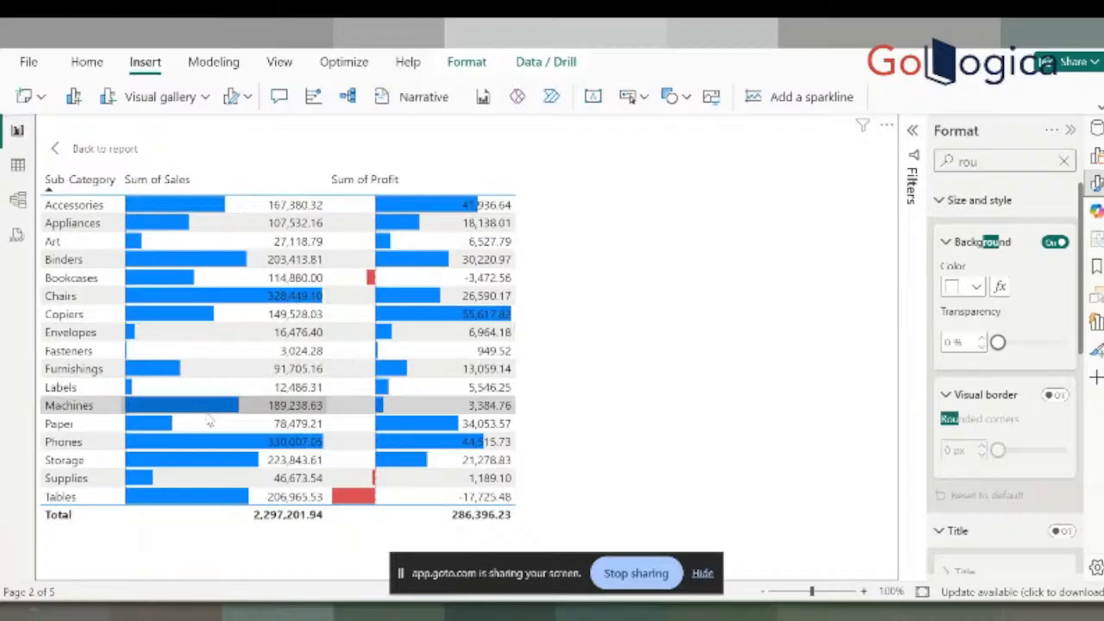
Sort the sub-category table by Sum of Profit in descending order and highlight the Paper and Copiers rows
click(408, 422)
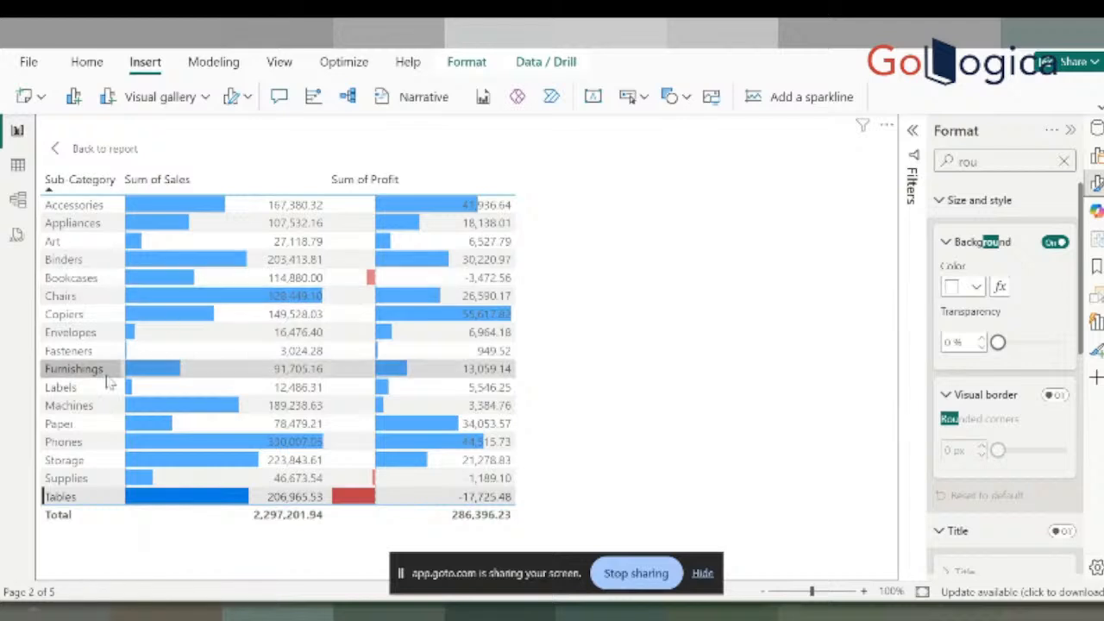
click(421, 179)
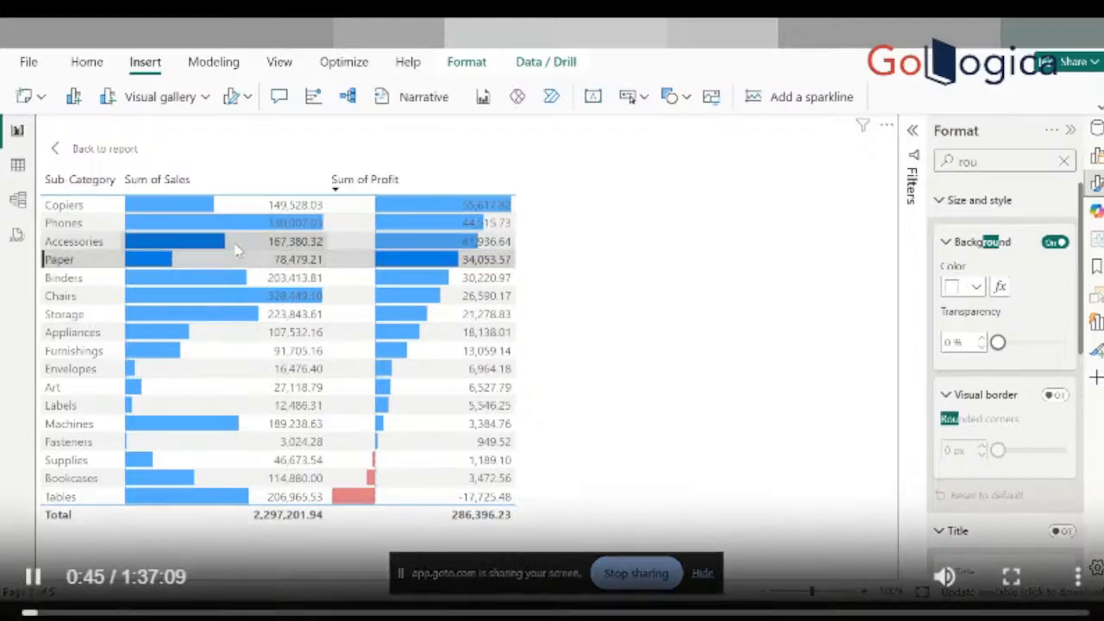
click(170, 269)
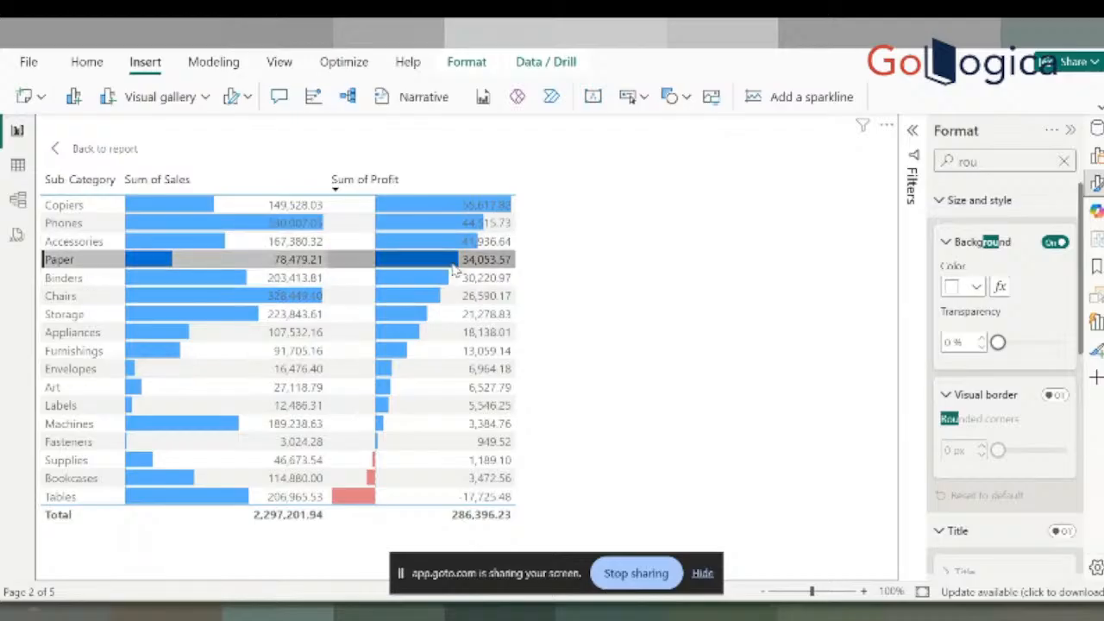
click(452, 263)
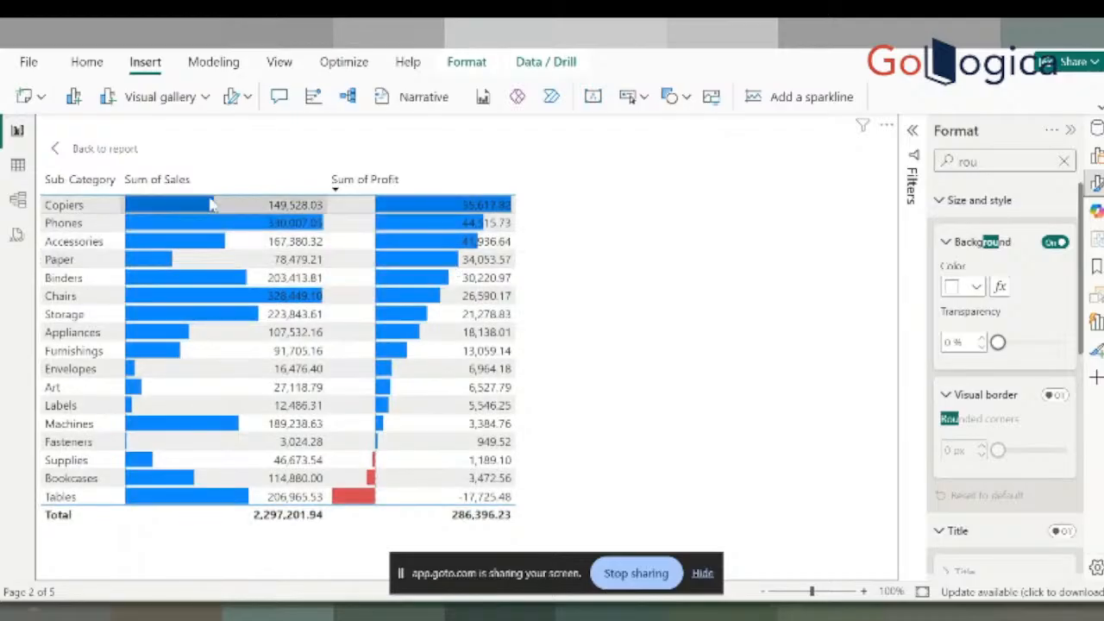
click(249, 205)
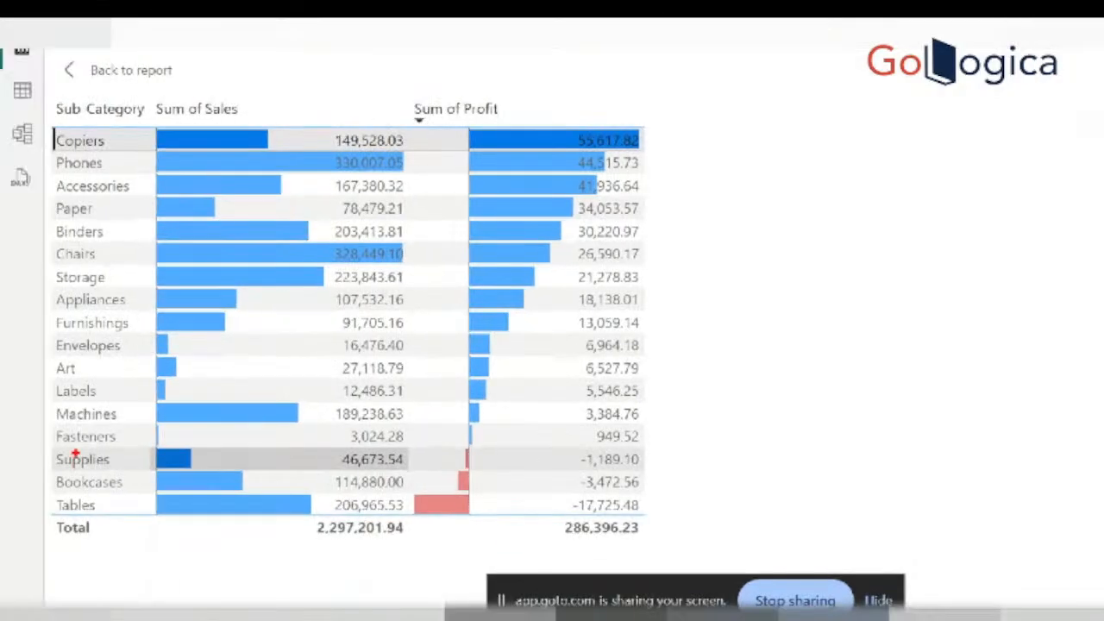
Annotate the Supplies, Bookcases and Tables rows with a red box, circle their negative profits and mark them with crosses
drag(49, 449, 677, 514)
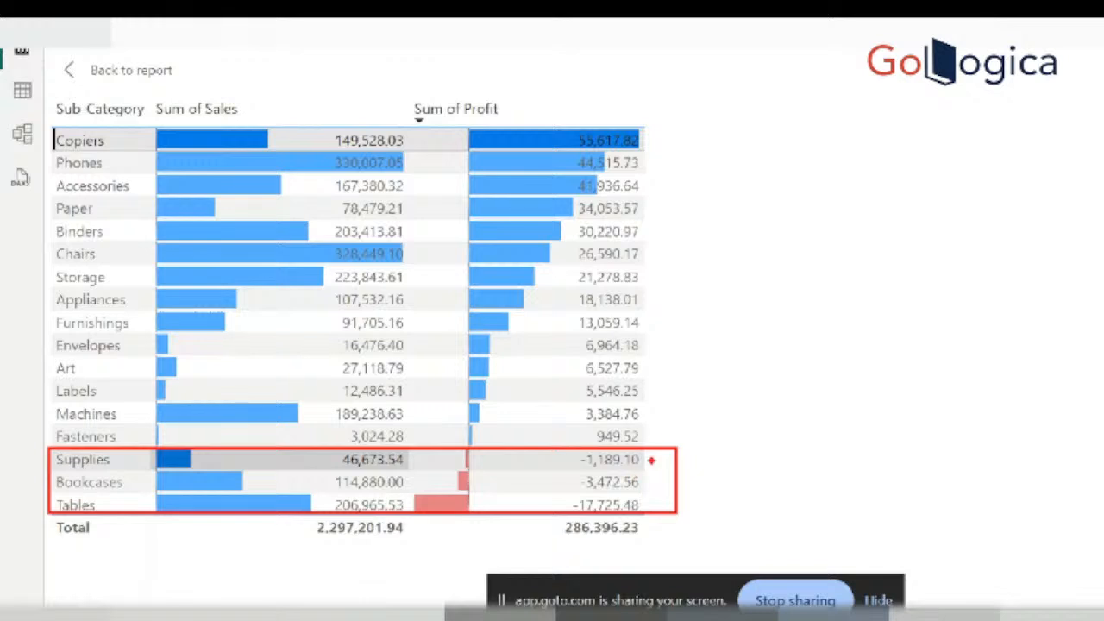
mouse_move(655, 438)
mouse_down()
mouse_move(604, 440)
mouse_move(559, 492)
mouse_move(603, 526)
mouse_move(621, 437)
mouse_up()
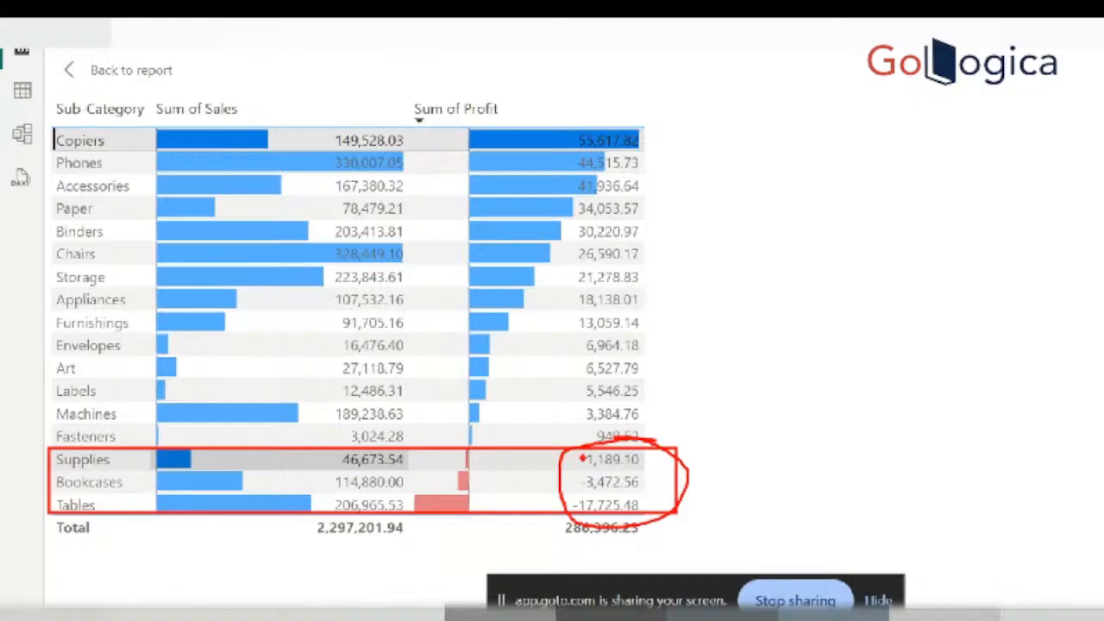
drag(566, 545, 601, 544)
mouse_move(670, 462)
mouse_down()
mouse_move(644, 496)
mouse_move(667, 503)
mouse_up()
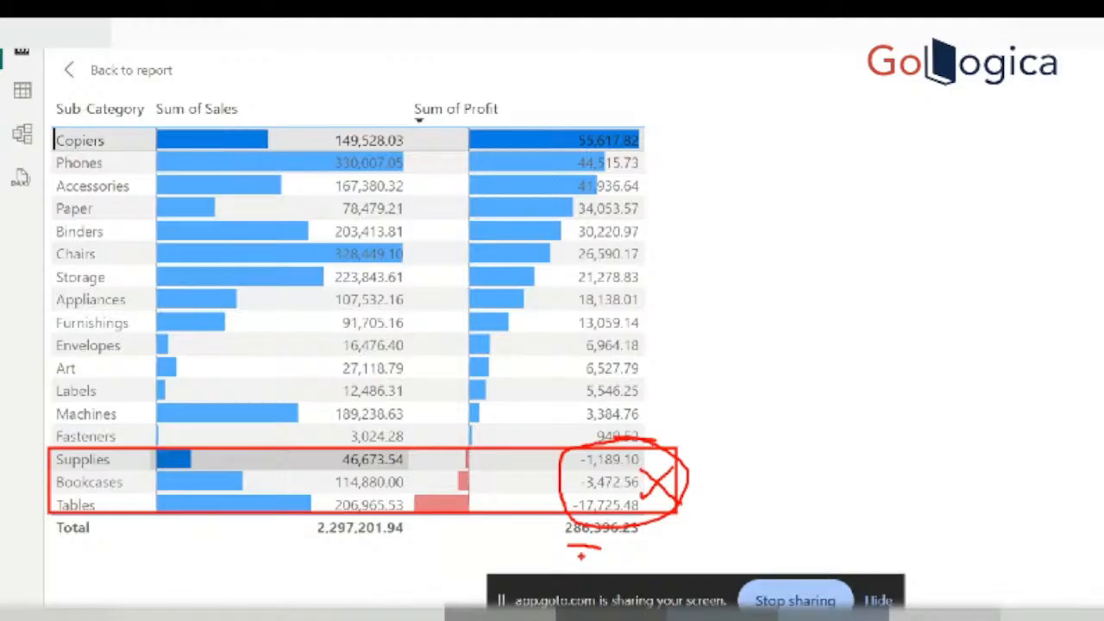
drag(657, 436, 678, 345)
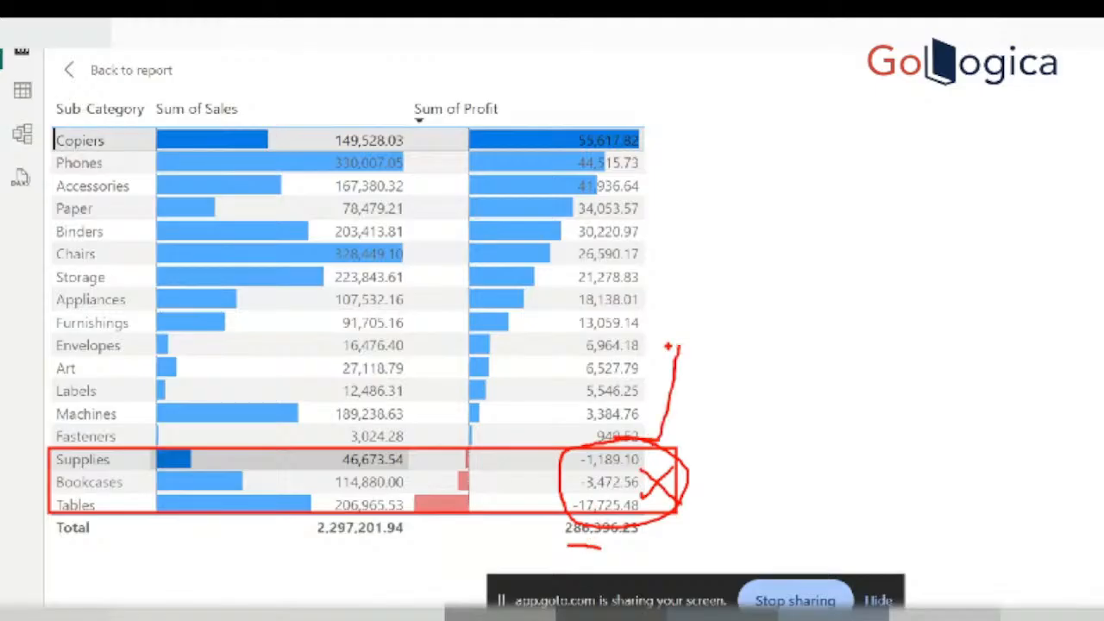
mouse_move(288, 485)
mouse_down()
mouse_move(326, 461)
mouse_move(346, 510)
mouse_up()
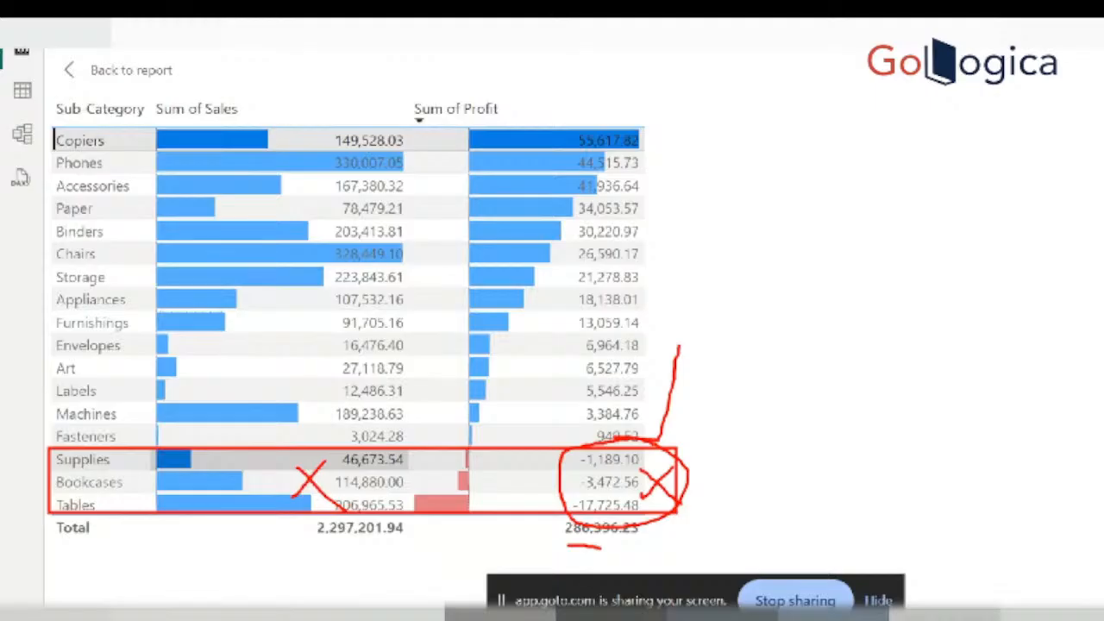
drag(599, 537, 687, 549)
mouse_move(656, 448)
mouse_down()
mouse_move(609, 489)
mouse_move(618, 492)
mouse_up()
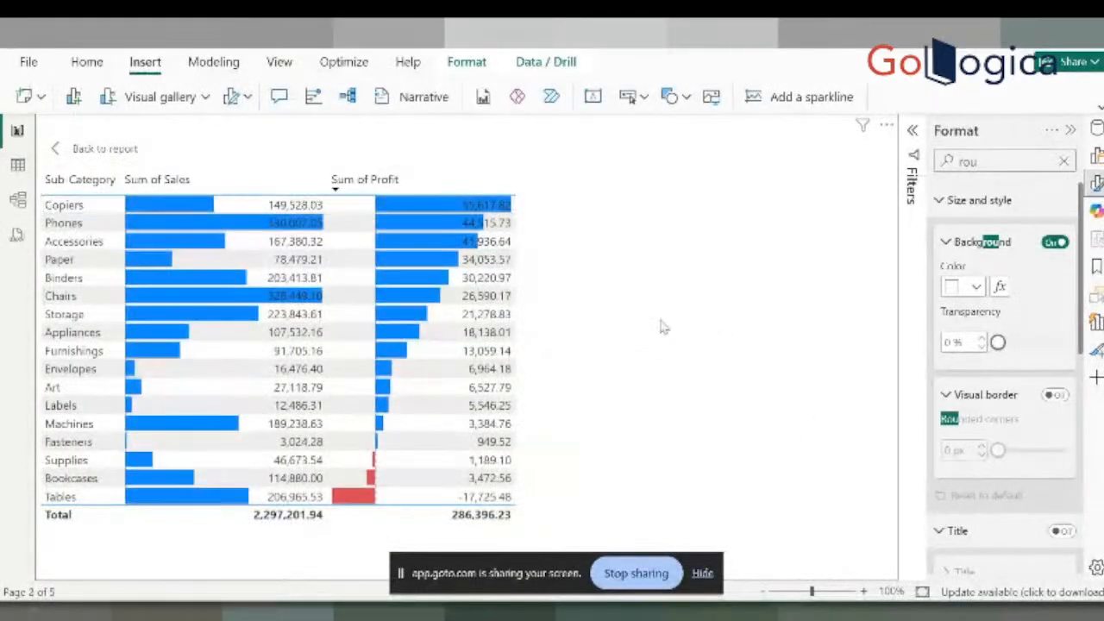
Leave the table's focus view and add a new blank report page, keeping the screen-sharing bar out of the way
drag(457, 583, 743, 164)
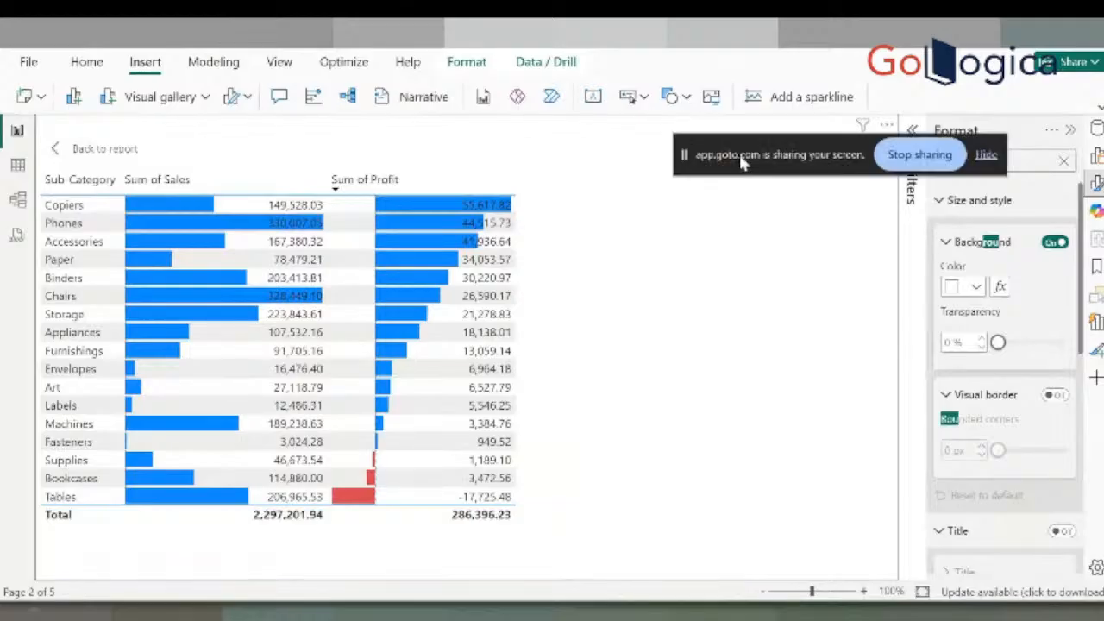
click(104, 148)
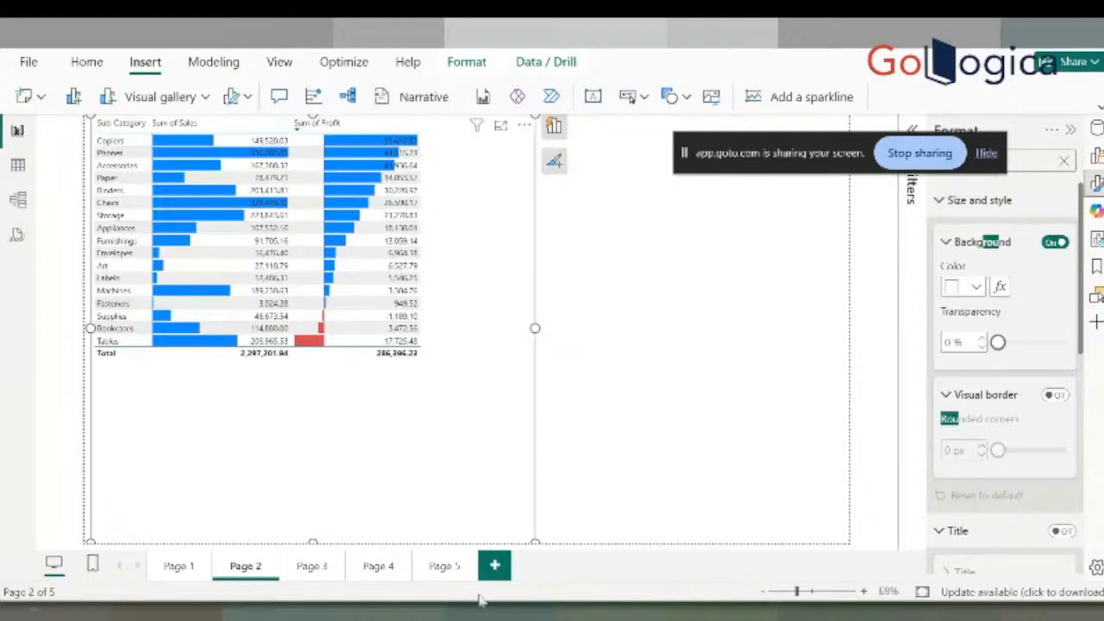
click(494, 565)
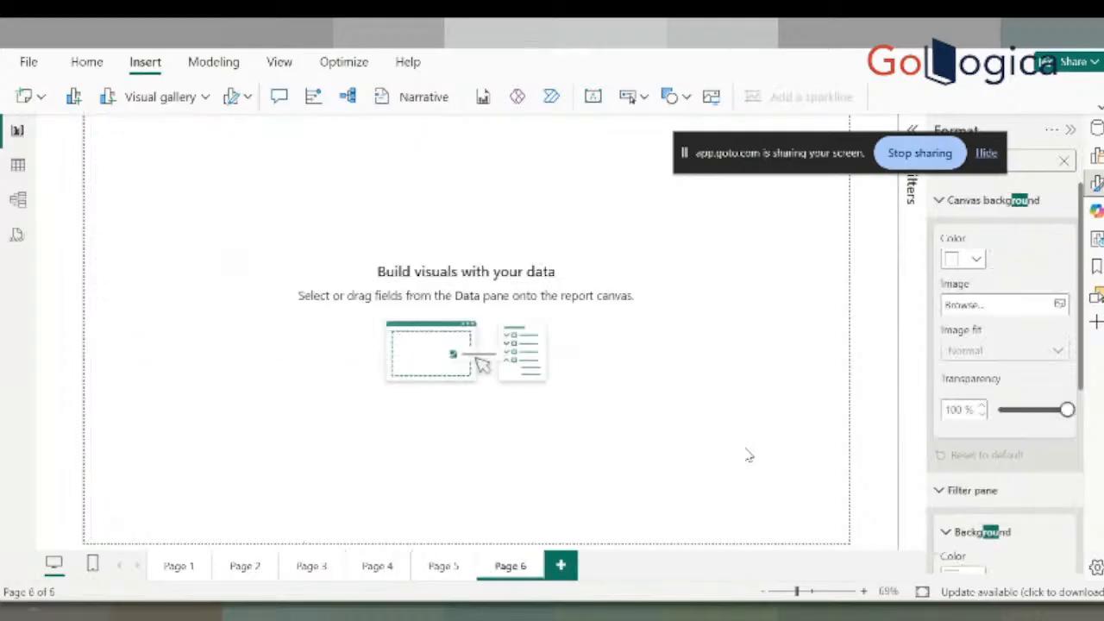
drag(873, 153, 795, 563)
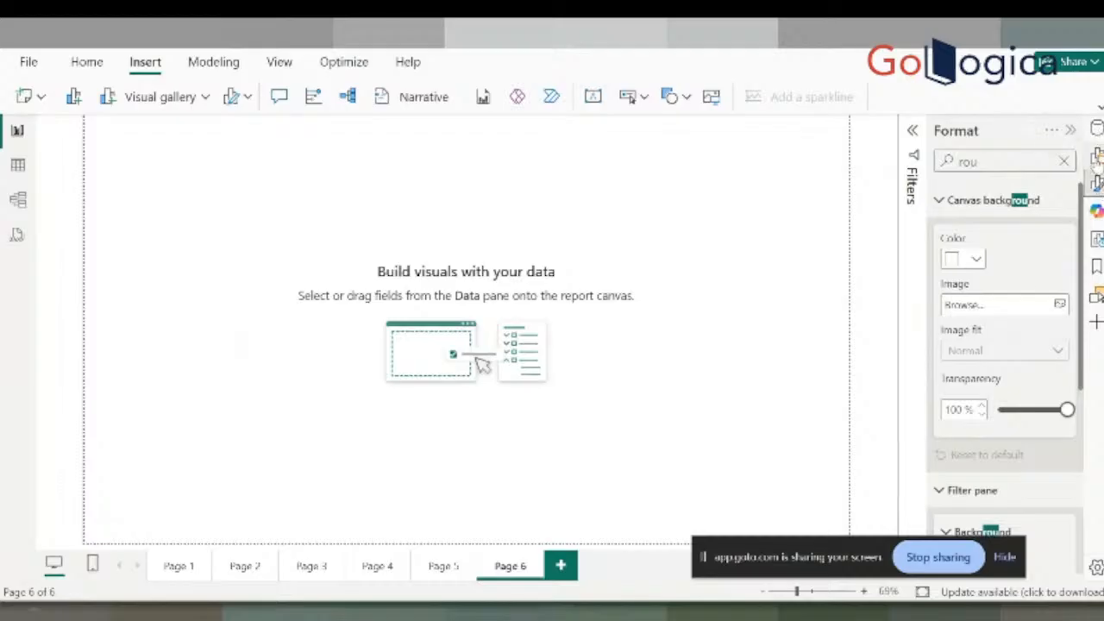
Insert a table visual on the blank page and enlarge it
click(1096, 156)
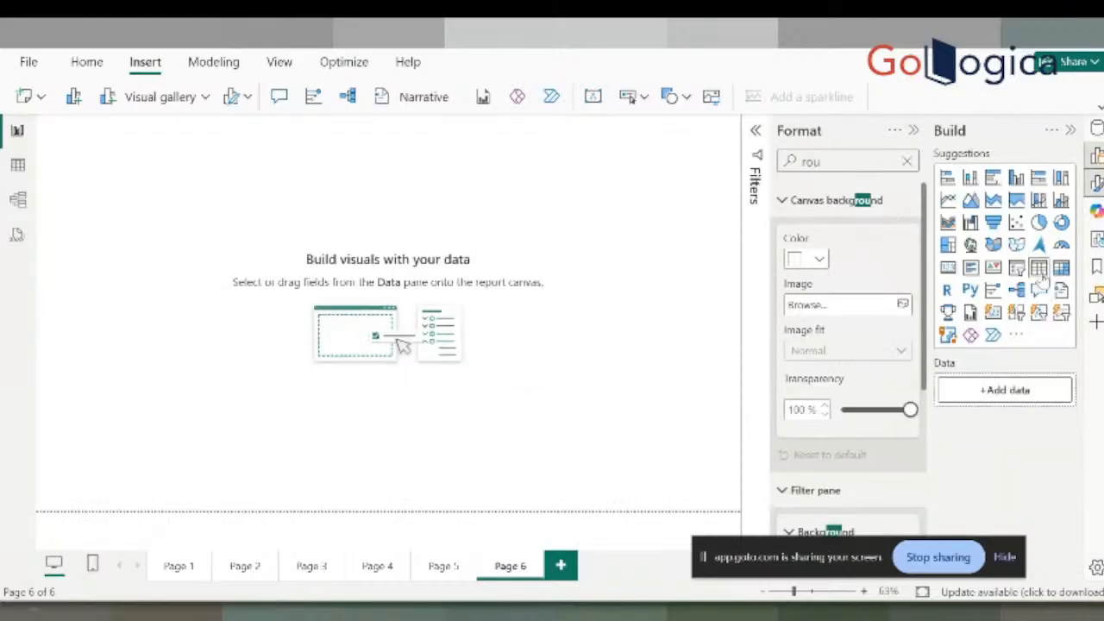
click(1038, 267)
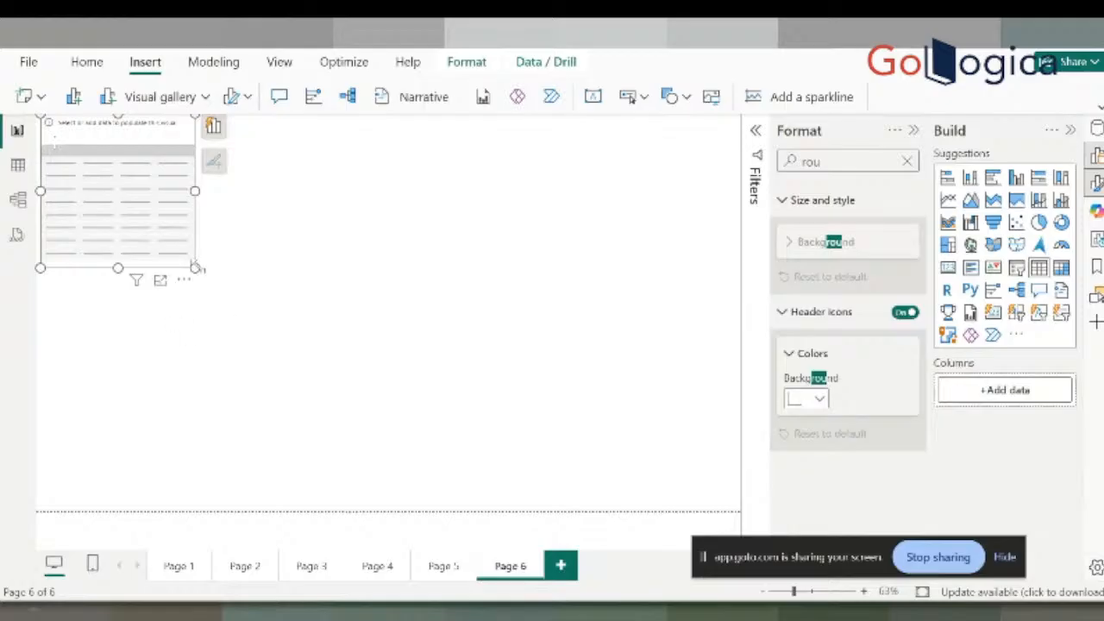
drag(194, 267, 295, 426)
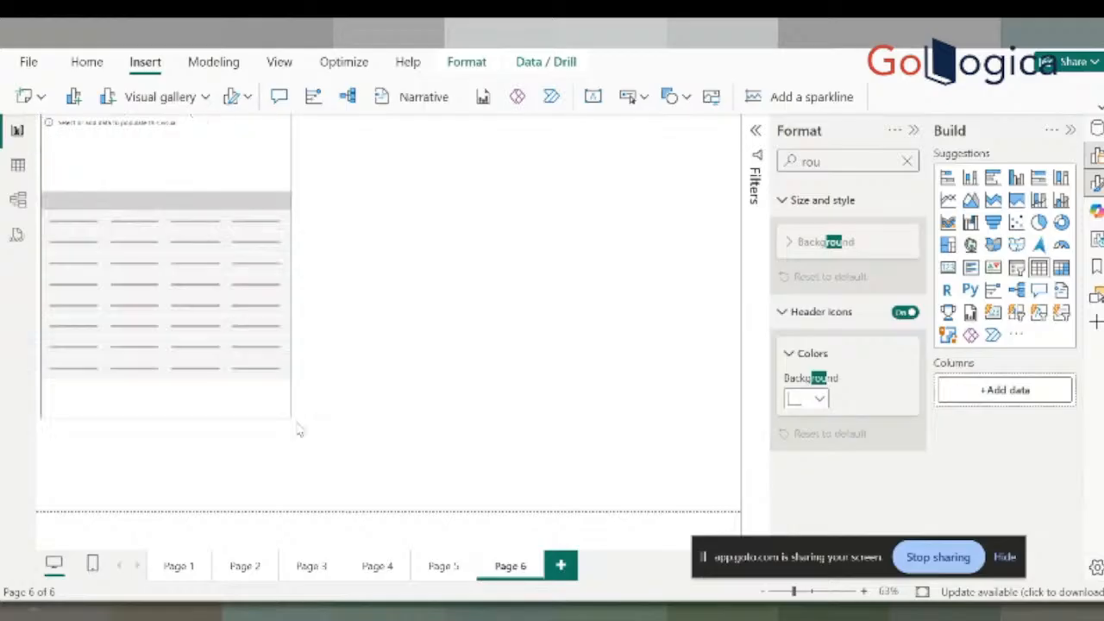
Add the Sub-Category and Sales fields as columns of the new table
click(1000, 390)
scroll(776, 379, down, 3)
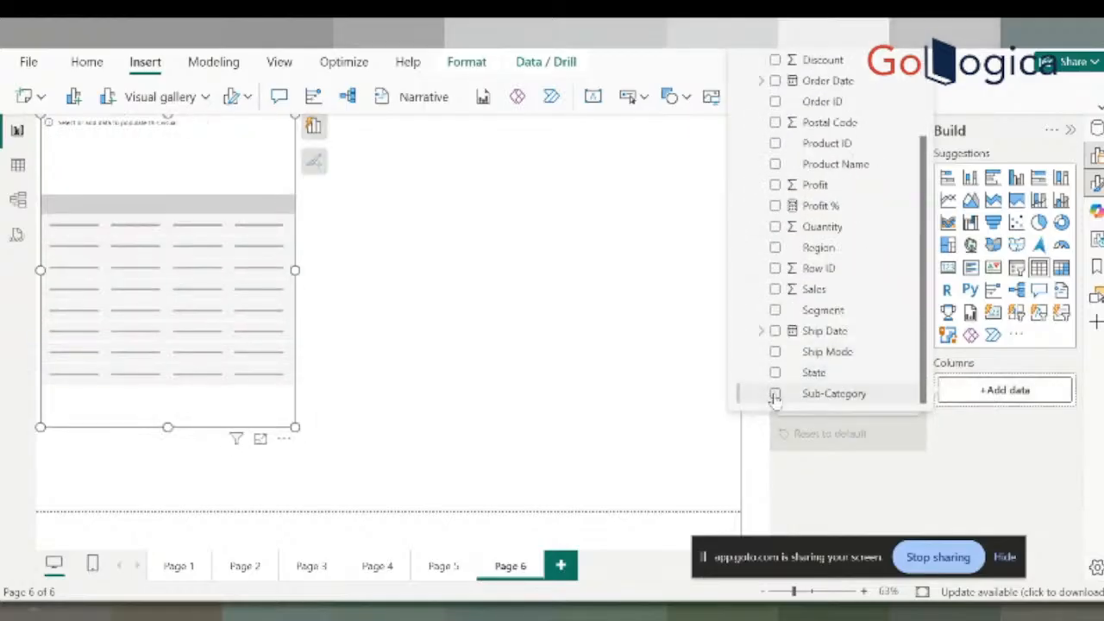
click(774, 394)
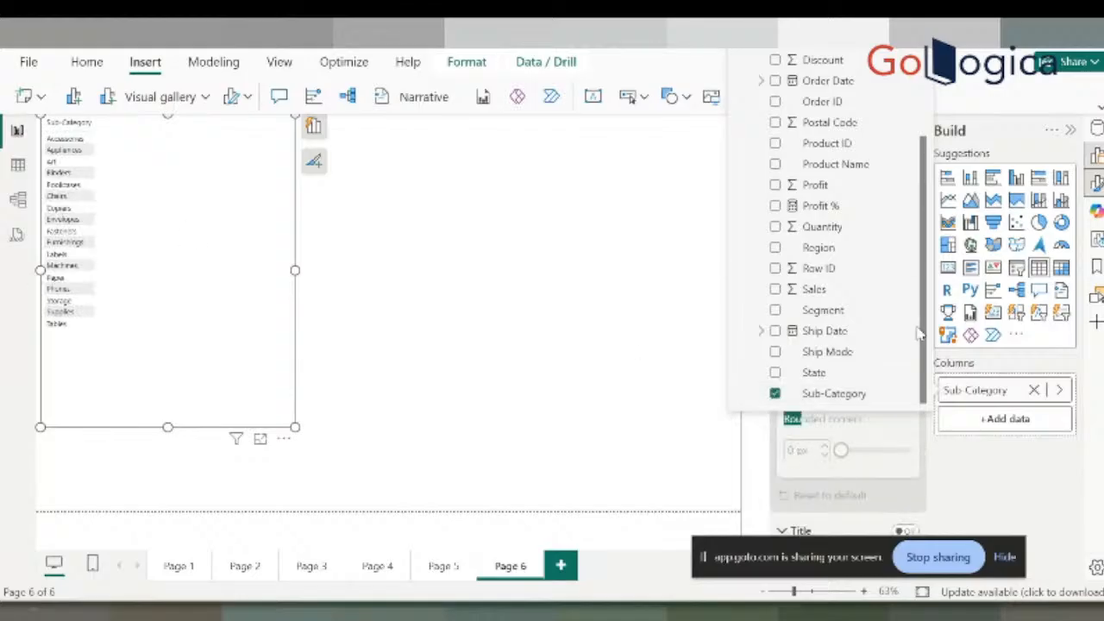
click(775, 289)
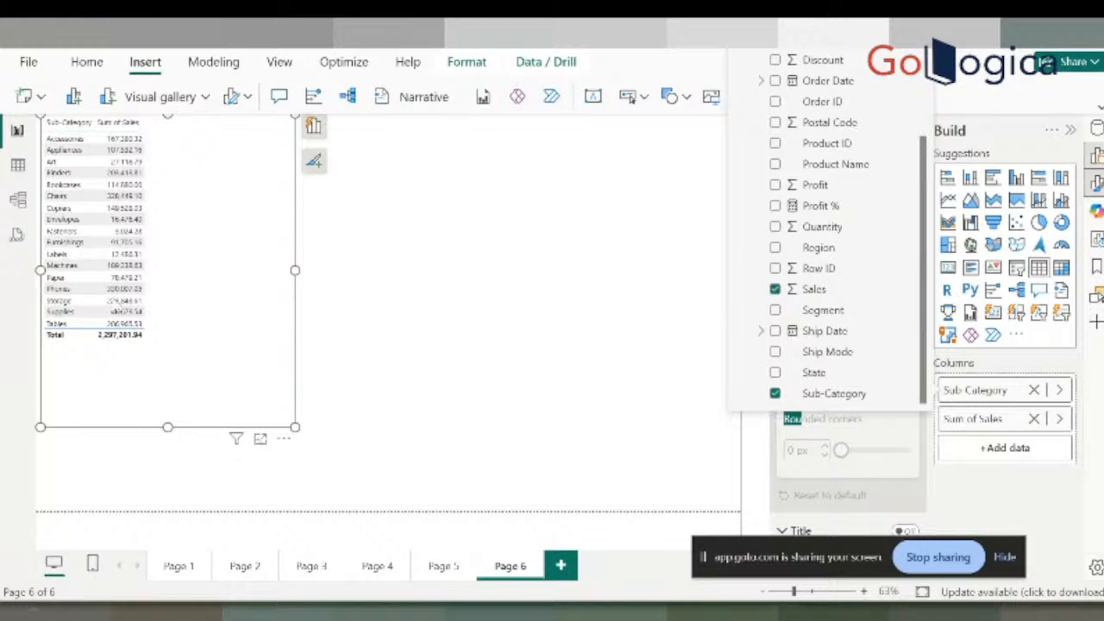
Show the table in focus mode, add the Region field and place it between Sub-Category and Sum of Sales
click(260, 440)
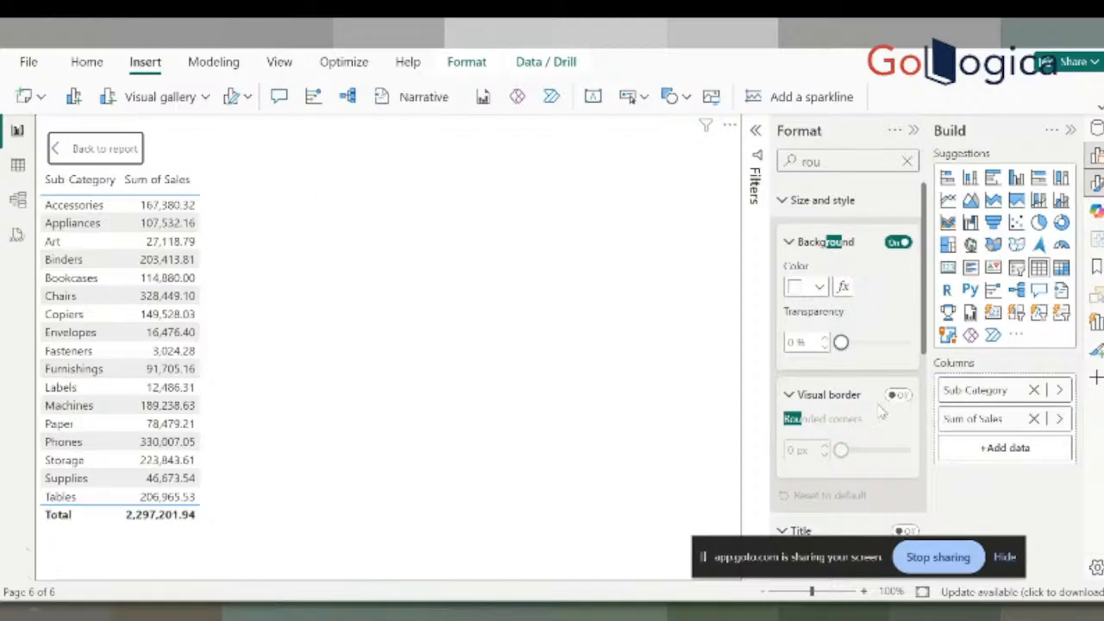
click(995, 449)
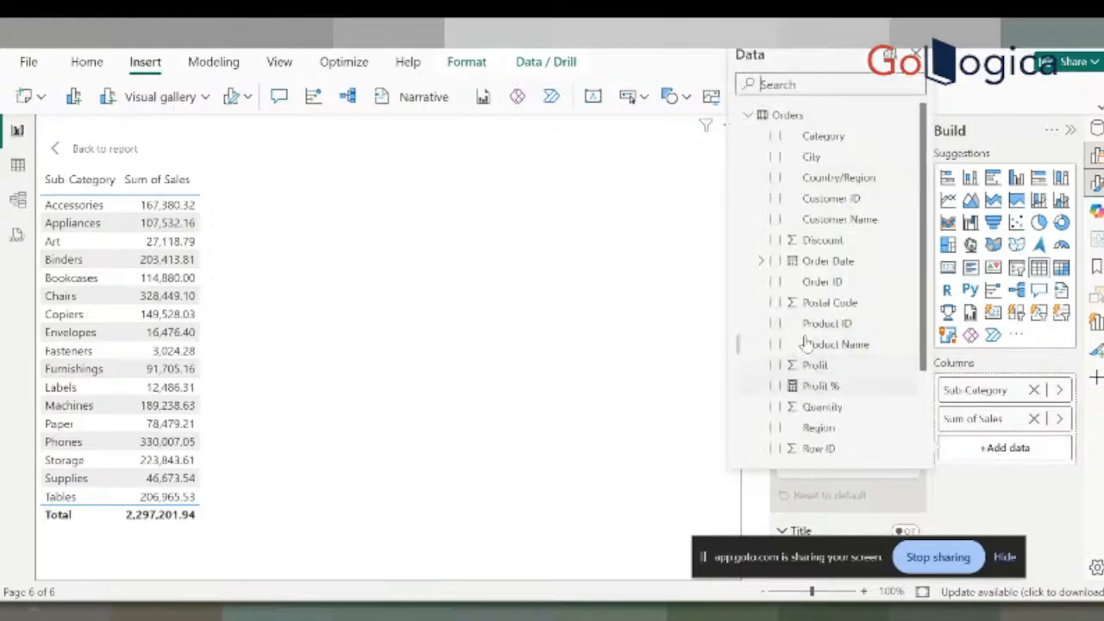
click(774, 427)
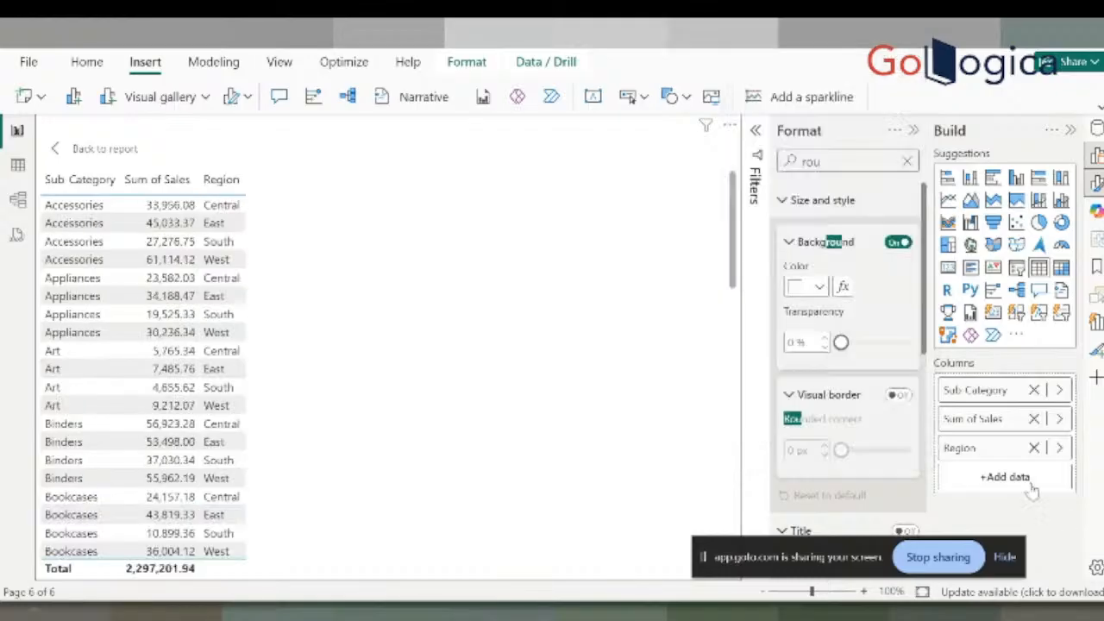
drag(1022, 450, 992, 419)
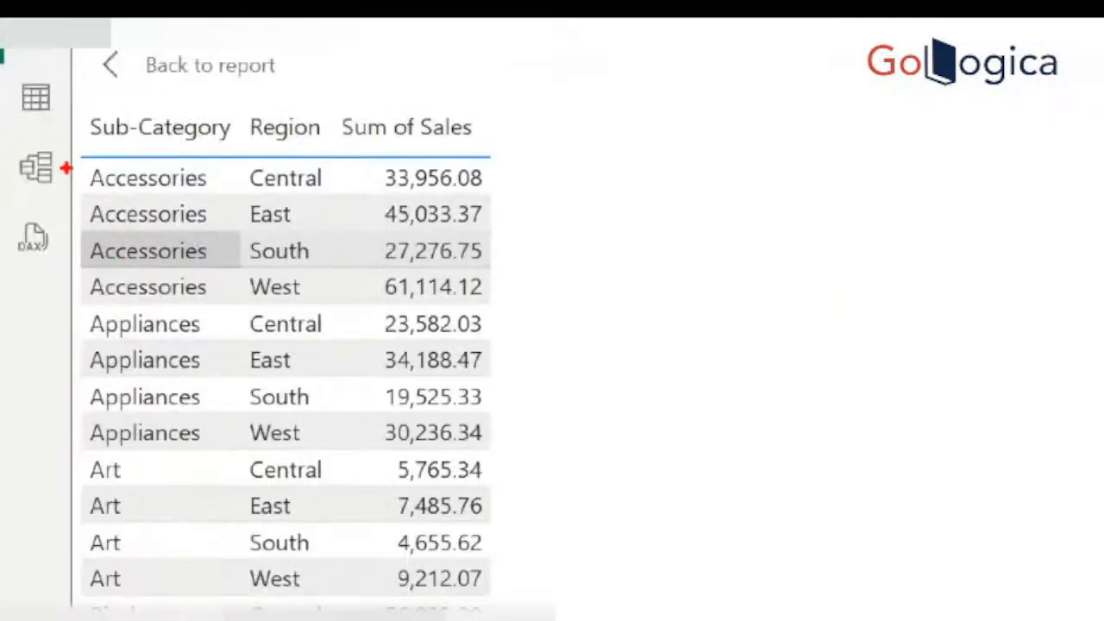
Annotate the four Accessories rows with a red box and the four Appliances rows with a blue box
mouse_move(74, 160)
mouse_down()
mouse_move(79, 174)
mouse_move(433, 298)
mouse_up()
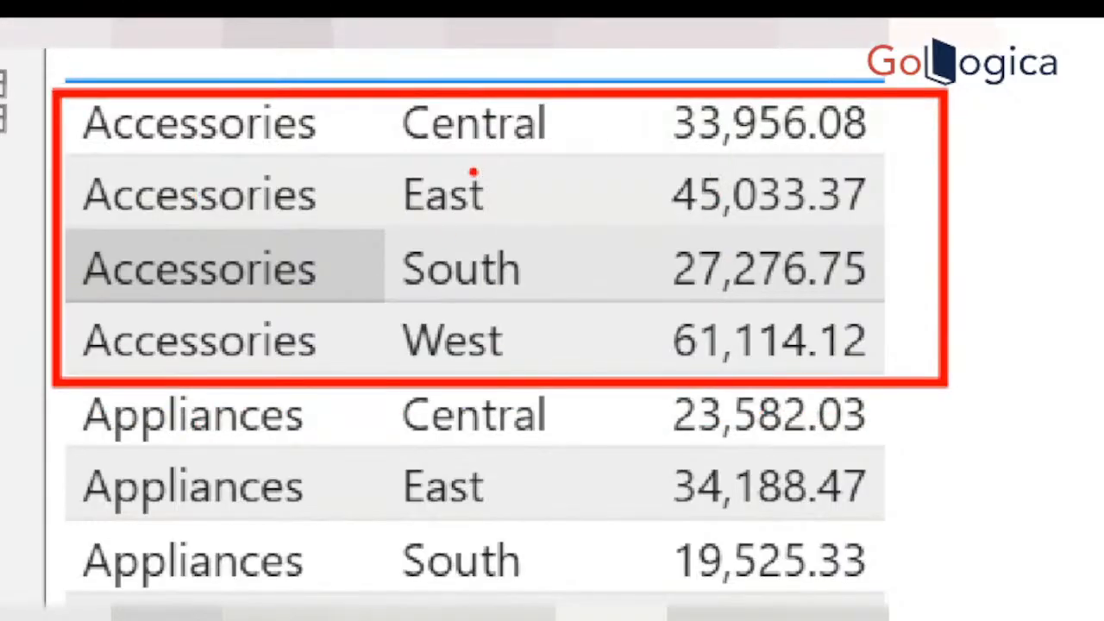
drag(589, 110, 552, 353)
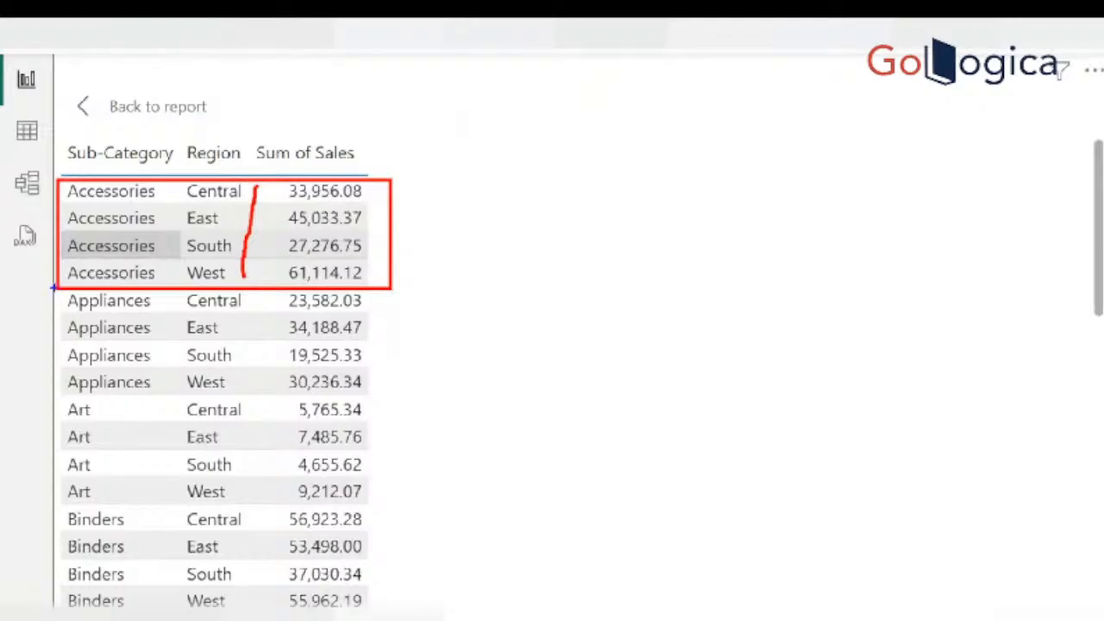
mouse_move(54, 289)
mouse_down()
mouse_move(155, 365)
mouse_move(379, 393)
mouse_up()
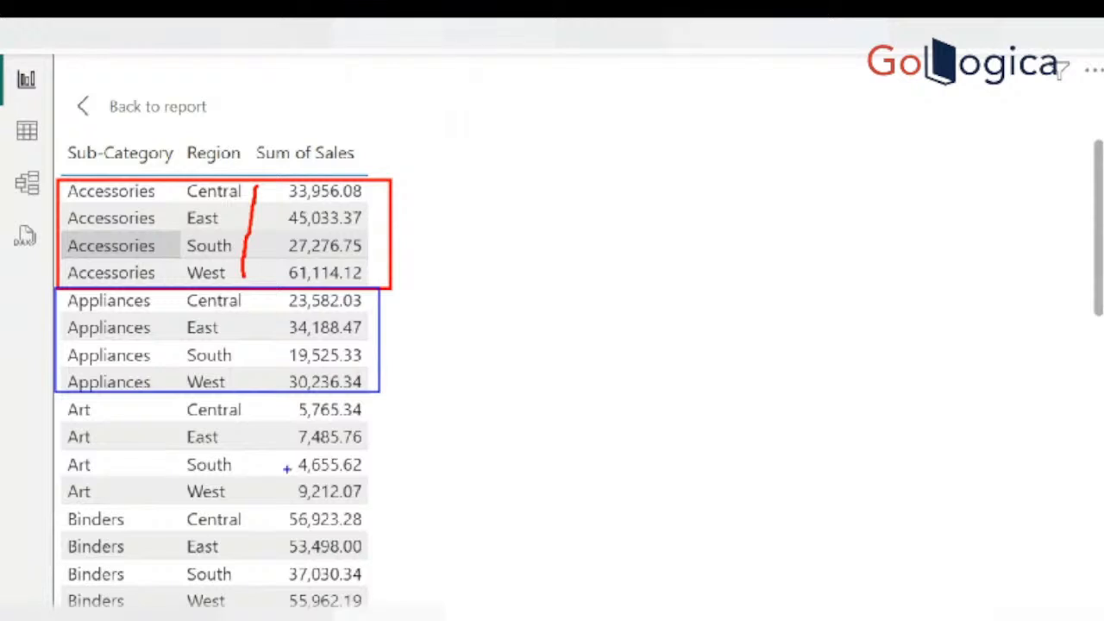
mouse_move(412, 328)
mouse_down()
mouse_move(401, 369)
mouse_move(511, 315)
mouse_up()
mouse_move(432, 238)
mouse_down()
mouse_move(444, 272)
mouse_move(527, 229)
mouse_up()
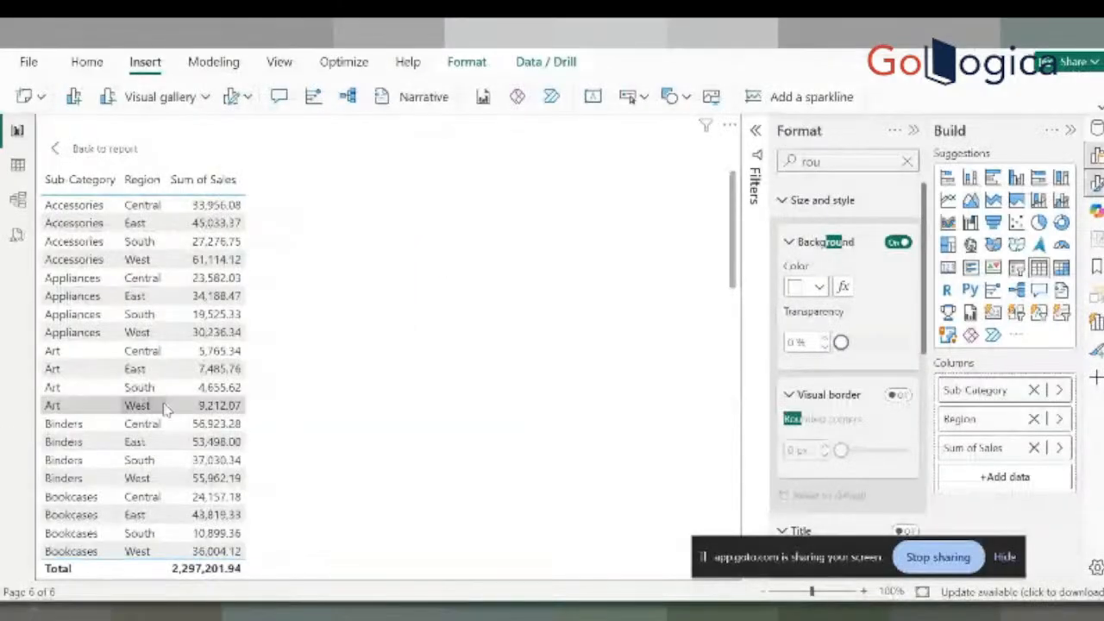
Look through the whole table to examine how each sub-category repeats for every region
scroll(170, 404, down, 8)
scroll(170, 403, down, 10)
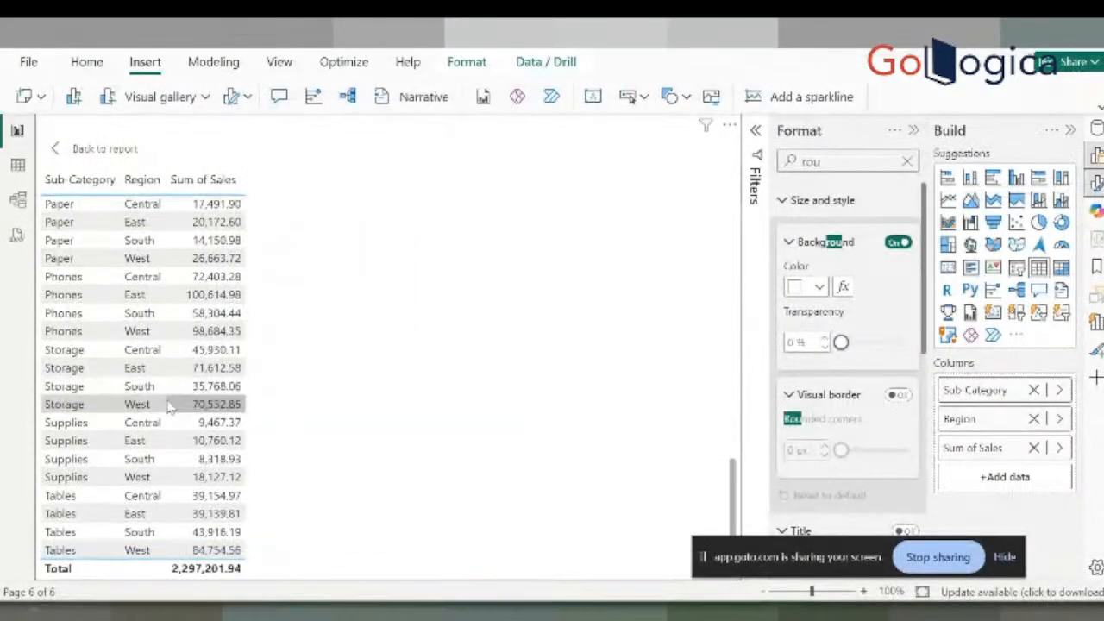
scroll(171, 409, up, 4)
scroll(171, 409, up, 10)
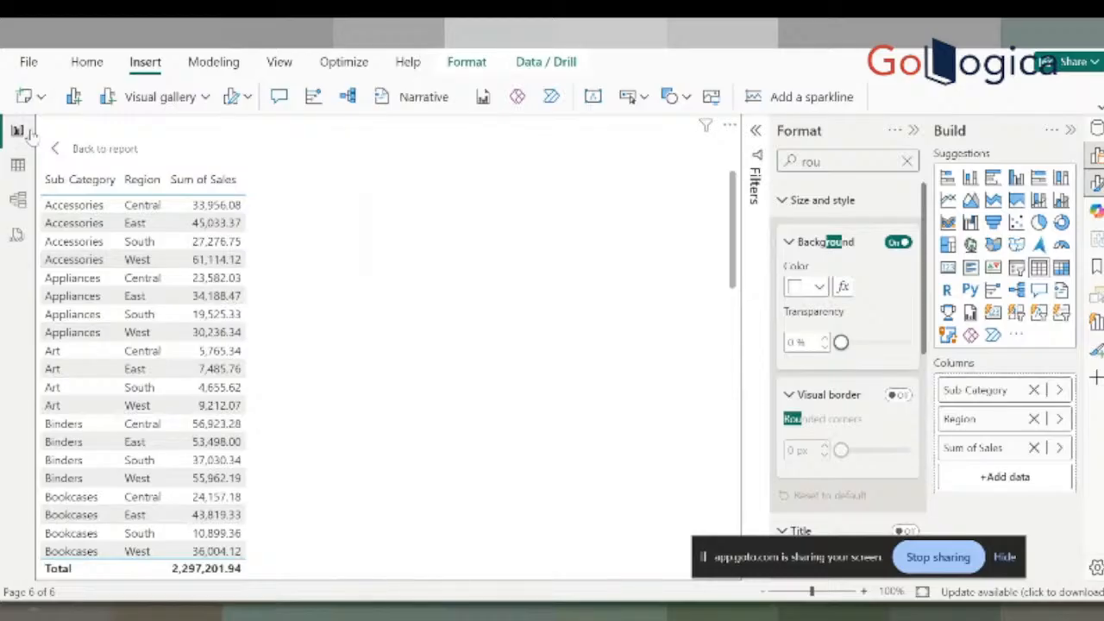
scroll(313, 379, down, 7)
scroll(313, 379, down, 8)
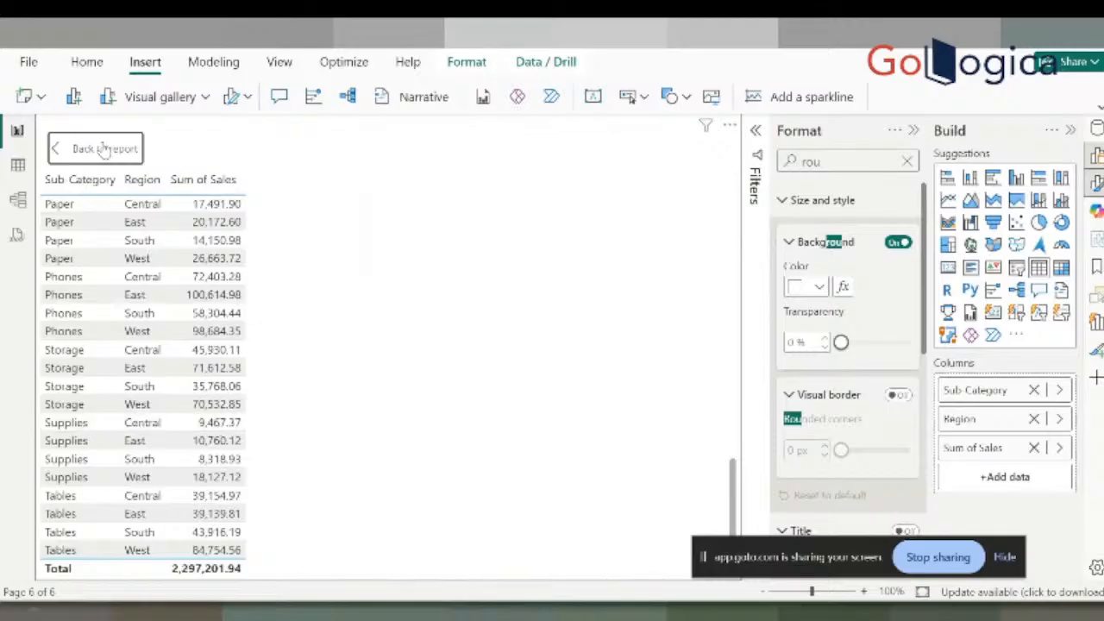
Return to the report page, make the table narrower and extend it down to the page's lower edge, leaving it deselected
click(141, 159)
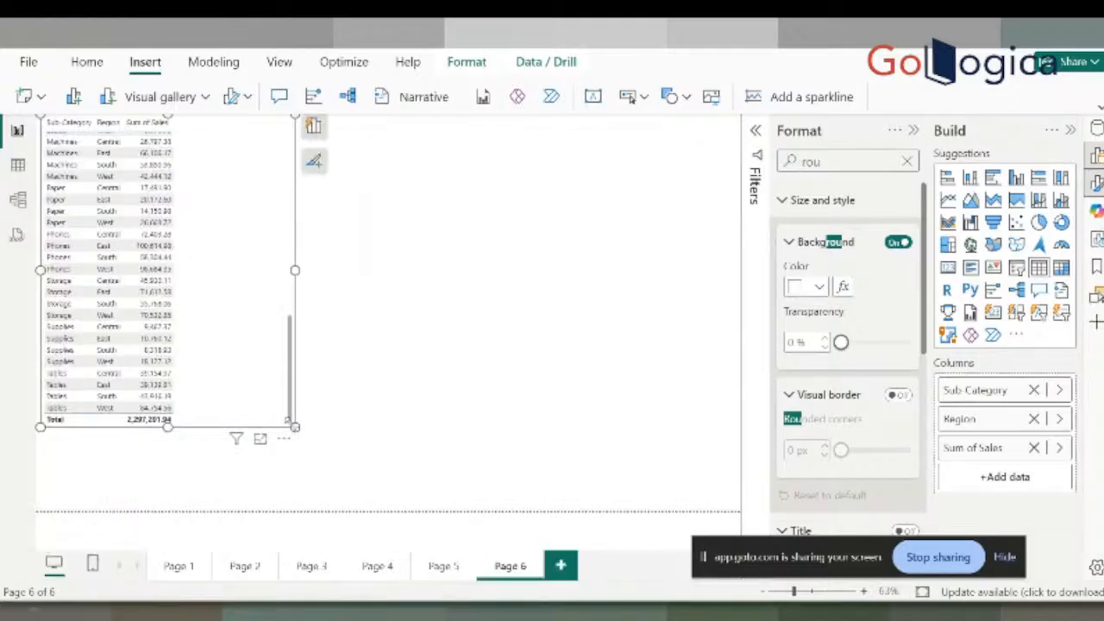
drag(295, 426, 238, 519)
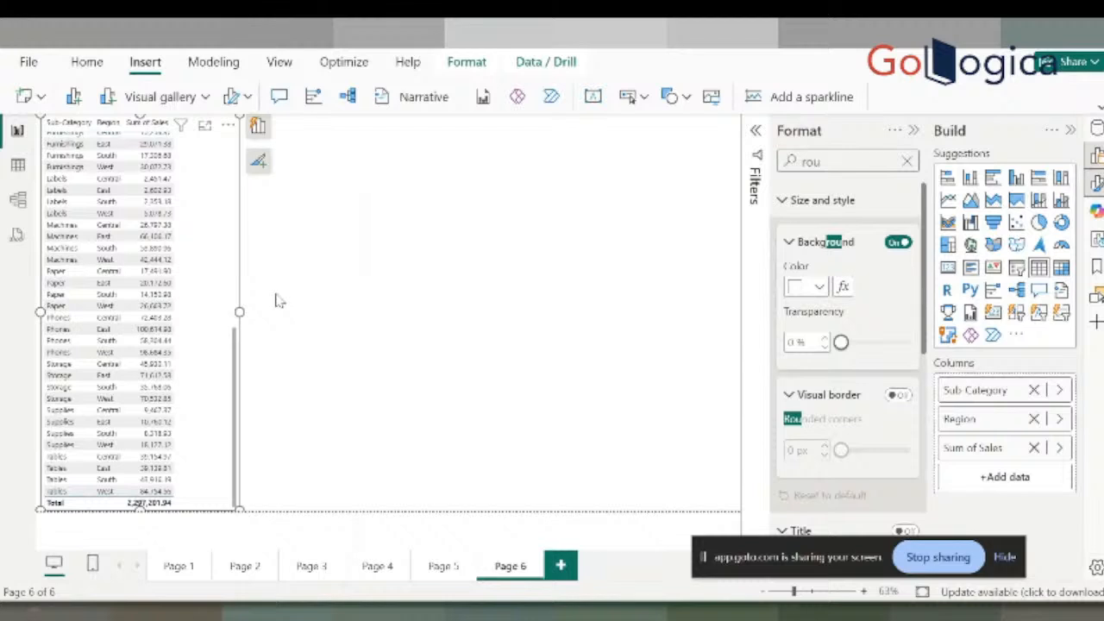
click(553, 464)
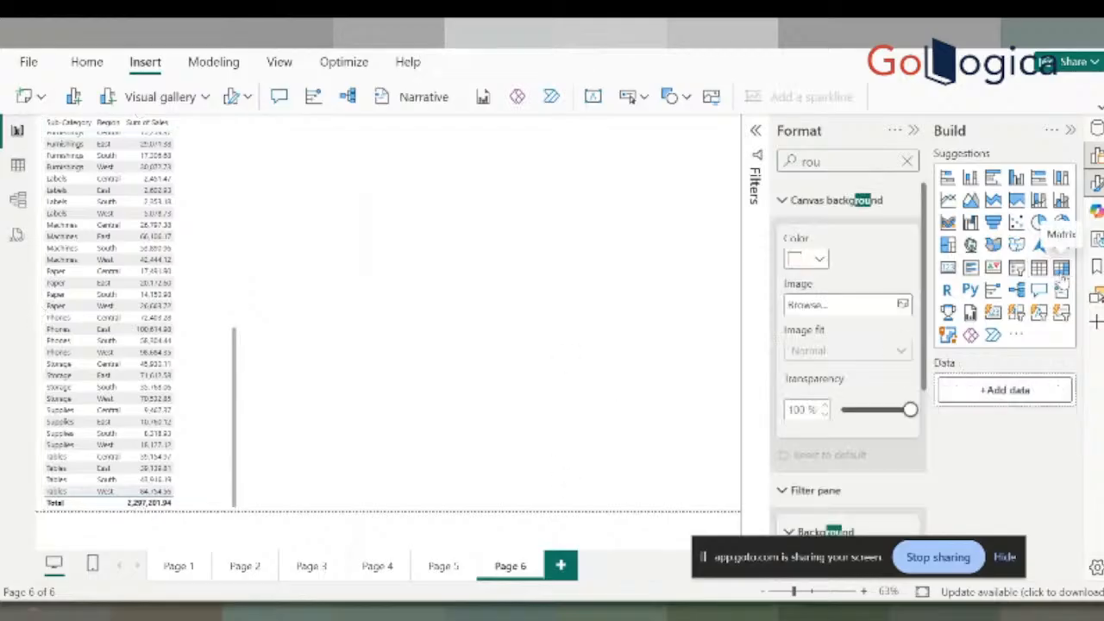
Add an empty matrix visual to the report page and place it beside the sub-category table
click(1061, 269)
drag(443, 313, 645, 316)
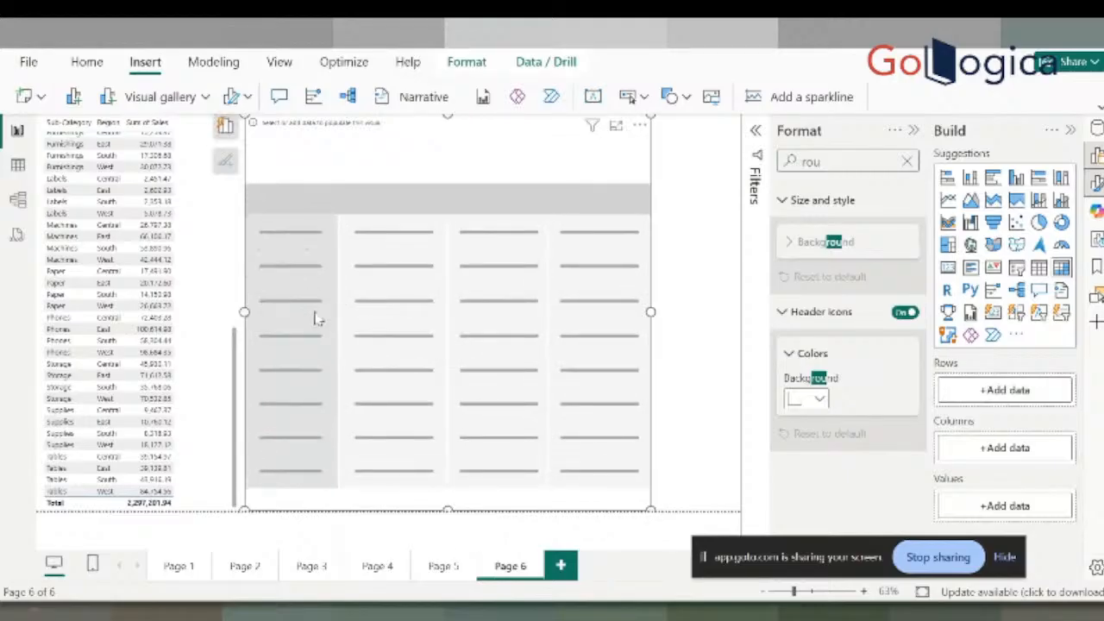
Annotate the row-heading column of the empty matrix placeholder with short blue strokes
key(ctrl+1)
click(310, 242)
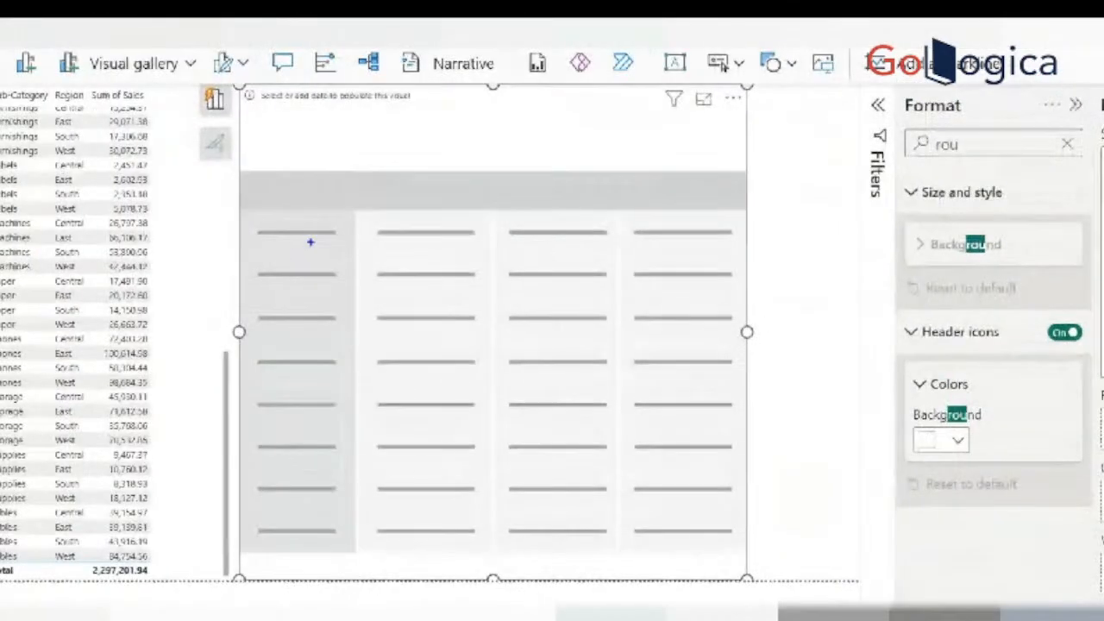
drag(257, 264, 296, 263)
mouse_move(288, 322)
mouse_down()
mouse_move(312, 320)
mouse_move(330, 353)
mouse_up()
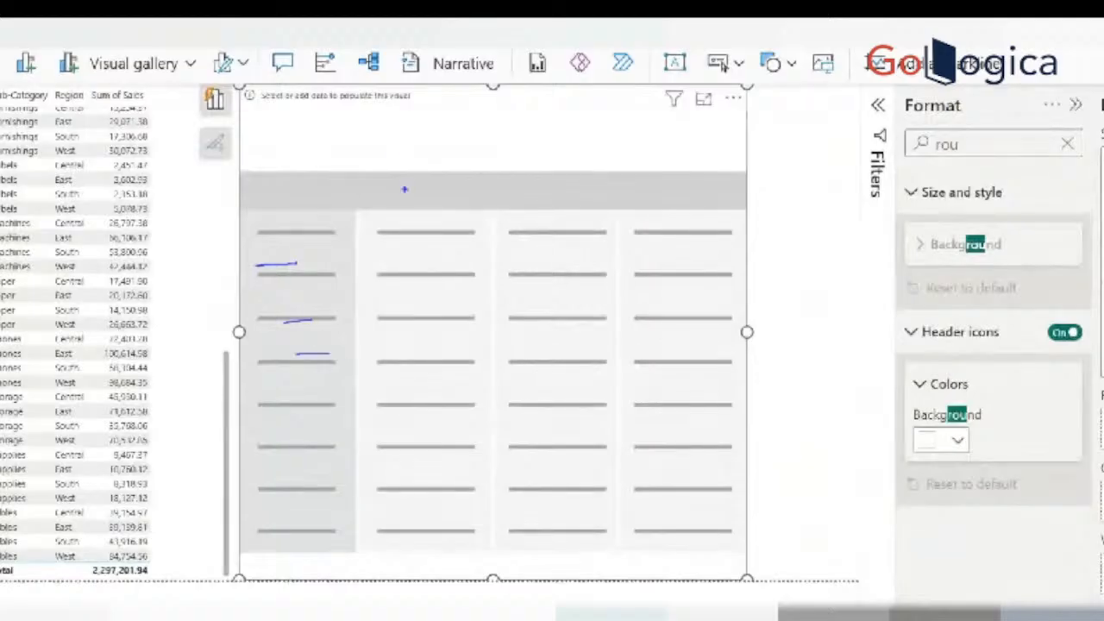
Annotate the matrix placeholder's column headings, a row heading and the values area with red strokes
key(r)
drag(444, 173, 444, 136)
drag(531, 211, 528, 170)
drag(615, 240, 628, 136)
drag(280, 443, 217, 453)
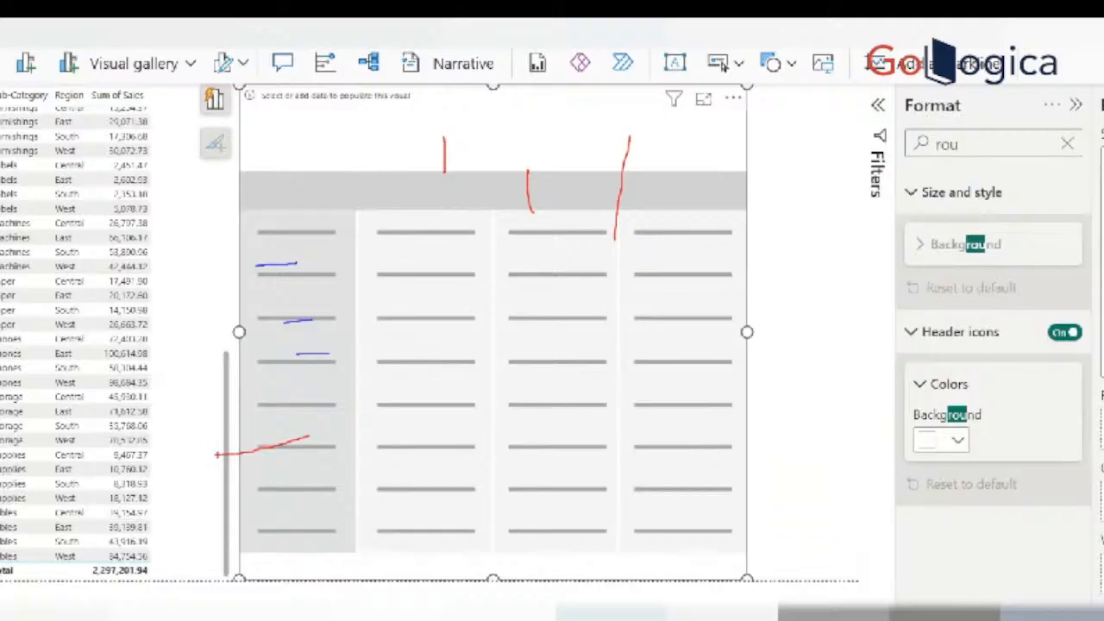
mouse_move(512, 333)
mouse_down()
mouse_move(514, 389)
mouse_move(624, 429)
mouse_up()
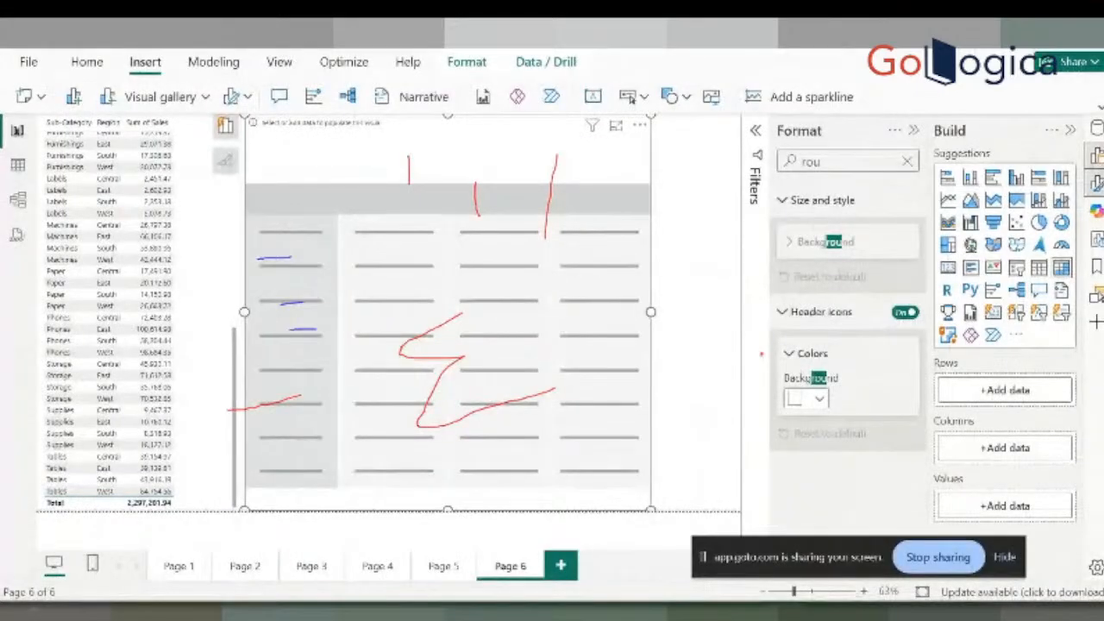
Circle the matrix's Rows, Columns and Values field wells in red
drag(961, 348, 1032, 361)
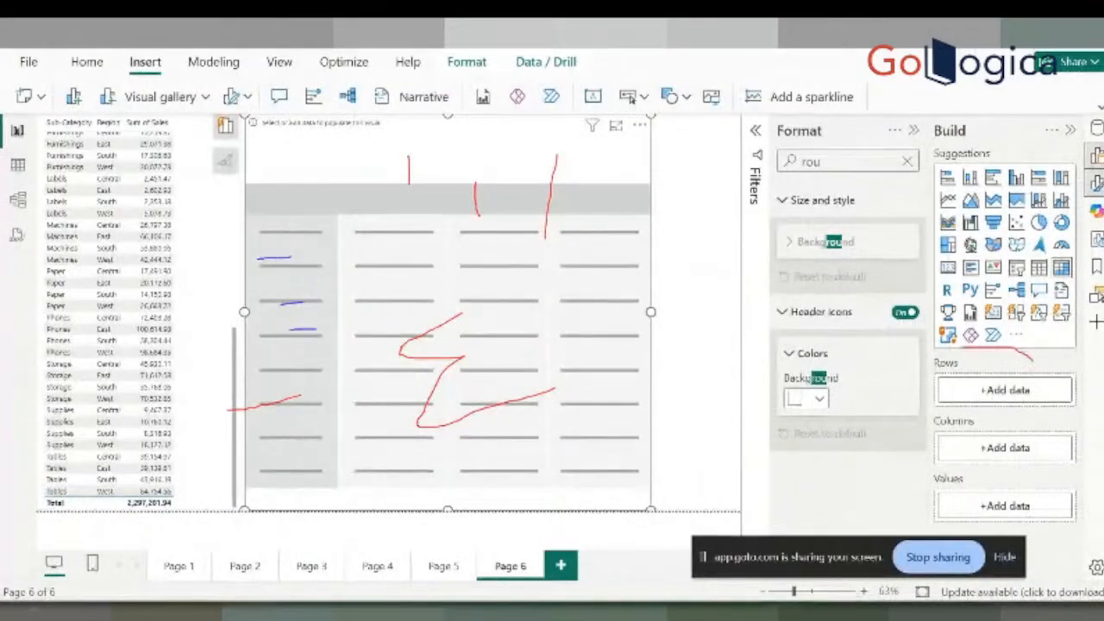
drag(964, 347, 1039, 366)
mouse_move(987, 415)
mouse_down()
mouse_move(1010, 403)
mouse_move(922, 401)
mouse_up()
mouse_move(997, 466)
mouse_down()
mouse_move(914, 463)
mouse_move(1011, 462)
mouse_move(949, 459)
mouse_up()
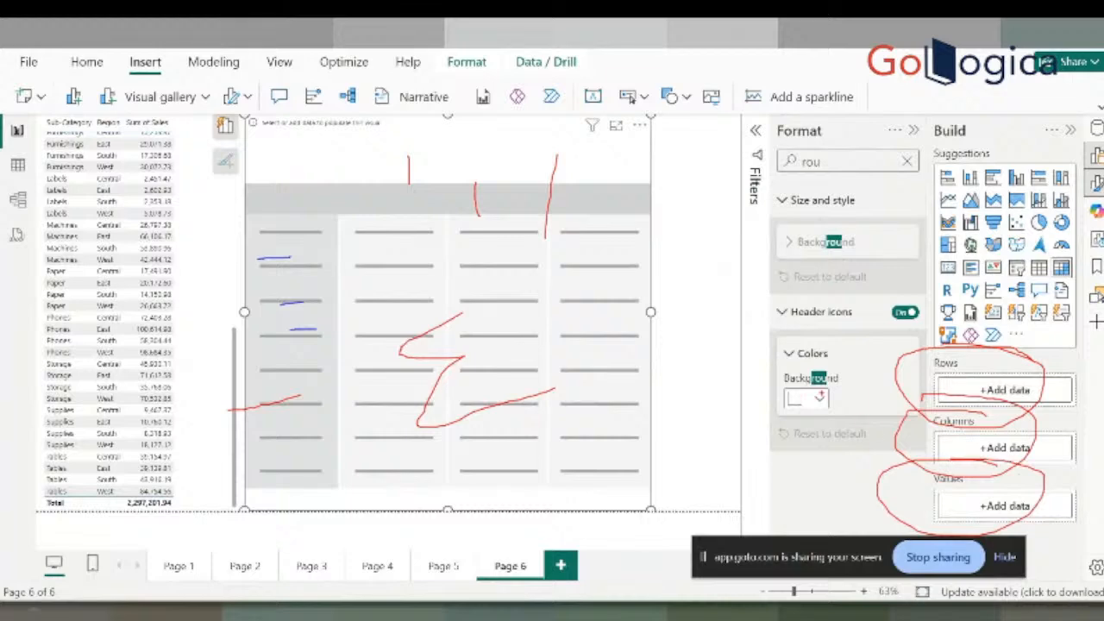
Add the Sub-Category field from Orders to the matrix's rows
click(1002, 392)
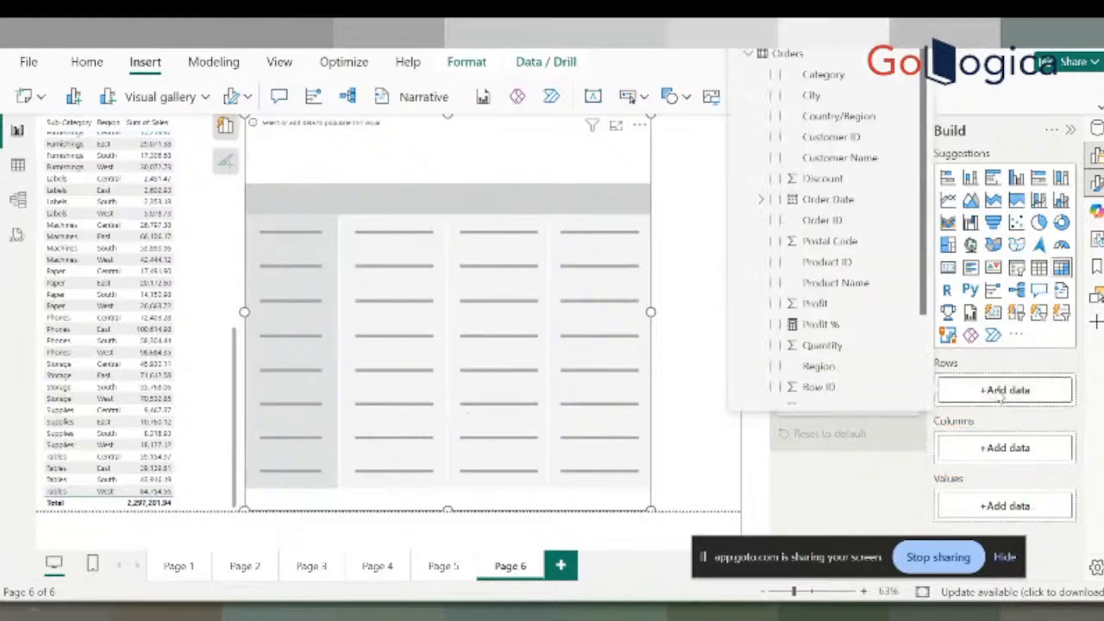
scroll(862, 320, down, 3)
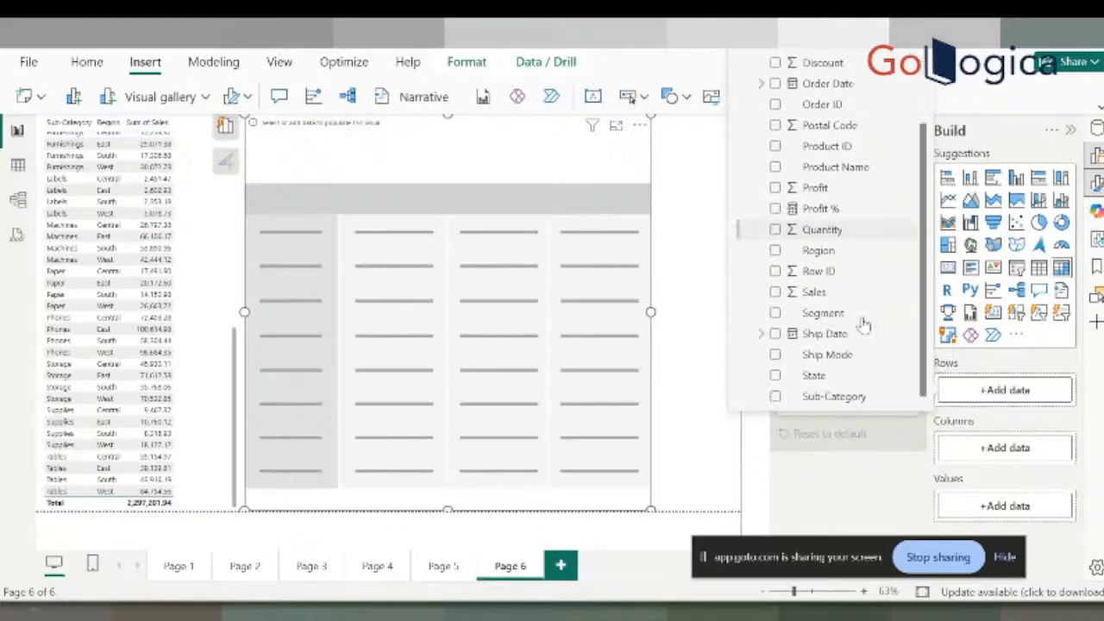
click(775, 394)
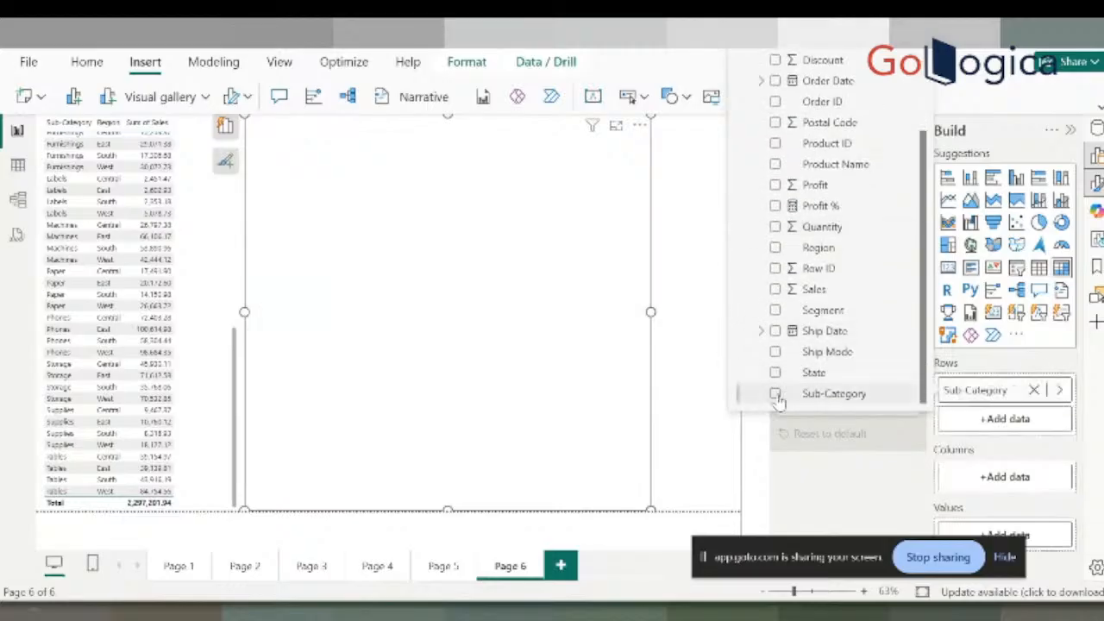
Add the Sales field to the matrix's values
click(1034, 535)
click(1048, 535)
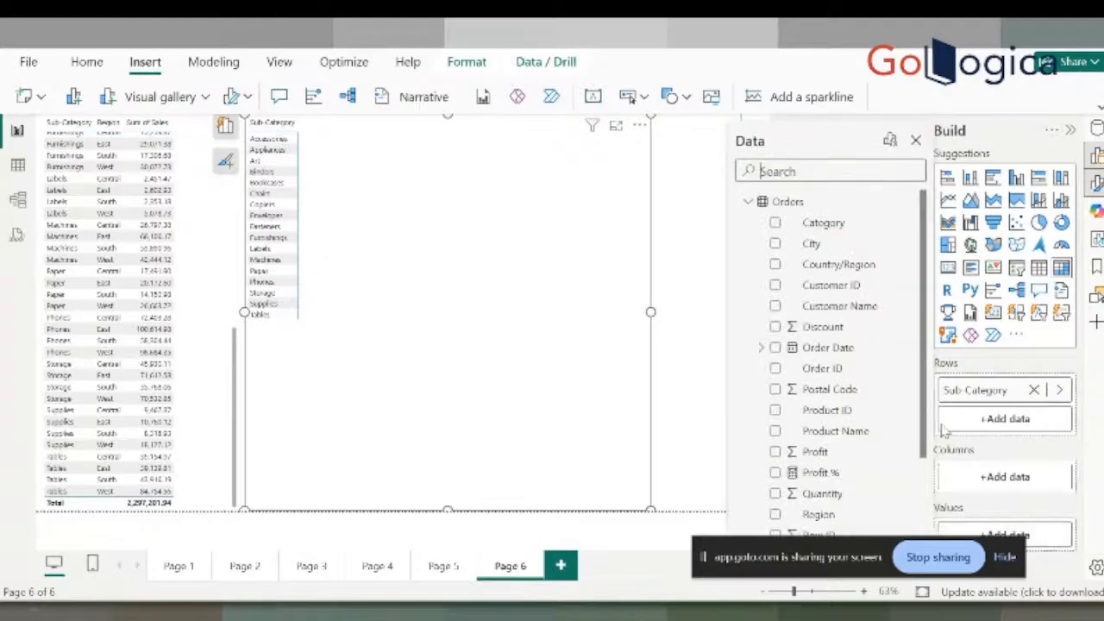
scroll(828, 423, down, 3)
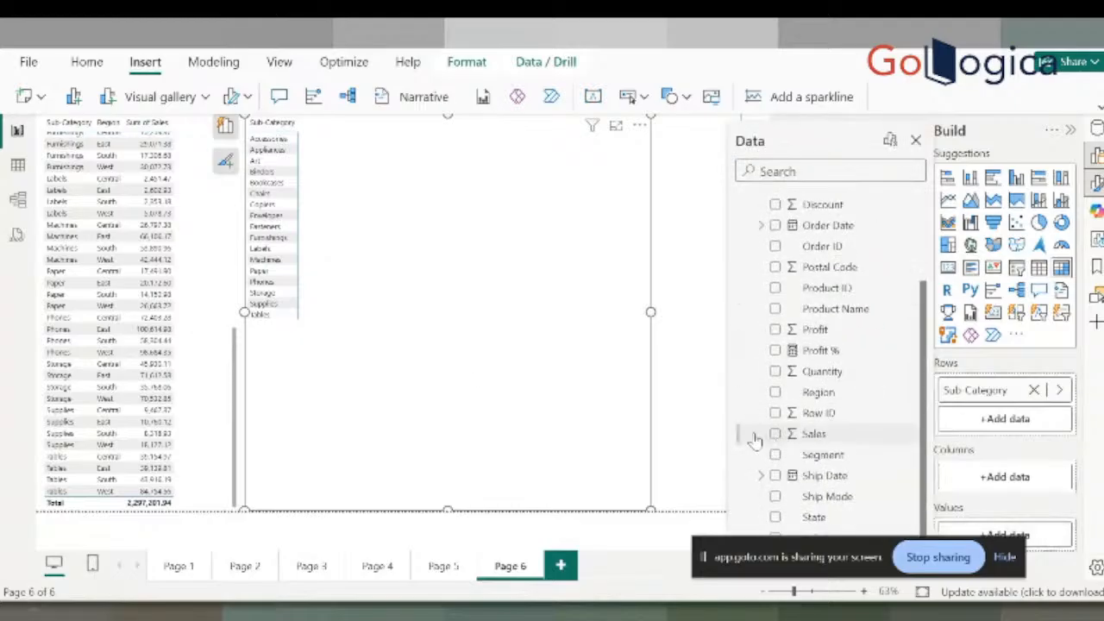
click(775, 434)
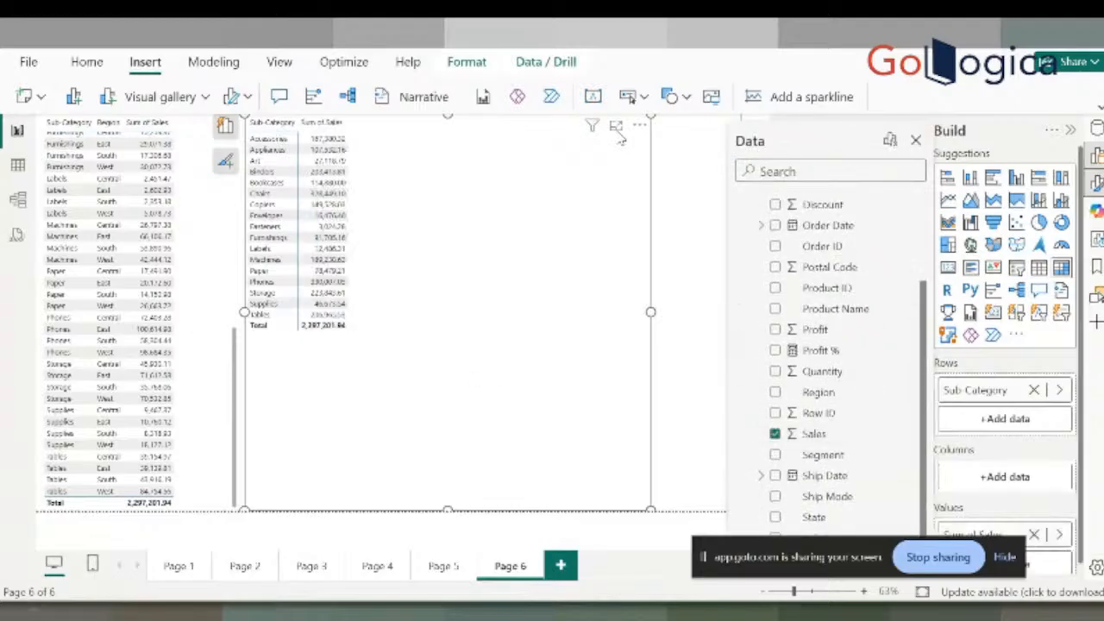
Show the matrix in focus mode and highlight the Accessories row heading and its Sum of Sales value
click(616, 127)
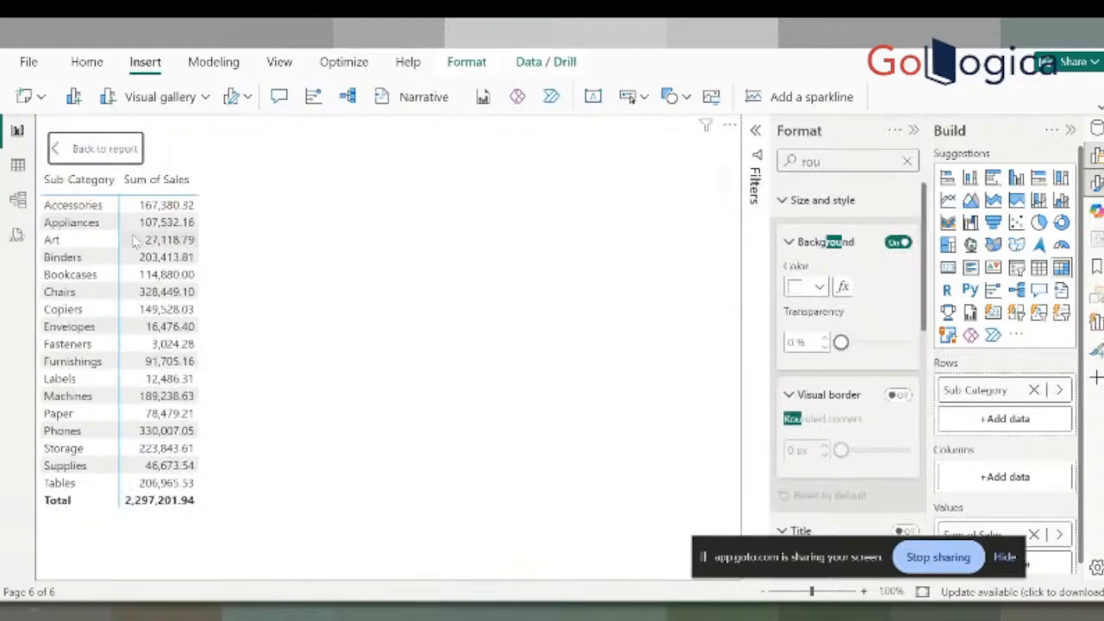
click(93, 207)
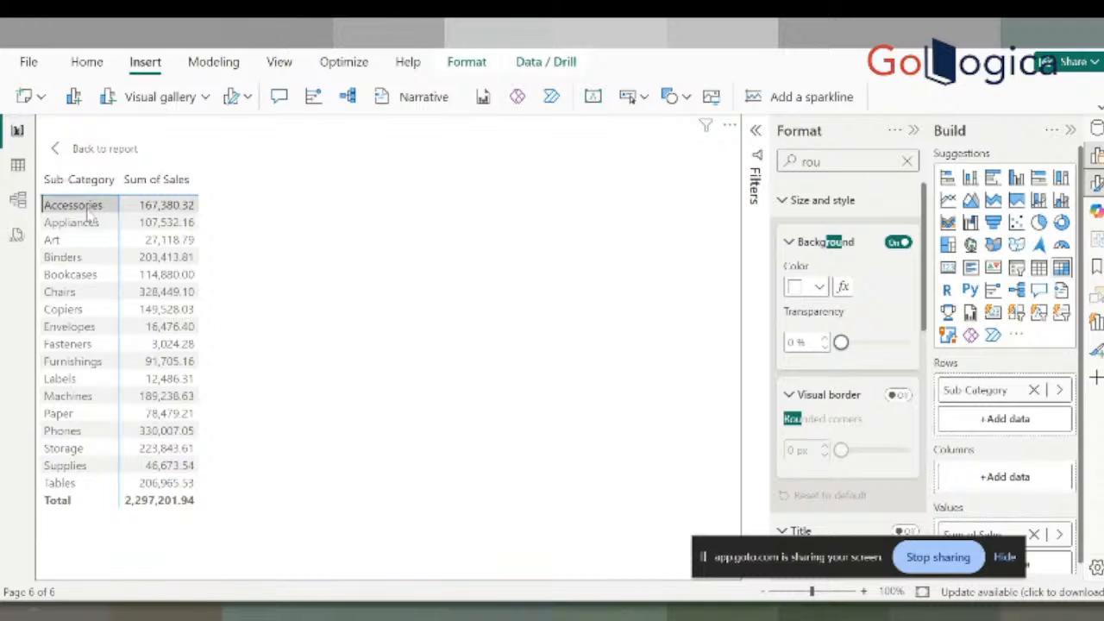
click(177, 204)
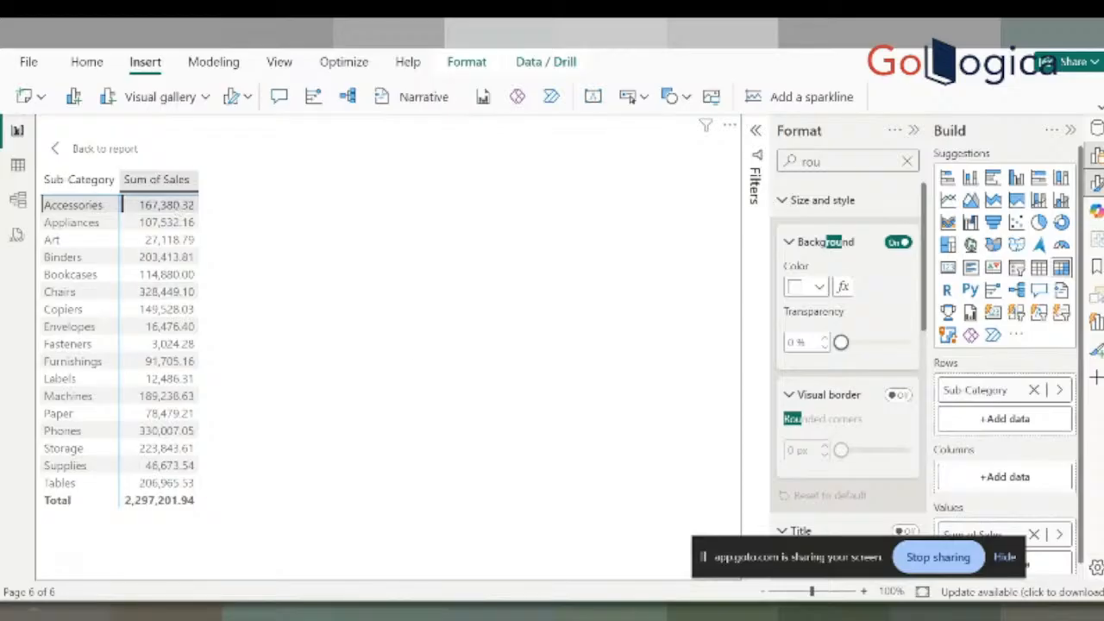
Add the Region field to the matrix's columns and close the field list
click(1000, 480)
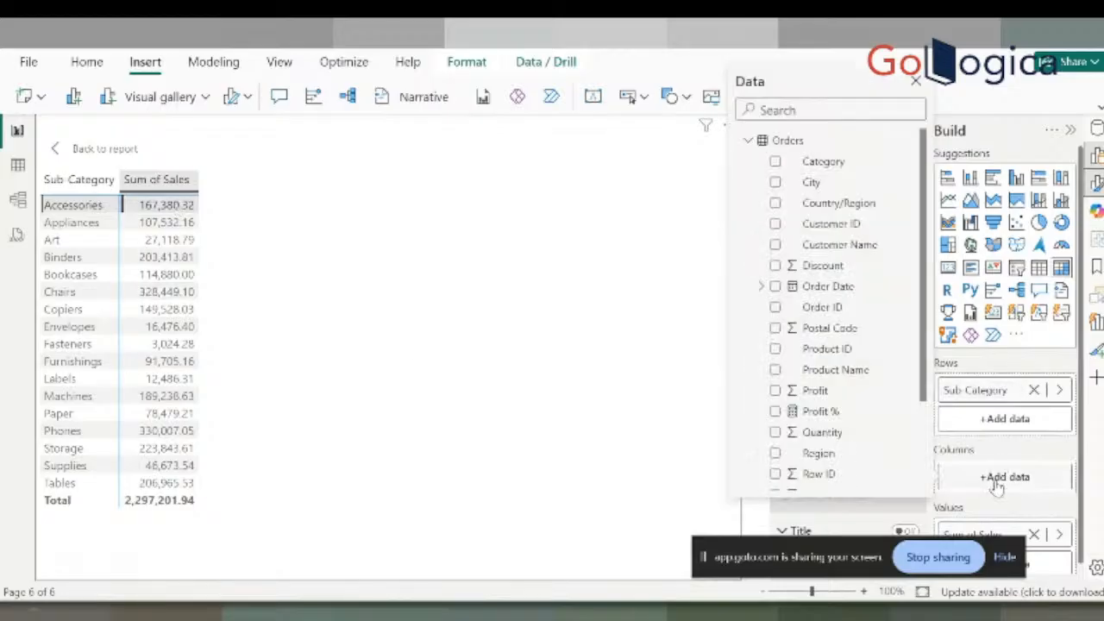
scroll(772, 366, down, 4)
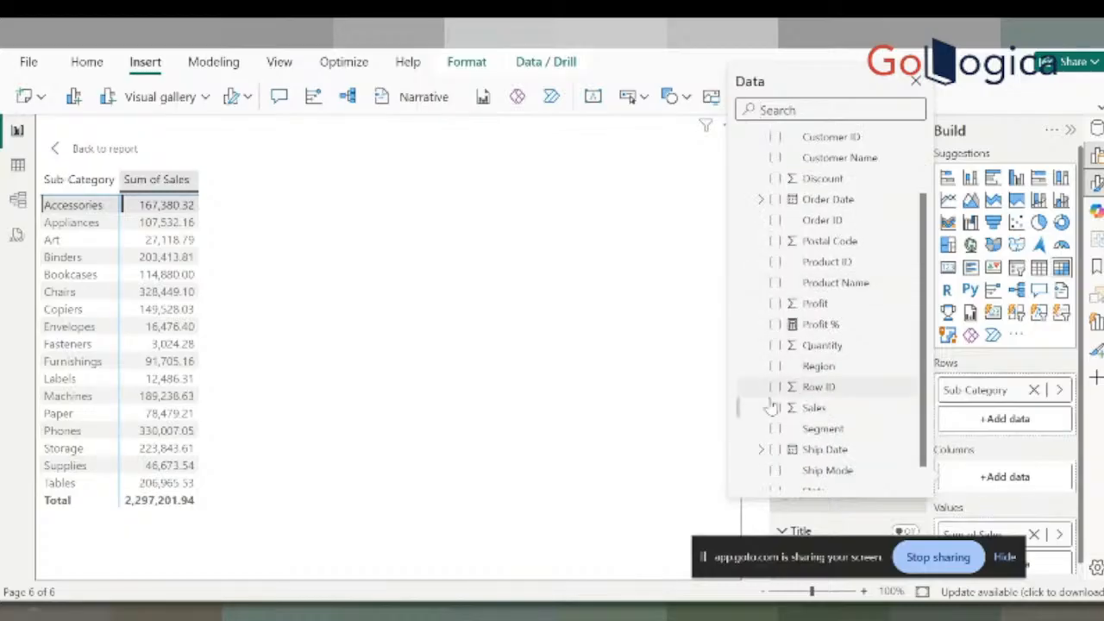
click(776, 366)
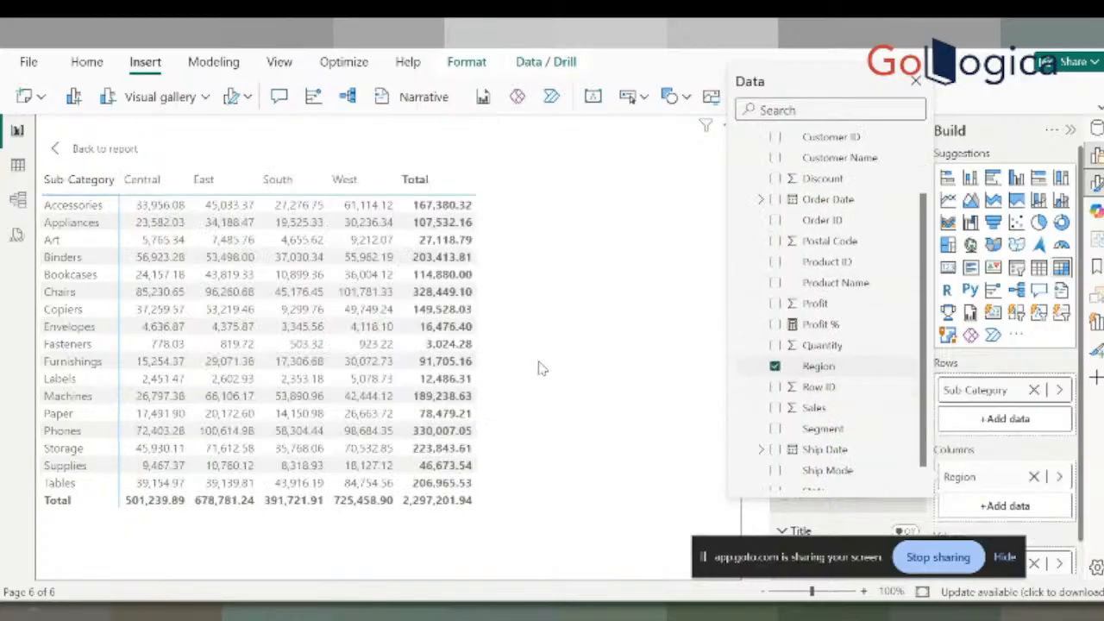
click(575, 393)
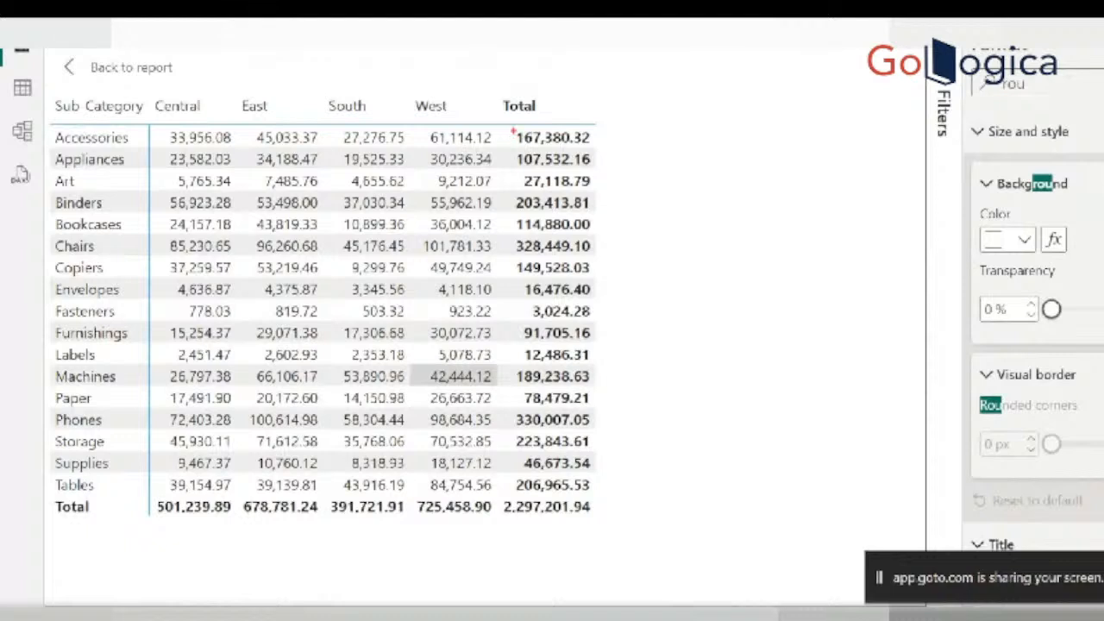
Annotate the matrix with a red box around the Total column, a blue box around the regional totals, and marks along the Accessories row
mouse_move(510, 134)
mouse_down()
mouse_move(572, 236)
mouse_move(608, 382)
mouse_move(606, 496)
mouse_up()
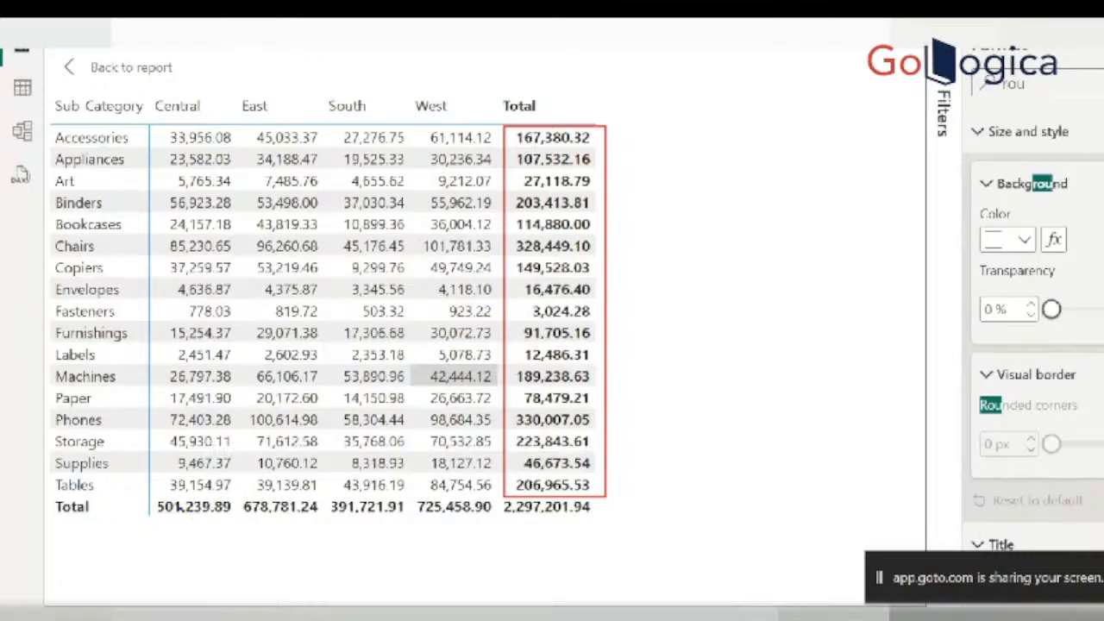
mouse_move(145, 498)
mouse_down()
mouse_move(162, 509)
mouse_move(504, 521)
mouse_up()
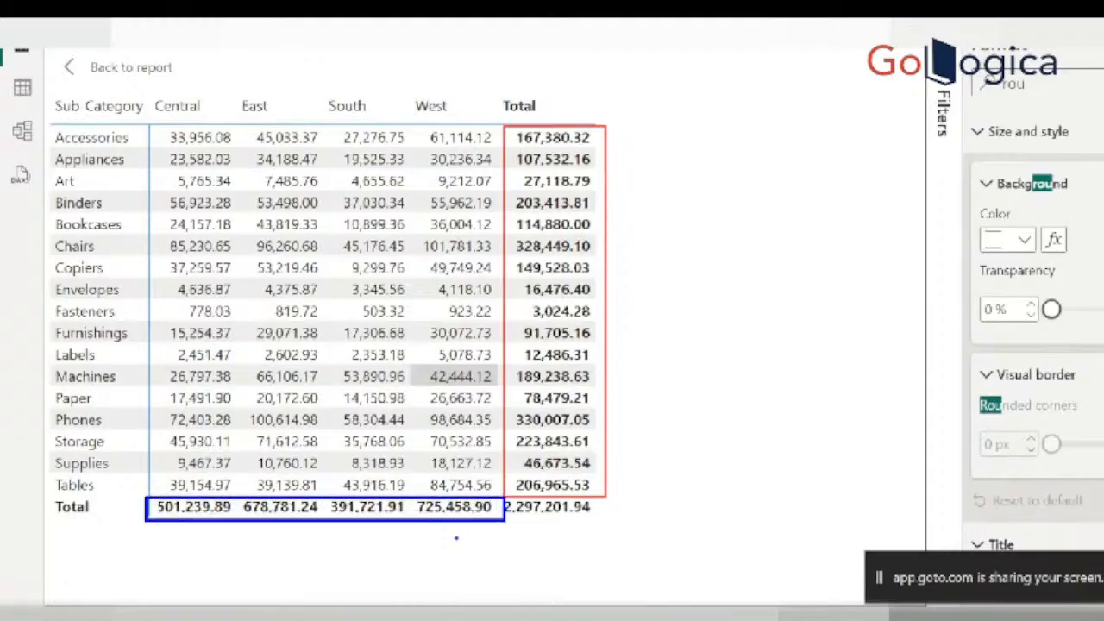
drag(450, 526, 484, 522)
drag(158, 124, 490, 160)
mouse_move(158, 124)
mouse_down()
mouse_move(183, 135)
mouse_move(502, 147)
mouse_up()
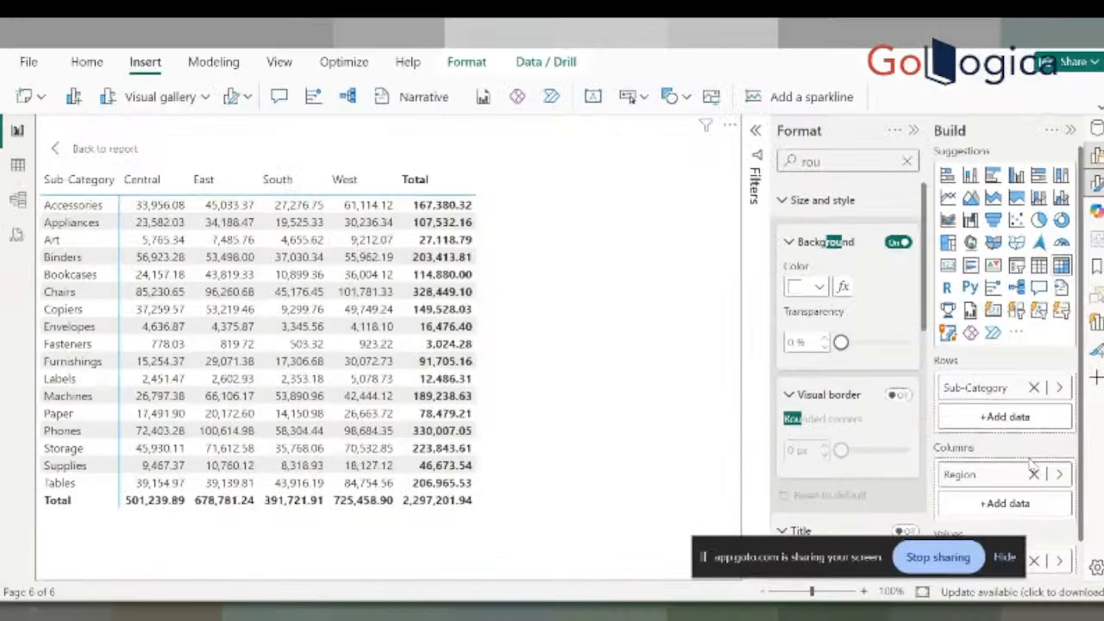
Return to the report page and draw green strokes over the sub-category table and the matrix to compare their layouts
scroll(1032, 466, down, 1)
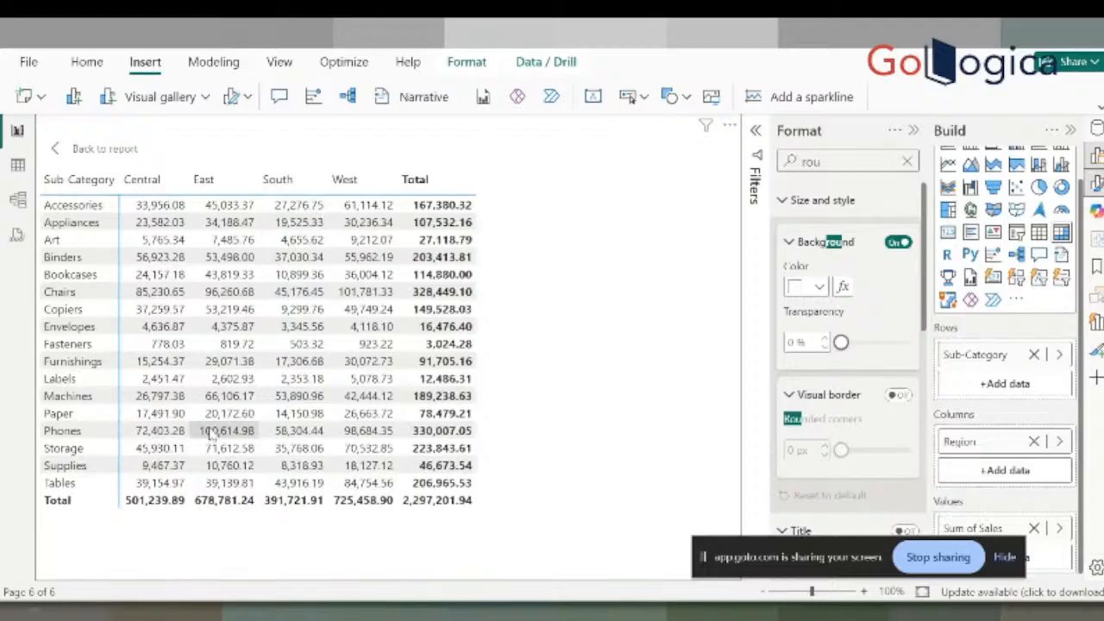
click(93, 158)
scroll(191, 278, down, 3)
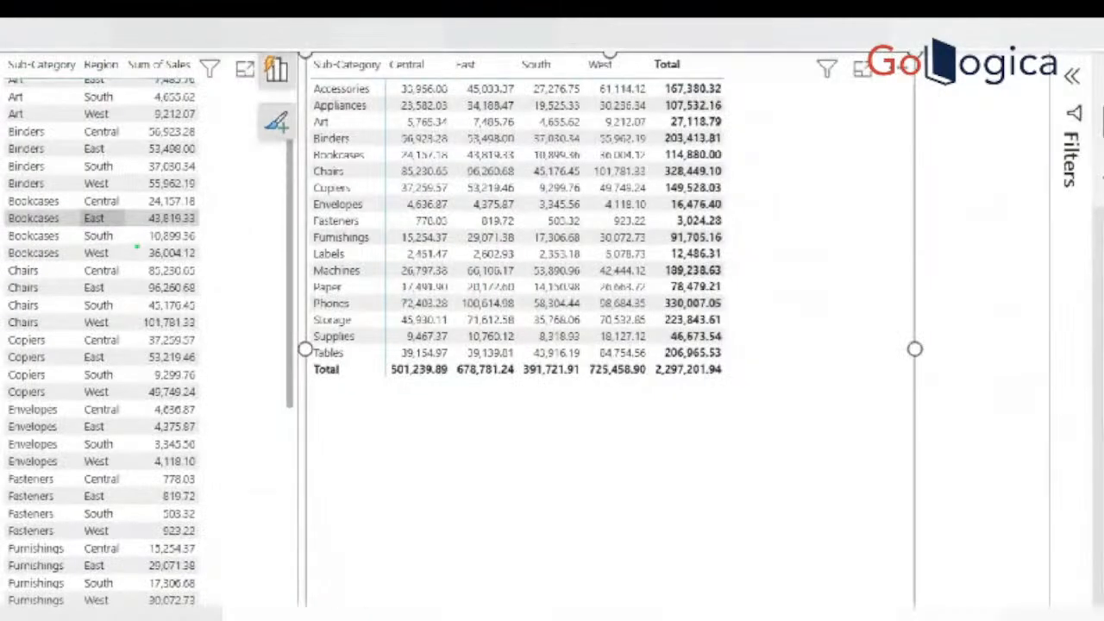
drag(136, 248, 286, 236)
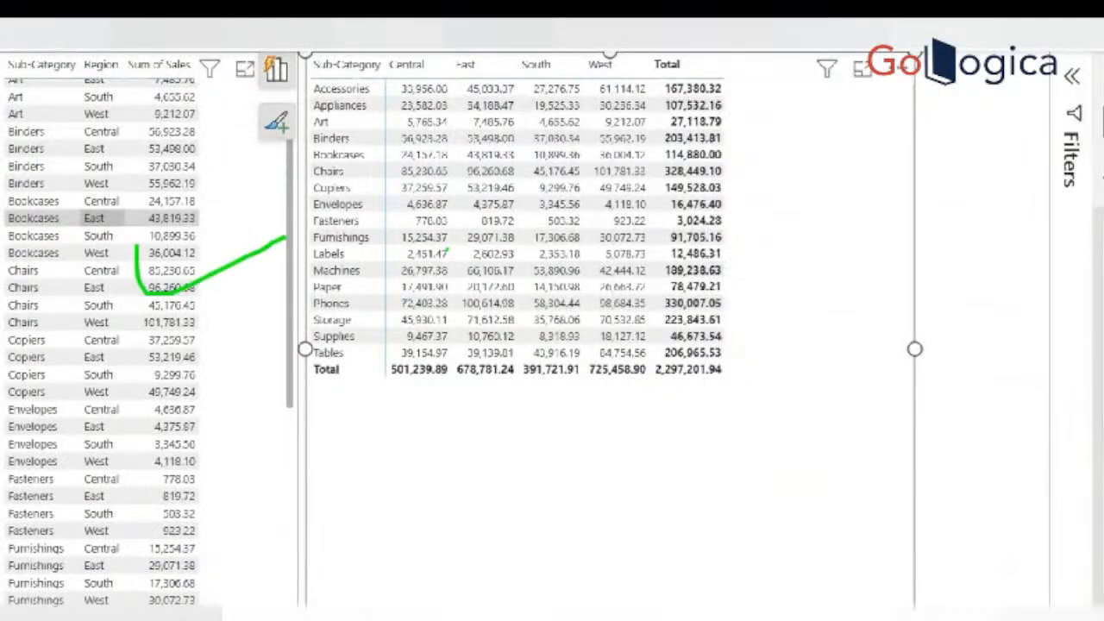
mouse_move(479, 237)
mouse_down()
mouse_move(482, 255)
mouse_move(598, 212)
mouse_up()
mouse_move(546, 309)
mouse_down()
mouse_move(550, 340)
mouse_move(787, 230)
mouse_up()
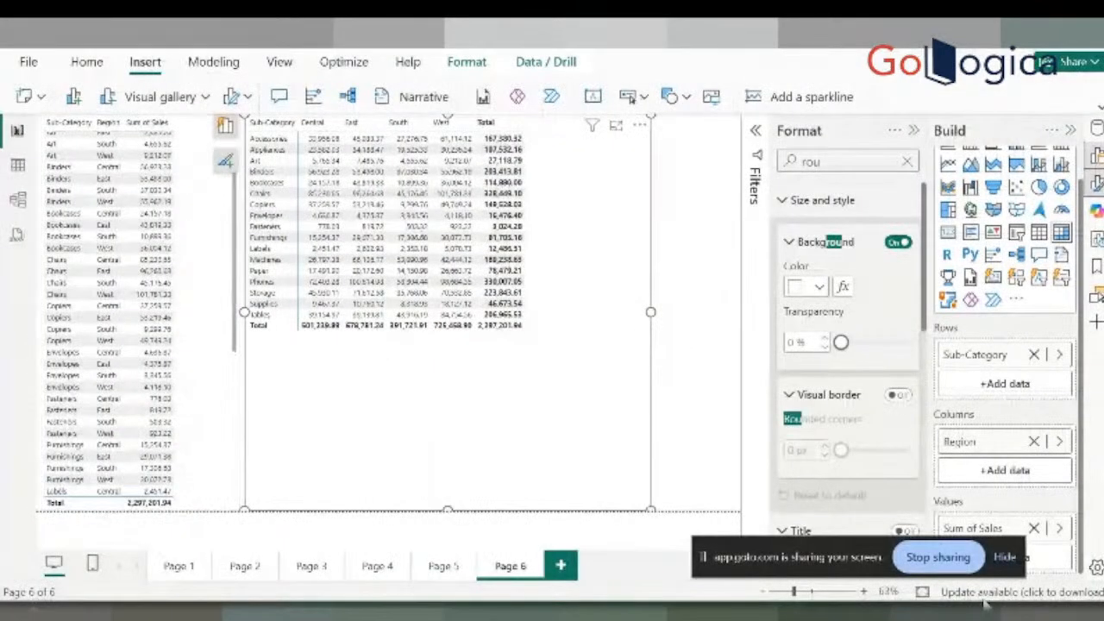
Show the matrix in focus mode and apply blue data bars to Sum of Sales, left to right, from lowest to highest value
click(616, 126)
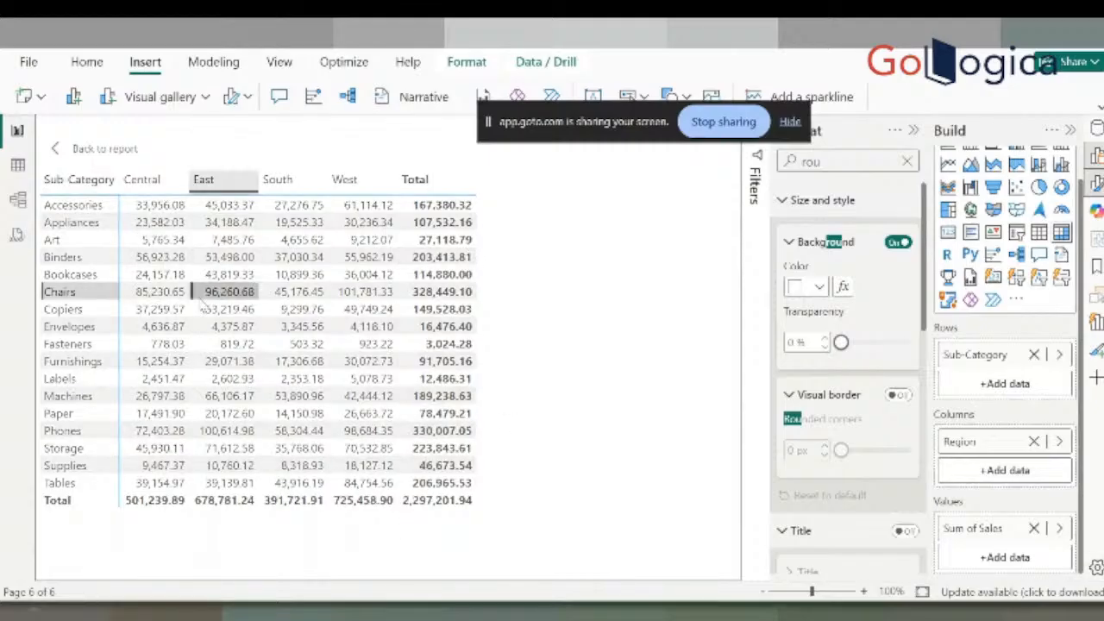
right_click(978, 528)
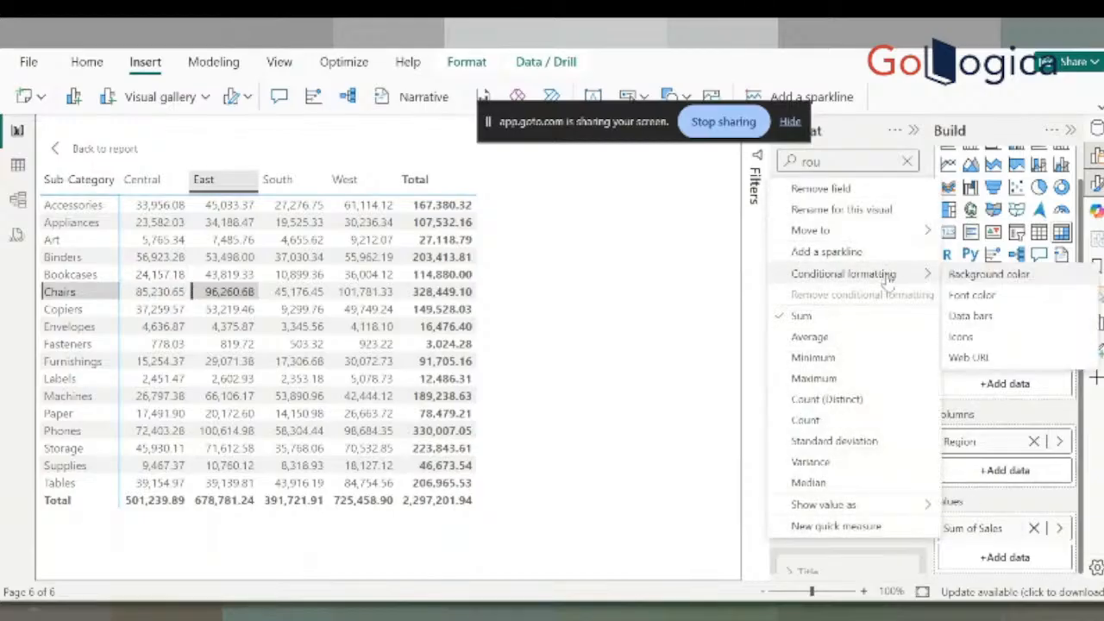
mouse_move(890, 277)
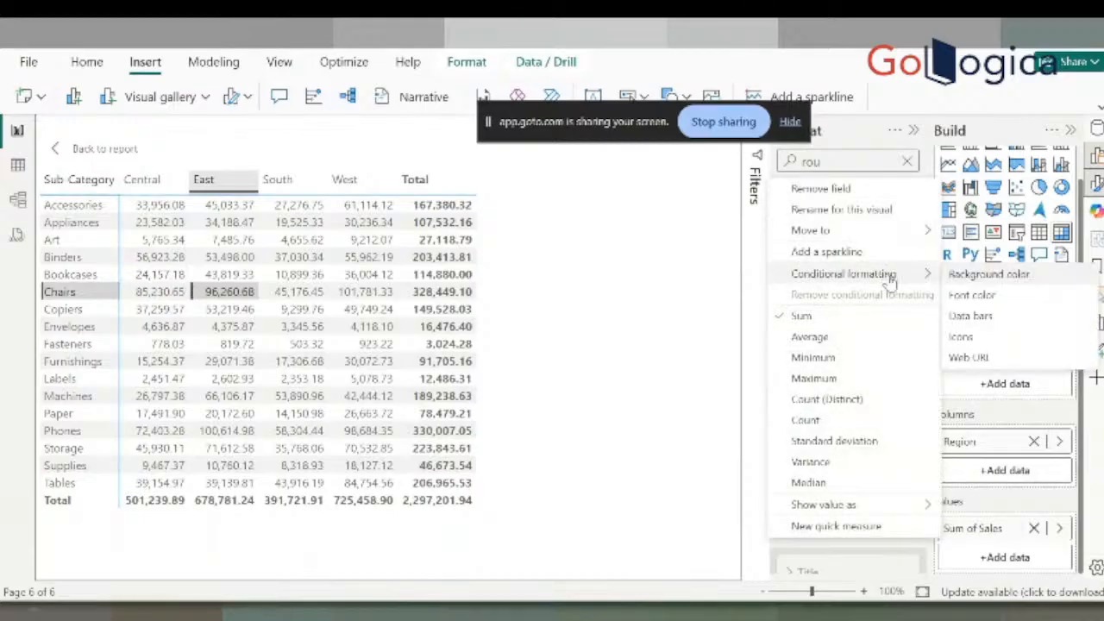
click(998, 322)
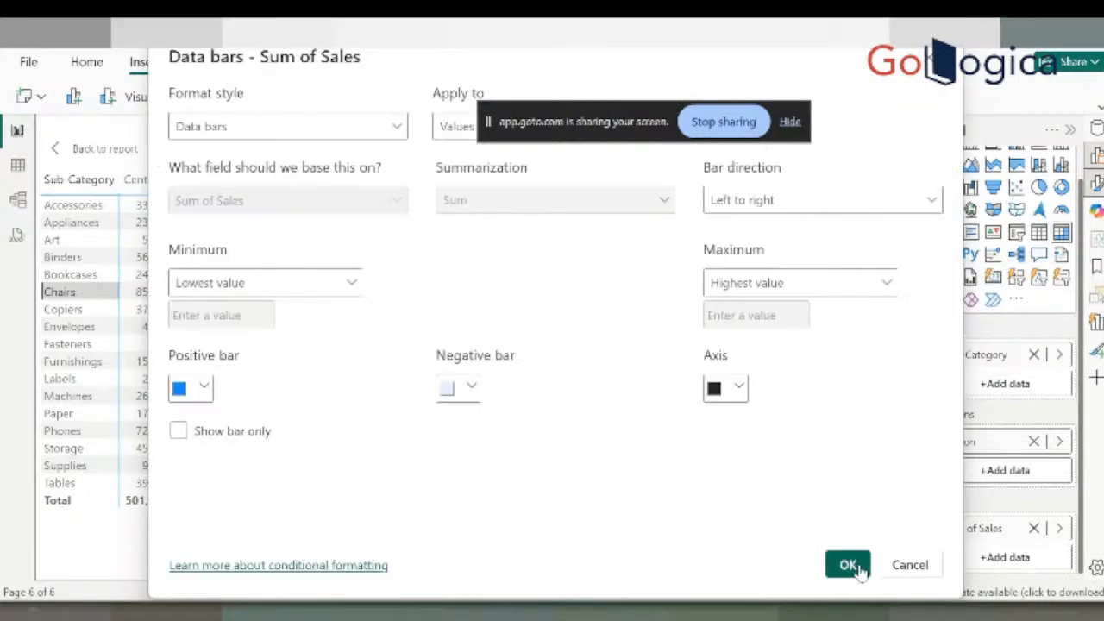
click(847, 565)
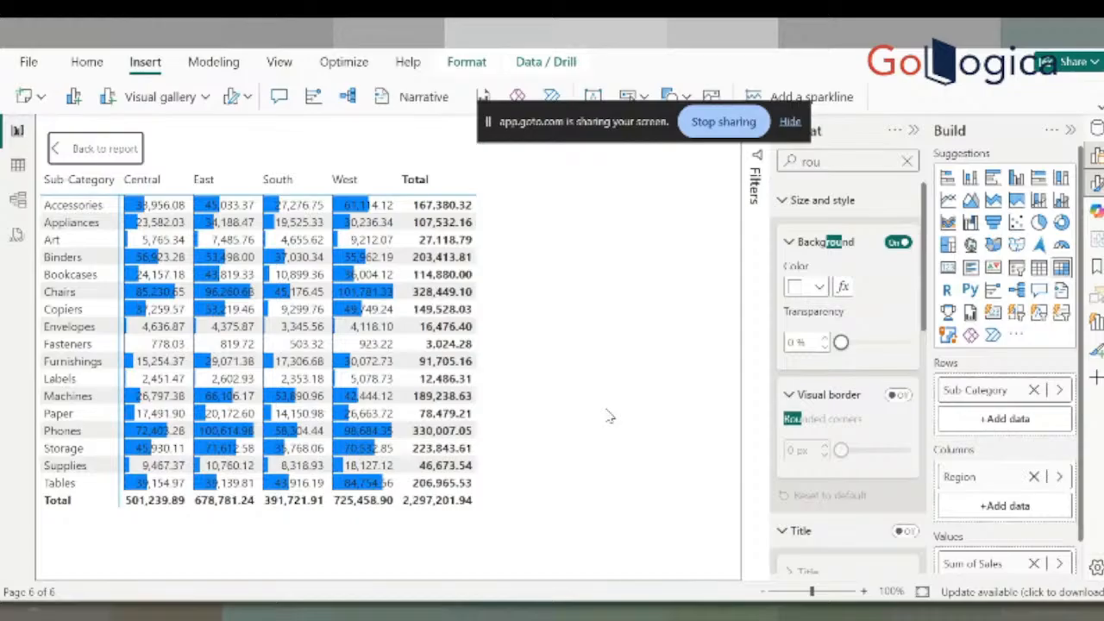
Remove the data bar conditional formatting from Sum of Sales in the matrix
scroll(609, 416, up, 2)
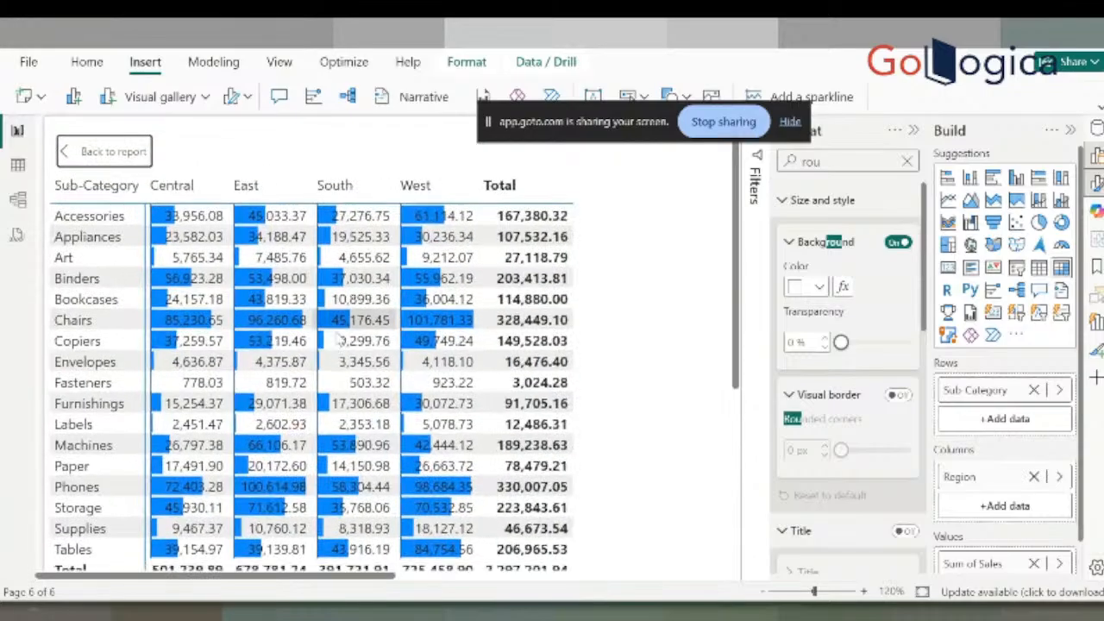
scroll(338, 339, down, 2)
scroll(328, 327, up, 2)
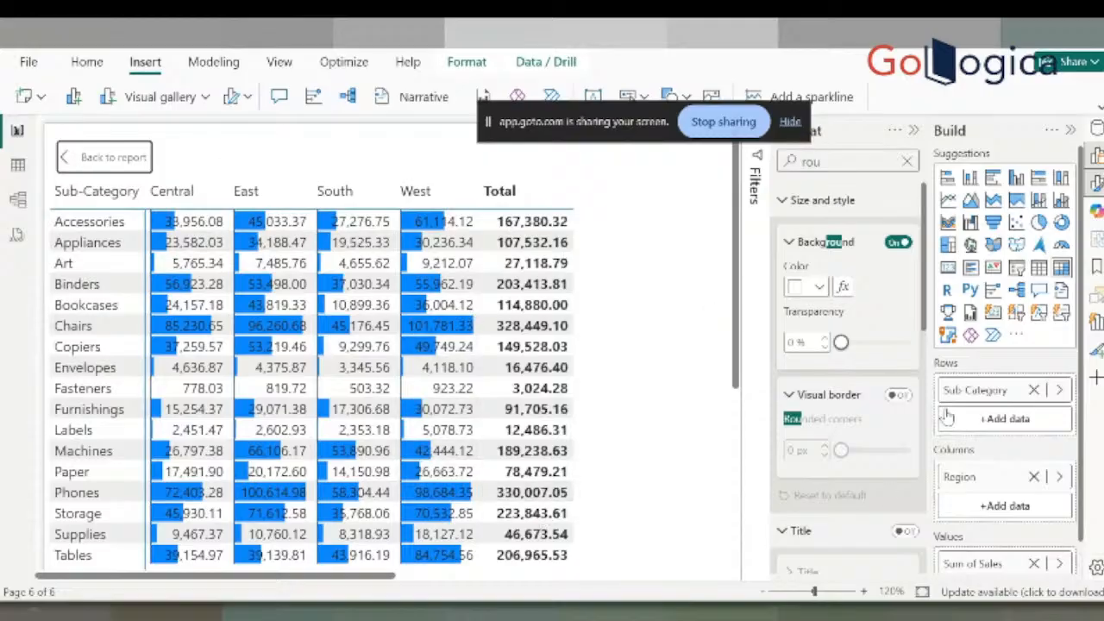
scroll(965, 500, down, 1)
right_click(973, 529)
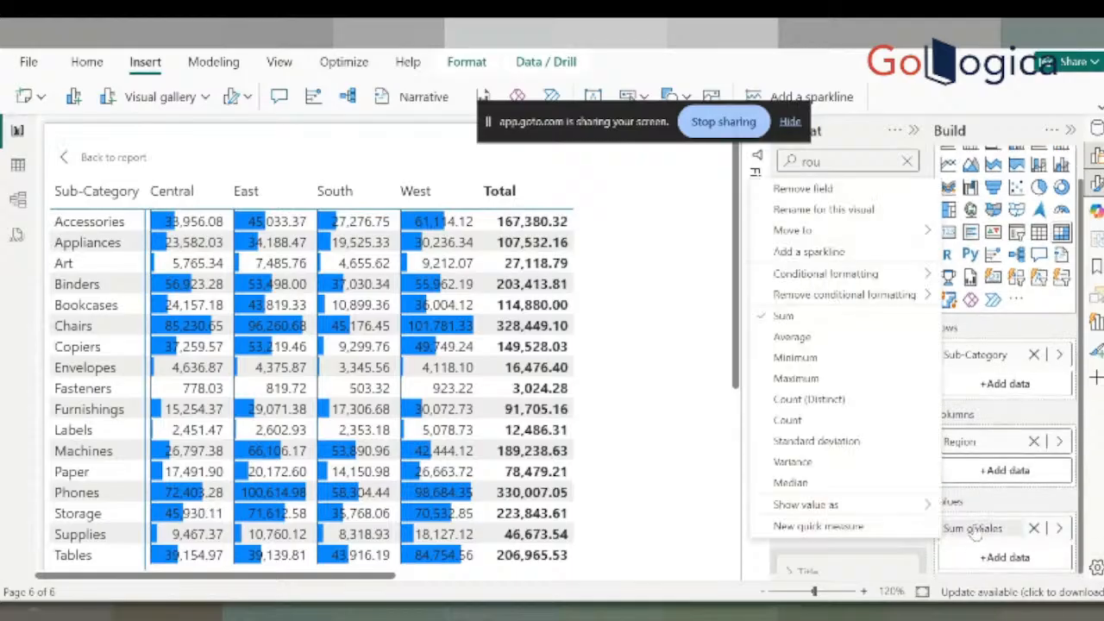
mouse_move(919, 273)
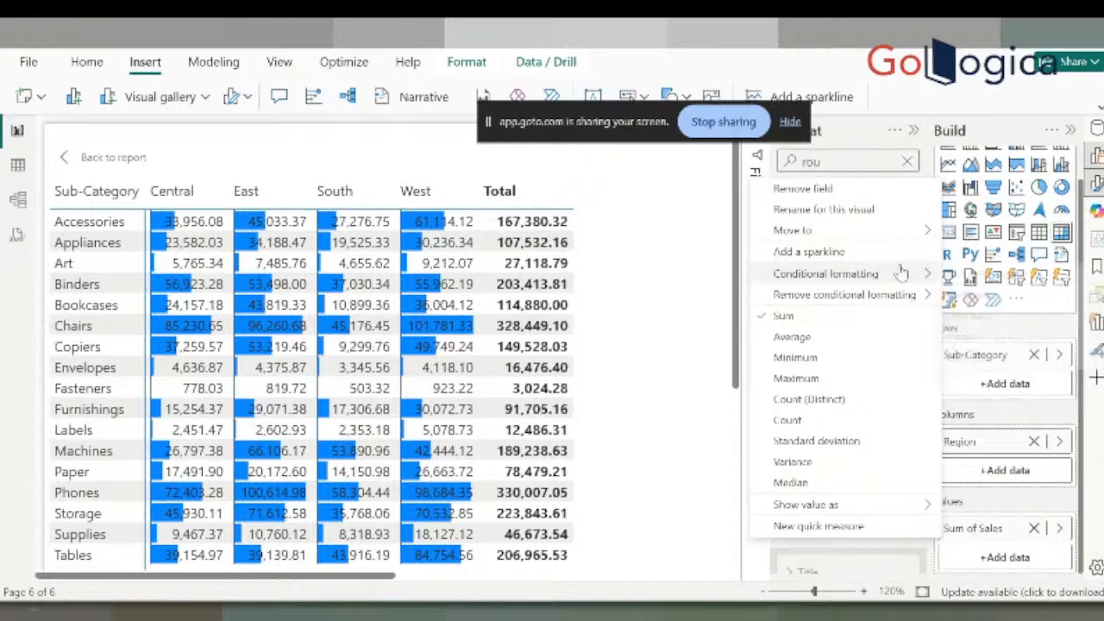
mouse_move(903, 298)
click(959, 299)
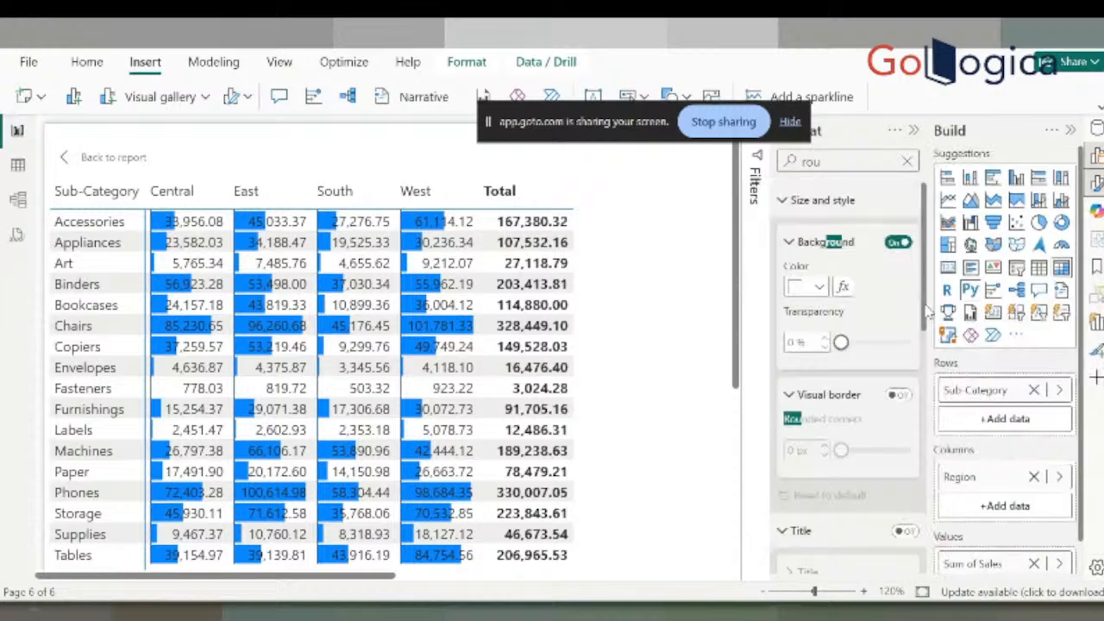
Apply a gradient background color to the Sum of Sales values, light blue for the lowest value to blue for the highest
right_click(975, 563)
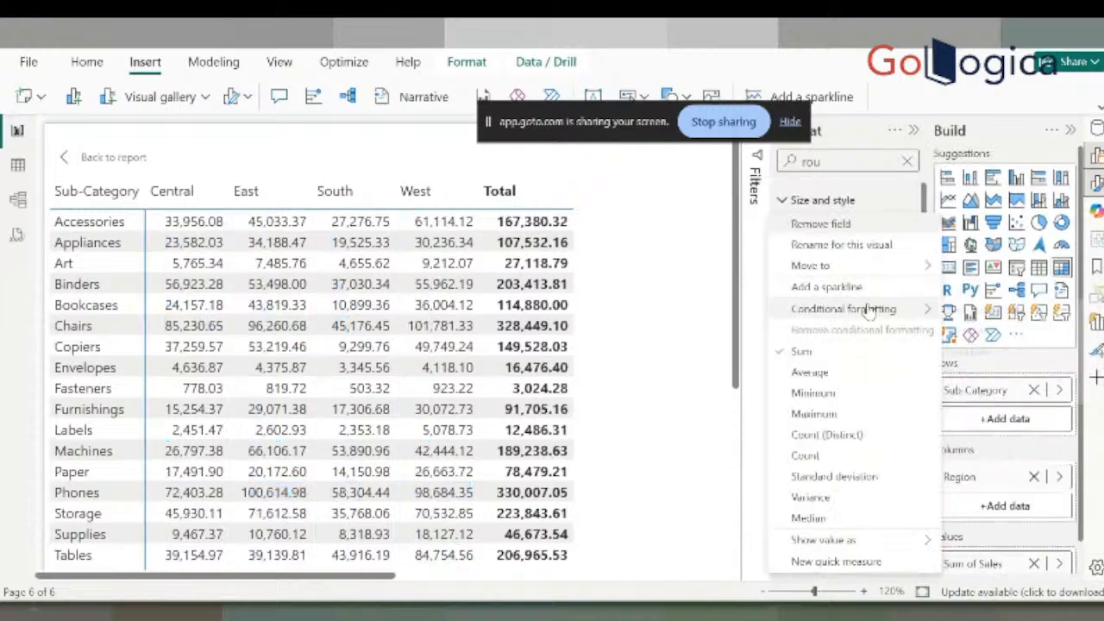
mouse_move(869, 311)
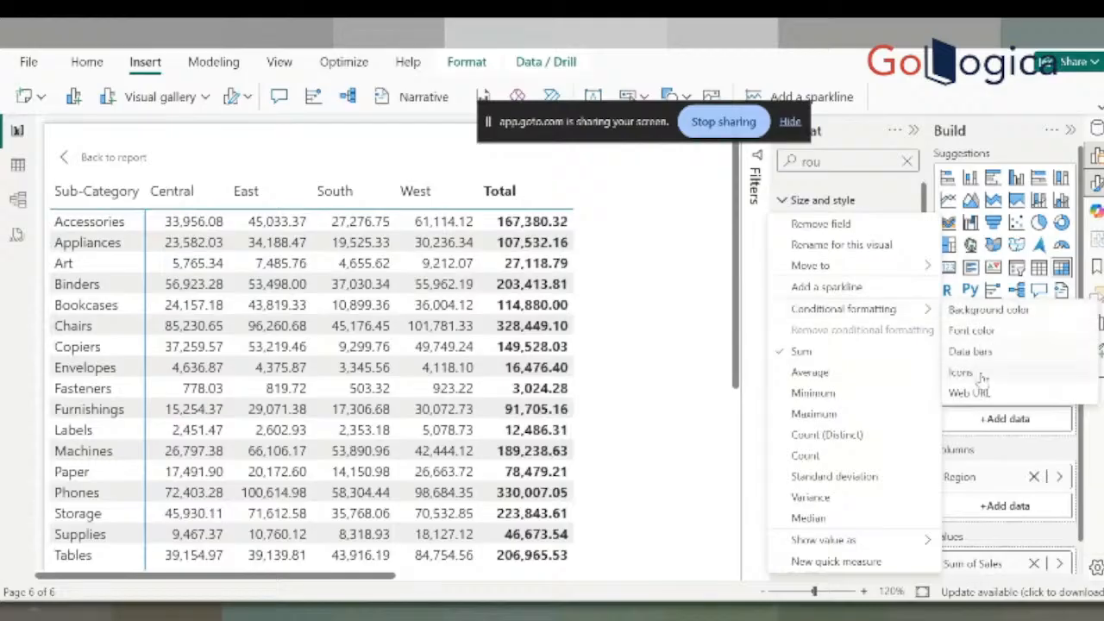
click(991, 310)
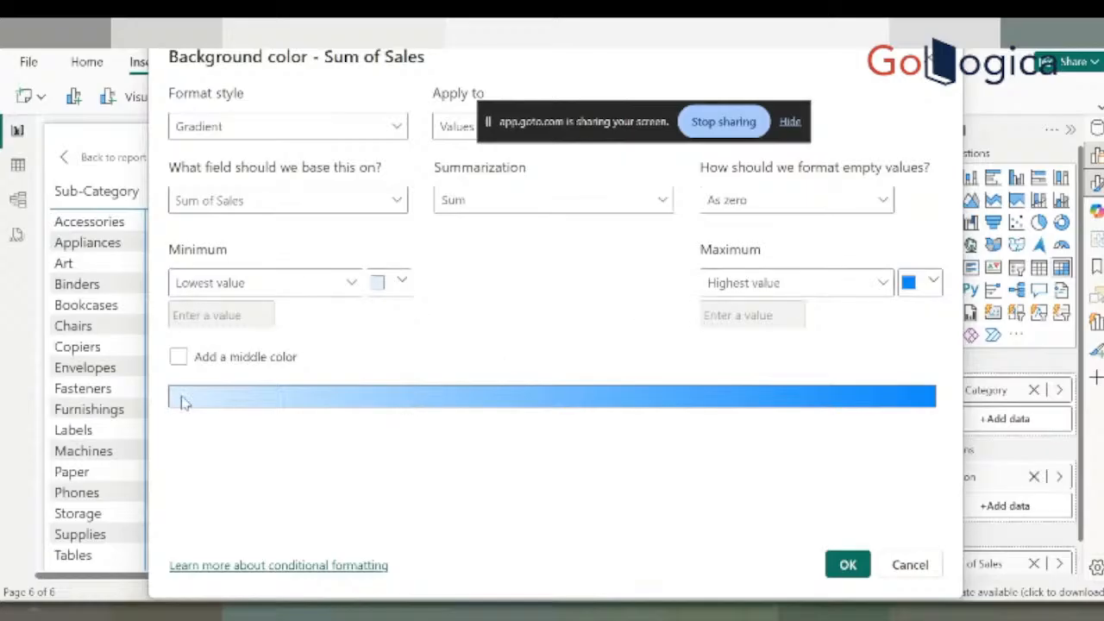
click(847, 565)
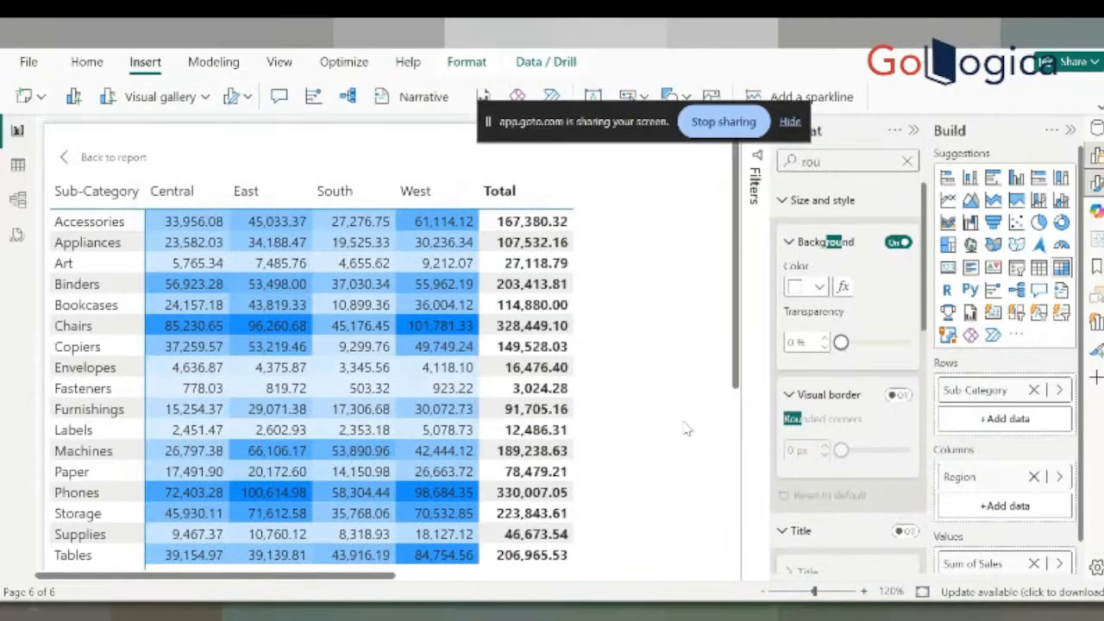
Examine the background shading of the regional sales across all sub-categories, down to the Total row
scroll(638, 371, down, 4)
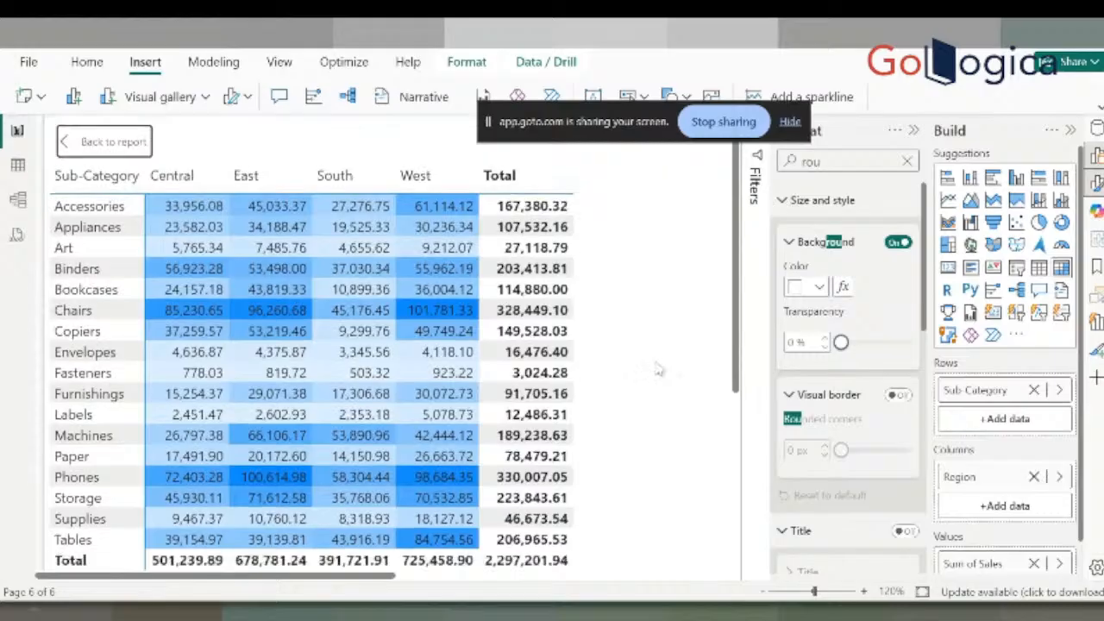
scroll(612, 381, up, 4)
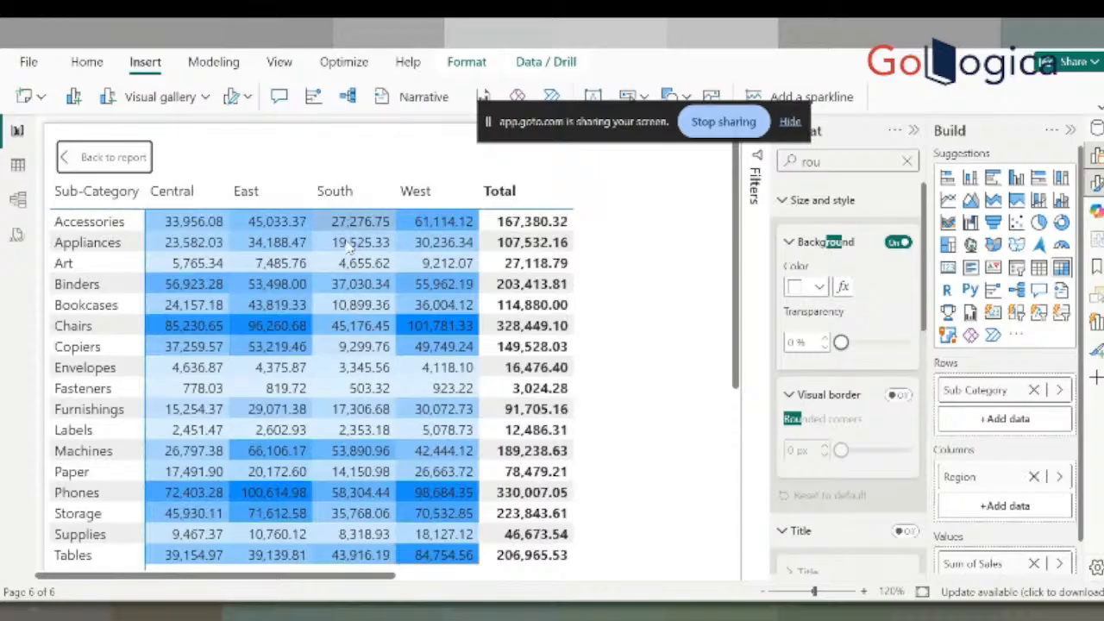
scroll(338, 318, down, 2)
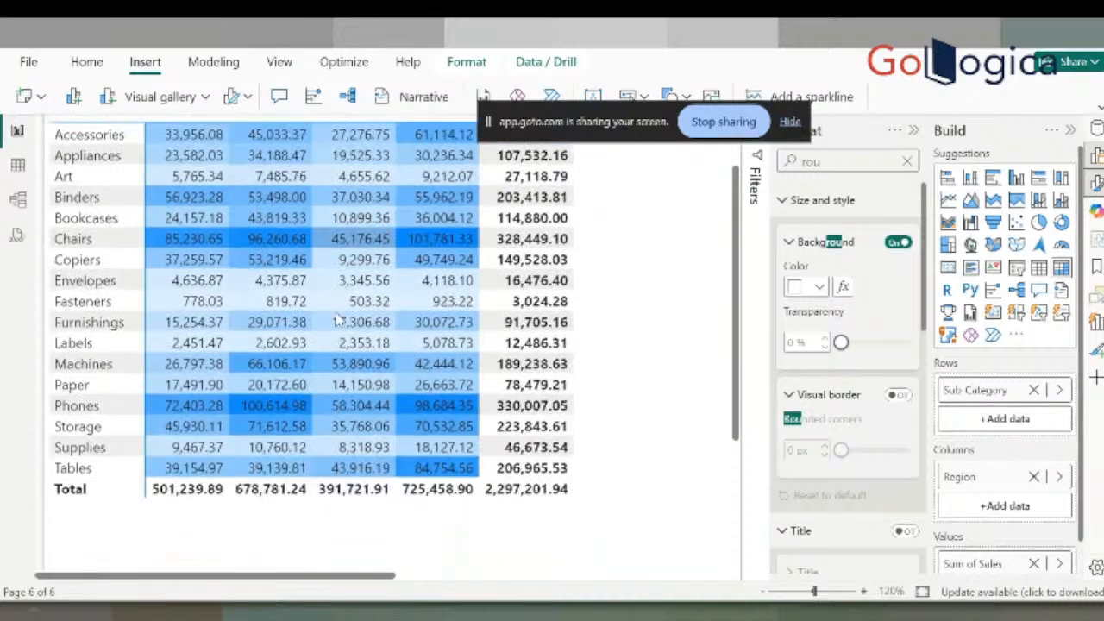
scroll(338, 319, up, 2)
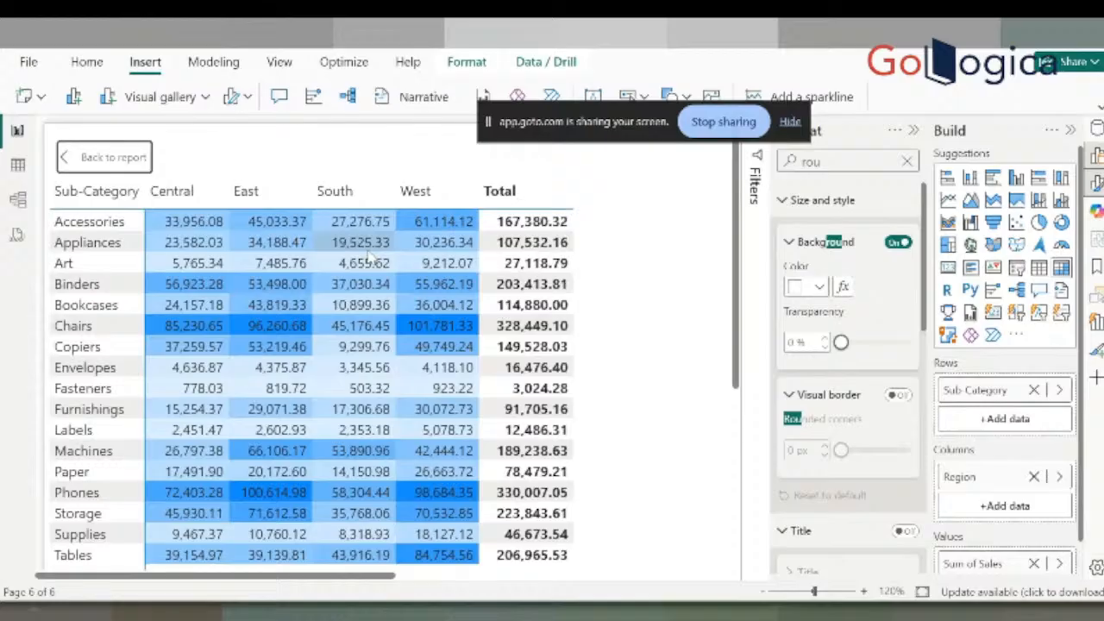
scroll(437, 319, down, 1)
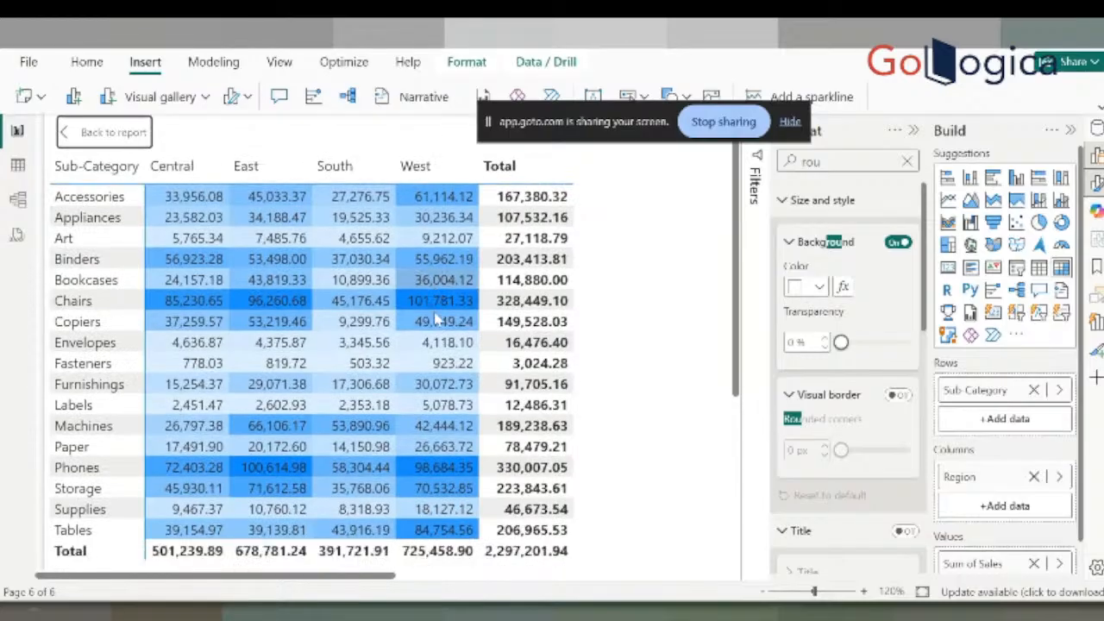
scroll(407, 294, up, 1)
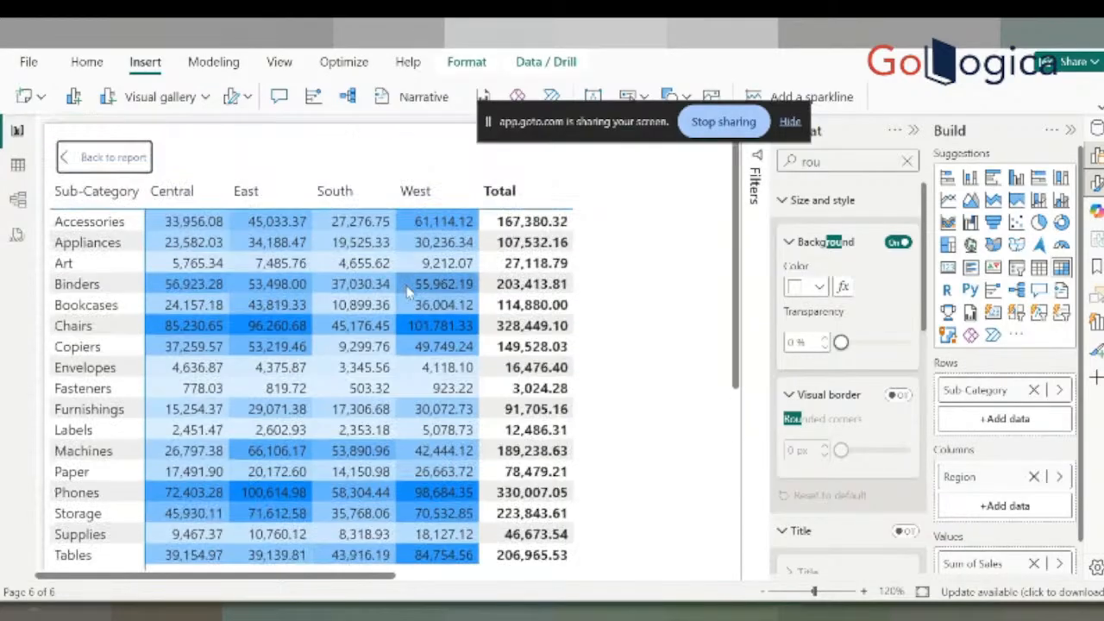
scroll(409, 293, down, 1)
scroll(407, 296, down, 3)
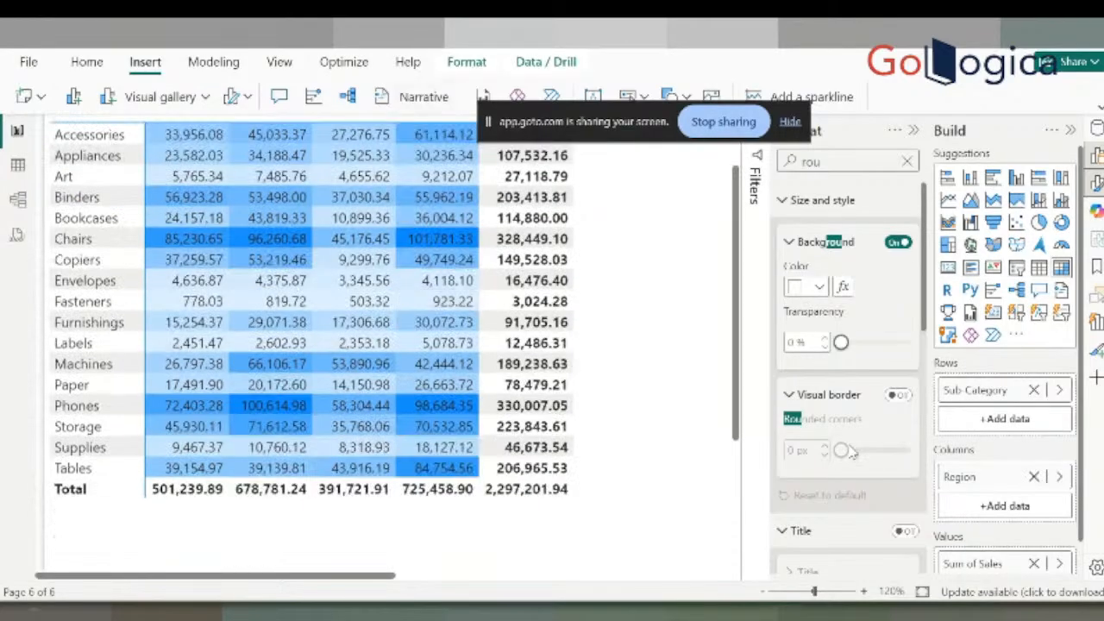
scroll(748, 397, up, 2)
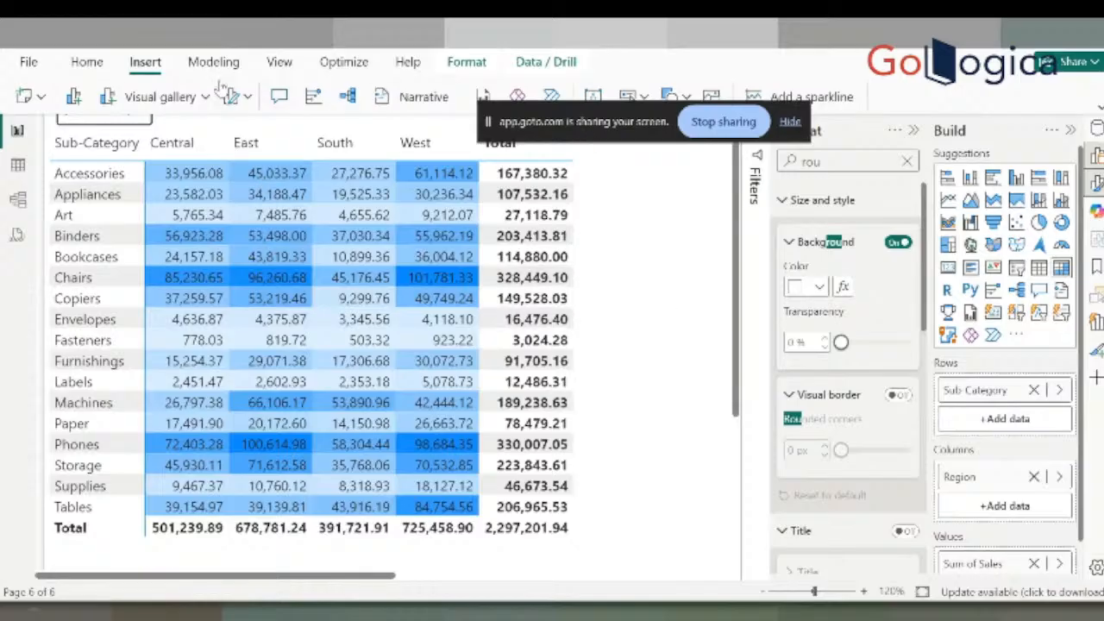
scroll(95, 172, up, 2)
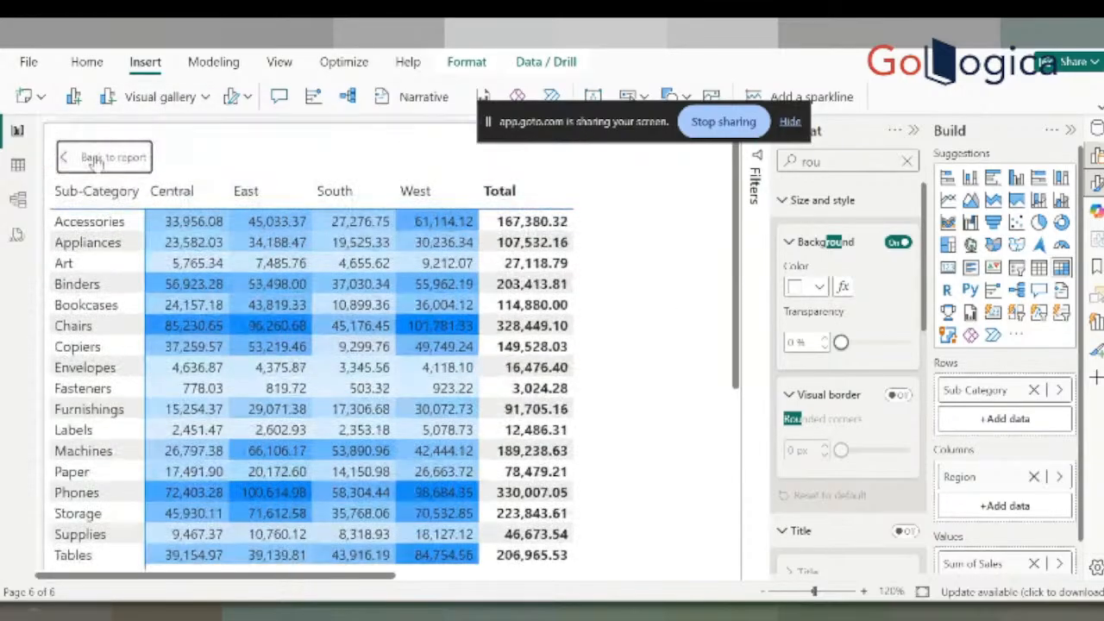
Return to the report page, fit it to the window, and shrink the matrix visual close around its data
click(96, 159)
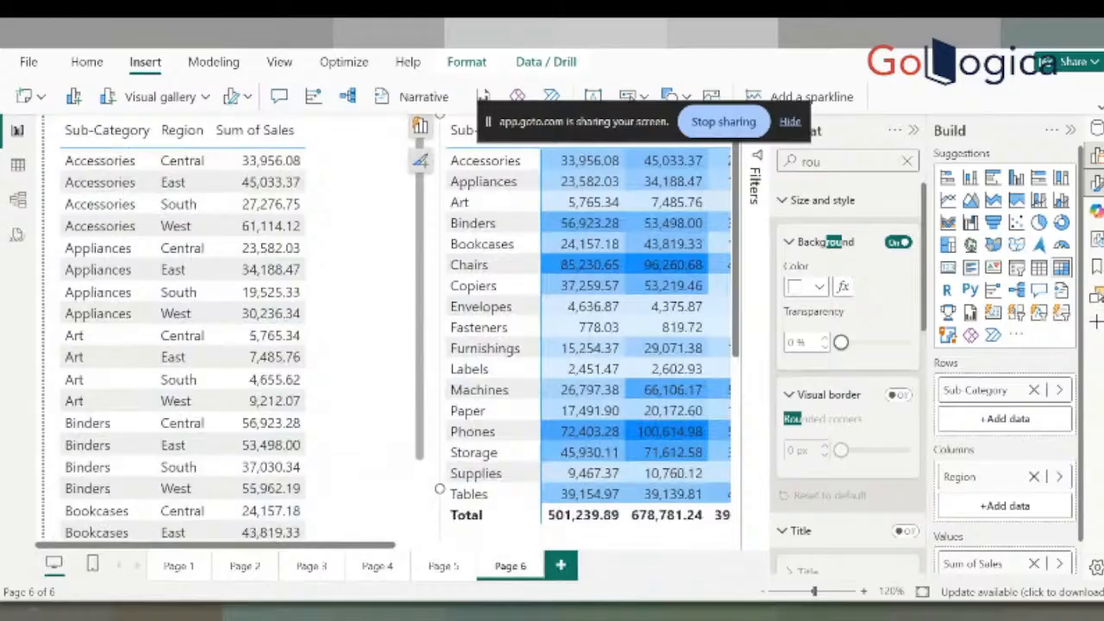
click(921, 592)
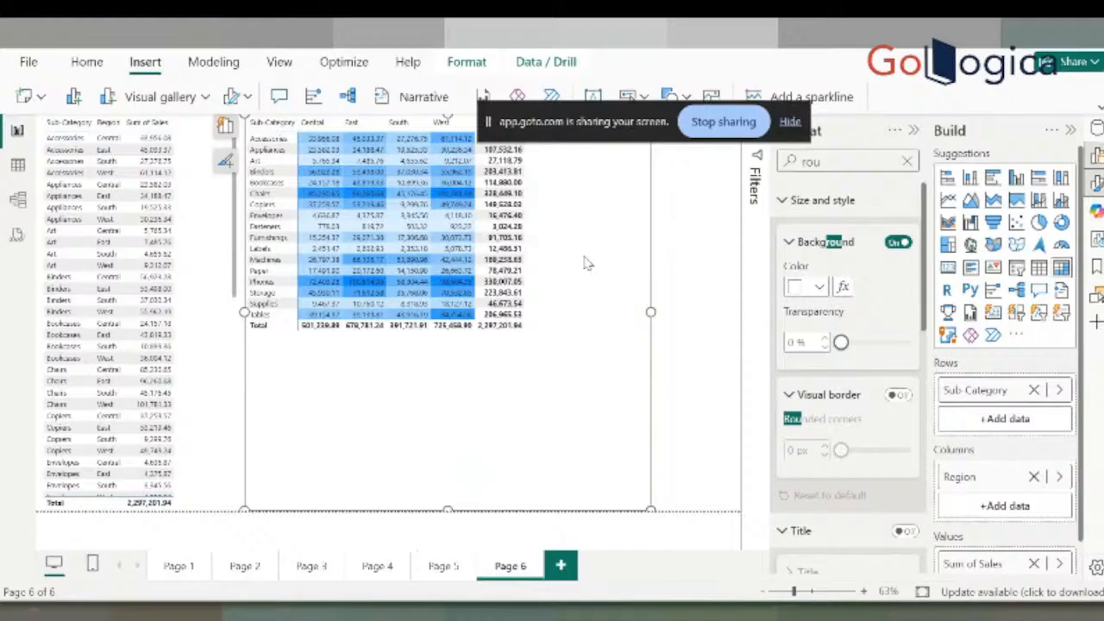
drag(729, 399, 861, 400)
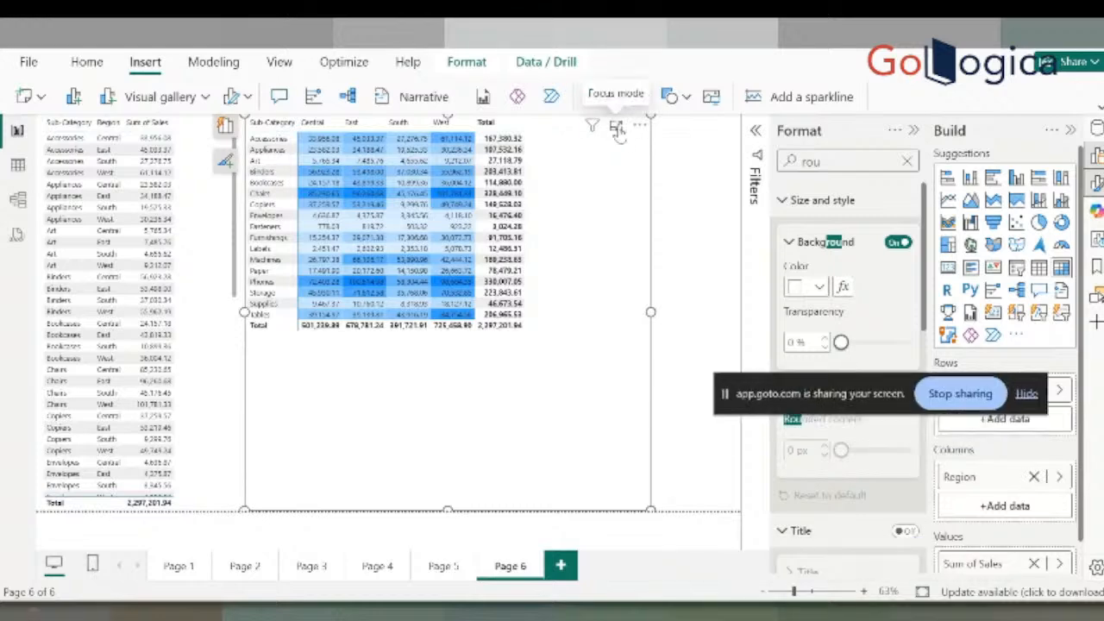
click(617, 129)
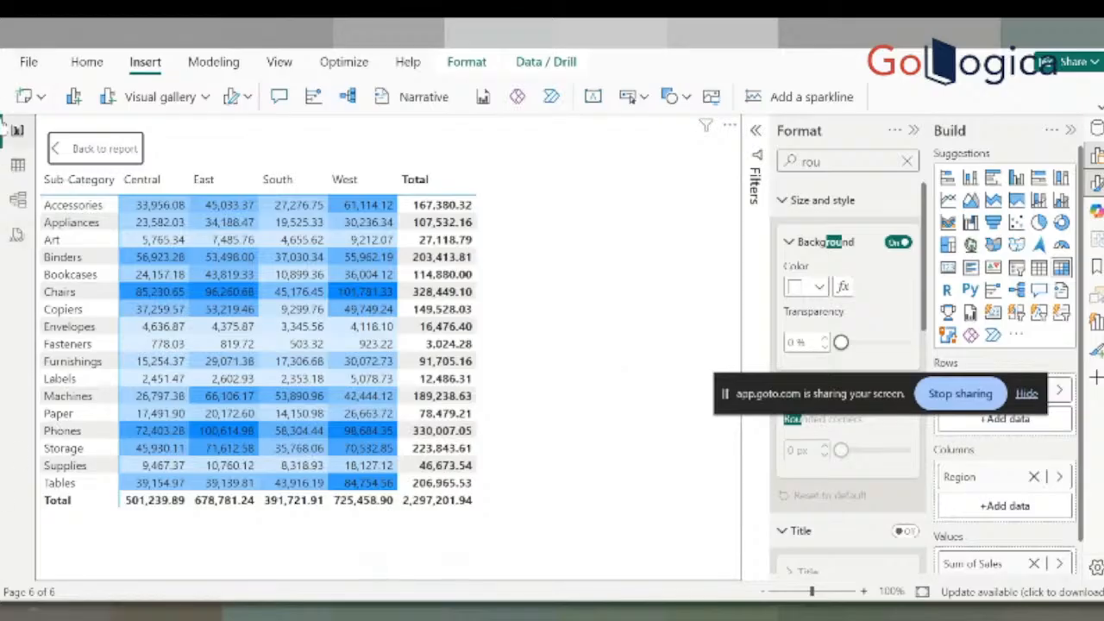
click(97, 148)
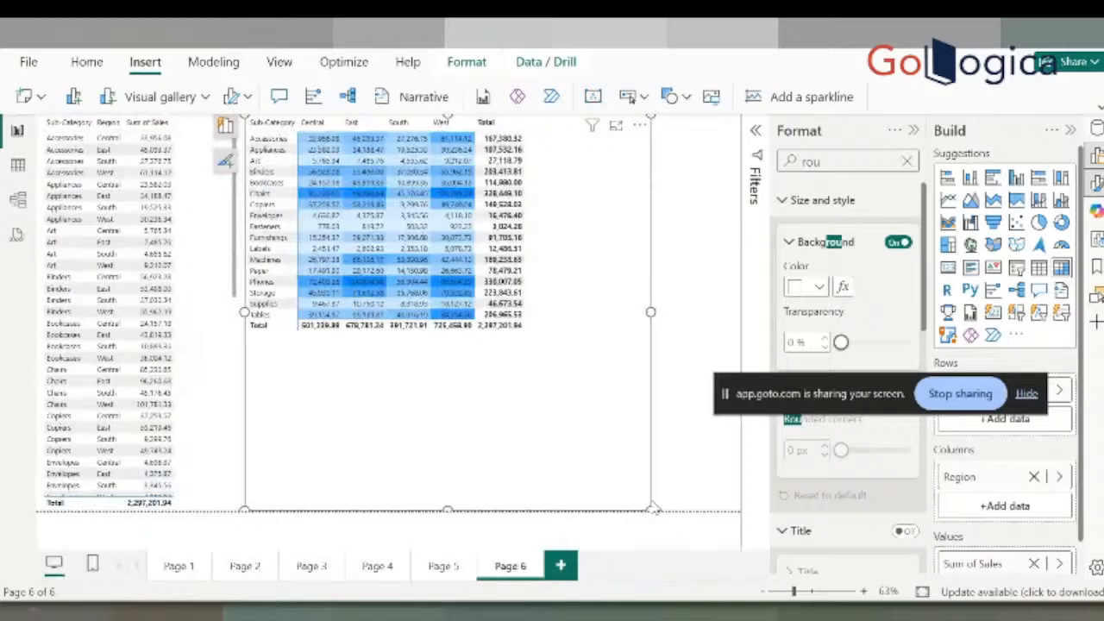
drag(650, 510, 547, 370)
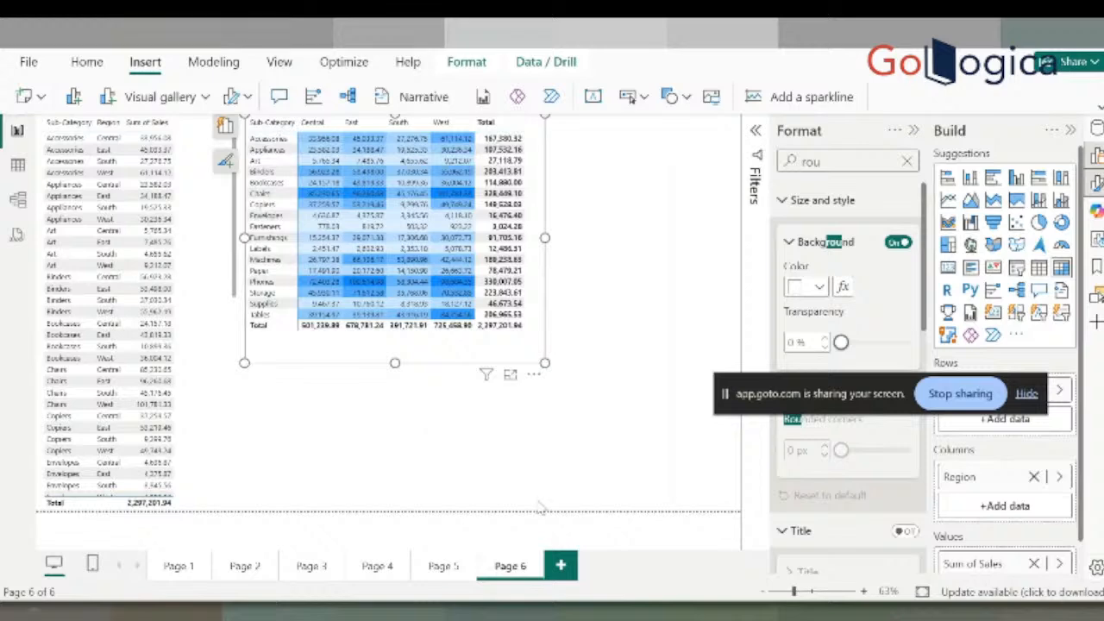
Add a new report page and insert a matrix with Category as its rows
click(561, 566)
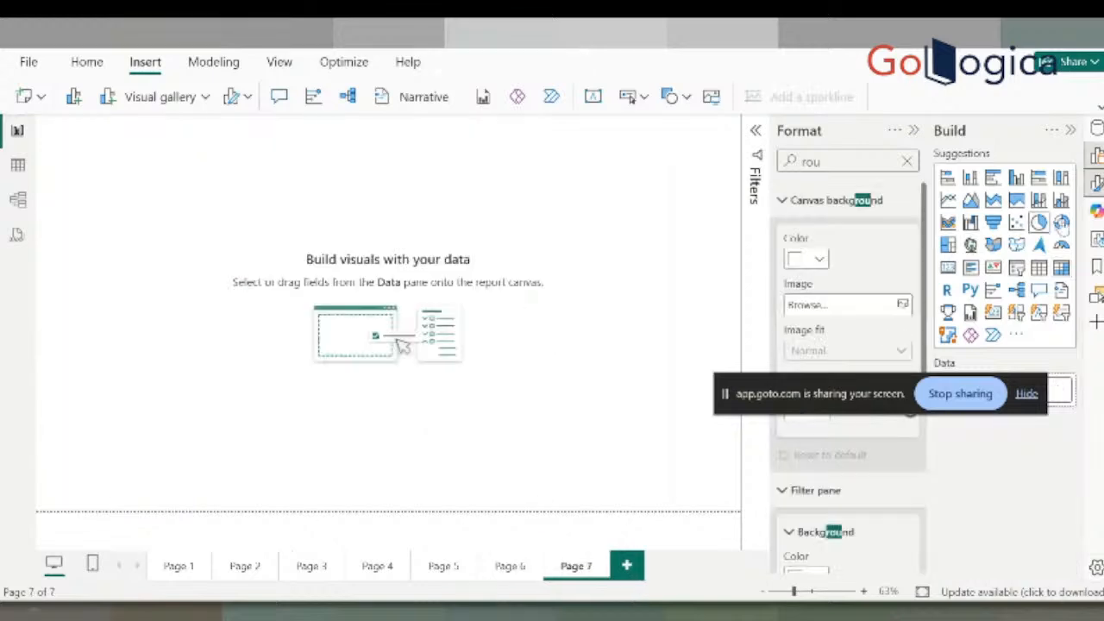
click(1061, 268)
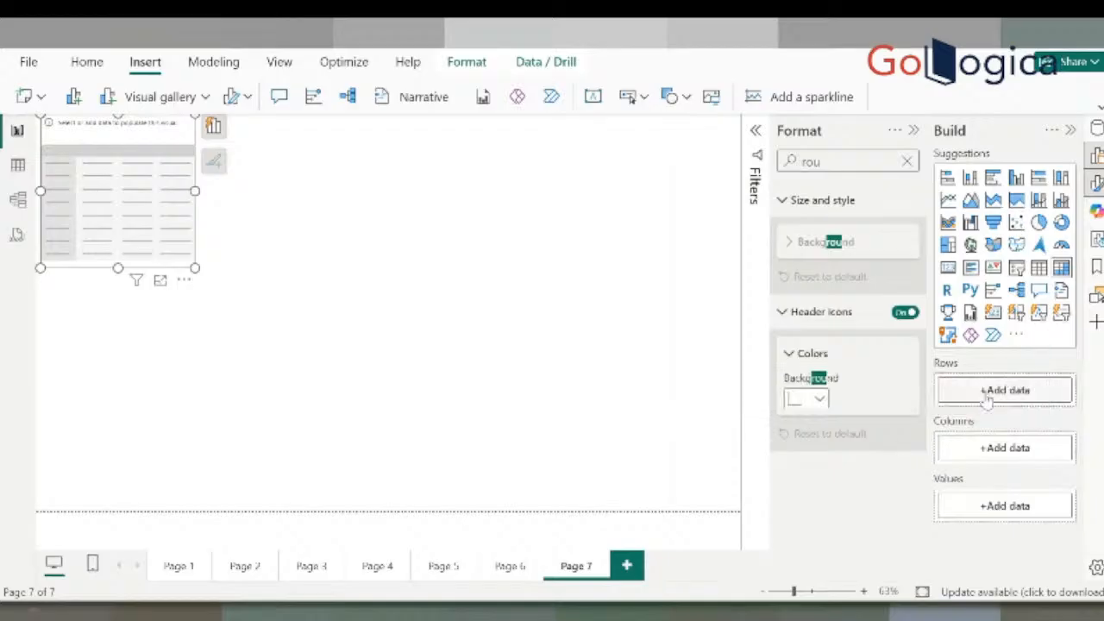
click(988, 392)
click(776, 76)
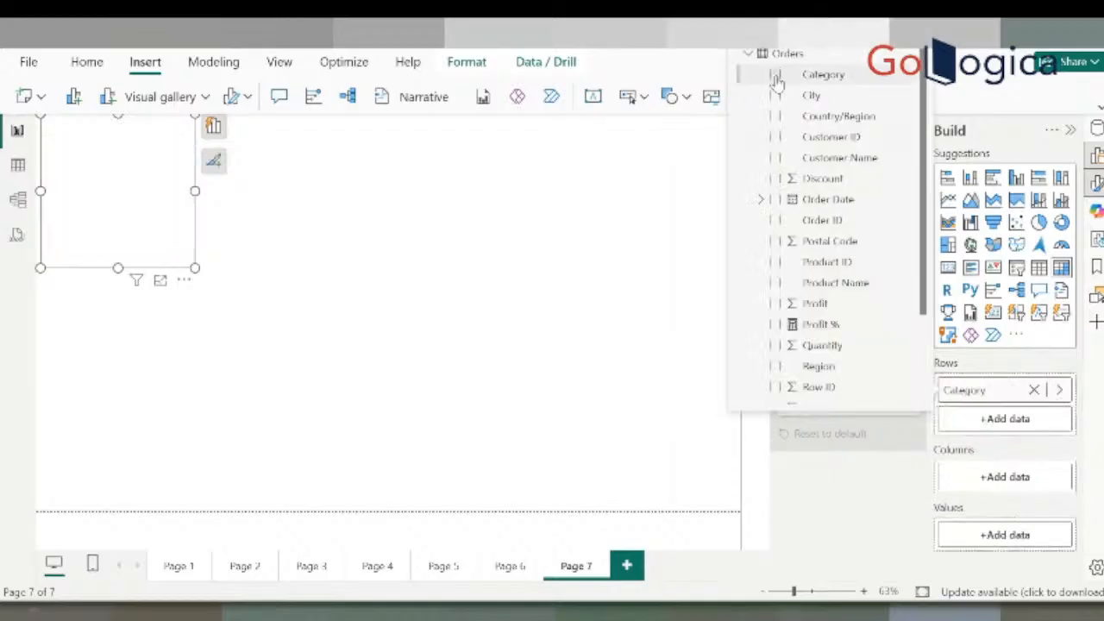
Add the Sales field to the new matrix's values and the Region field to its columns
scroll(814, 354, down, 2)
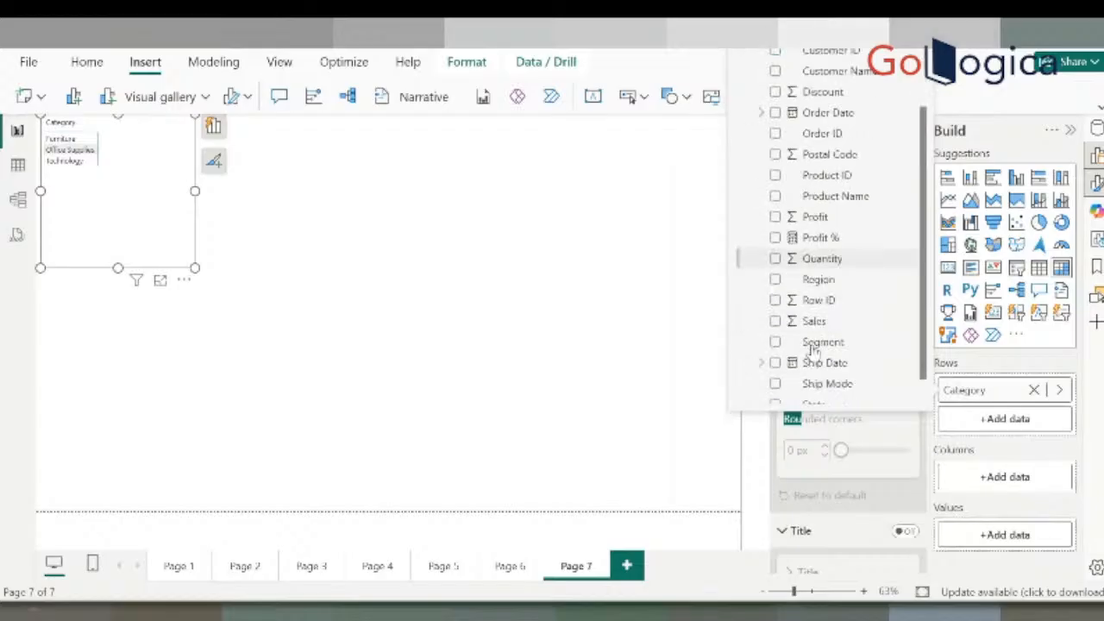
click(999, 532)
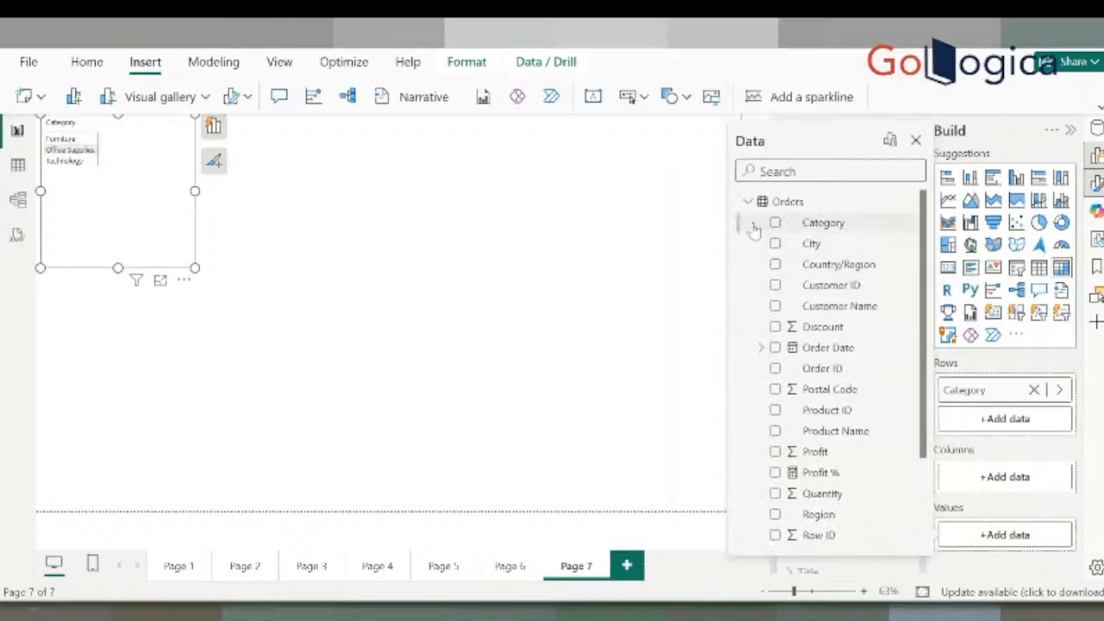
text(sa)
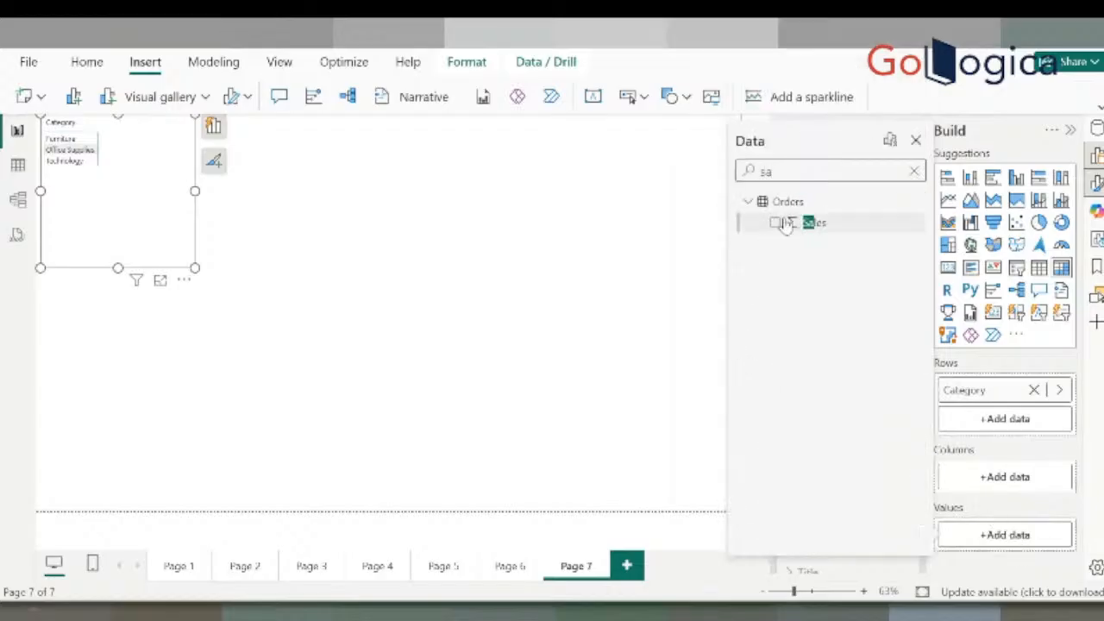
click(781, 224)
click(997, 477)
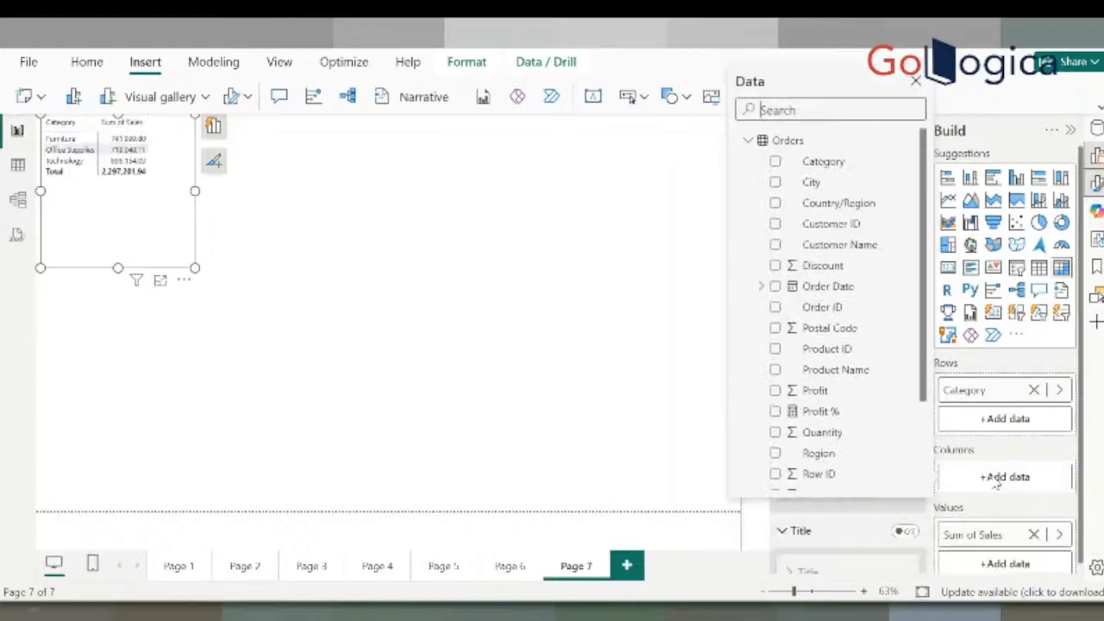
text(reg)
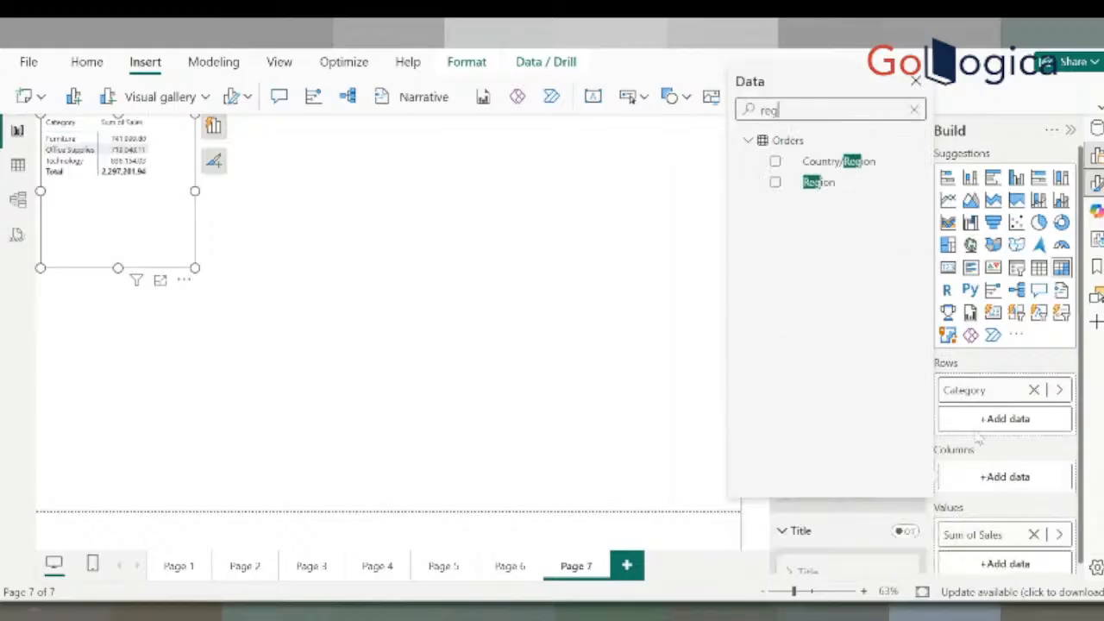
click(775, 183)
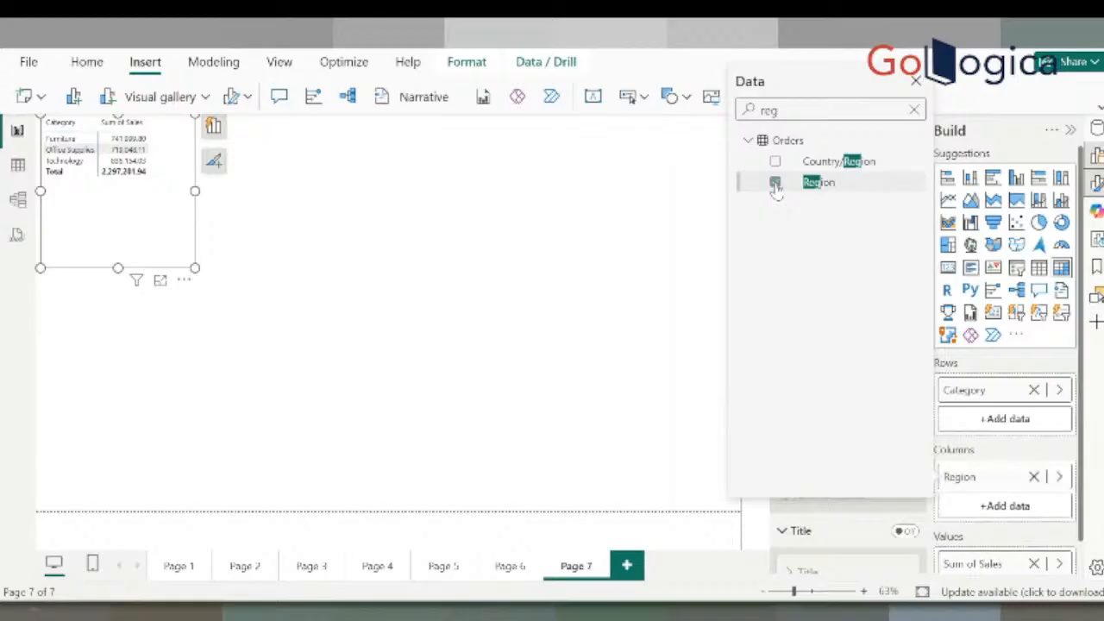
click(584, 283)
Show the new matrix in focus mode and add the Sub-Category field beneath Category in its rows
click(160, 282)
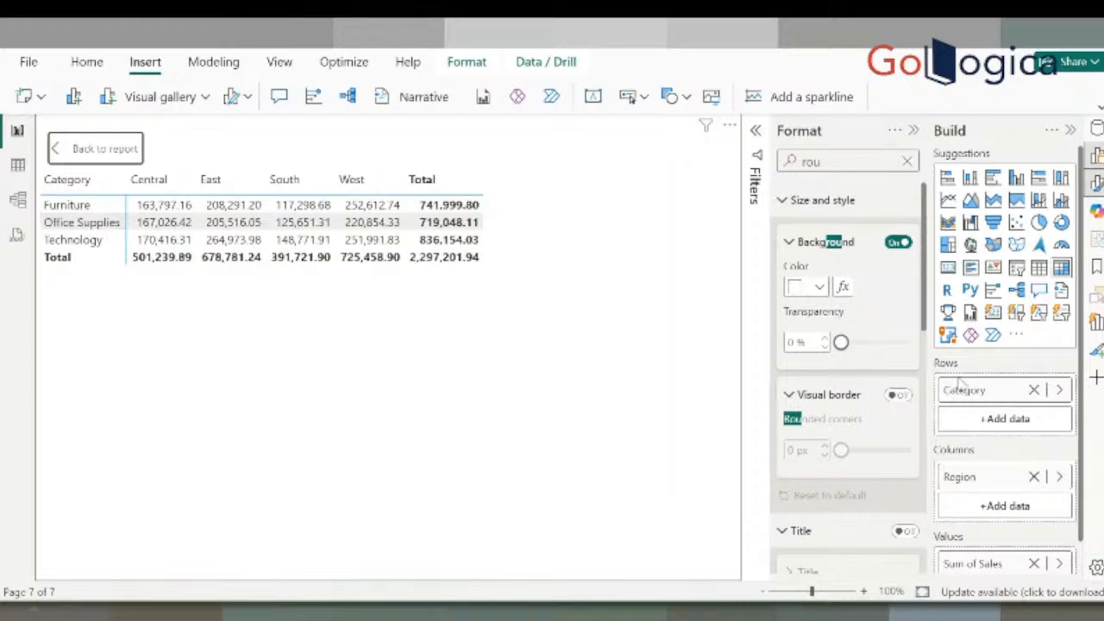
click(990, 419)
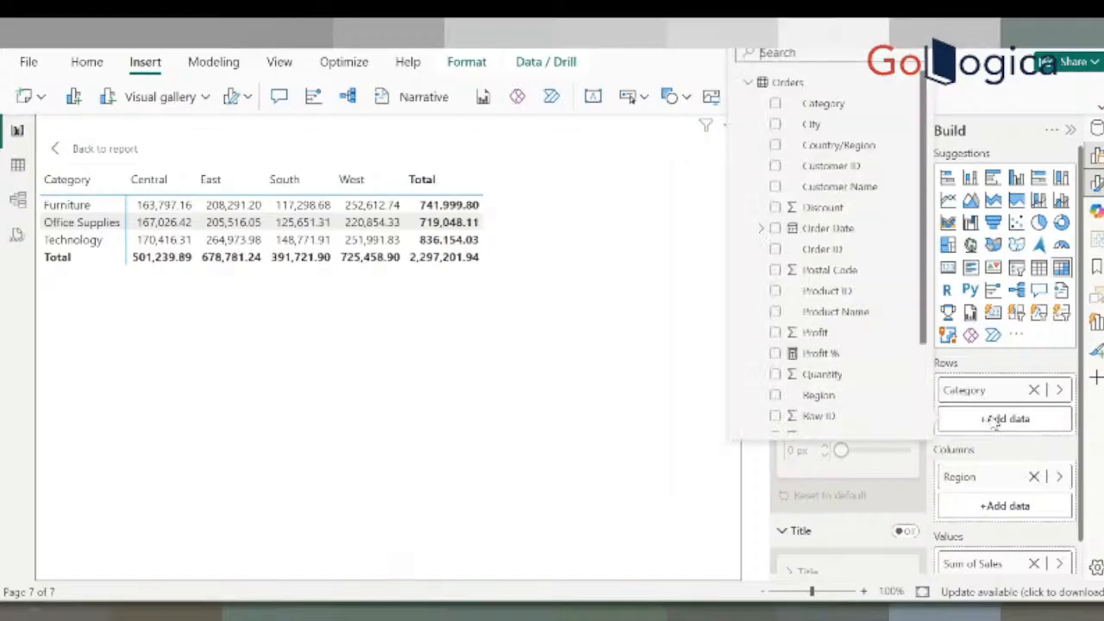
scroll(897, 374, down, 3)
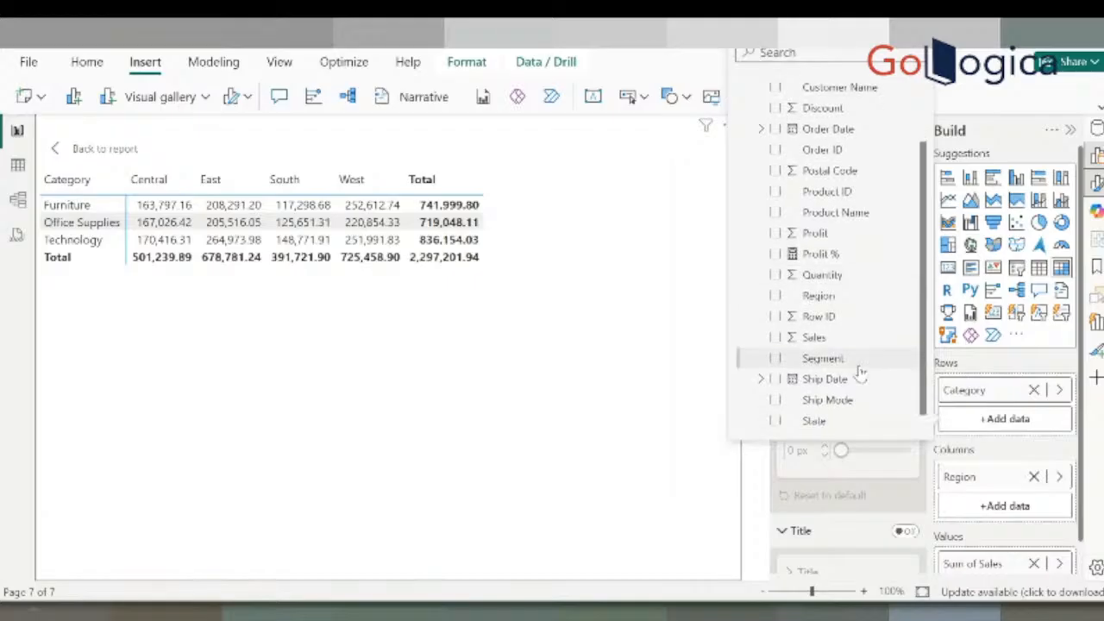
scroll(860, 374, down, 1)
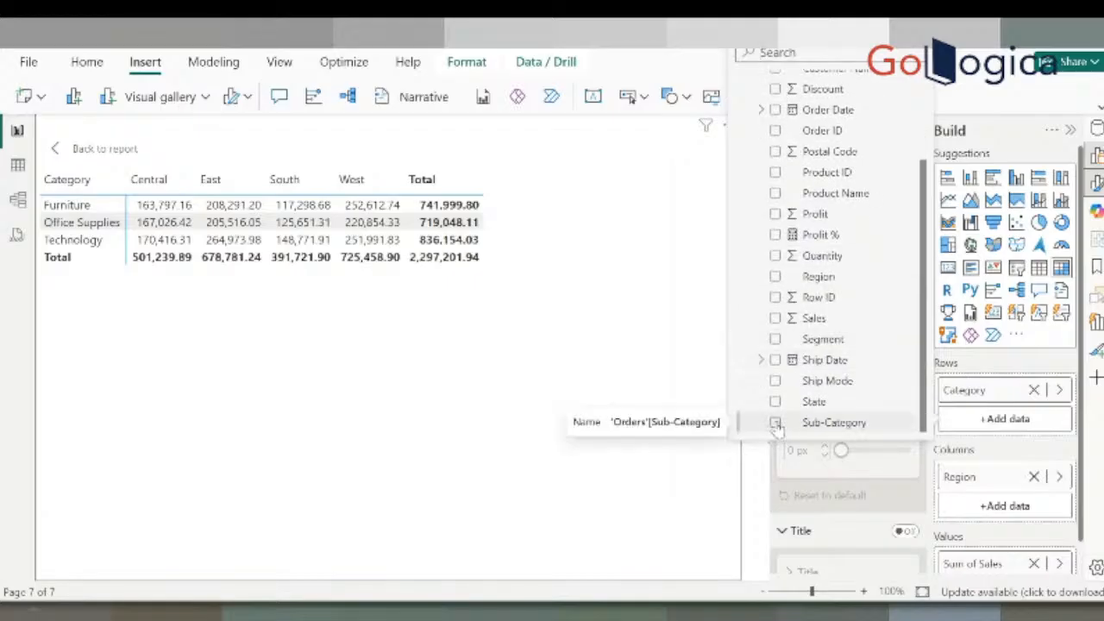
click(775, 422)
click(517, 447)
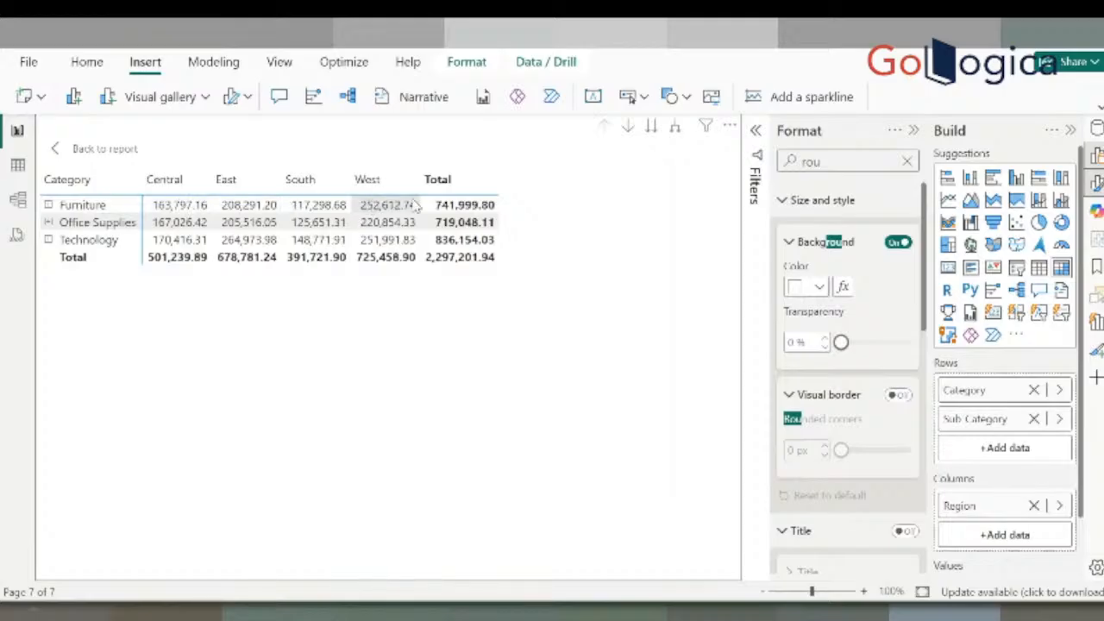
Expand the Furniture row, compare its sub-category sales with the Furniture totals, and collapse it again
click(465, 207)
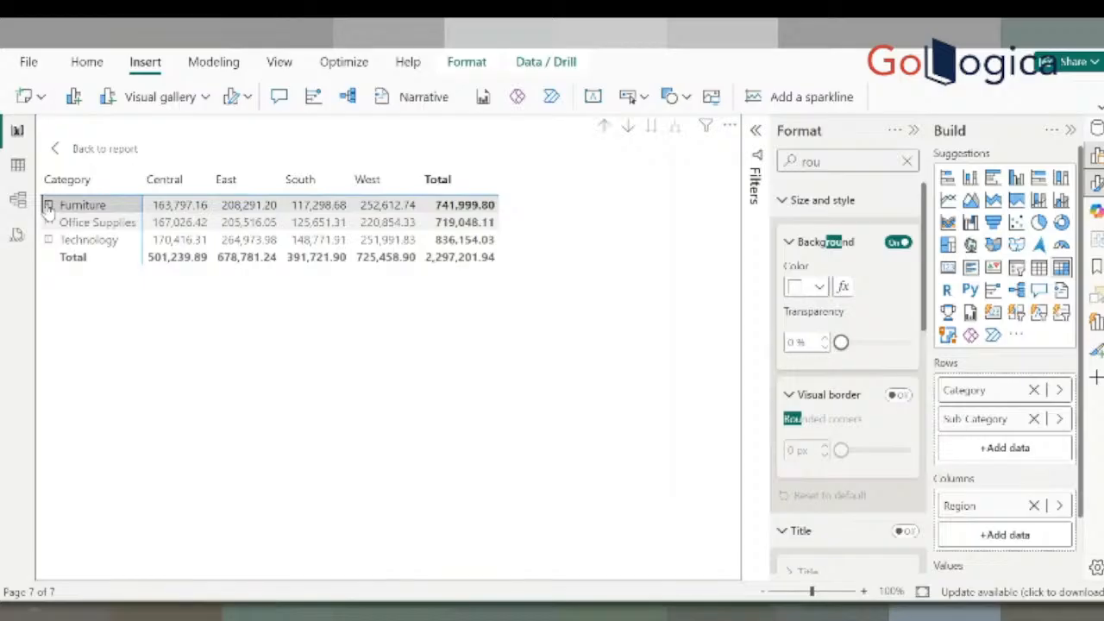
click(49, 205)
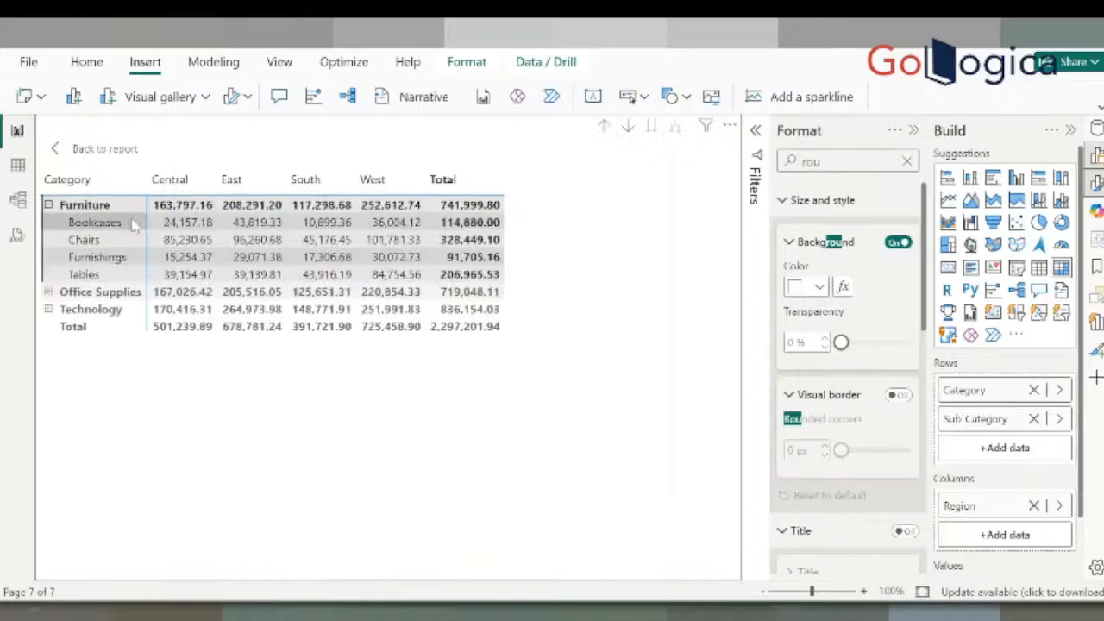
click(183, 209)
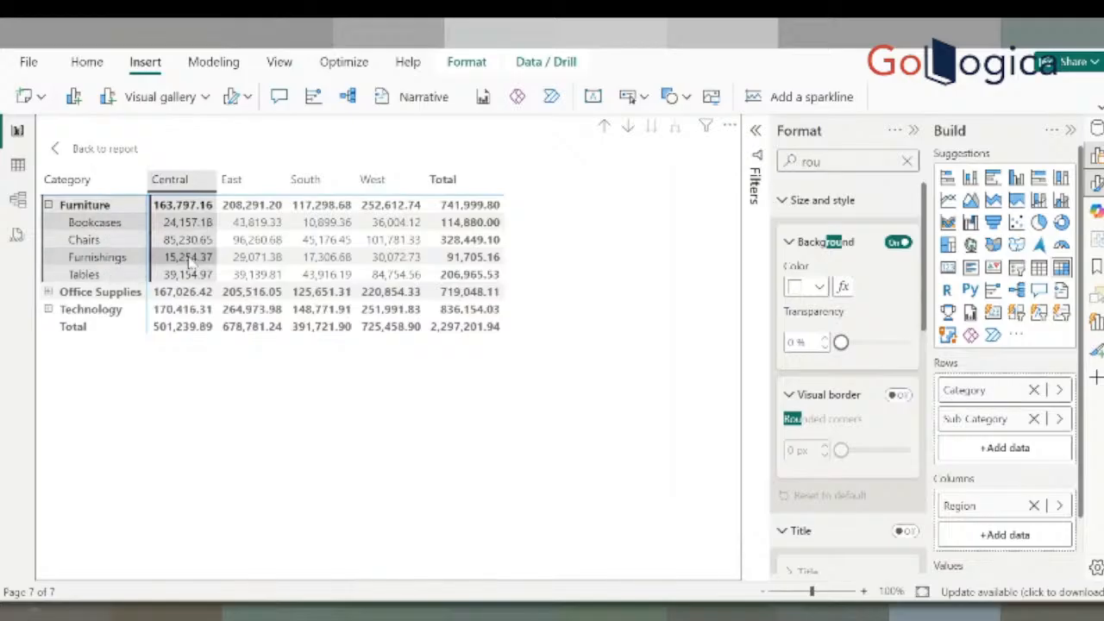
click(493, 222)
key(Down)
key(Down)
key(Down)
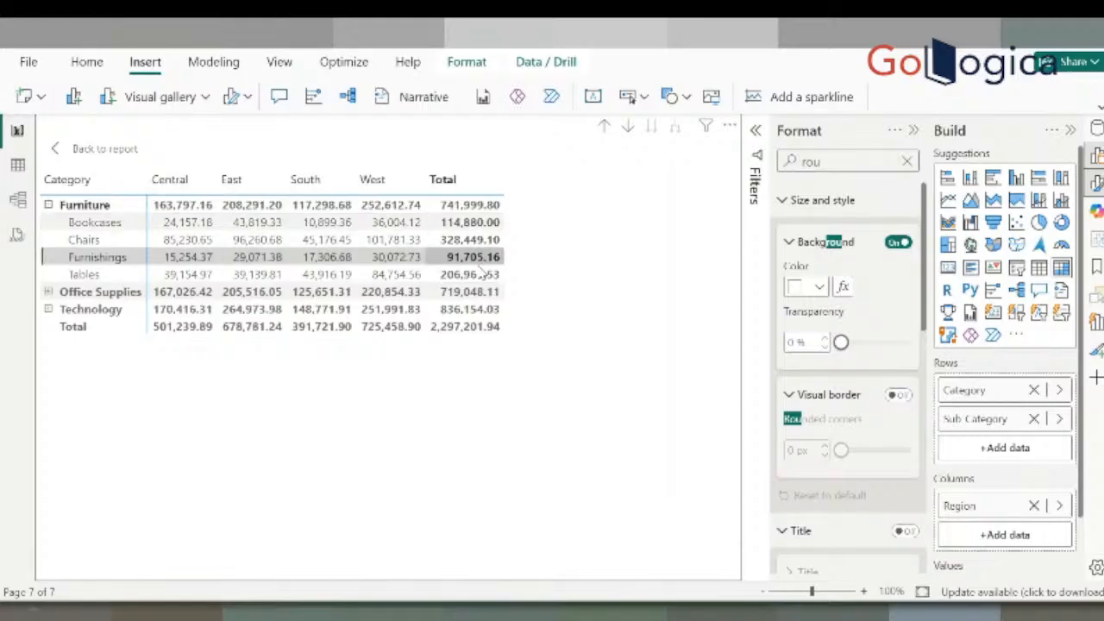
click(480, 206)
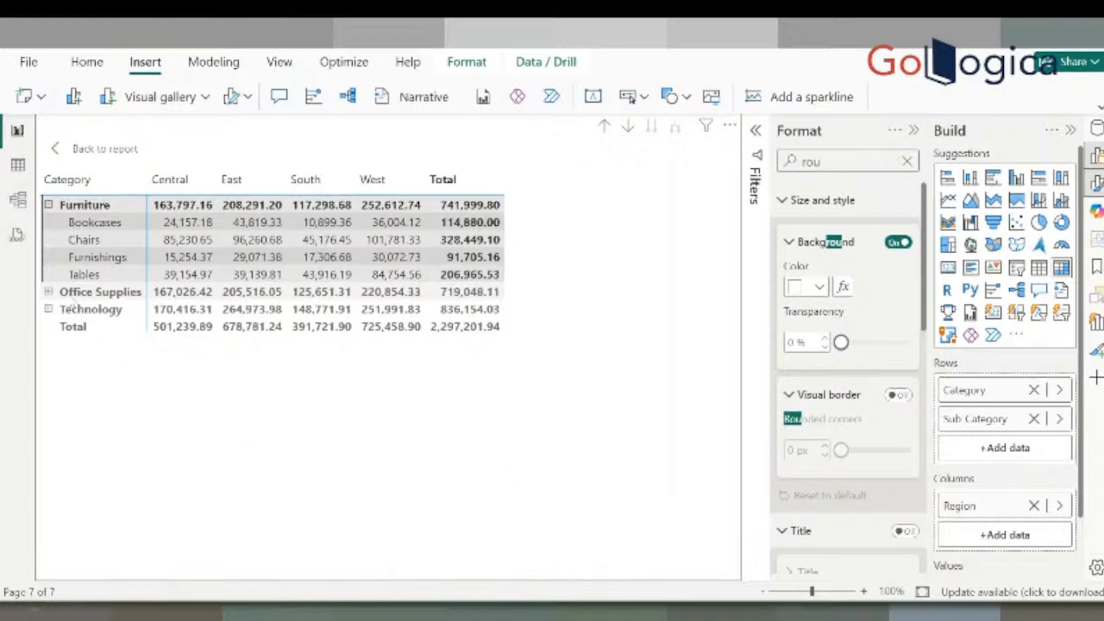
click(49, 206)
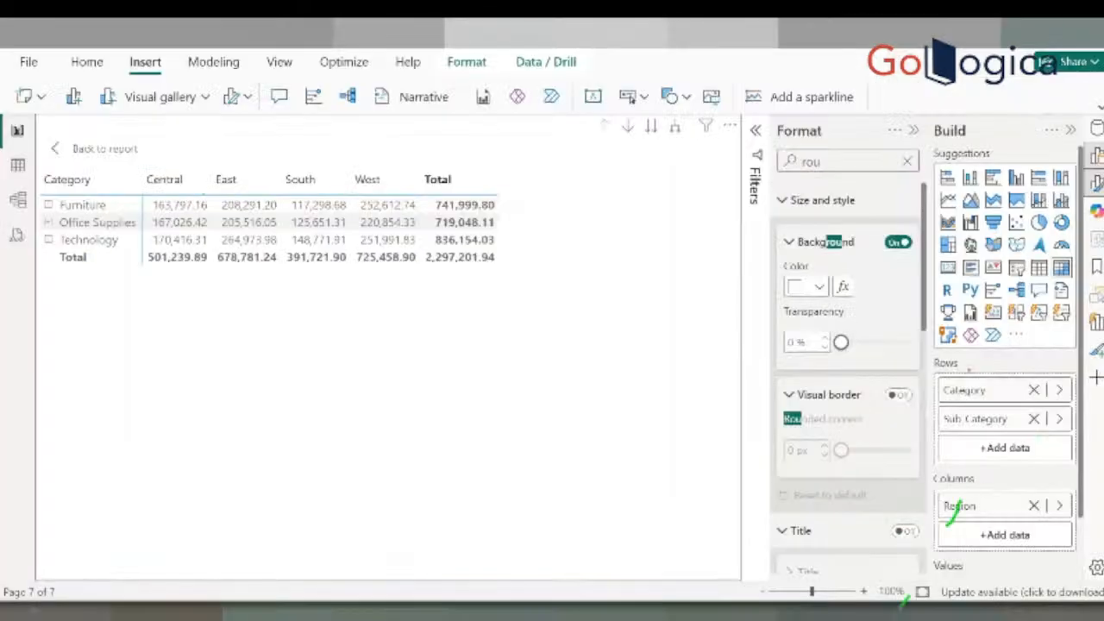
Circle the Rows and Columns fields and the matrix's drill controls with red screen annotations, and clear the drawing
mouse_move(1001, 347)
mouse_down()
mouse_move(927, 421)
mouse_move(976, 355)
mouse_up()
mouse_move(993, 452)
mouse_down()
mouse_move(958, 451)
mouse_move(1003, 479)
mouse_up()
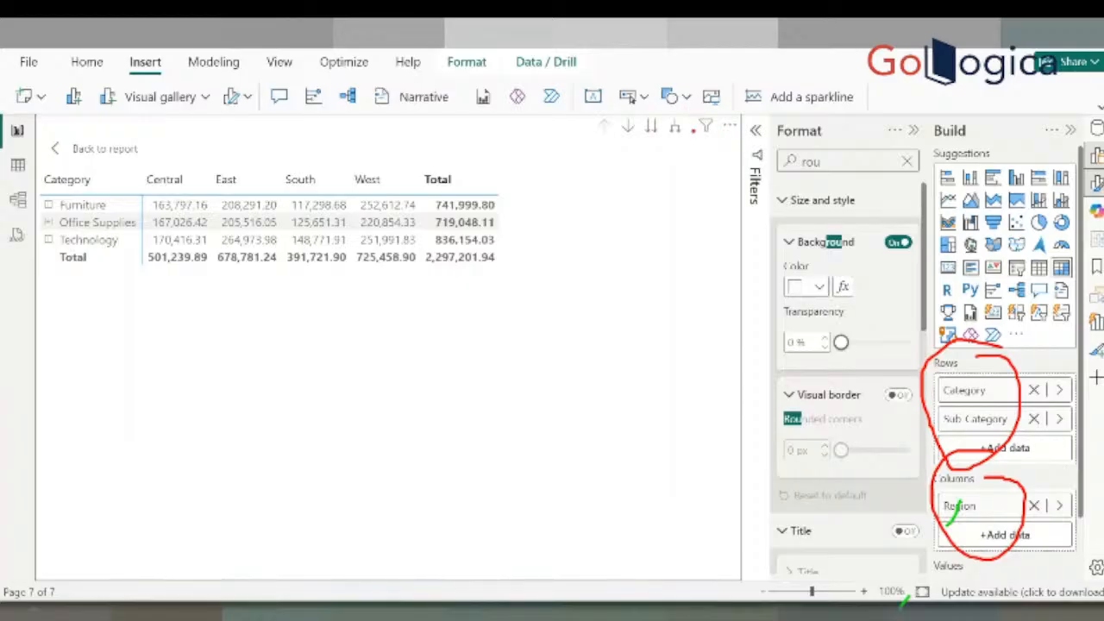
mouse_move(700, 95)
mouse_down()
mouse_move(609, 109)
mouse_move(718, 144)
mouse_move(674, 89)
mouse_up()
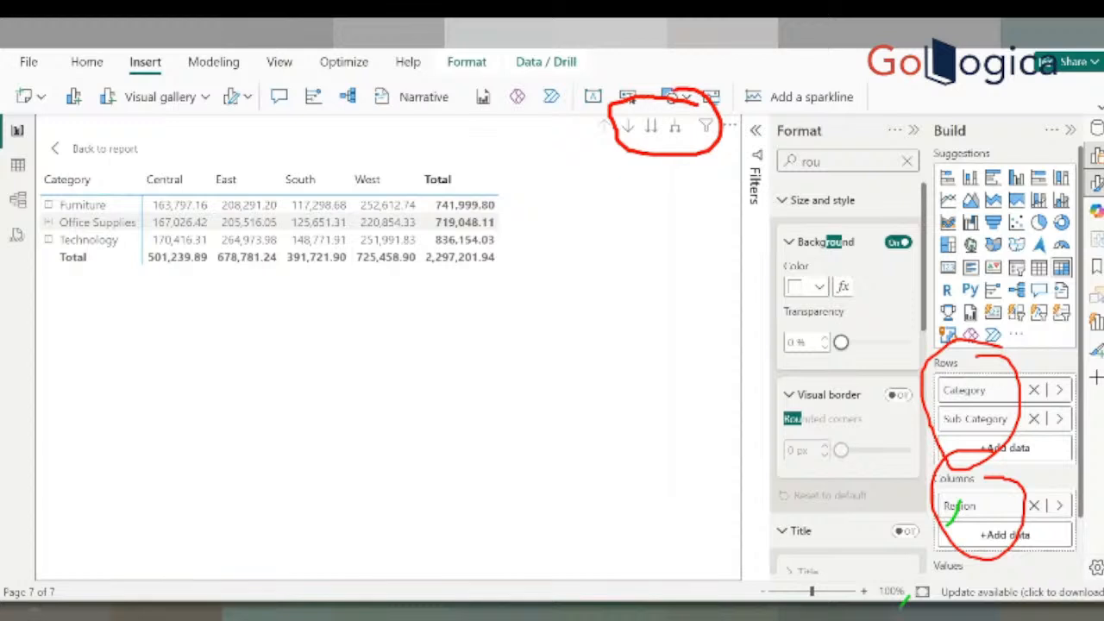
key(Escape)
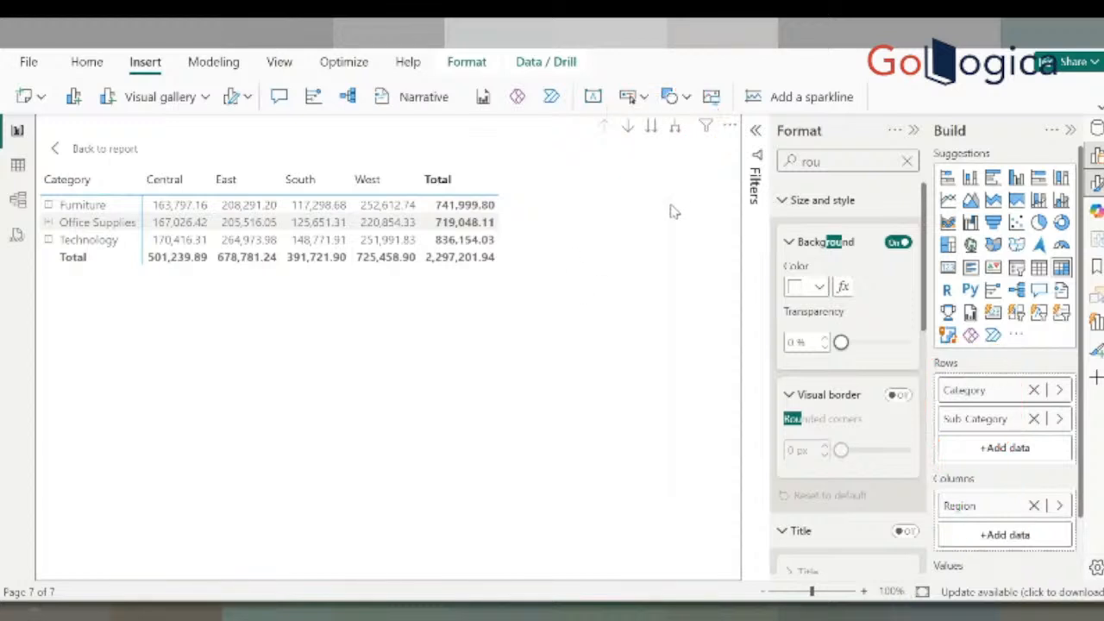
Switch the whole matrix to the Sub-Category level and drill back up to Category, doing this twice
click(653, 130)
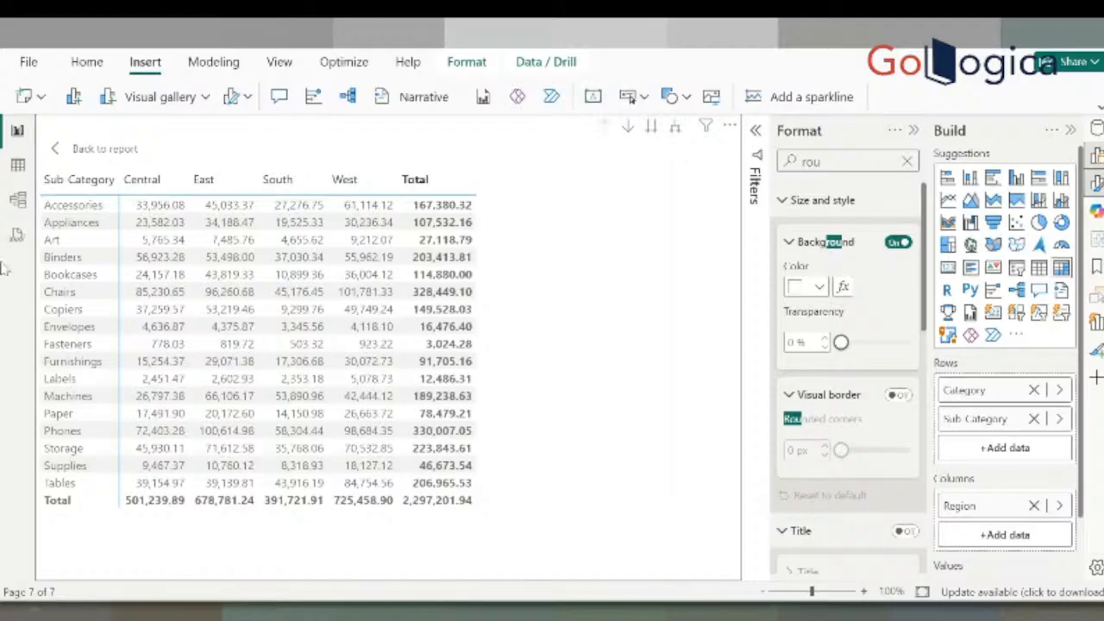
click(606, 129)
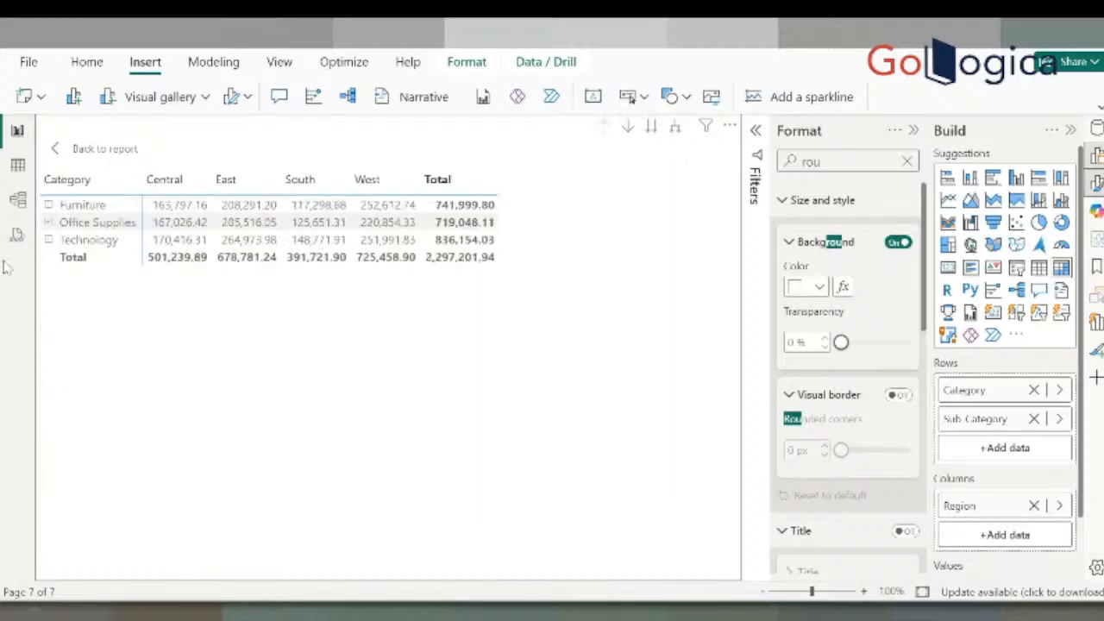
click(655, 127)
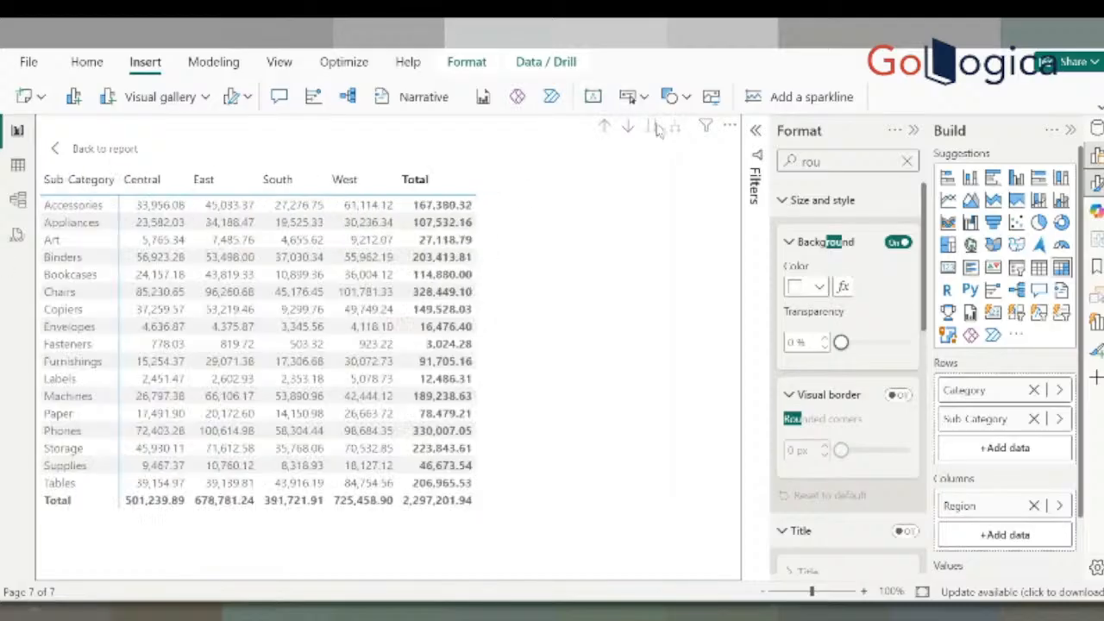
click(607, 131)
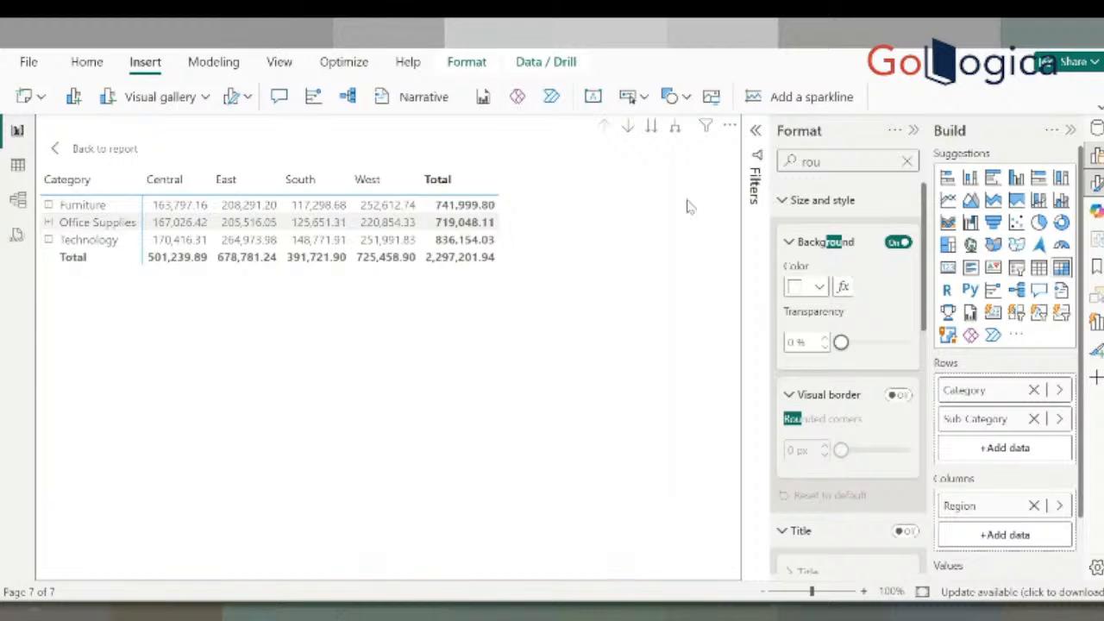
Expand all categories of the matrix down one level in the hierarchy
click(677, 130)
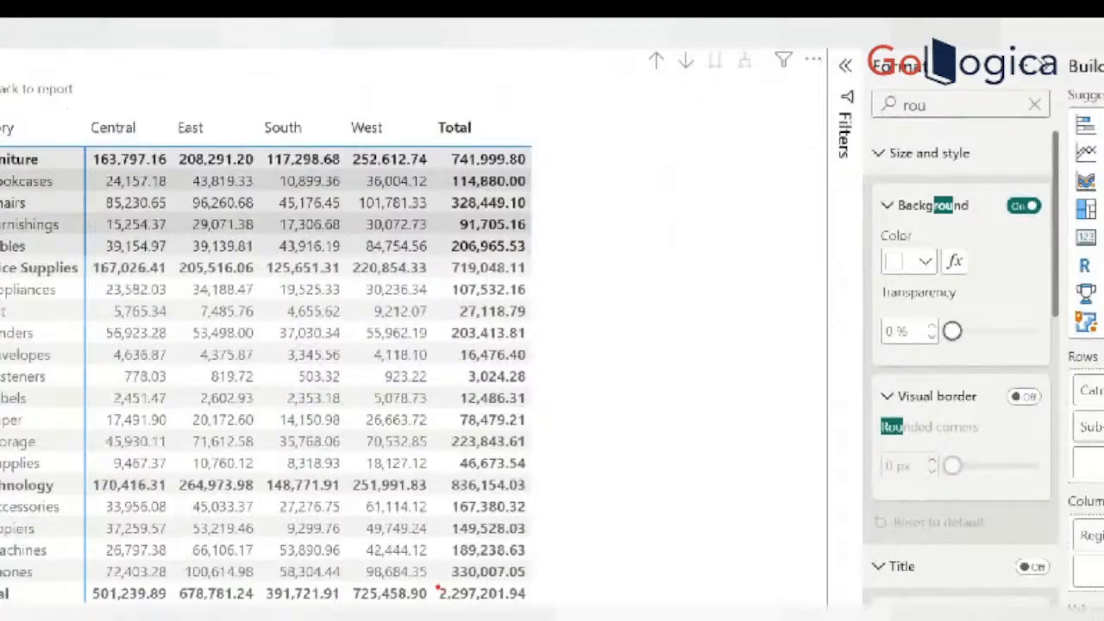
Annotate the Total row with a red box around the grand total and a blue box around the four regional totals
drag(436, 584, 560, 614)
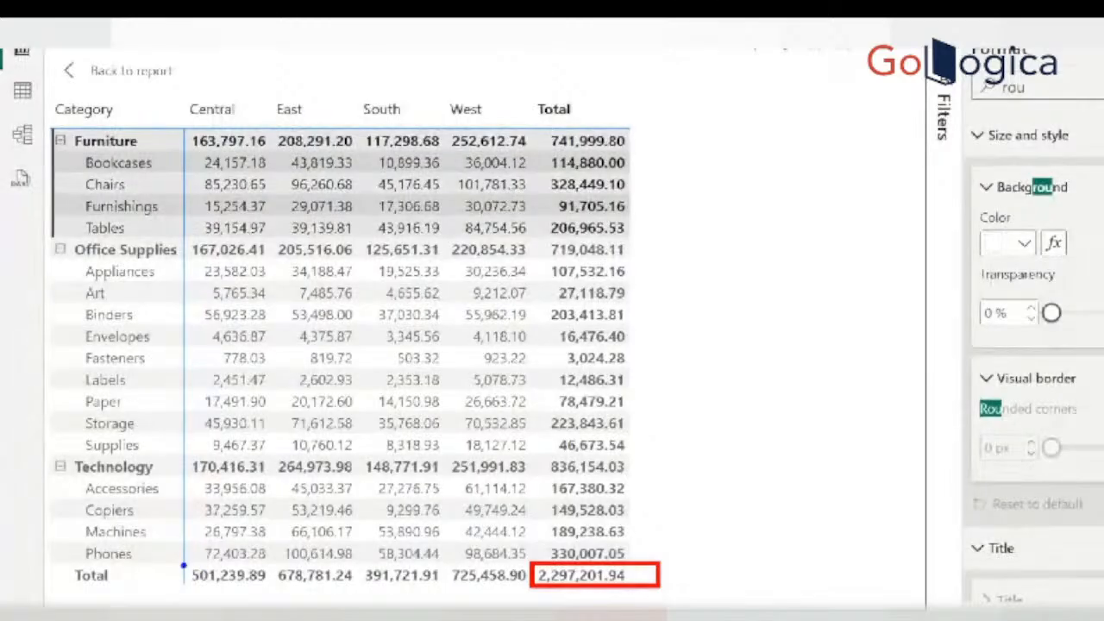
drag(183, 566, 501, 587)
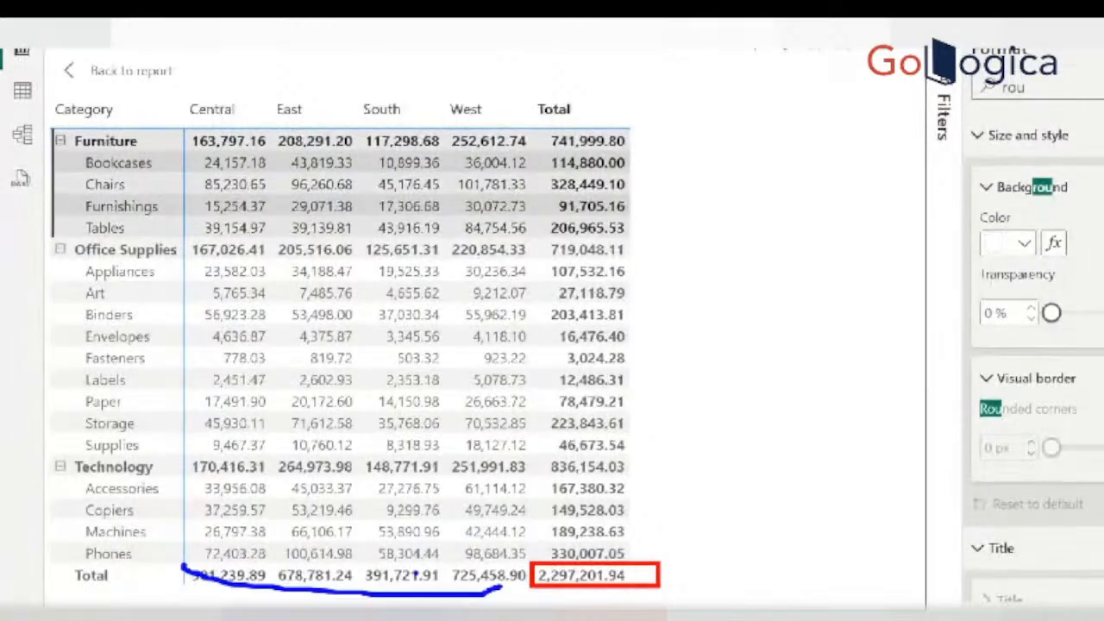
key(ctrl+z)
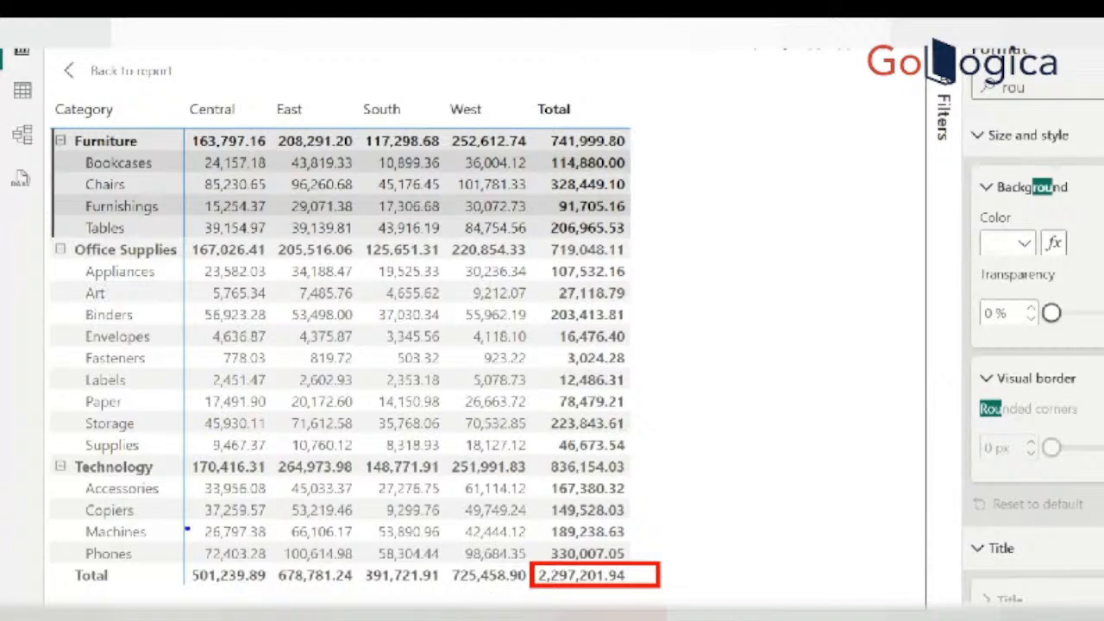
mouse_move(180, 565)
mouse_down()
mouse_move(426, 595)
mouse_move(530, 589)
mouse_up()
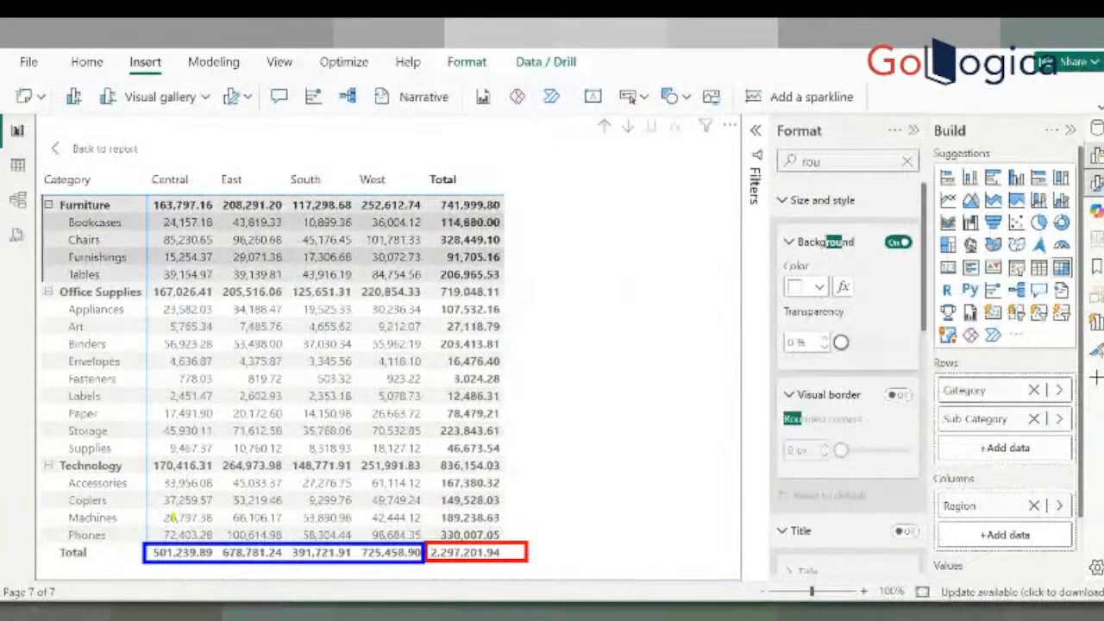
Box the three category totals in yellow and the Furniture and Office Supplies sub-category totals in orange as screen annotations
drag(165, 540, 157, 608)
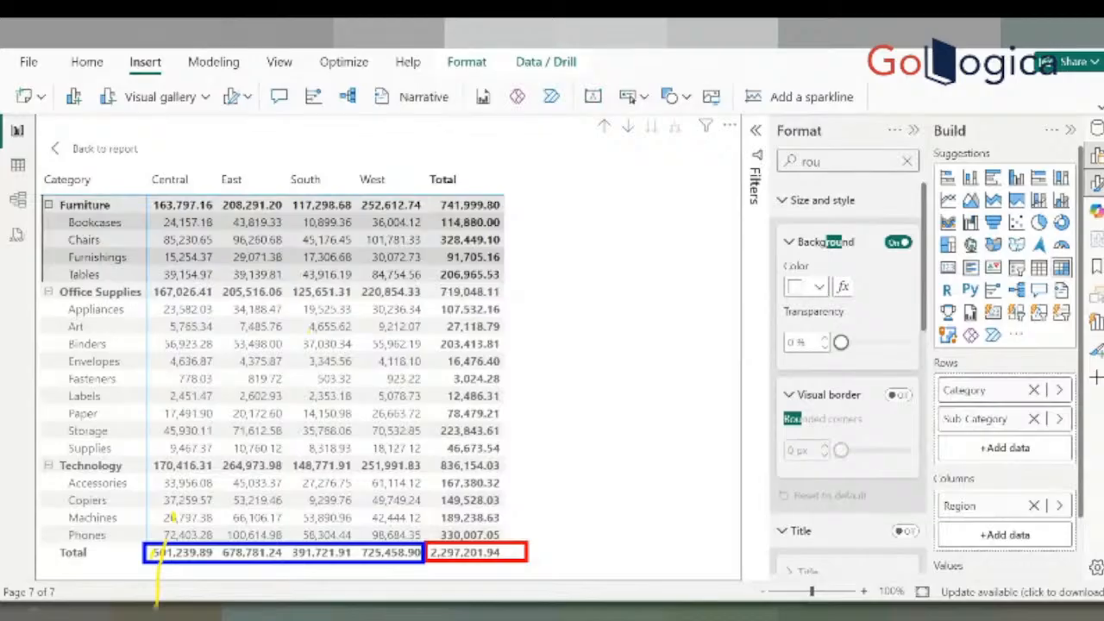
drag(202, 409, 278, 457)
drag(429, 193, 507, 214)
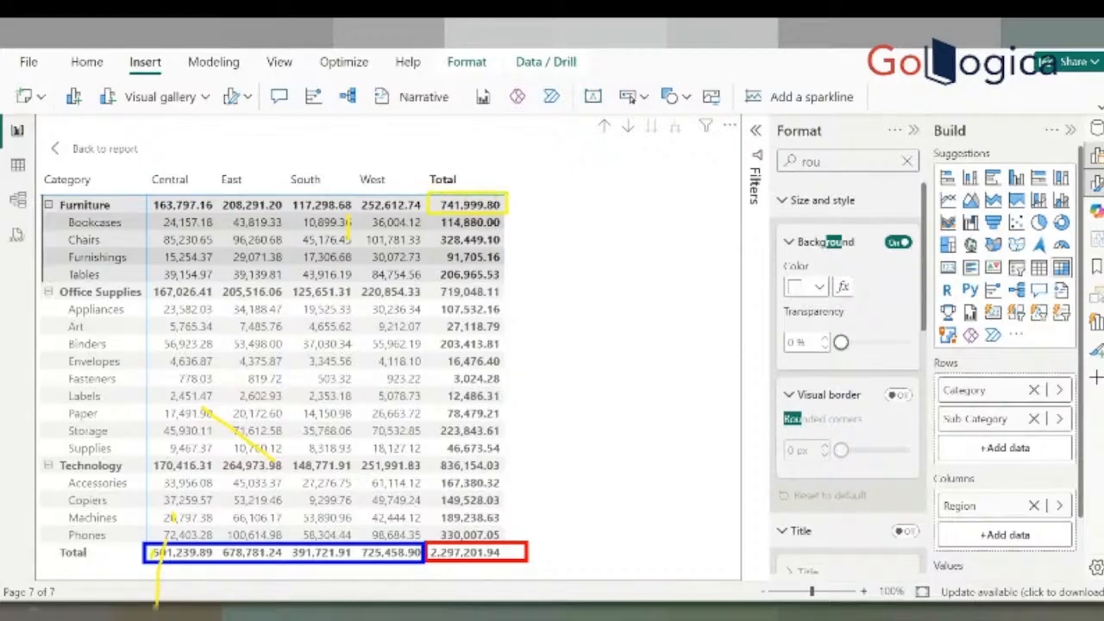
drag(435, 284, 512, 302)
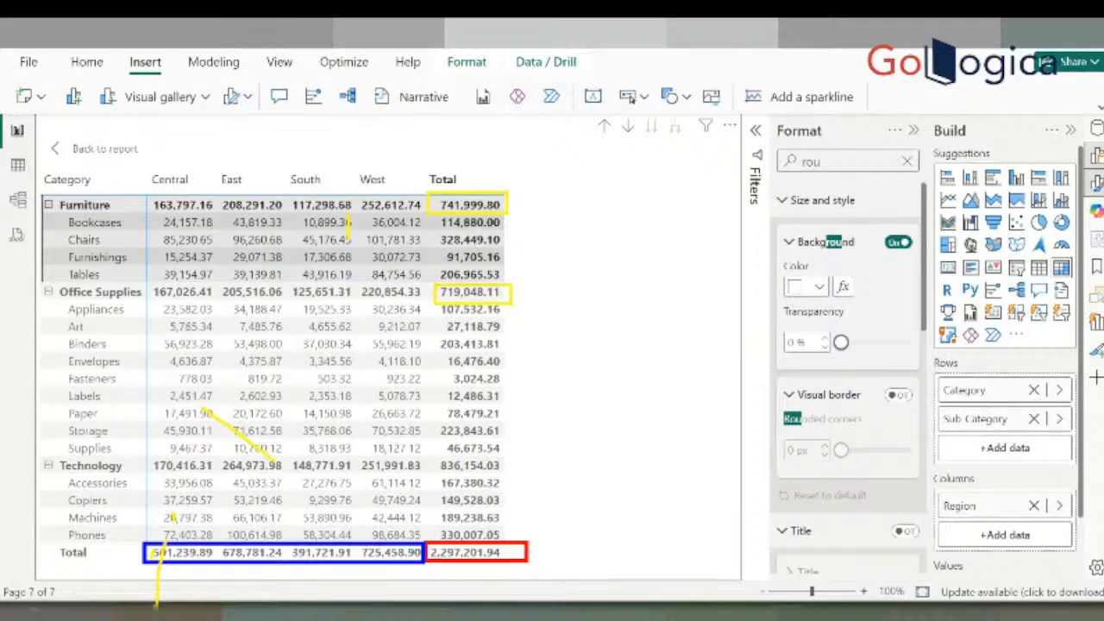
drag(428, 457, 513, 475)
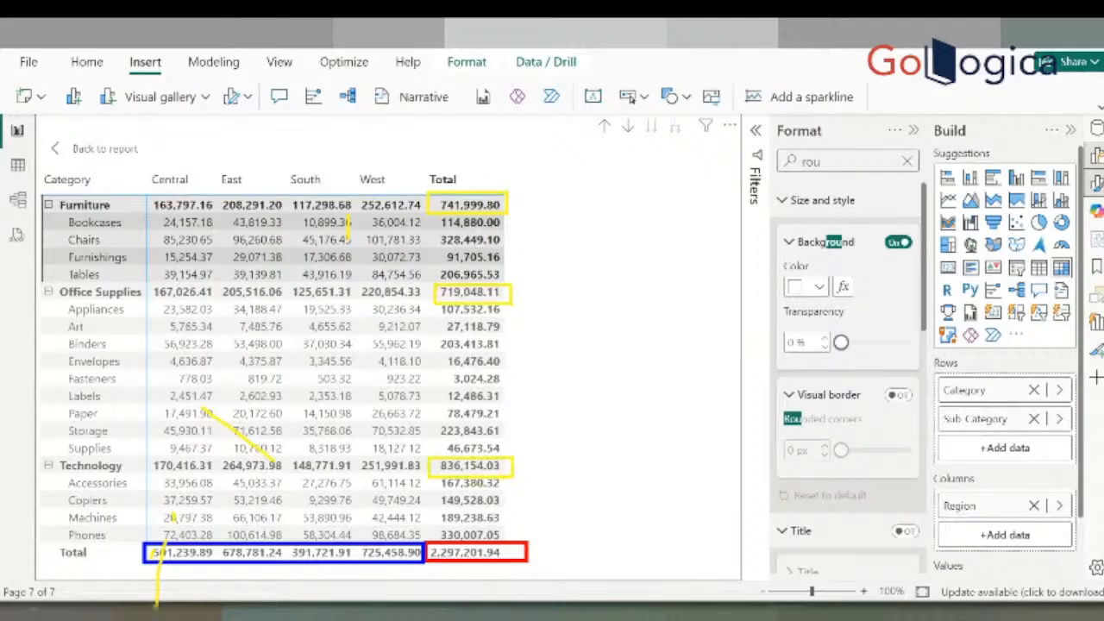
drag(378, 371, 390, 385)
mouse_move(433, 304)
mouse_down()
mouse_move(450, 372)
mouse_move(507, 453)
mouse_up()
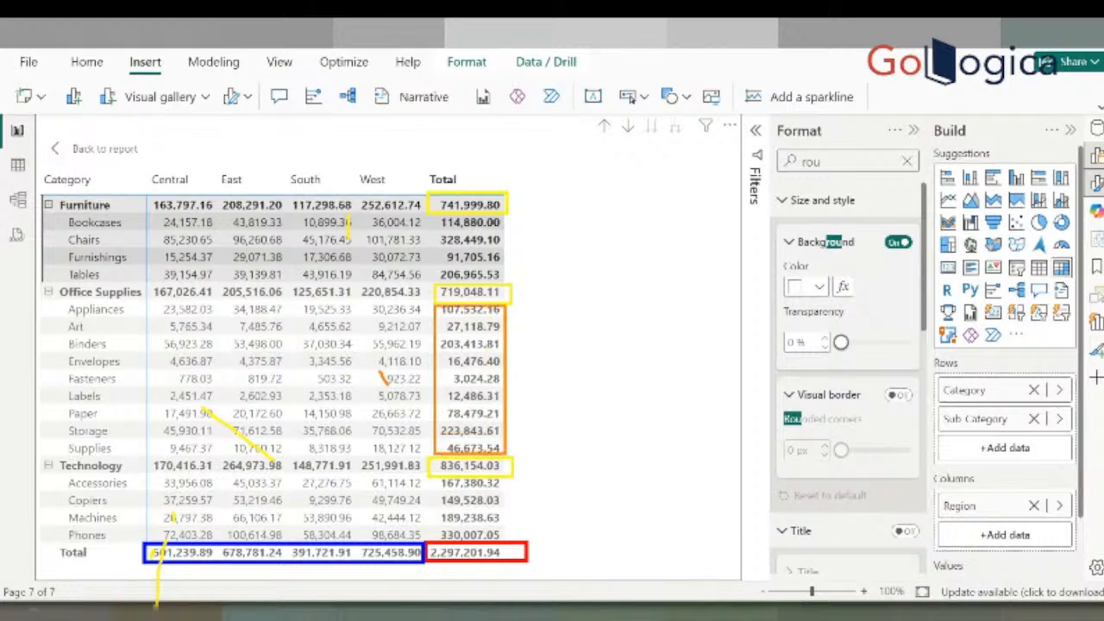
drag(435, 212, 509, 282)
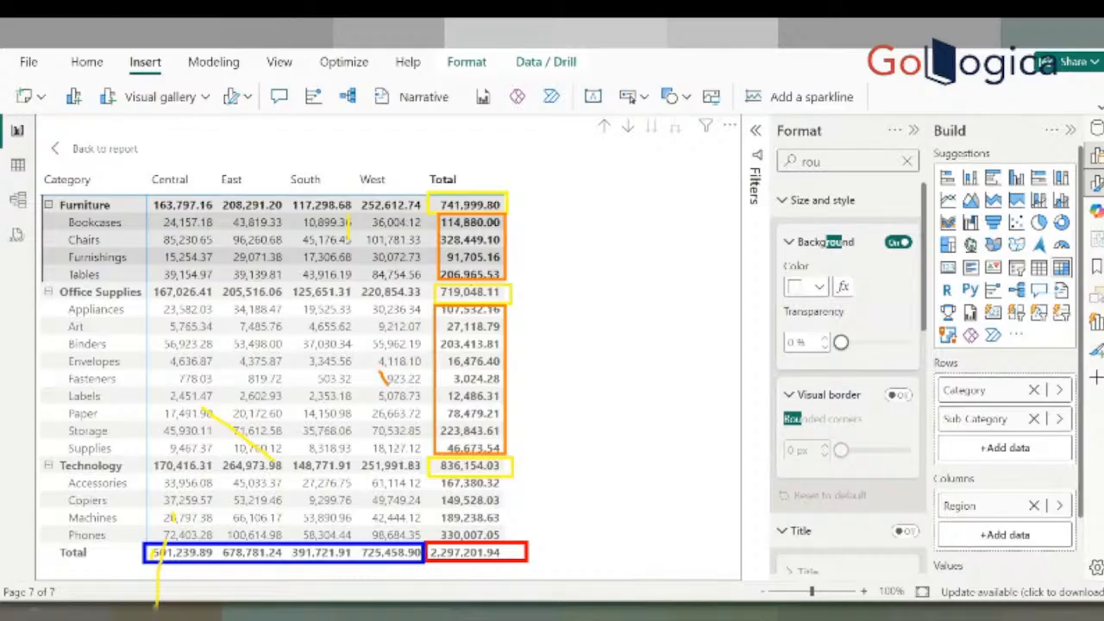
Box the Furniture Central and Office Supplies East sales in pink, and clear all screen annotations
drag(203, 182, 215, 207)
drag(150, 196, 214, 212)
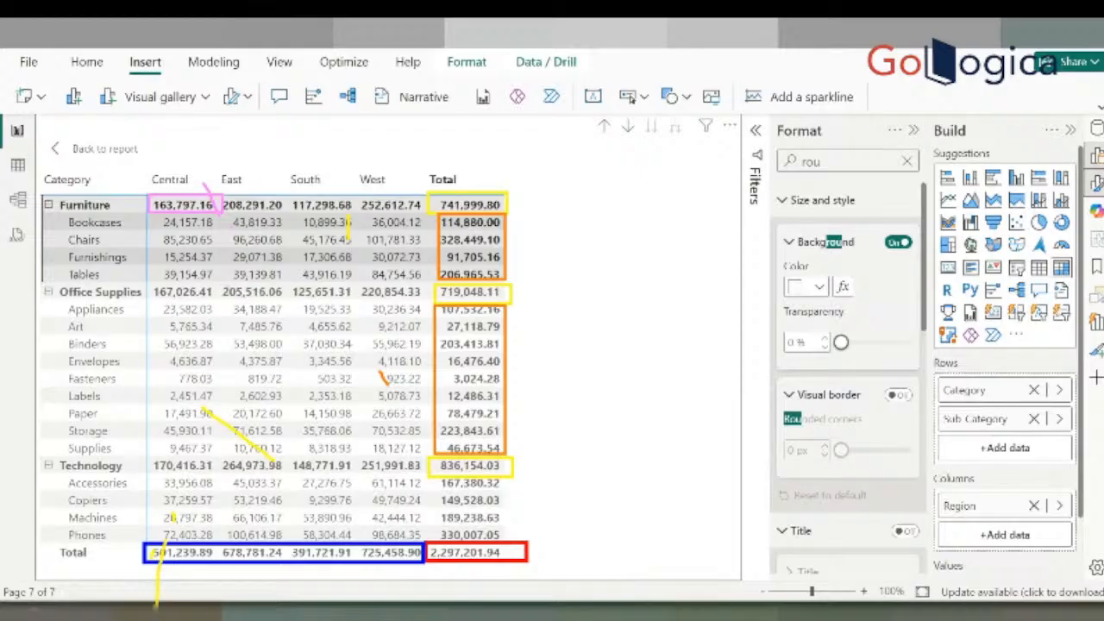
drag(207, 283, 282, 302)
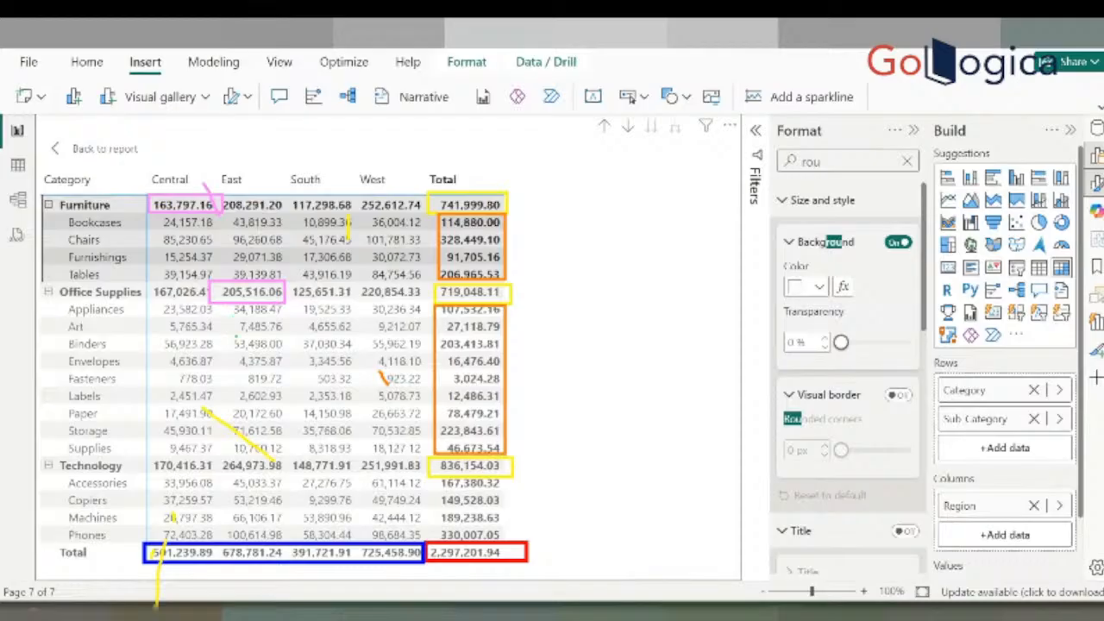
key(Escape)
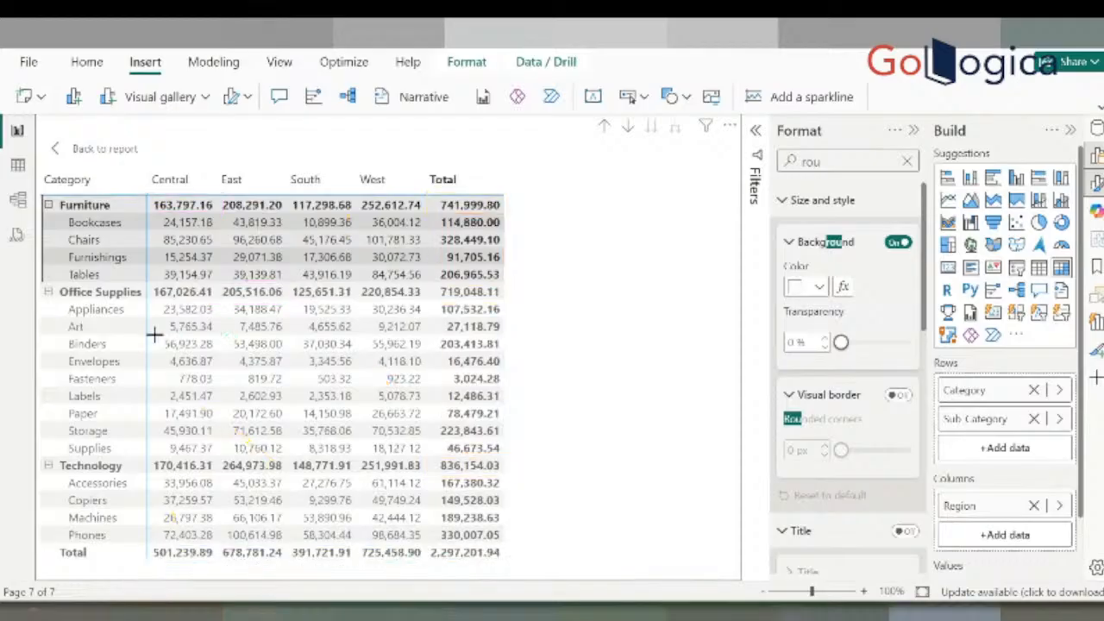
key(super+shift+s)
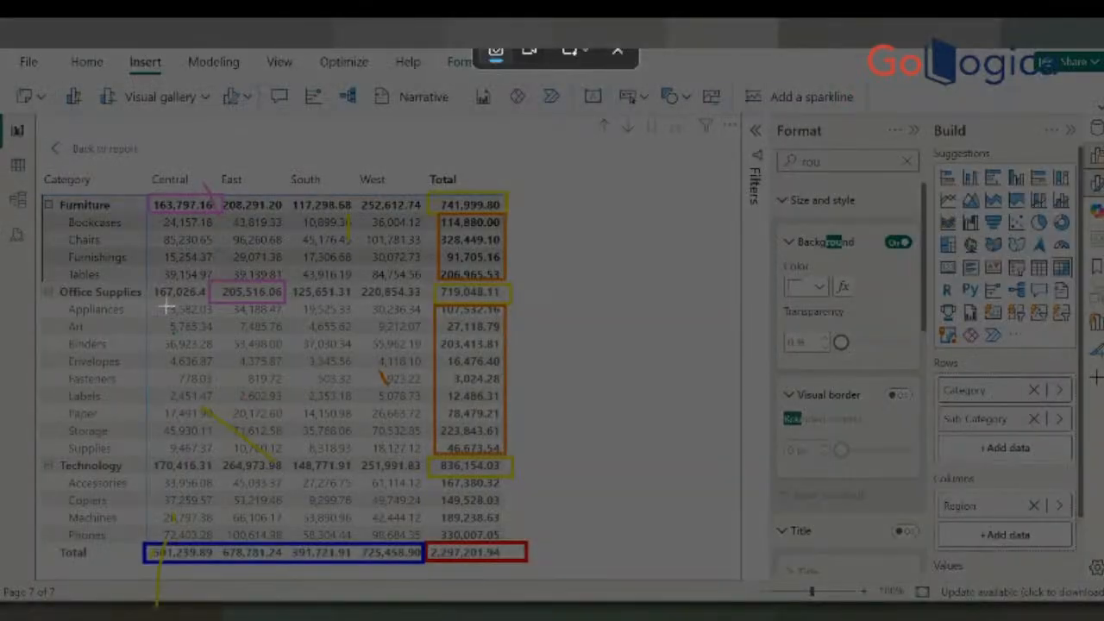
key(Escape)
Select the Binders sales for Central and return from focus mode to the report page
click(178, 343)
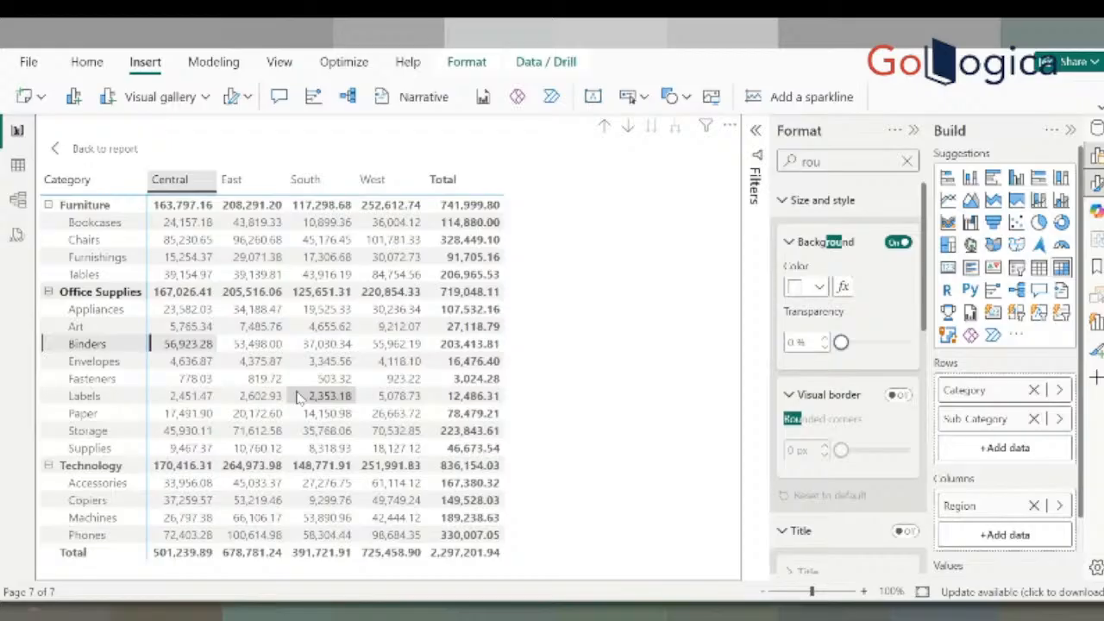
click(104, 149)
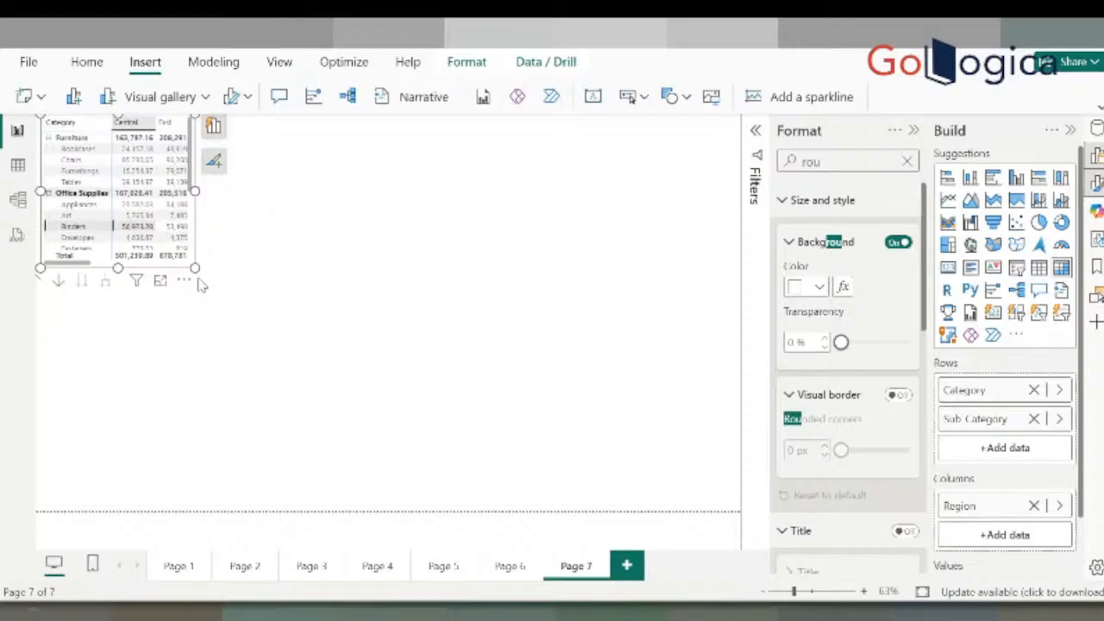
Resize the Category by Region matrix so every sub-category row, all four regions and the Total column fit, and deselect it
drag(195, 269, 505, 477)
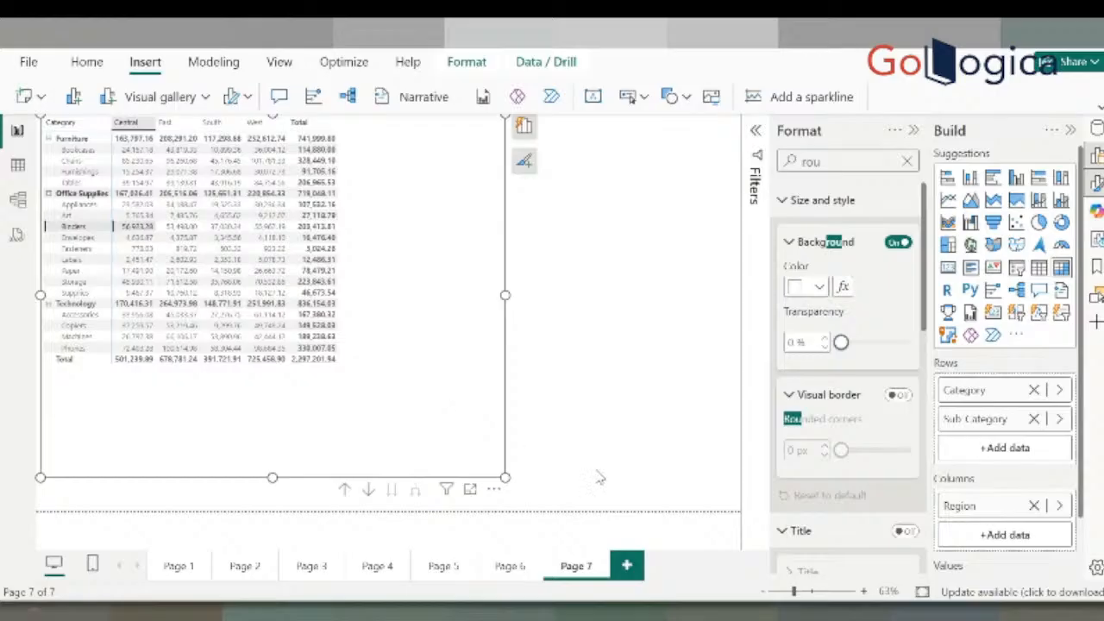
drag(503, 476, 370, 411)
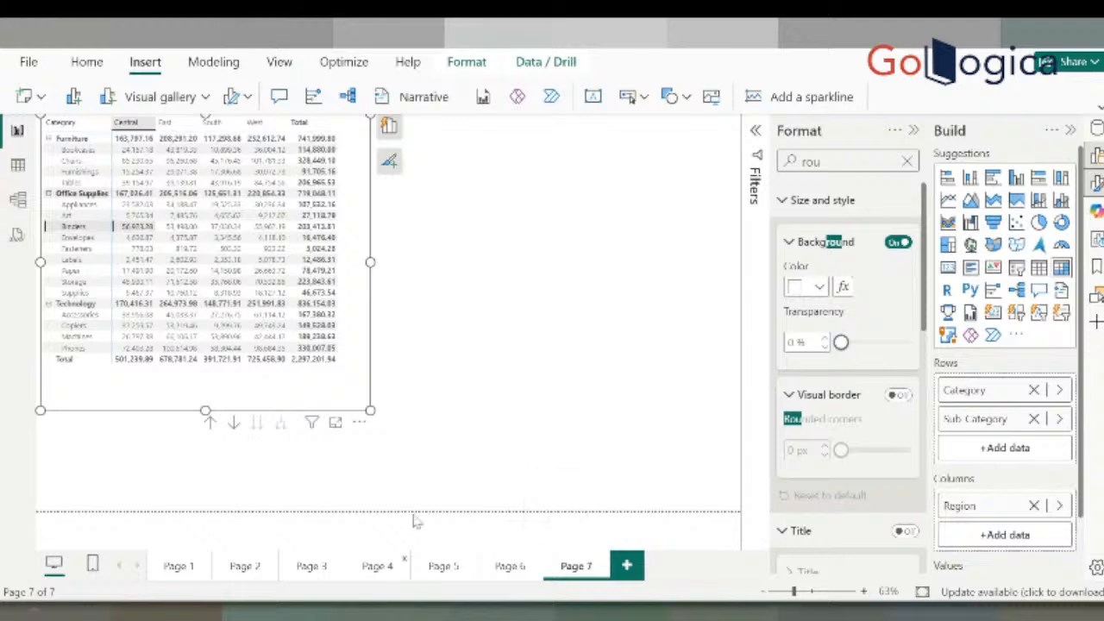
click(580, 262)
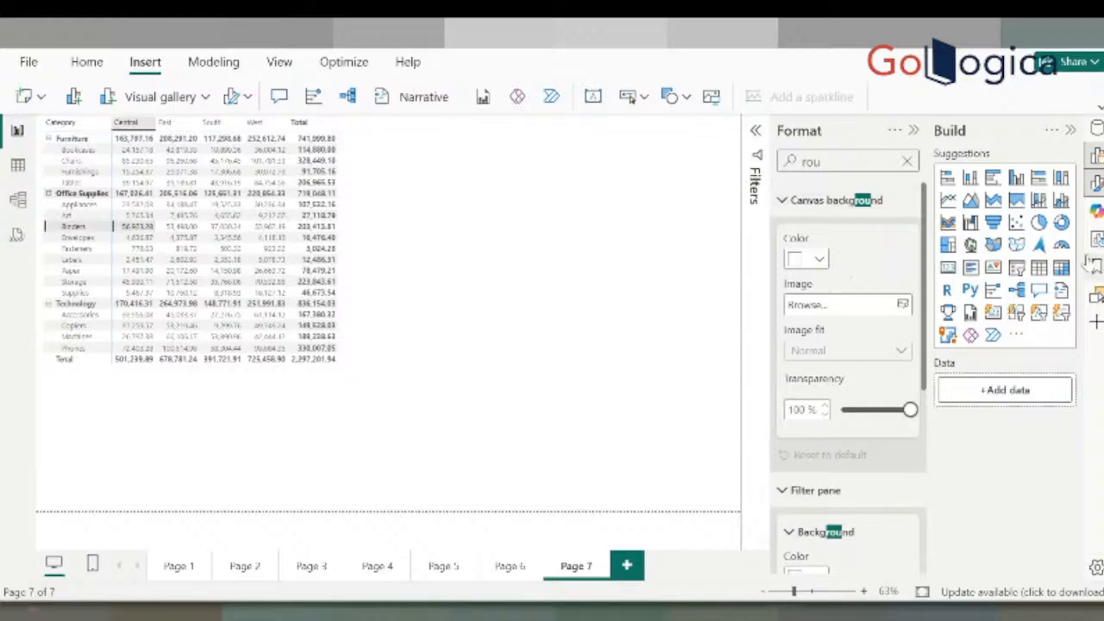
Add a second matrix below the first, open it in focus mode and use the Order Date hierarchy as its rows
click(1061, 268)
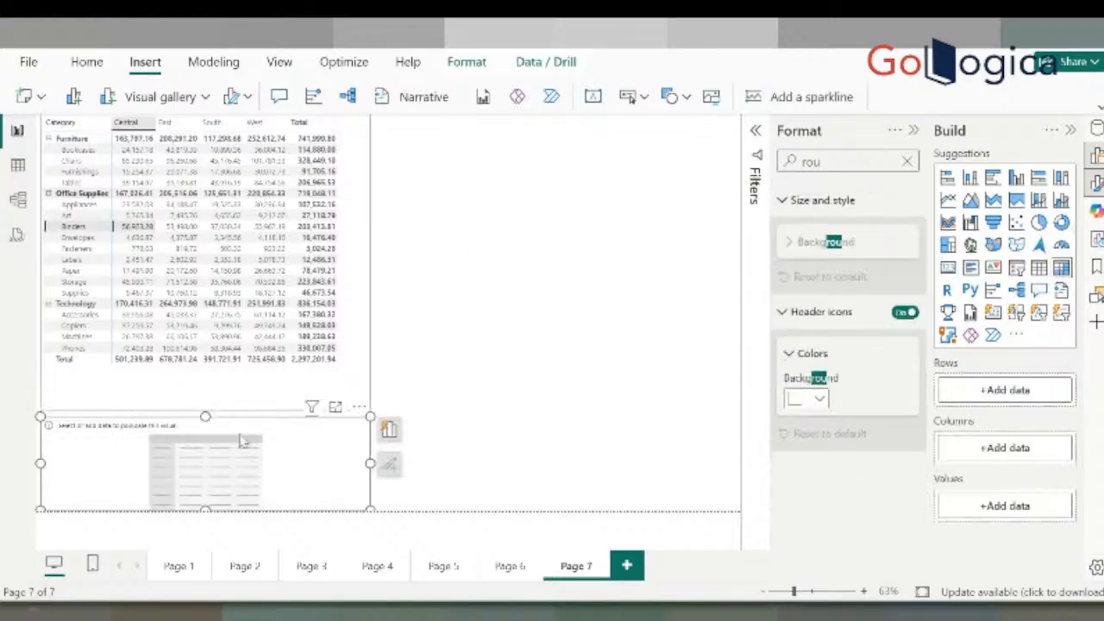
click(334, 406)
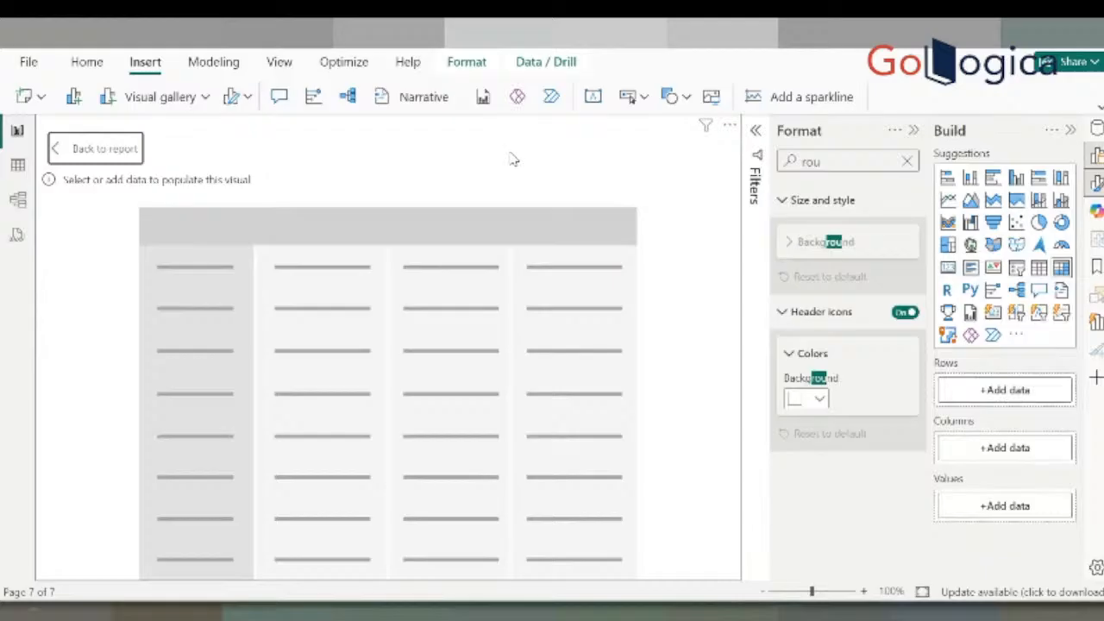
click(987, 393)
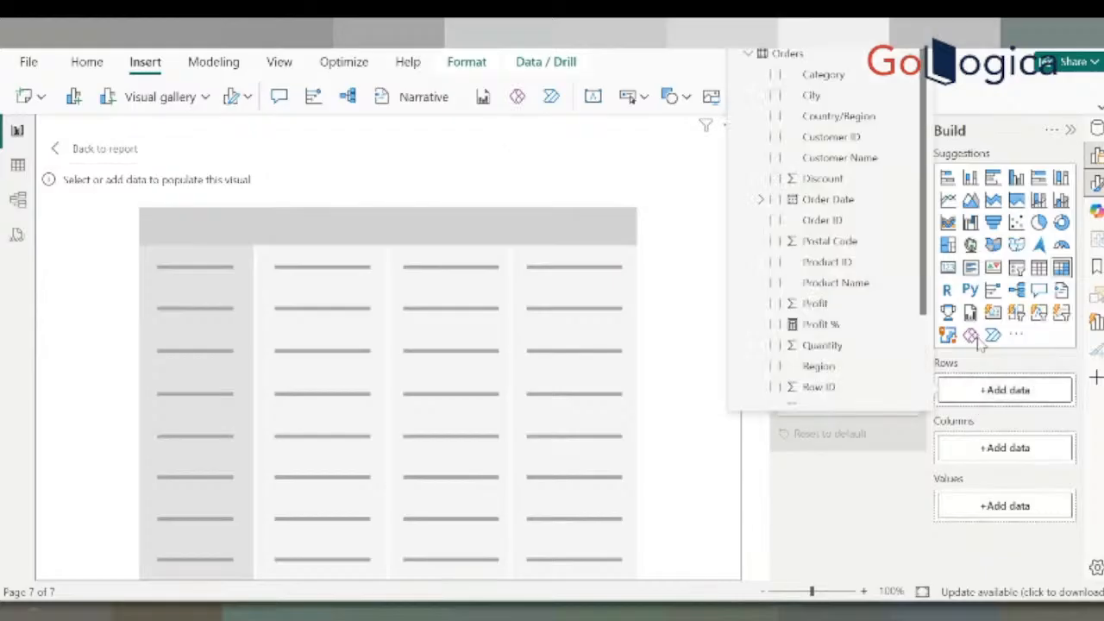
click(773, 200)
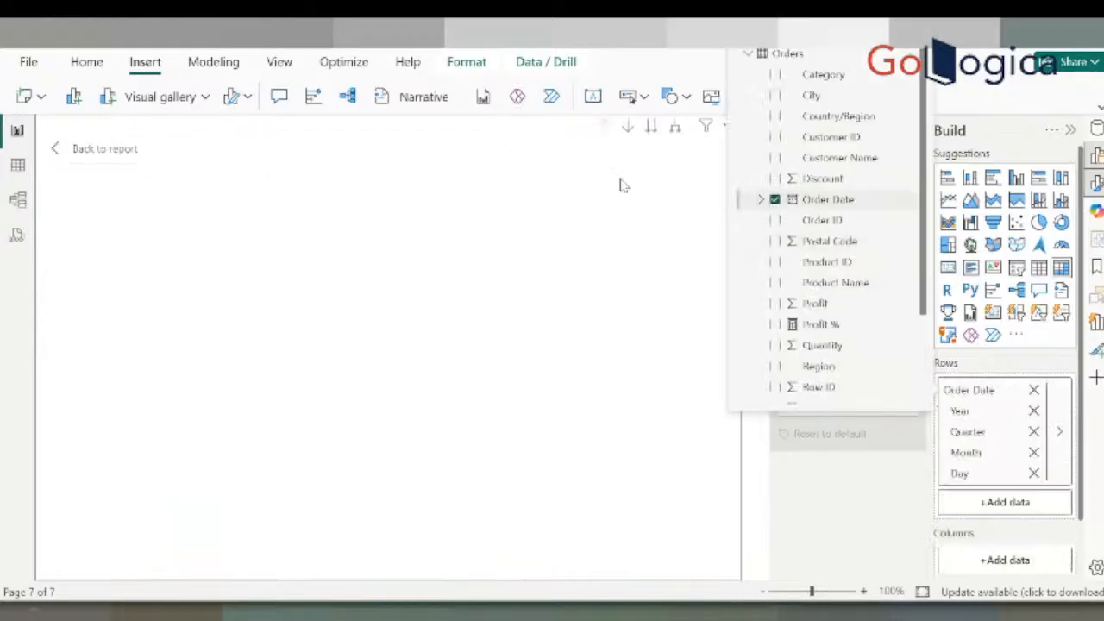
click(603, 289)
Add Sales as the values of the Order Date matrix
scroll(972, 506, down, 2)
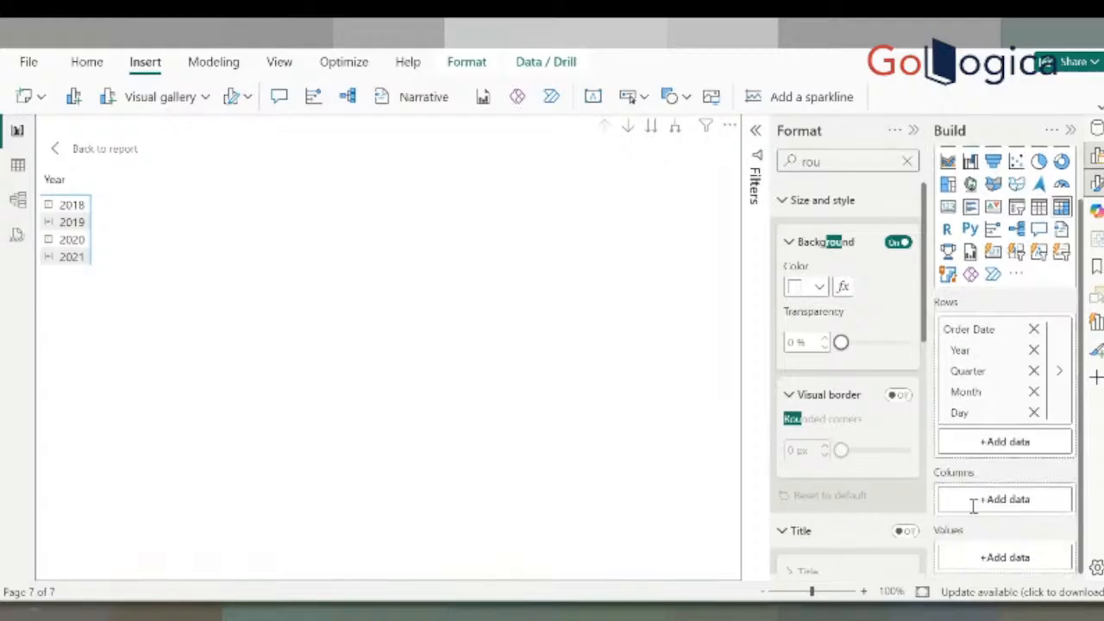
click(996, 558)
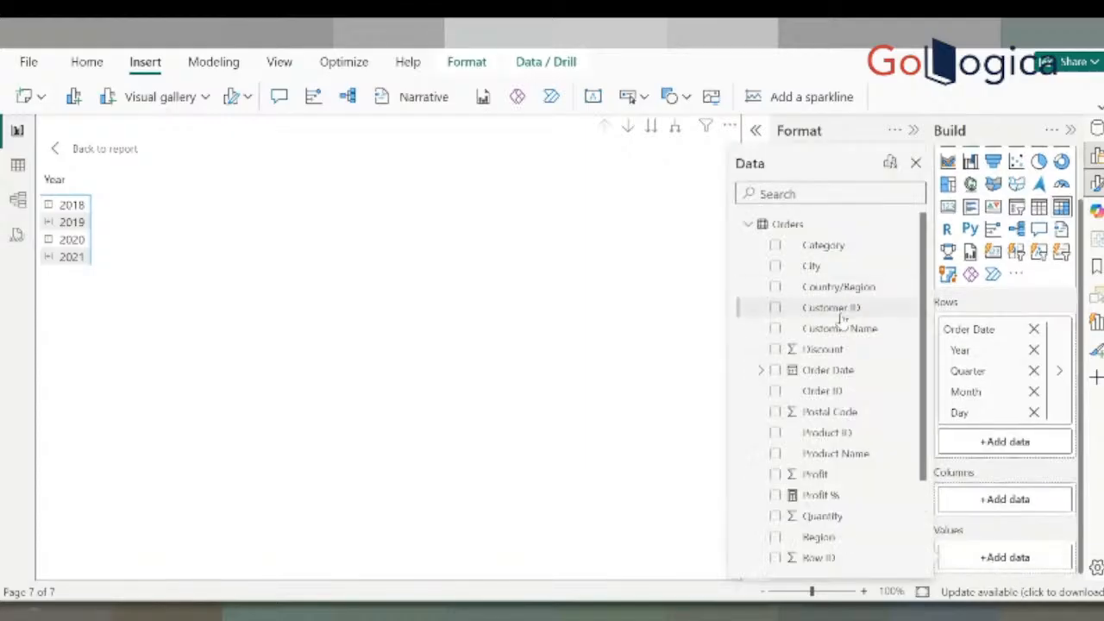
text(sa)
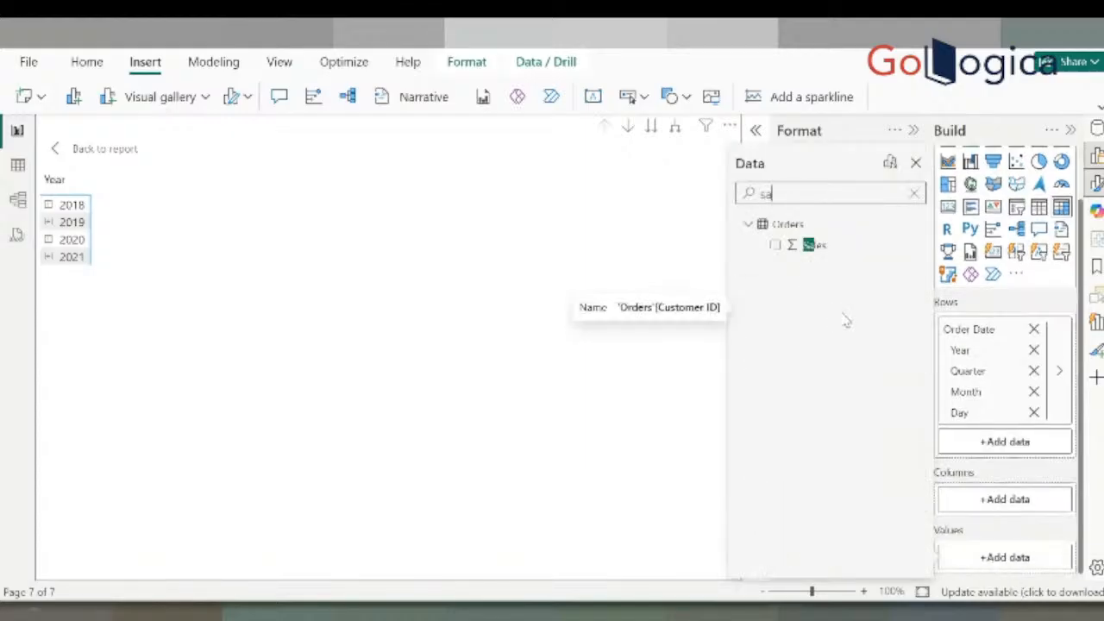
click(775, 246)
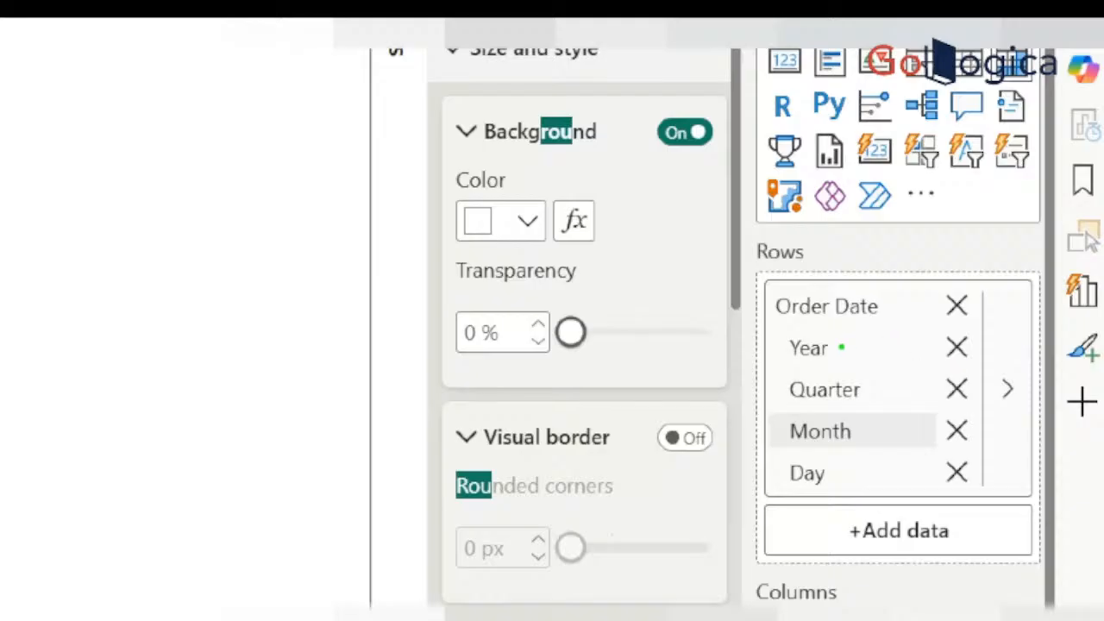
Mark the Year, Quarter, Month and Day levels of the Order Date row field with green screen annotations
drag(841, 348, 888, 344)
drag(874, 393, 917, 364)
drag(913, 421, 928, 408)
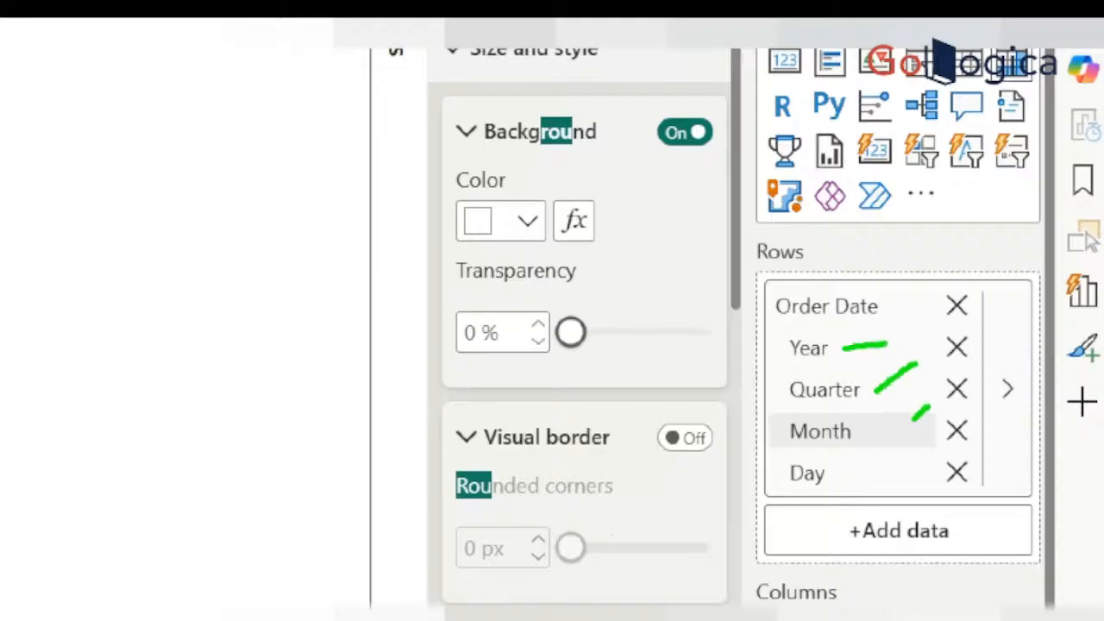
drag(848, 485, 876, 470)
mouse_move(862, 335)
mouse_down()
mouse_move(786, 331)
mouse_move(987, 414)
mouse_move(862, 338)
mouse_up()
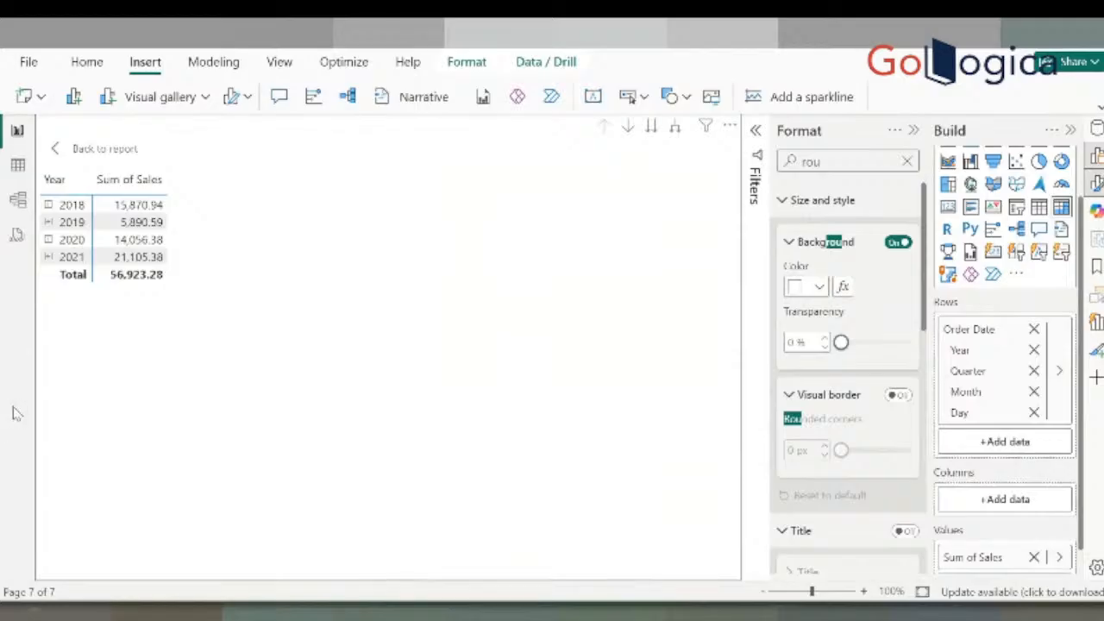
Return to the report page and clear the Central sales selection in the Category matrix so it no longer filters the year matrix
click(103, 148)
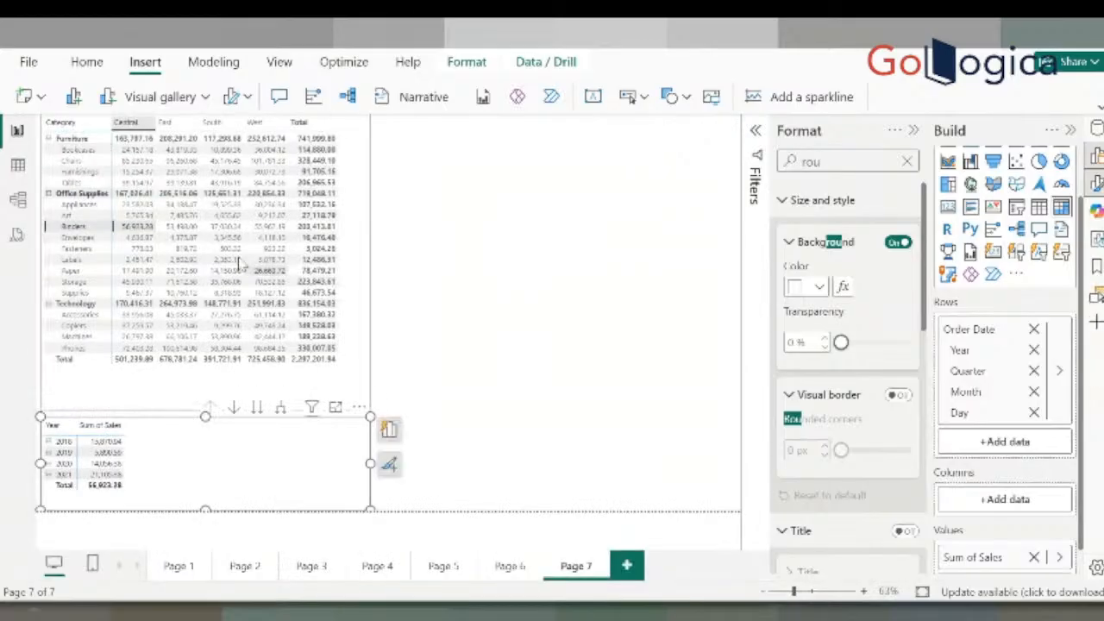
click(149, 195)
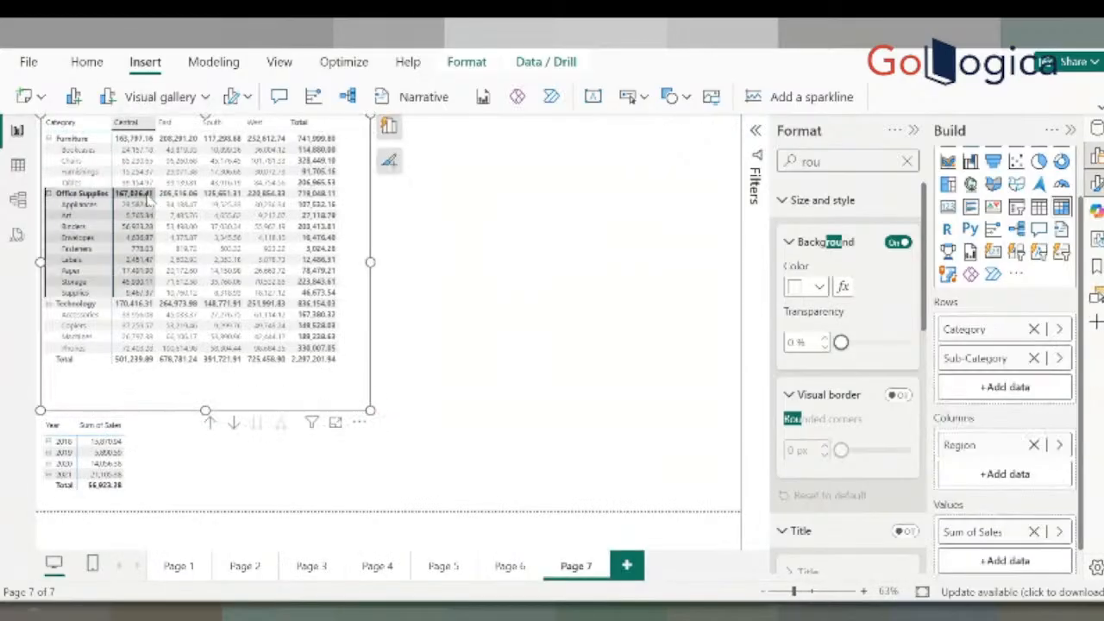
click(149, 195)
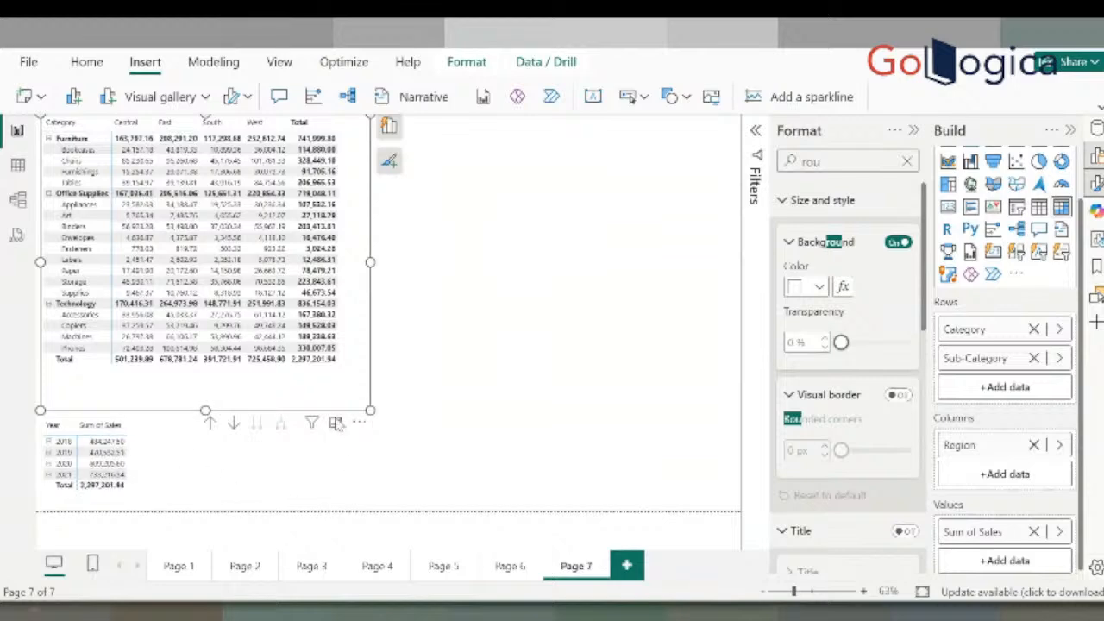
View the Category matrix in focus mode, return to the report page, and open the Order Date matrix in focus mode instead
click(335, 423)
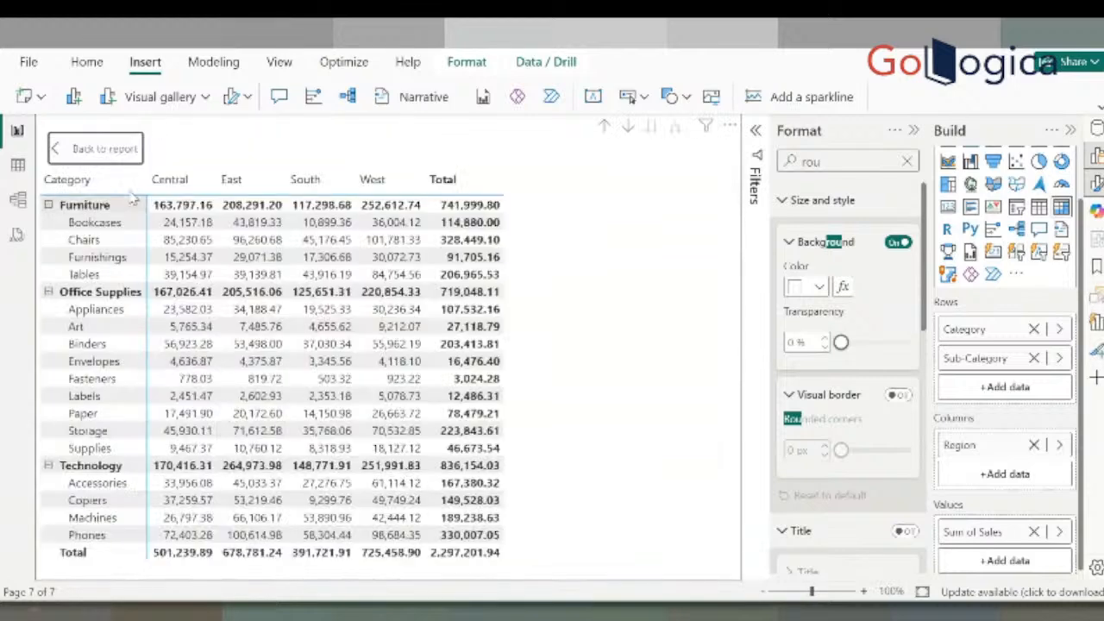
click(95, 148)
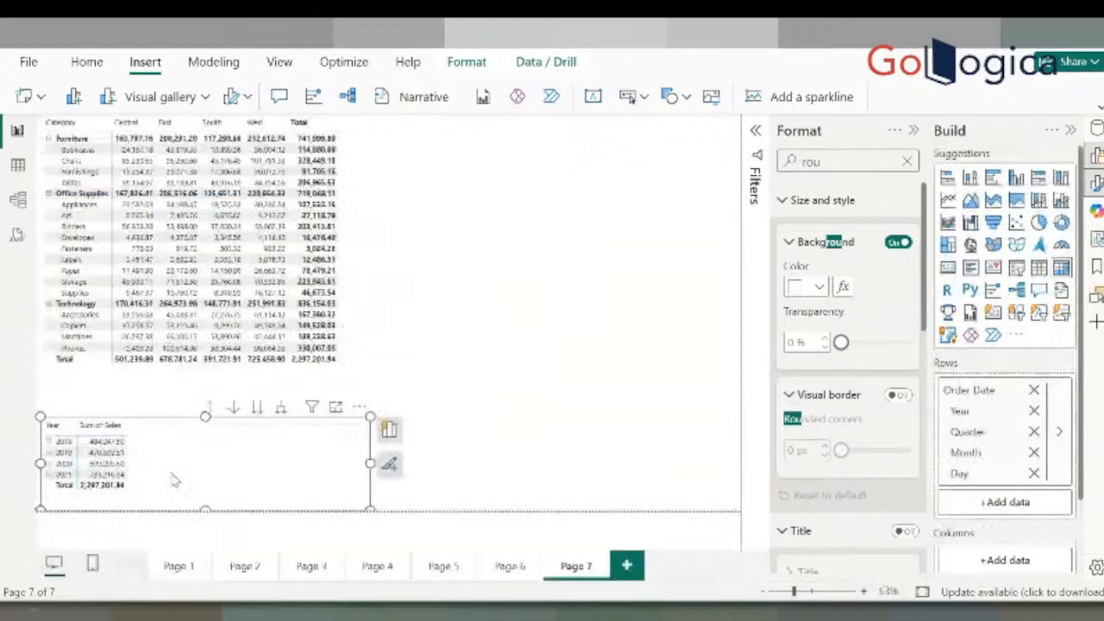
click(336, 406)
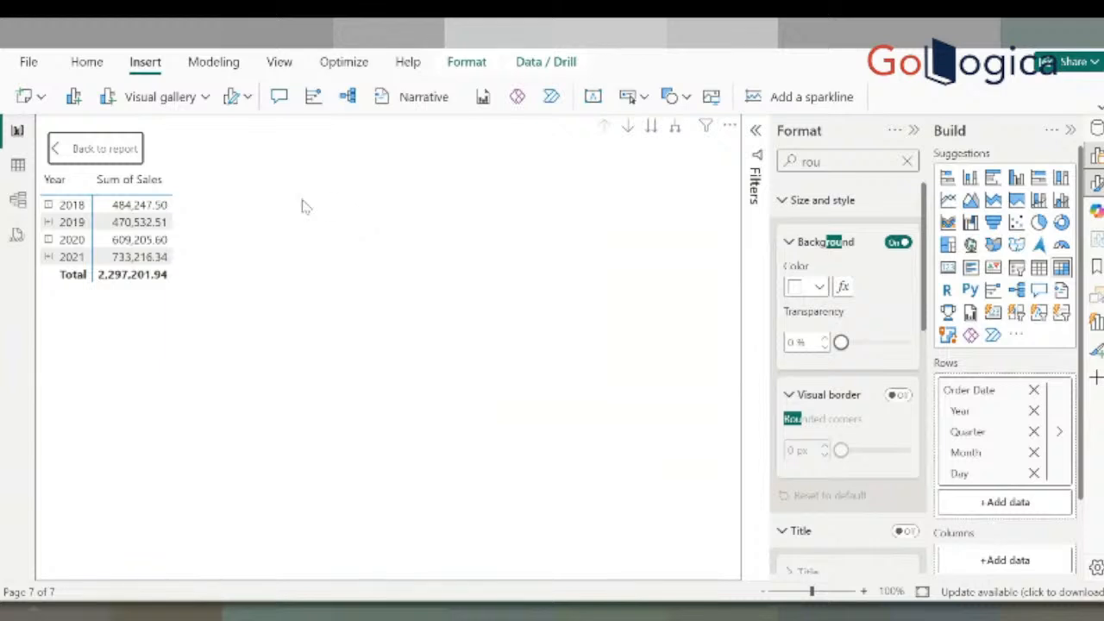
Expand all years through the quarter, month and day levels, and drill the Order Date matrix back up to years
click(674, 129)
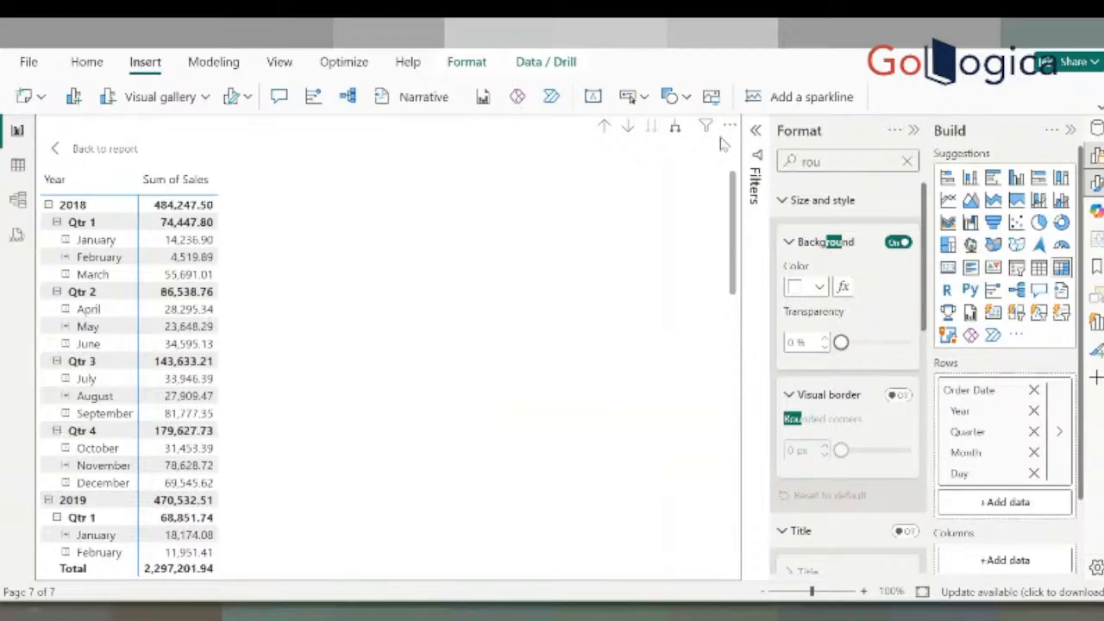
click(675, 127)
click(605, 127)
click(605, 128)
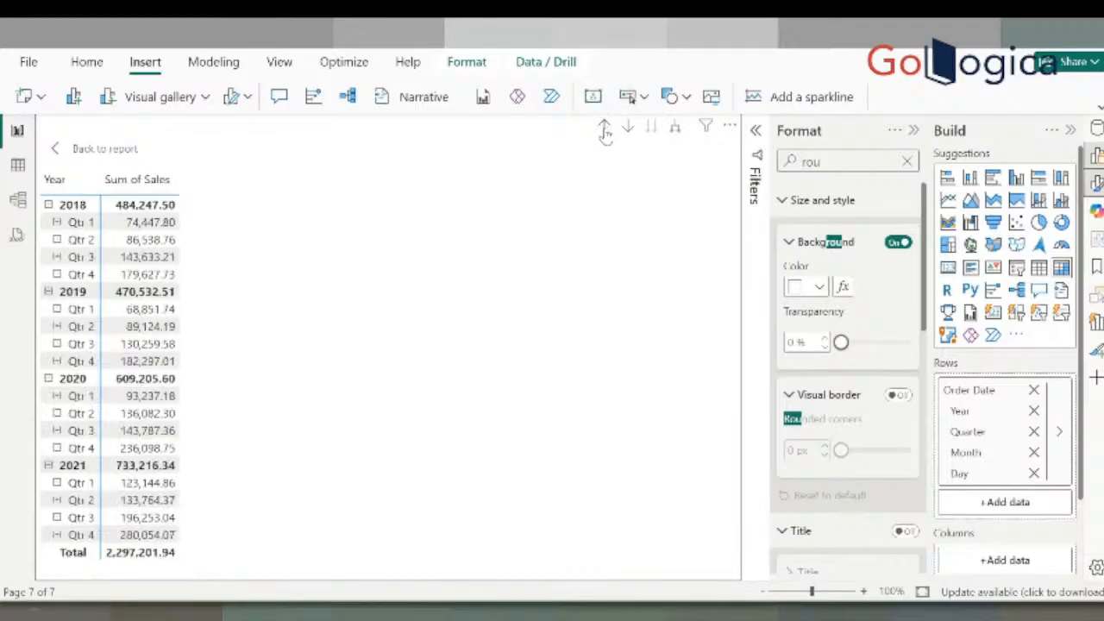
click(605, 129)
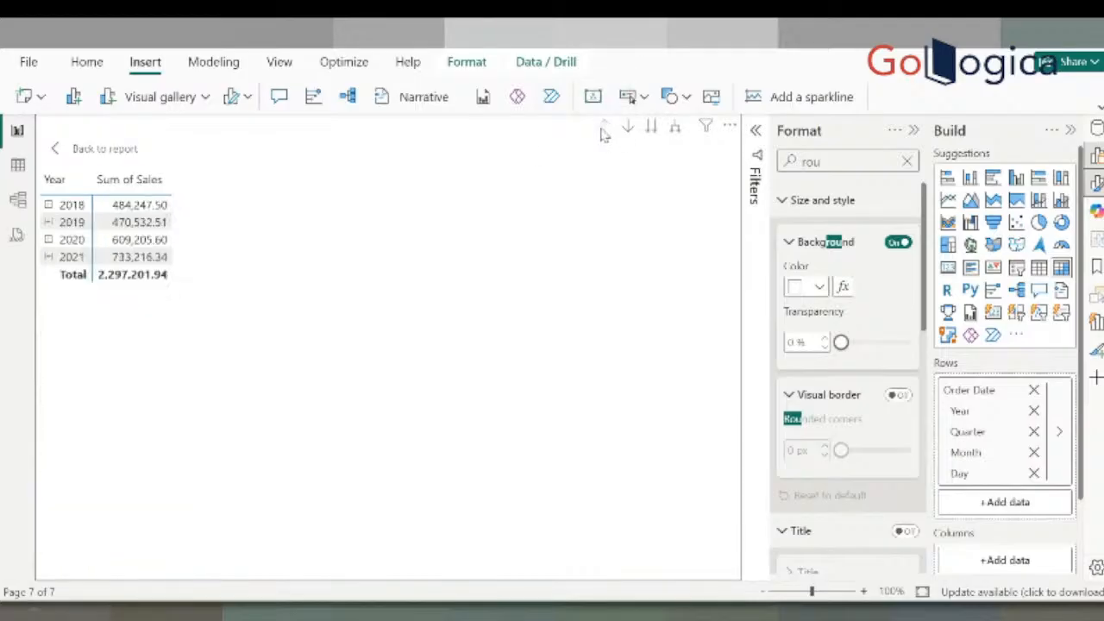
Move the Order Date matrix to the next hierarchy level three times, from years through quarters and months to days
click(651, 129)
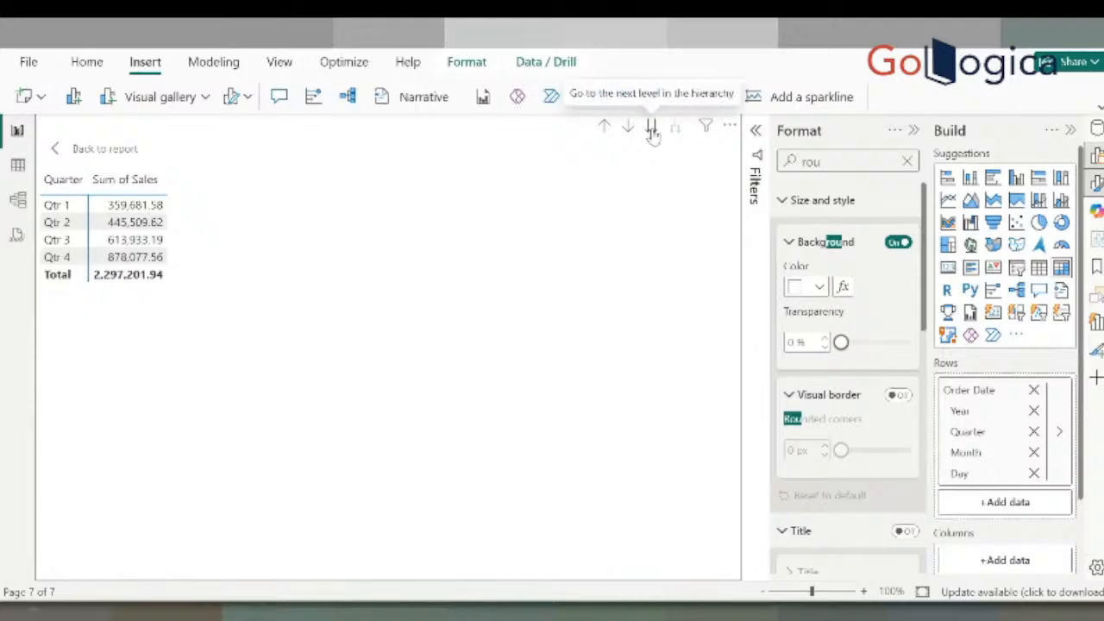
click(652, 129)
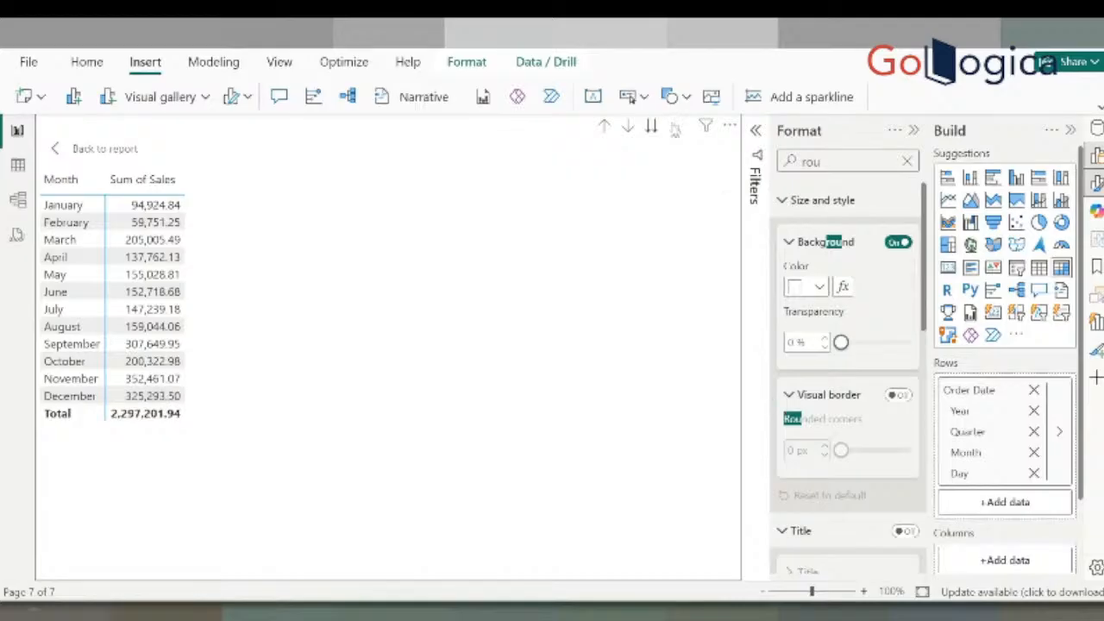
click(648, 132)
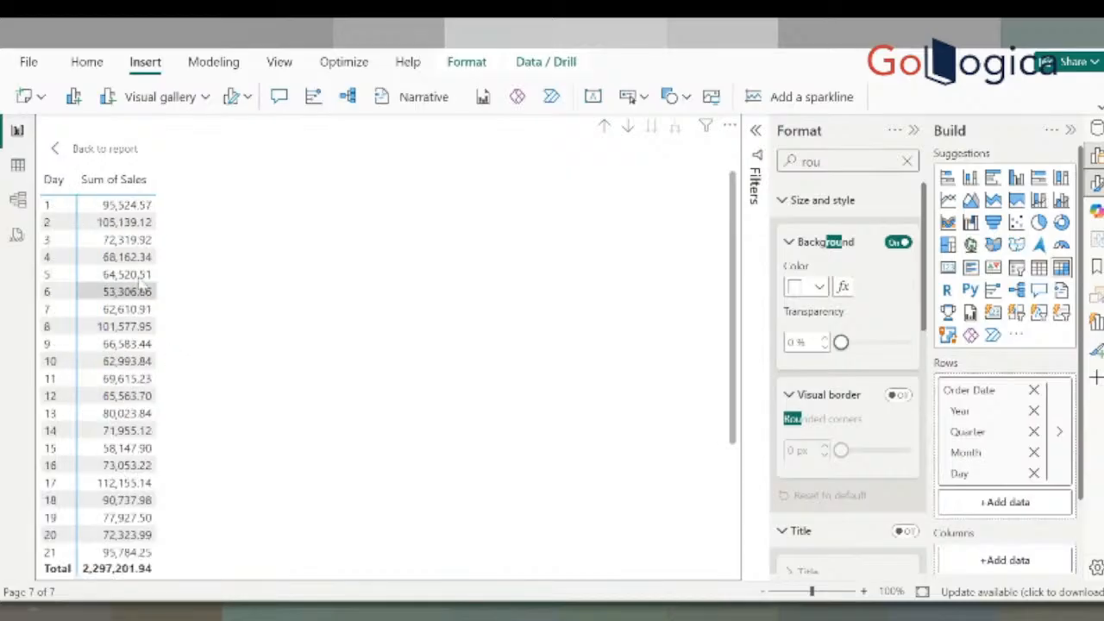
Sort the day-level matrix by Sum of Sales descending, review the days, and sort it by Day ascending
click(115, 181)
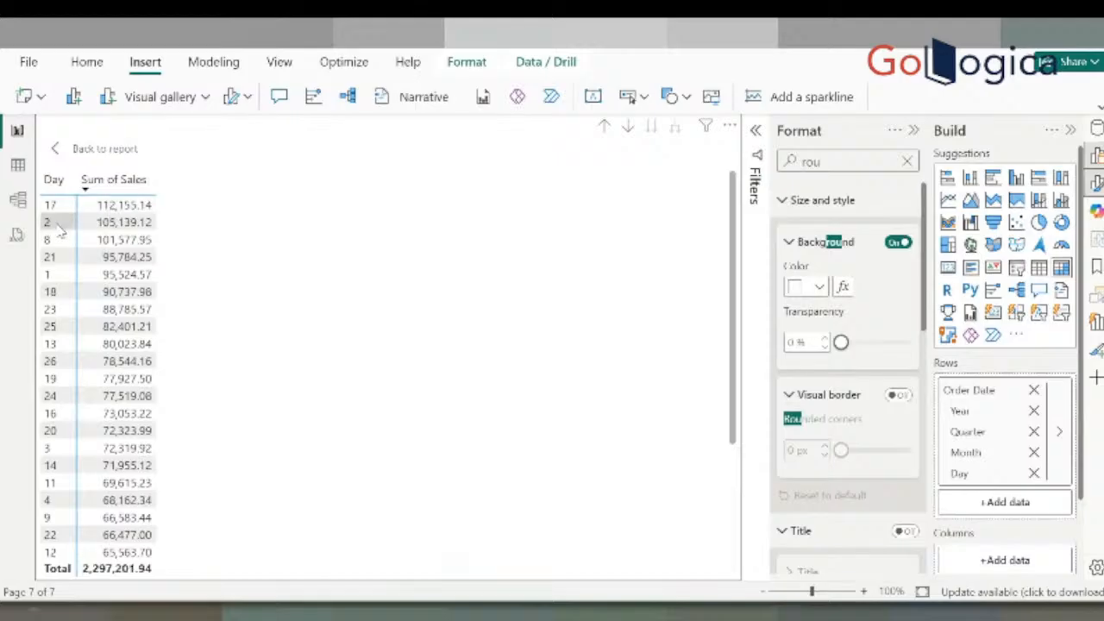
scroll(123, 527, down, 3)
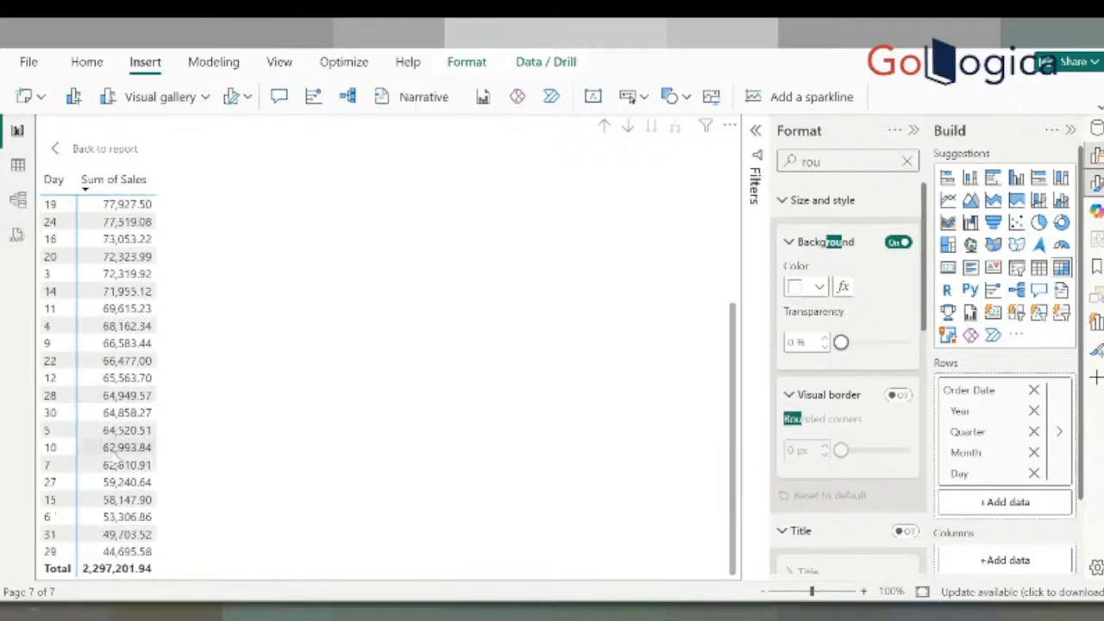
scroll(112, 436, up, 3)
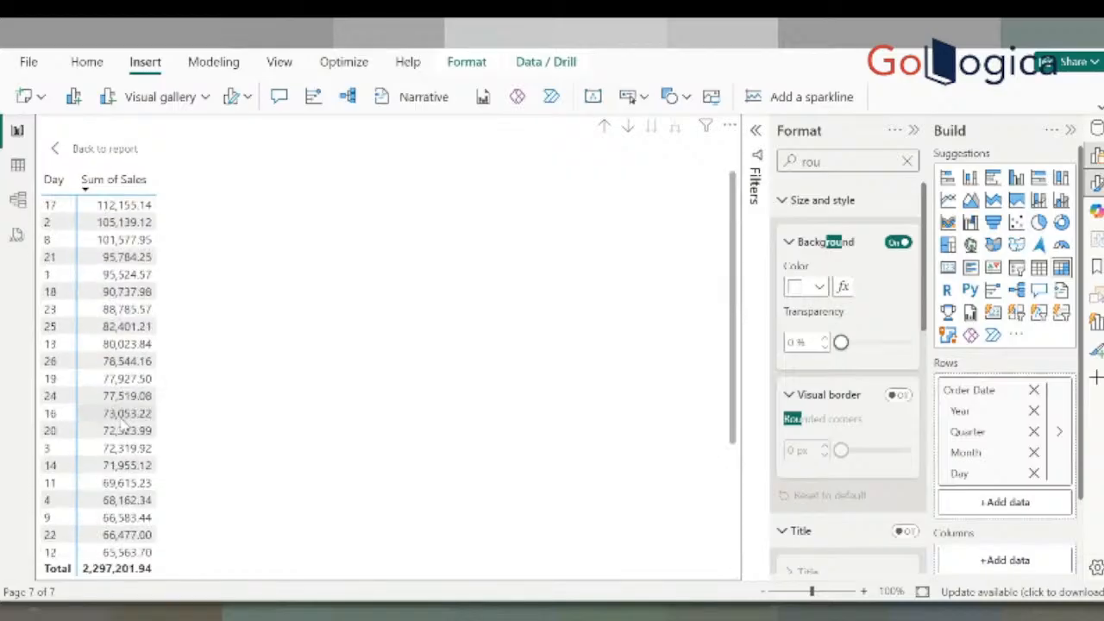
click(56, 179)
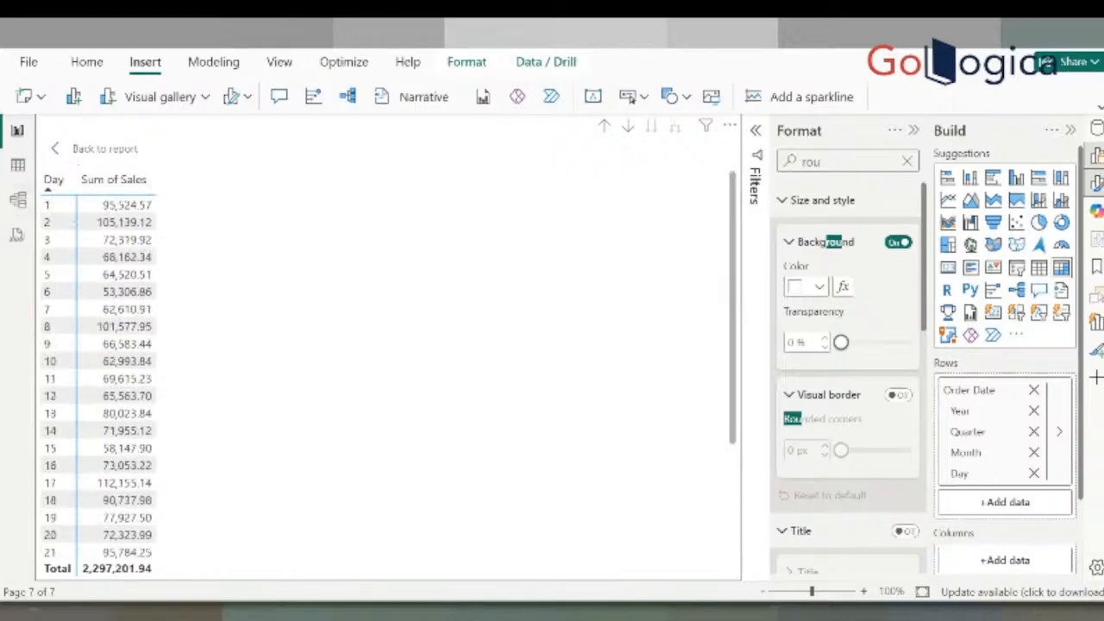
Return to the report page, reopen the Order Date matrix in focus mode, and drill up from days to years
click(95, 150)
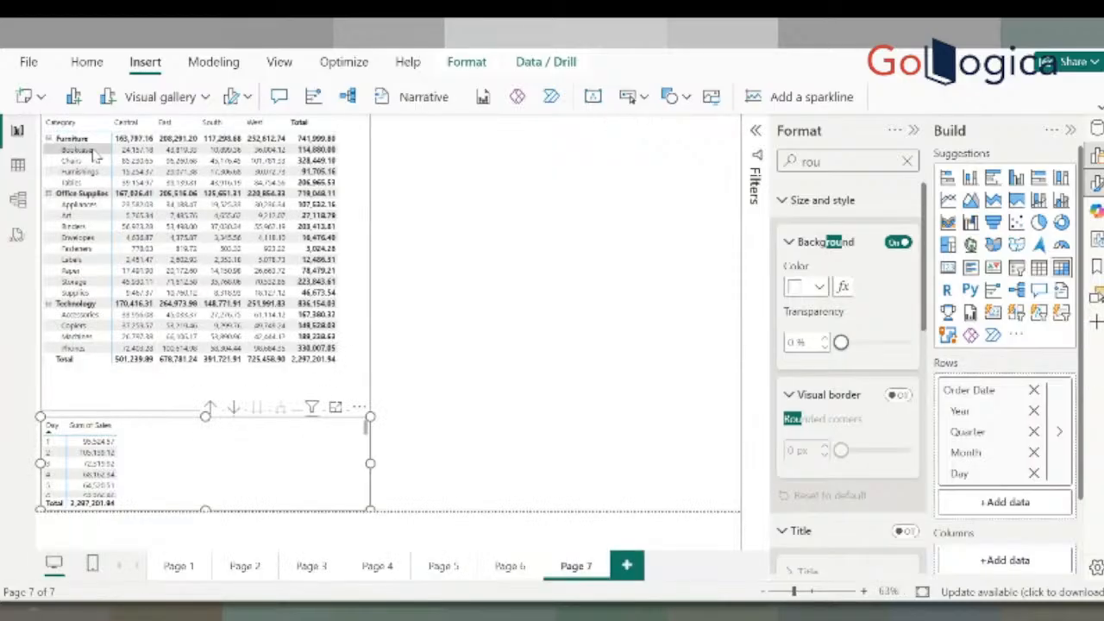
click(336, 406)
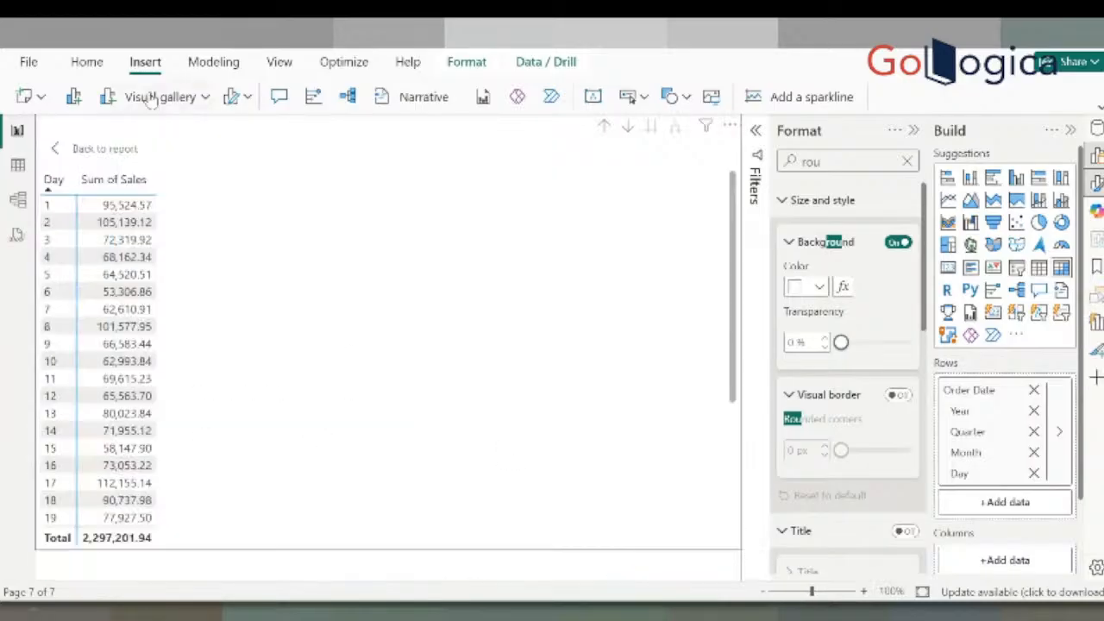
click(604, 126)
click(604, 127)
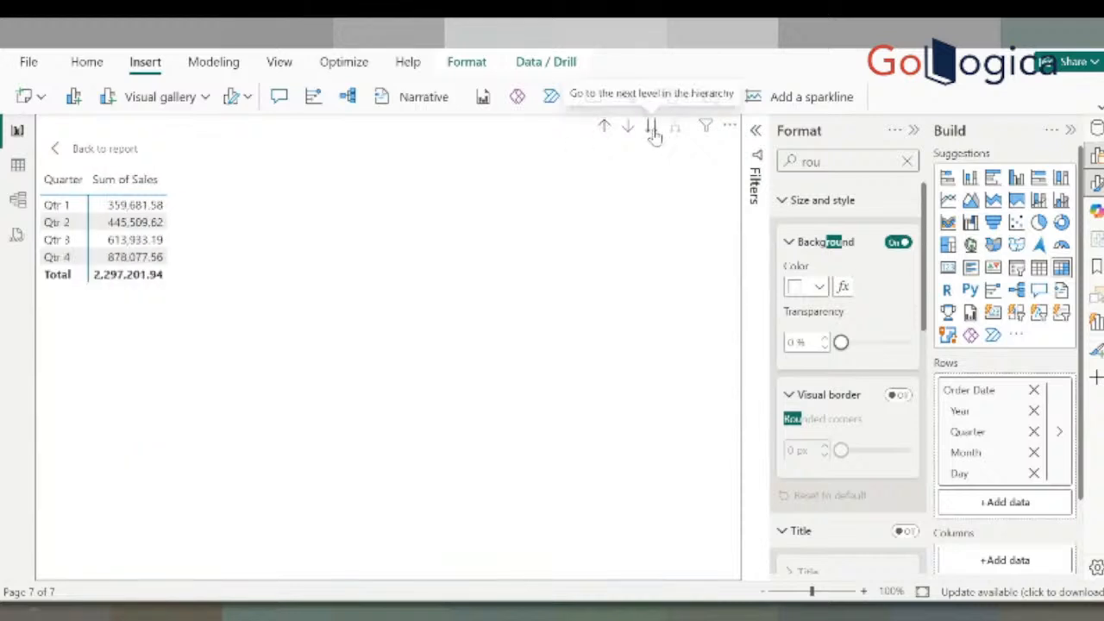
click(603, 127)
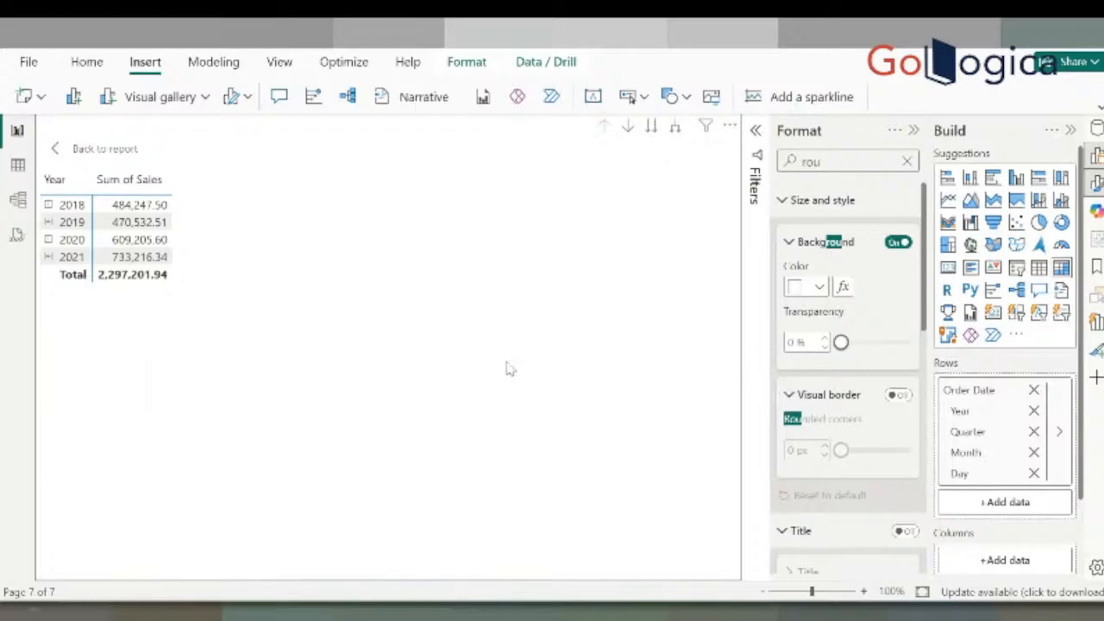
Expand 2018, its Qtr 1 and February down to the day level, and collapse 2018 again
click(48, 206)
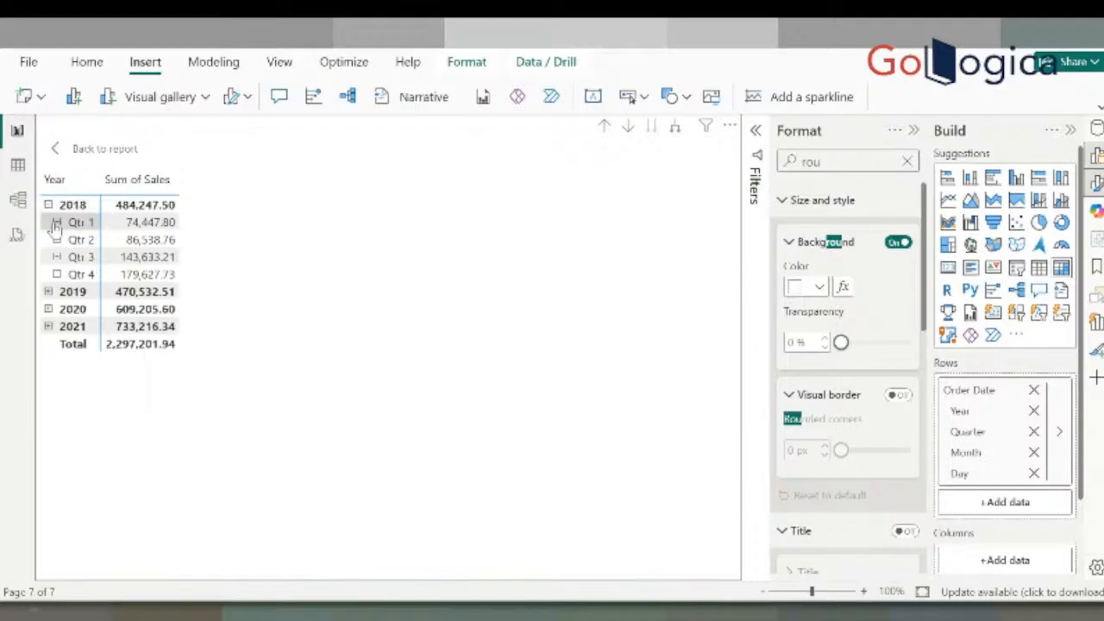
click(55, 224)
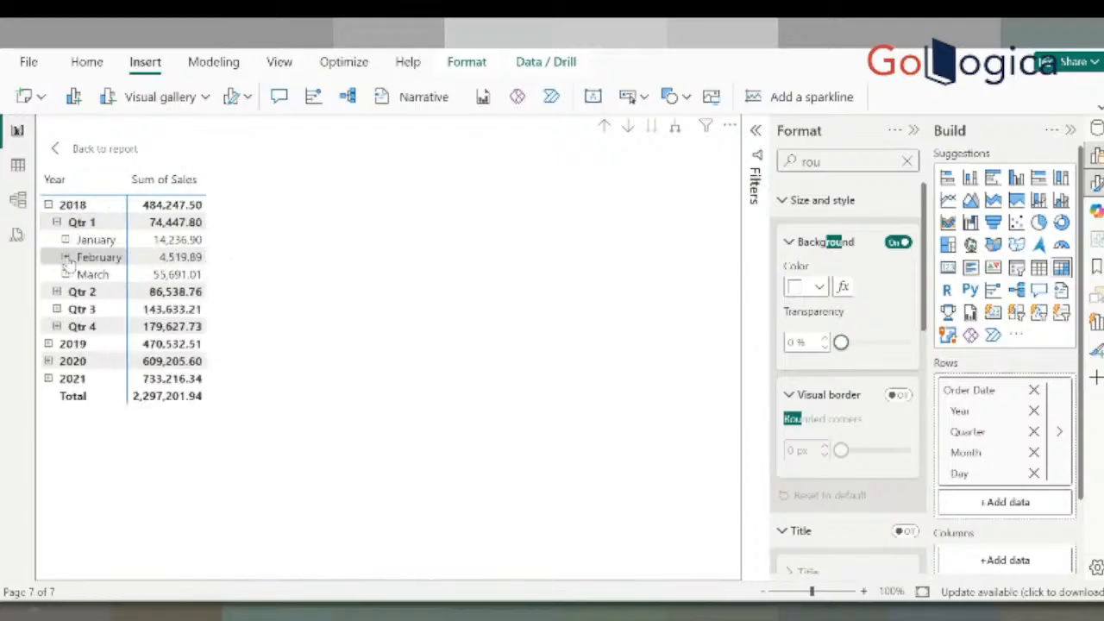
click(66, 258)
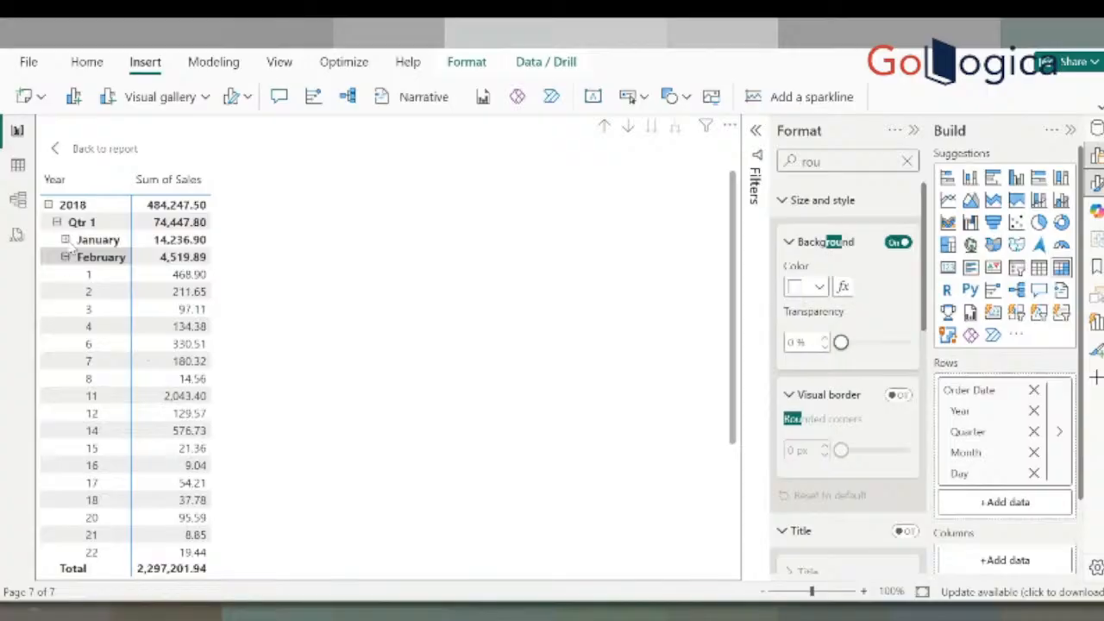
click(48, 206)
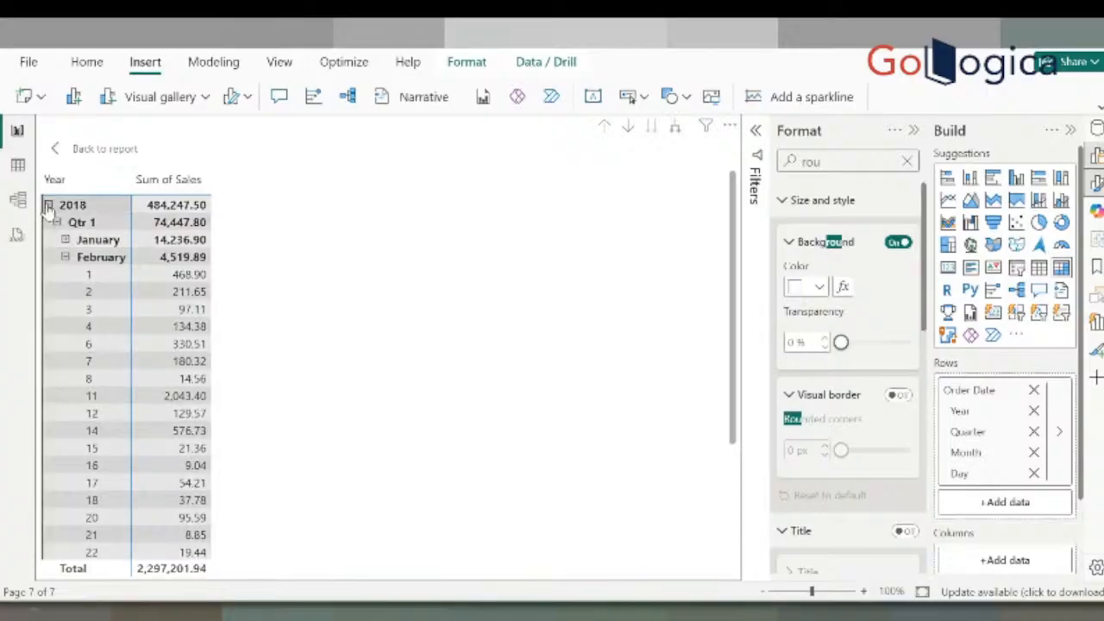
click(49, 206)
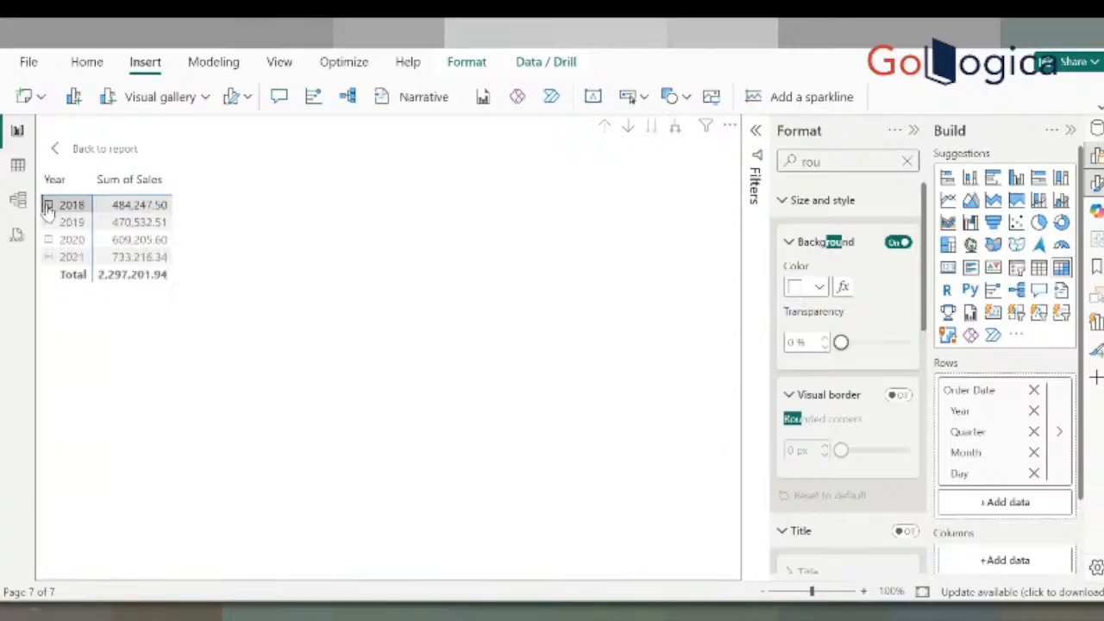
Return from focus mode to the report page and add a new blank report page
click(102, 148)
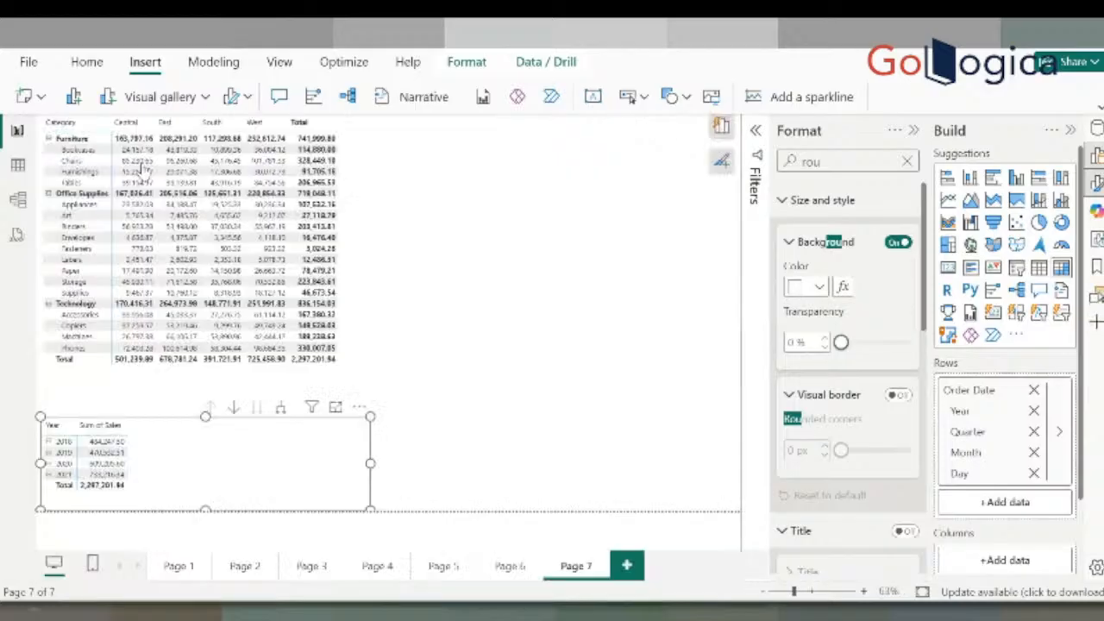
click(508, 351)
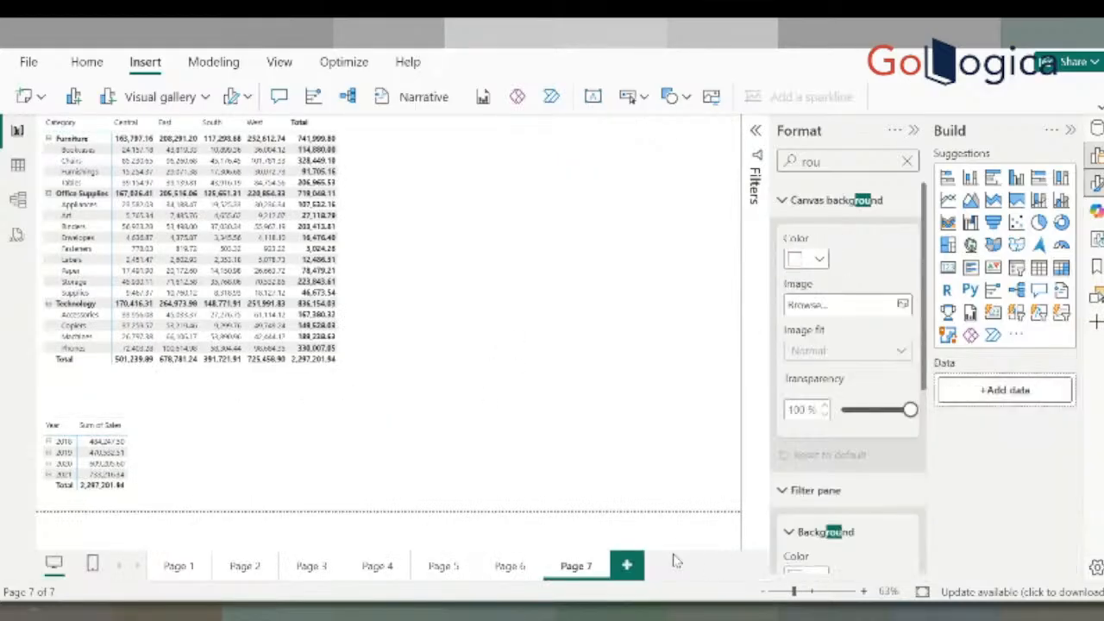
click(628, 565)
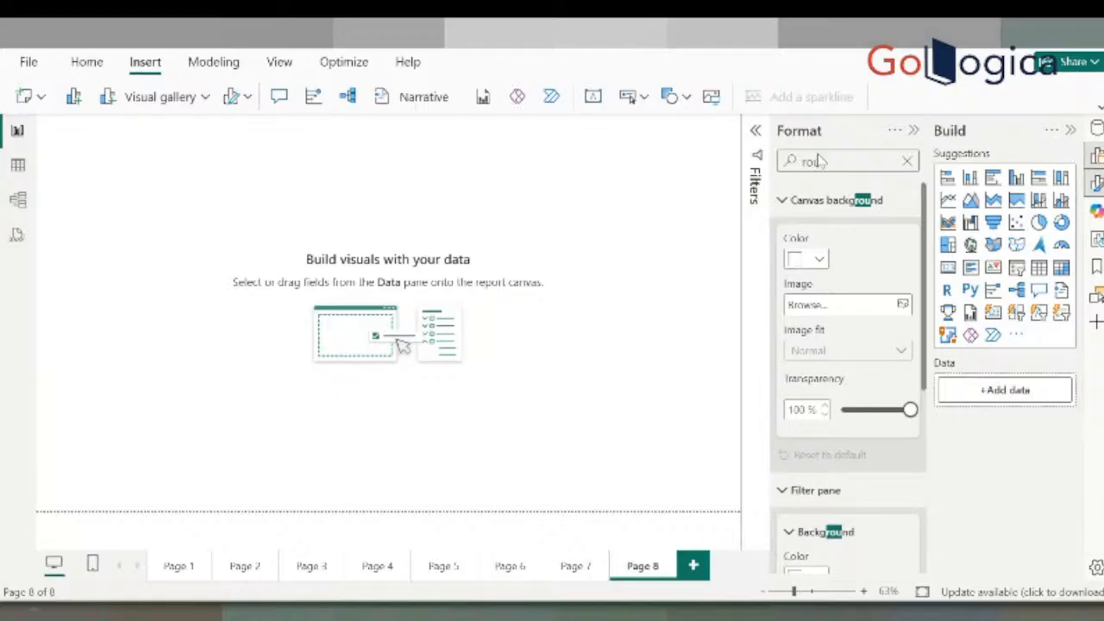
Revisit the matrices on Page 7 and Page 6, leaving focus mode on Page 6, and go back to Page 8
click(578, 569)
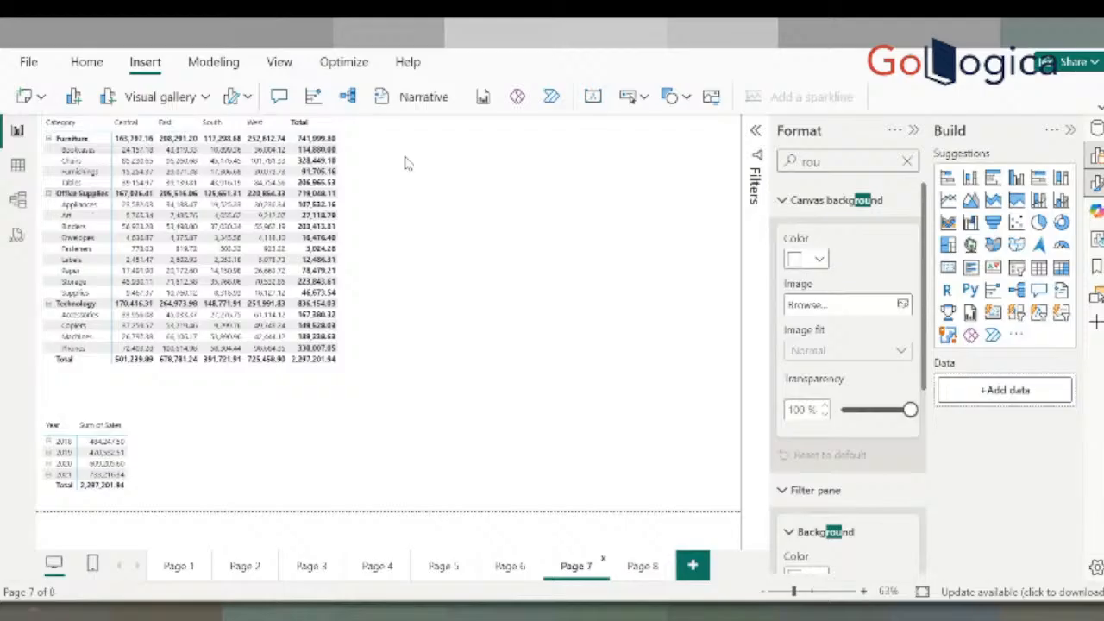
click(510, 569)
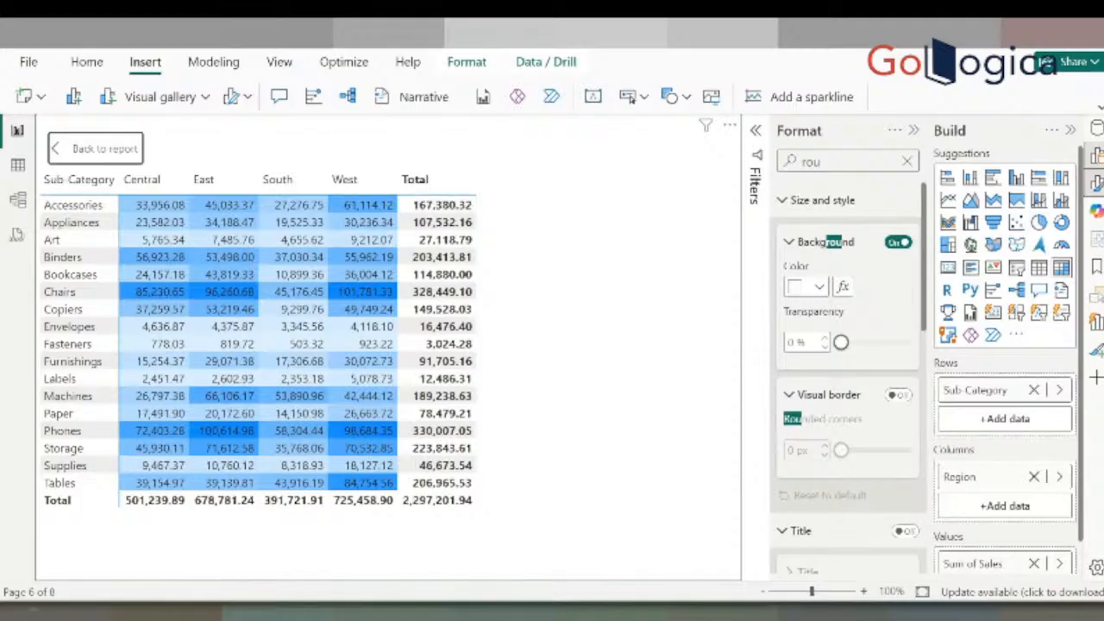
click(95, 148)
click(643, 566)
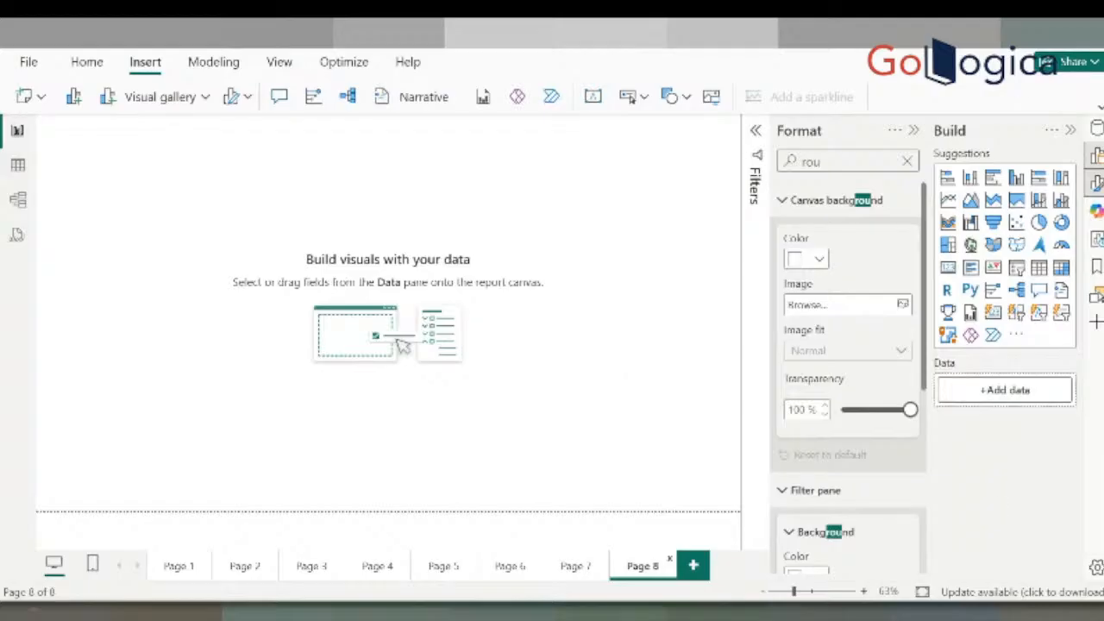
Add an empty clustered column chart to Page 8 and enlarge it to fill most of the canvas height
click(1017, 177)
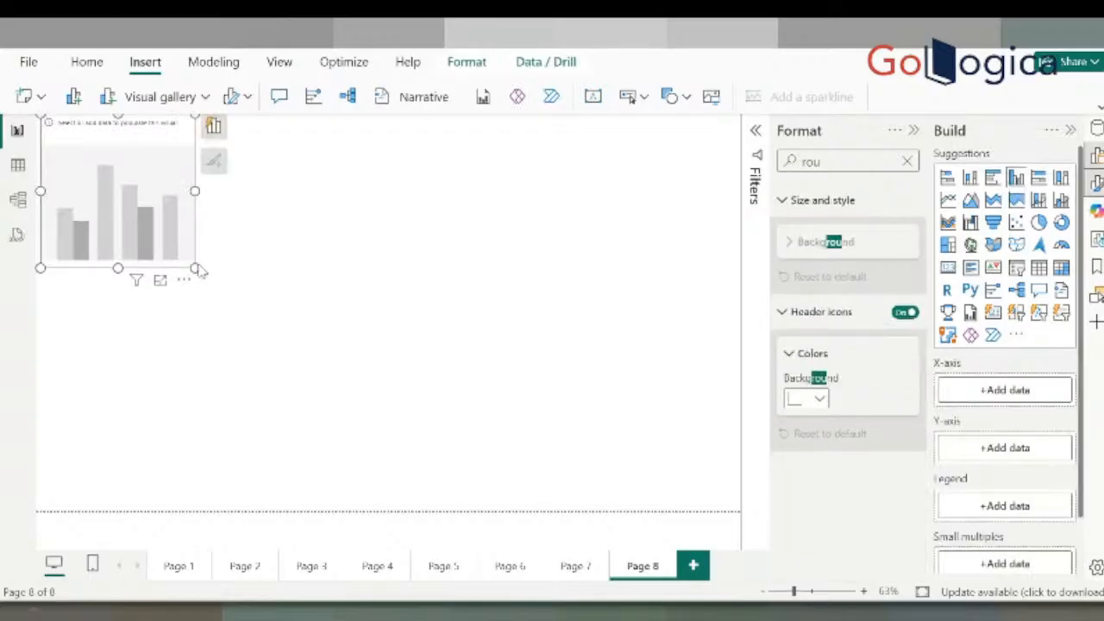
drag(196, 268, 502, 478)
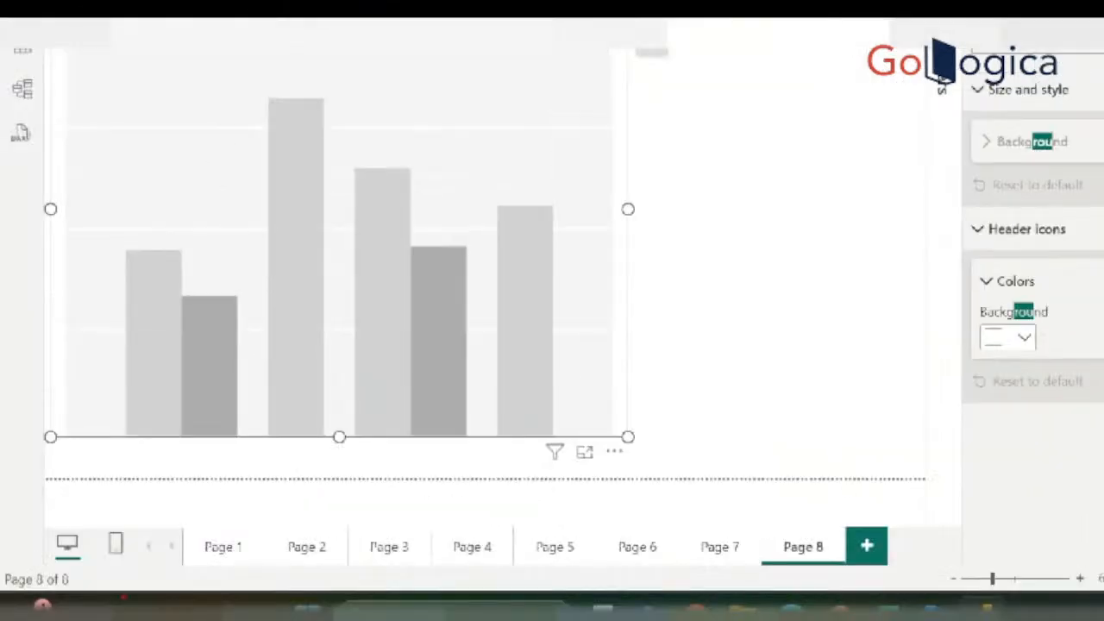
drag(136, 496, 458, 520)
mouse_move(369, 486)
mouse_down()
mouse_move(325, 529)
mouse_move(330, 481)
mouse_up()
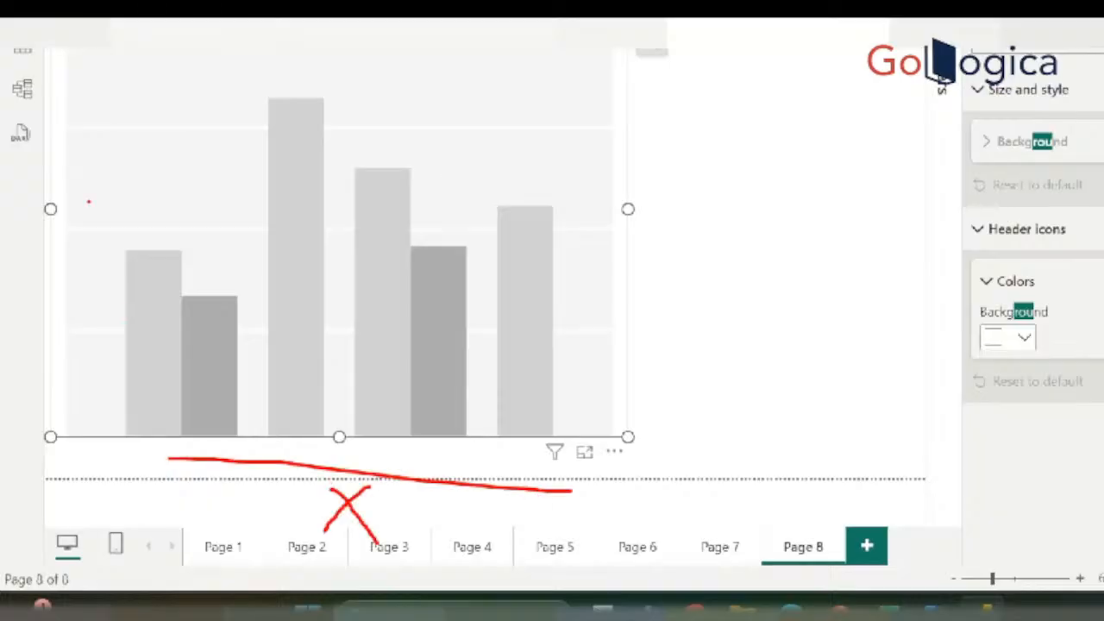
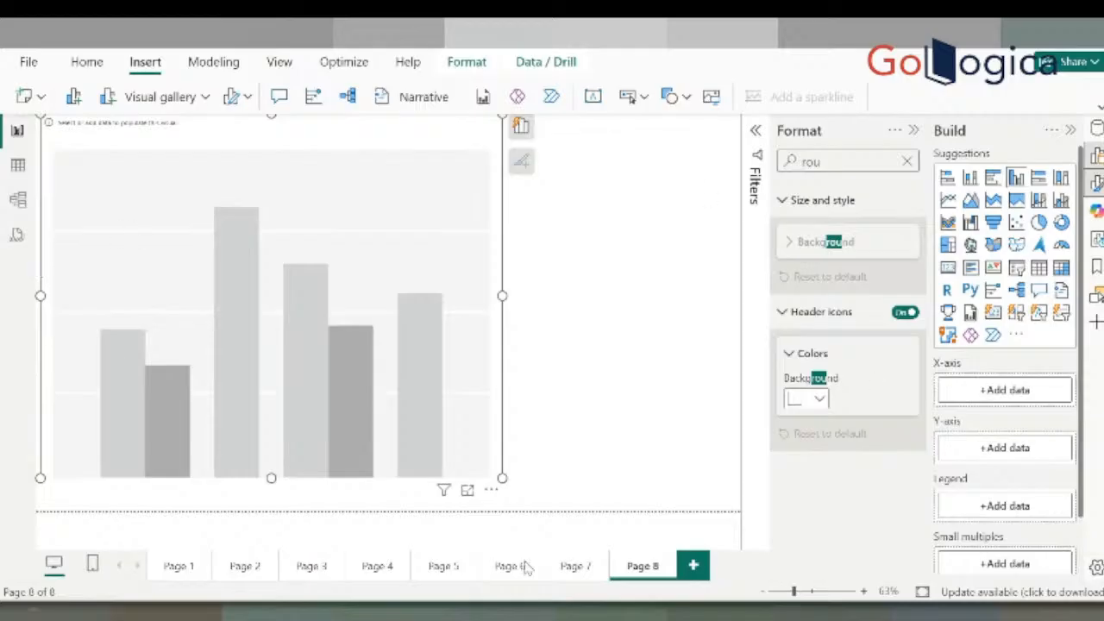
Shift the empty column chart away from the page edge, widen and heighten it to nearly fill the page, and deselect it
drag(492, 499, 551, 509)
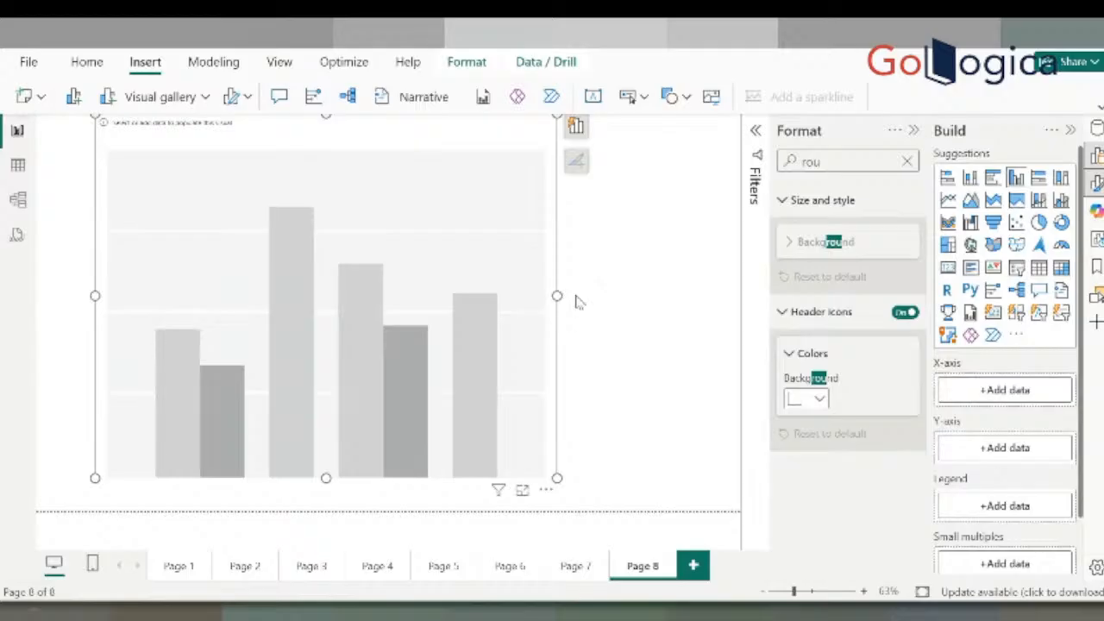
drag(556, 295, 697, 297)
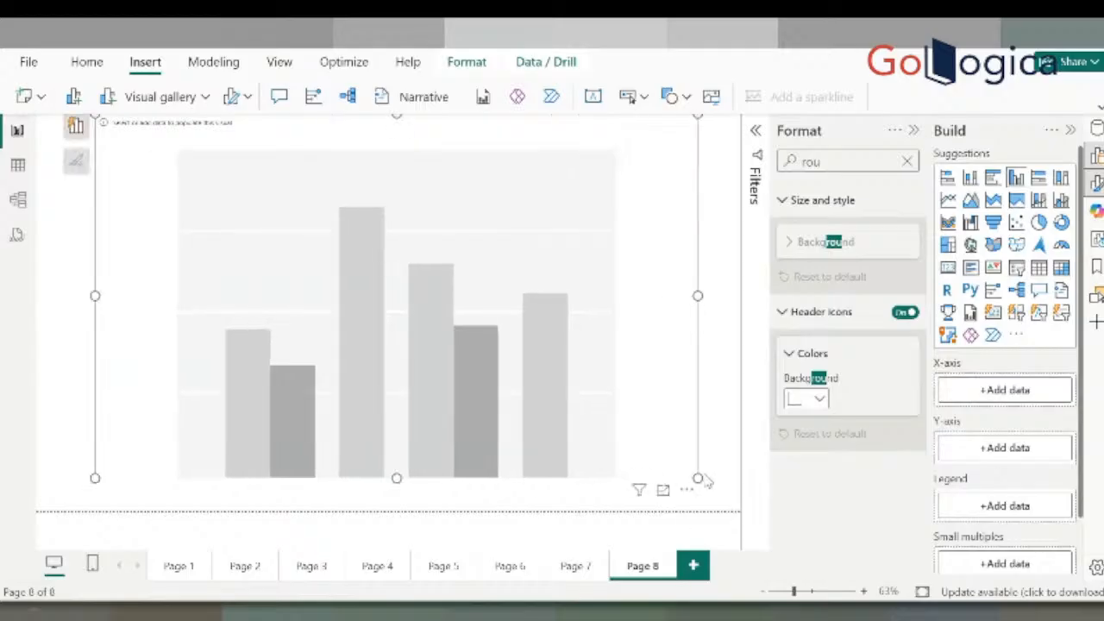
drag(699, 478, 705, 501)
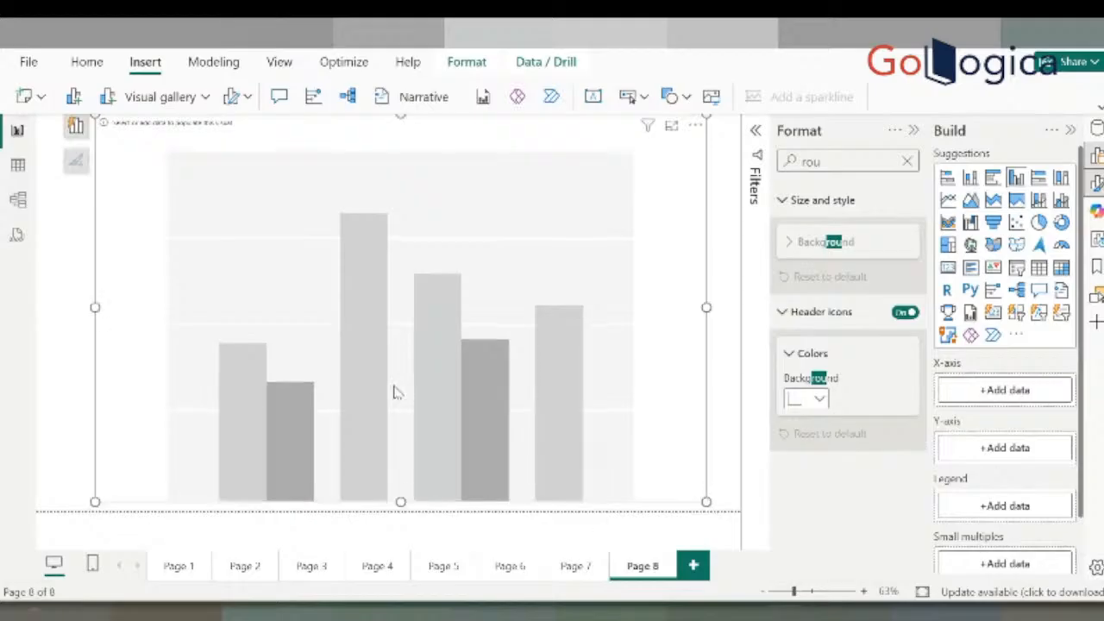
click(725, 281)
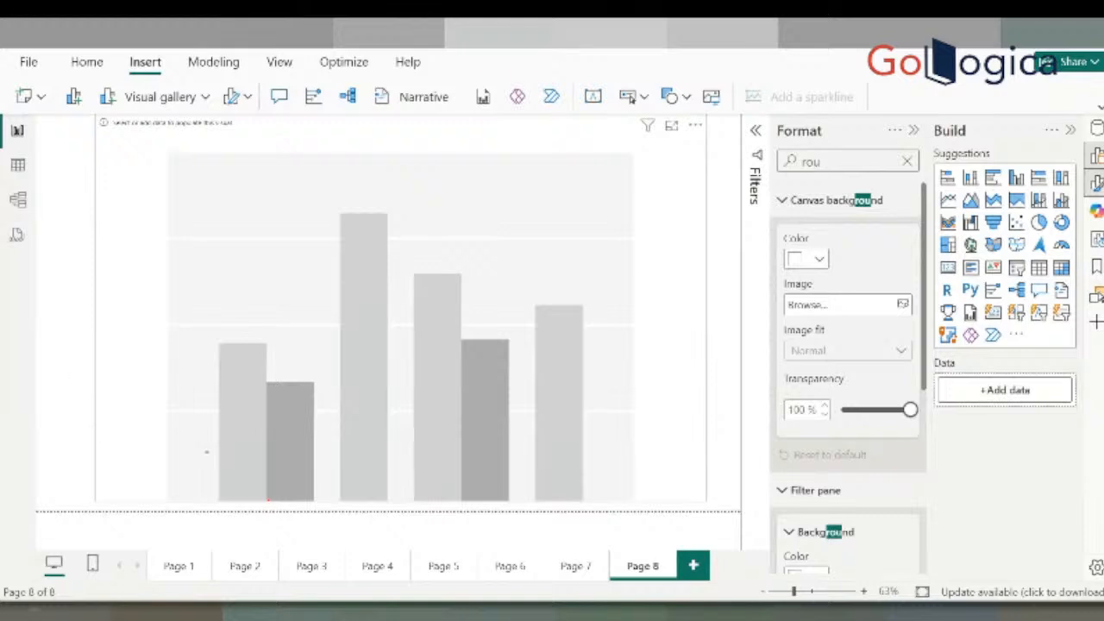
mouse_move(250, 510)
mouse_down()
mouse_move(451, 504)
mouse_move(367, 527)
mouse_move(395, 524)
mouse_up()
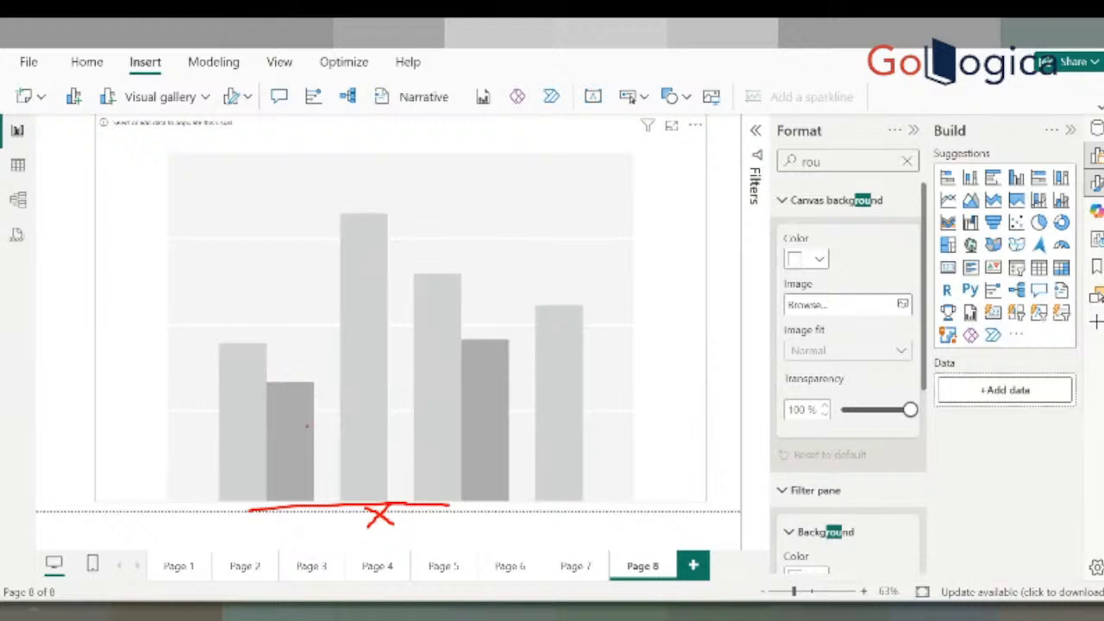
mouse_move(140, 493)
mouse_down()
mouse_move(199, 191)
mouse_move(189, 148)
mouse_up()
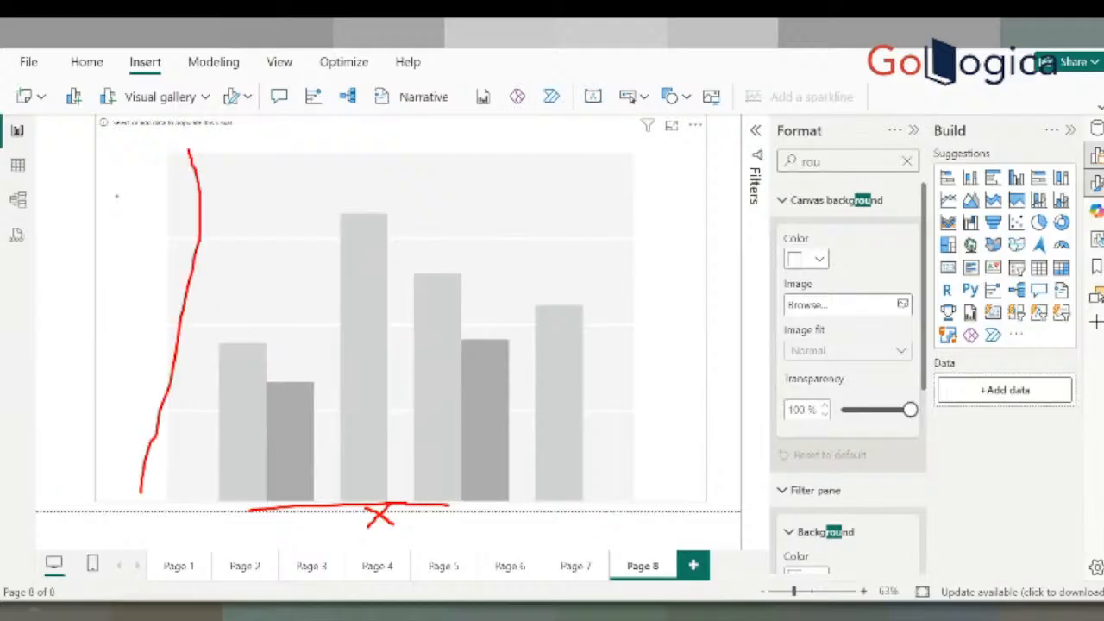
drag(143, 243, 74, 362)
drag(91, 243, 112, 290)
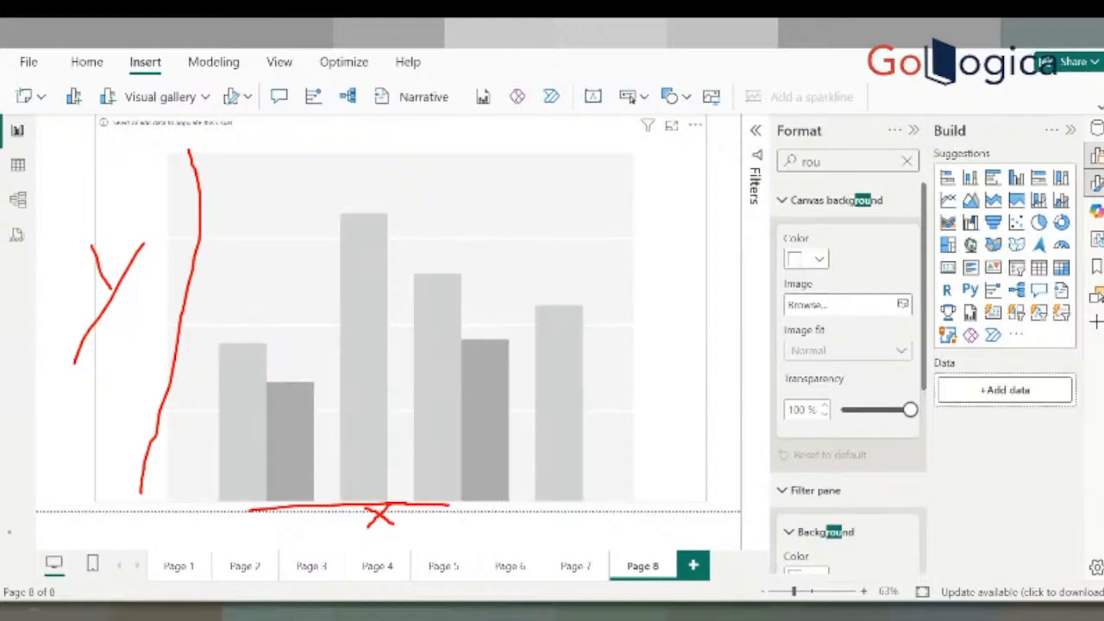
key(Escape)
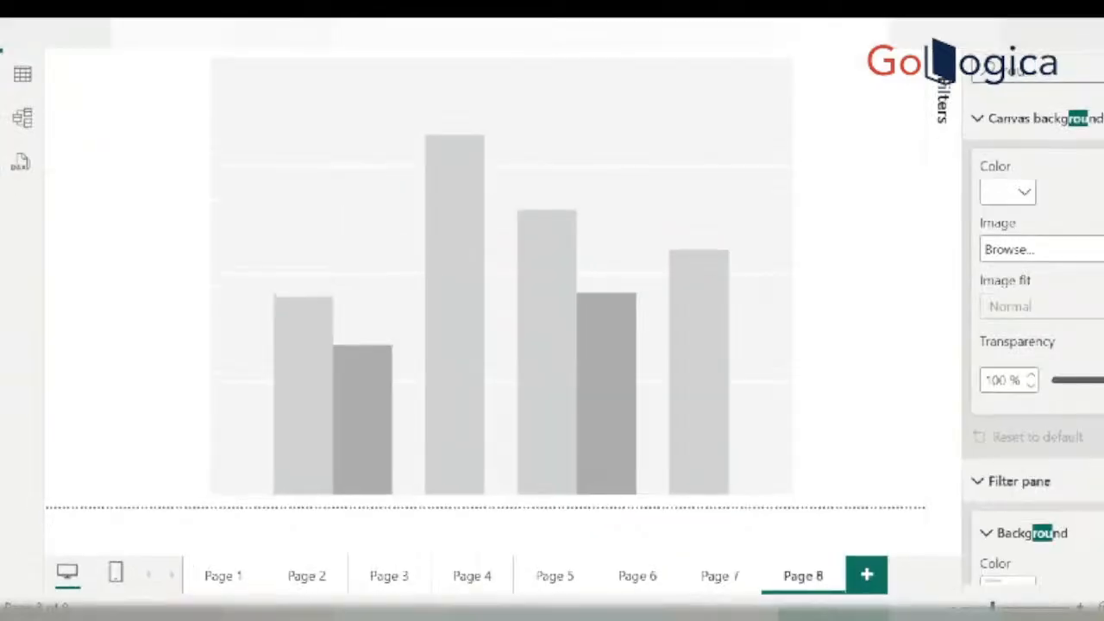
drag(273, 525, 688, 533)
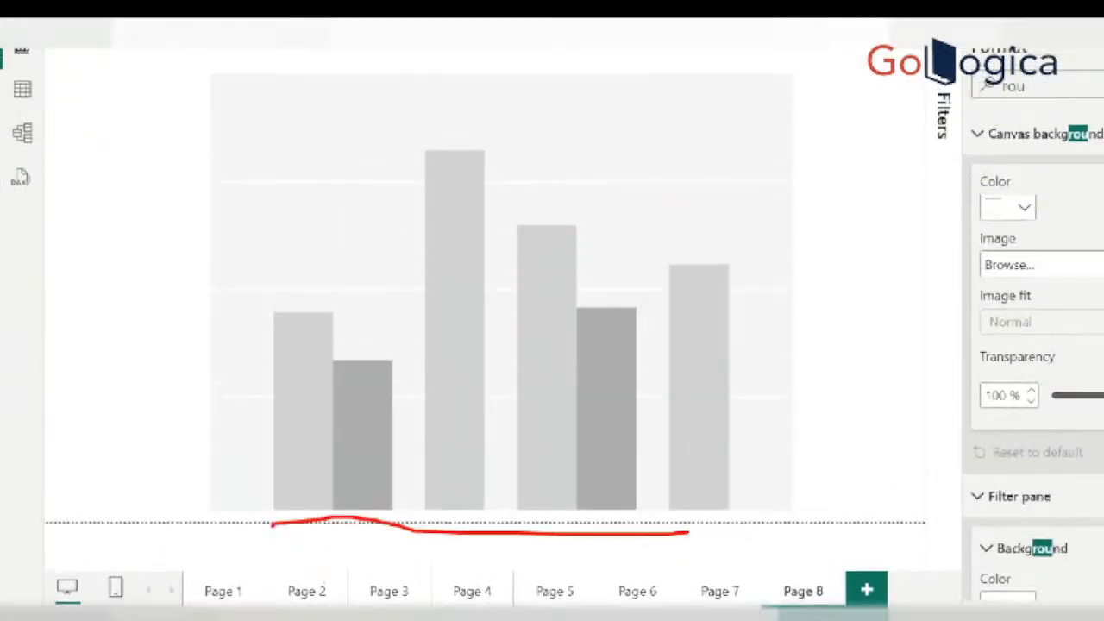
mouse_move(464, 559)
mouse_down()
mouse_move(503, 537)
mouse_move(489, 558)
mouse_up()
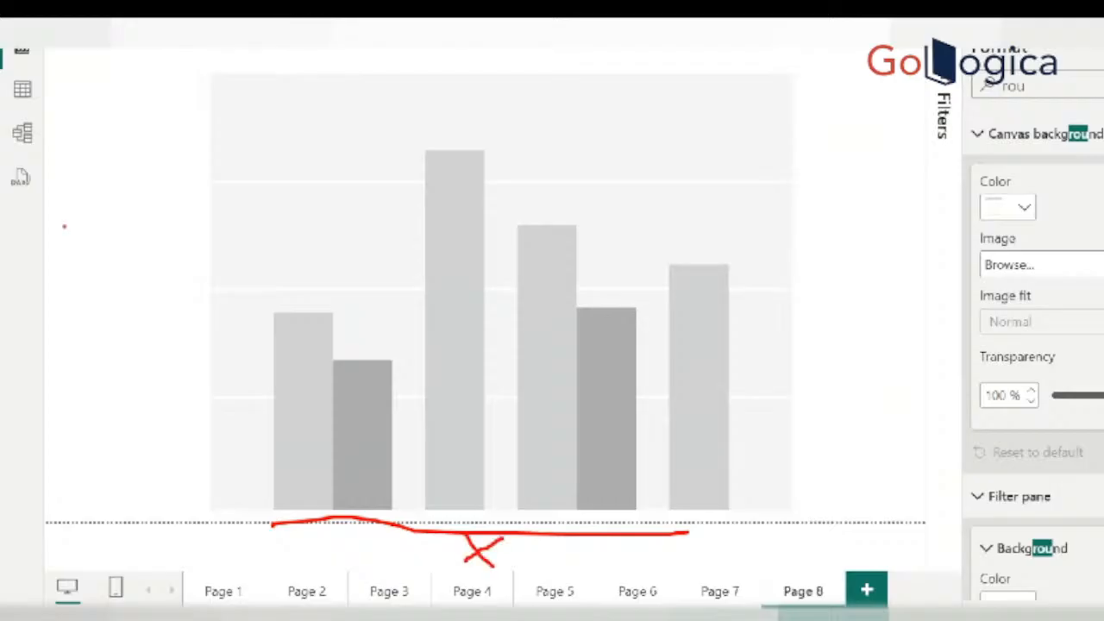
drag(129, 147, 148, 458)
drag(102, 232, 51, 349)
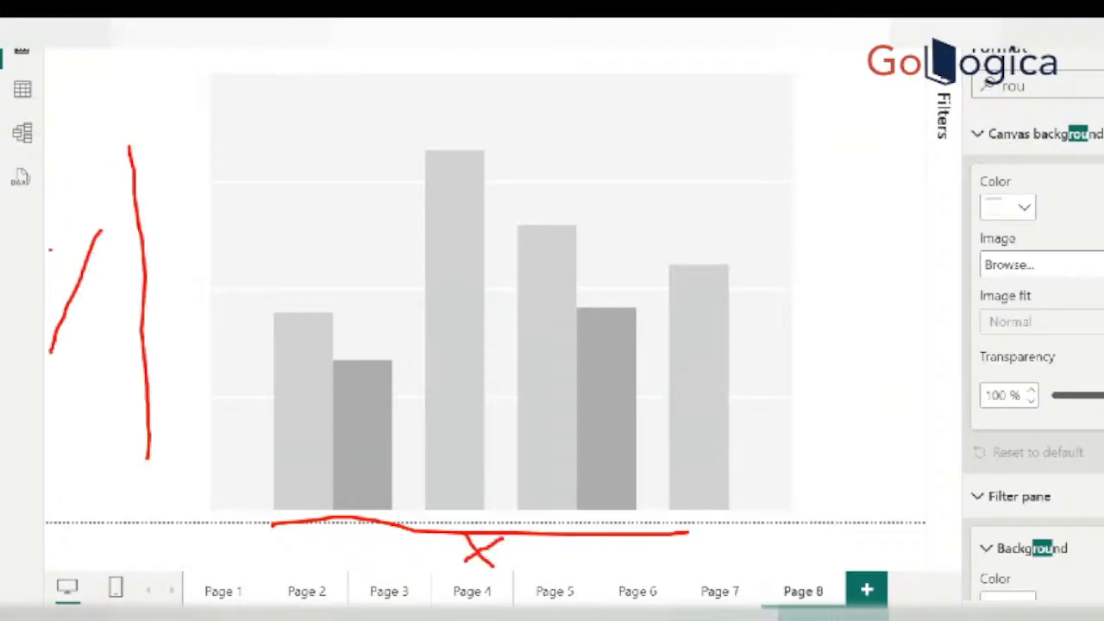
drag(50, 248, 80, 320)
key(Escape)
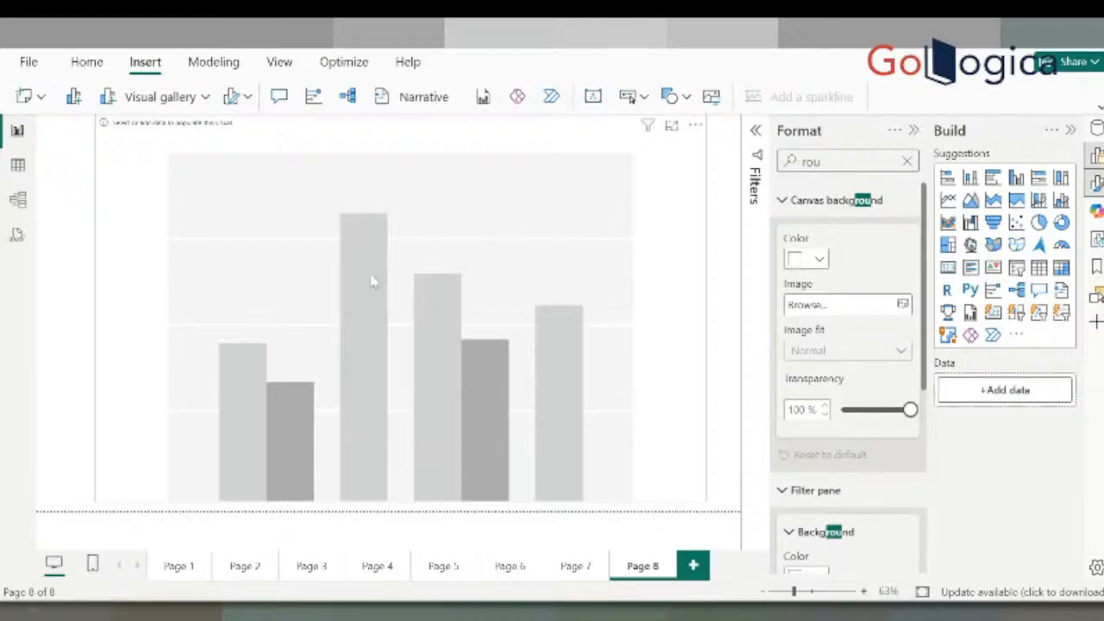
Add the Sales field to the column chart's Y-axis and inspect the resulting column's value
click(585, 209)
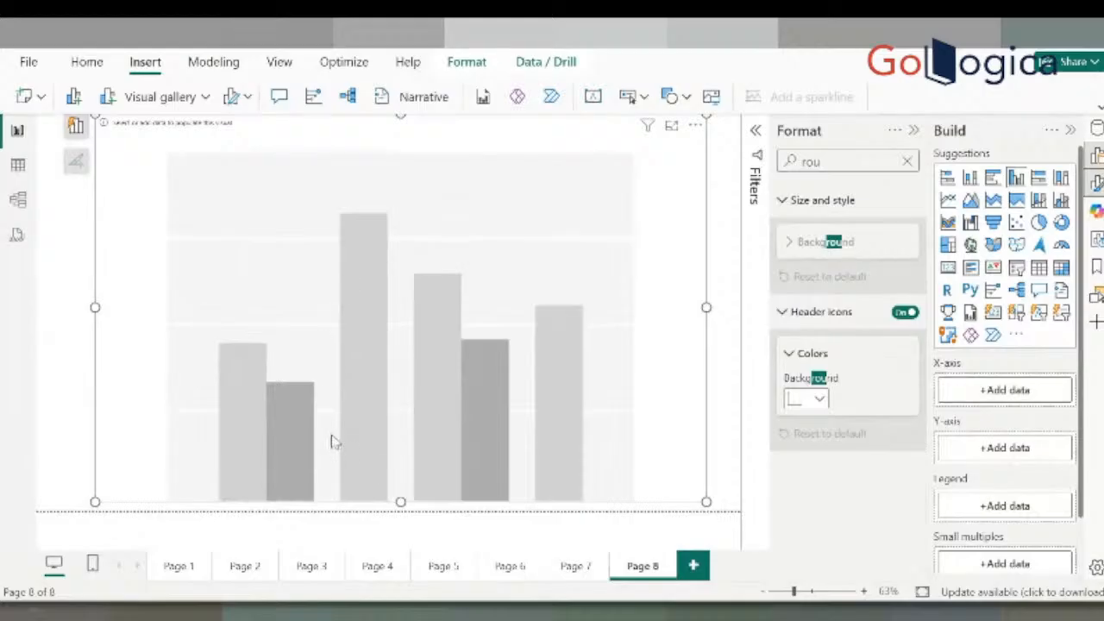
click(974, 459)
text(sa)
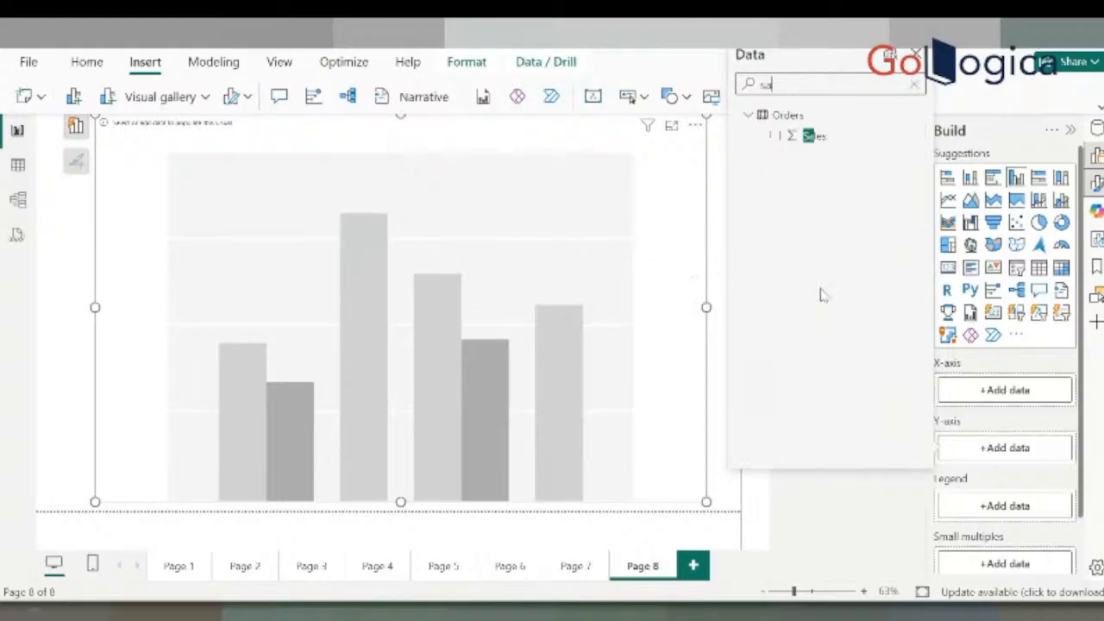
click(773, 135)
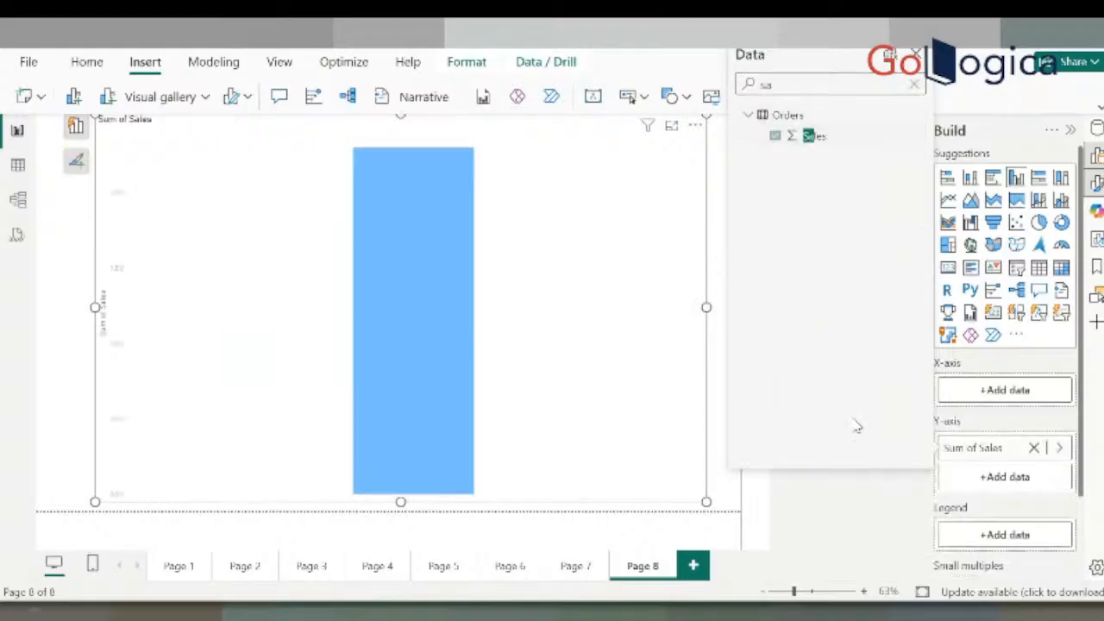
click(763, 508)
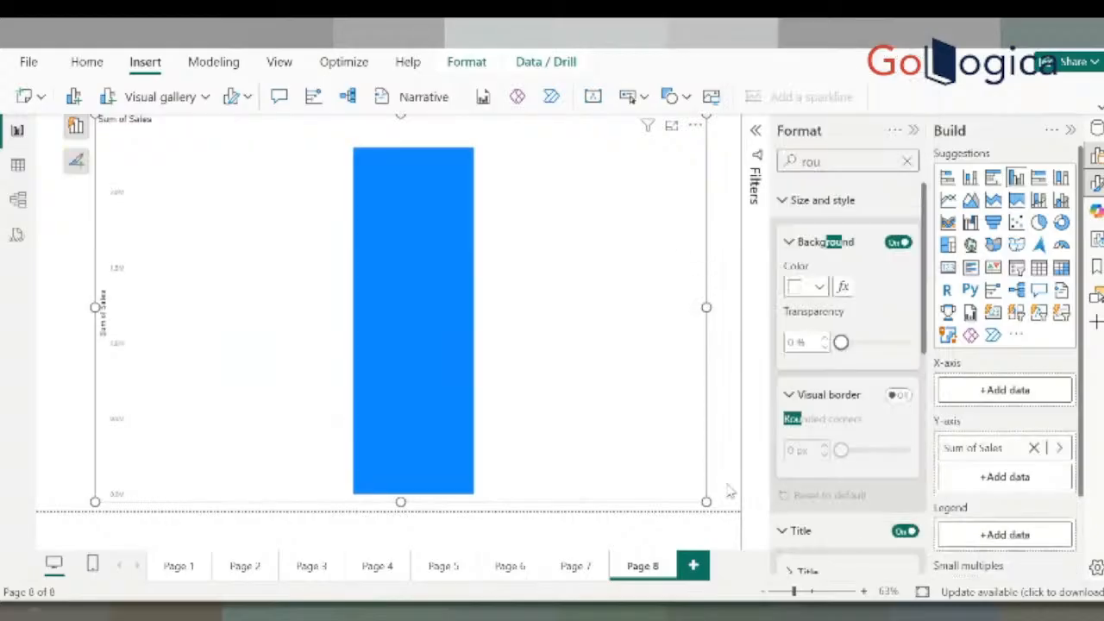
mouse_move(425, 274)
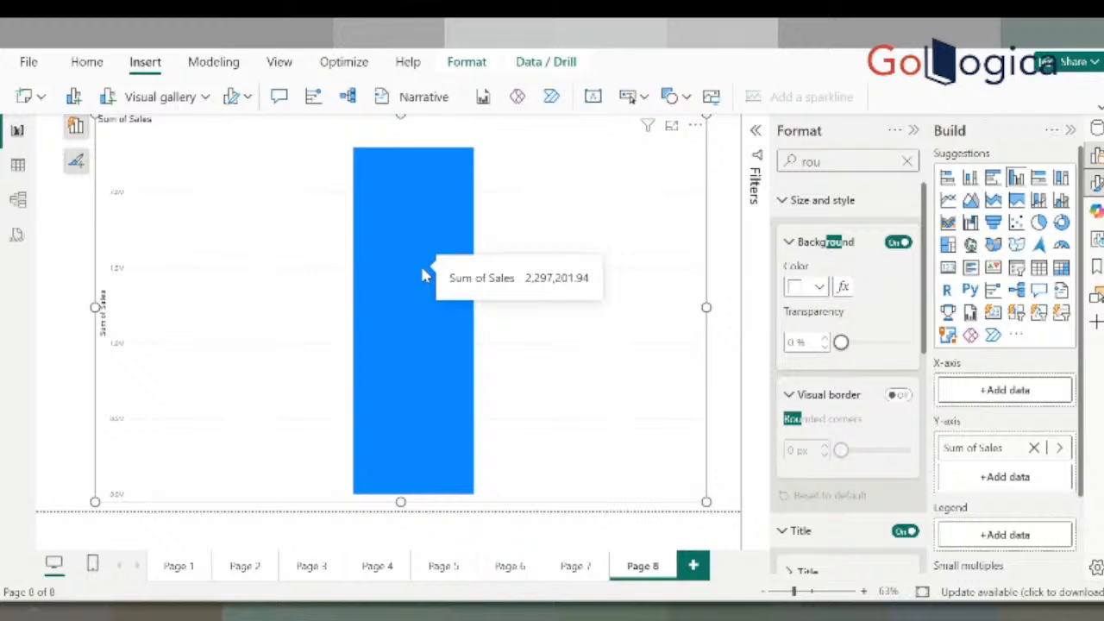
Add the Region field to the column chart's X-axis
click(977, 393)
text(region)
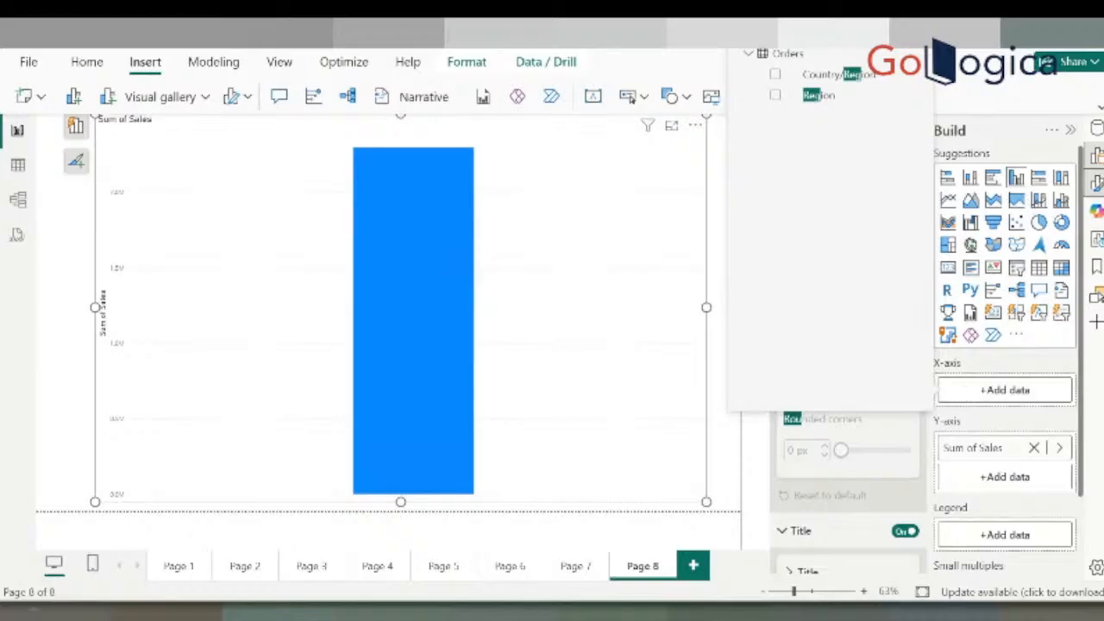
click(774, 96)
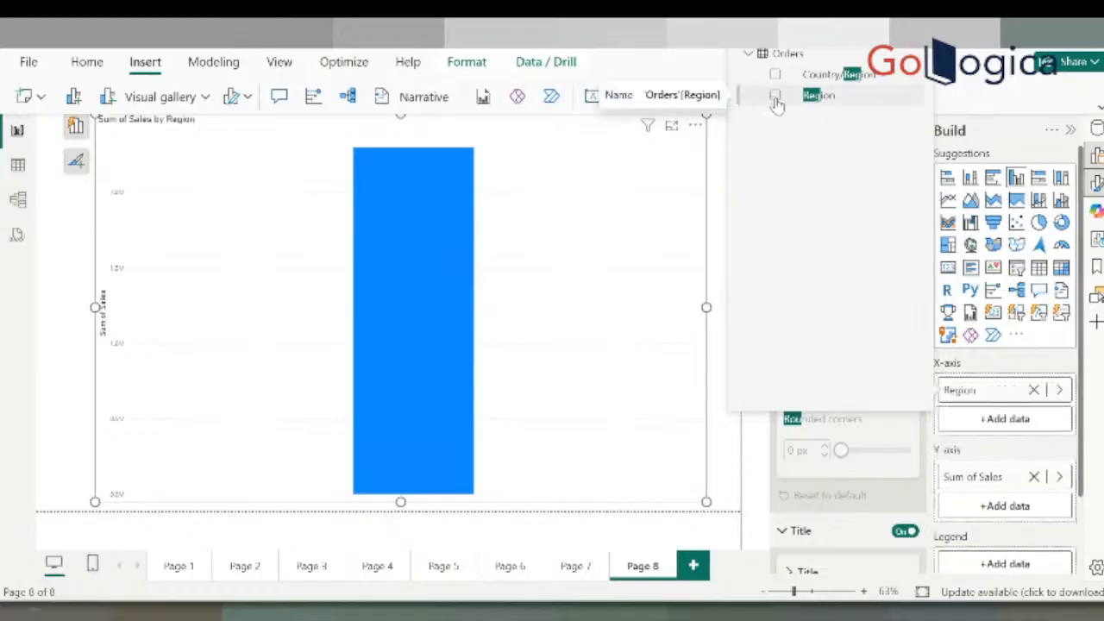
click(585, 202)
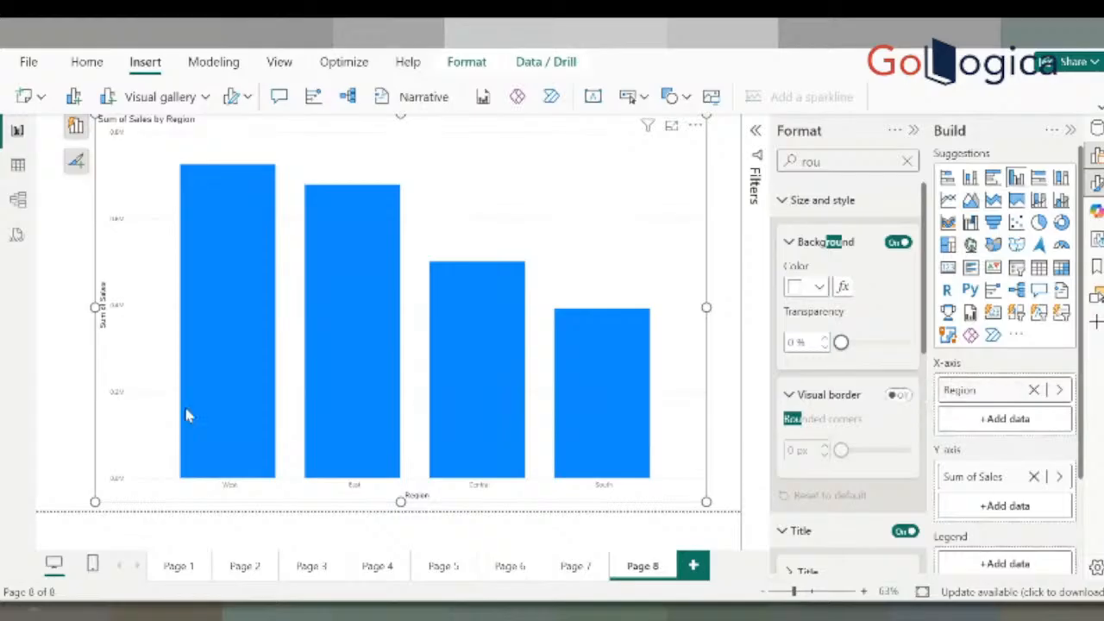
mouse_move(239, 278)
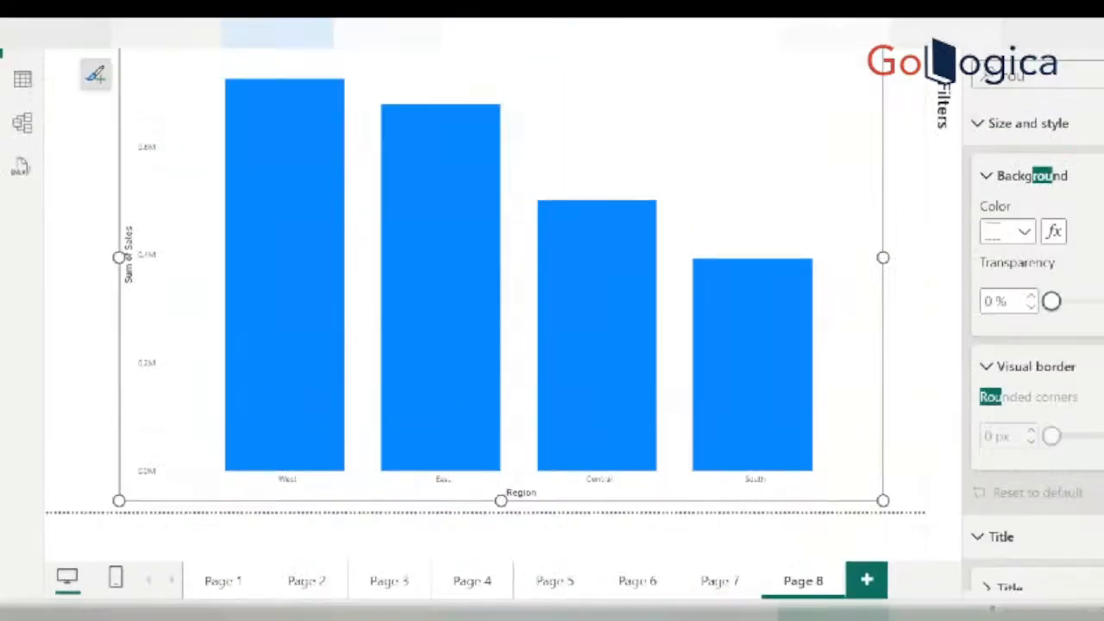
drag(160, 125, 115, 591)
drag(103, 173, 50, 291)
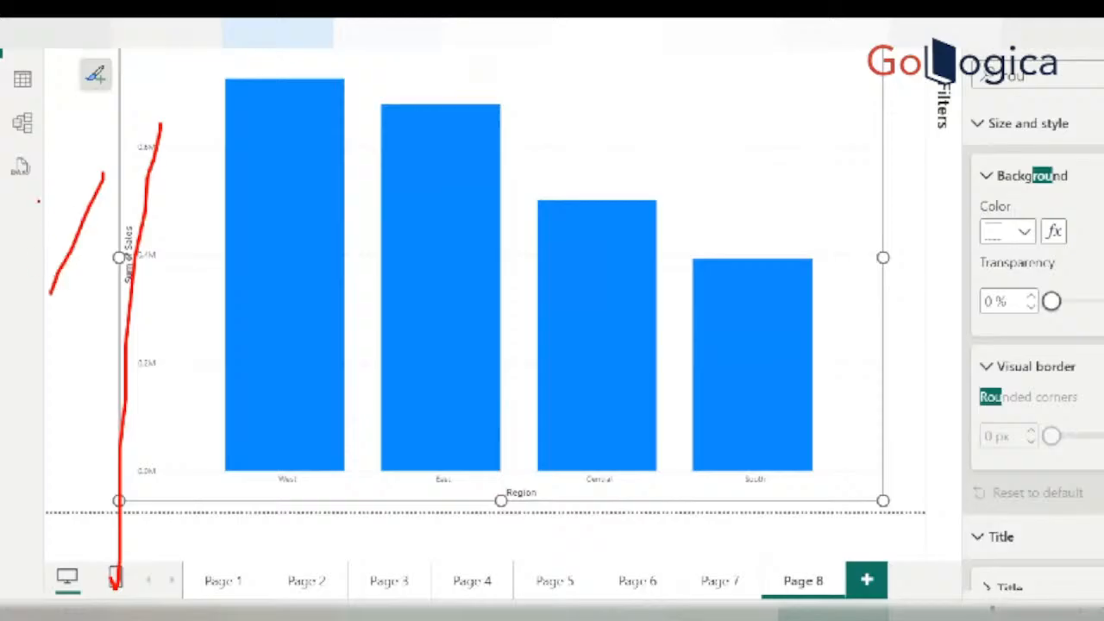
drag(36, 198, 62, 241)
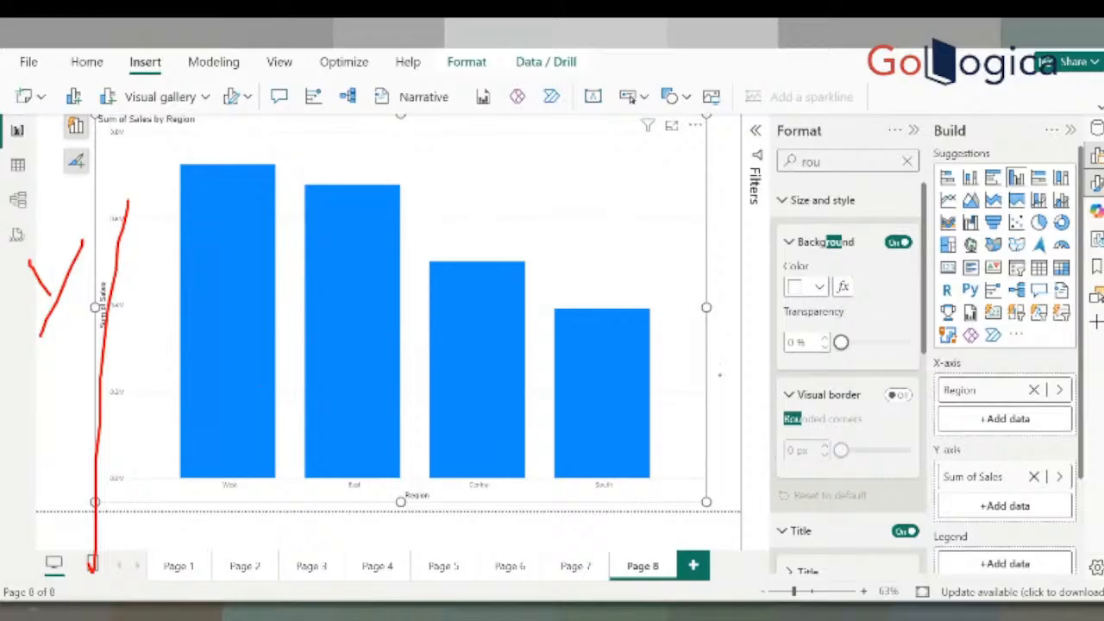
mouse_move(1000, 349)
mouse_down()
mouse_move(1007, 384)
mouse_move(1005, 348)
mouse_up()
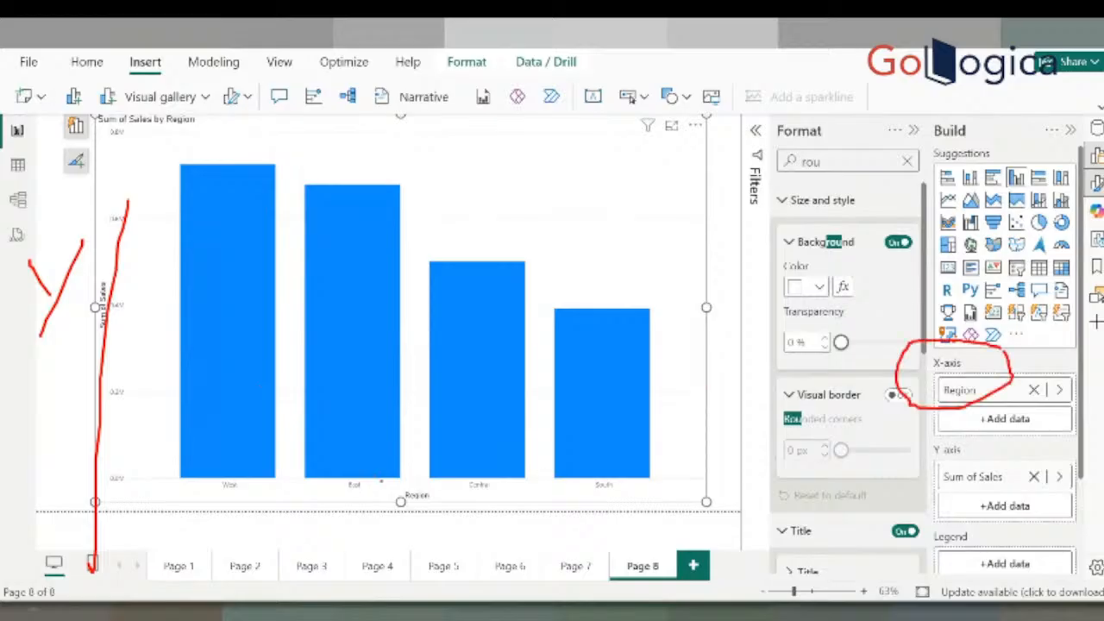
key(Escape)
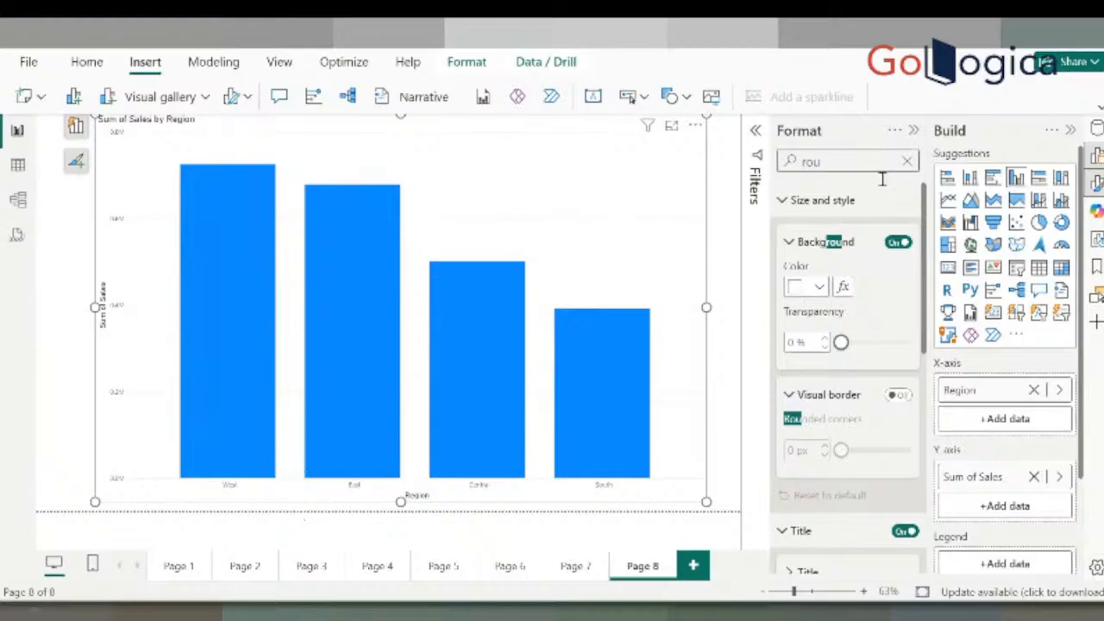
Clear the format search filter and turn on data labels for the Sum of Sales by Region column chart
click(837, 162)
key(BackSpace)
key(BackSpace)
key(BackSpace)
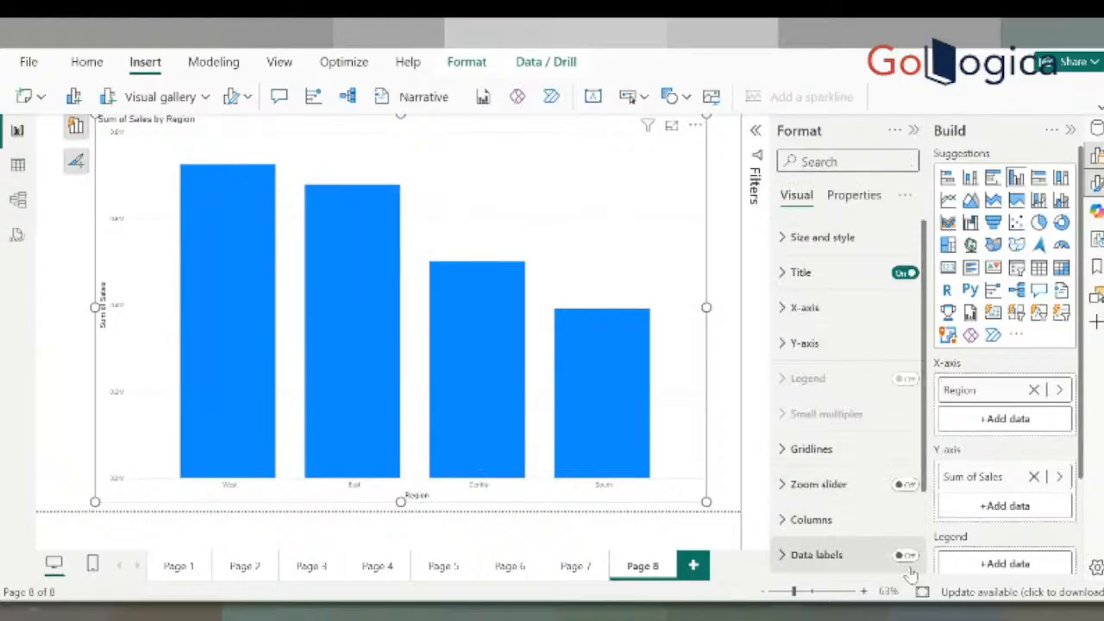
scroll(854, 513, down, 2)
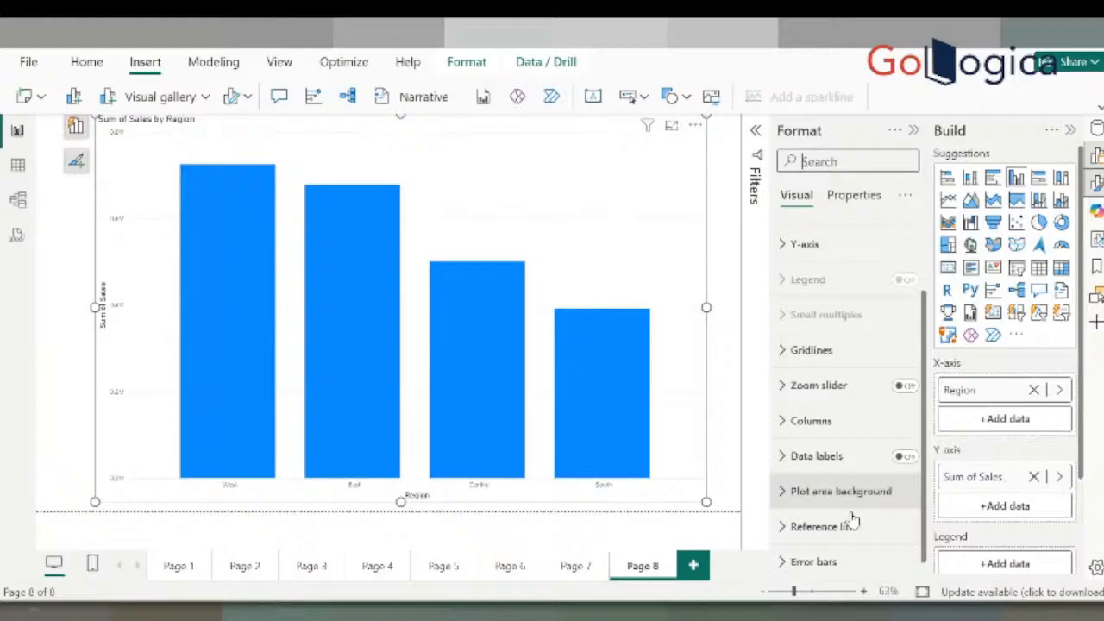
click(902, 451)
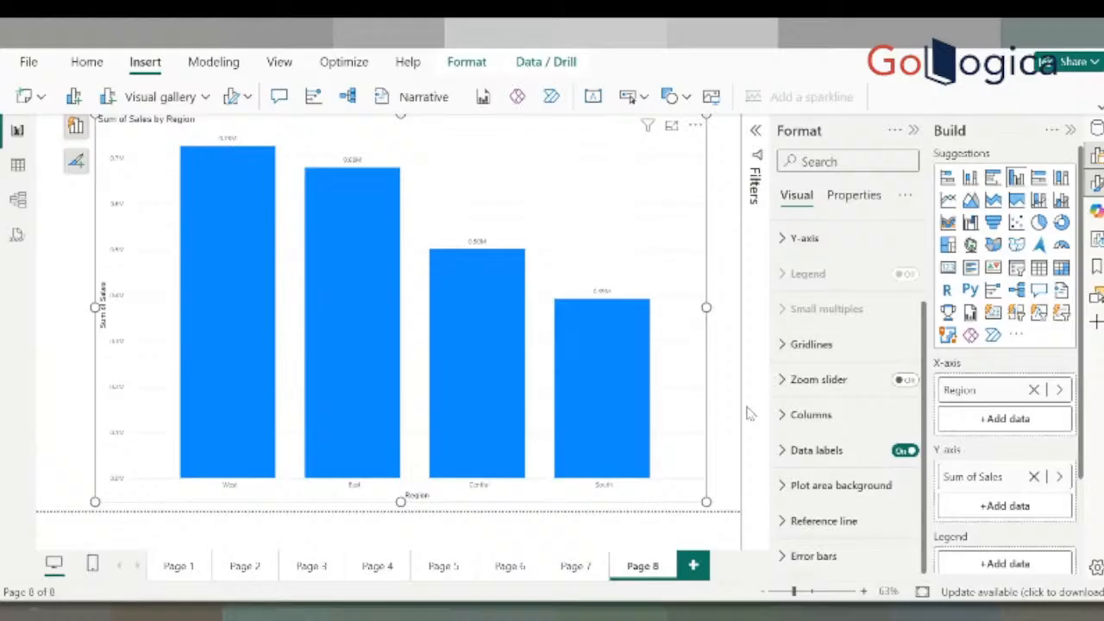
Set the data label values' font size to 12 and make them bold
click(800, 452)
scroll(802, 457, down, 2)
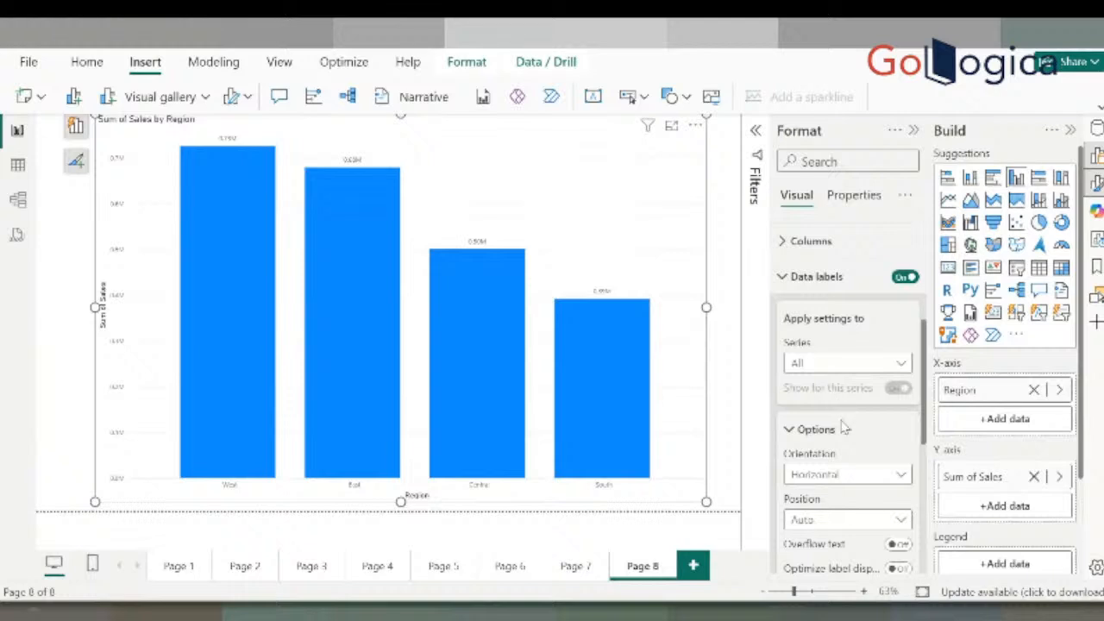
scroll(843, 465, down, 2)
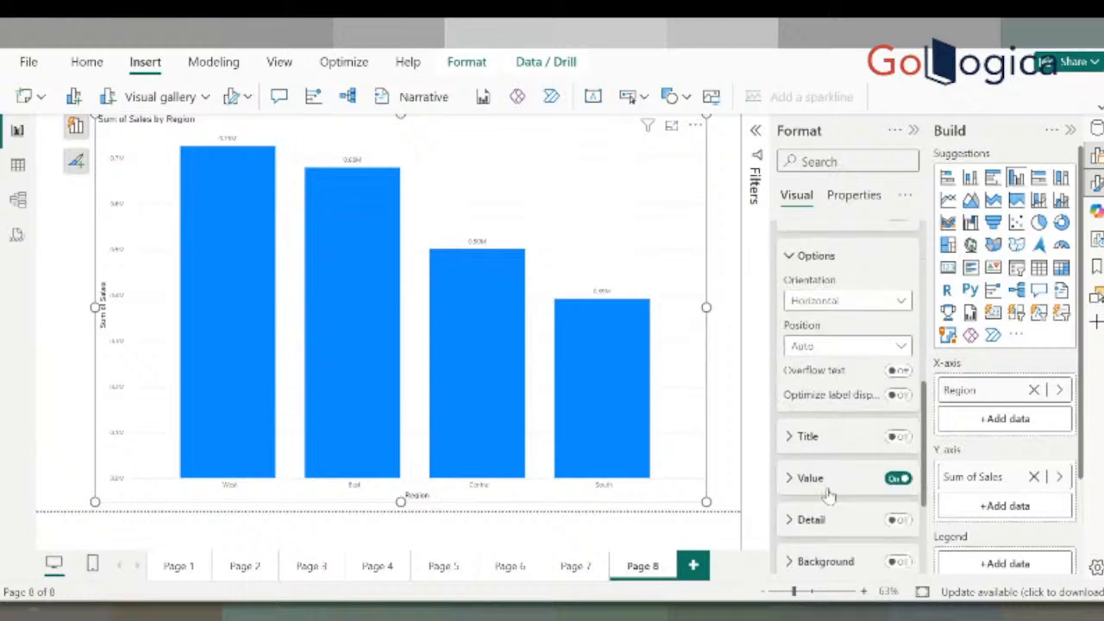
click(819, 483)
scroll(854, 470, down, 2)
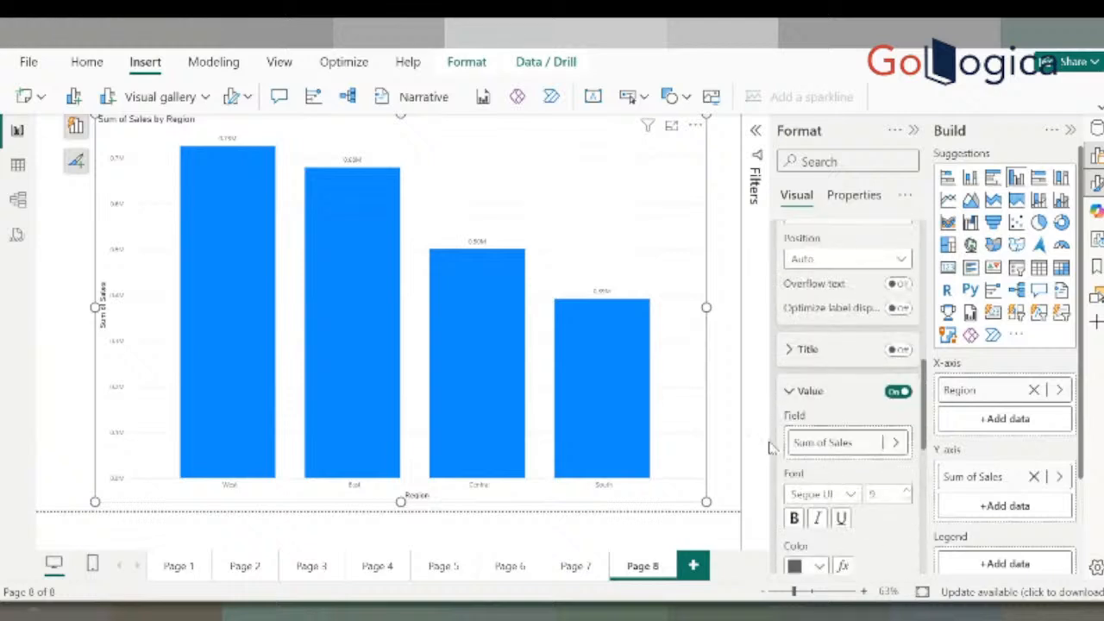
click(907, 403)
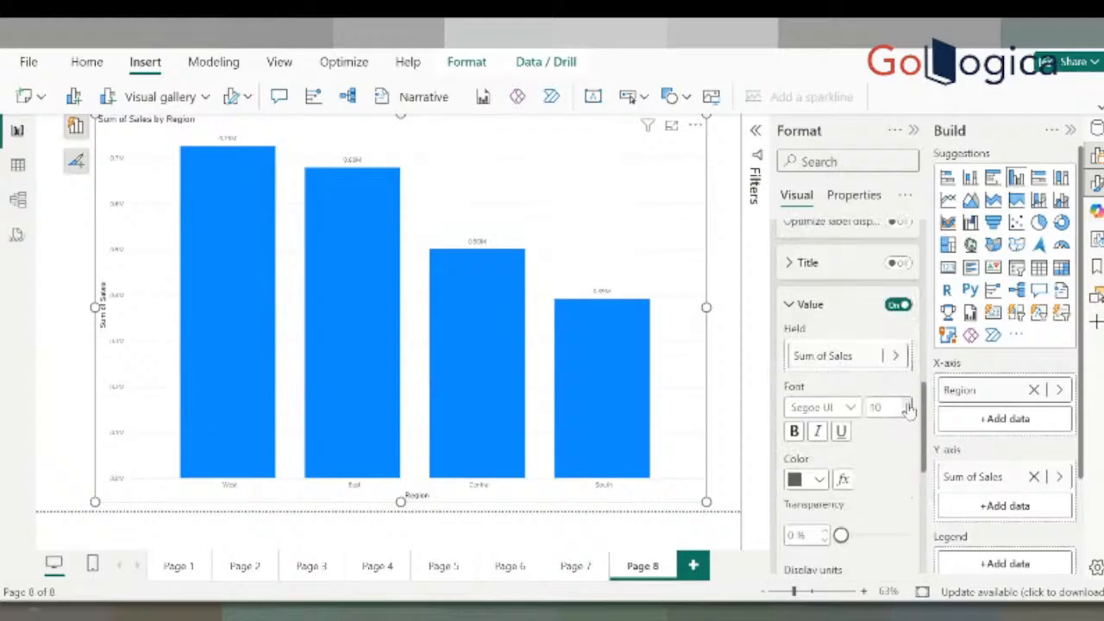
click(907, 403)
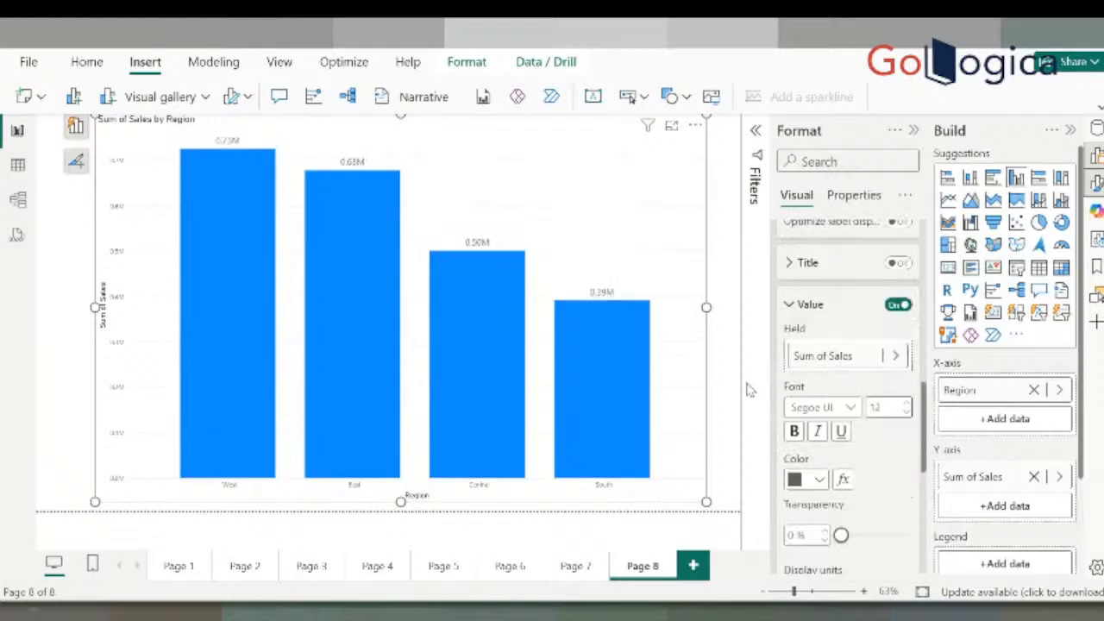
click(797, 434)
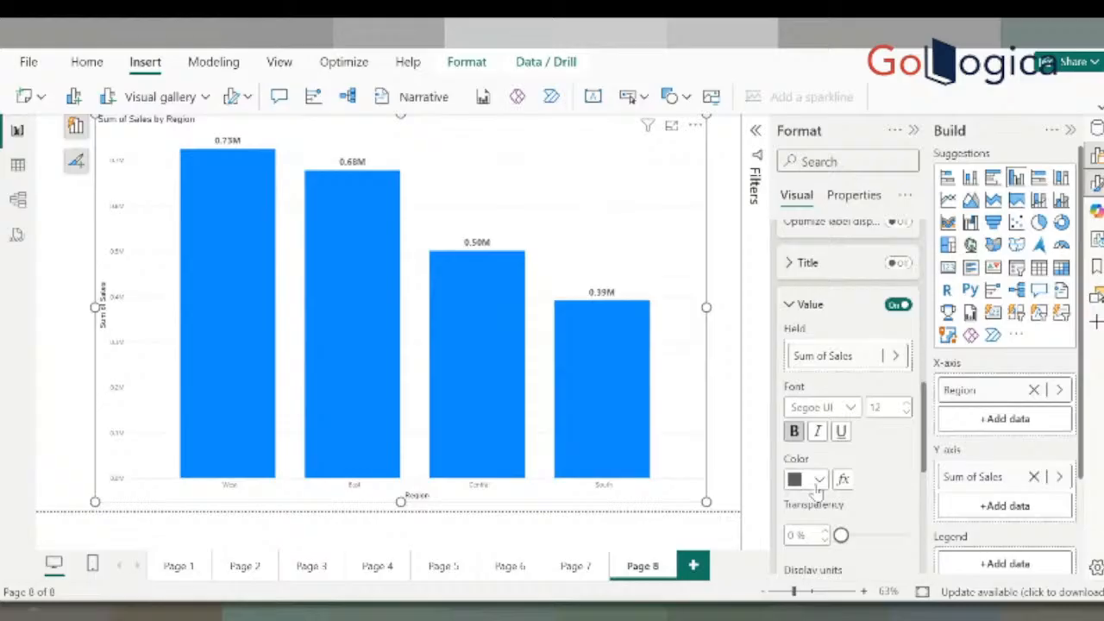
Try 20% transparency on the data label values and return it to 0%
scroll(819, 490, down, 2)
drag(840, 449, 852, 448)
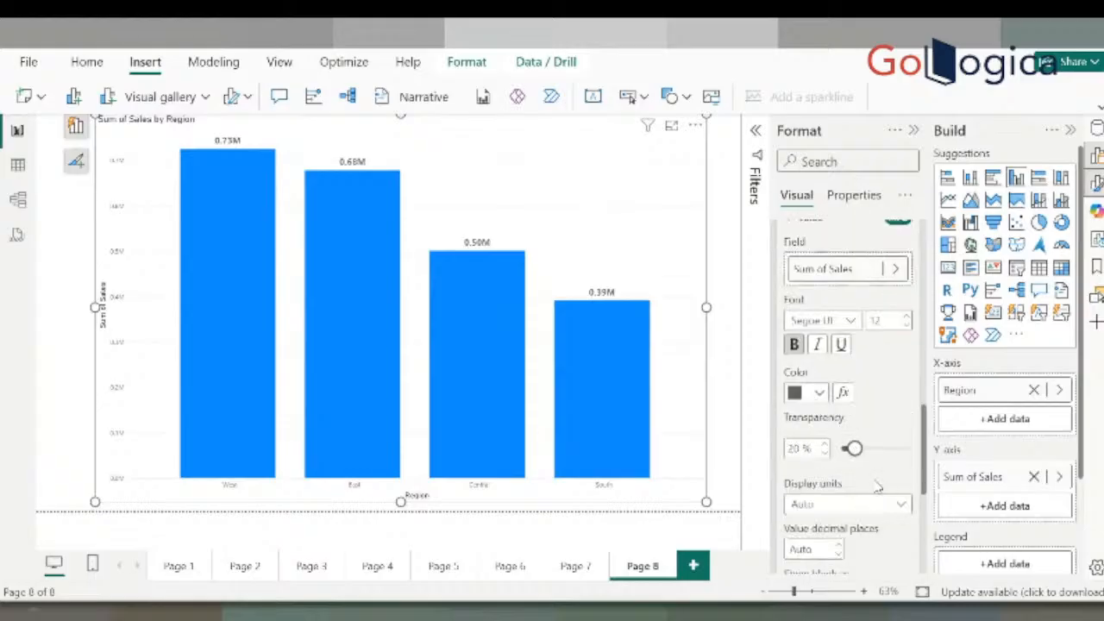
drag(854, 450, 841, 449)
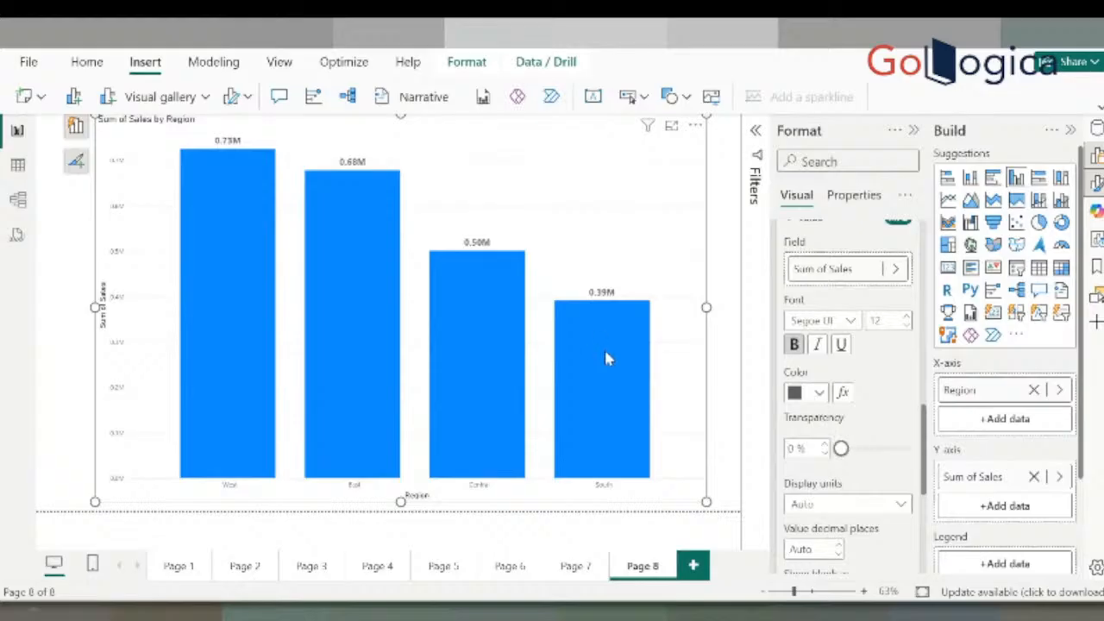
Set the data label values' color to red and their transparency to 88%
scroll(797, 394, down, 2)
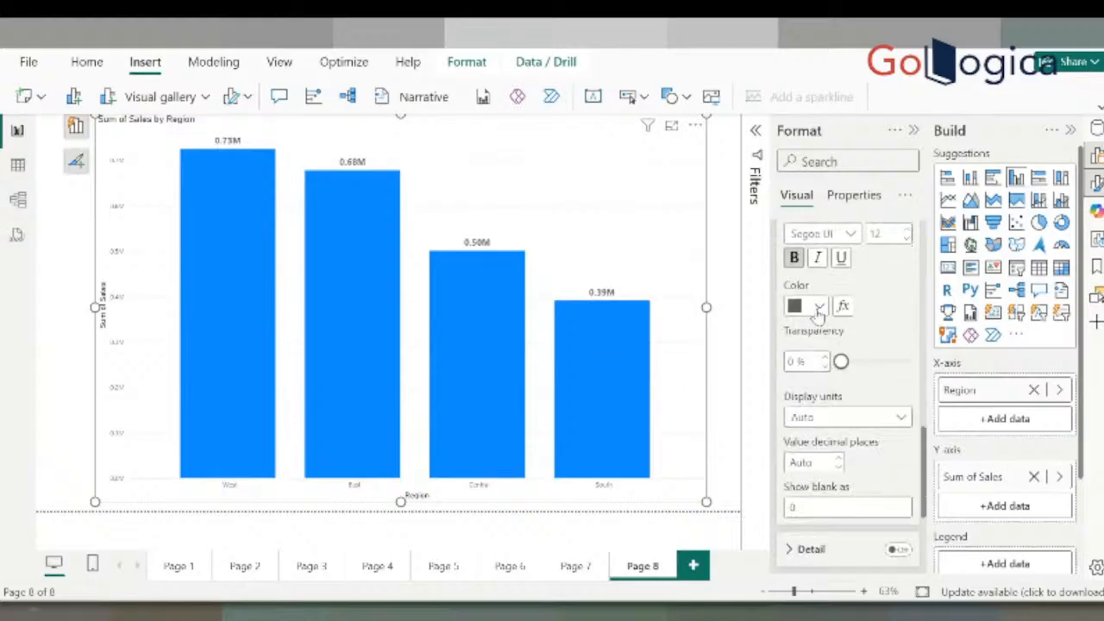
click(795, 307)
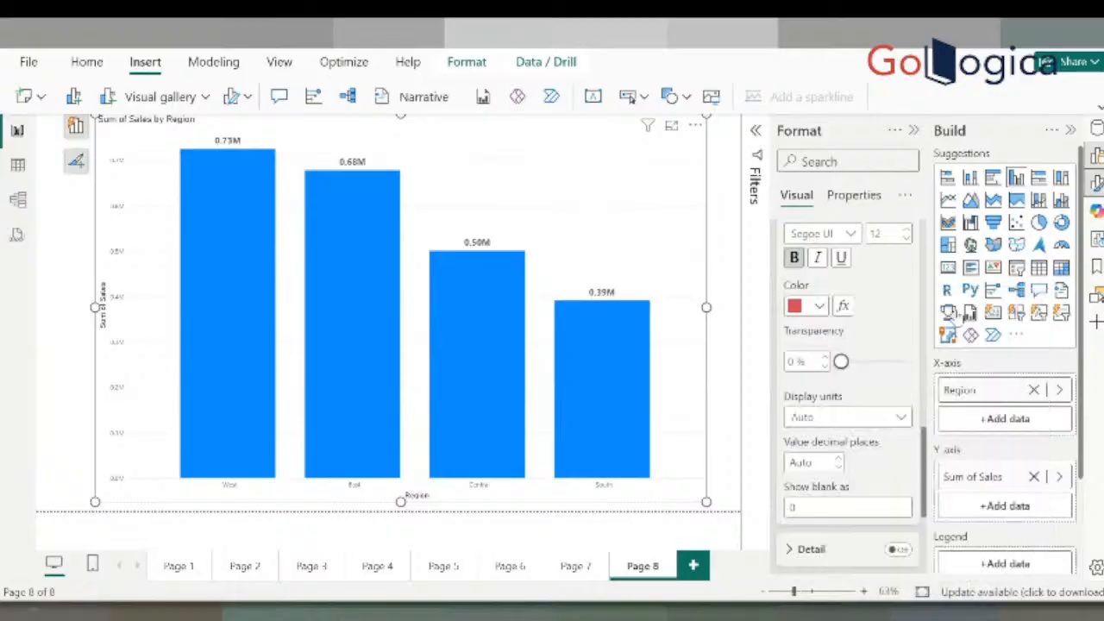
click(1024, 337)
click(901, 362)
Turn on the data labels' background and set the value transparency to 0%
scroll(871, 431, down, 4)
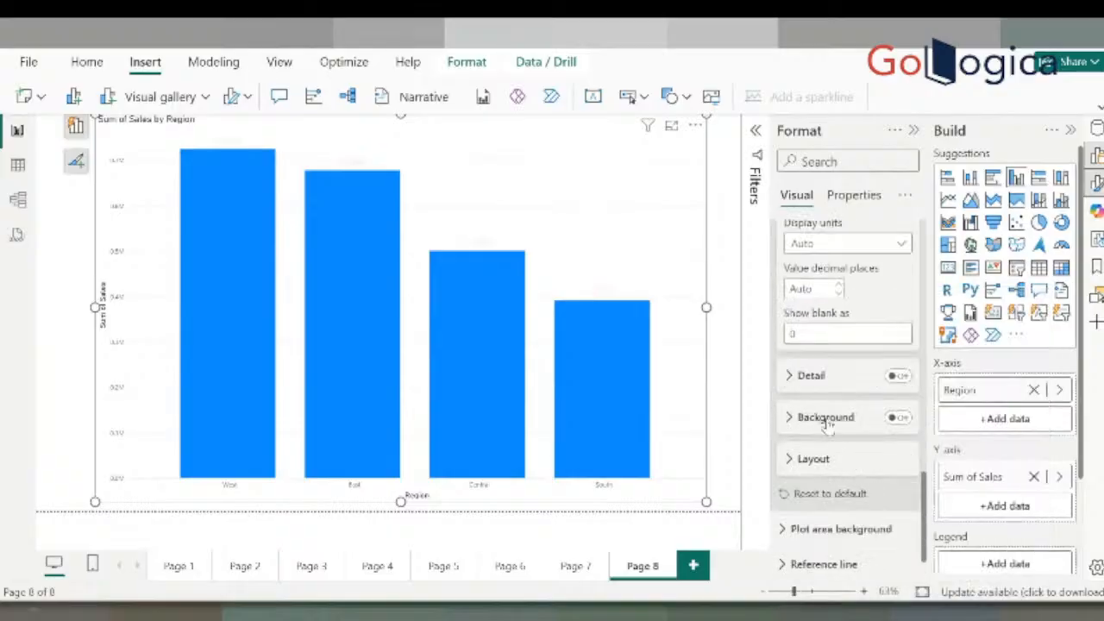
click(899, 421)
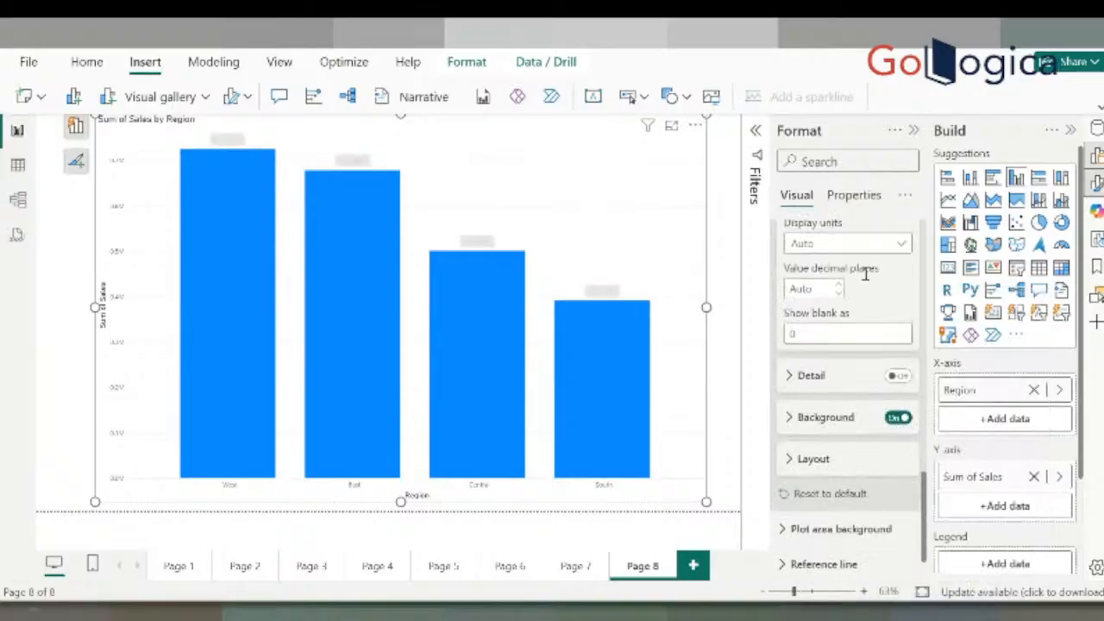
scroll(841, 343, up, 4)
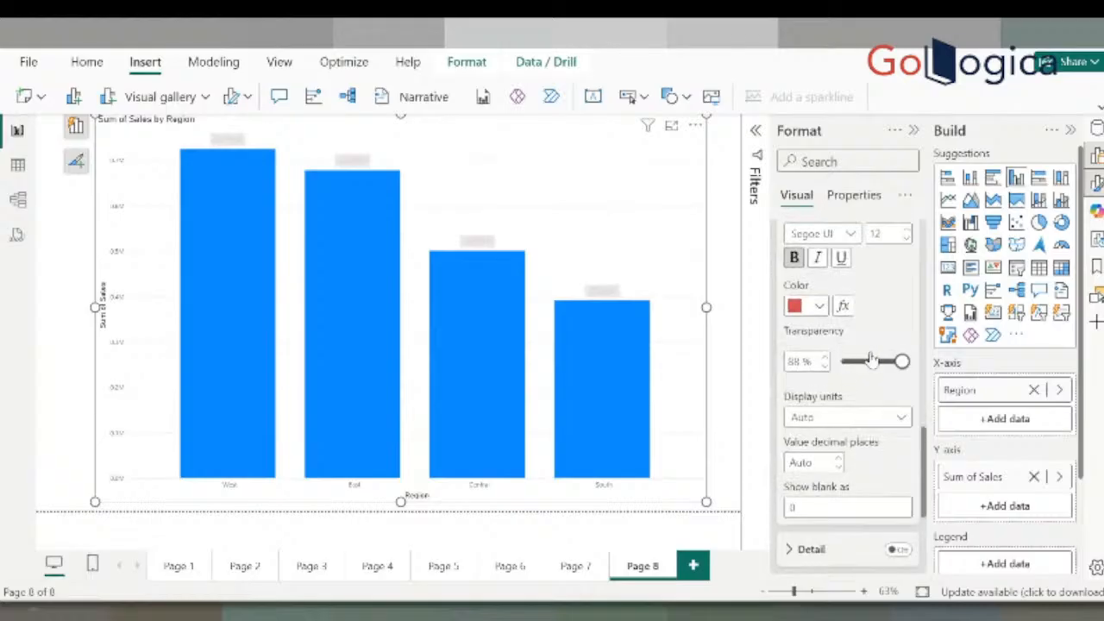
drag(860, 365, 841, 361)
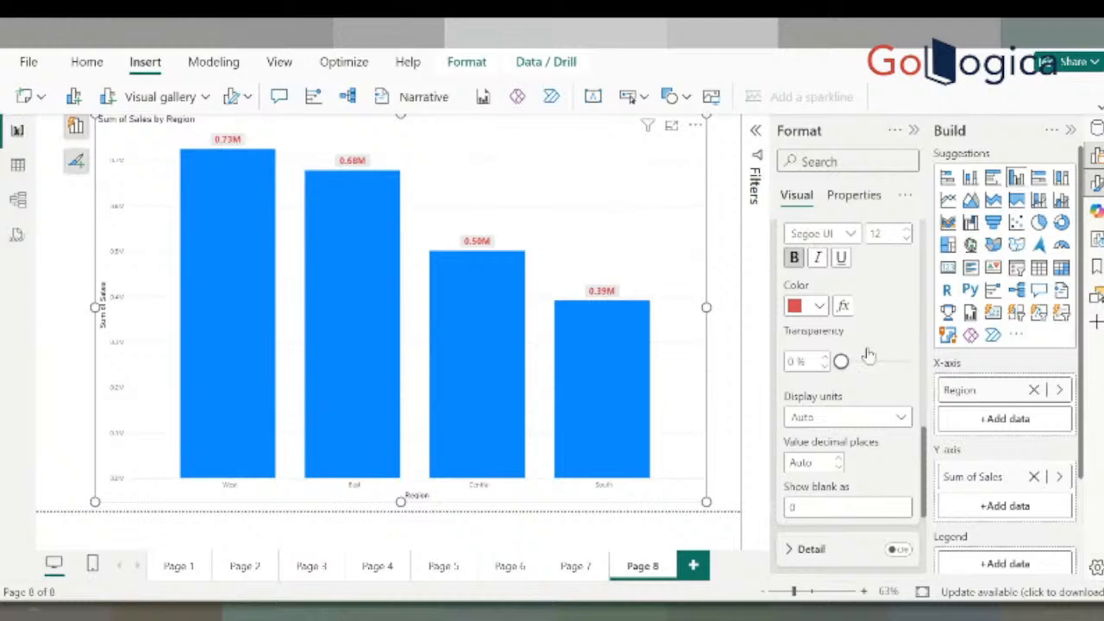
Examine the data labels' value settings, including font, display units, decimal places and blank handling
scroll(874, 343, down, 5)
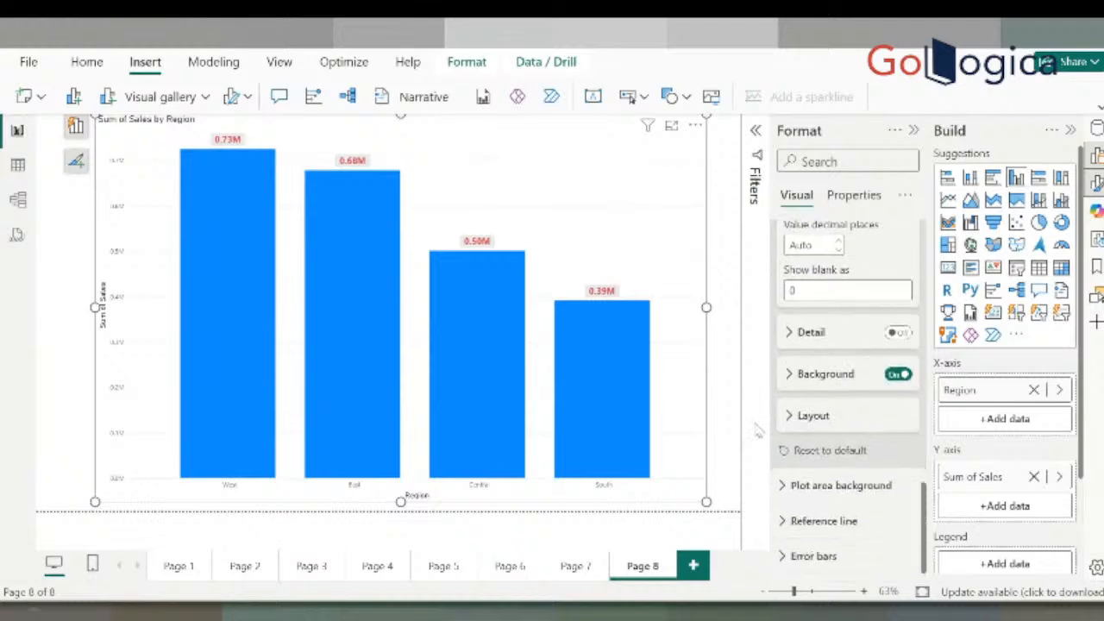
scroll(821, 425, up, 2)
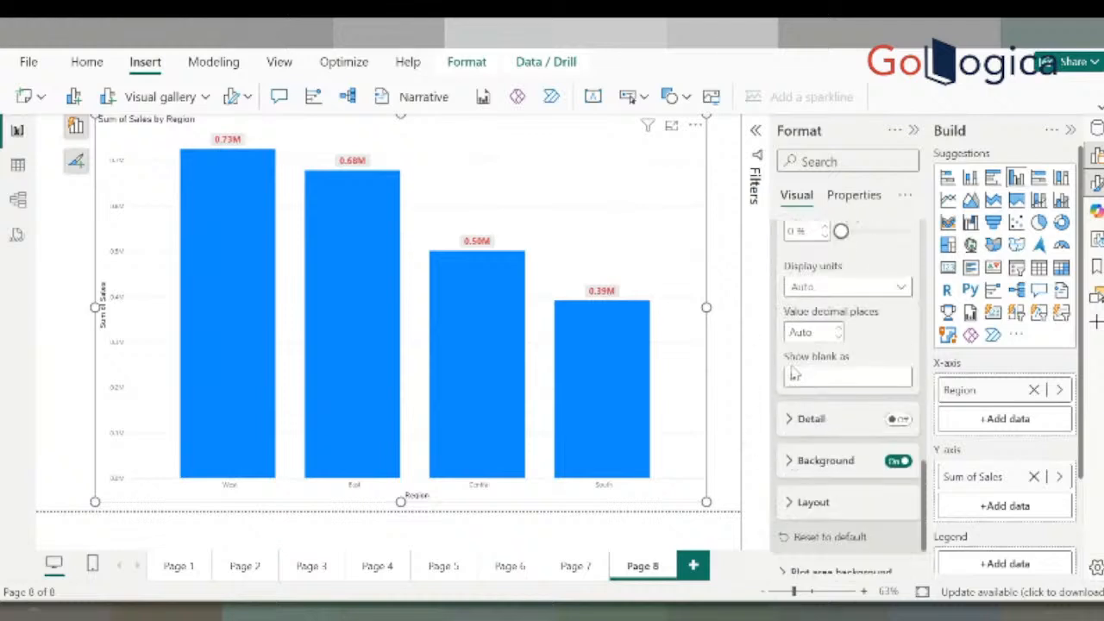
scroll(849, 345, up, 2)
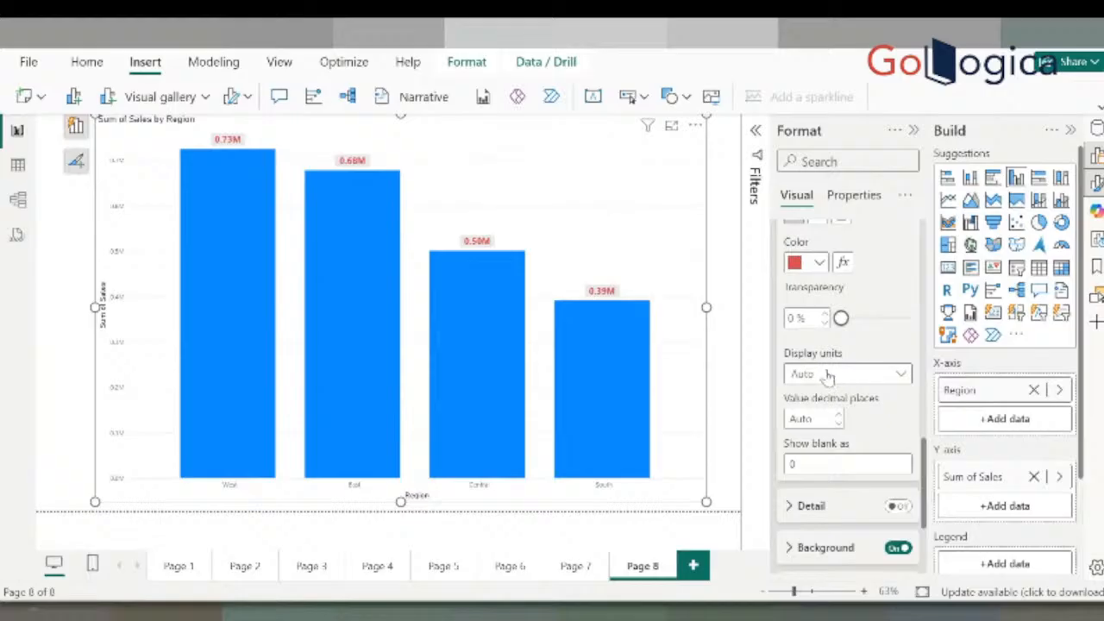
scroll(841, 380, up, 4)
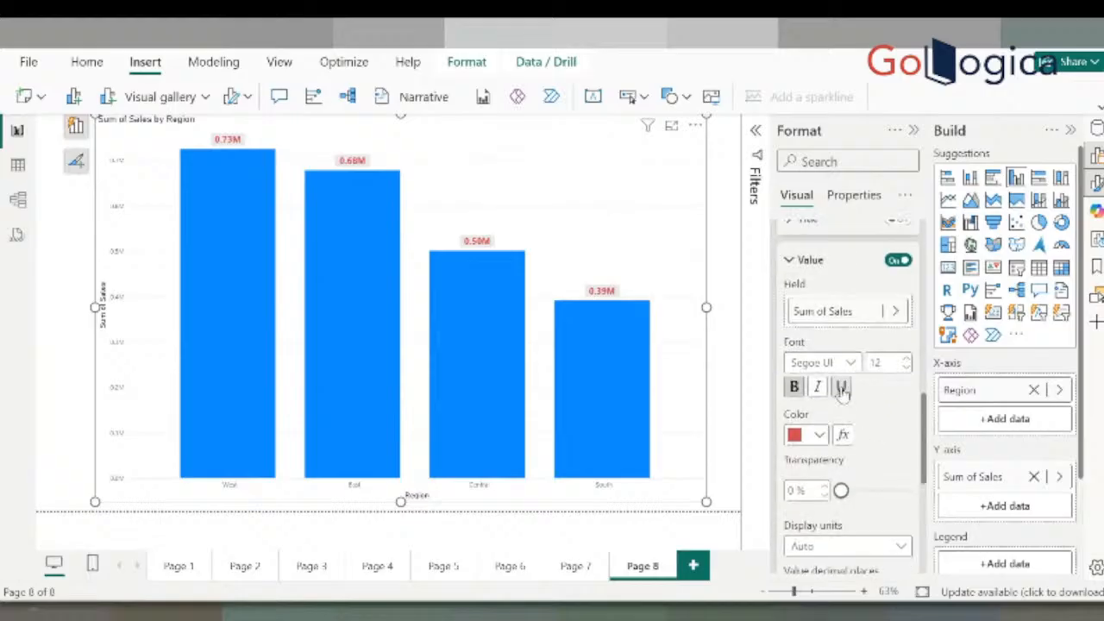
scroll(841, 423, down, 3)
scroll(819, 435, up, 5)
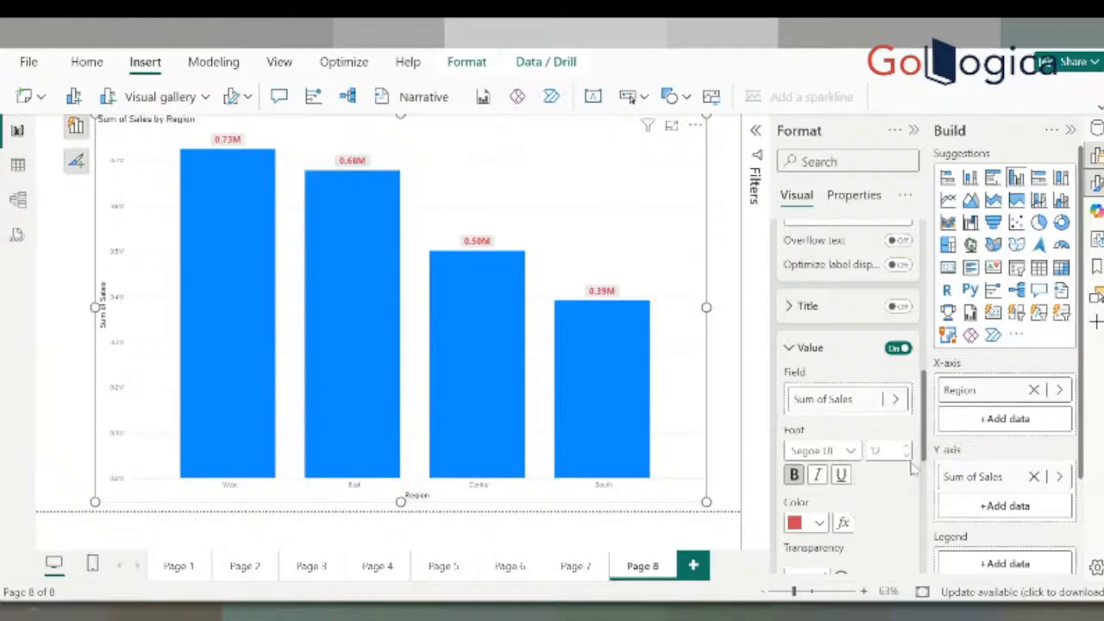
scroll(871, 361, up, 2)
scroll(832, 373, down, 3)
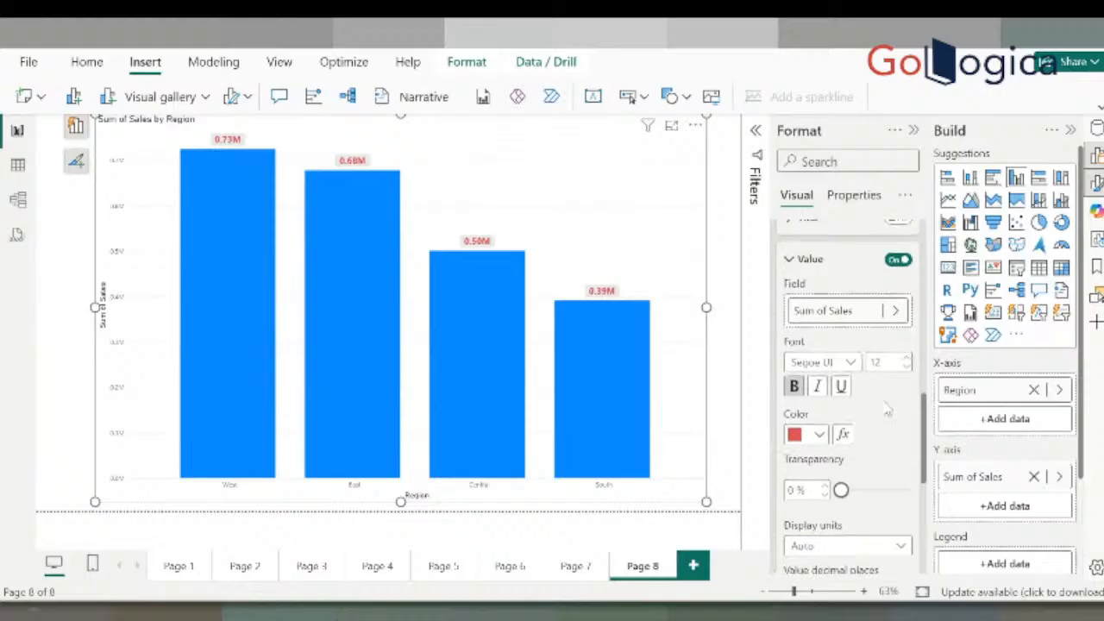
scroll(841, 388, down, 4)
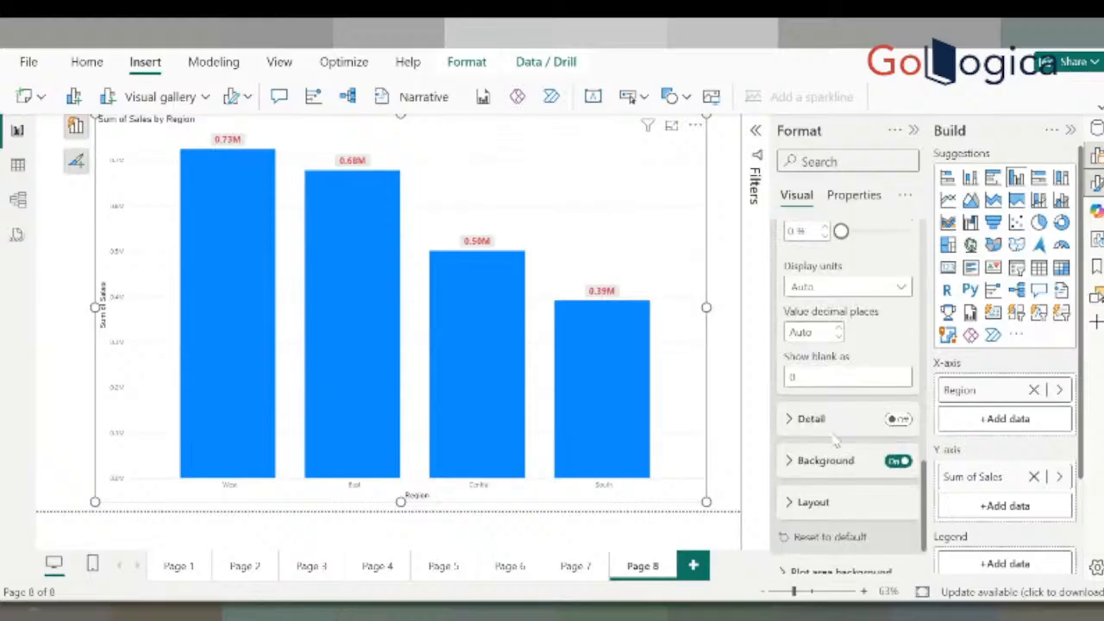
Review the data labels' Detail and Layout options, collapse the Data labels settings, and return to the axis settings
click(811, 420)
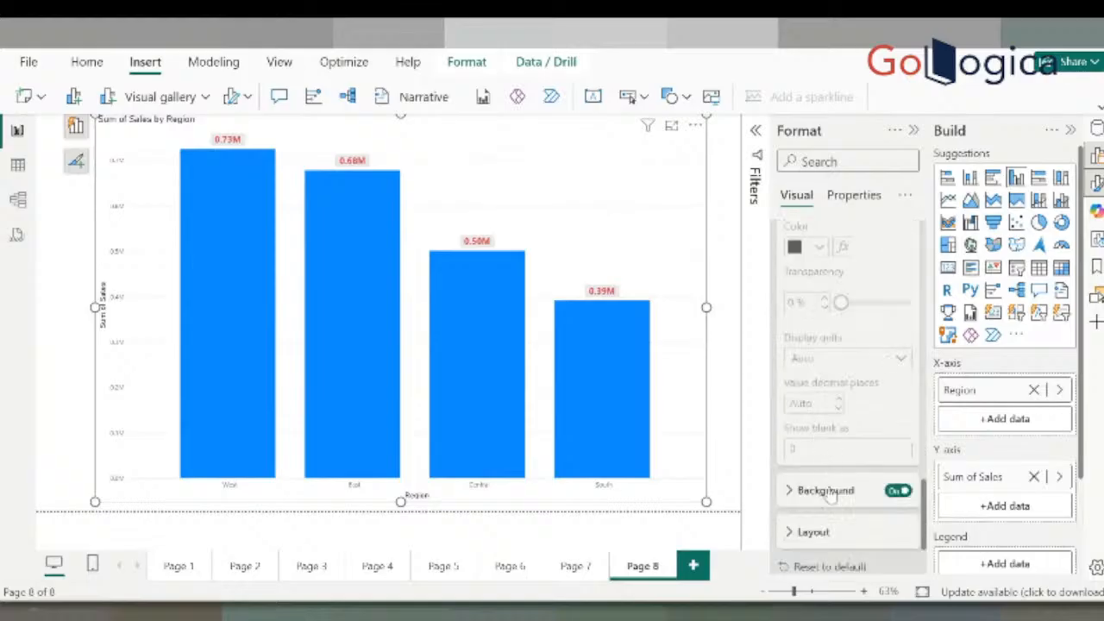
click(821, 533)
scroll(817, 517, down, 2)
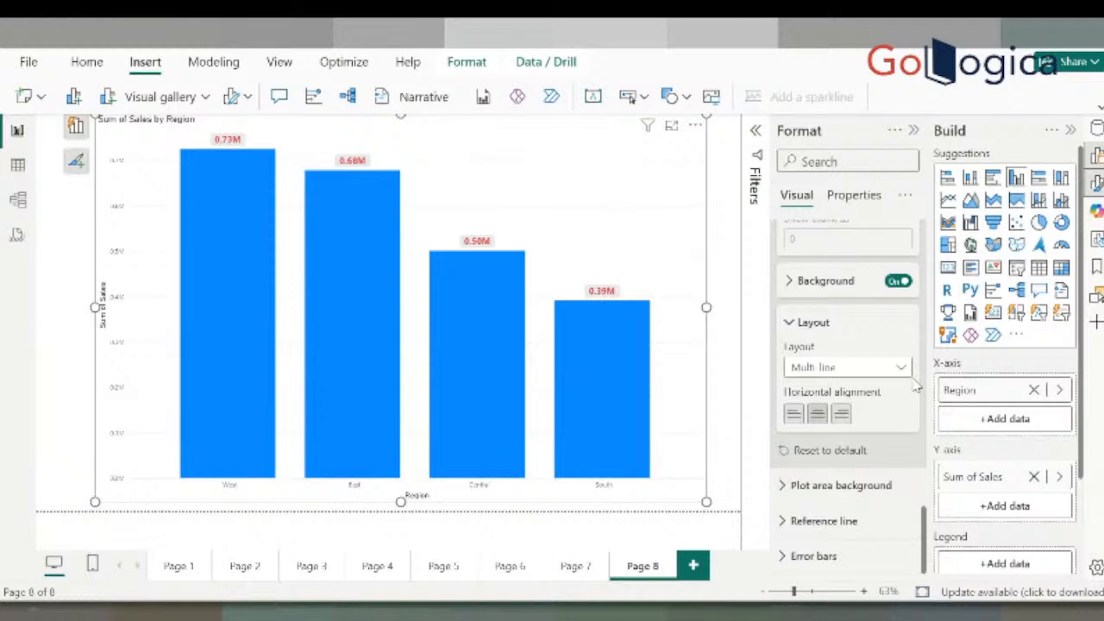
scroll(810, 369, up, 6)
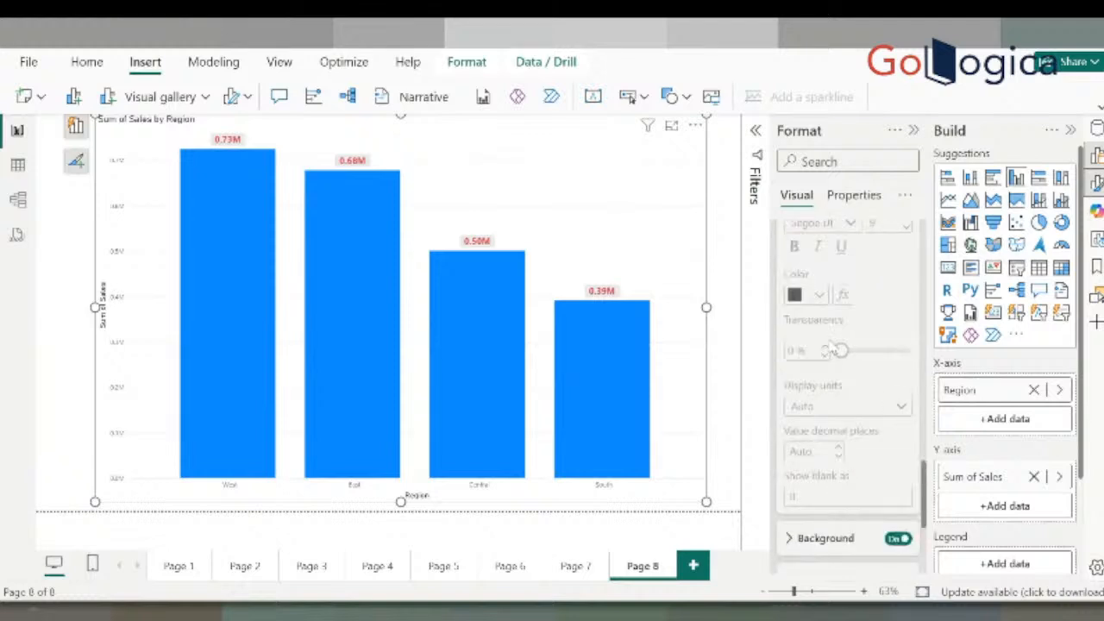
scroll(794, 319, up, 3)
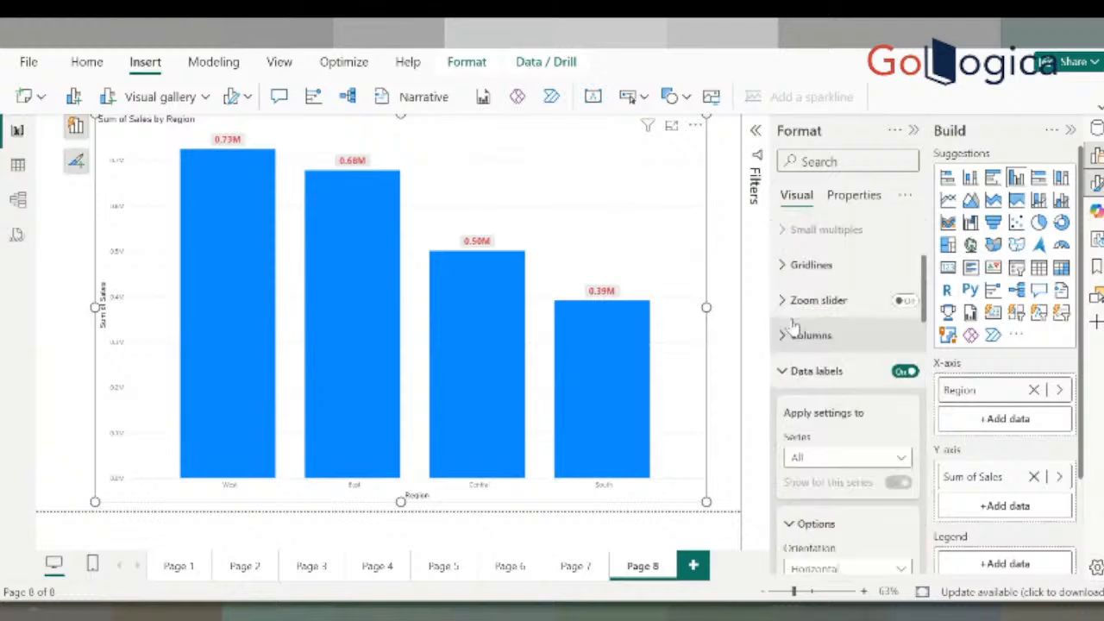
click(792, 369)
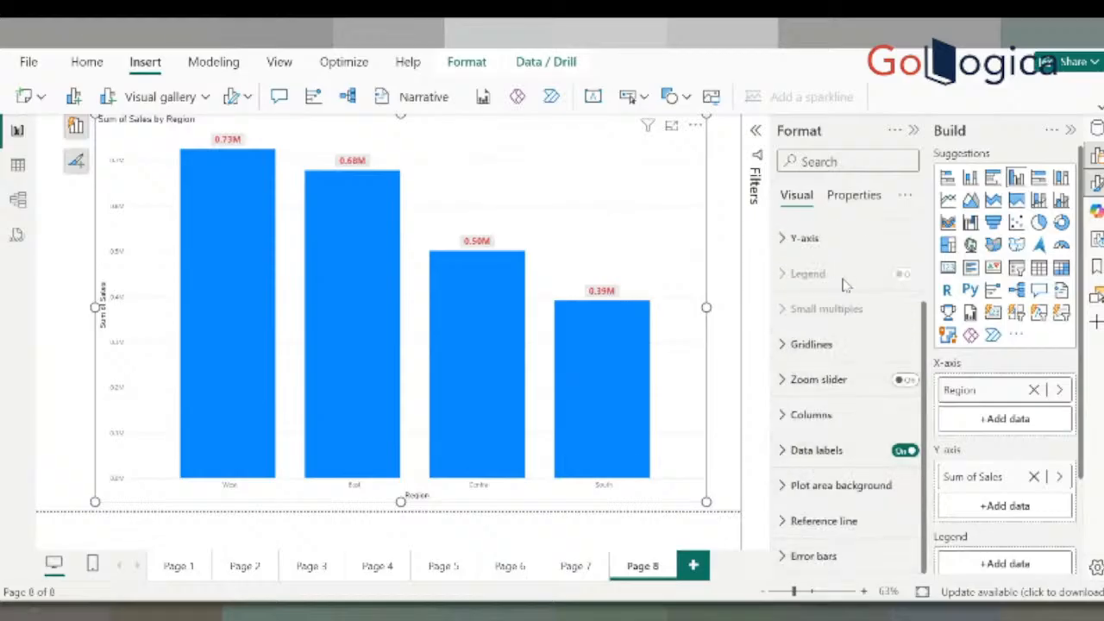
scroll(834, 315, up, 3)
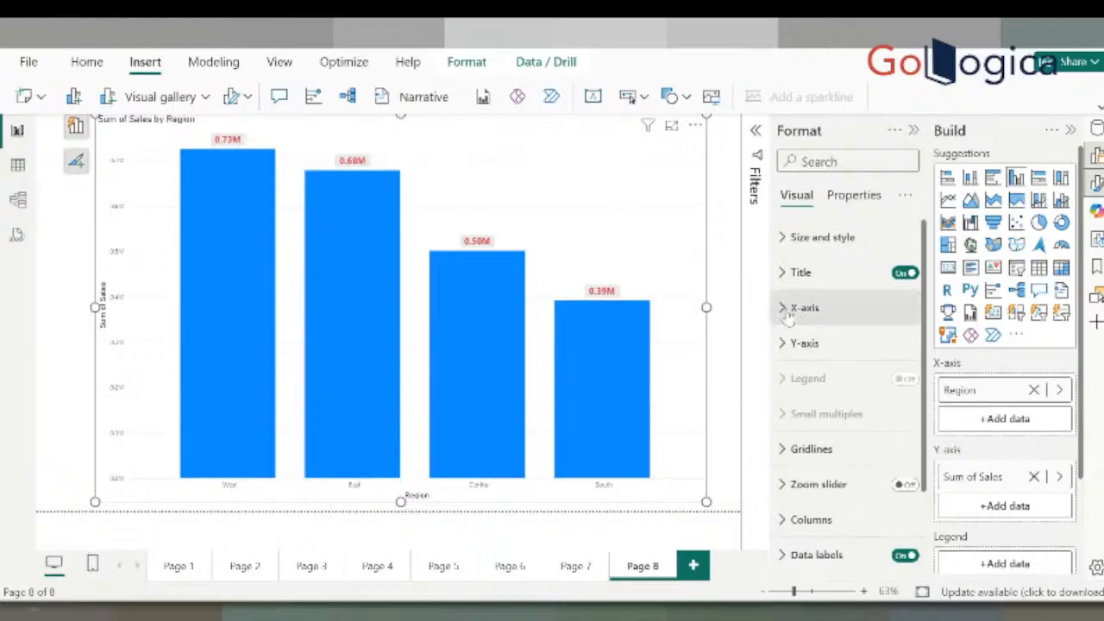
Set the font size of the chart's X-axis values to 14
click(786, 308)
scroll(844, 421, down, 1)
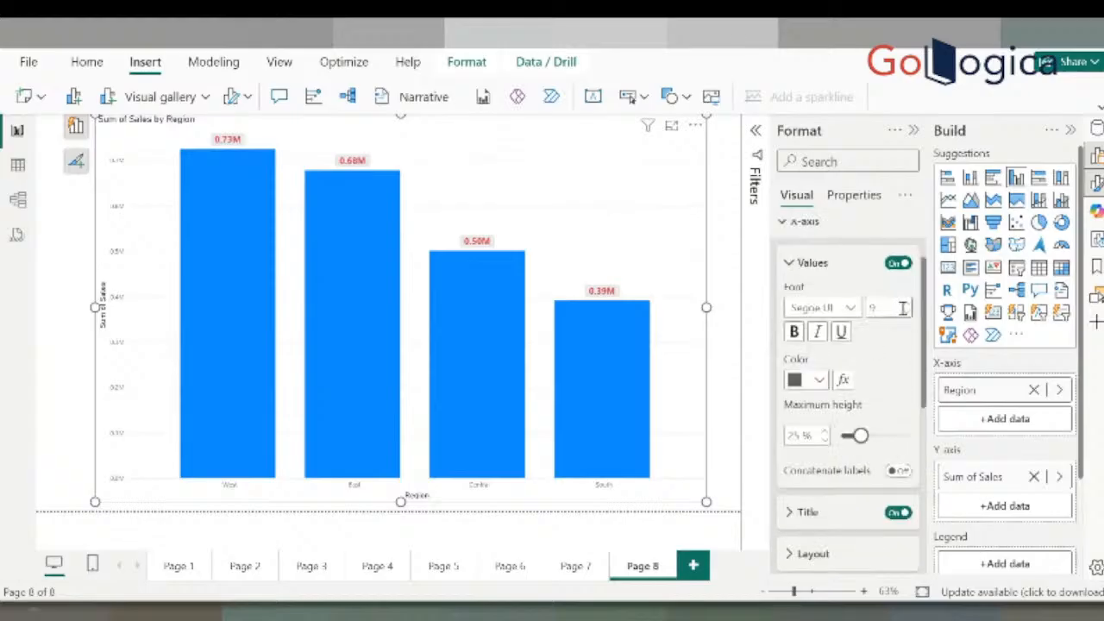
click(906, 303)
click(906, 304)
click(905, 304)
click(905, 304)
click(905, 303)
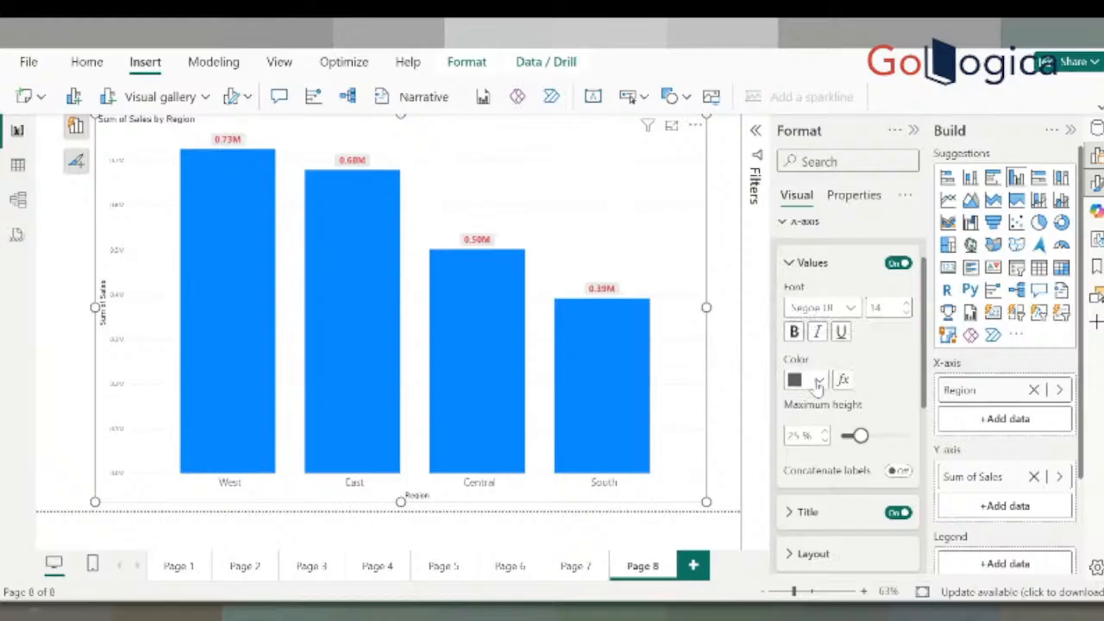
Color the X-axis values orange from the theme colors and make them bold
click(818, 380)
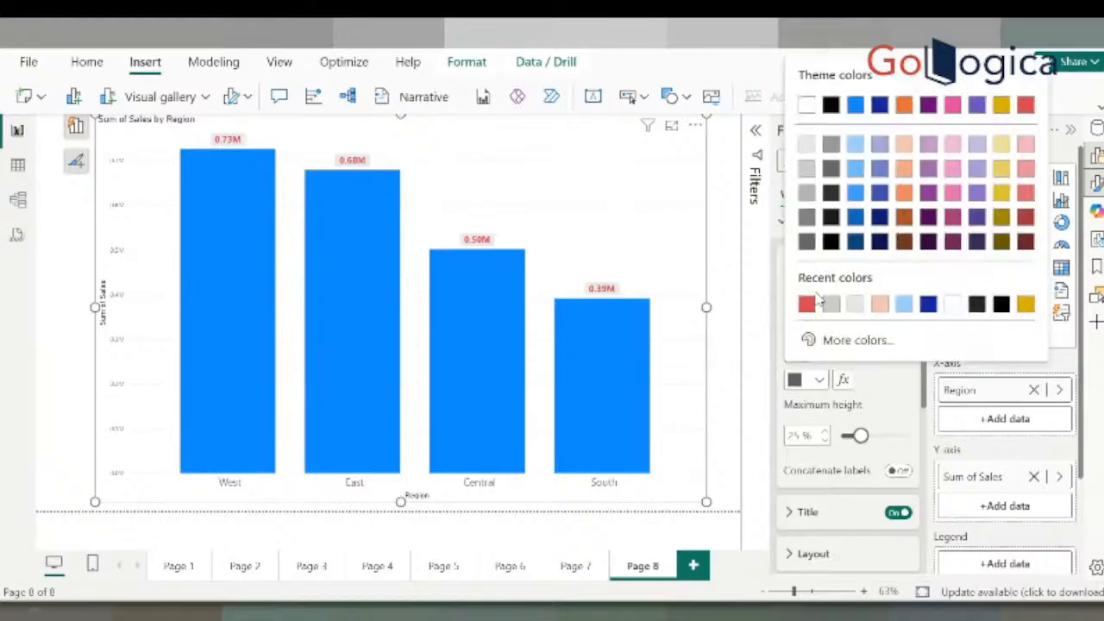
click(880, 105)
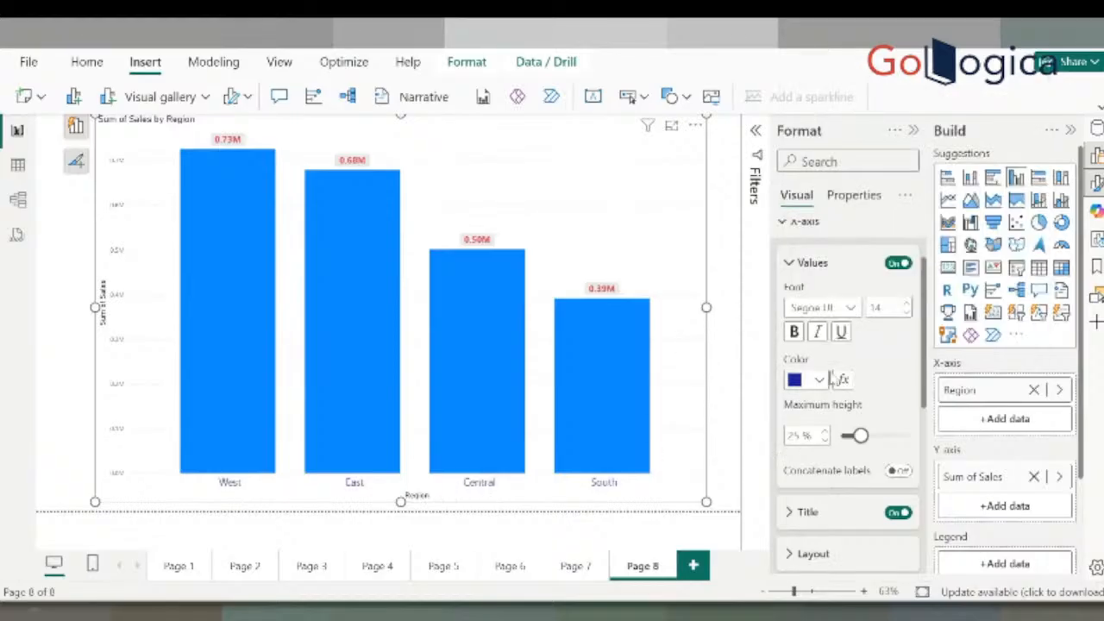
click(817, 381)
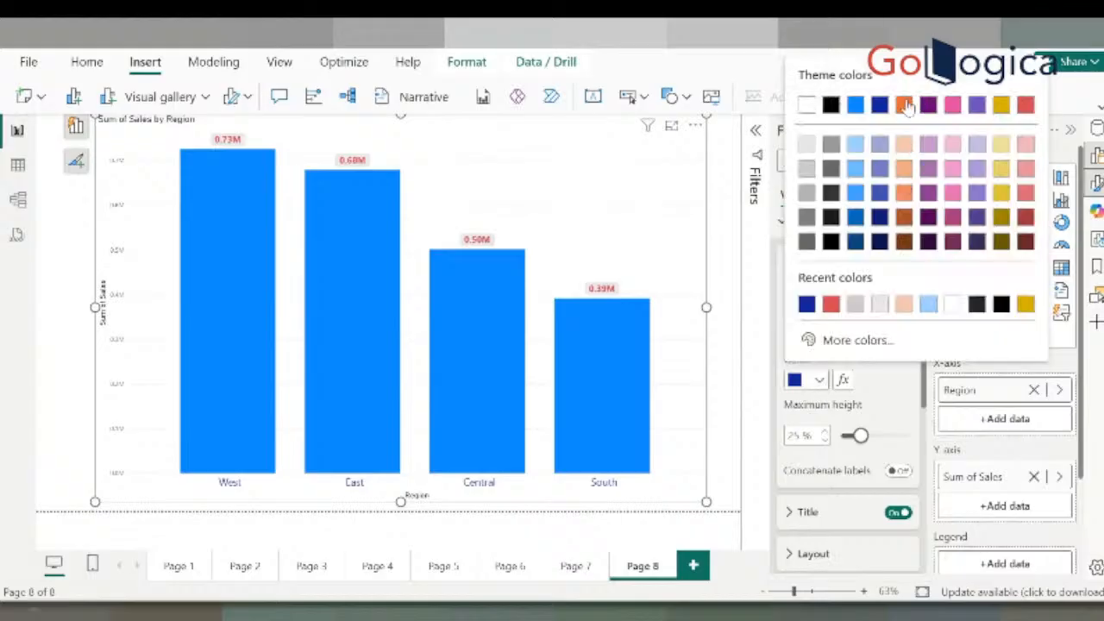
click(905, 107)
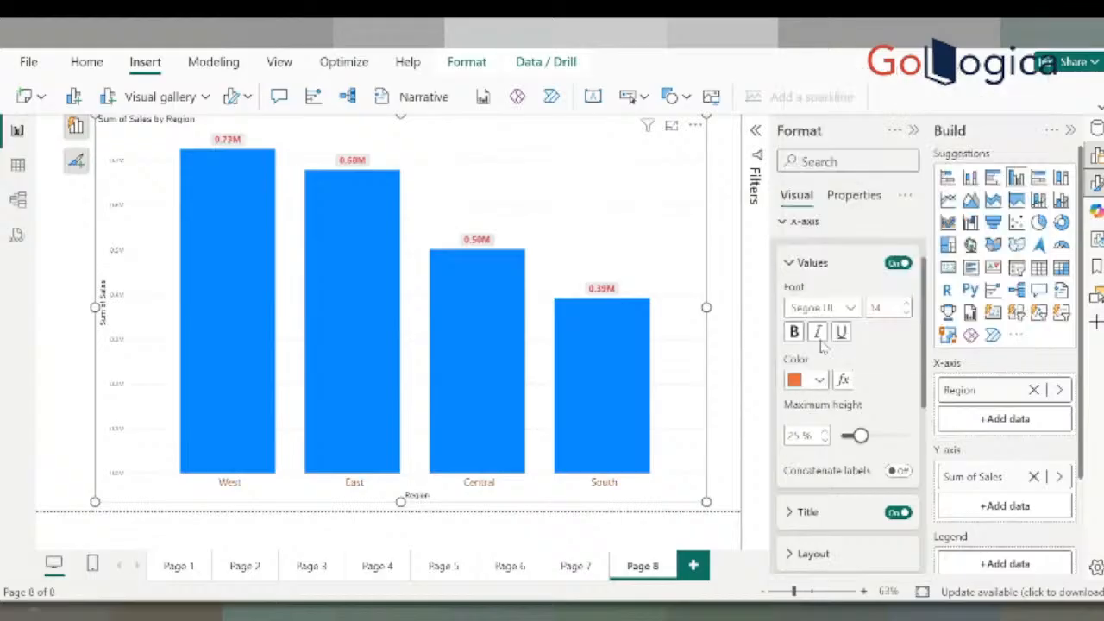
click(794, 332)
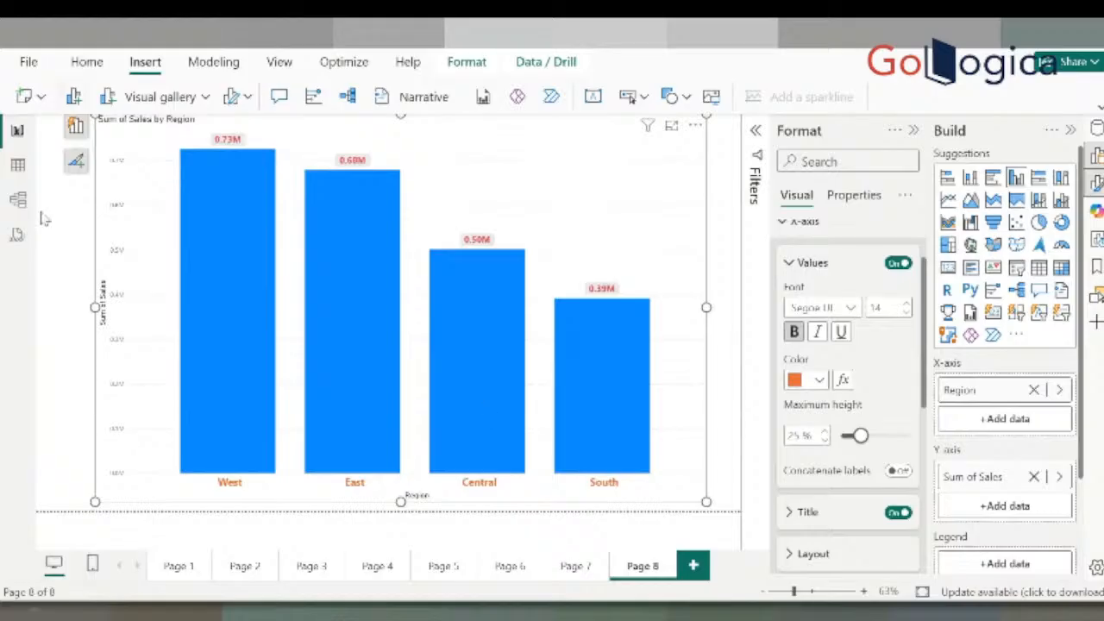
Turn off the X-axis title and the Y-axis title of the column chart
scroll(884, 360, down, 3)
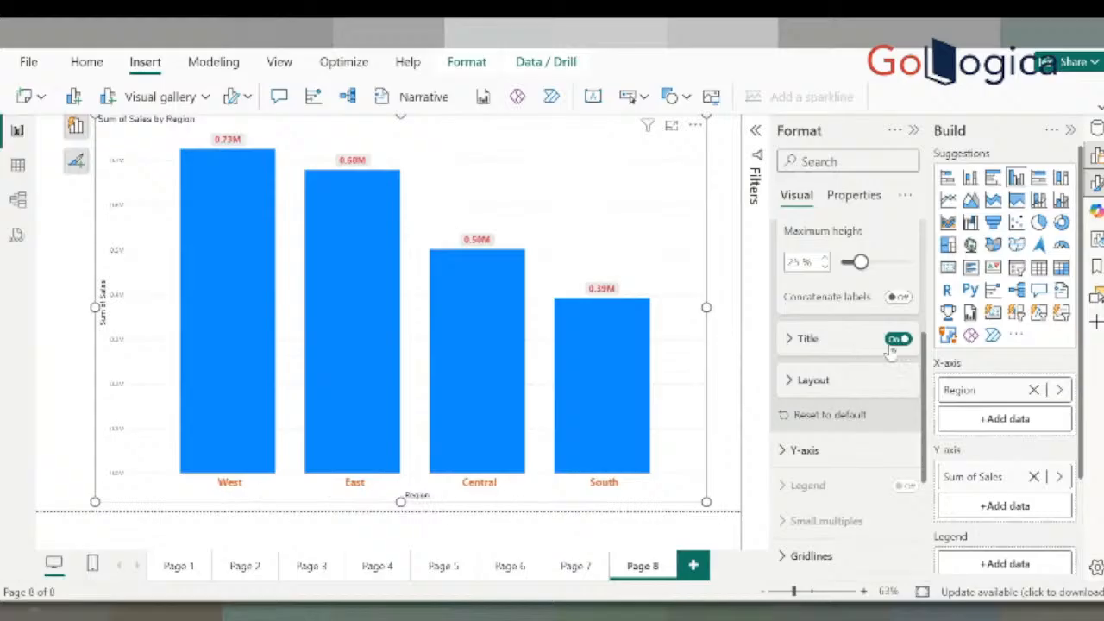
click(896, 339)
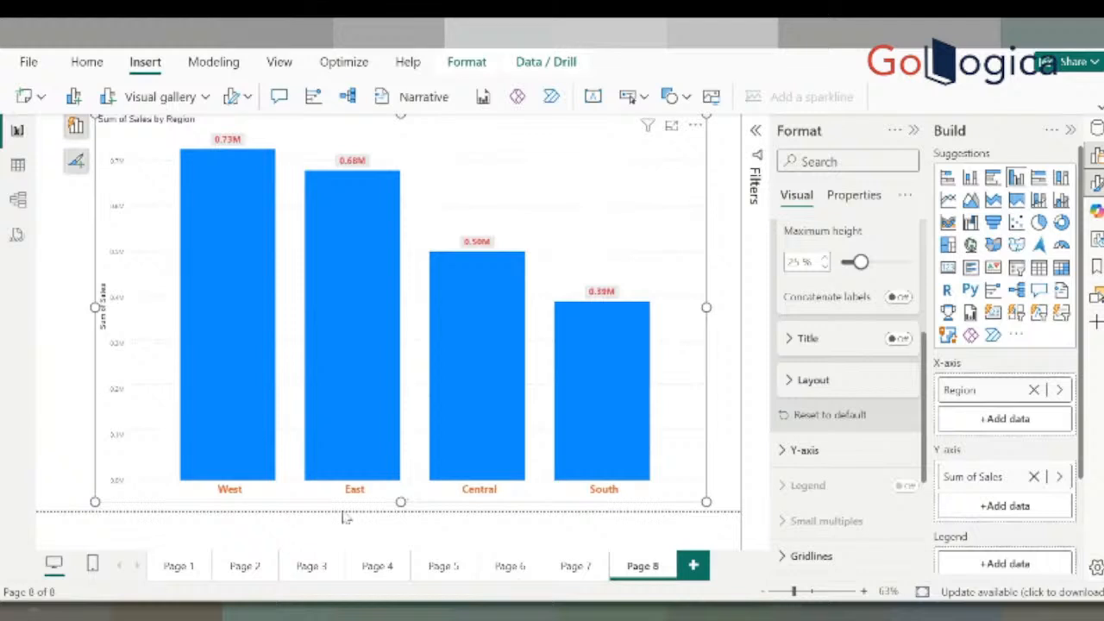
click(802, 450)
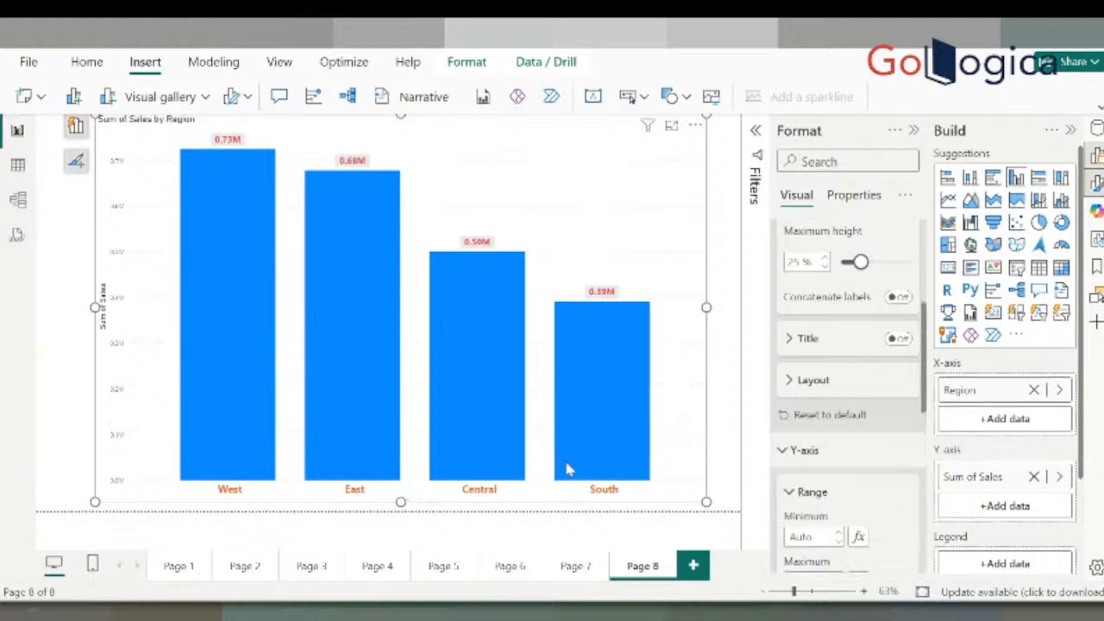
scroll(877, 499, down, 3)
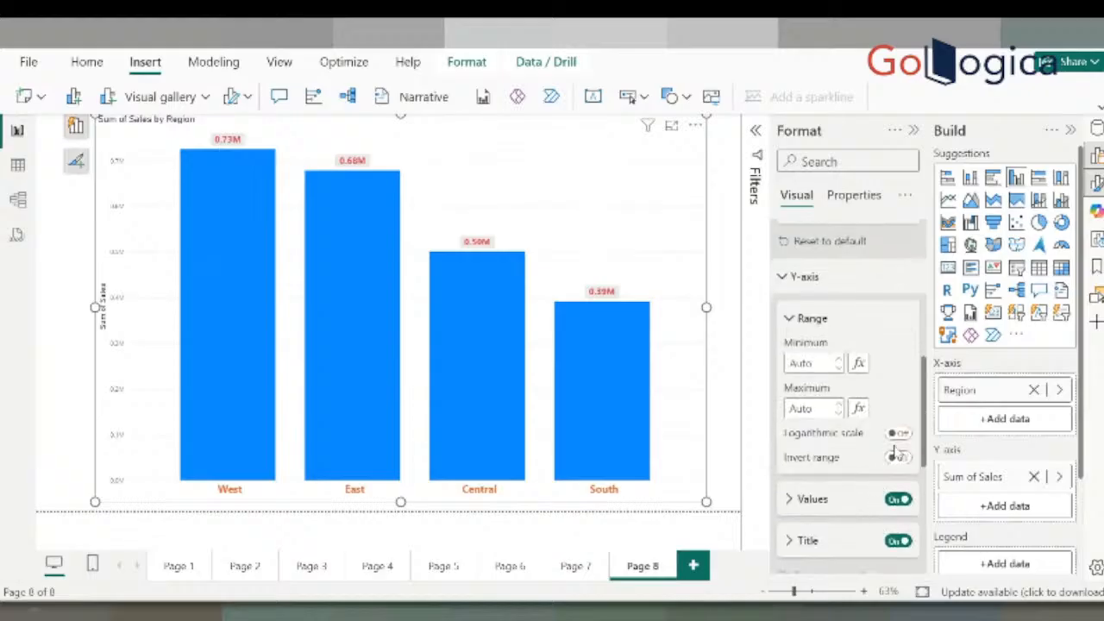
click(897, 542)
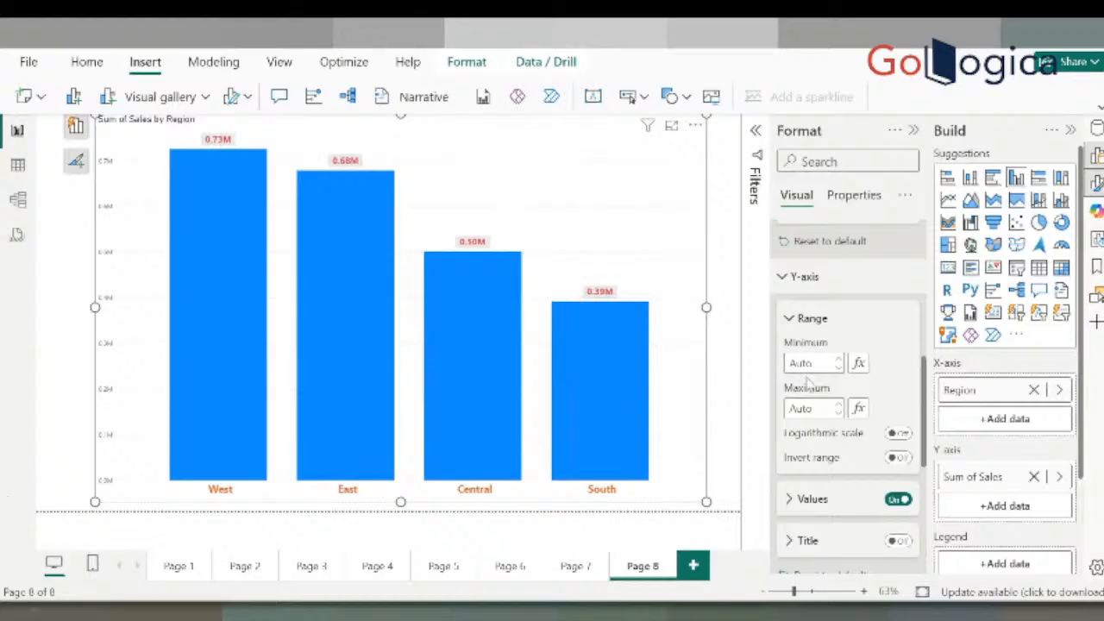
Set the font size of the chart's Y-axis values to 13
scroll(830, 455, down, 2)
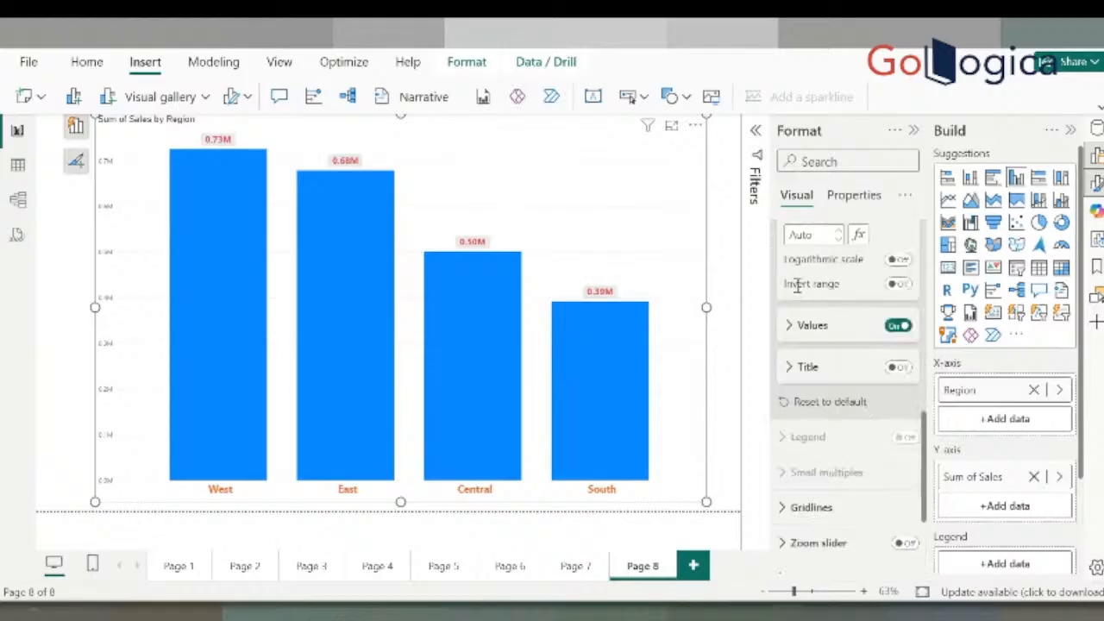
scroll(829, 472, down, 1)
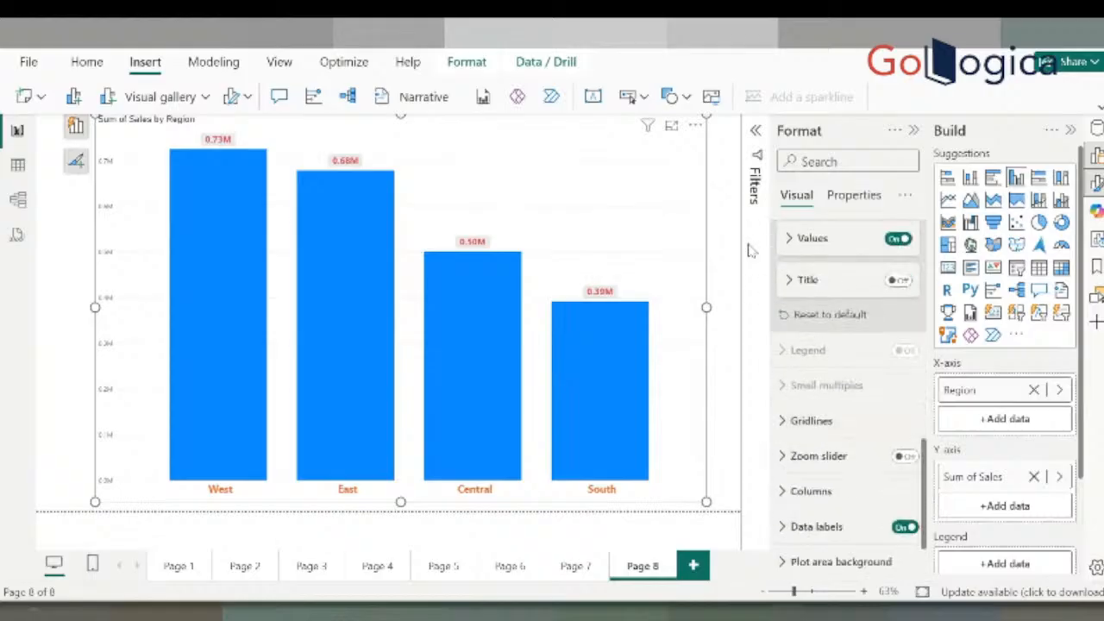
scroll(834, 293, up, 2)
scroll(834, 293, up, 1)
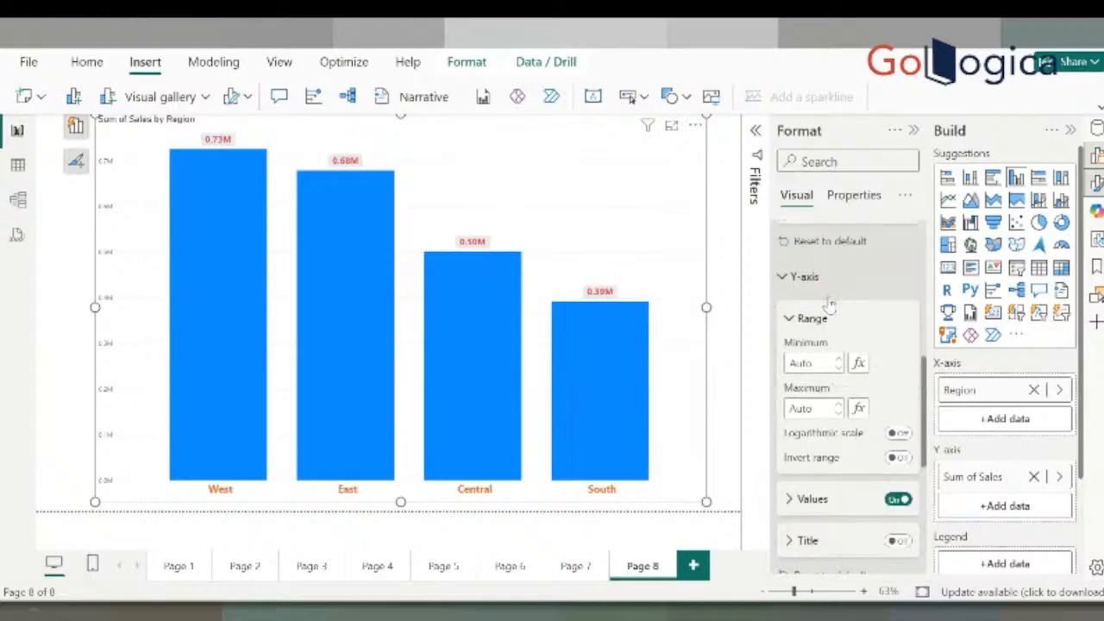
click(858, 507)
scroll(862, 496, down, 2)
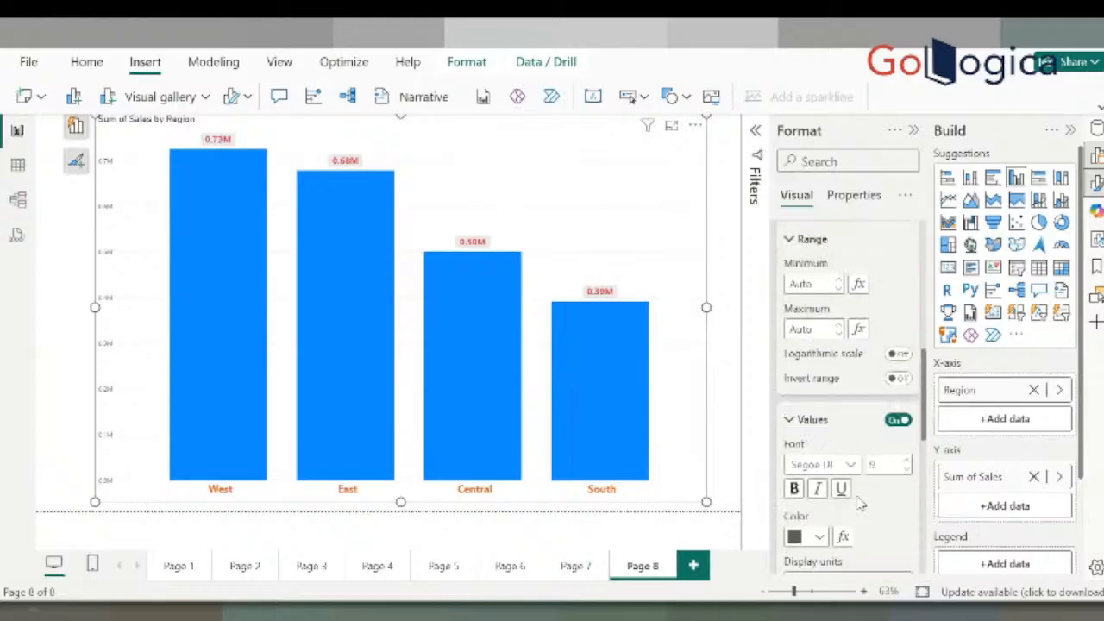
click(905, 366)
click(906, 365)
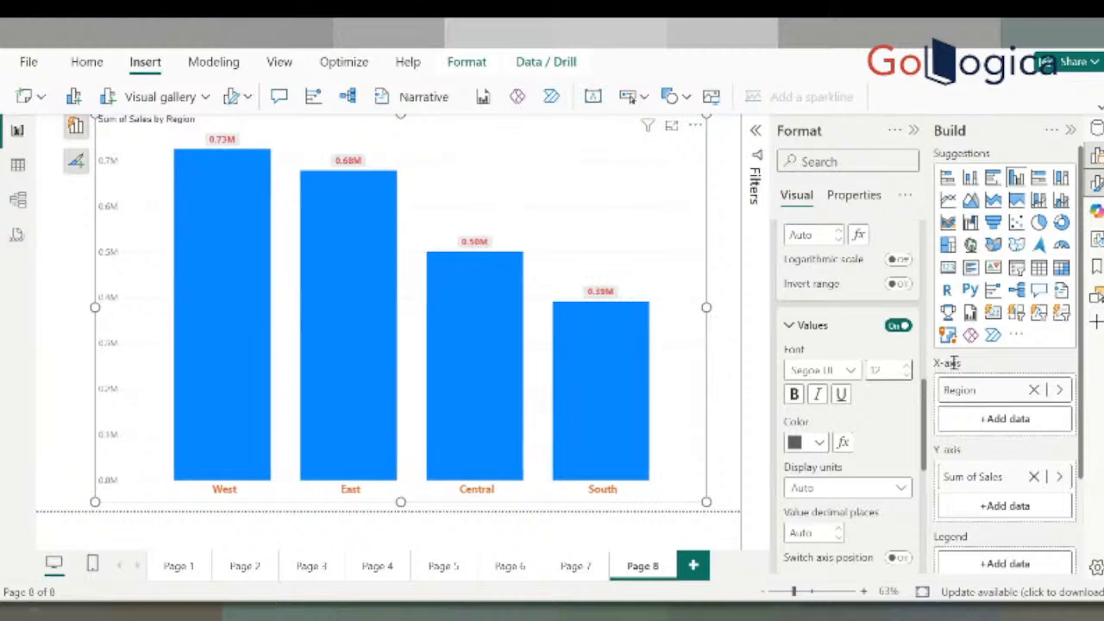
scroll(828, 414, down, 4)
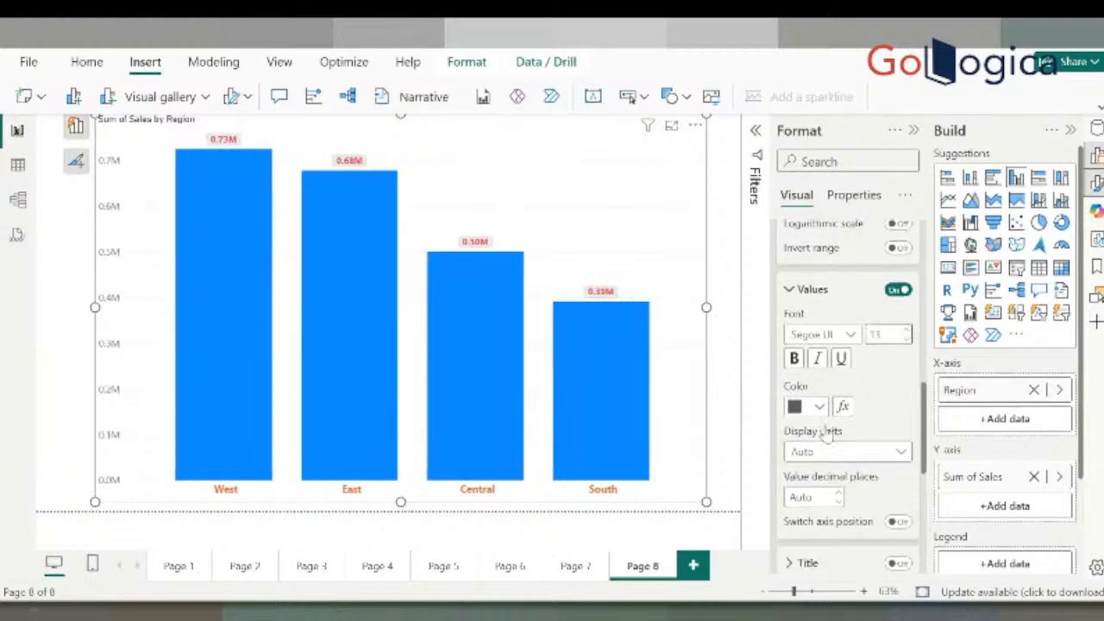
scroll(810, 425, down, 4)
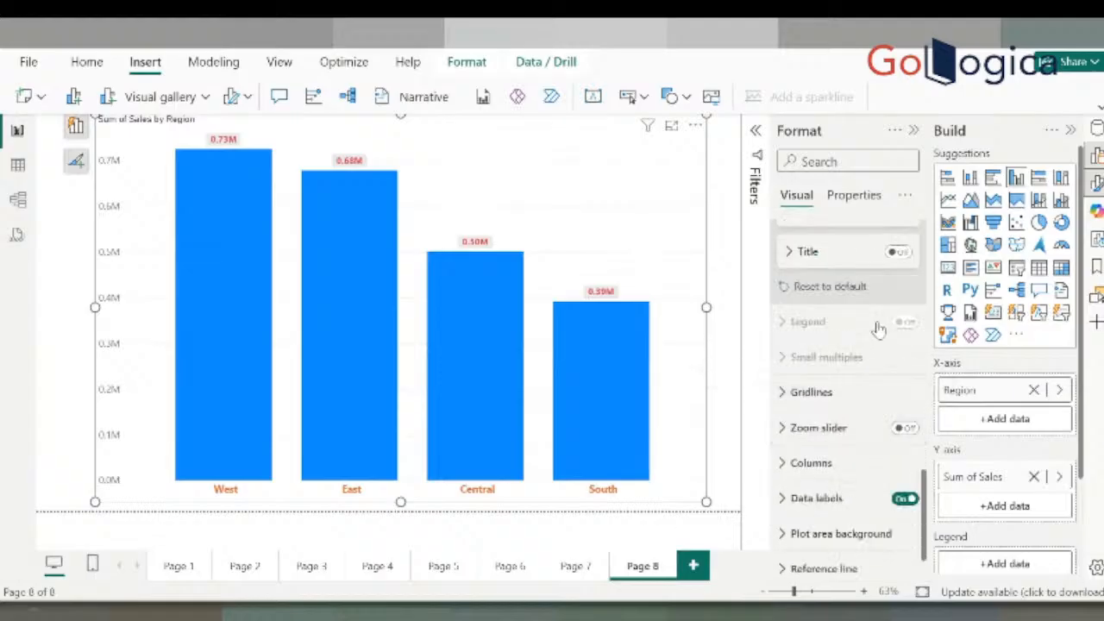
scroll(819, 431, down, 1)
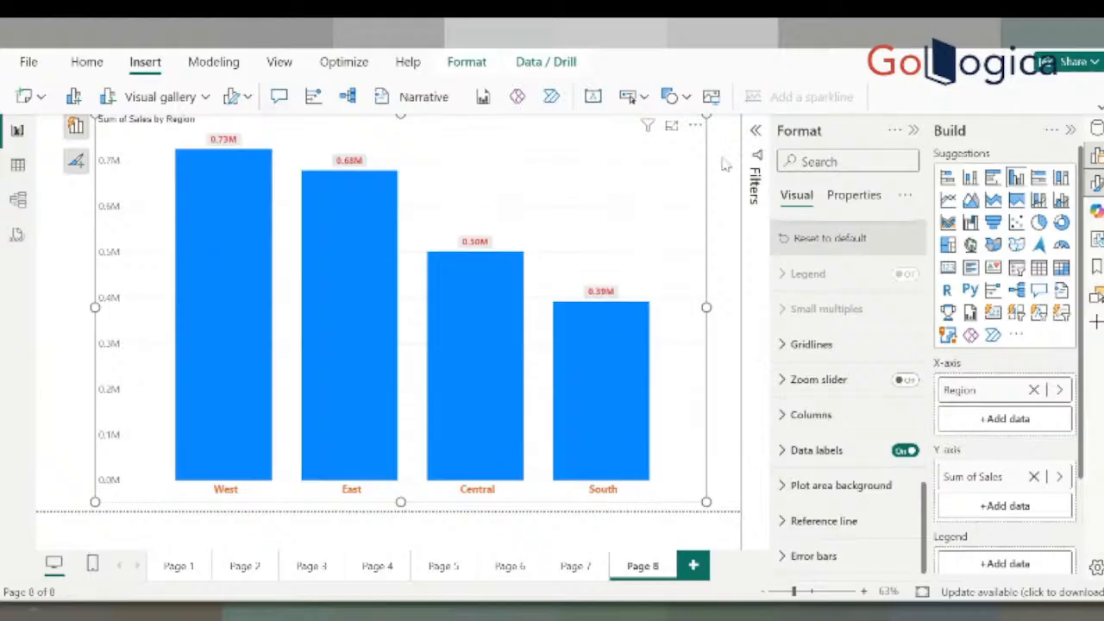
View the Sum of Sales by Region chart in focus mode and return to the report
click(720, 181)
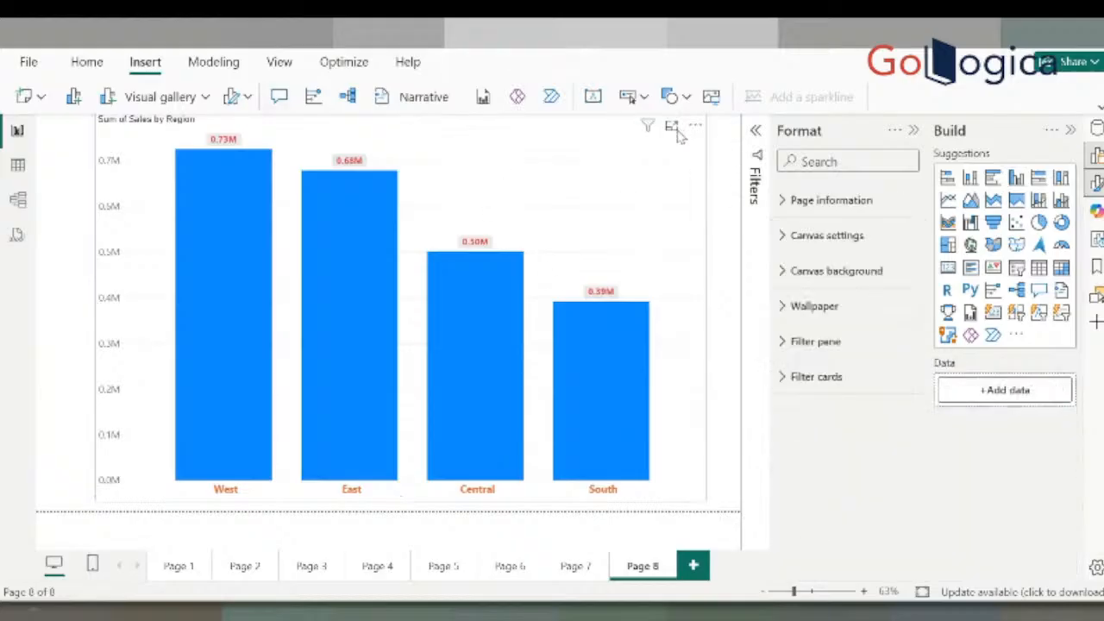
click(673, 127)
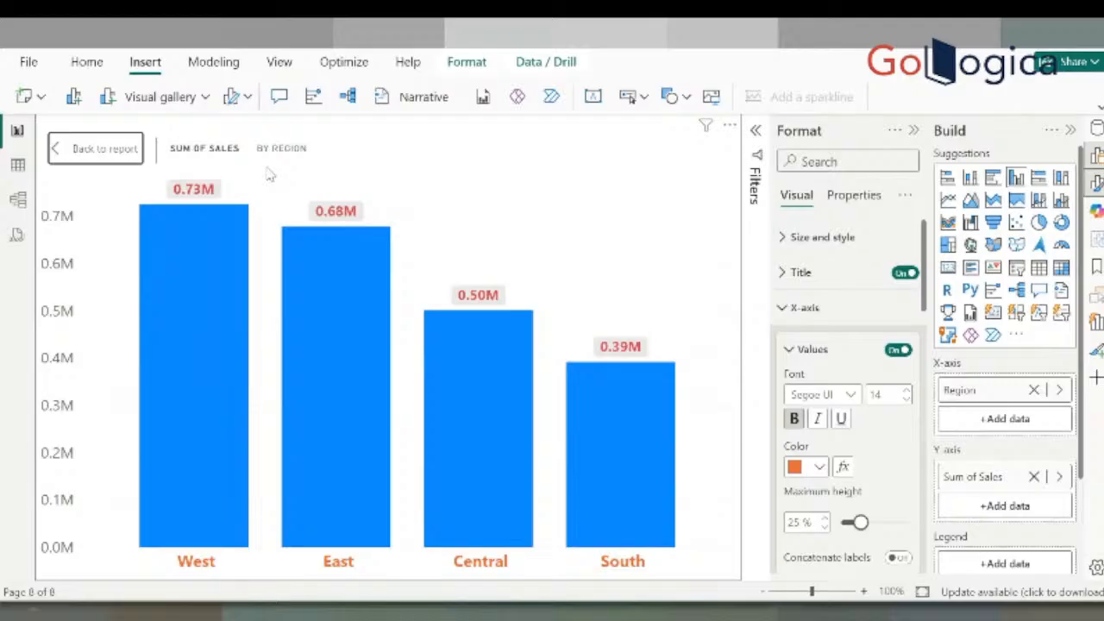
click(118, 149)
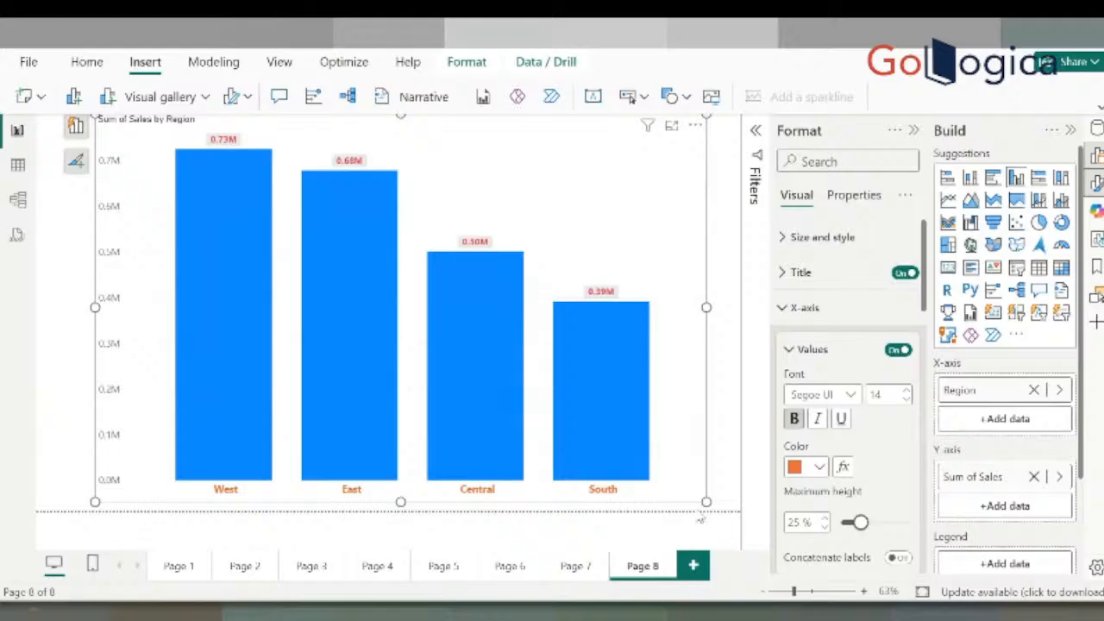
Shrink the column chart to under half the page width, then check it enlarged in focus mode and go back to the report
drag(707, 500, 362, 385)
scroll(983, 457, down, 3)
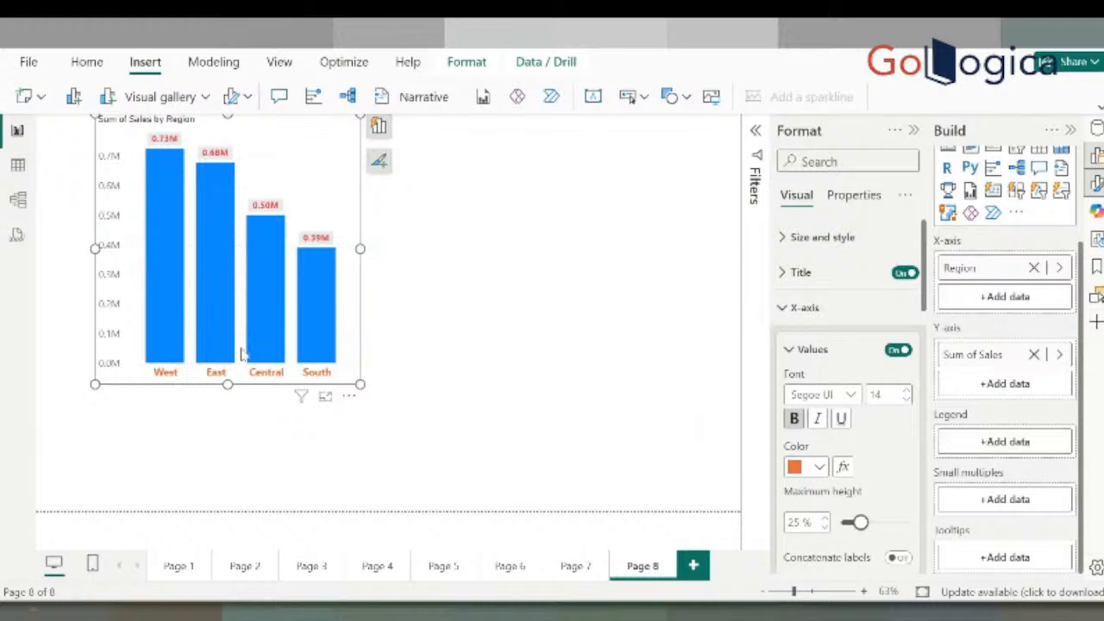
click(325, 396)
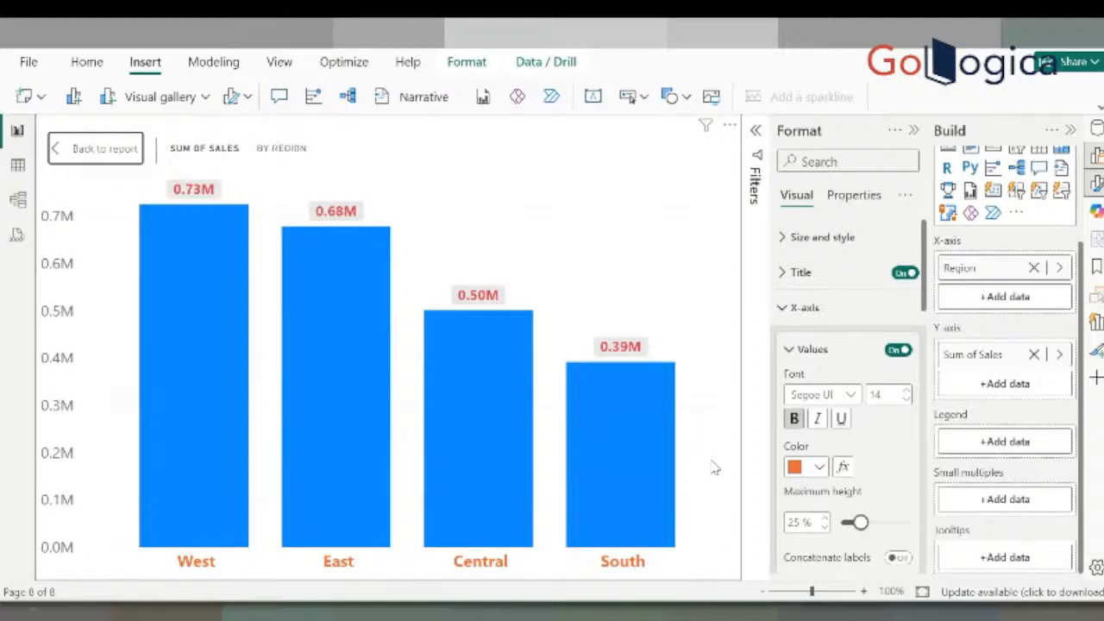
mouse_move(163, 468)
click(102, 147)
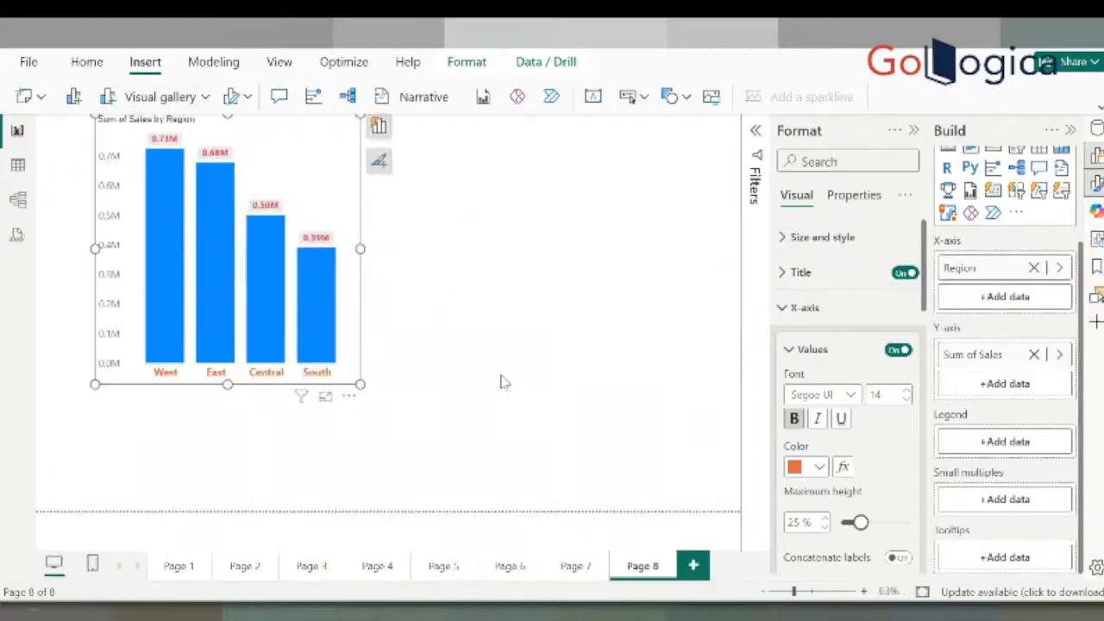
Add a second, empty clustered column chart to the page and place it to the right of the existing chart
click(503, 336)
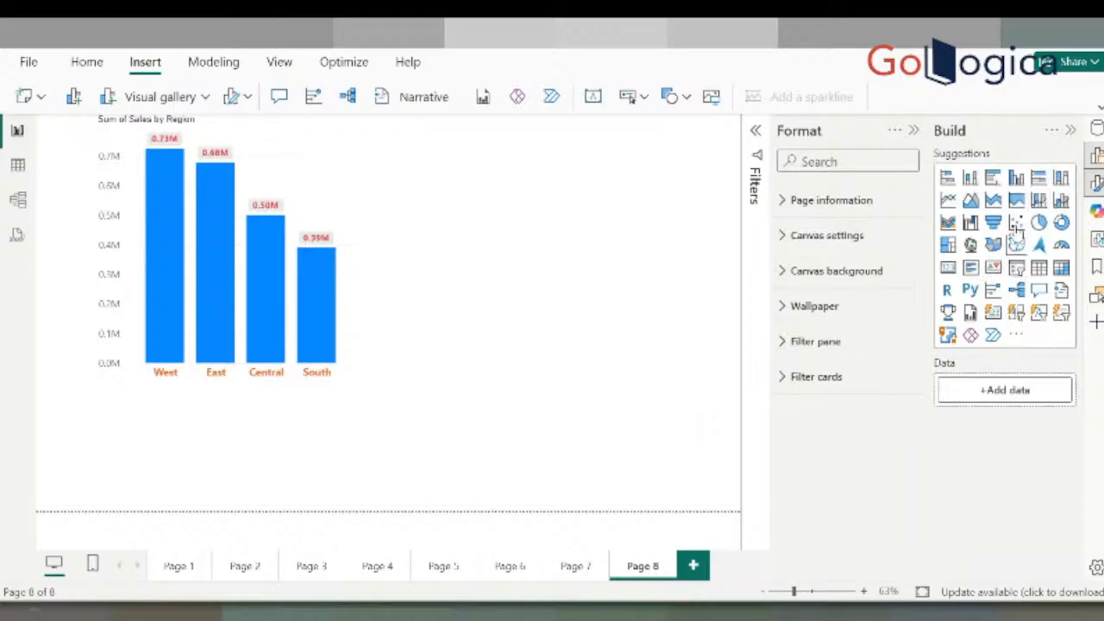
click(1017, 179)
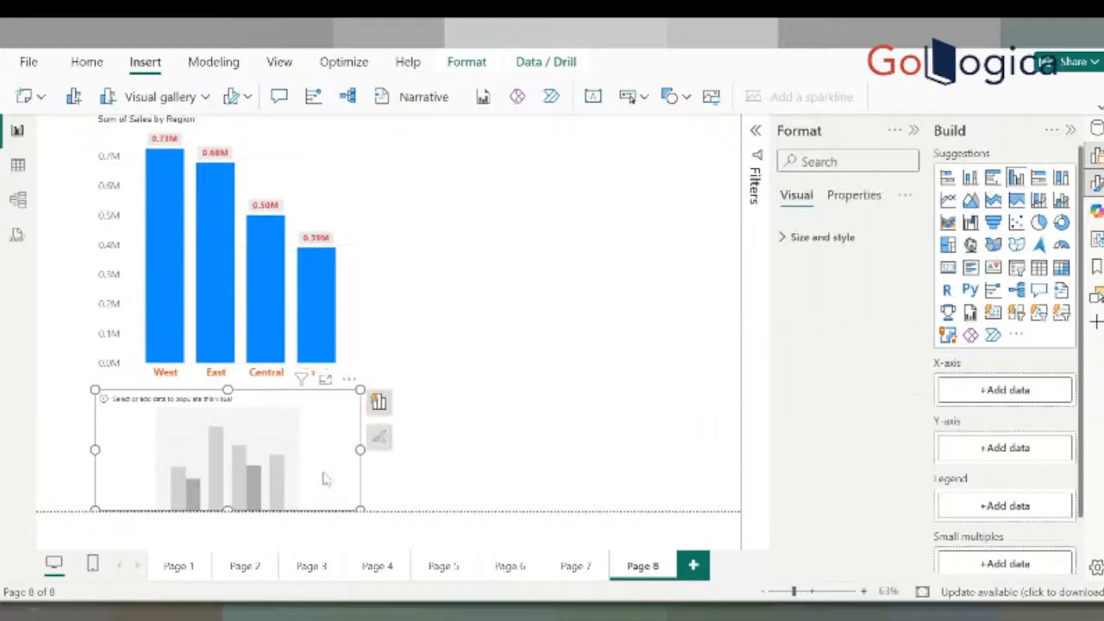
drag(324, 479, 611, 239)
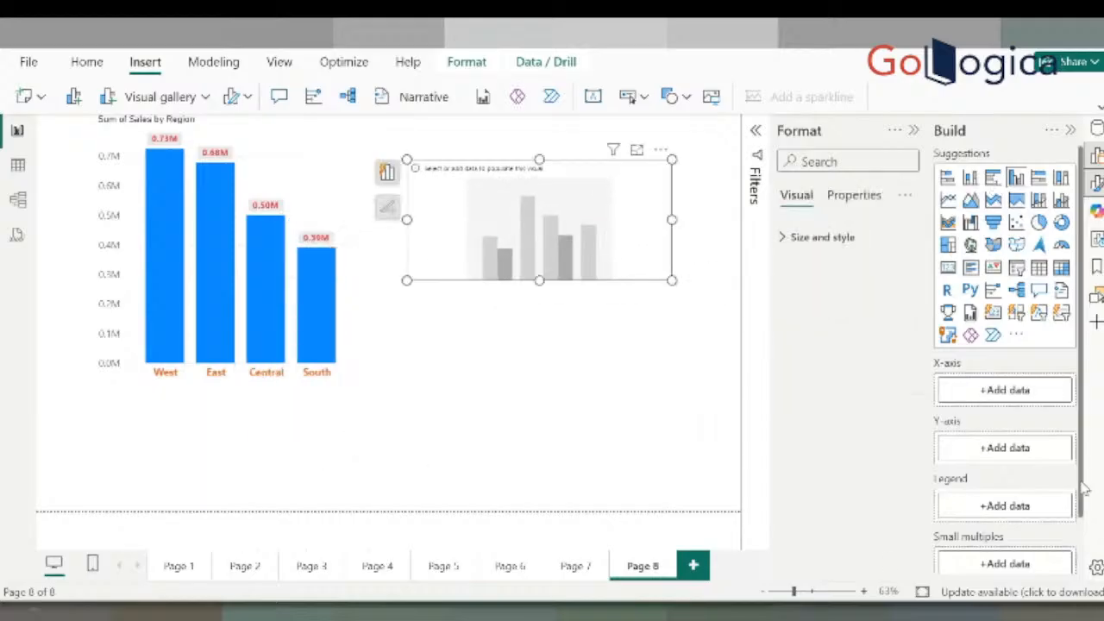
Assign Region to the X-axis and Sales to the Y-axis of the new clustered column chart
click(970, 392)
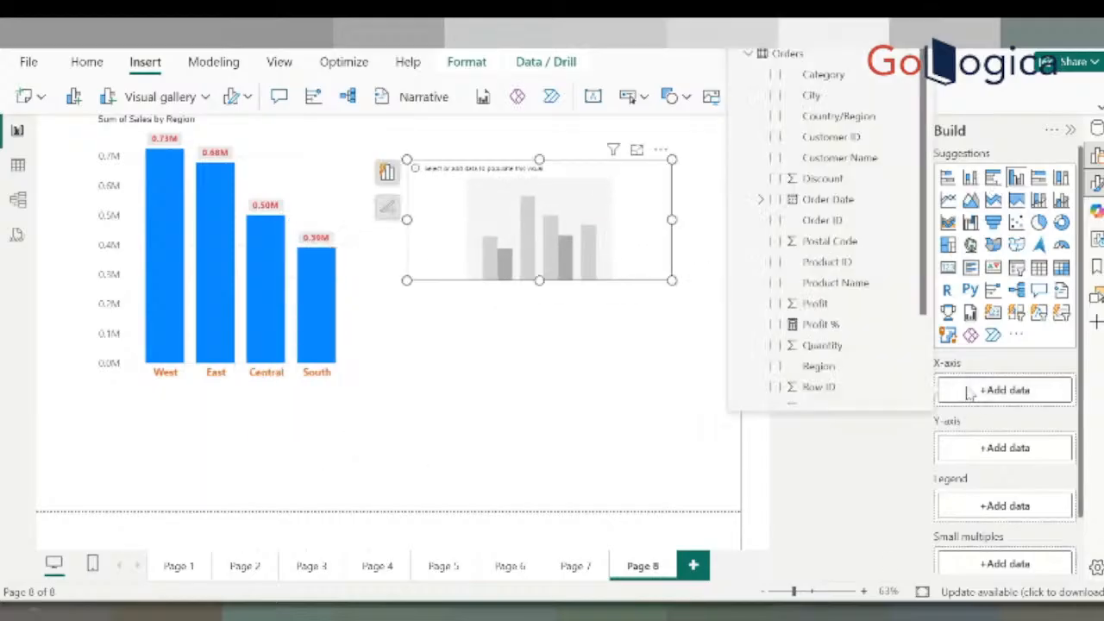
text(region)
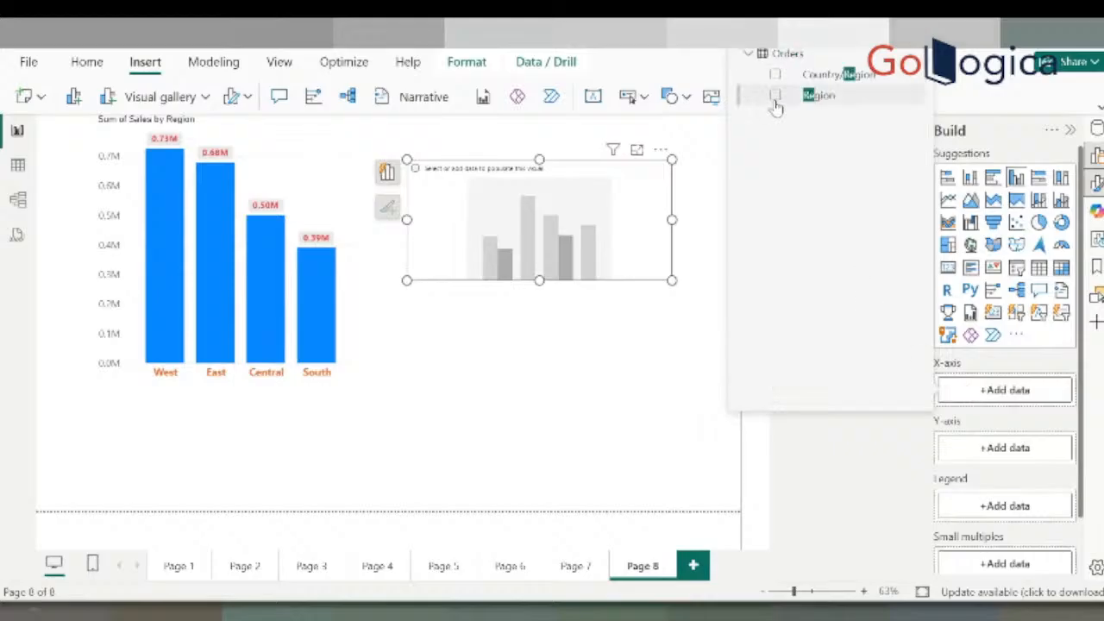
click(775, 97)
click(979, 480)
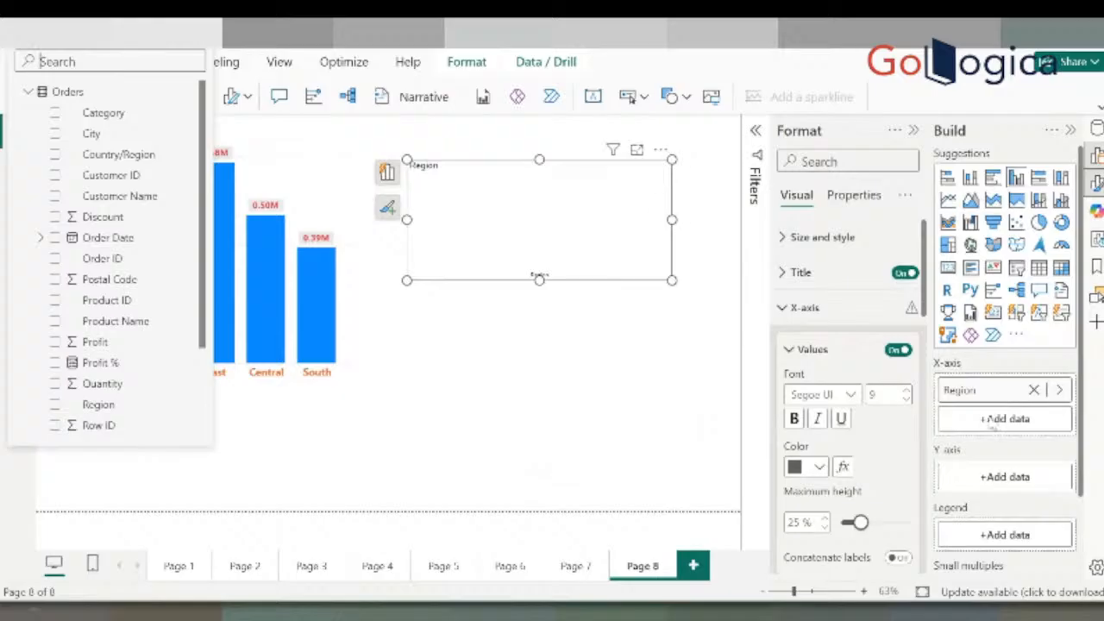
click(1010, 488)
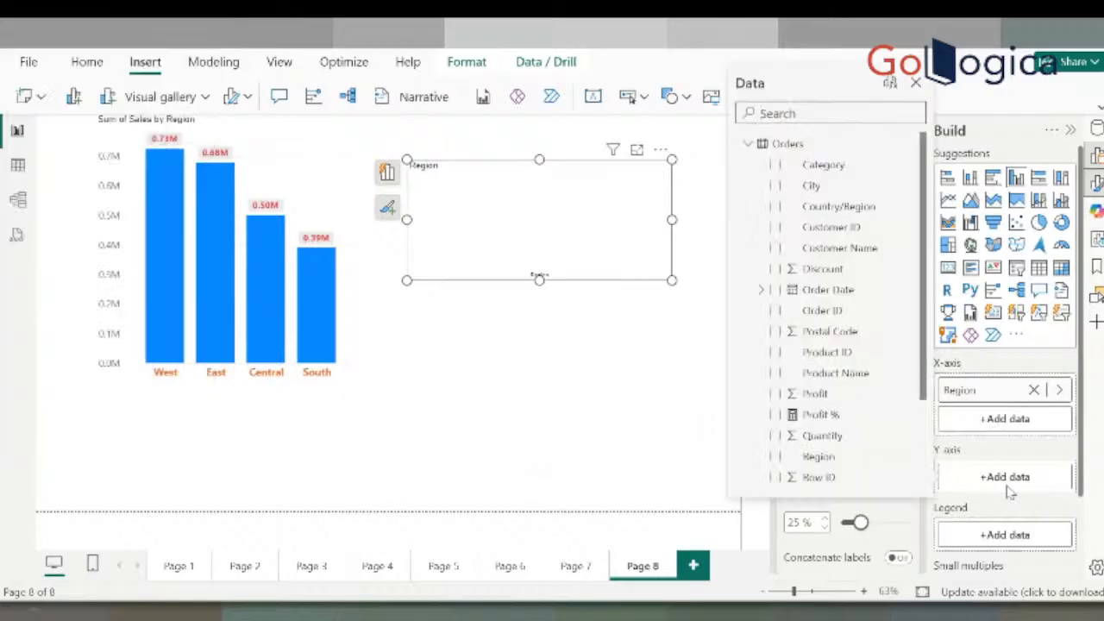
text(sa)
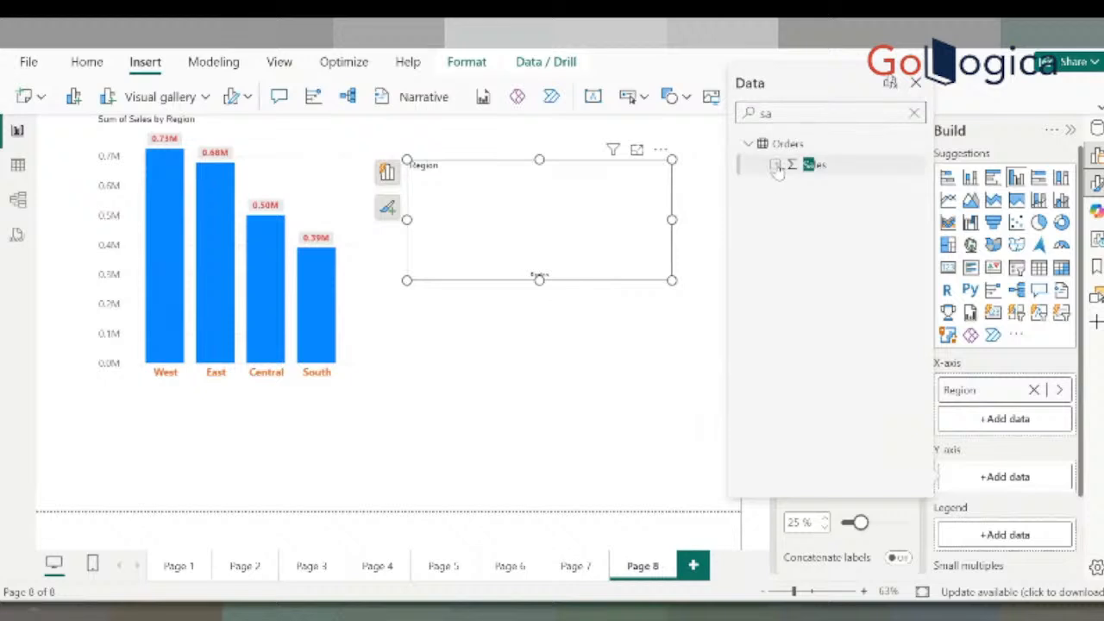
click(776, 165)
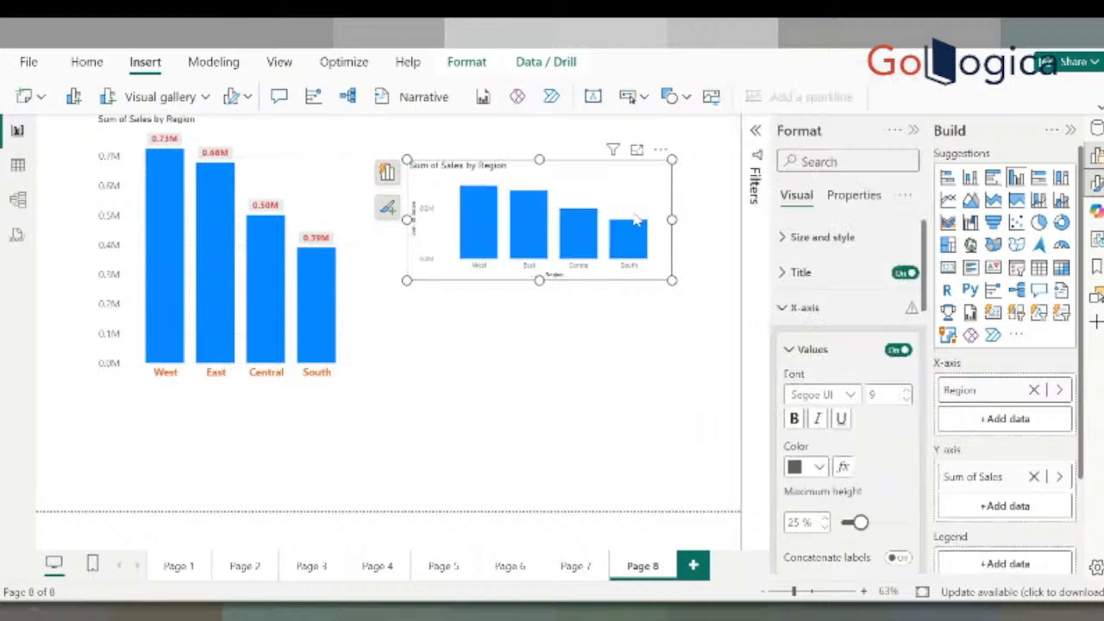
Enlarge the second Sum of Sales by Region chart downward so it is taller than the first chart
drag(406, 281, 423, 438)
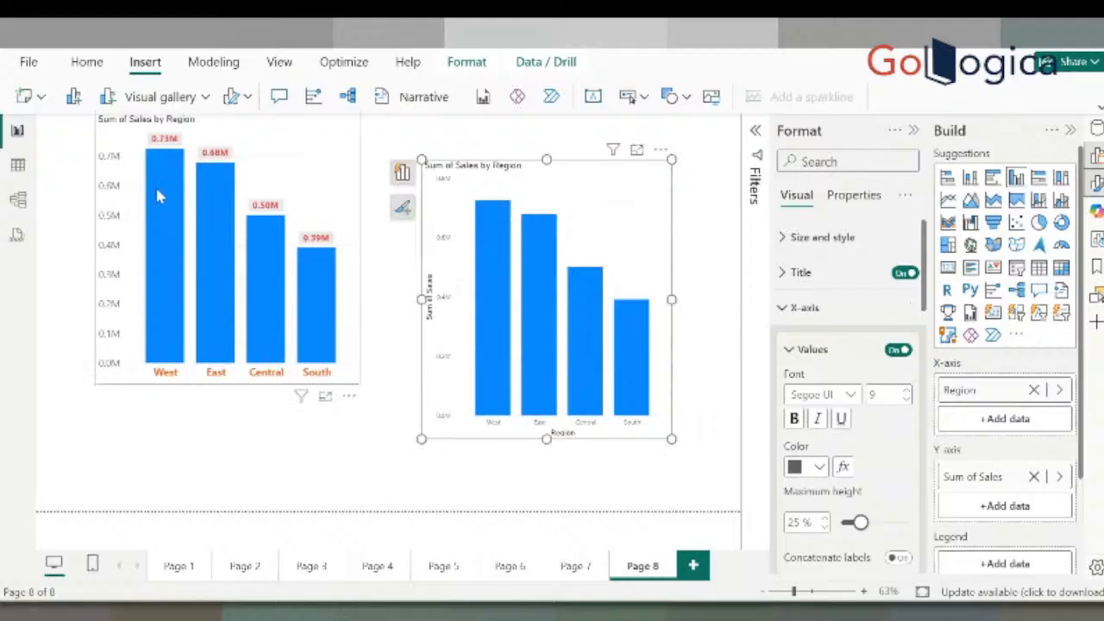
mouse_move(638, 388)
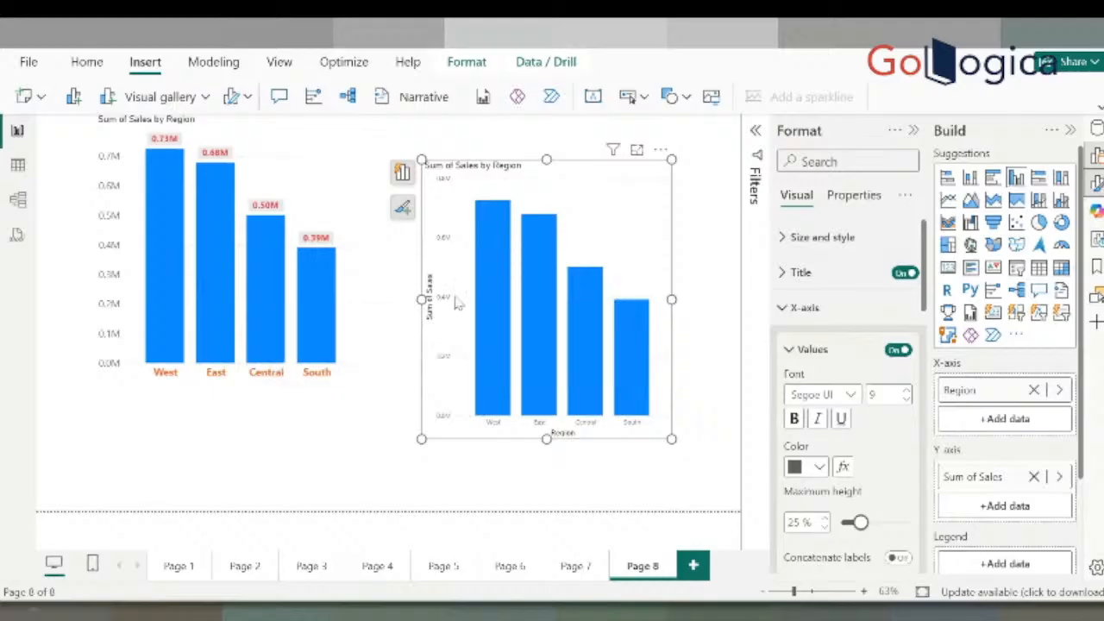
mouse_move(497, 317)
Add Segment as the legend of the second column chart to split each region's sales
scroll(1013, 440, down, 3)
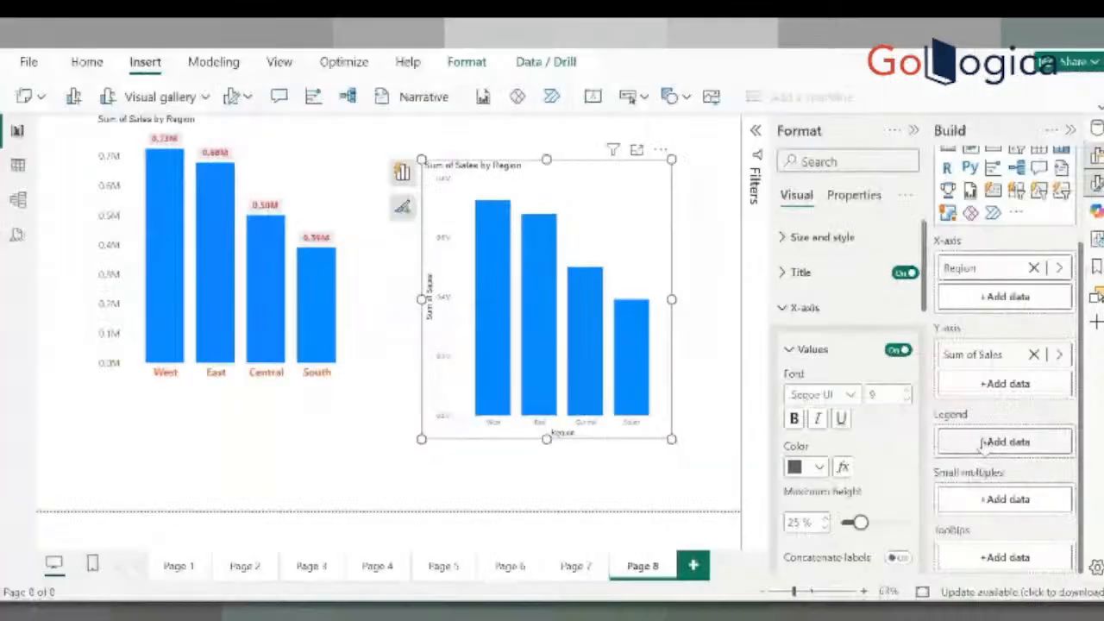
click(981, 443)
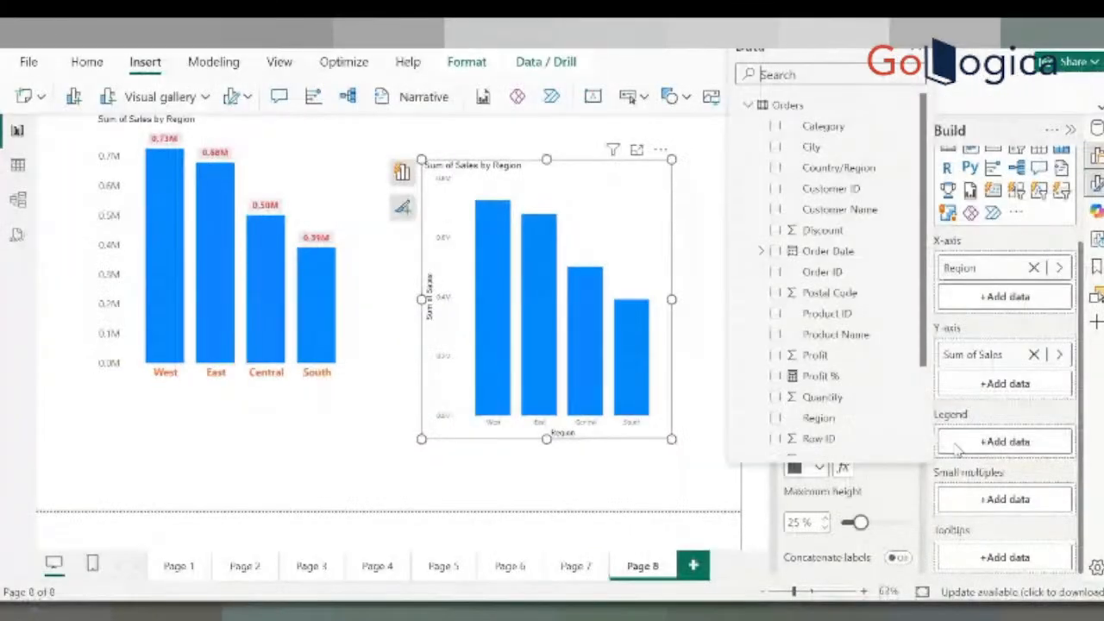
scroll(800, 353, down, 2)
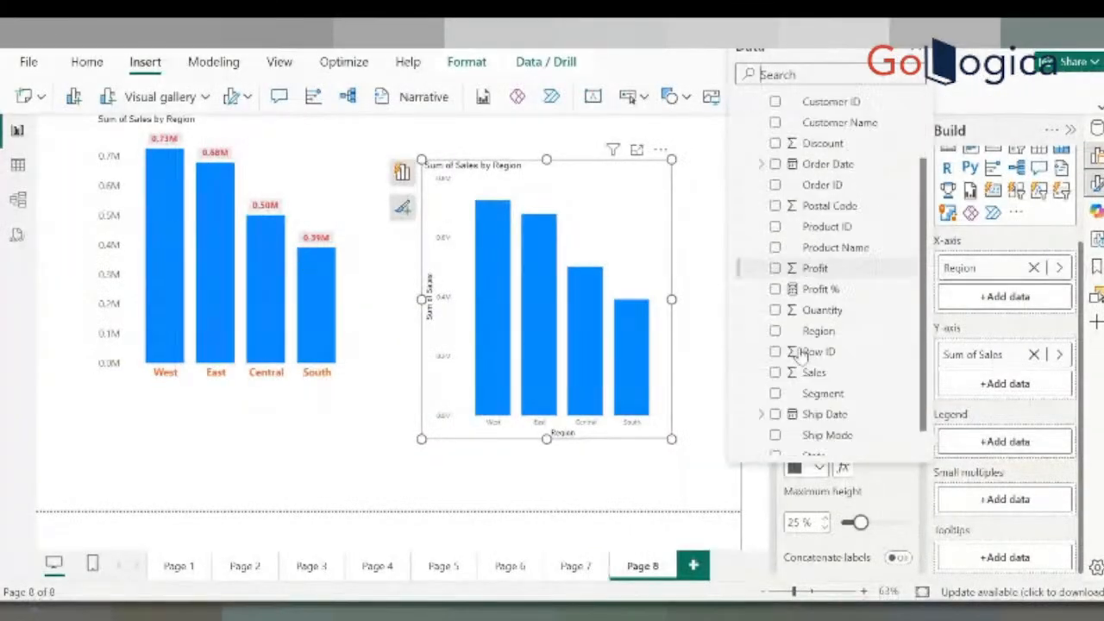
click(774, 394)
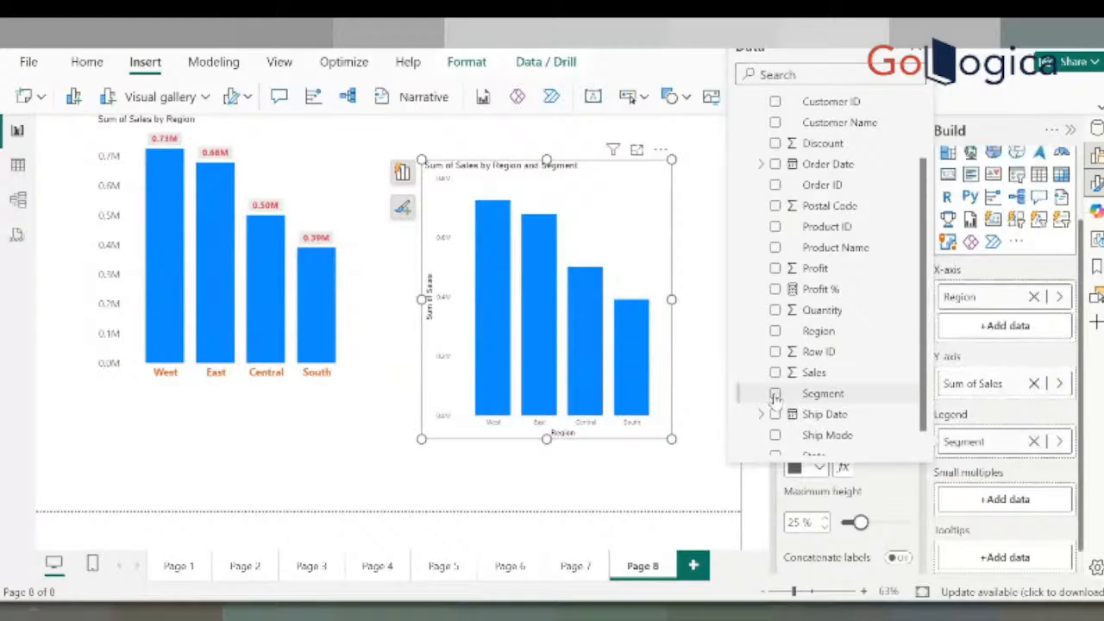
click(649, 248)
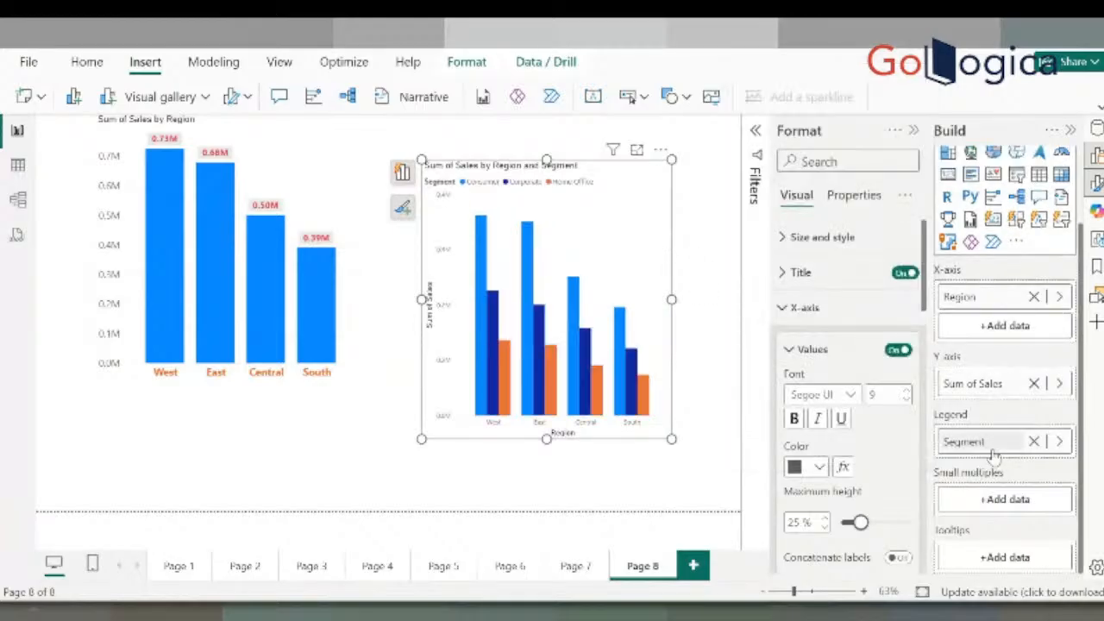
Enlarge the Sum of Sales by Region and Segment chart in focus mode and turn on its data labels
click(637, 153)
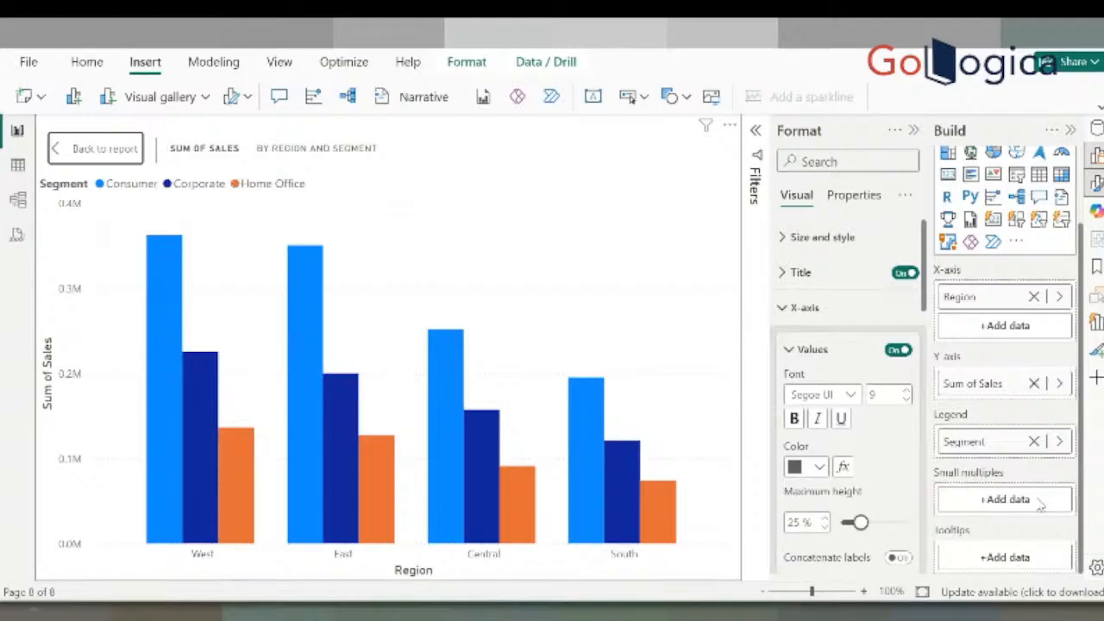
scroll(863, 481, down, 5)
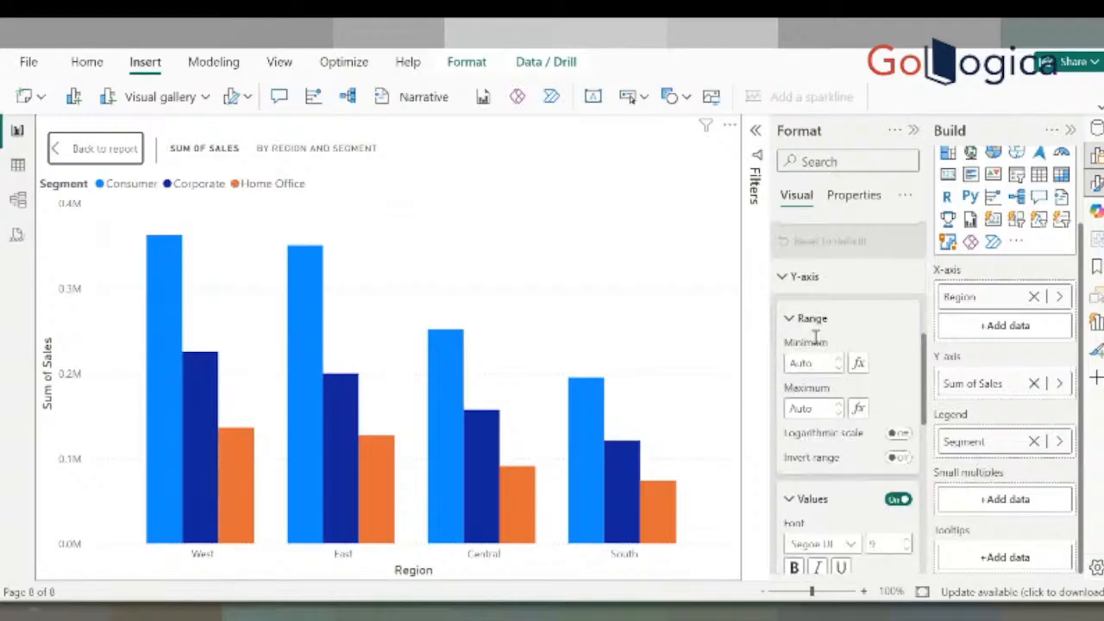
scroll(863, 482, down, 5)
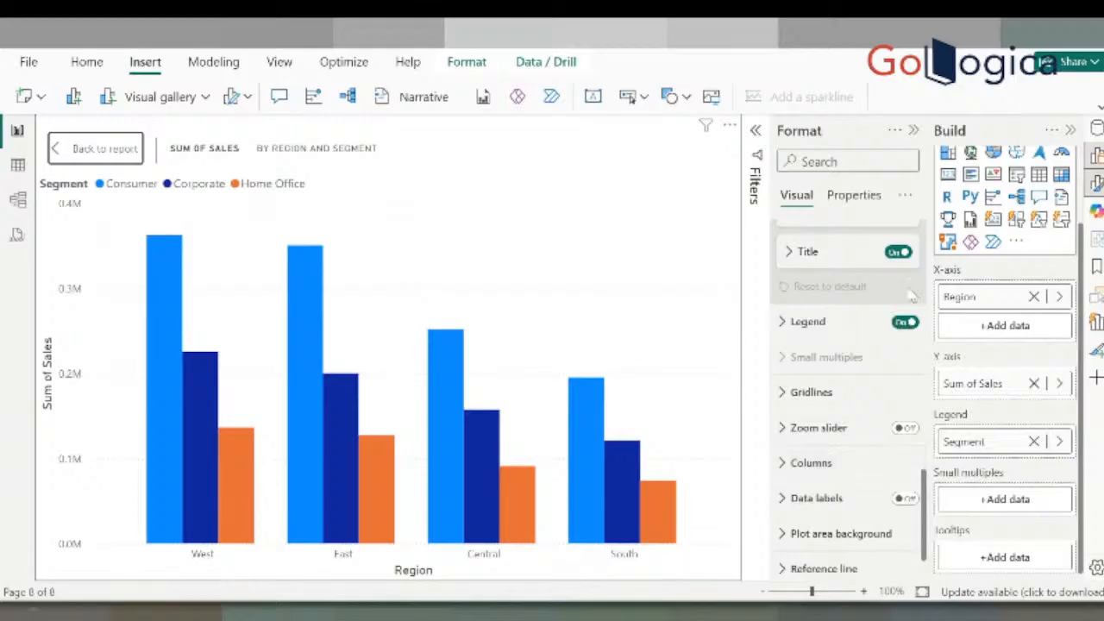
click(905, 499)
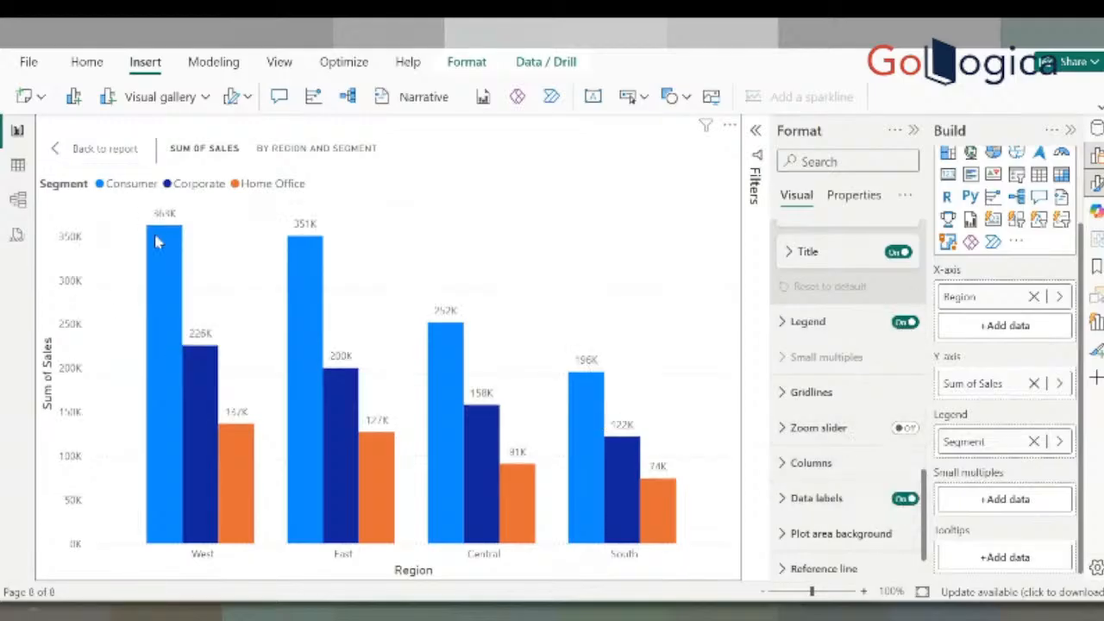
Examine the West Consumer column's details and highlight the Consumer, Corporate and Home Office segments in turn, clearing the highlight at the end
mouse_move(157, 242)
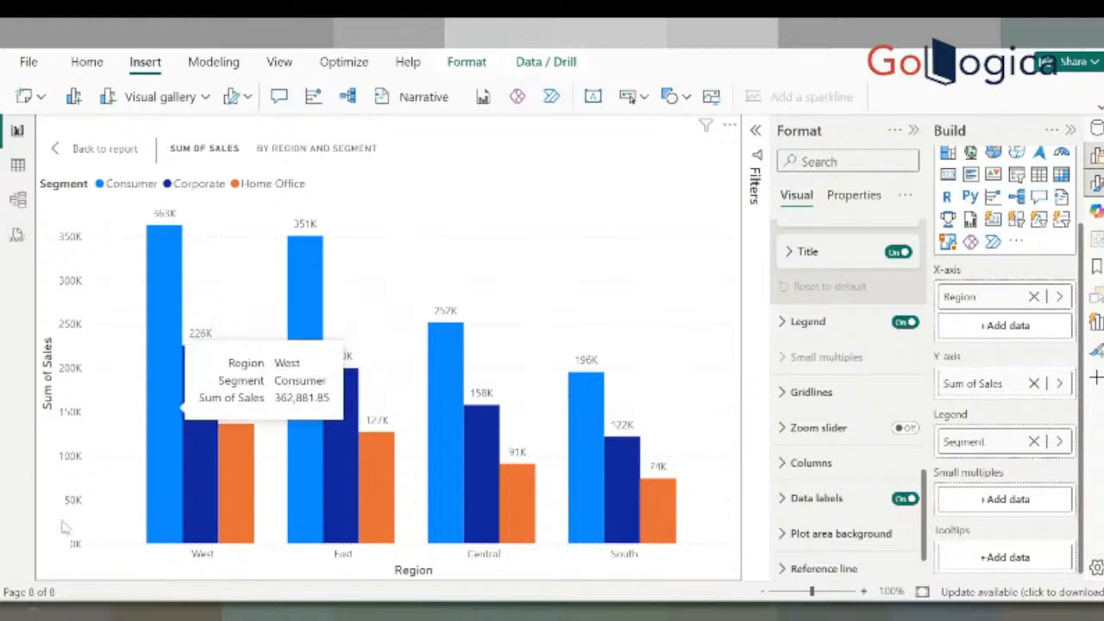
click(129, 184)
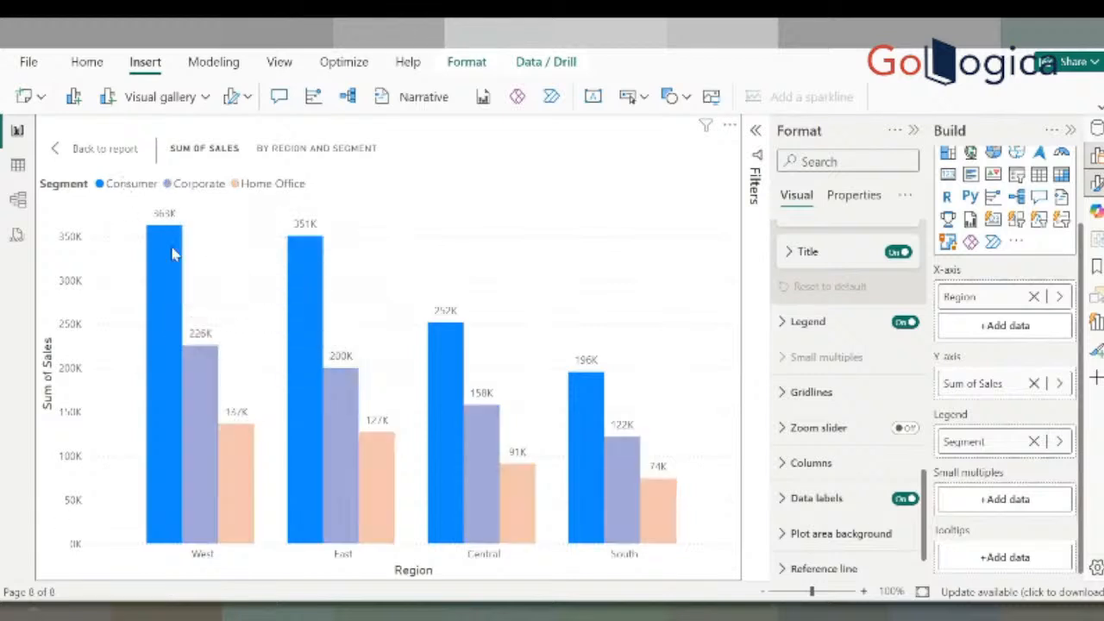
click(184, 183)
click(232, 185)
click(233, 217)
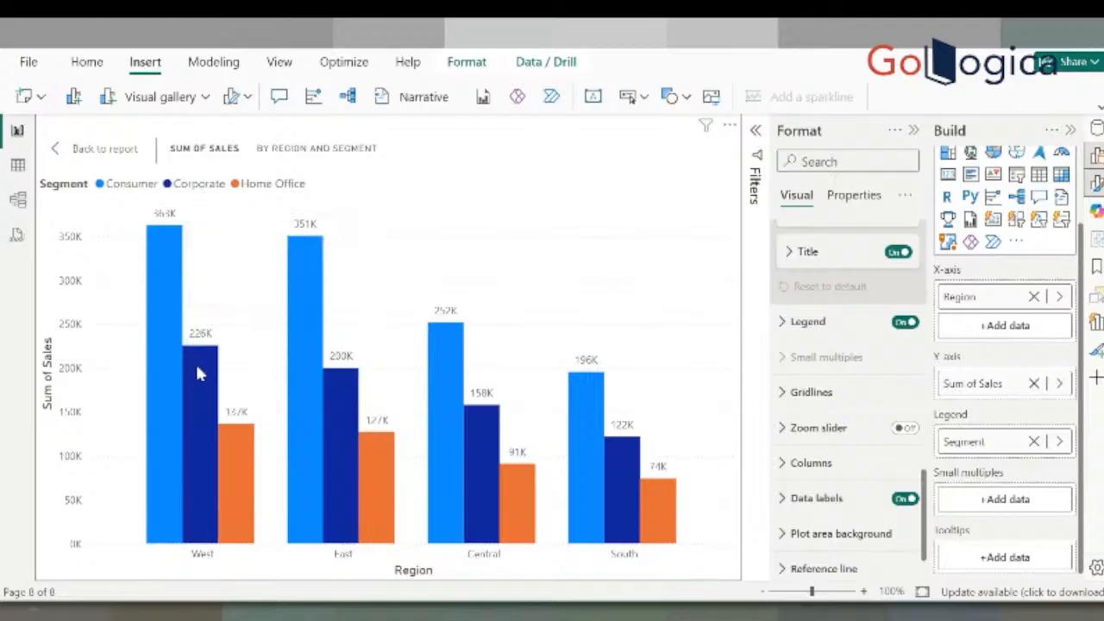
mouse_move(230, 451)
click(274, 188)
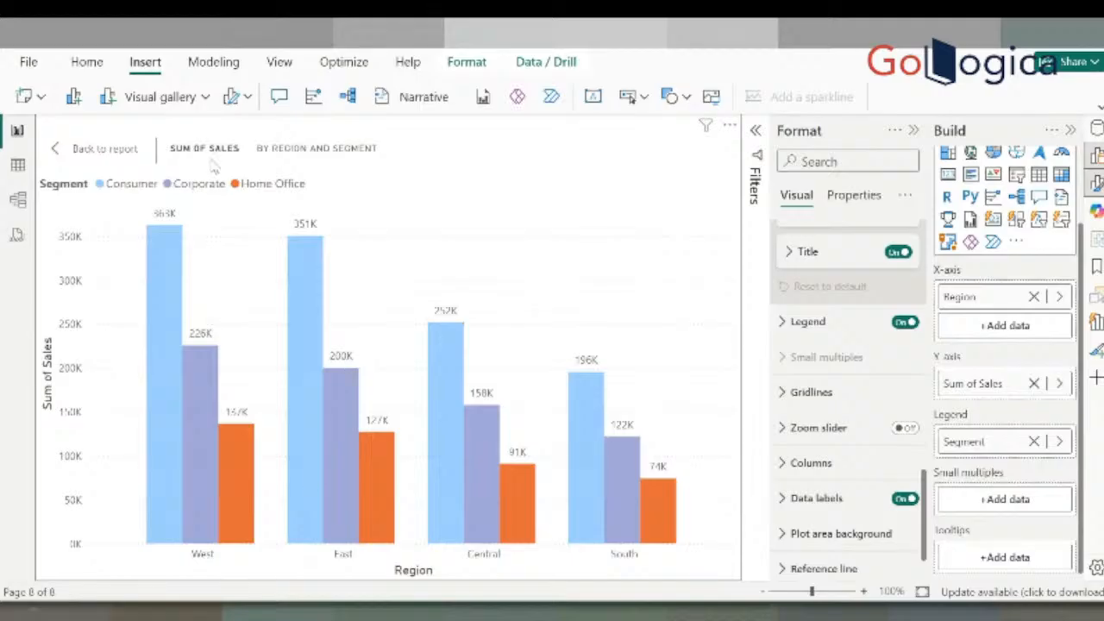
click(205, 186)
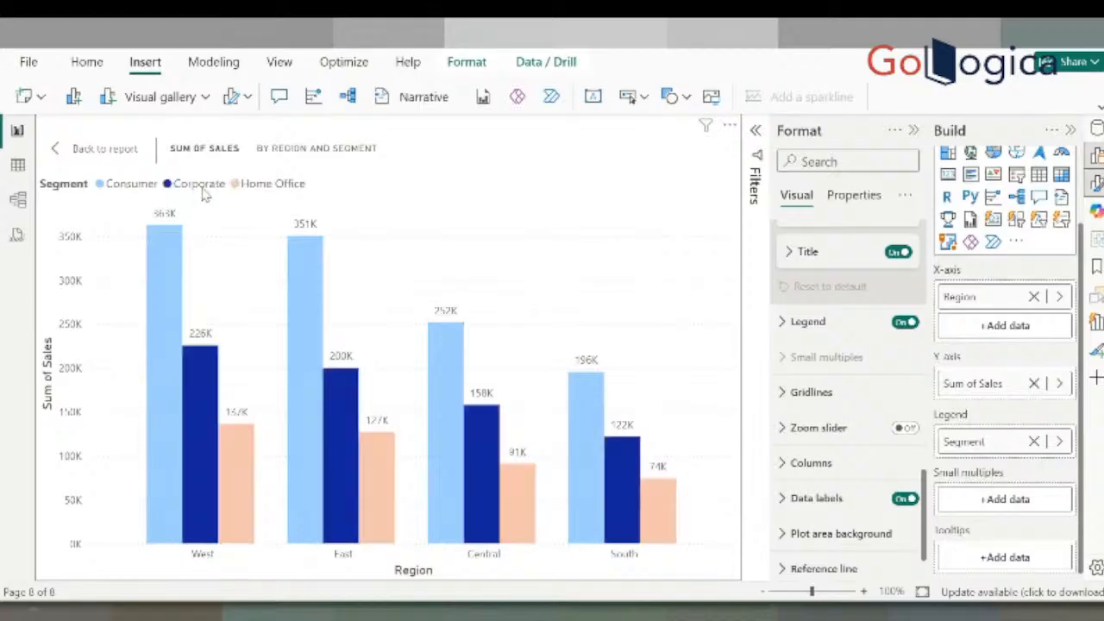
click(129, 191)
click(545, 242)
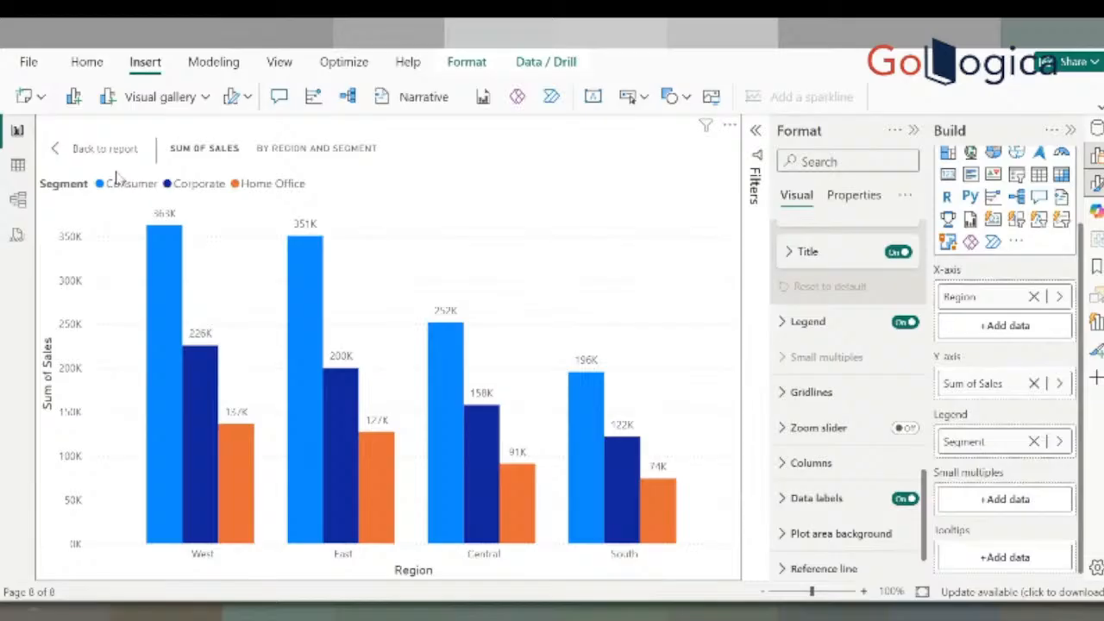
Compare the chart without and with data labels, then highlight Corporate, Consumer and Home Office again and clear the highlight
click(902, 500)
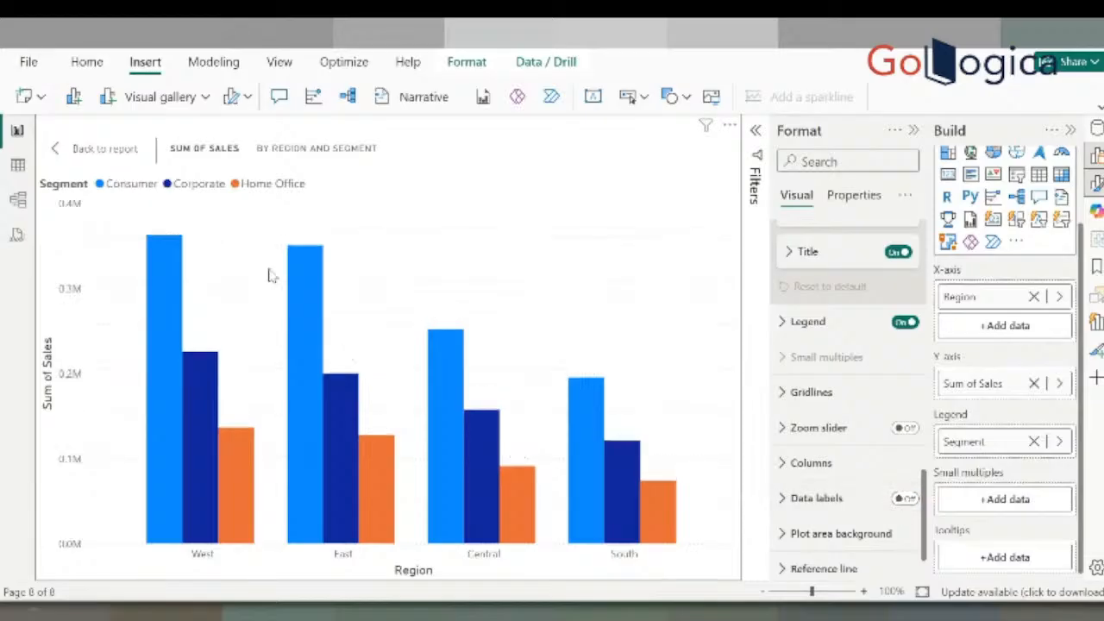
click(904, 504)
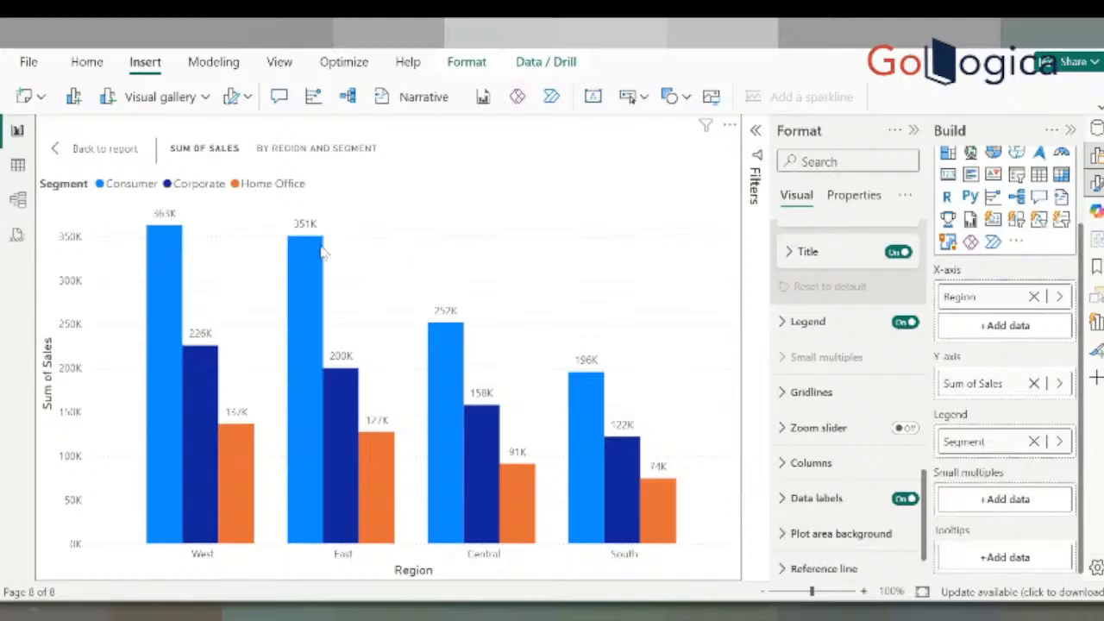
mouse_move(321, 250)
click(193, 194)
click(118, 190)
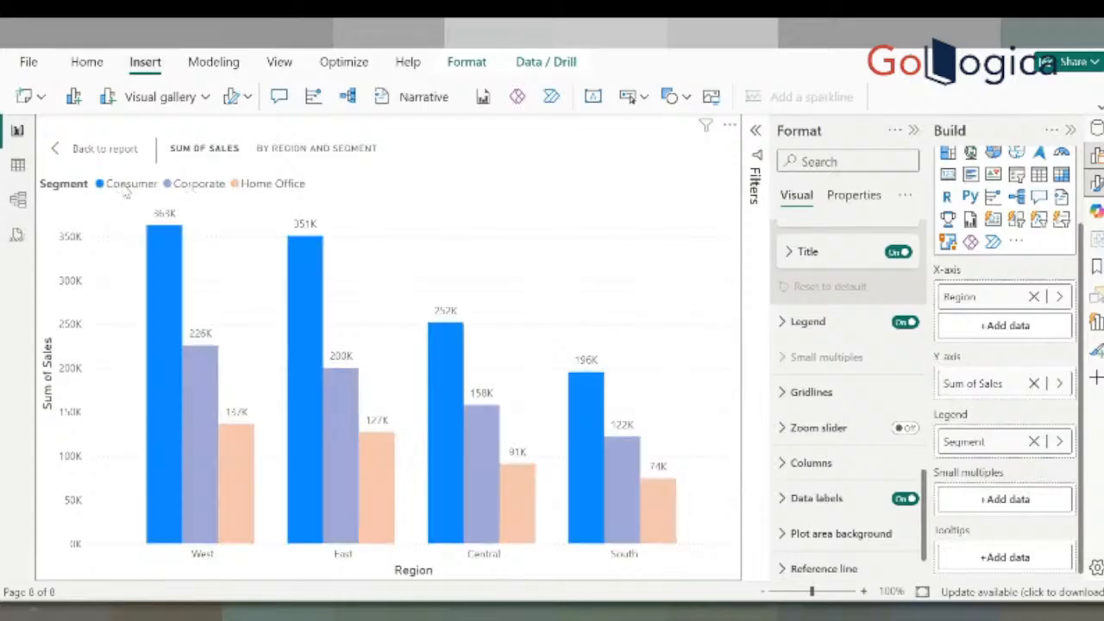
click(277, 185)
click(382, 205)
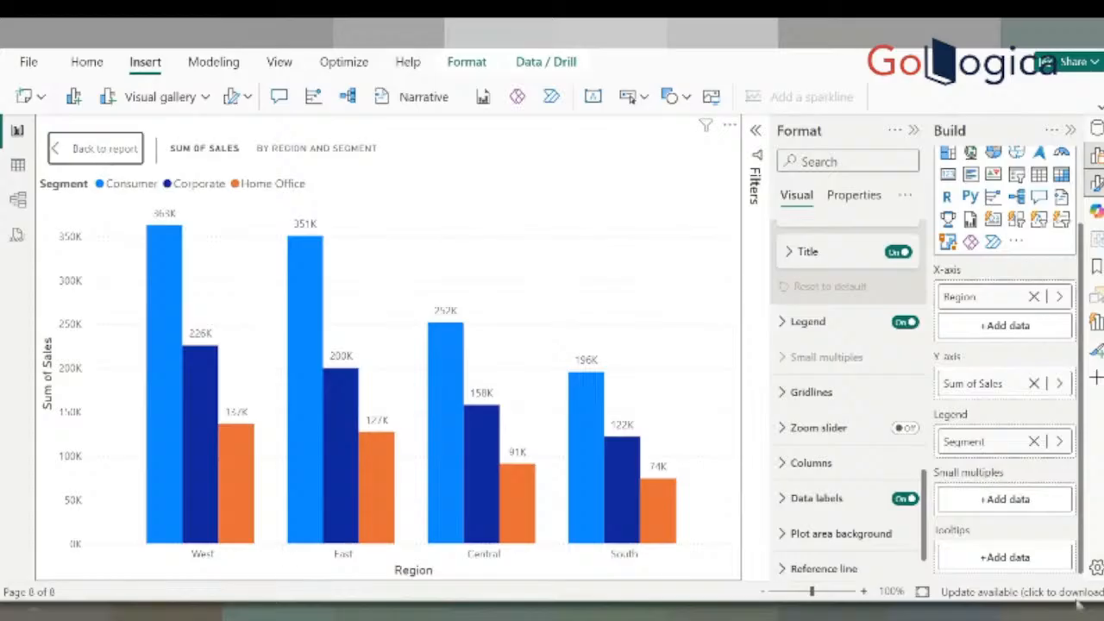
Return to the report, shrink the Region and Segment chart and move it closer to the first chart
click(102, 148)
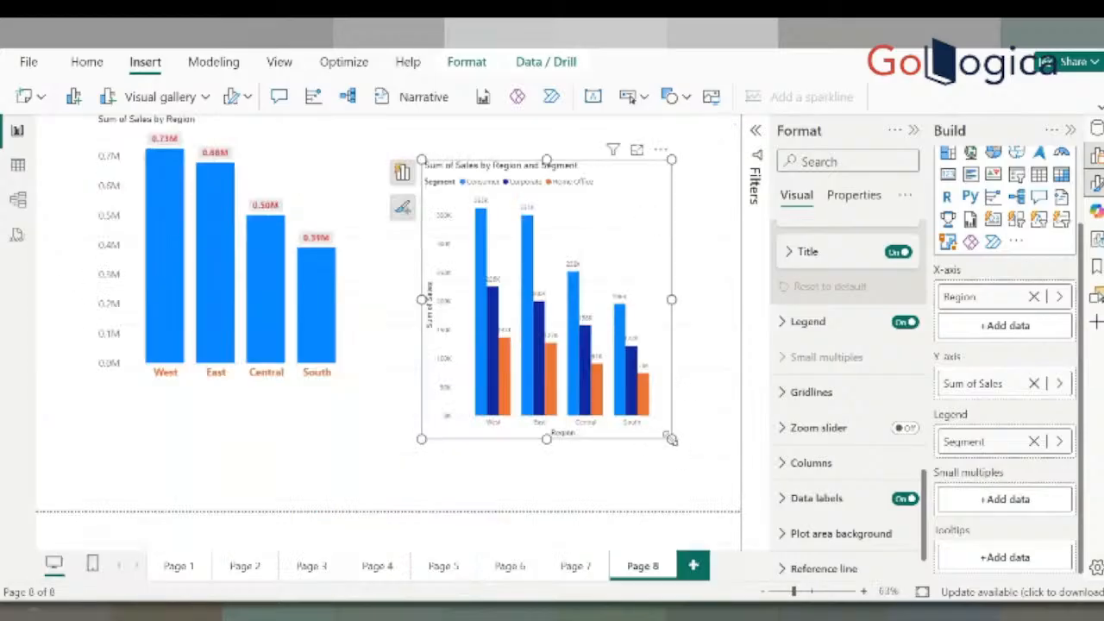
drag(671, 438, 596, 369)
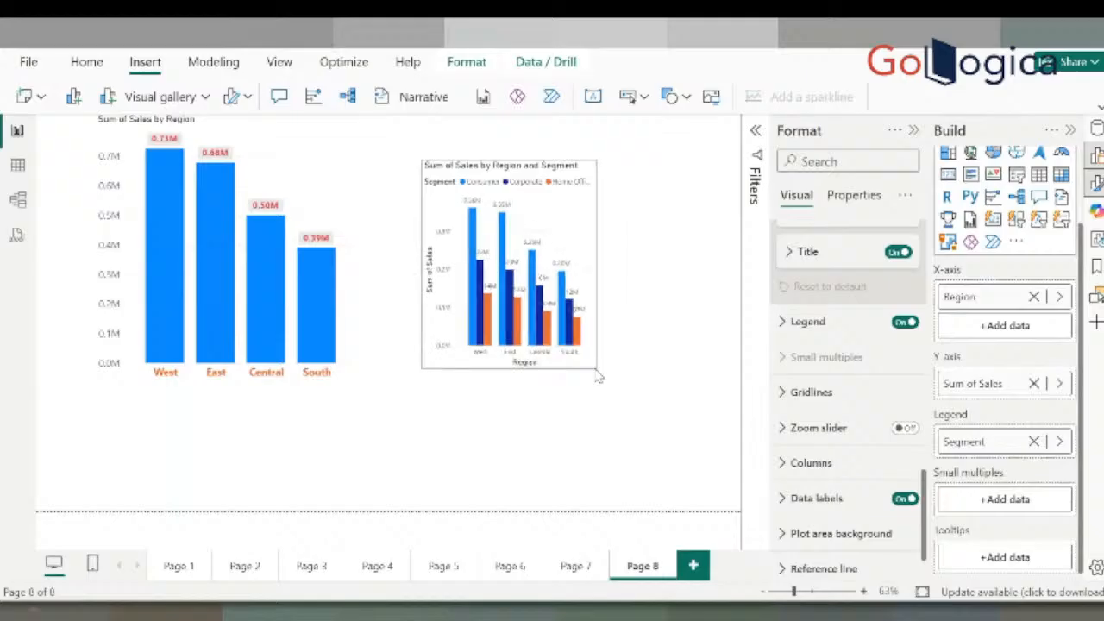
drag(559, 223, 524, 200)
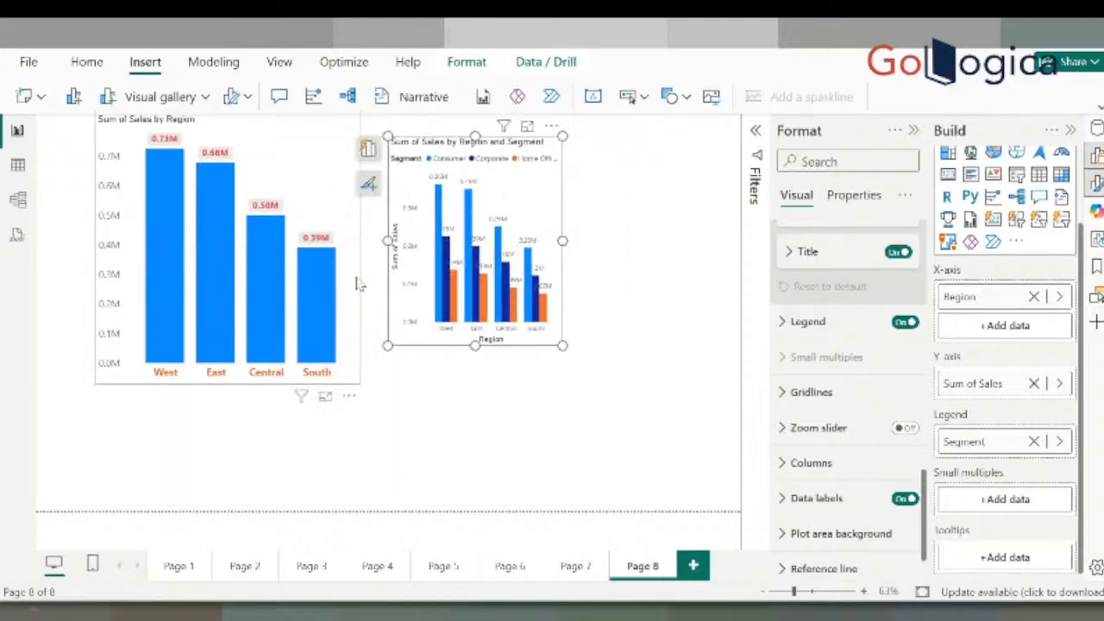
Shrink the Sum of Sales by Region chart, move it toward the page's left edge and place the Segment chart directly beside it
click(362, 384)
drag(362, 384, 297, 302)
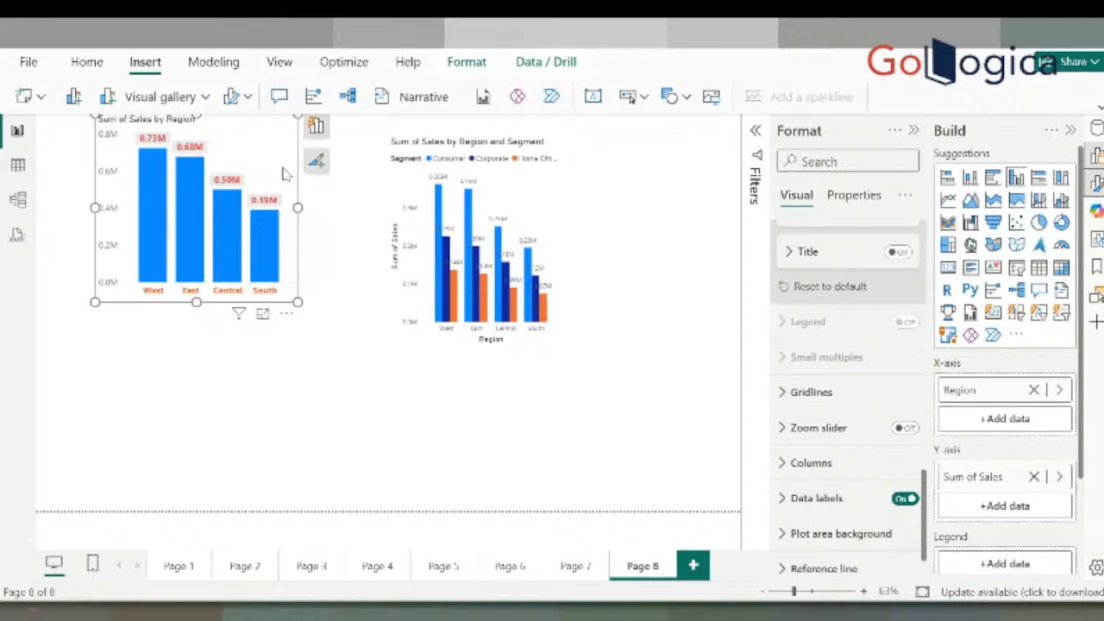
drag(285, 172, 244, 168)
click(542, 214)
drag(542, 214, 406, 192)
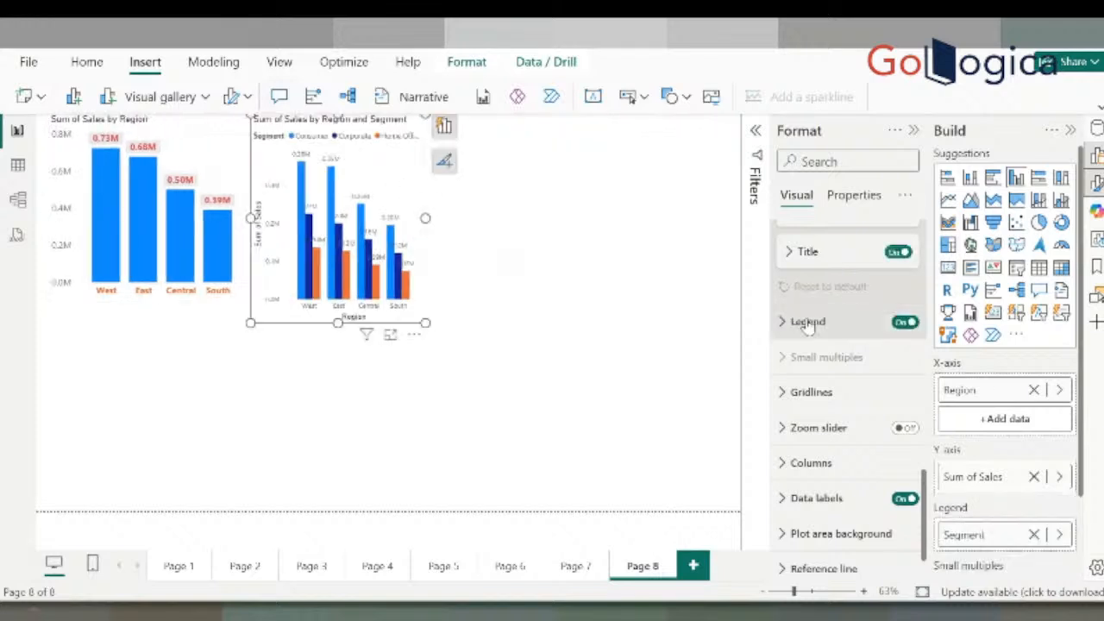
Turn off the Y-axis title of the Region and Segment chart and reduce the chart's height slightly
click(896, 252)
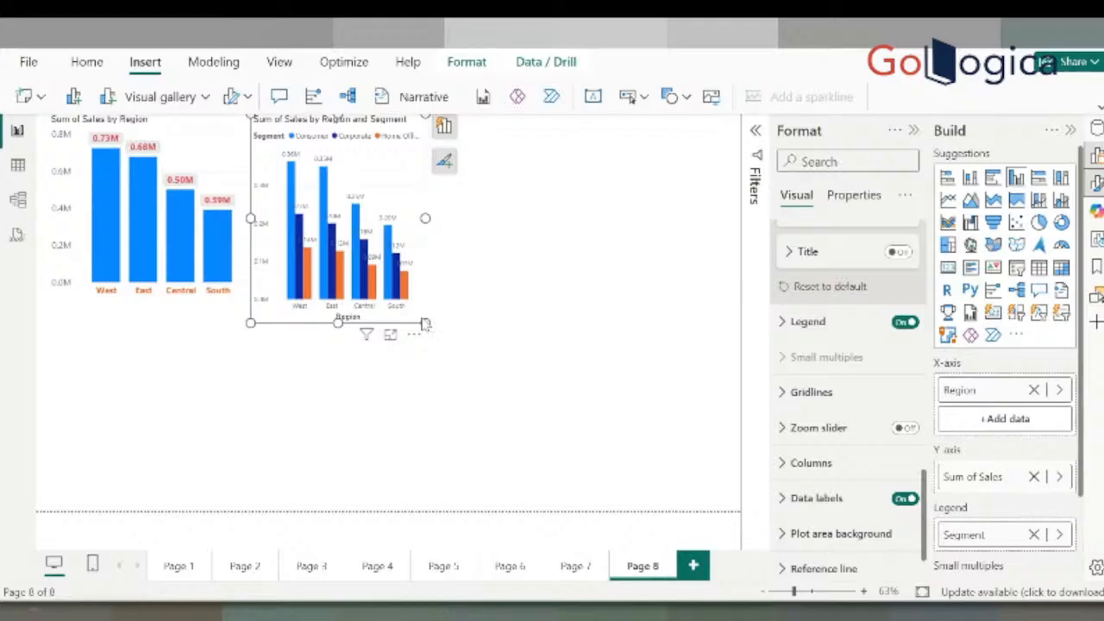
drag(426, 323, 427, 313)
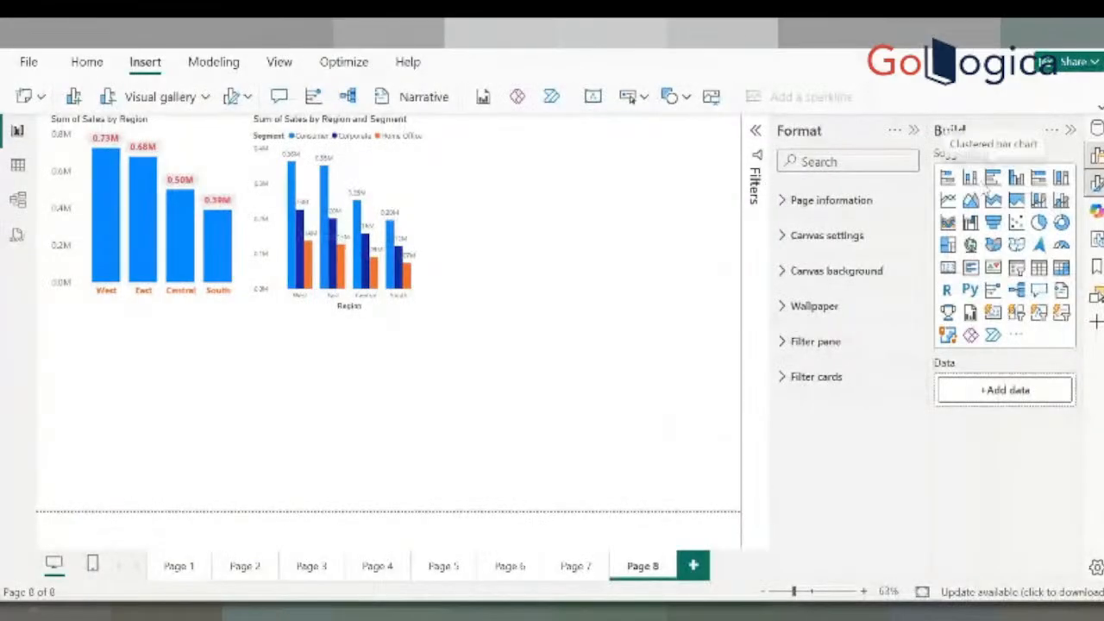
Add an empty stacked column chart to the page and place it to the right of the Region and Segment chart
click(972, 179)
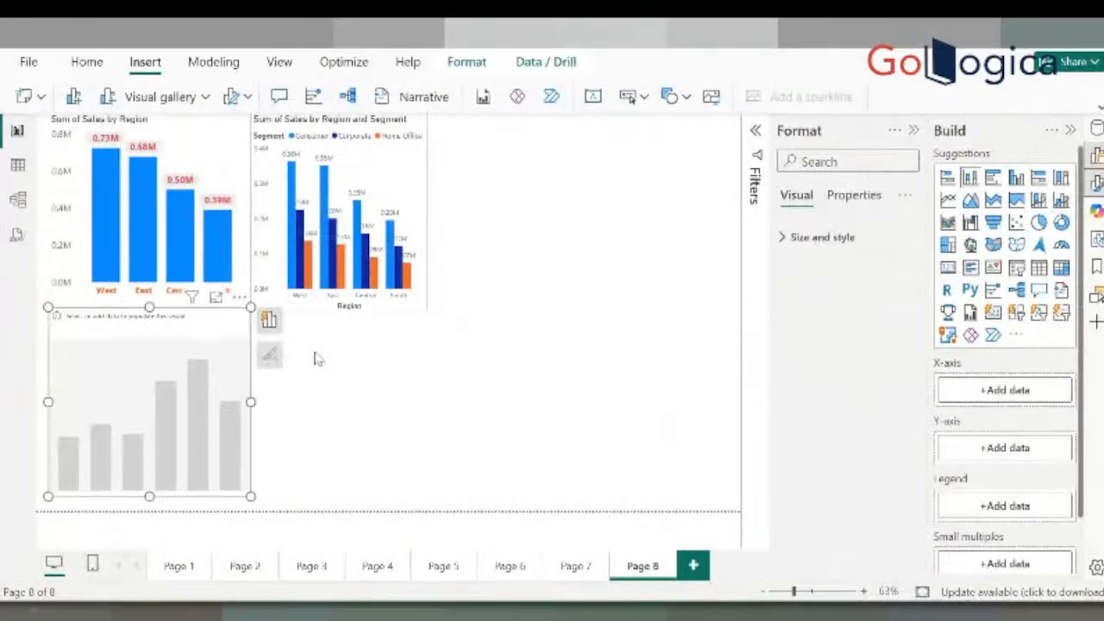
drag(214, 356, 612, 181)
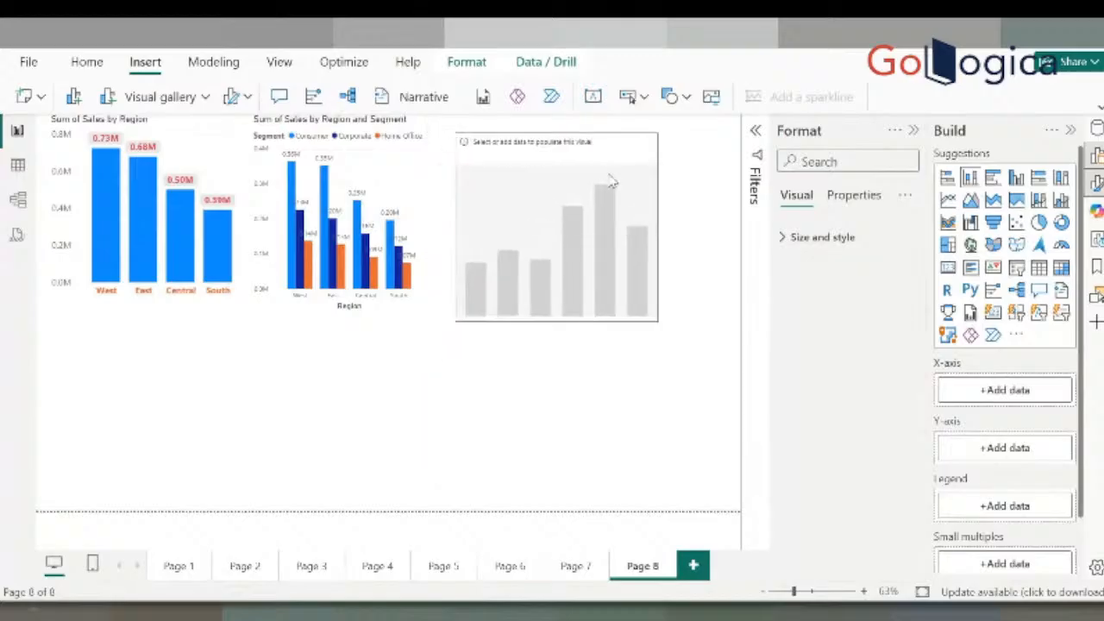
Assign Region to the X-axis and Sales to the Y-axis of the stacked column chart
click(1004, 390)
text(region)
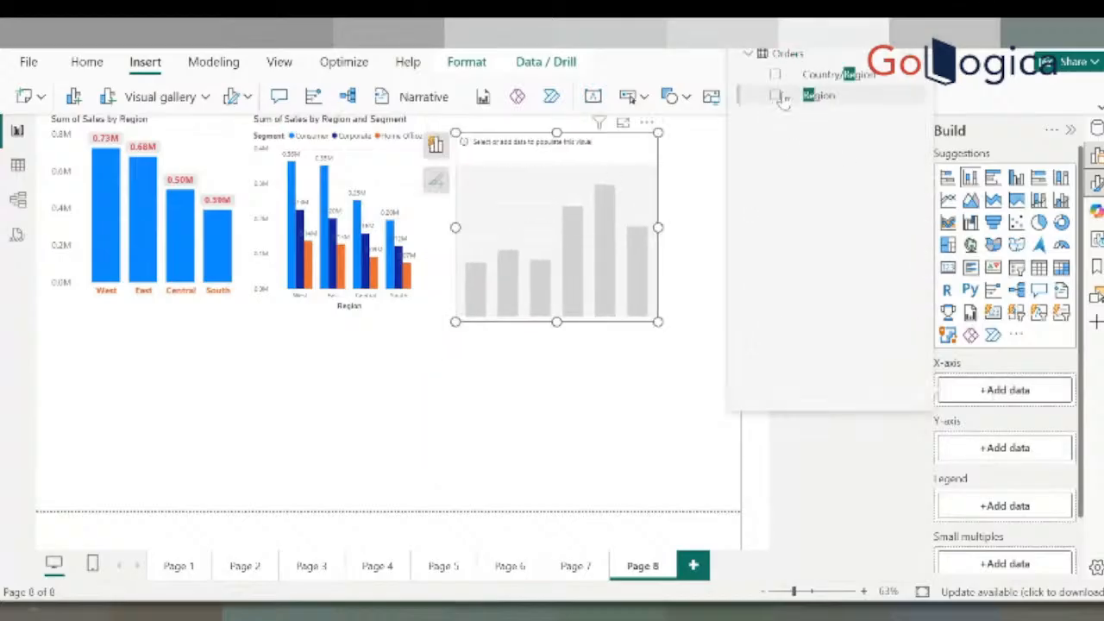
click(779, 95)
click(999, 483)
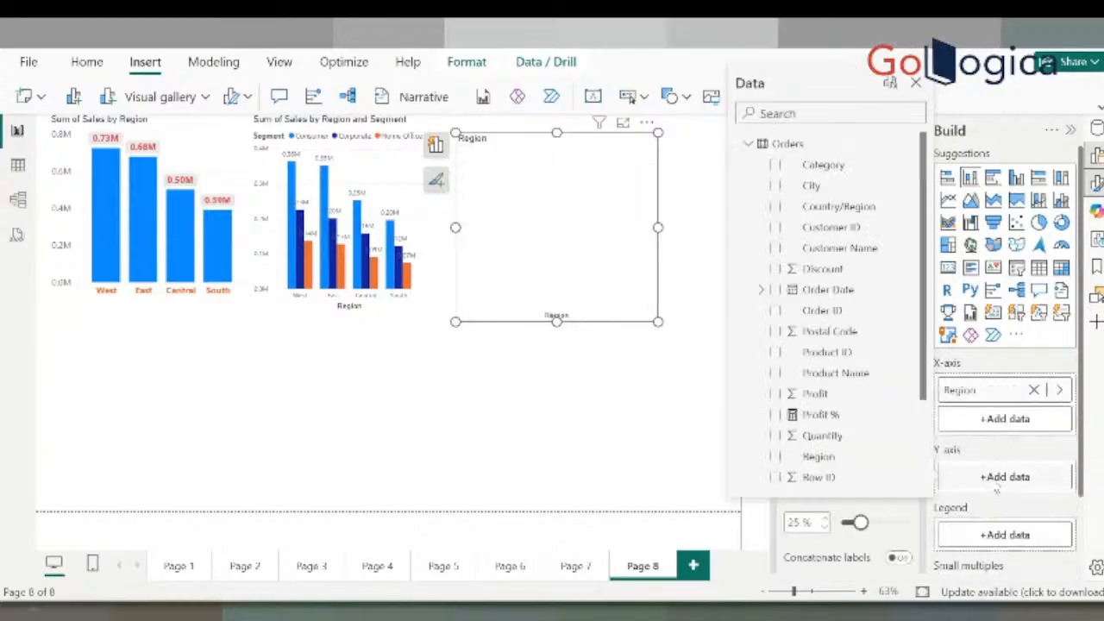
text(sa)
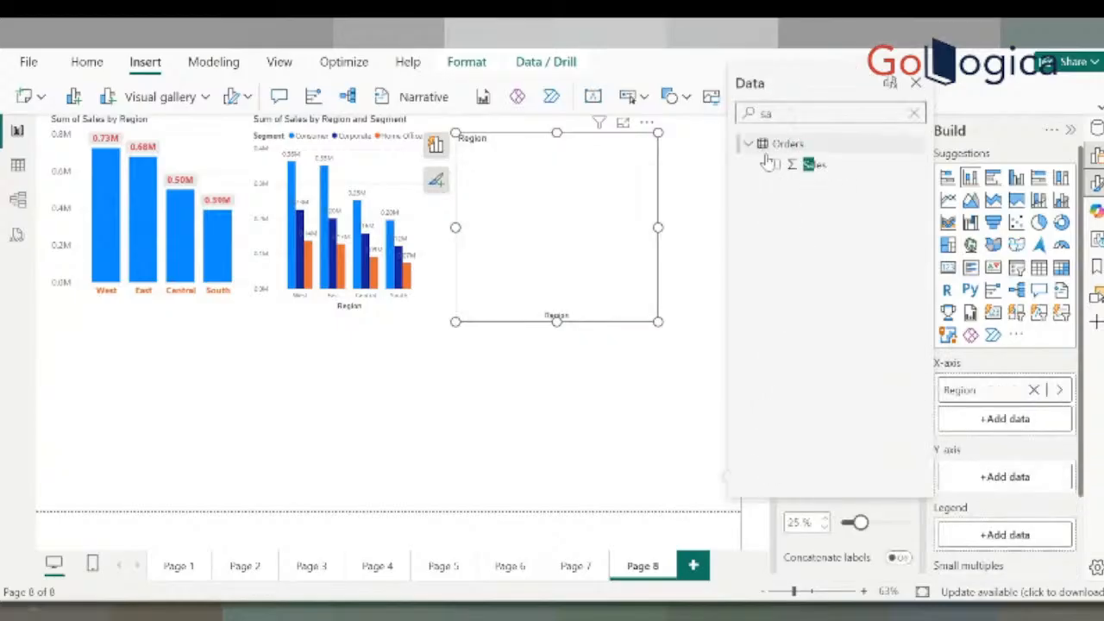
click(773, 164)
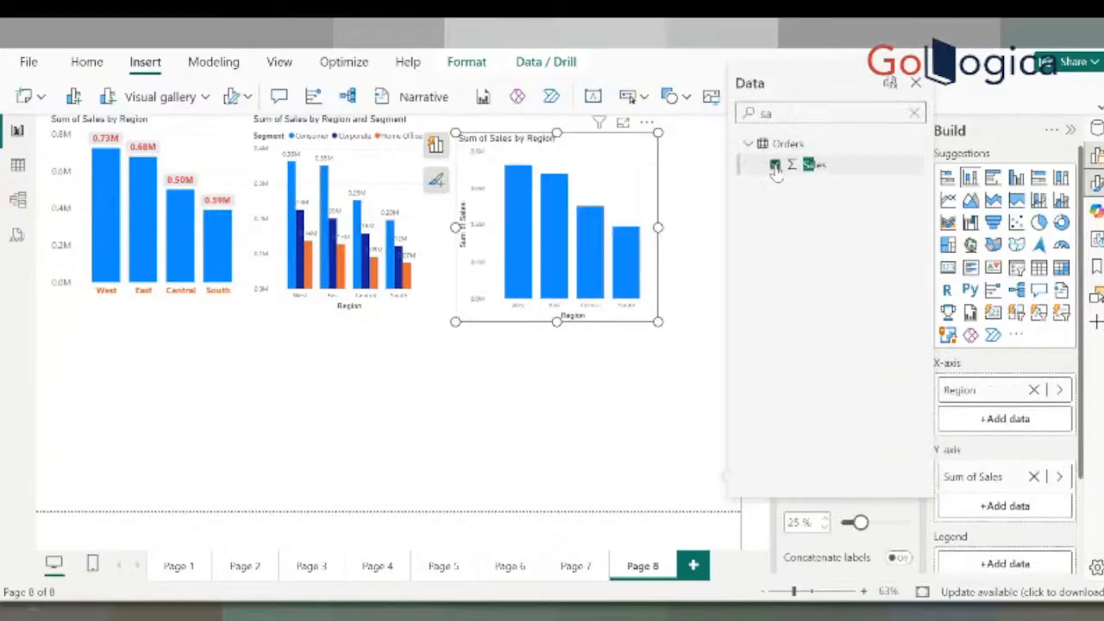
click(636, 187)
scroll(986, 532, down, 3)
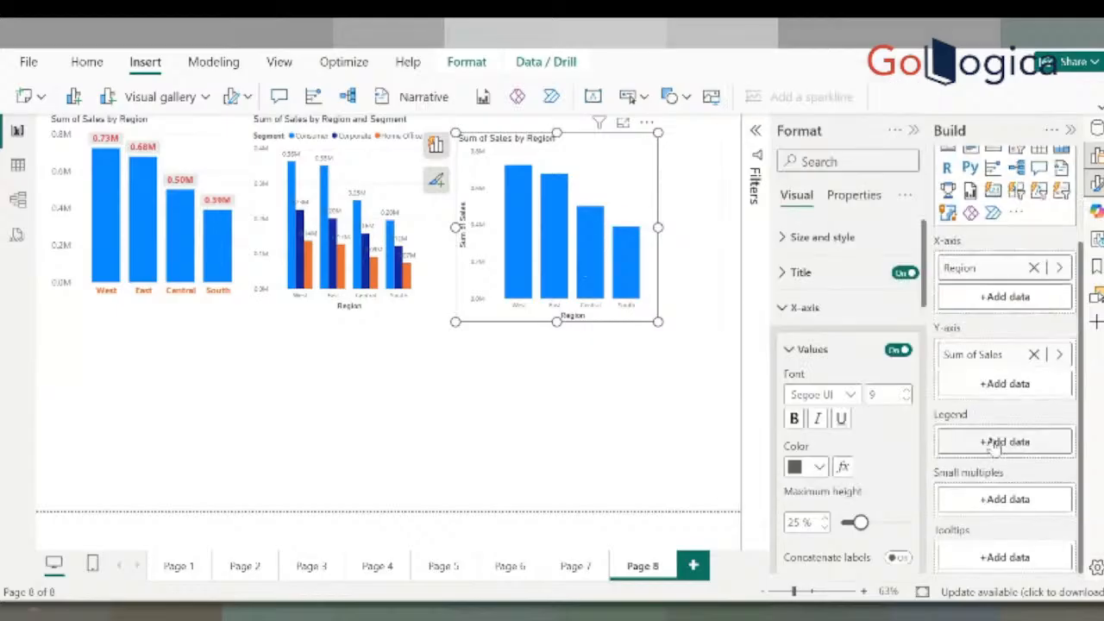
Assign Segment to the legend of the stacked column chart and open the chart in focus mode
click(995, 443)
text(seg)
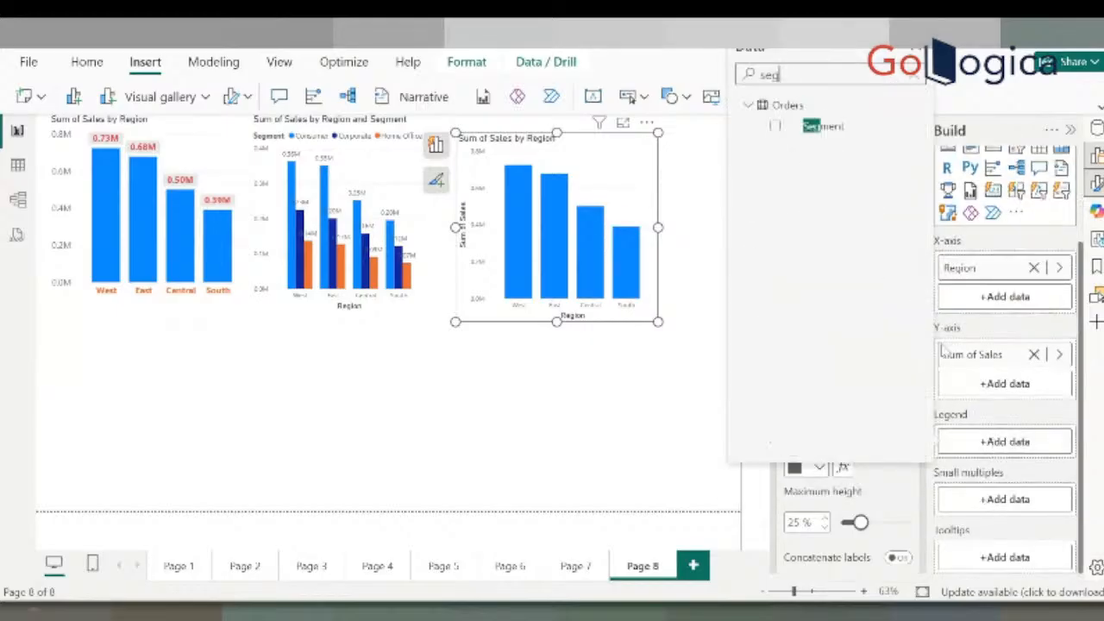
click(775, 128)
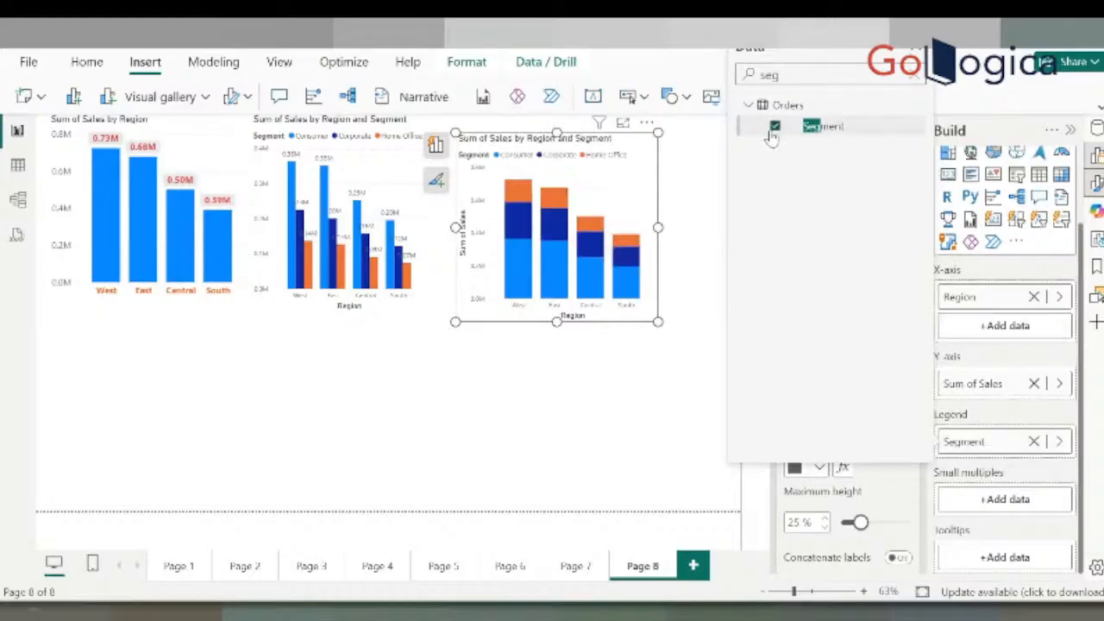
click(623, 138)
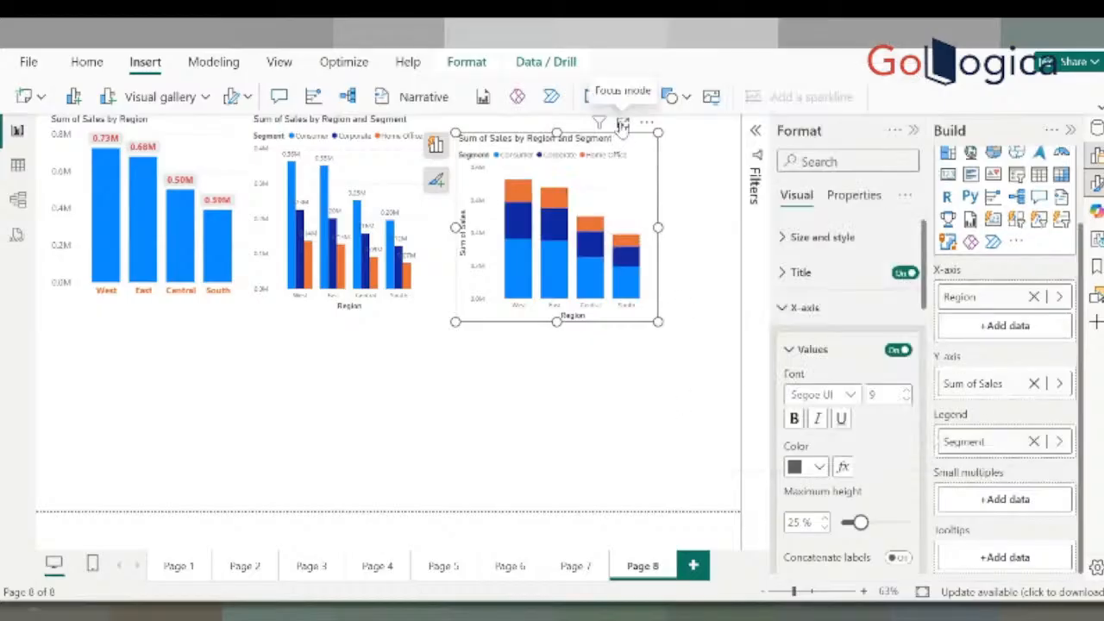
click(622, 126)
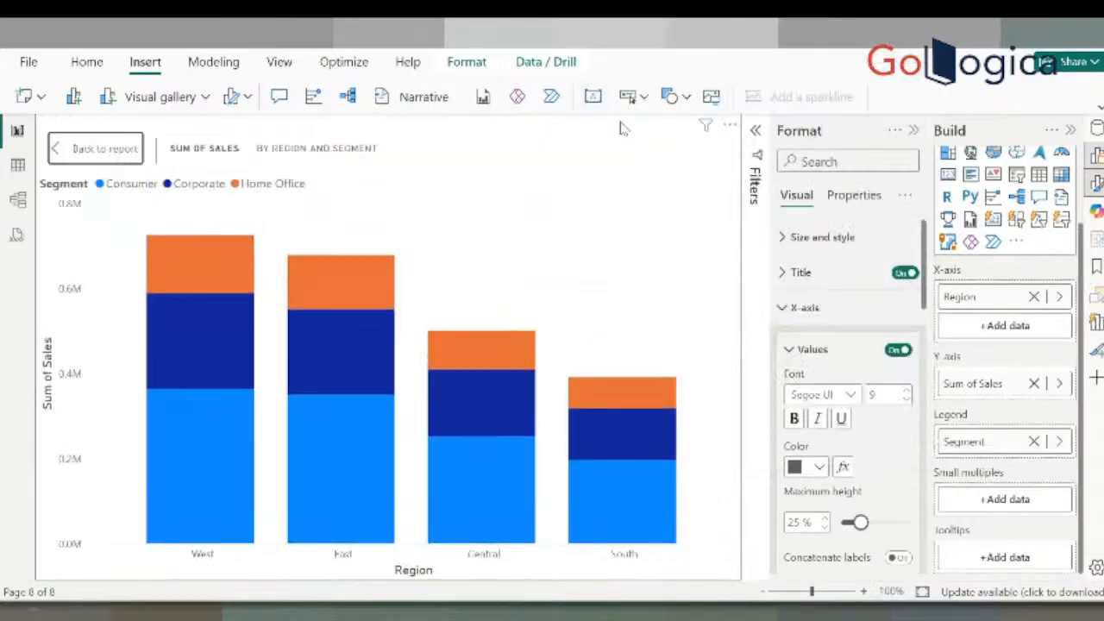
Remove Segment from the stacked column chart's legend and add it back again
click(1033, 442)
click(1023, 472)
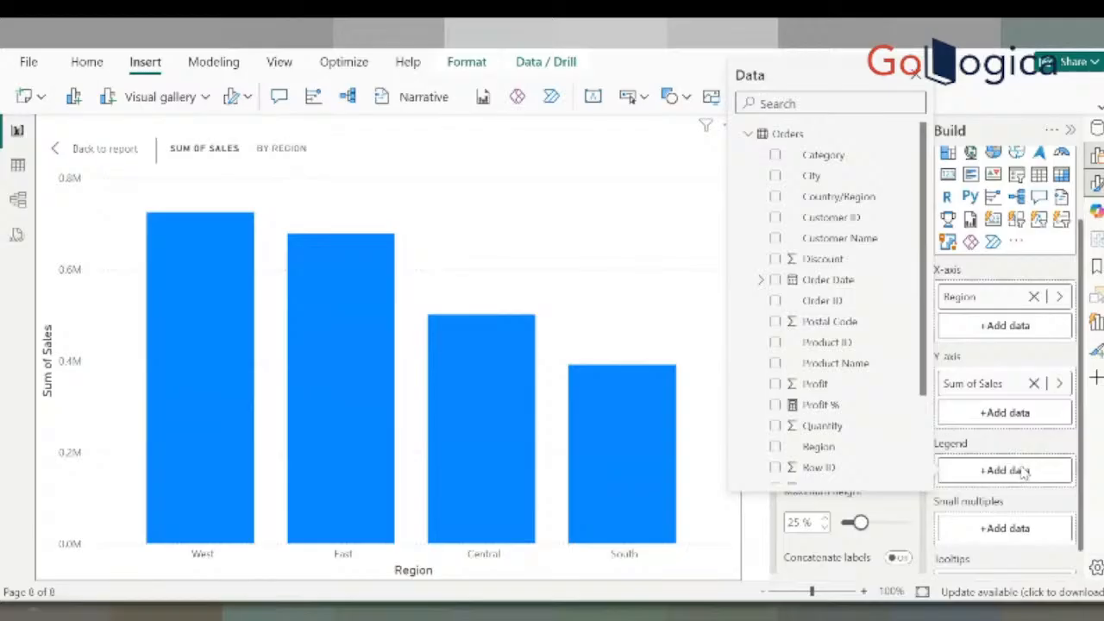
text(seg)
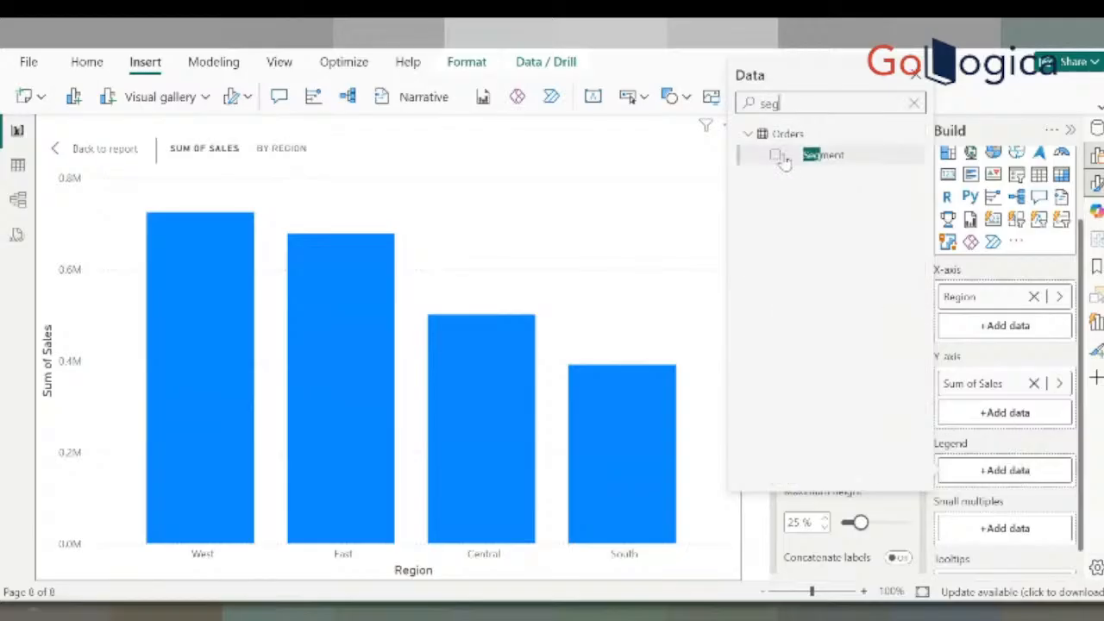
click(776, 156)
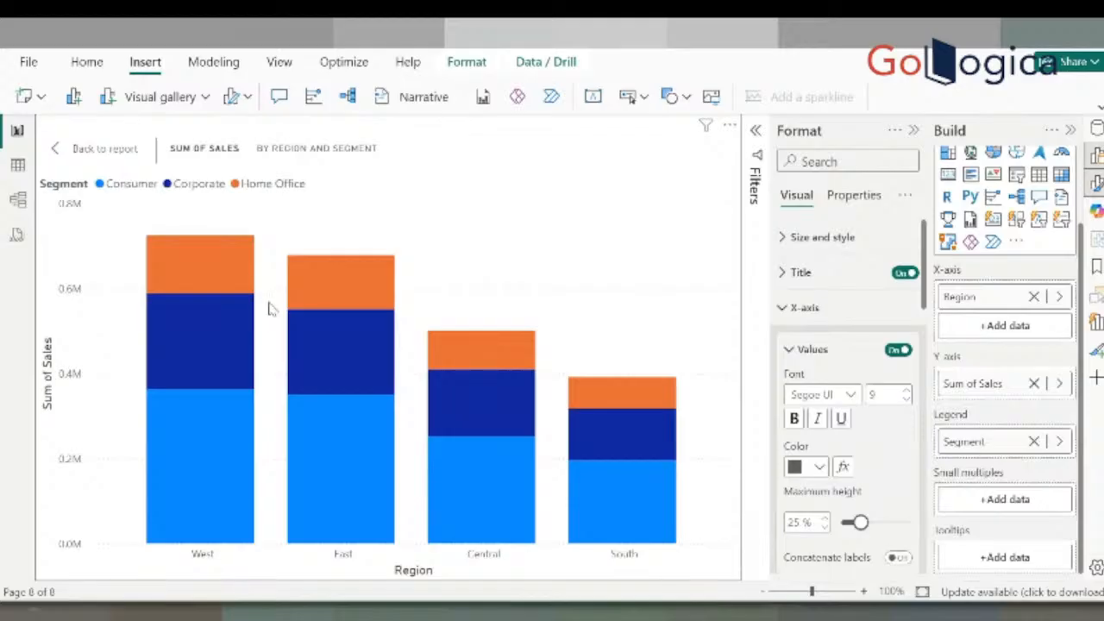
Return to the report, reopen the stacked chart in focus mode, and highlight the Consumer, Corporate and Home Office segments one by one
click(95, 149)
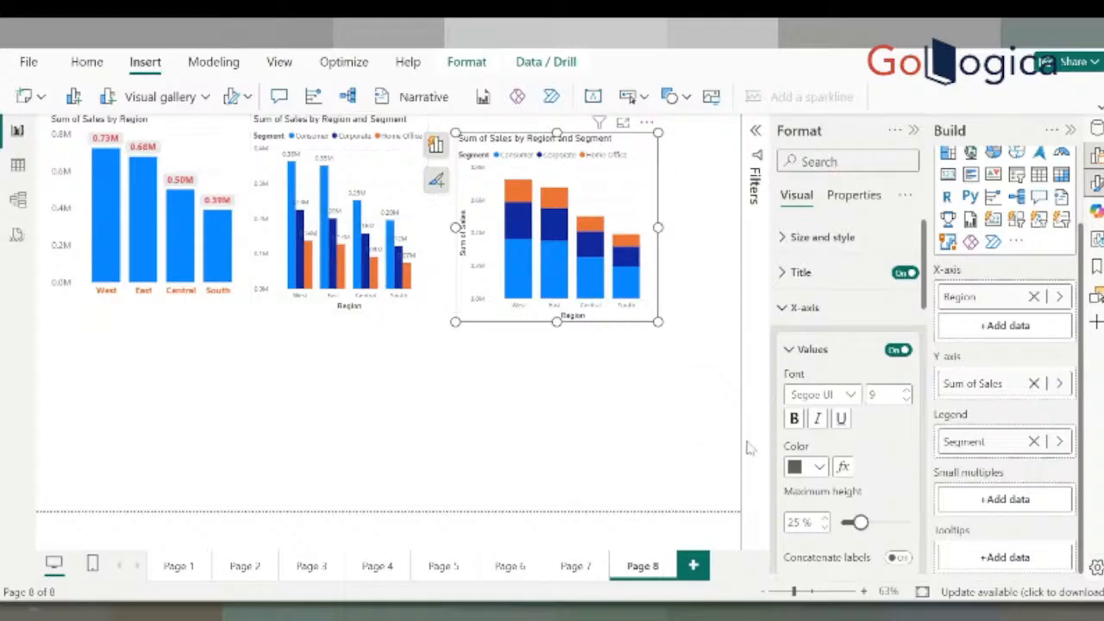
click(623, 123)
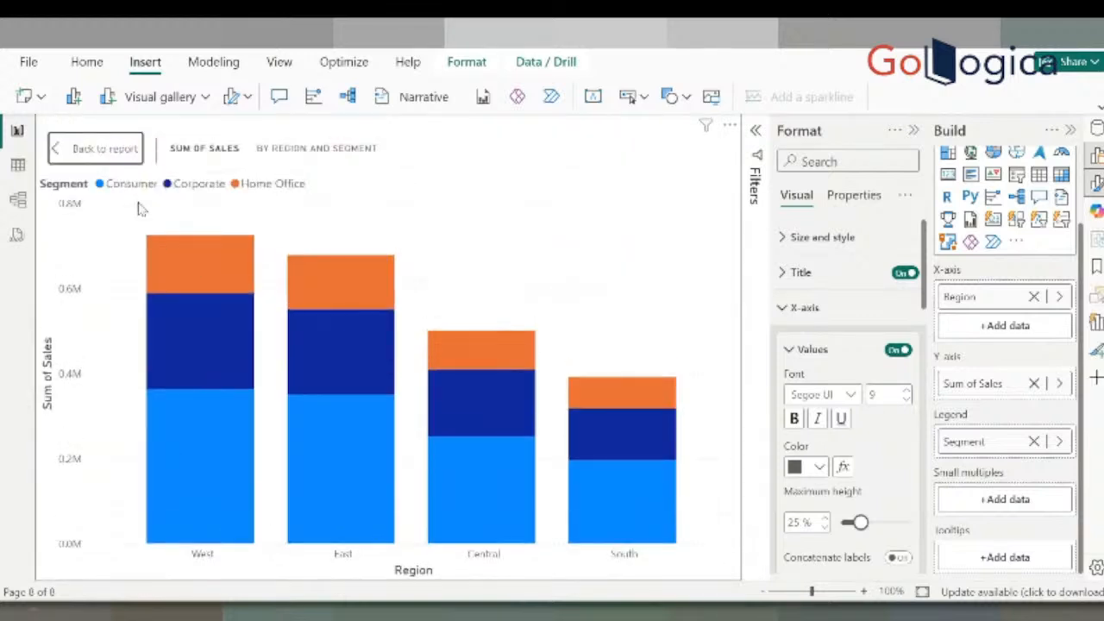
click(125, 188)
click(203, 185)
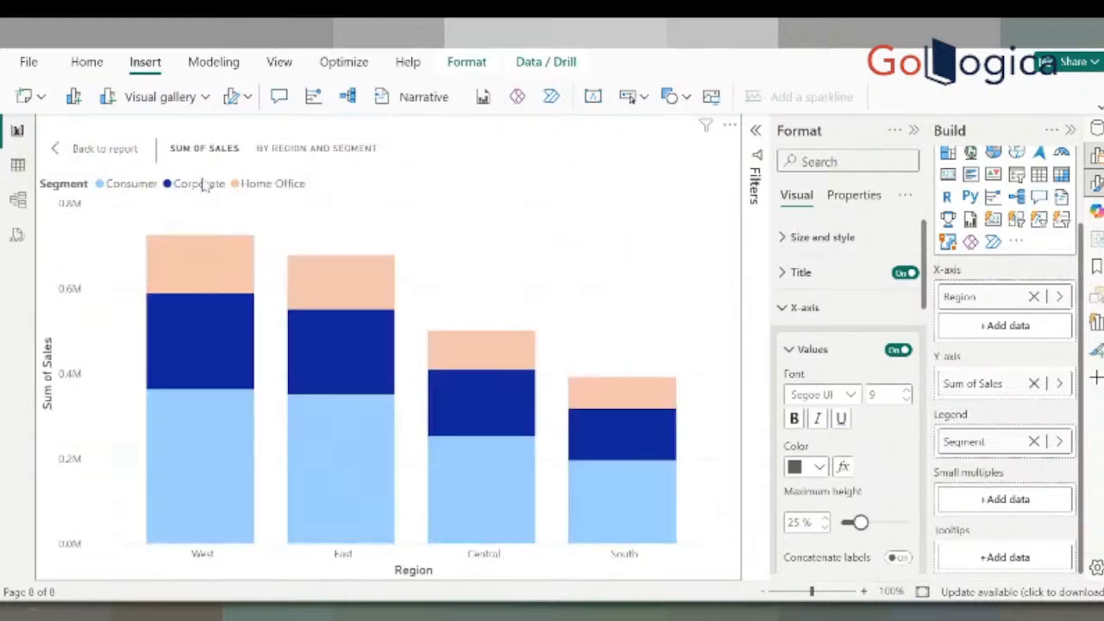
click(276, 185)
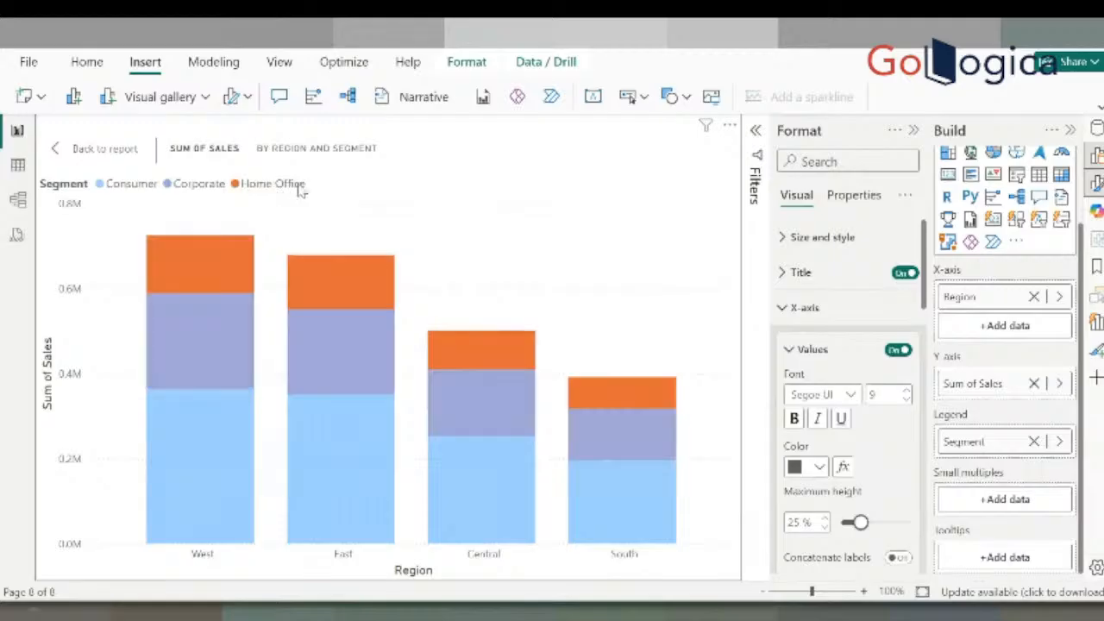
click(485, 241)
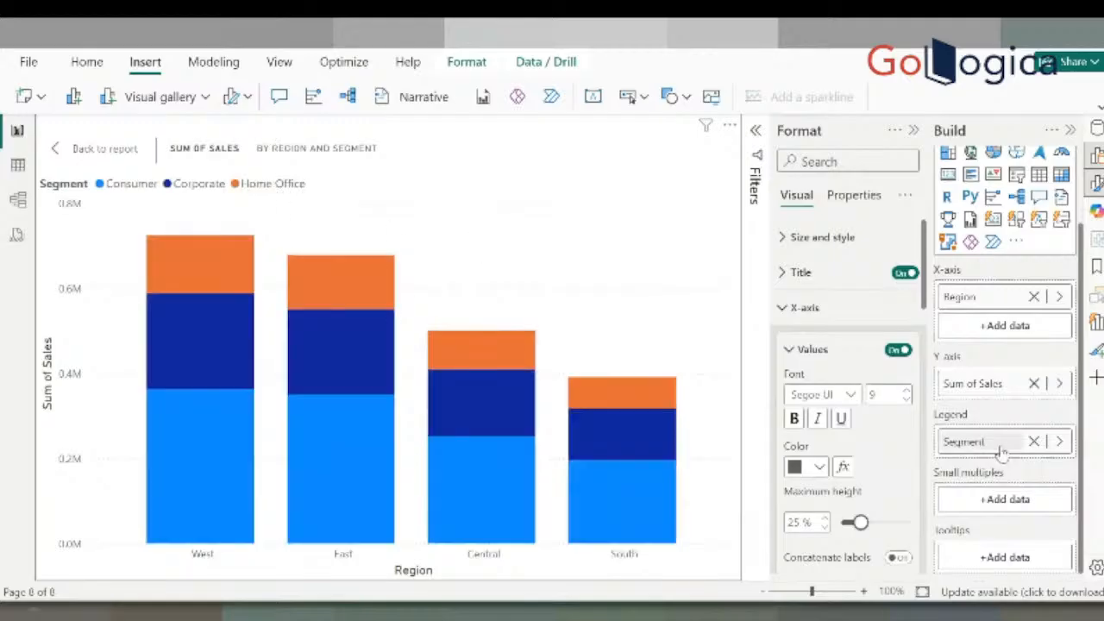
Turn on data labels and total labels for the stacked column chart
scroll(860, 446, down, 5)
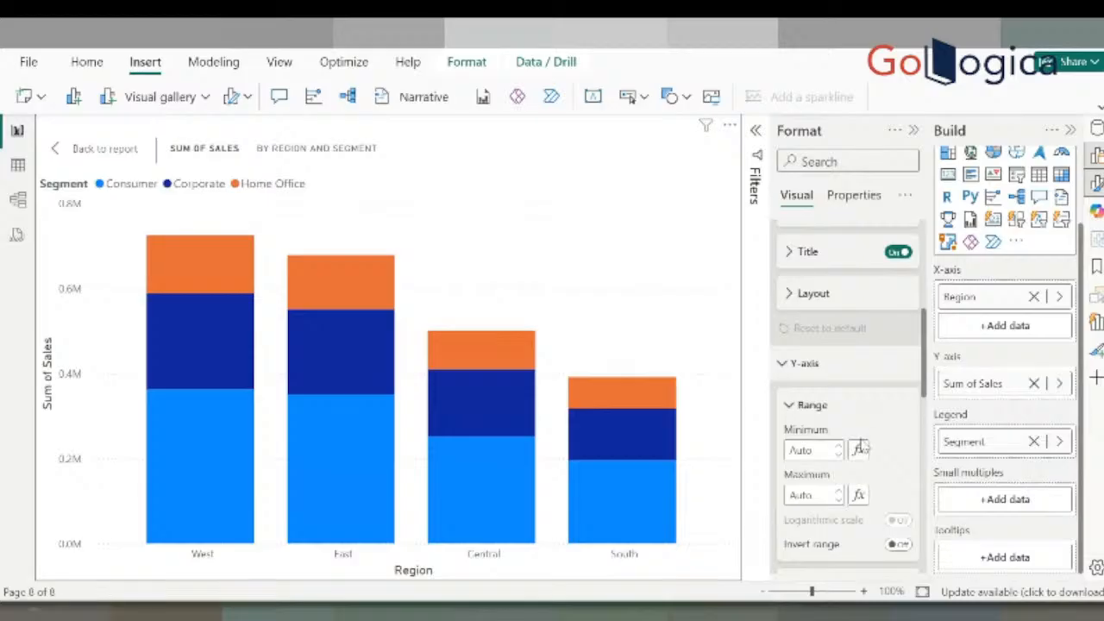
scroll(861, 447, down, 10)
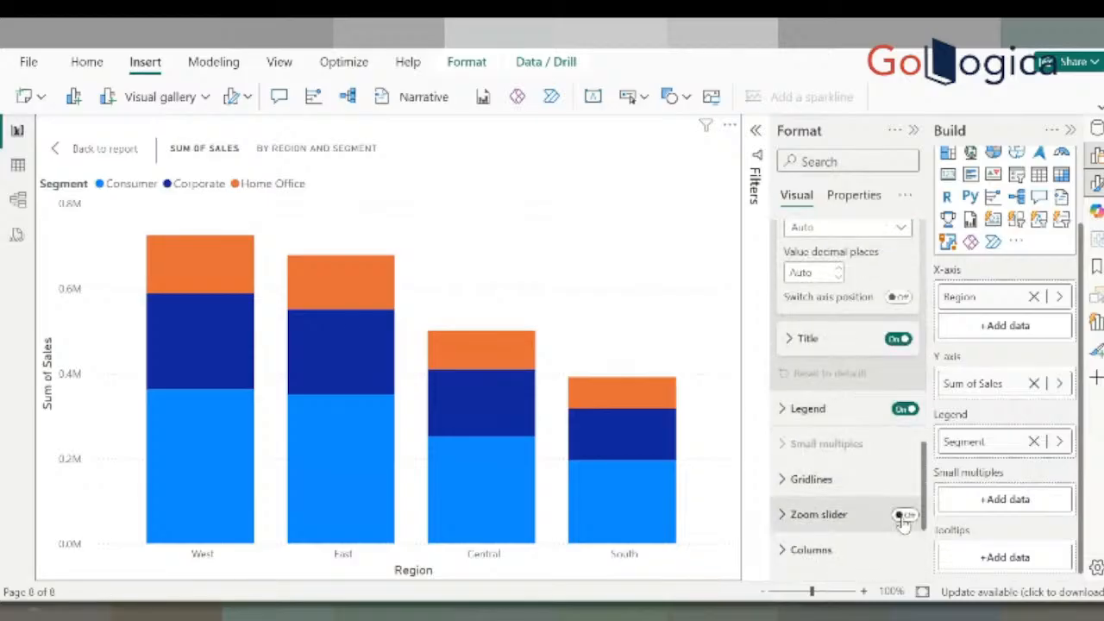
scroll(902, 509, down, 4)
click(903, 450)
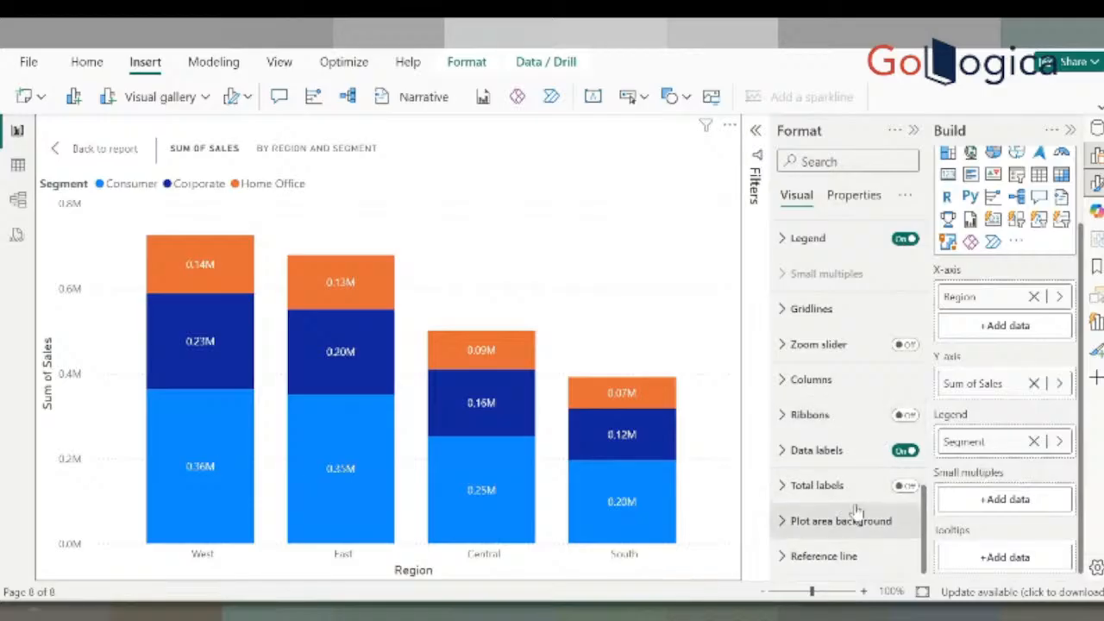
click(904, 488)
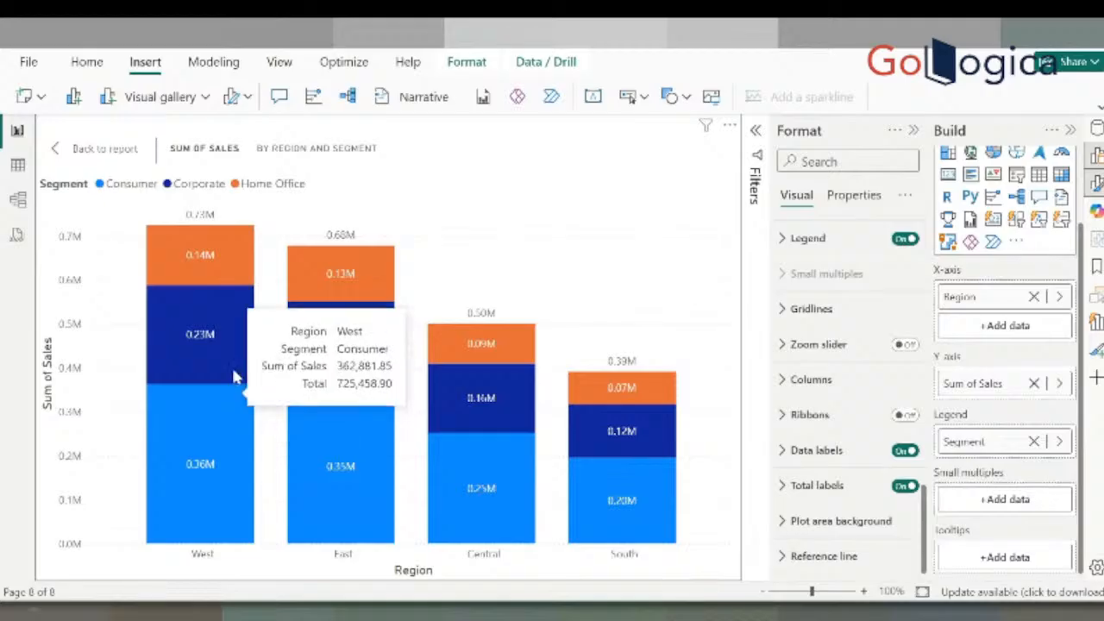
Highlight the Corporate and Home Office segments in the labelled stacked chart, clear the highlight, and return to the report
mouse_move(218, 255)
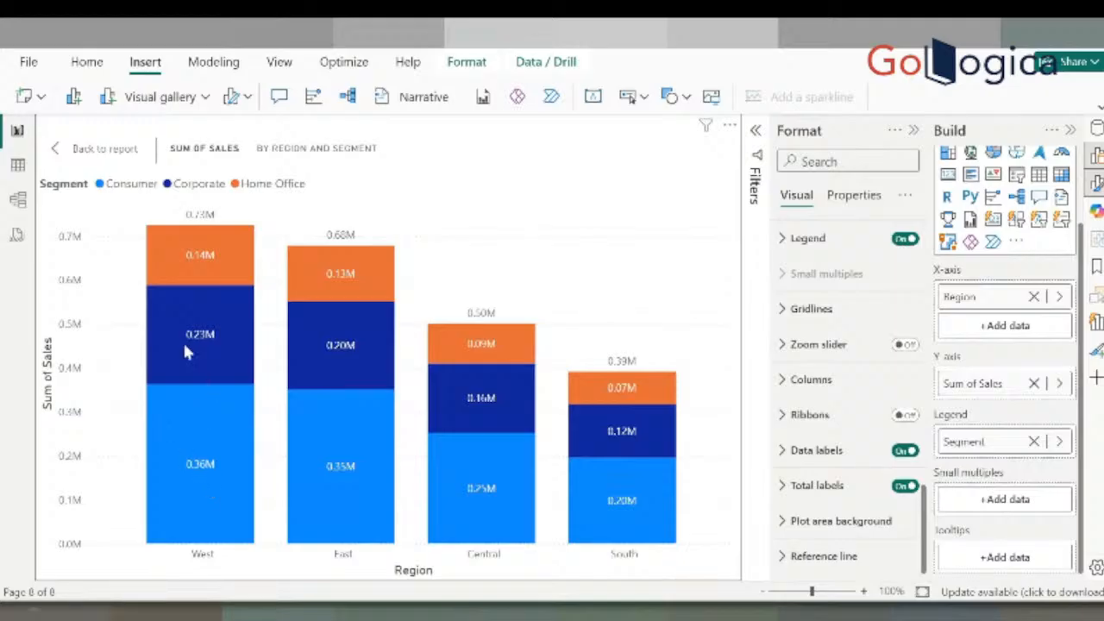
click(189, 186)
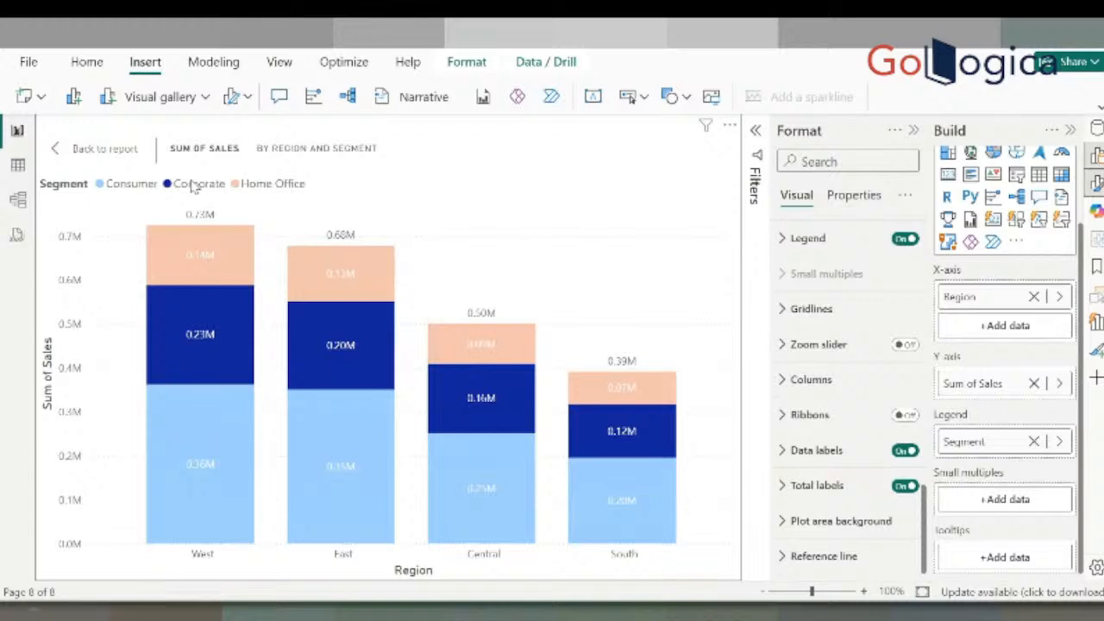
click(267, 191)
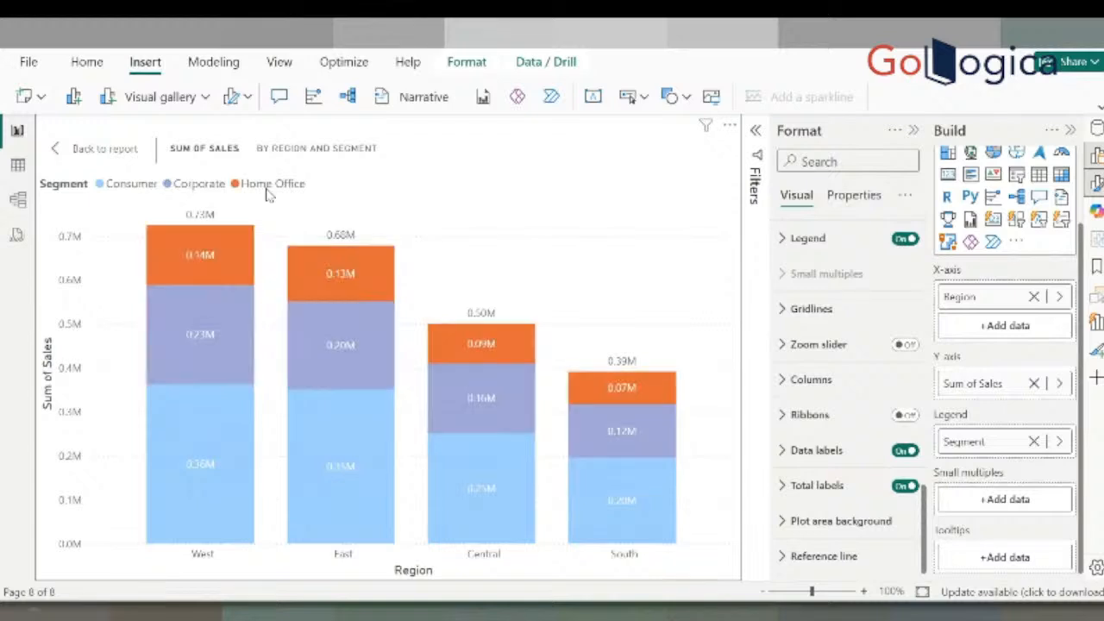
click(487, 252)
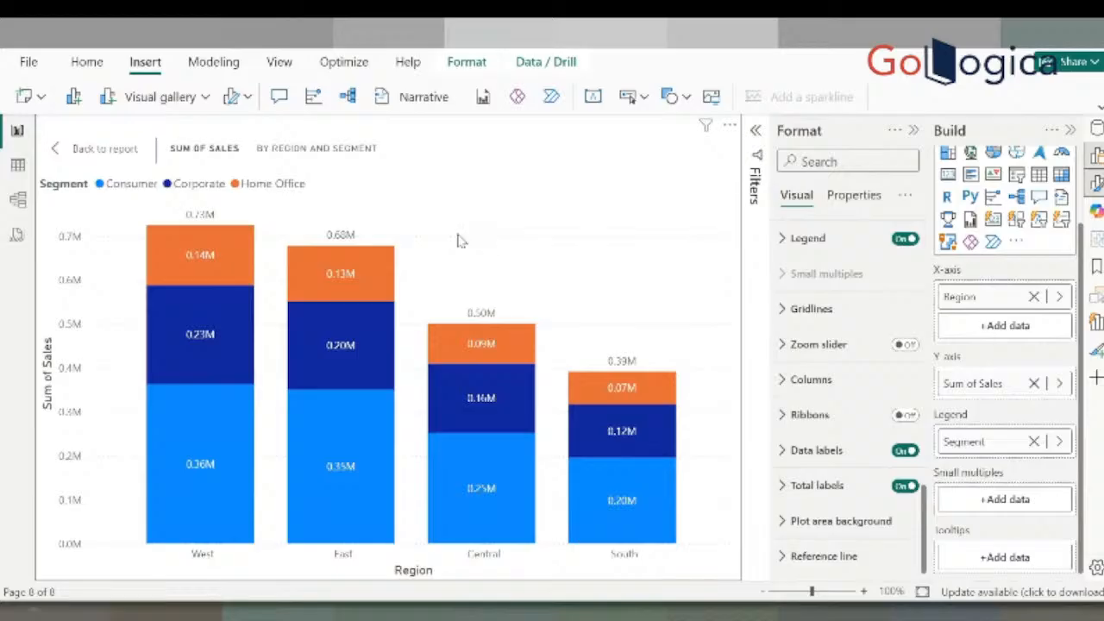
click(97, 149)
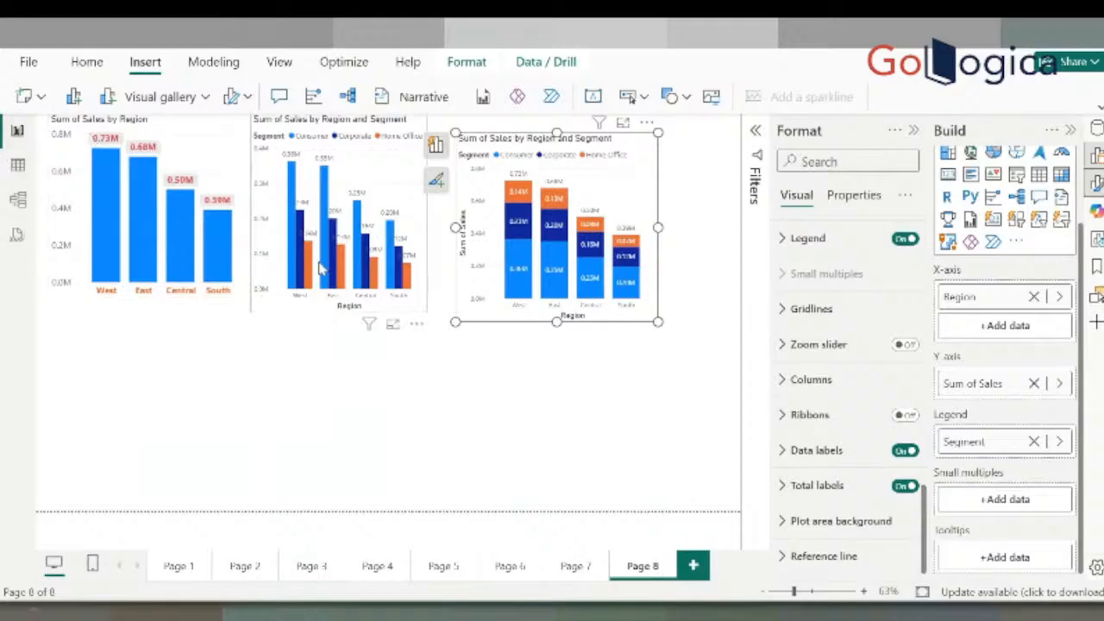
Compare the West region's segment values in the clustered chart with the West column of the stacked chart in focus mode
mouse_move(291, 211)
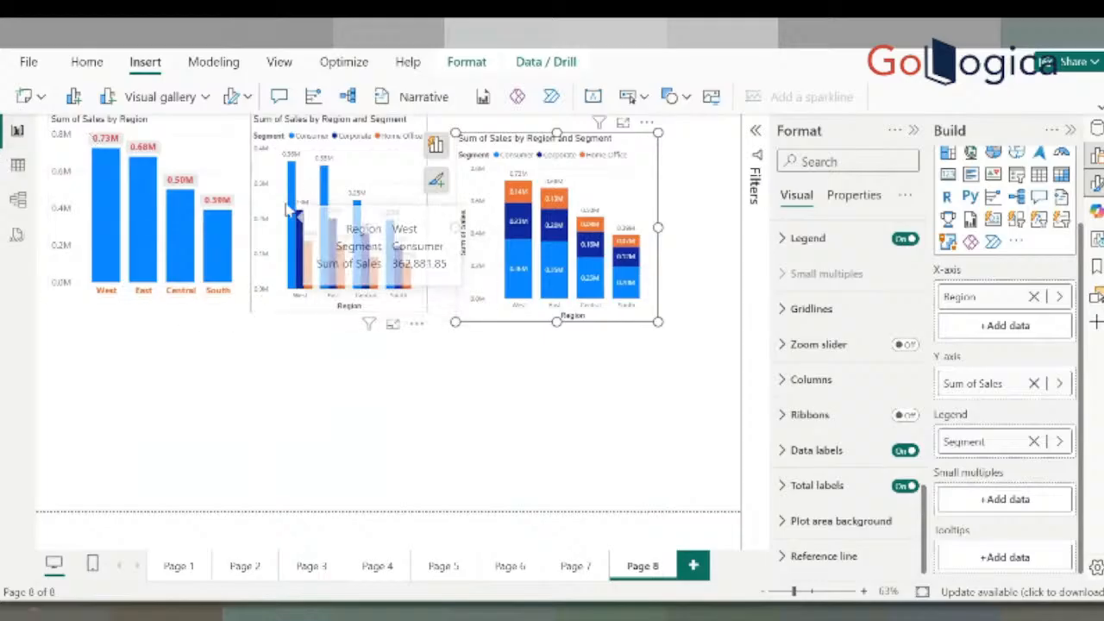
click(624, 123)
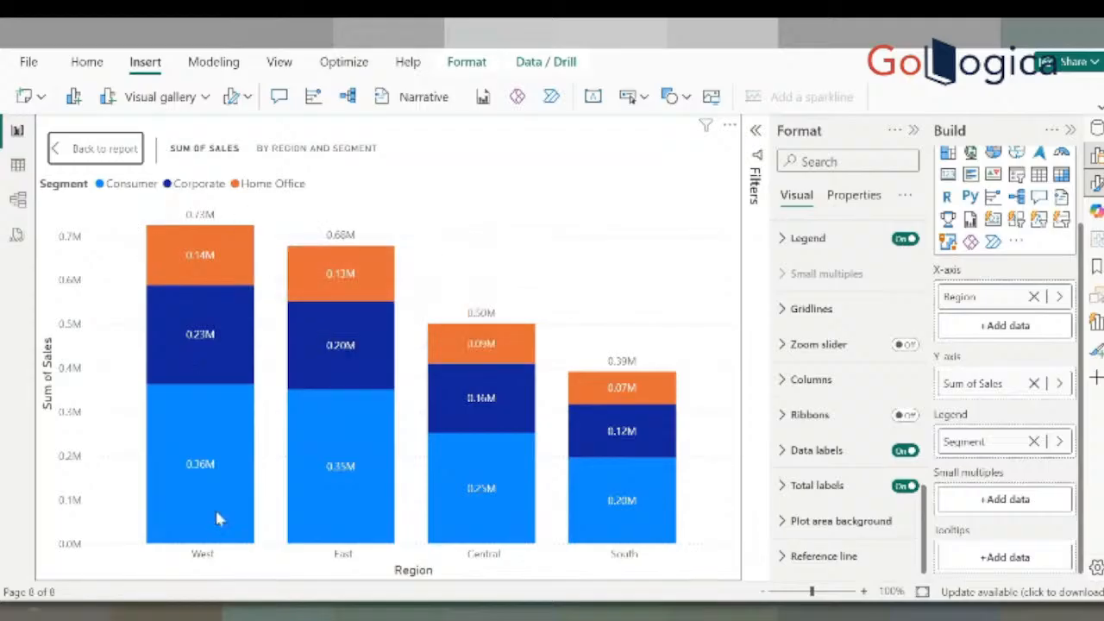
mouse_move(176, 248)
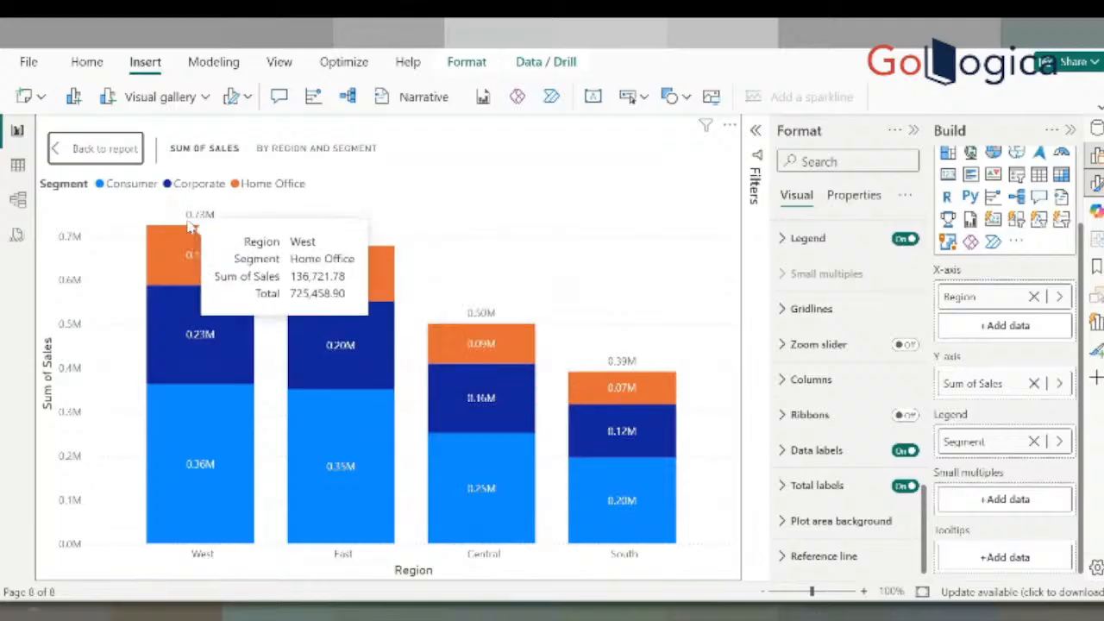
click(104, 149)
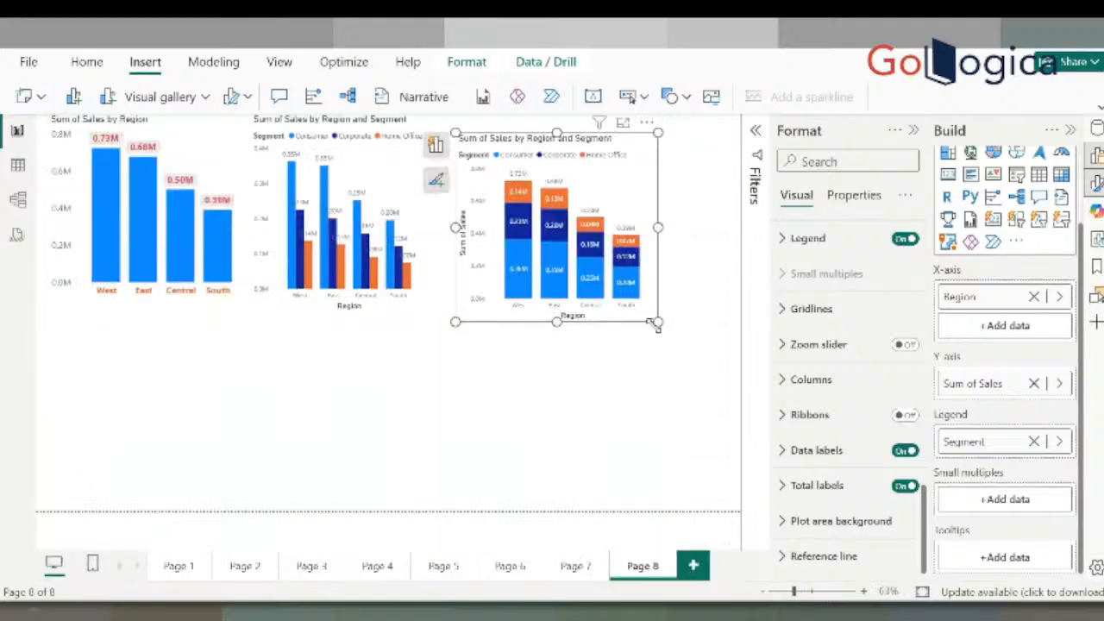
Make the stacked column chart narrower and slightly shorter, and turn off its title
drag(658, 322, 616, 312)
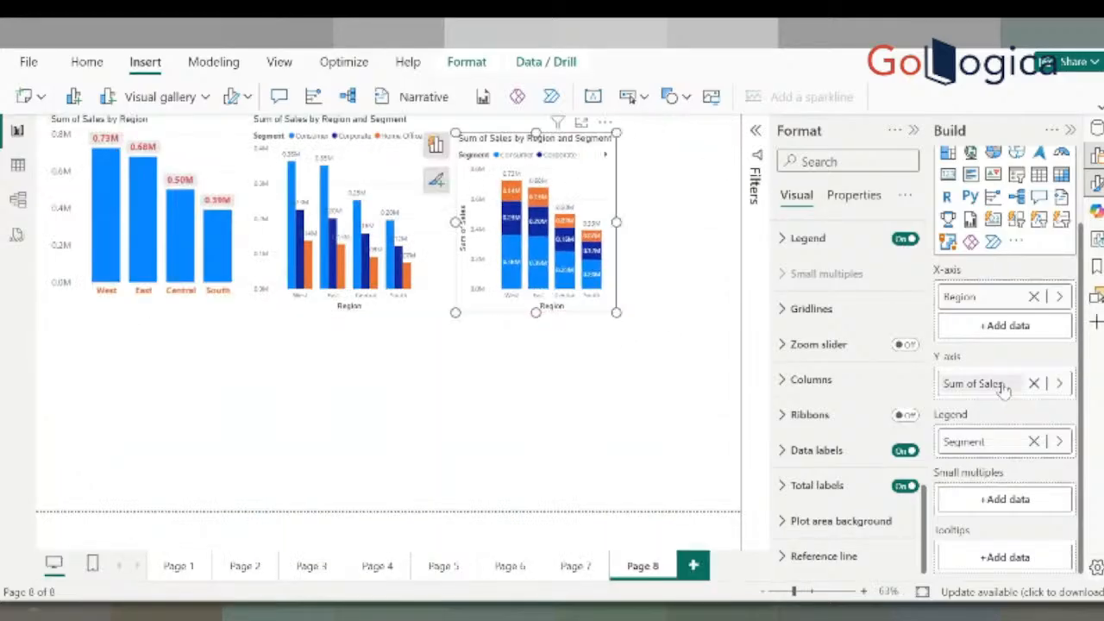
scroll(871, 354, up, 10)
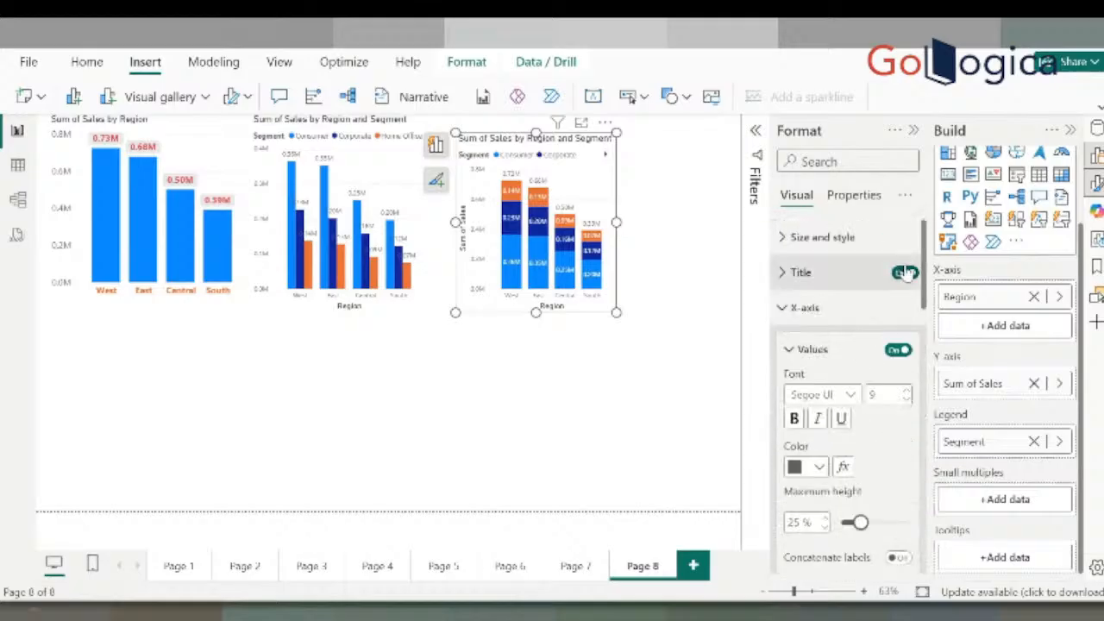
click(904, 273)
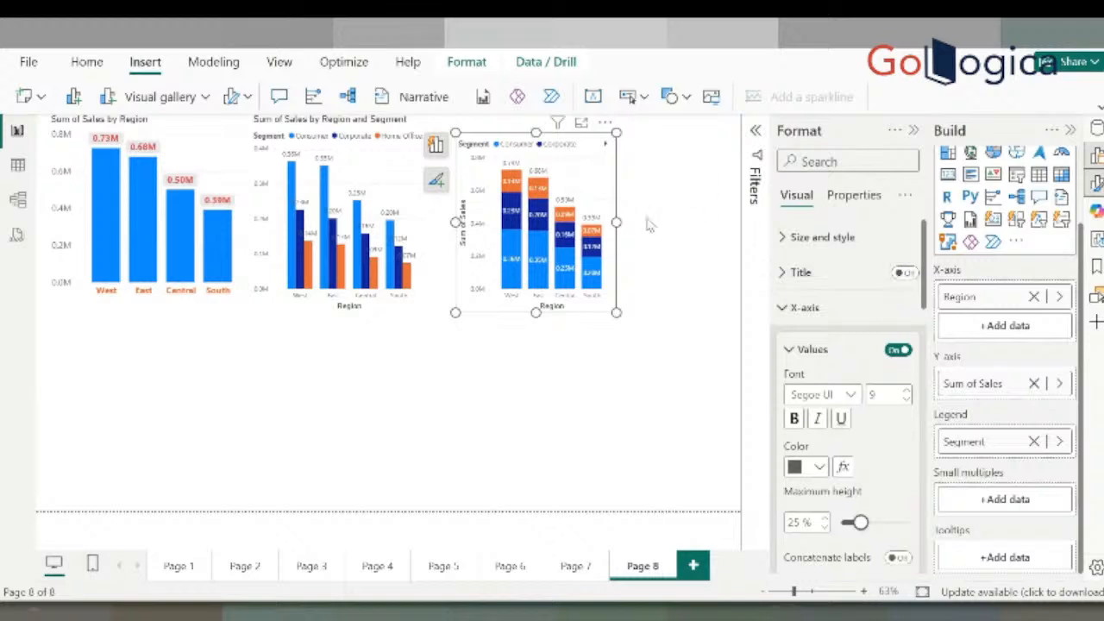
Turn off the clustered column chart's title and move the stacked column chart directly beside it
click(418, 127)
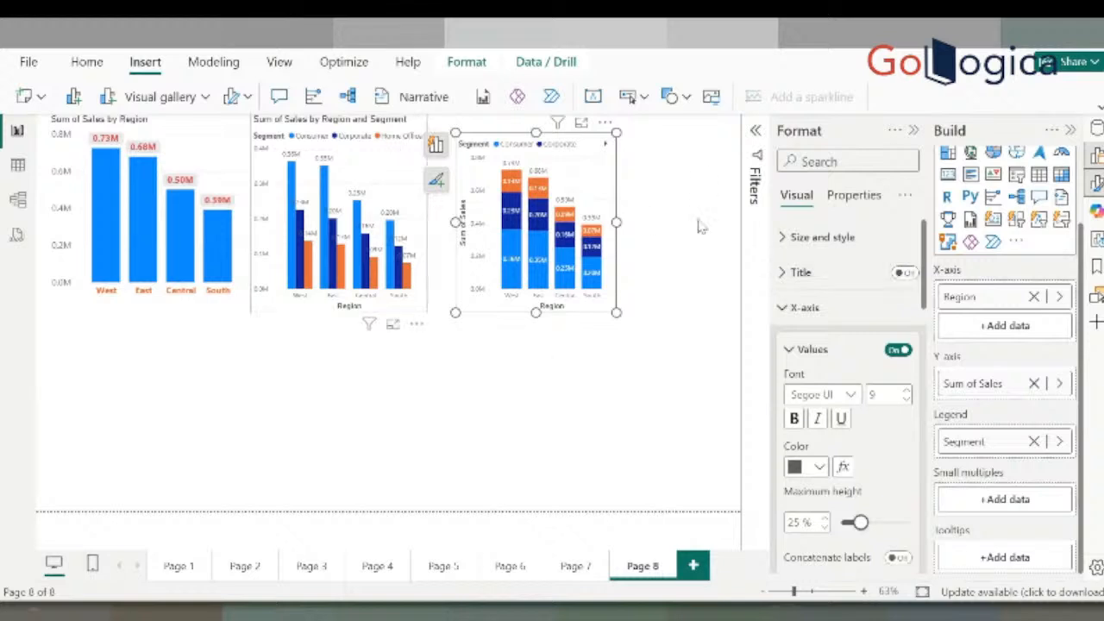
click(904, 273)
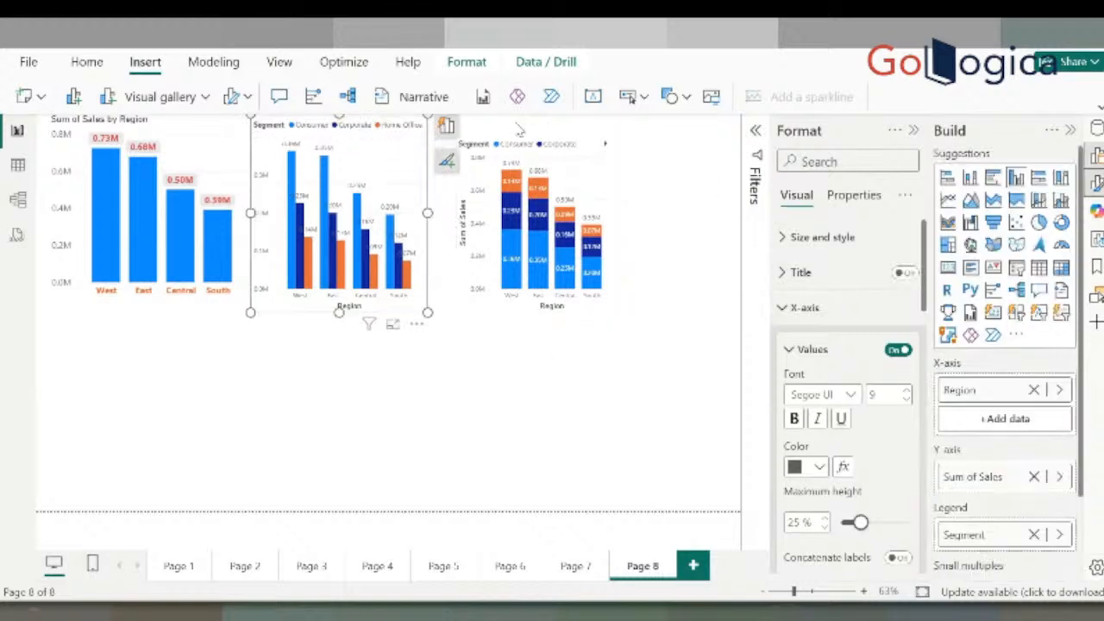
drag(595, 192, 567, 183)
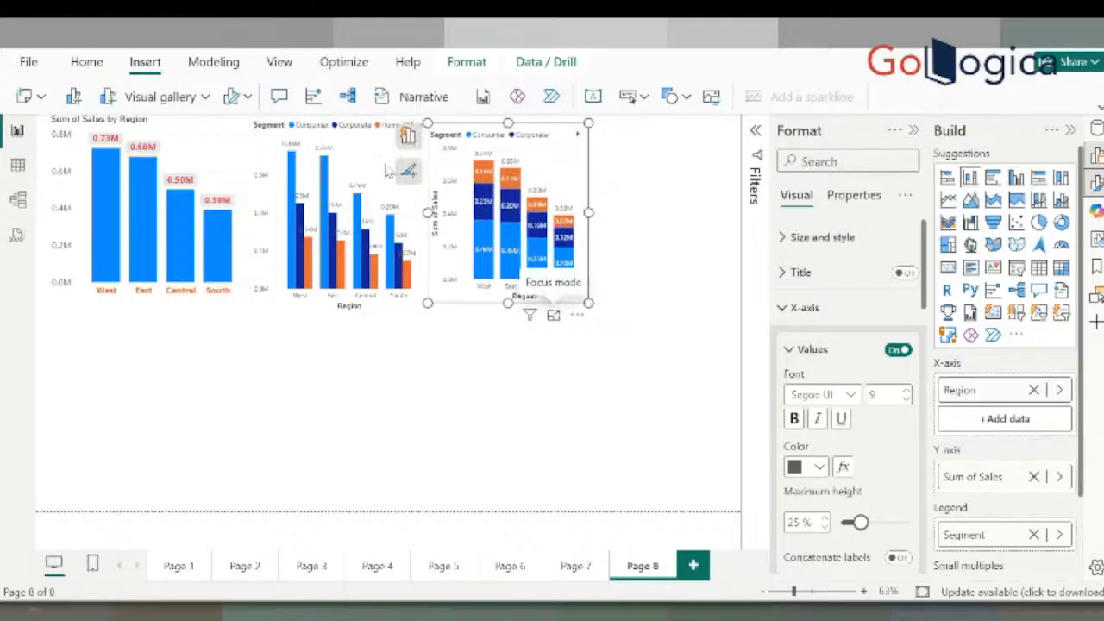
Examine the West column's segments of the stacked chart in focus mode and return to the report
click(552, 319)
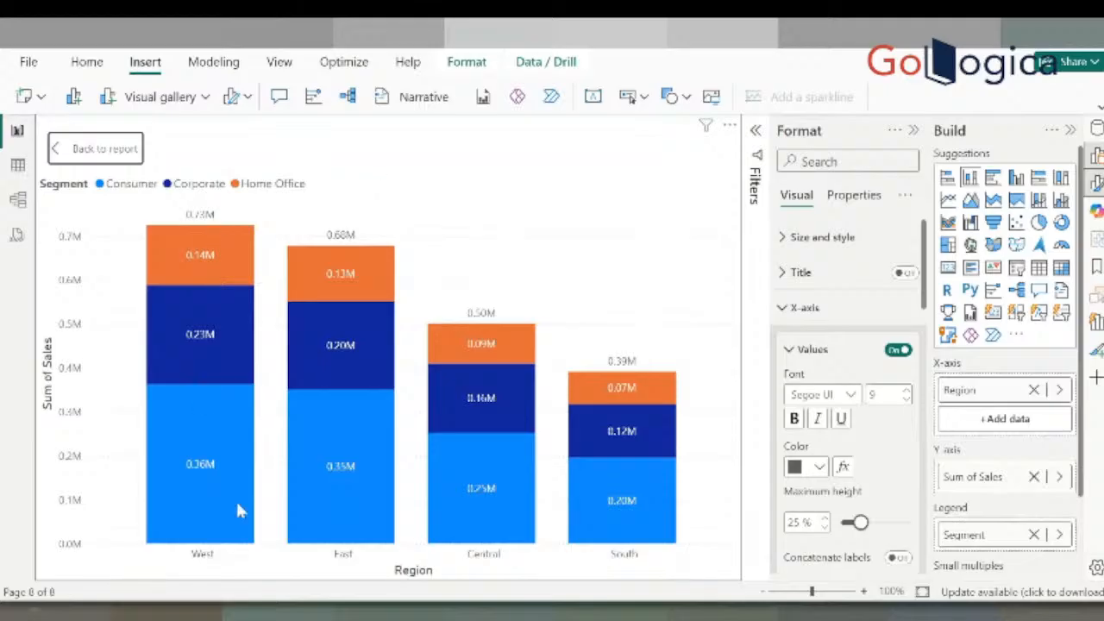
mouse_move(191, 475)
mouse_move(200, 490)
mouse_move(169, 343)
click(95, 148)
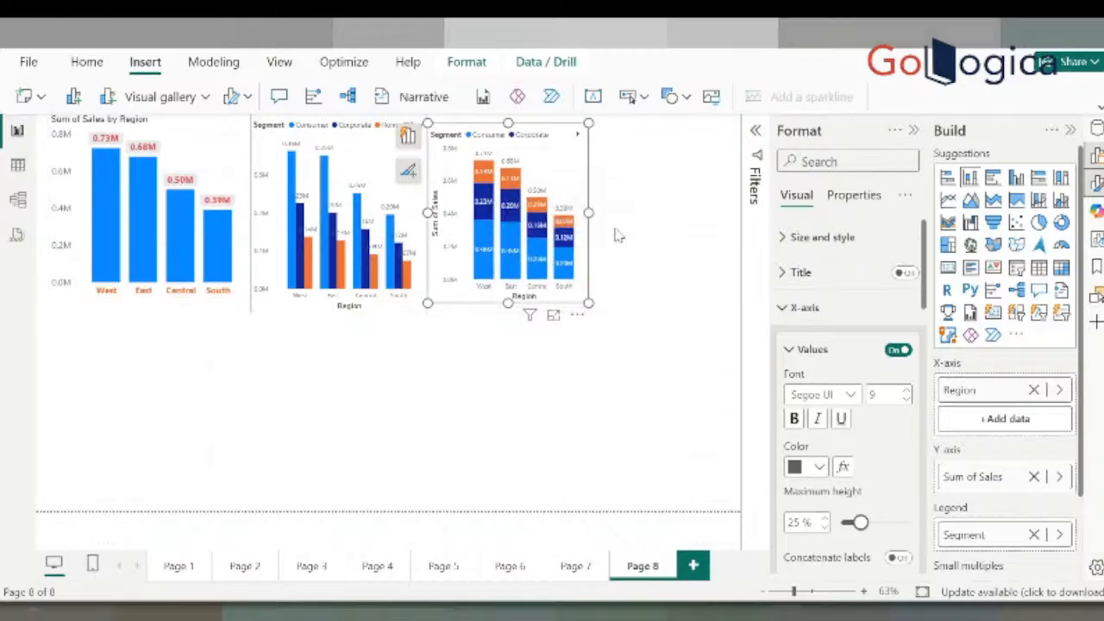
Add an empty 100% stacked column chart to the page below the Sum of Sales by Region chart
click(651, 231)
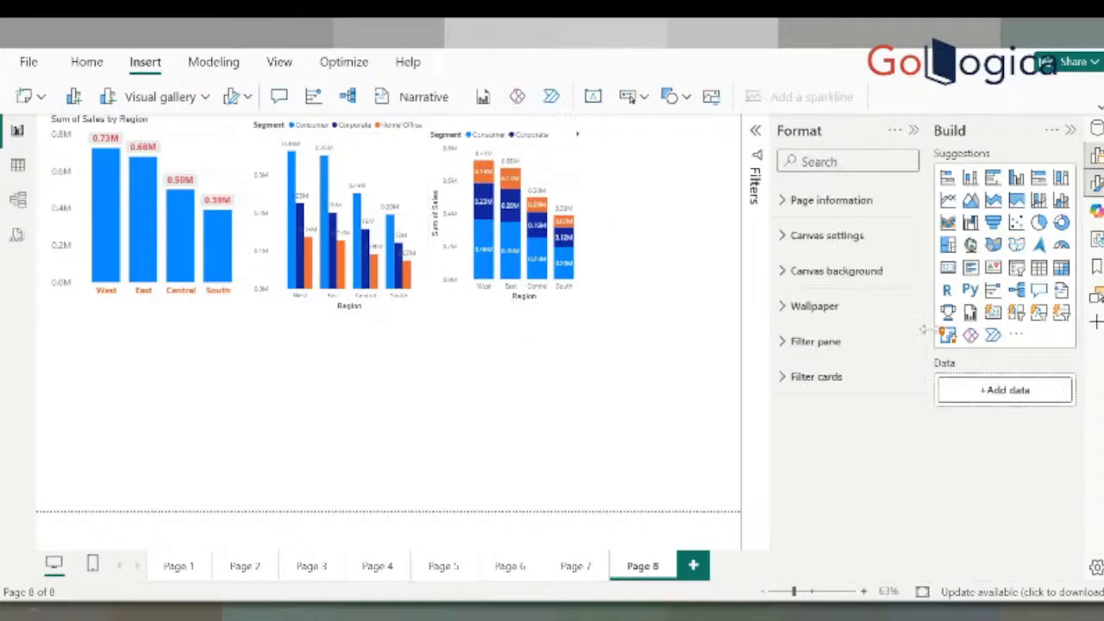
click(1060, 179)
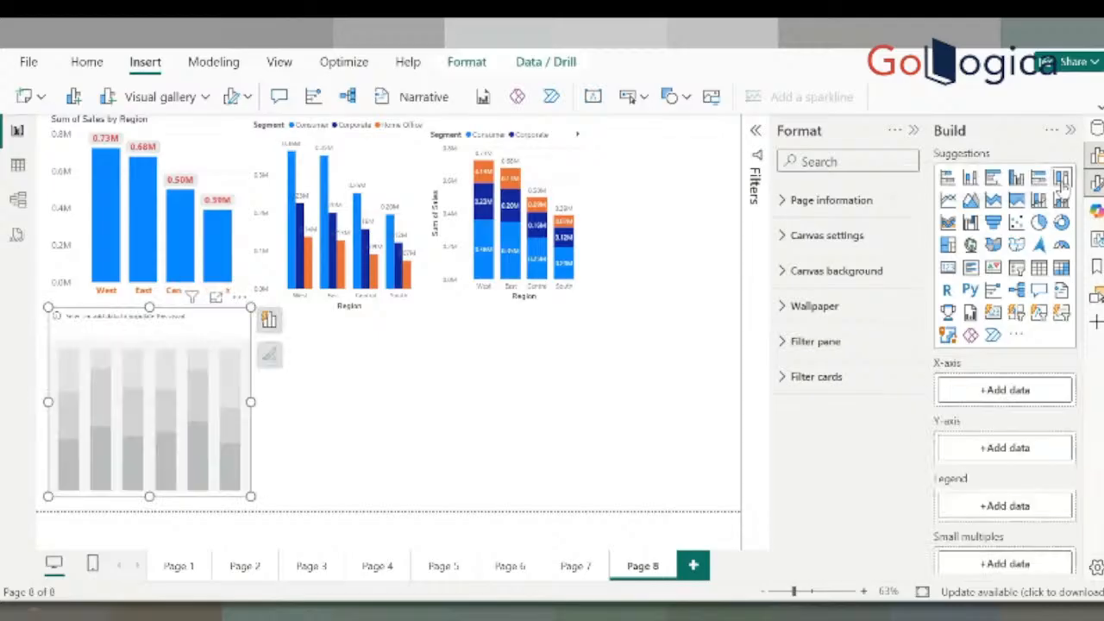
Assign Region to the X-axis and Sales to the Y-axis of the 100% stacked column chart
click(988, 393)
text(region)
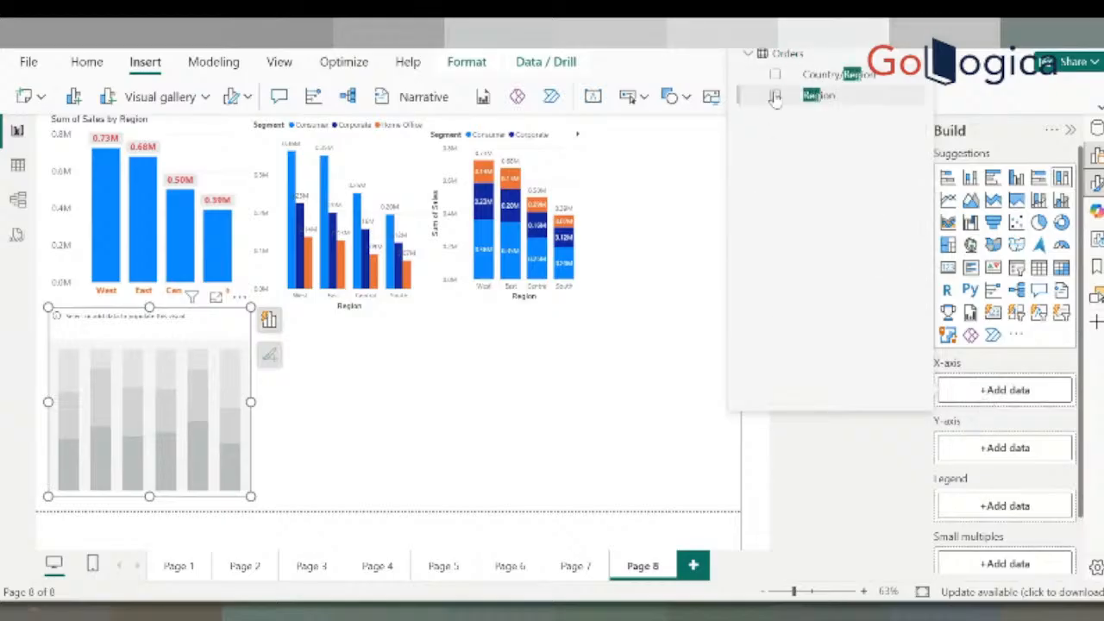
click(774, 95)
click(983, 477)
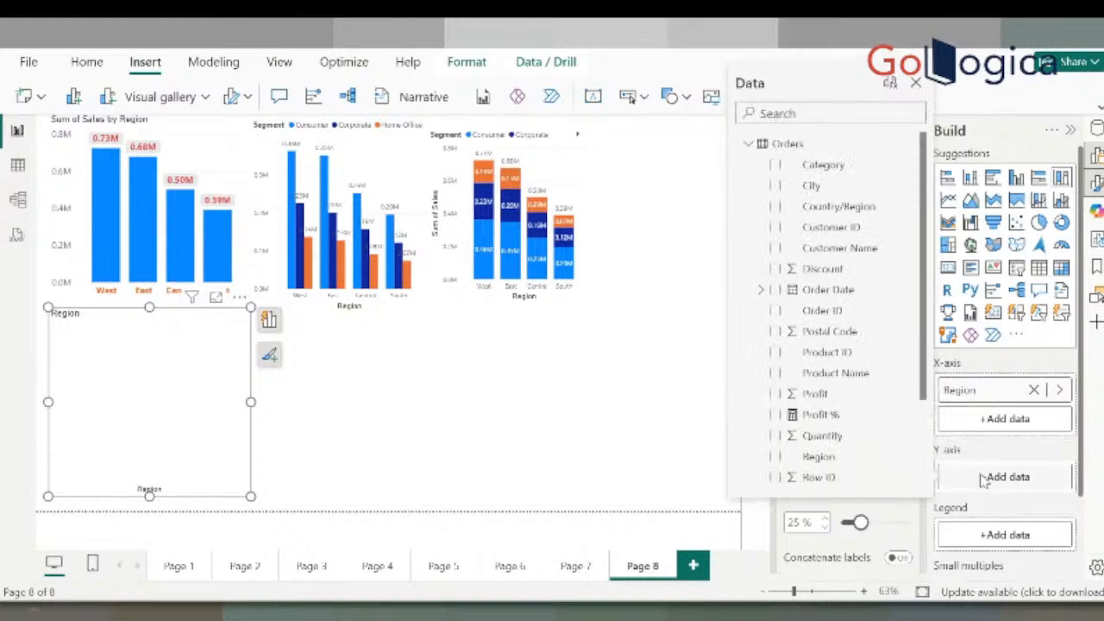
text(sa)
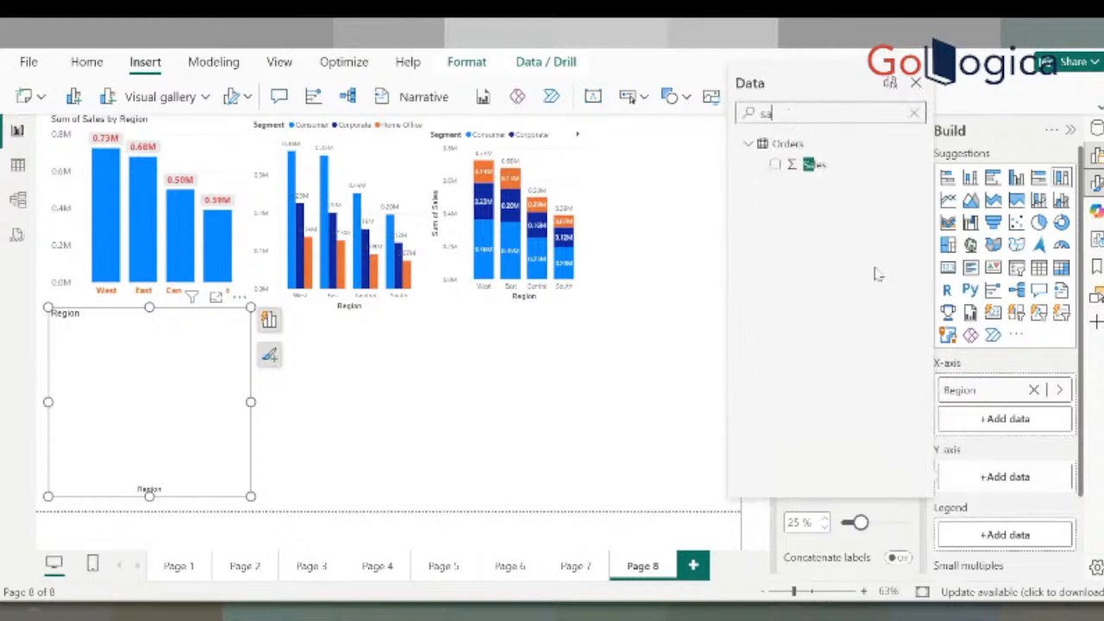
click(774, 164)
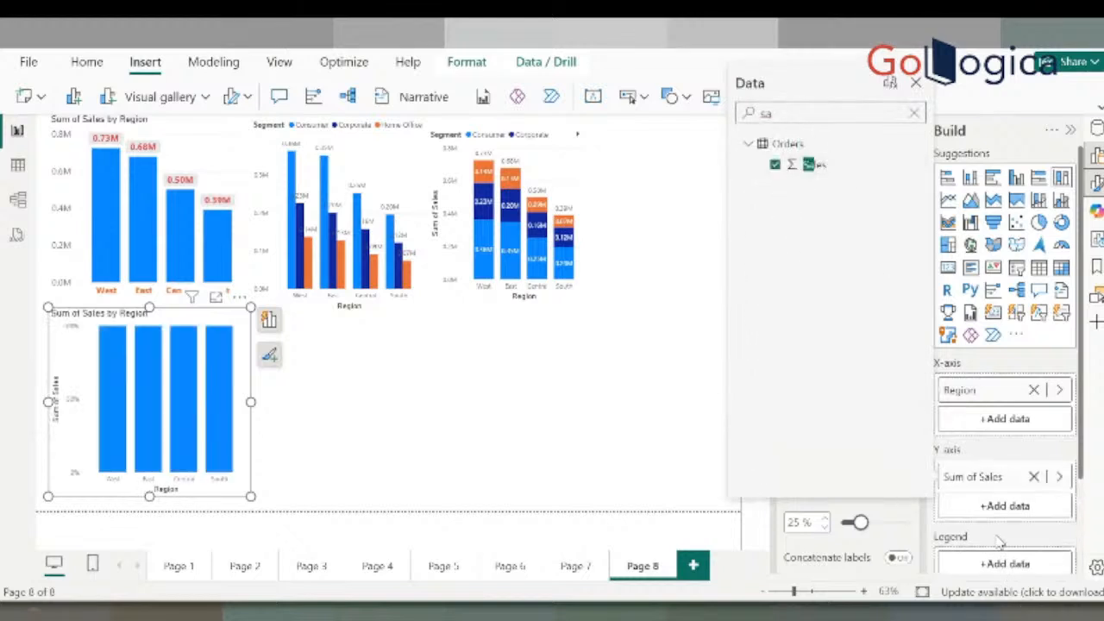
Split the 100% stacked columns by Segment using the chart's legend
scroll(1001, 544, down, 2)
click(1003, 476)
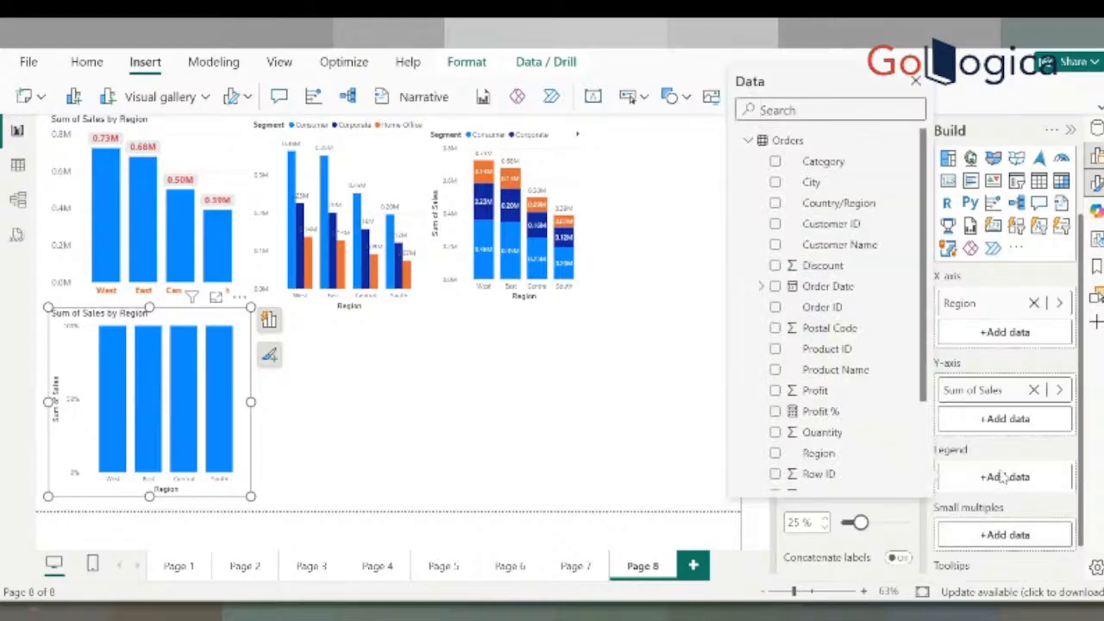
text(seg)
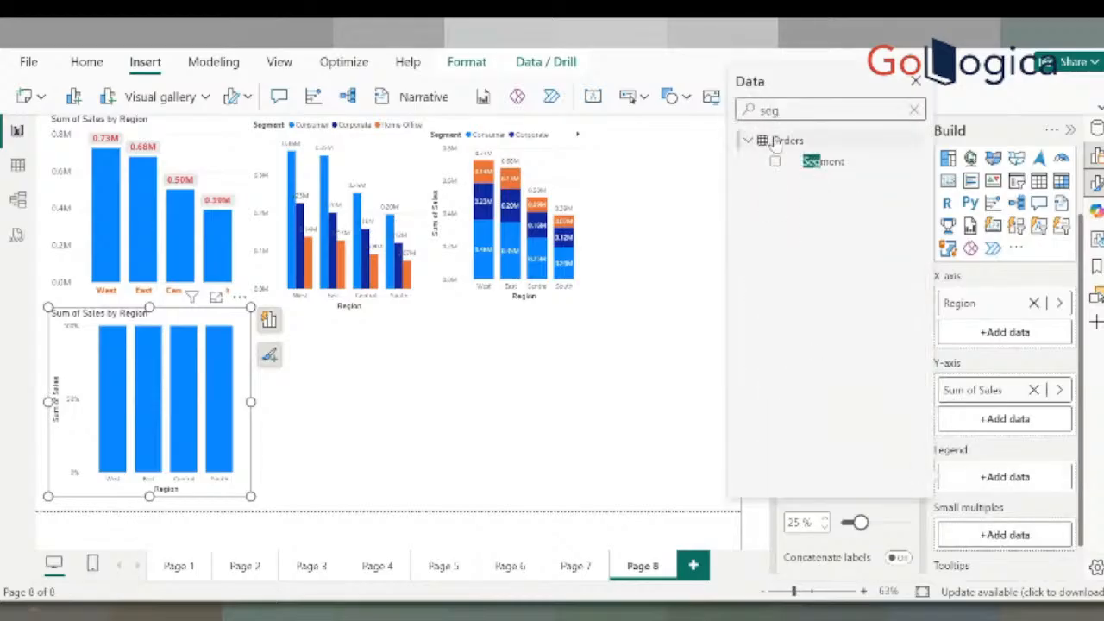
click(775, 162)
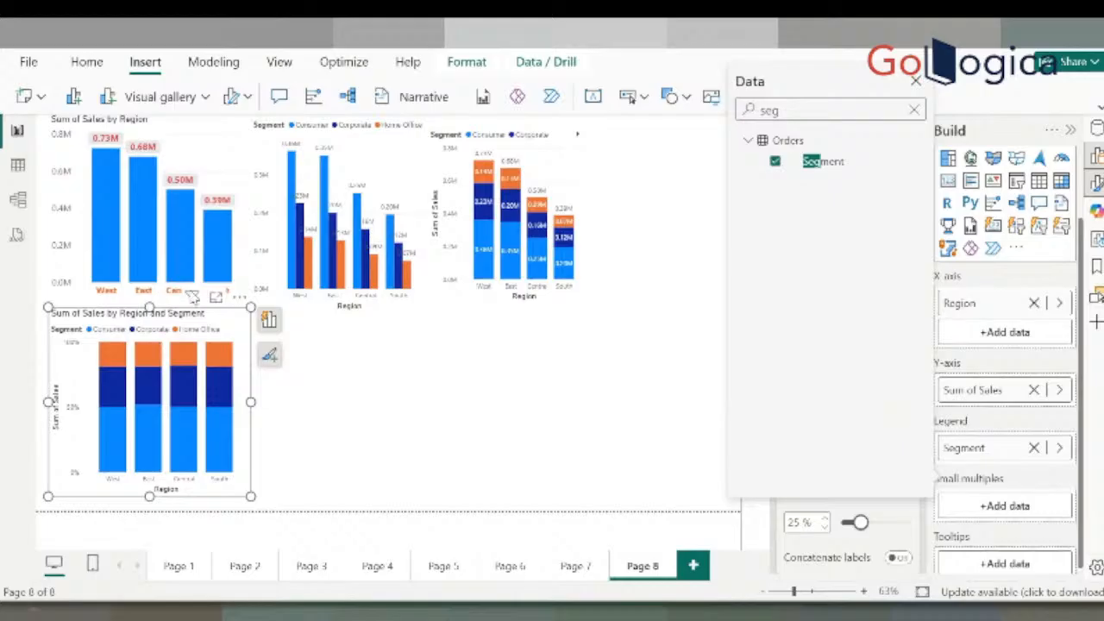
Open the 100% stacked column chart in focus mode and turn on its data labels
click(215, 297)
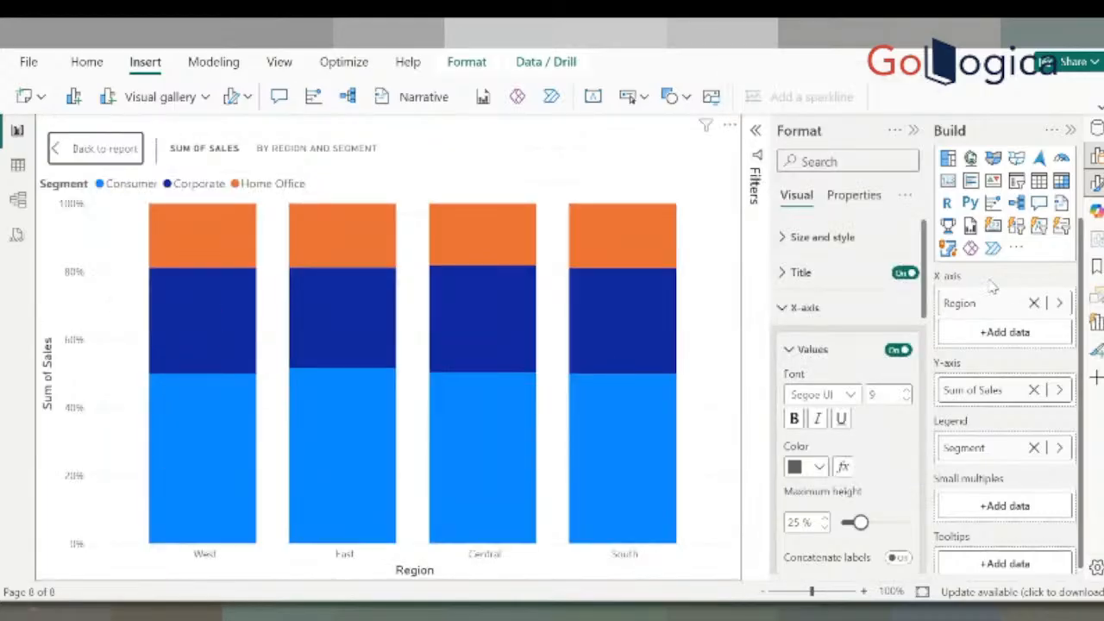
scroll(856, 416, down, 3)
scroll(871, 492, down, 5)
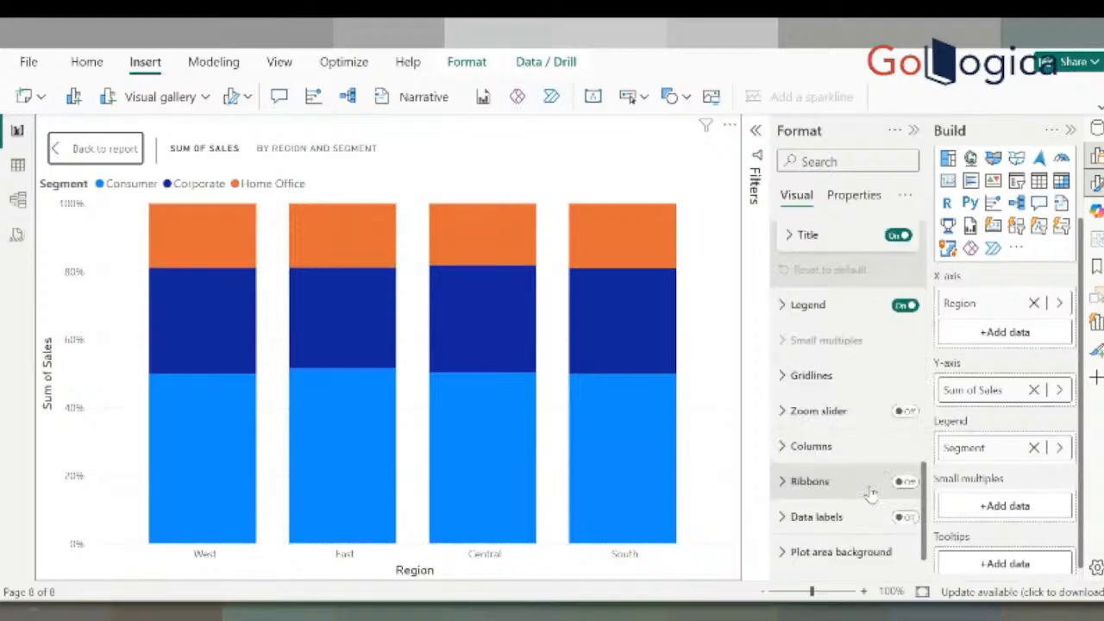
scroll(871, 491, down, 1)
click(905, 486)
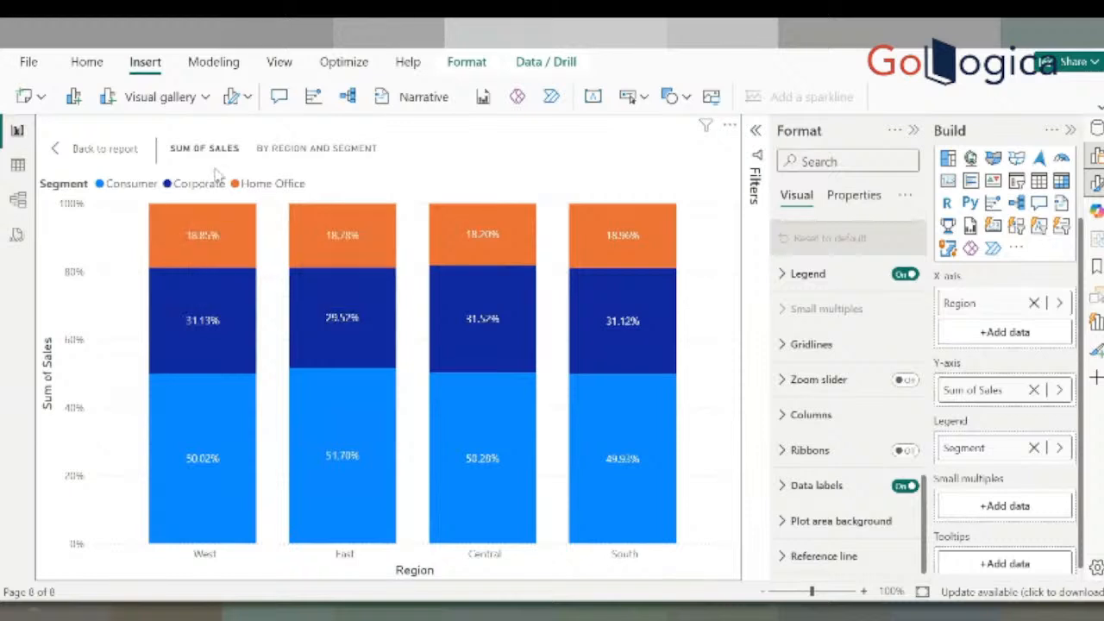
Examine the Consumer shares of the region columns, marking the 40% and 60% axis levels and a horizontal line between them
mouse_move(226, 500)
mouse_move(632, 490)
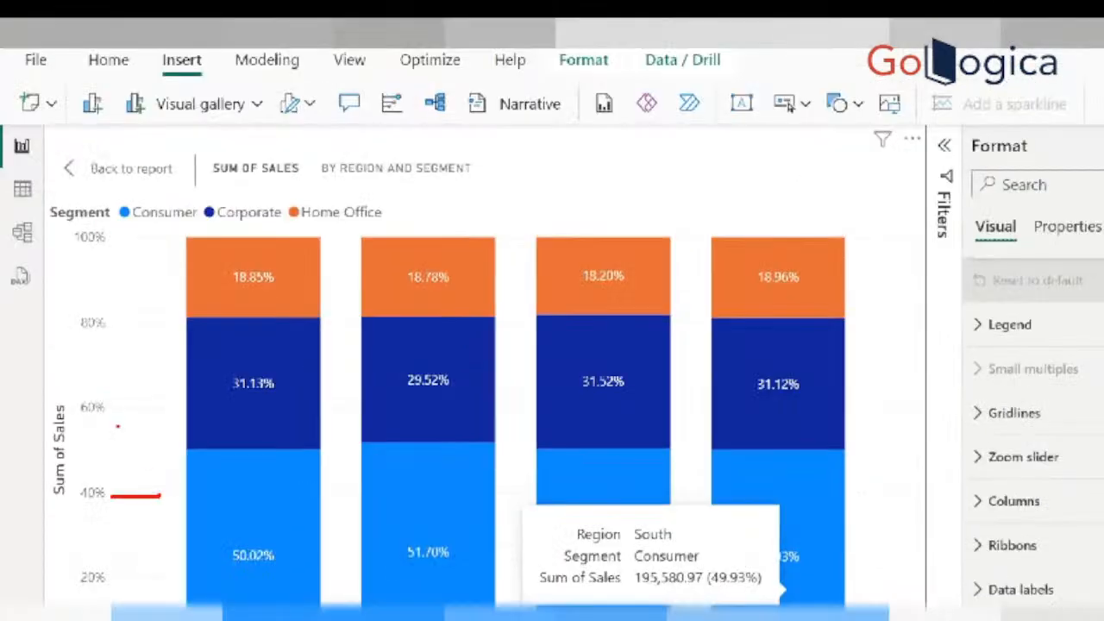
drag(107, 404, 141, 405)
drag(107, 447, 927, 488)
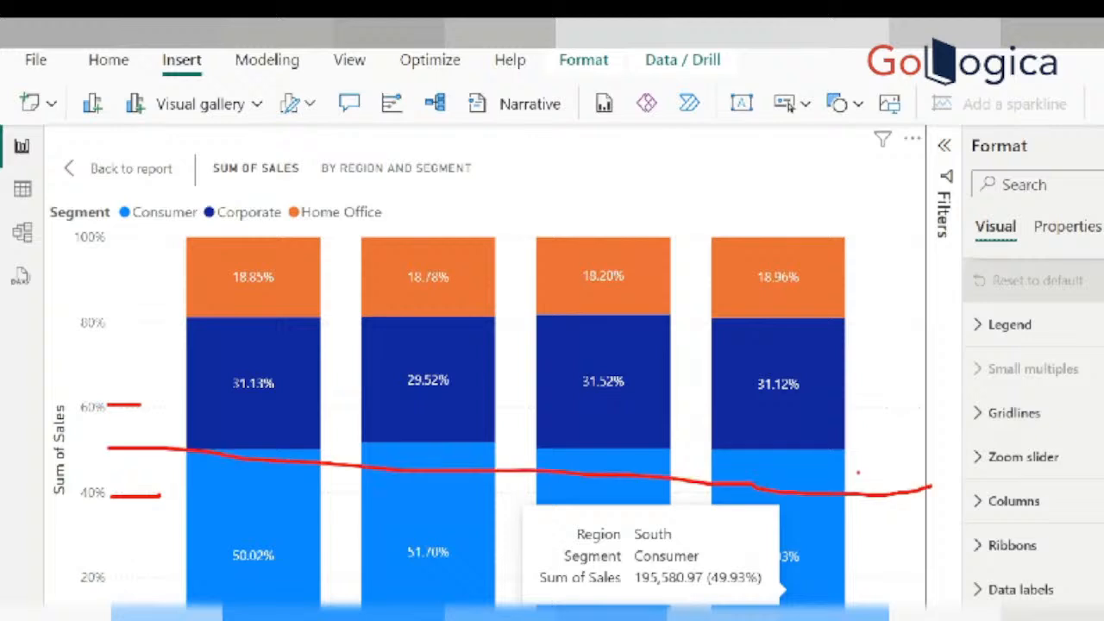
key(ctrl+z)
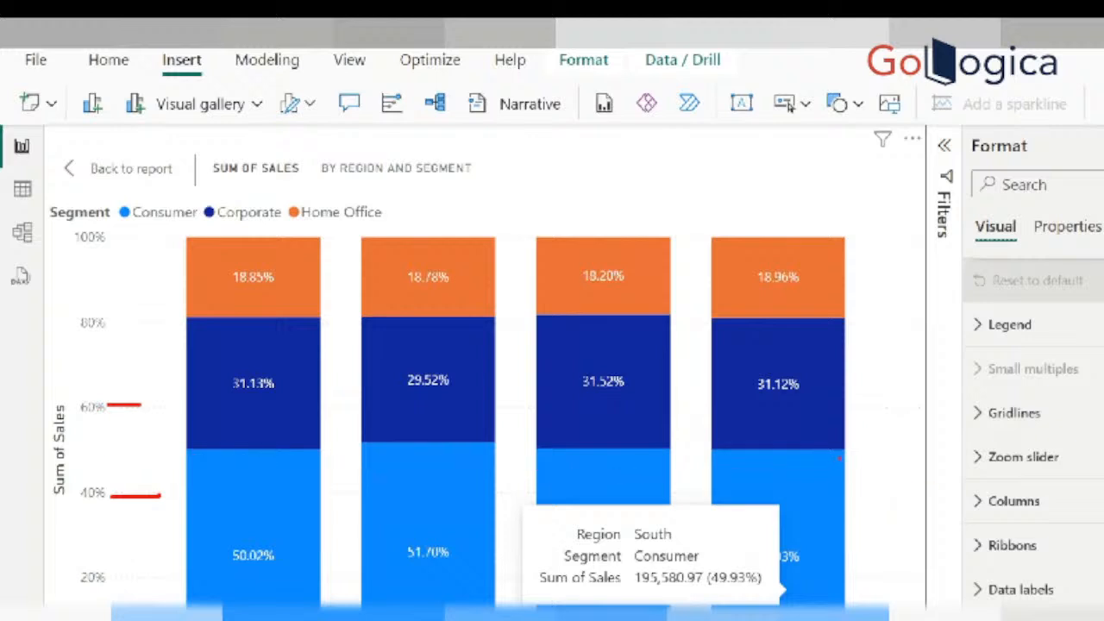
drag(838, 444, 38, 444)
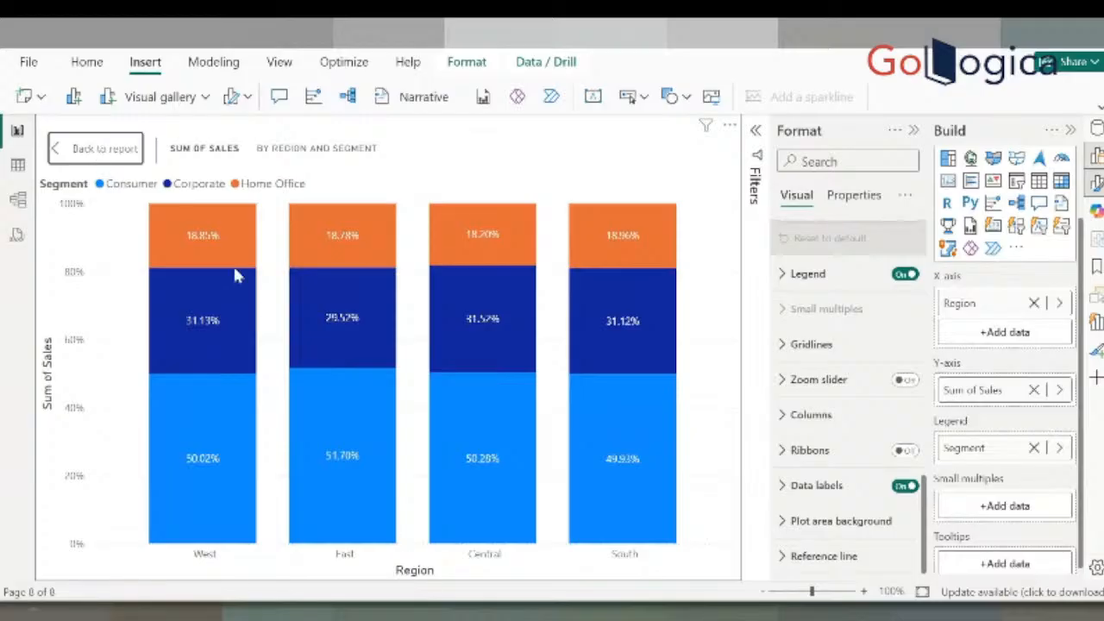
Return to the report and move the 100% stacked column chart into the top row at the page's right edge
click(97, 149)
drag(241, 308, 656, 268)
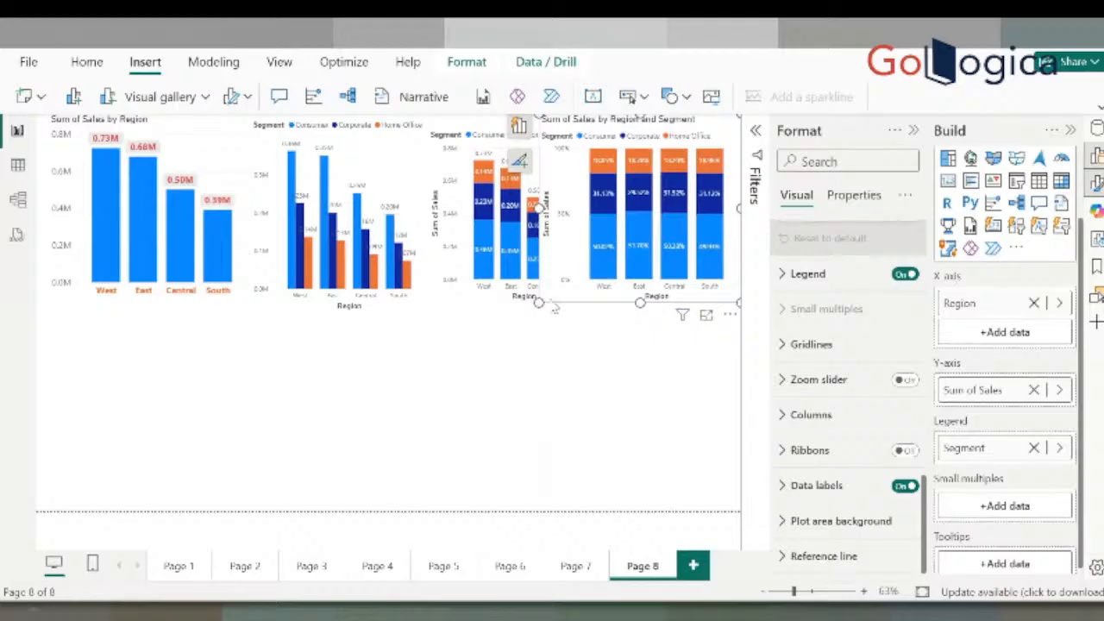
Narrow the stacked column chart of sales by region and segment to clear the 100% stacked chart beside it
click(513, 153)
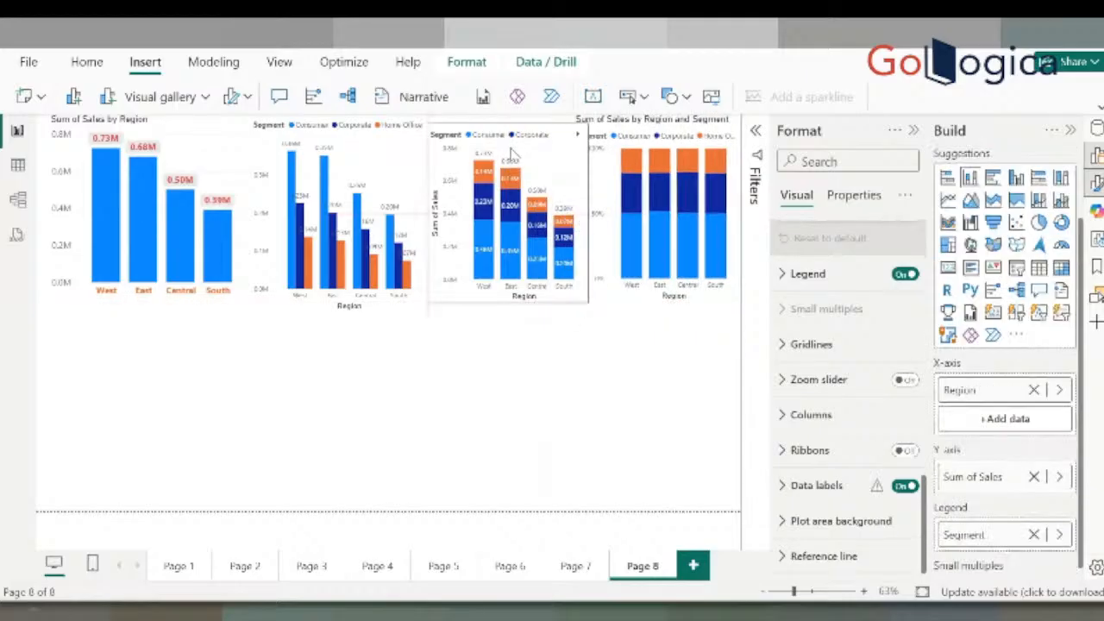
click(914, 131)
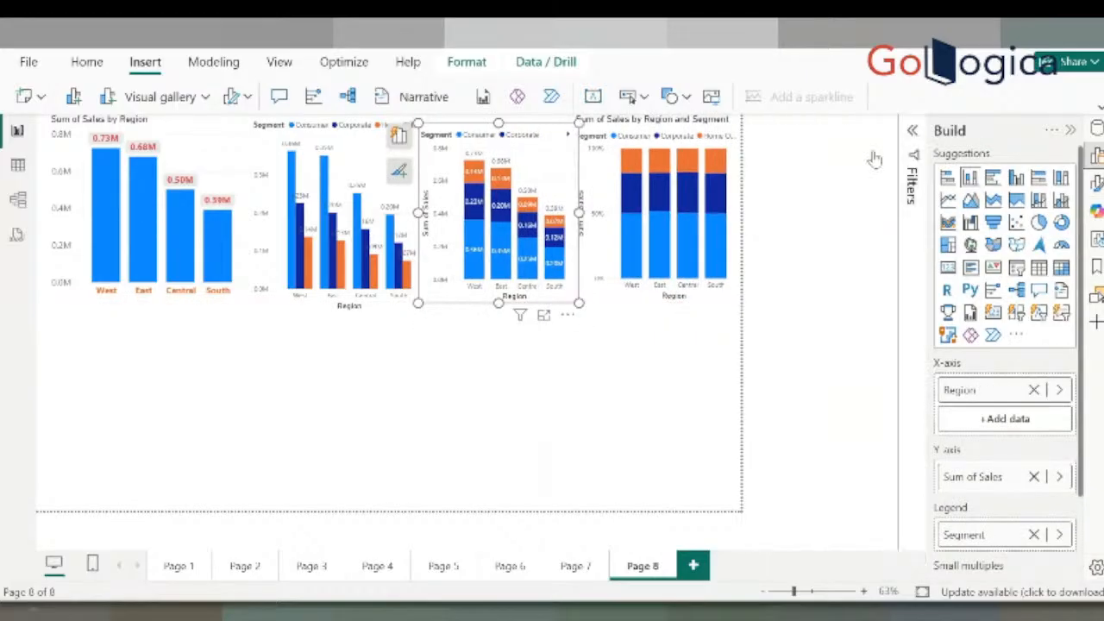
mouse_move(670, 319)
mouse_down()
mouse_move(683, 323)
mouse_move(655, 322)
mouse_up()
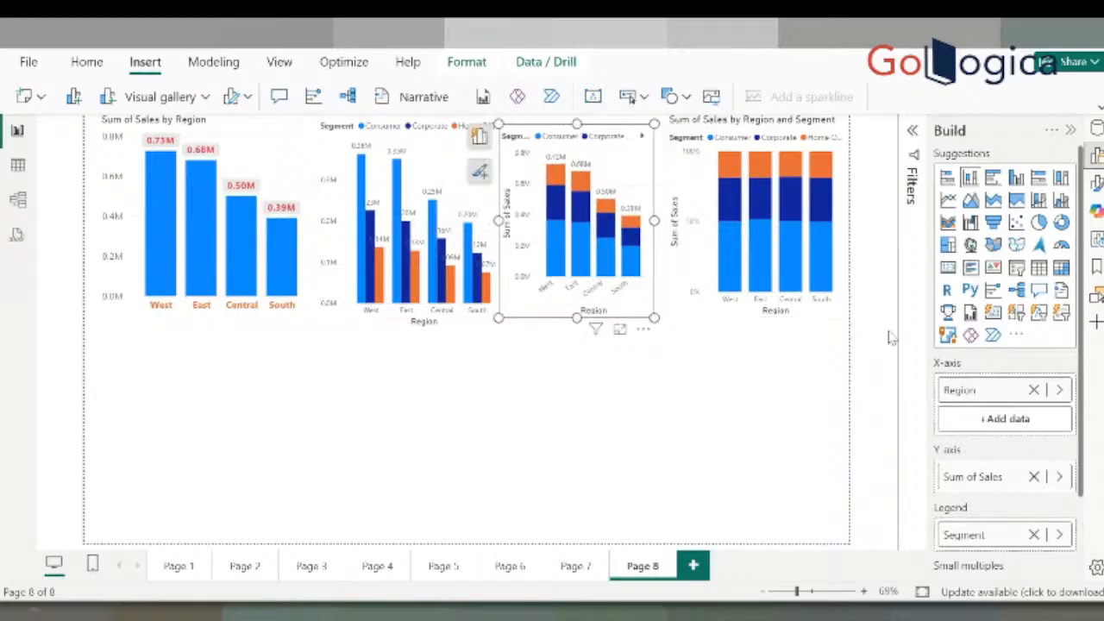
Turn off the Y-axis title on both the stacked column chart and the 100% stacked column chart
click(1093, 183)
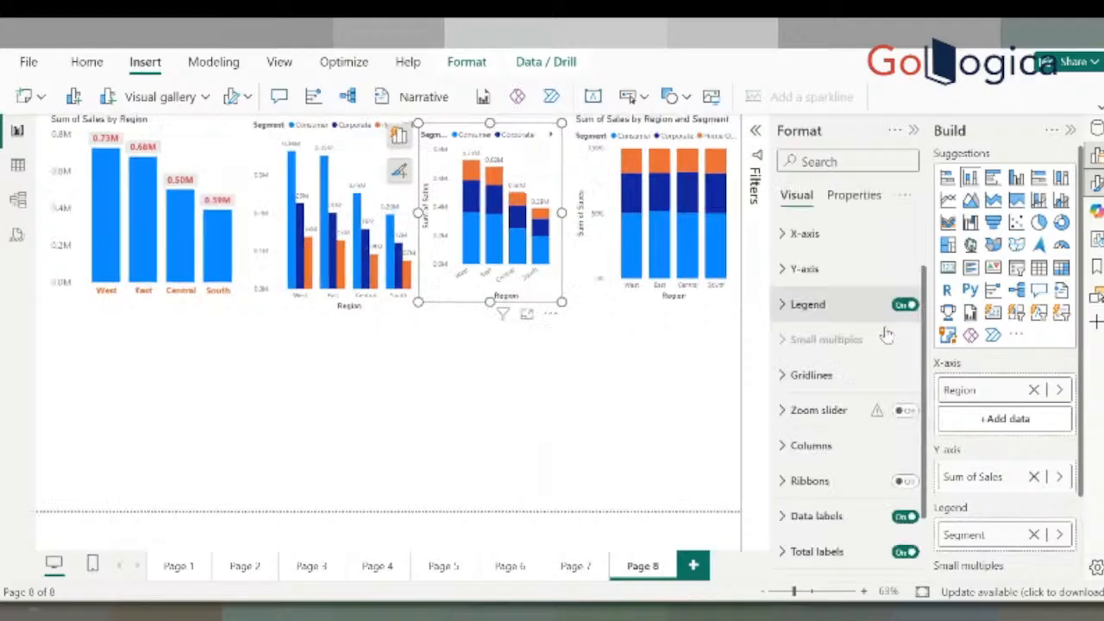
scroll(886, 335, down, 2)
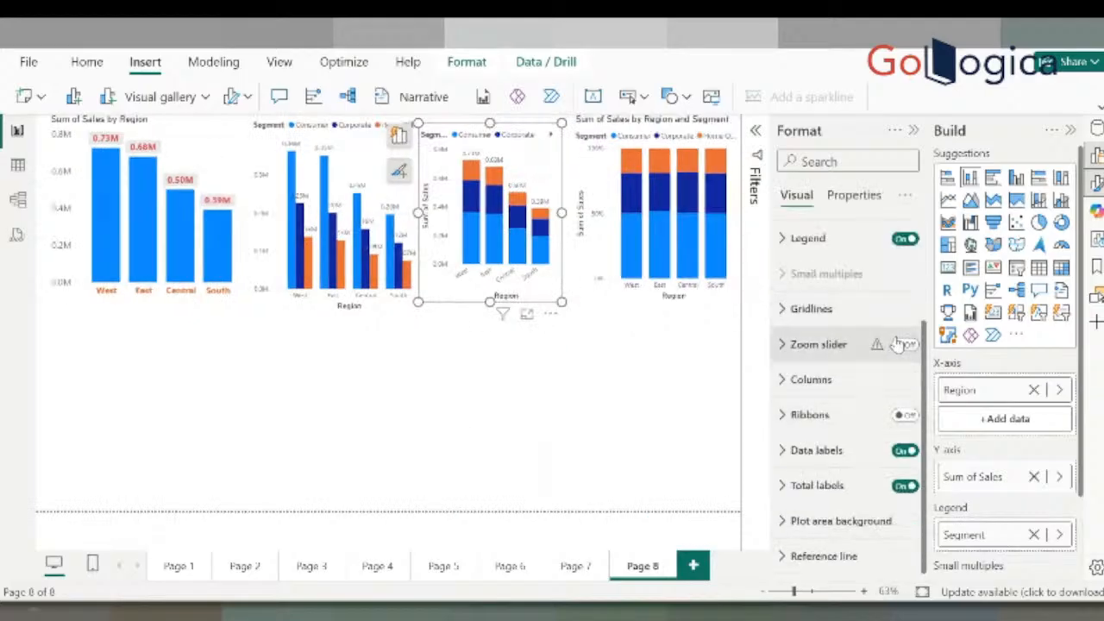
scroll(798, 317, up, 4)
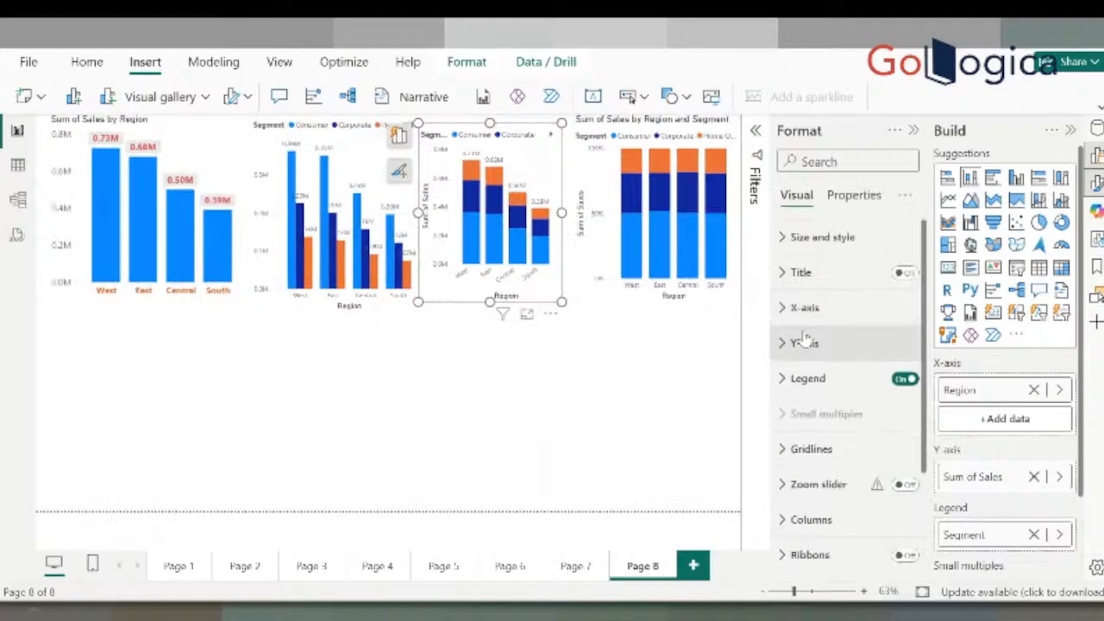
click(804, 342)
scroll(859, 475, down, 2)
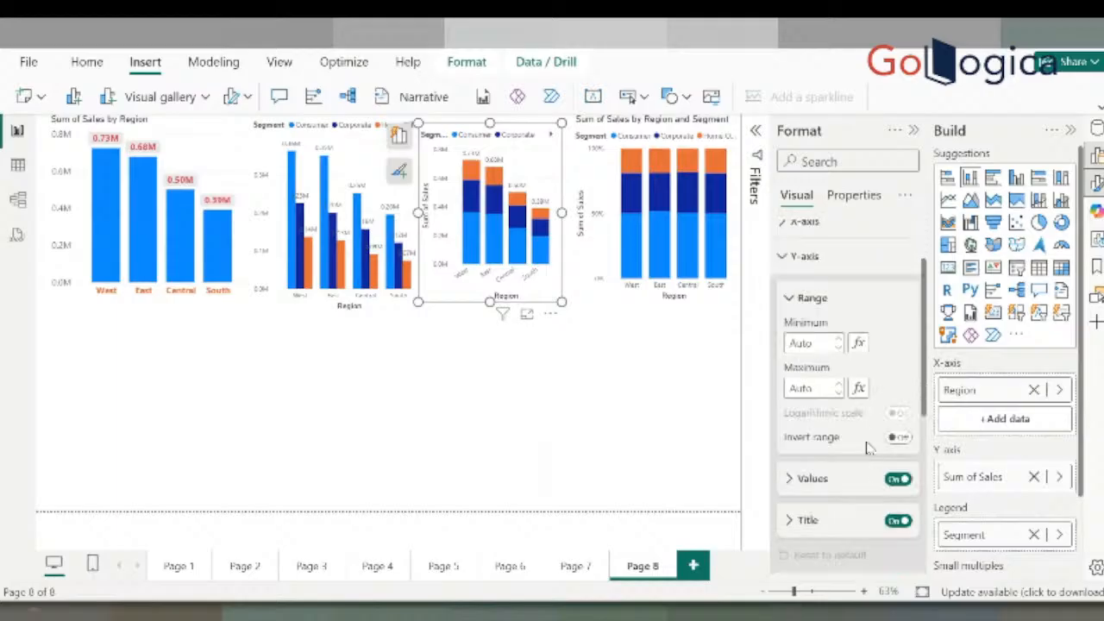
click(897, 521)
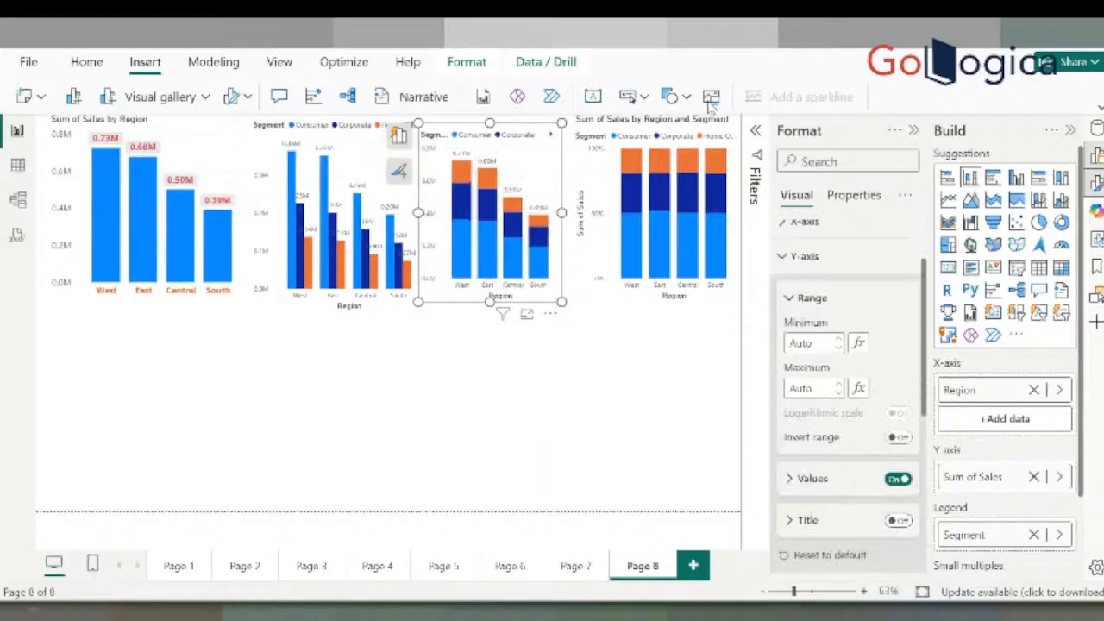
click(618, 184)
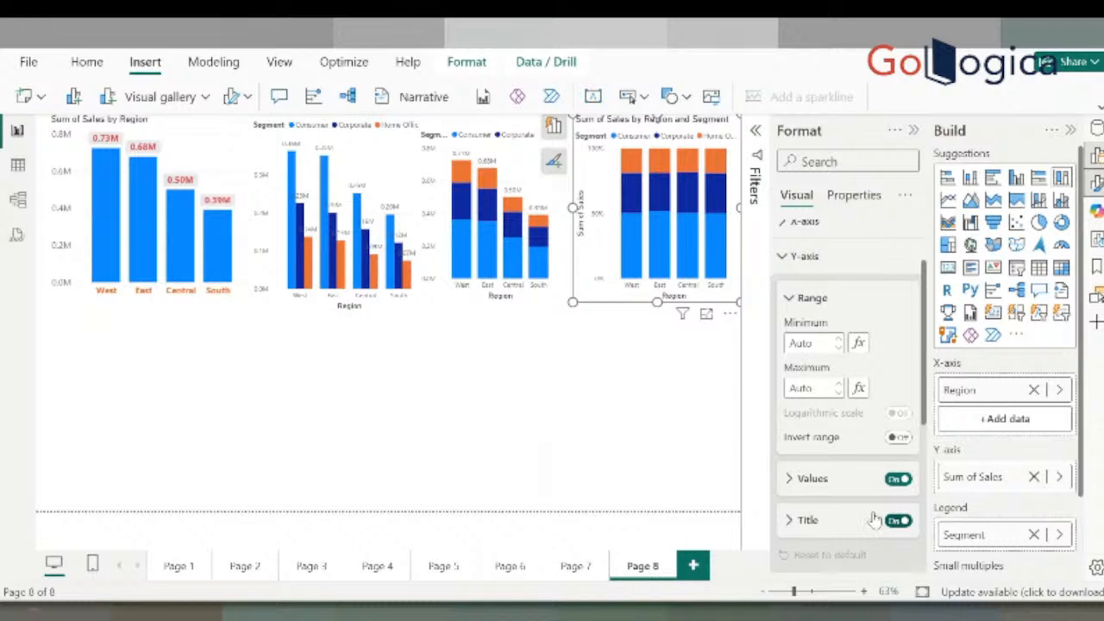
click(897, 520)
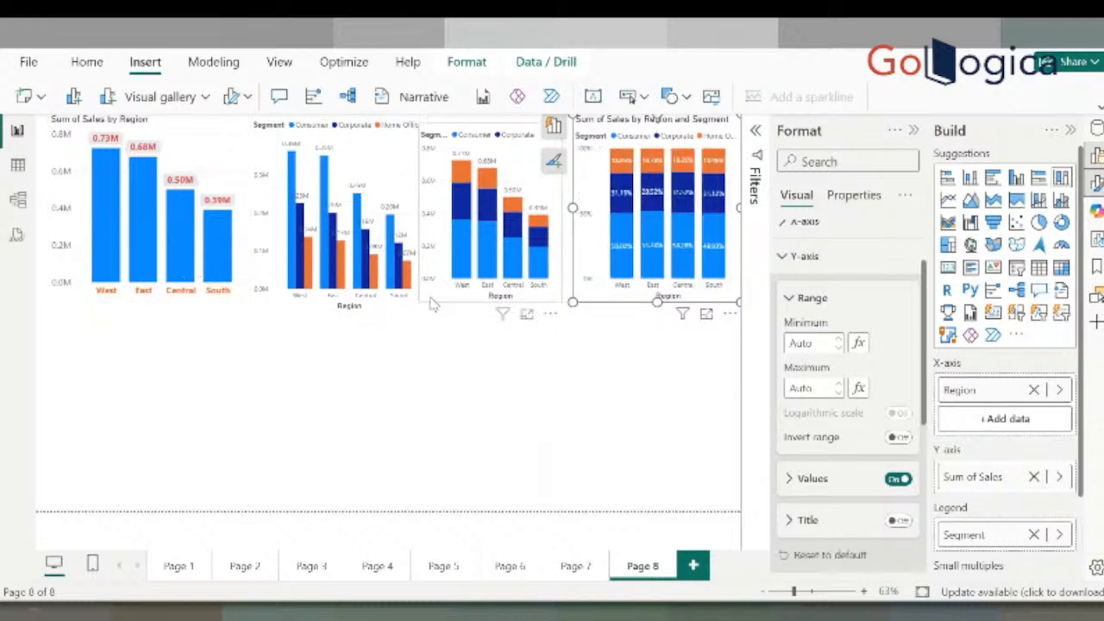
Close the formatting settings and slightly narrow the first Sum of Sales by Region column chart
click(538, 164)
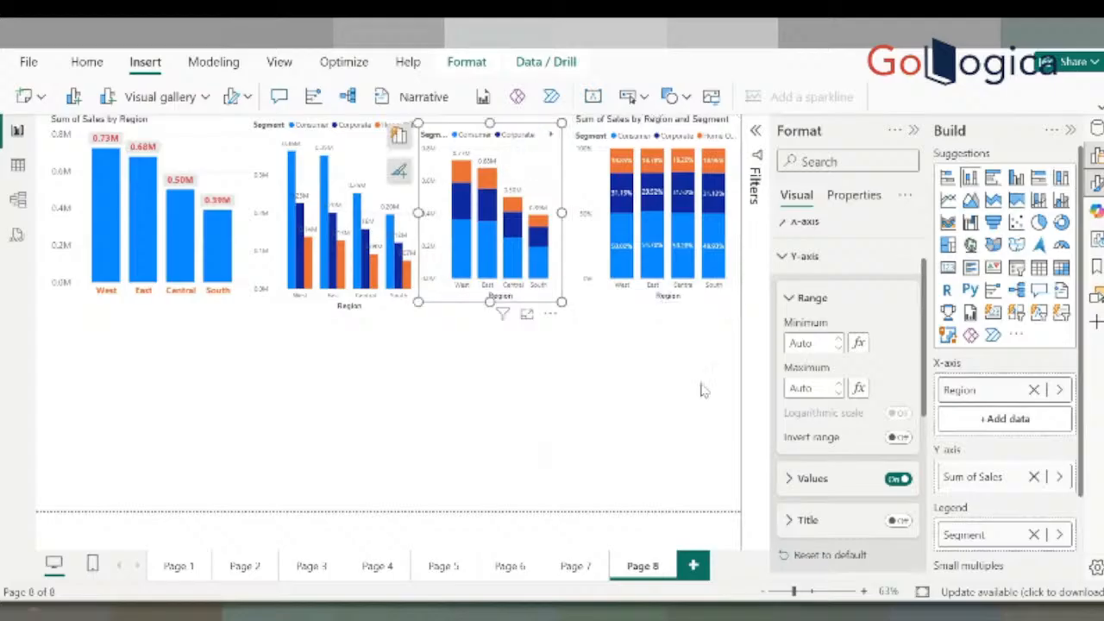
click(913, 131)
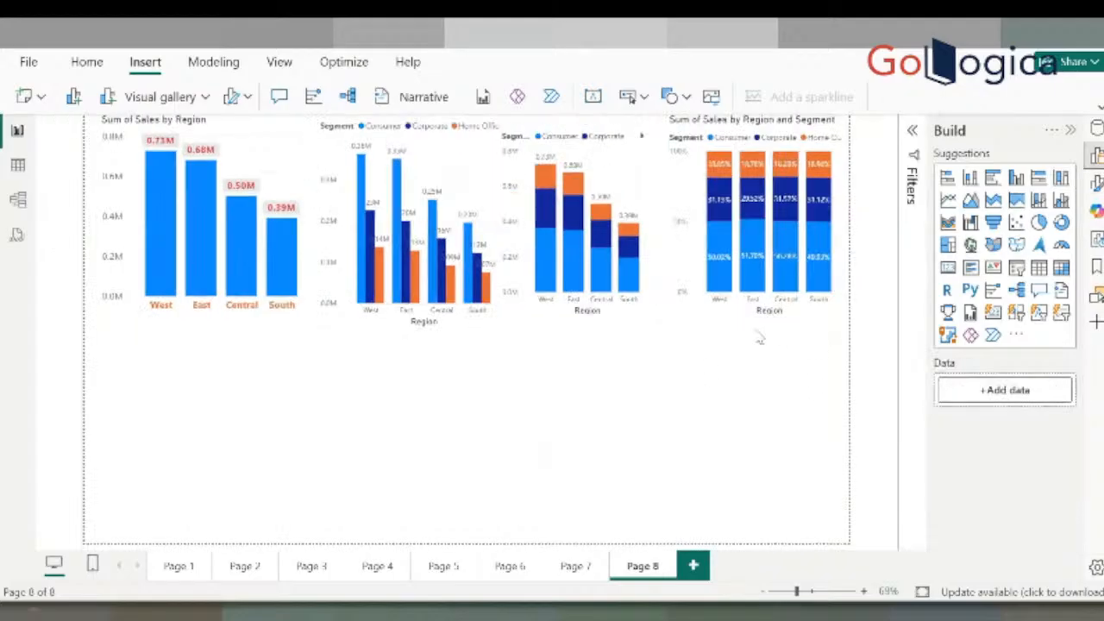
click(687, 306)
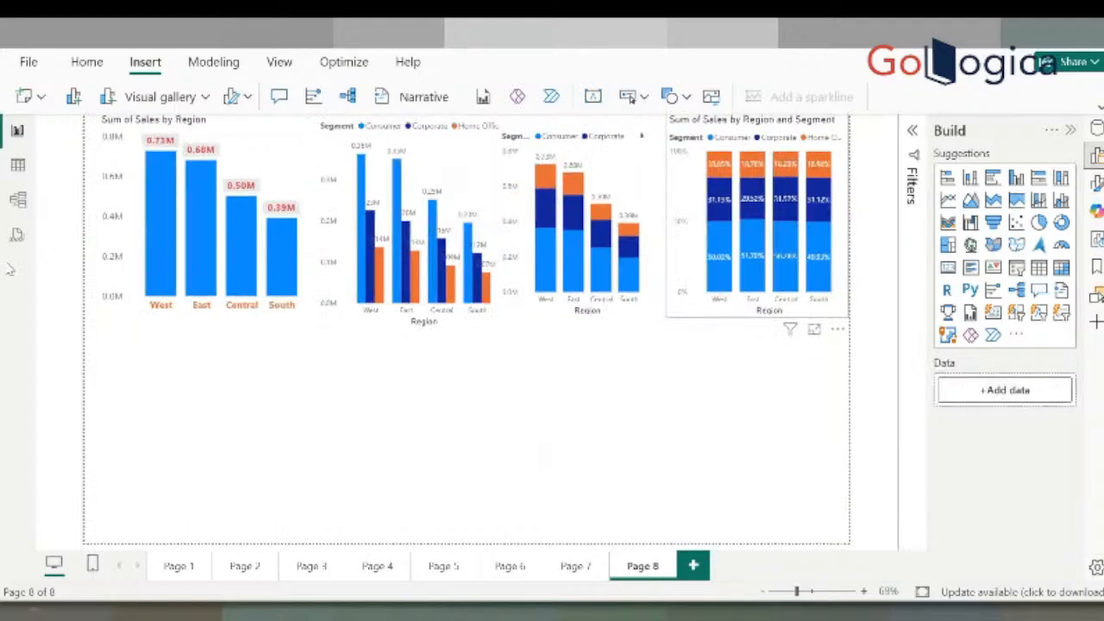
click(294, 160)
drag(316, 215, 292, 215)
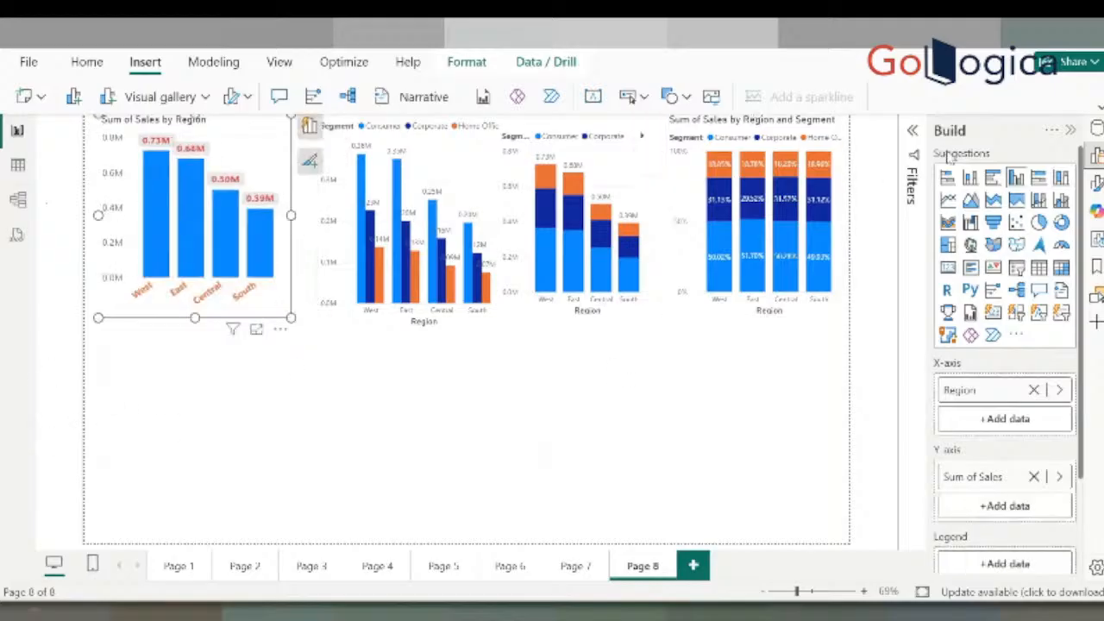
Insert a clustered bar chart in the empty area below the first column chart, with Region on its Y-axis
click(341, 448)
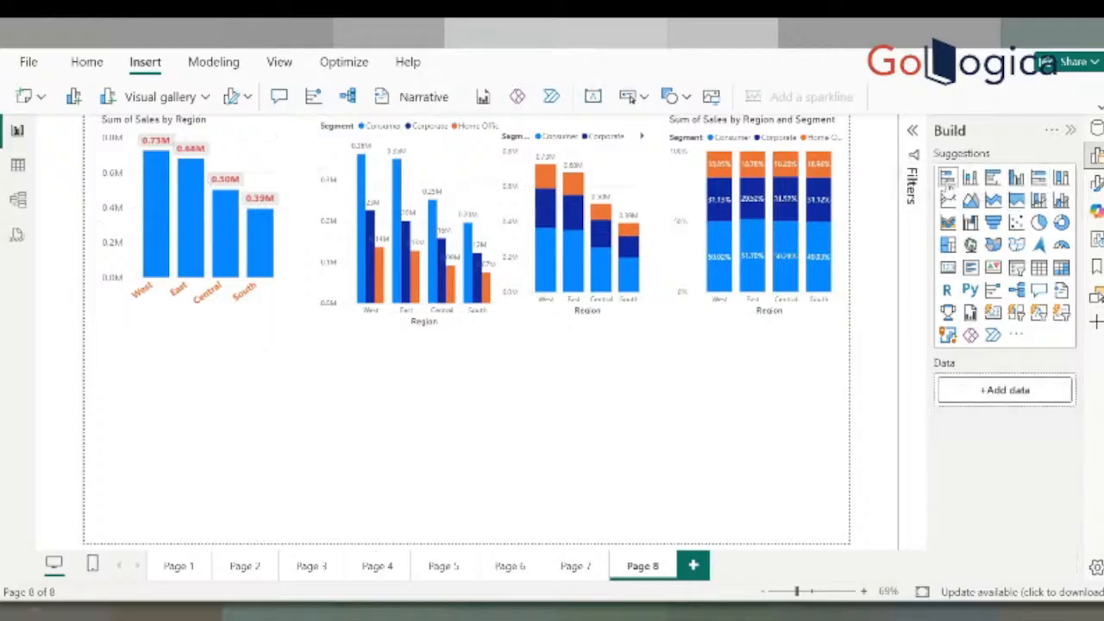
click(994, 179)
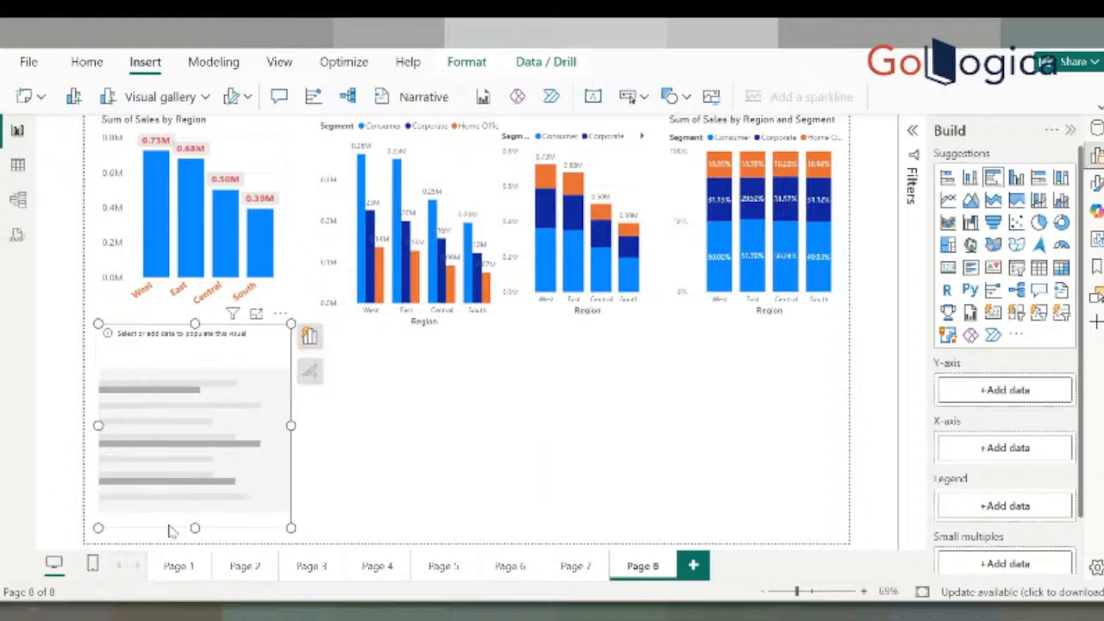
click(957, 397)
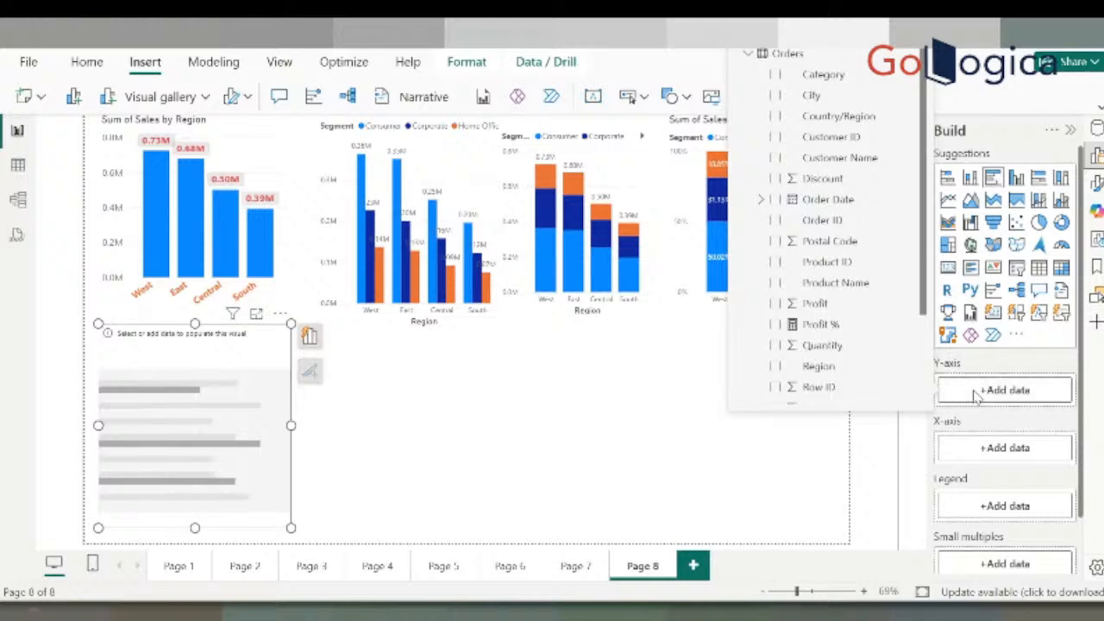
text(re)
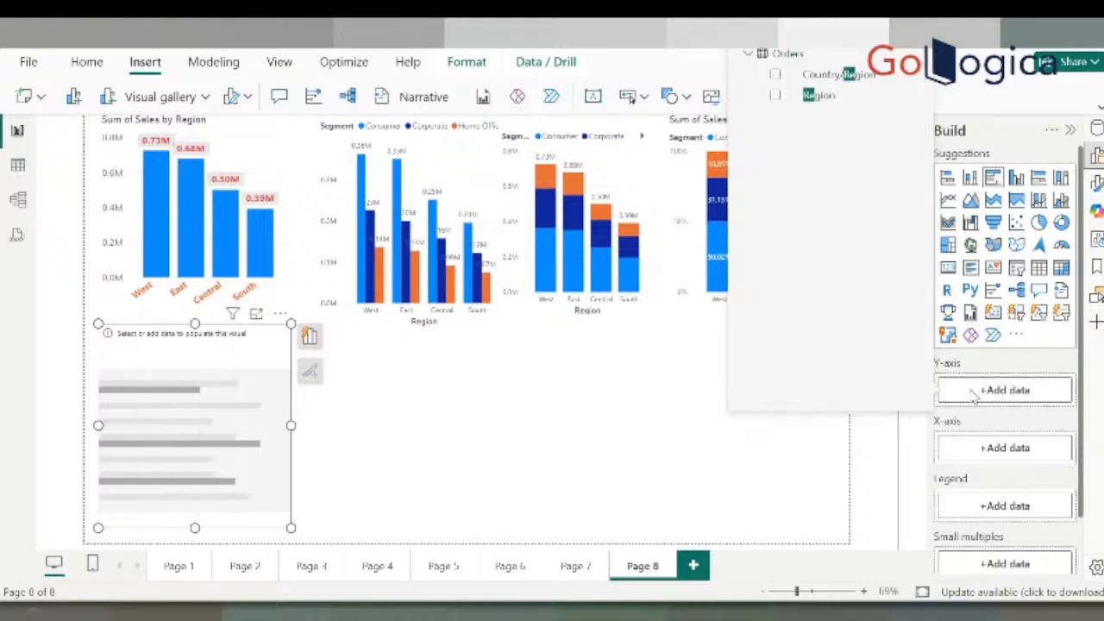
click(776, 97)
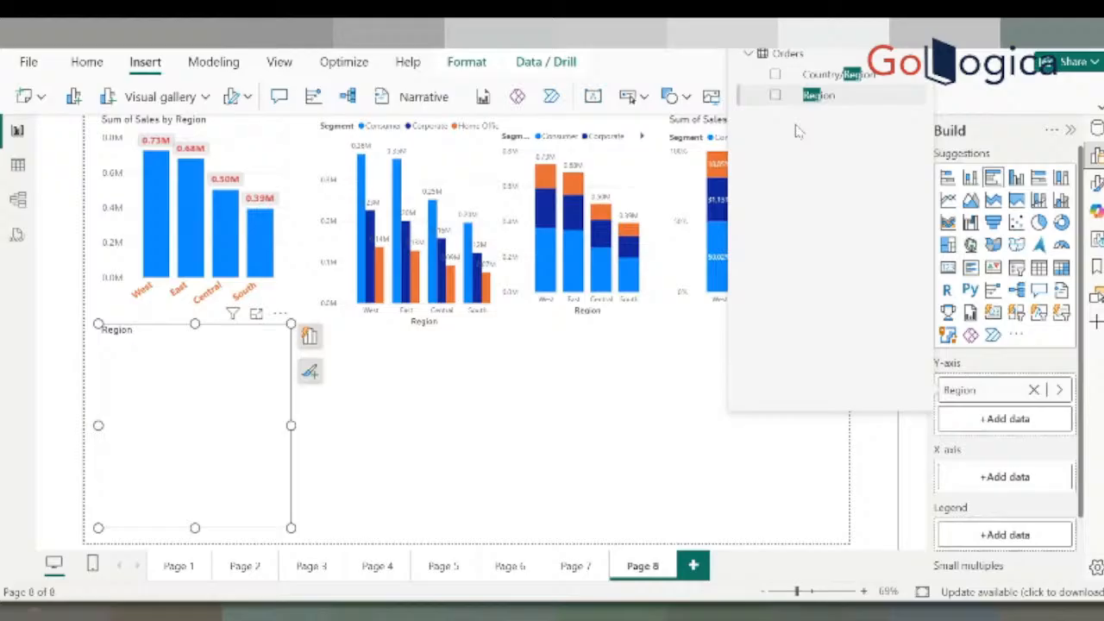
Put the Sales field on the new bar chart's X-axis and close the field list
click(996, 487)
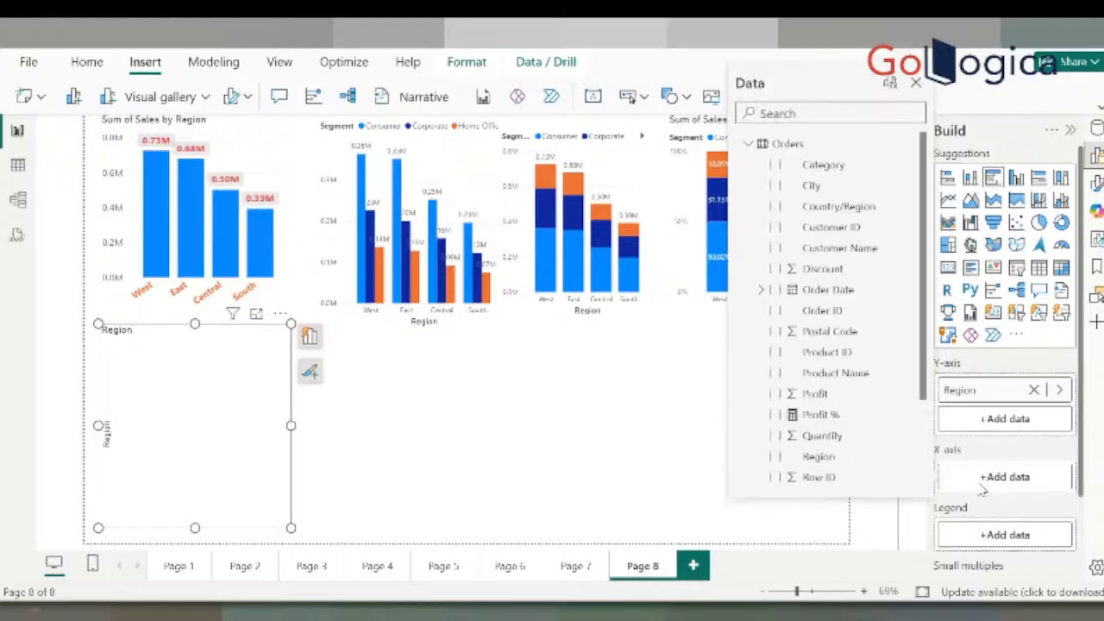
text(sa)
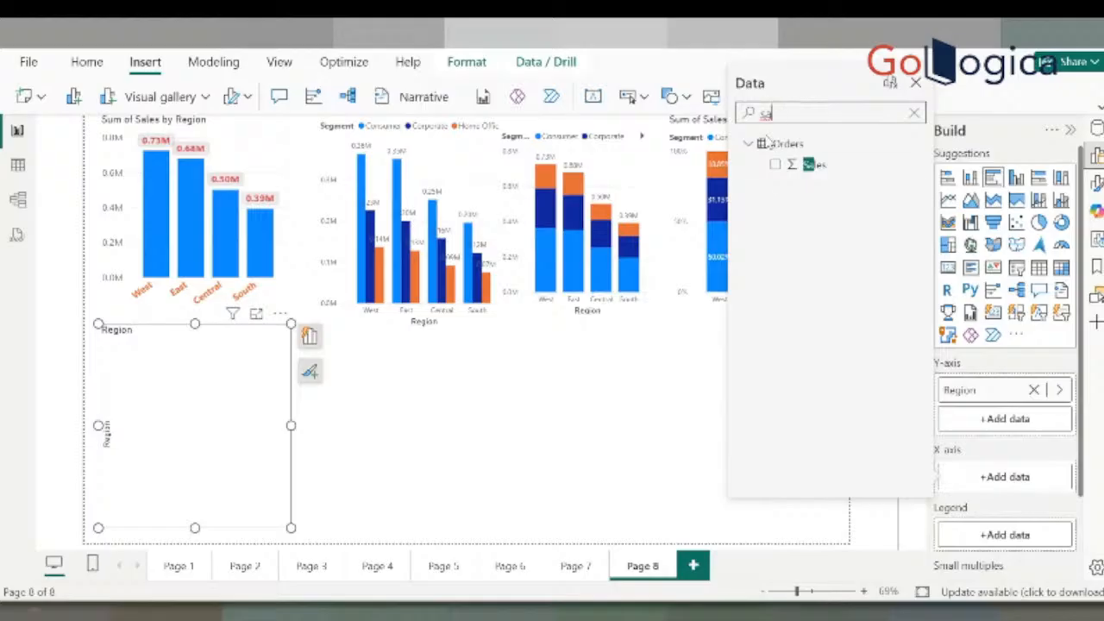
click(774, 164)
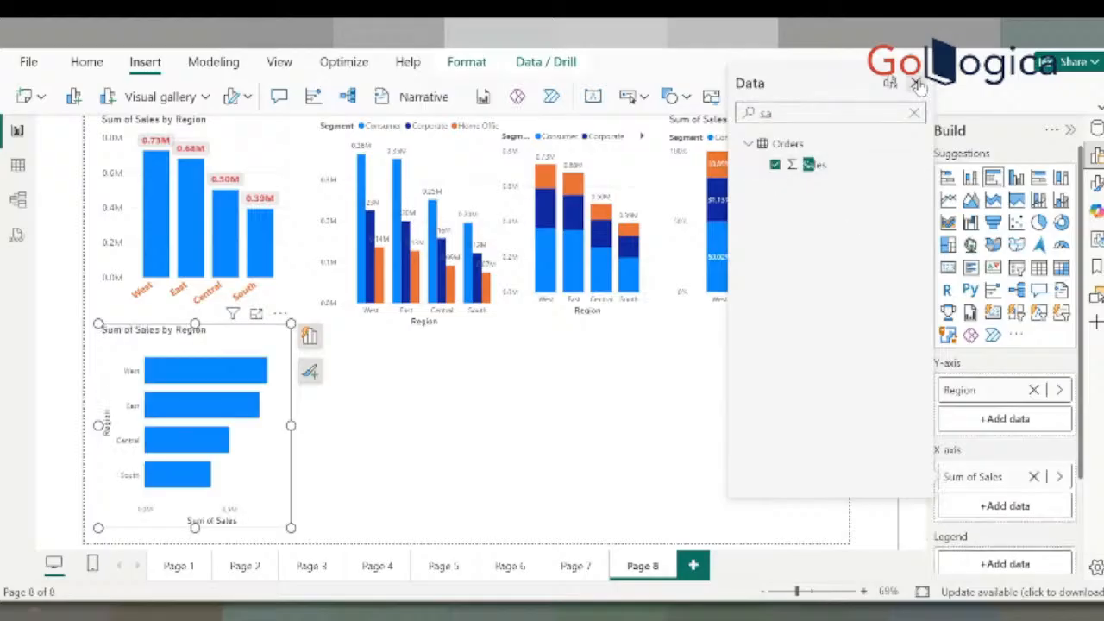
click(917, 83)
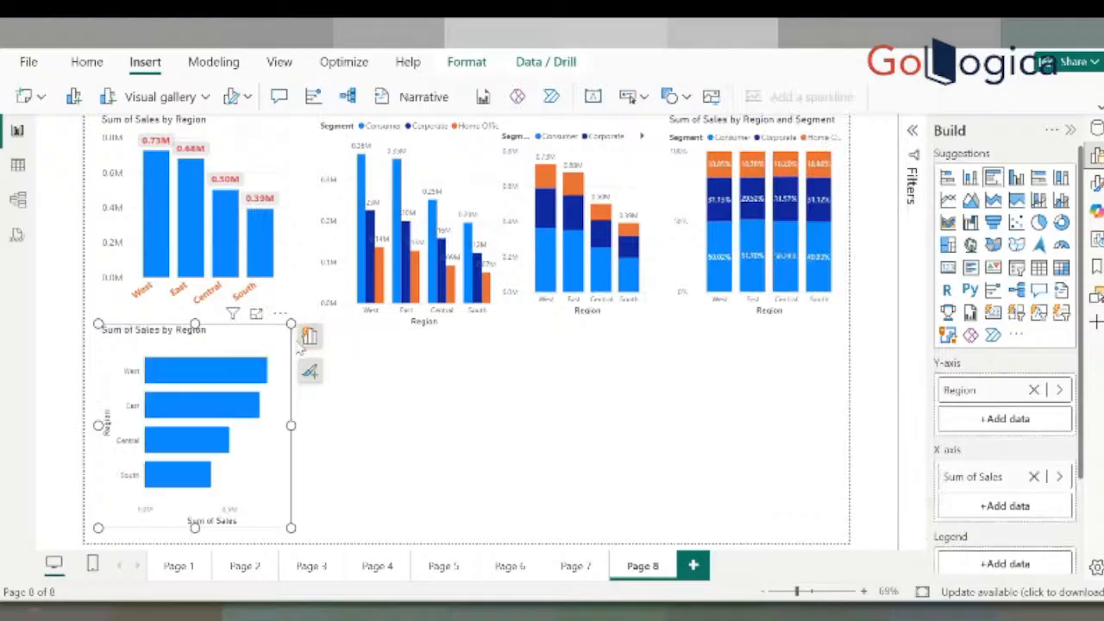
Copy the first column chart's formatting onto the bar chart with Format Painter, and enlarge the bar chart slightly
click(284, 290)
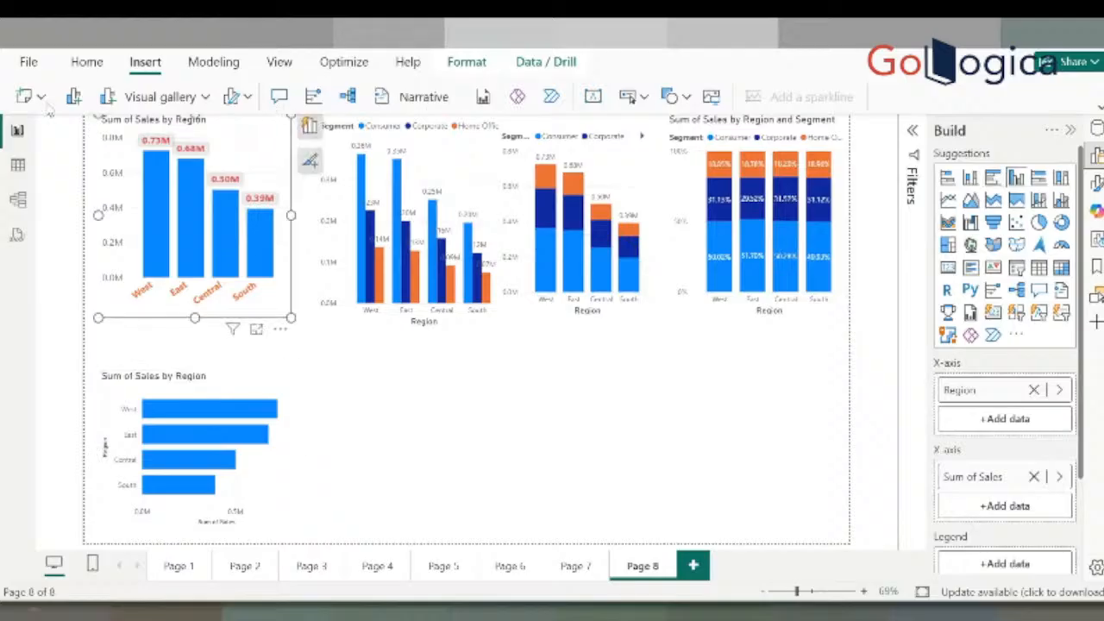
click(86, 62)
click(68, 100)
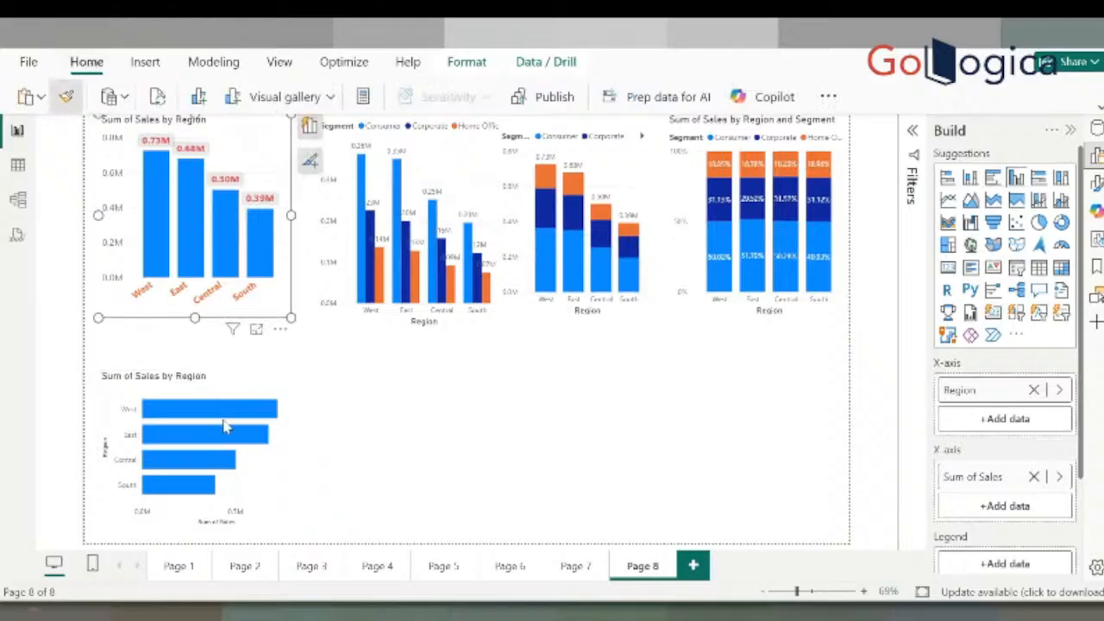
click(239, 394)
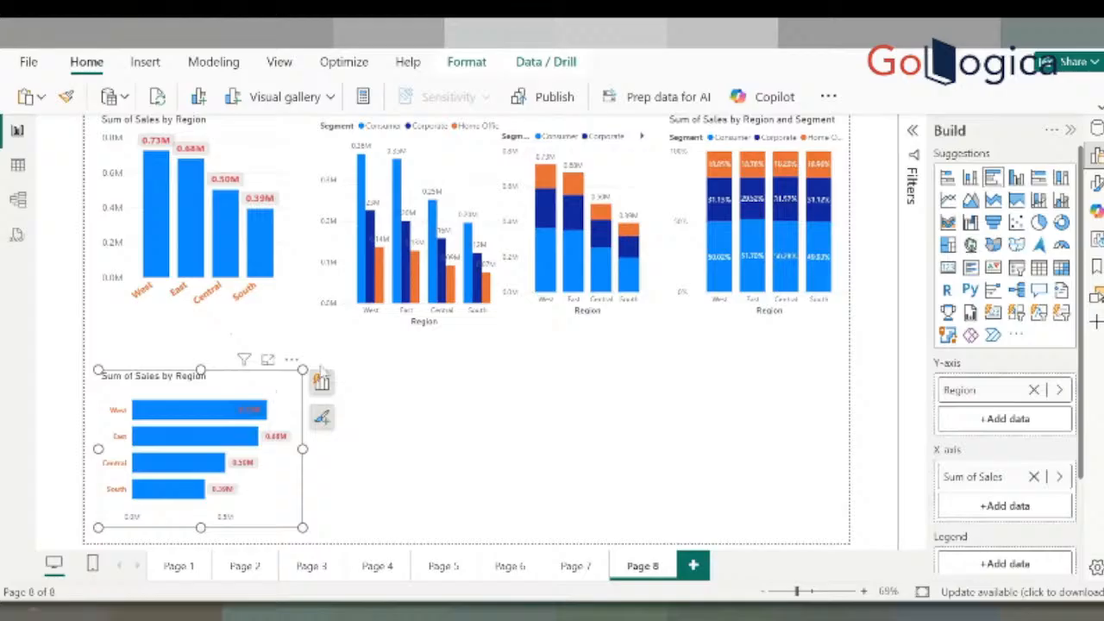
click(326, 364)
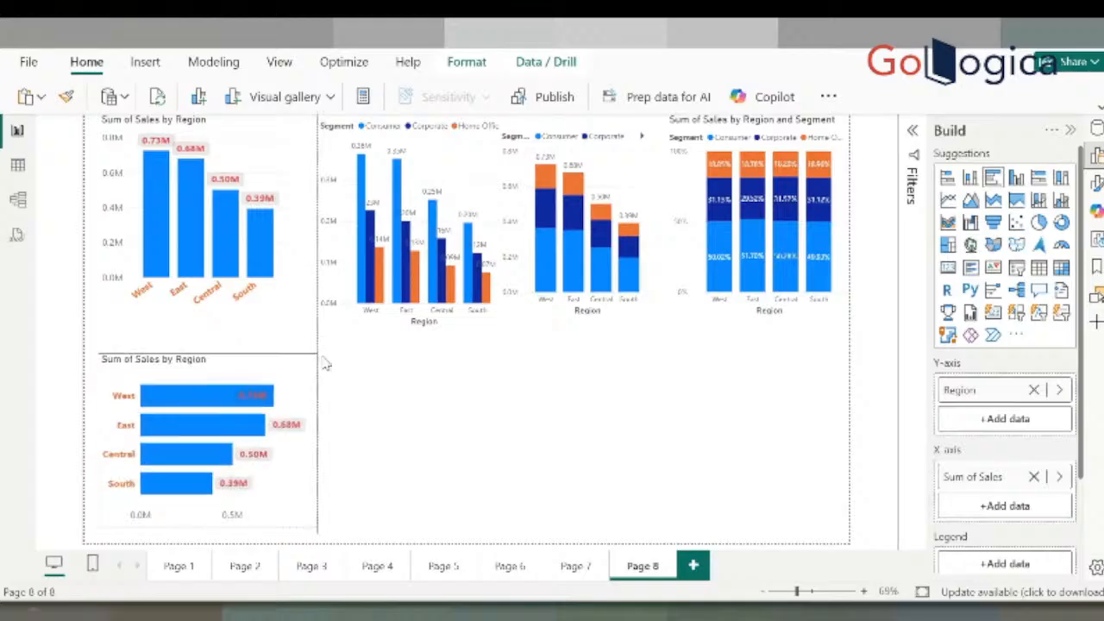
click(324, 362)
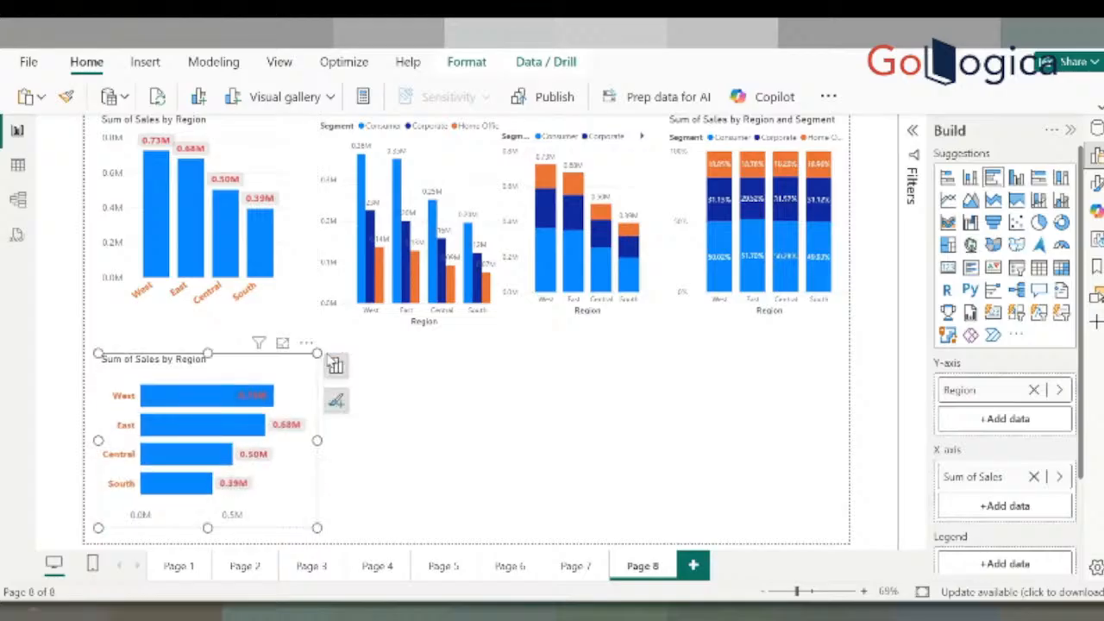
Duplicate the clustered column chart of sales by region and segment, and place the copy below the original beside the bar chart
click(438, 147)
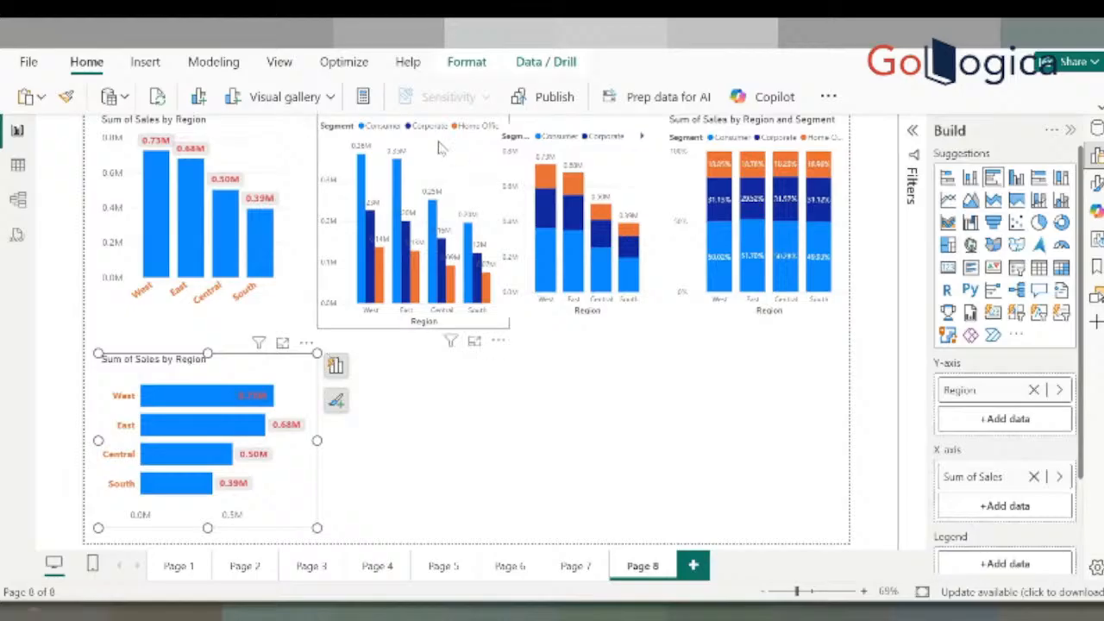
right_click(441, 147)
mouse_move(573, 153)
click(634, 160)
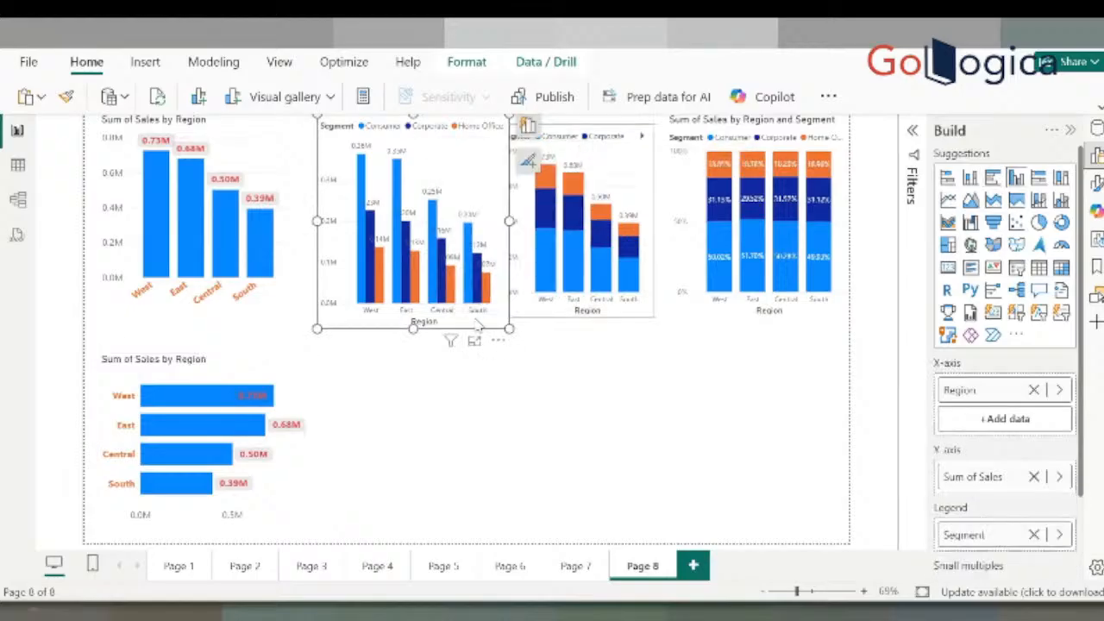
click(405, 480)
right_click(404, 480)
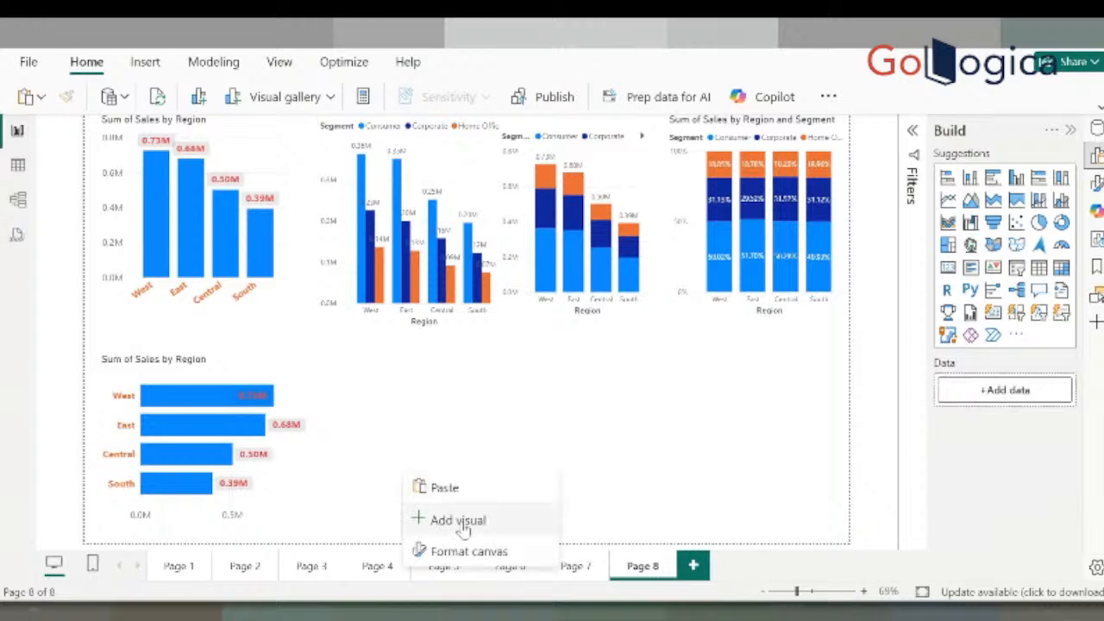
click(475, 485)
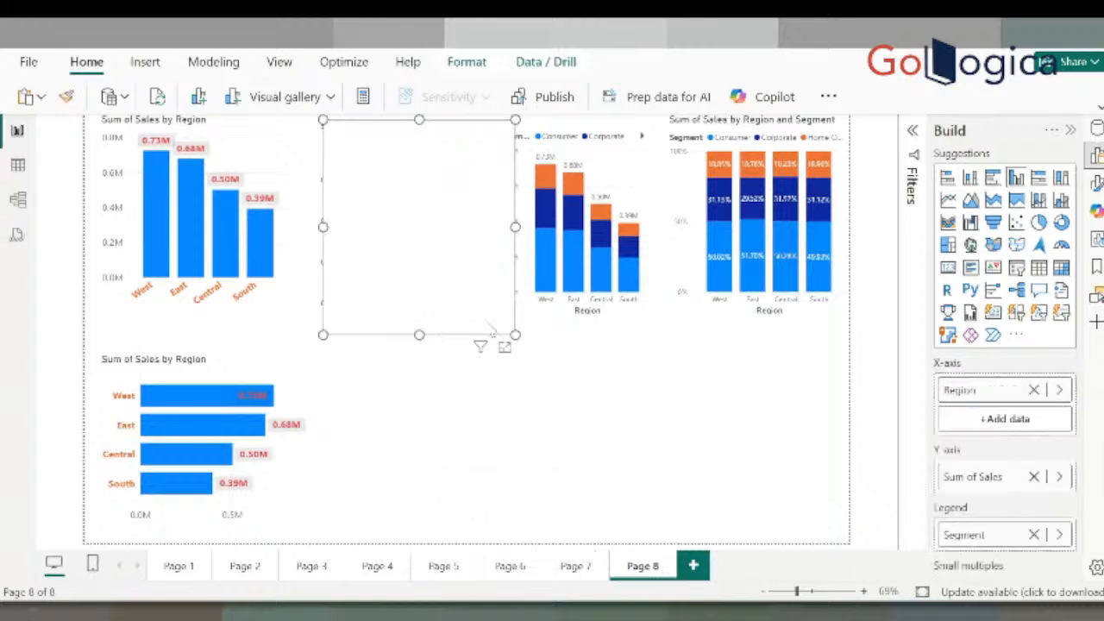
drag(465, 324, 472, 522)
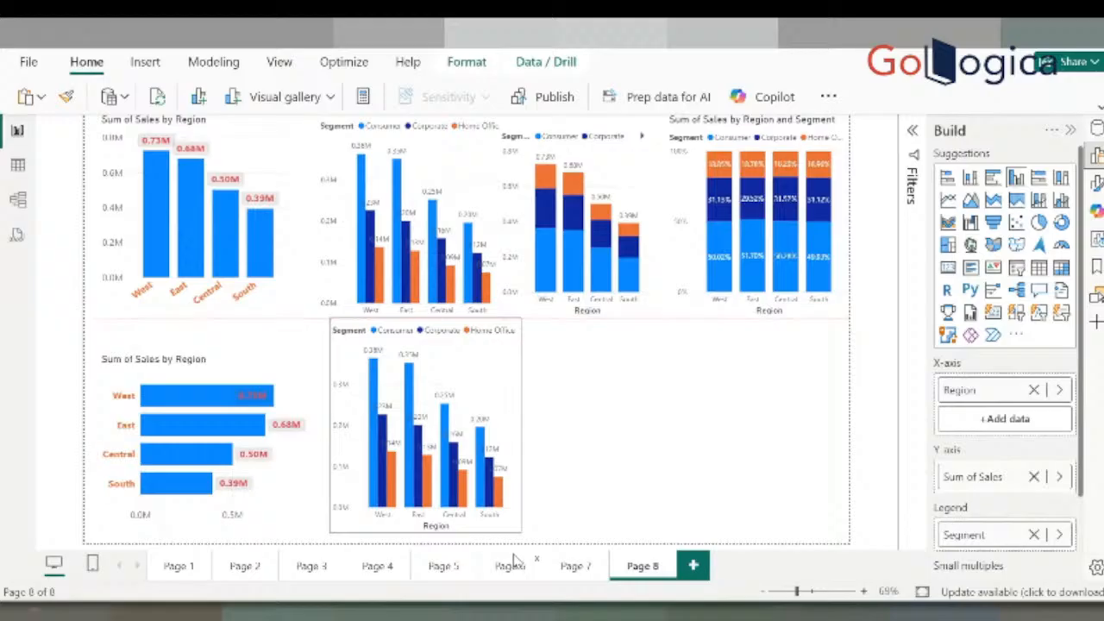
Convert the copied chart to a clustered bar chart and reduce its height to leave a gap below the original
click(993, 176)
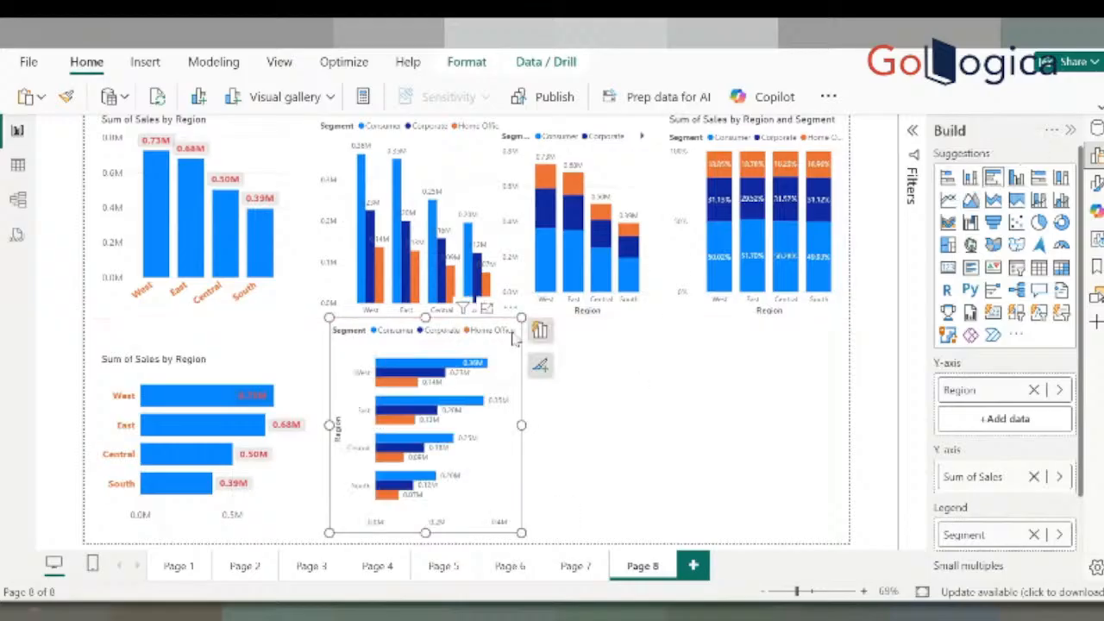
drag(521, 318, 536, 396)
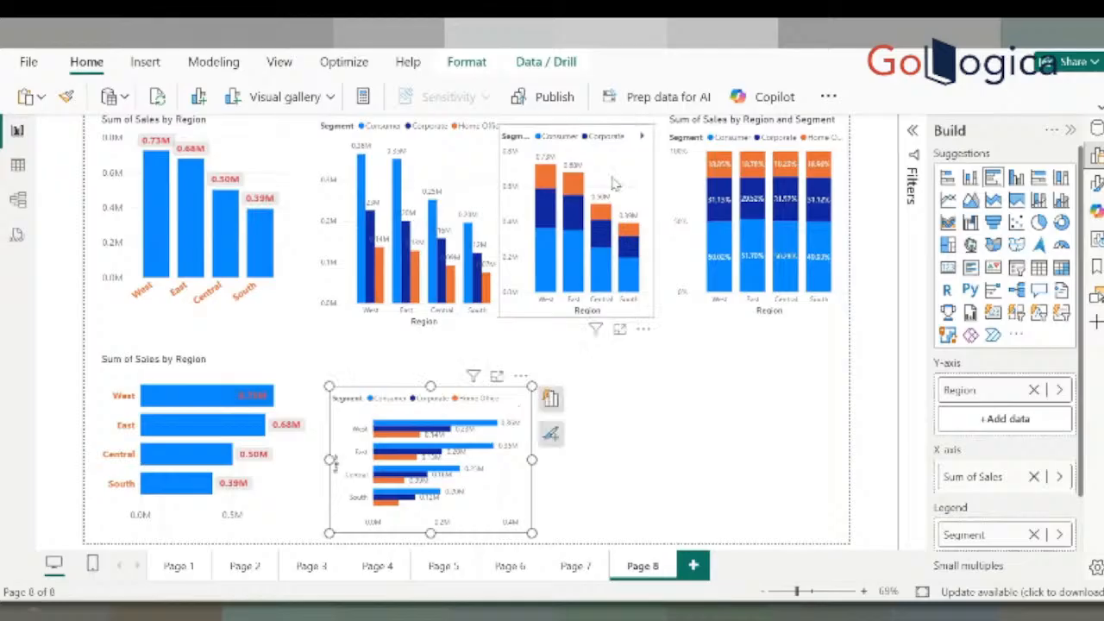
Duplicate the stacked column chart of sales by region and segment, and place the copy below the original beside the clustered bar chart
right_click(630, 157)
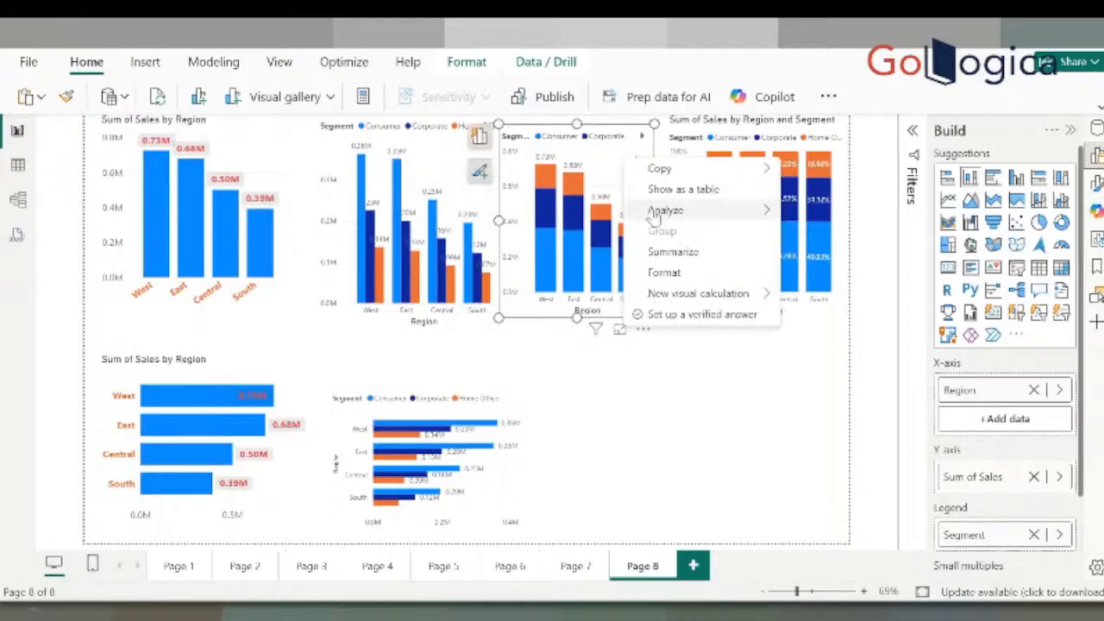
mouse_move(681, 168)
click(866, 168)
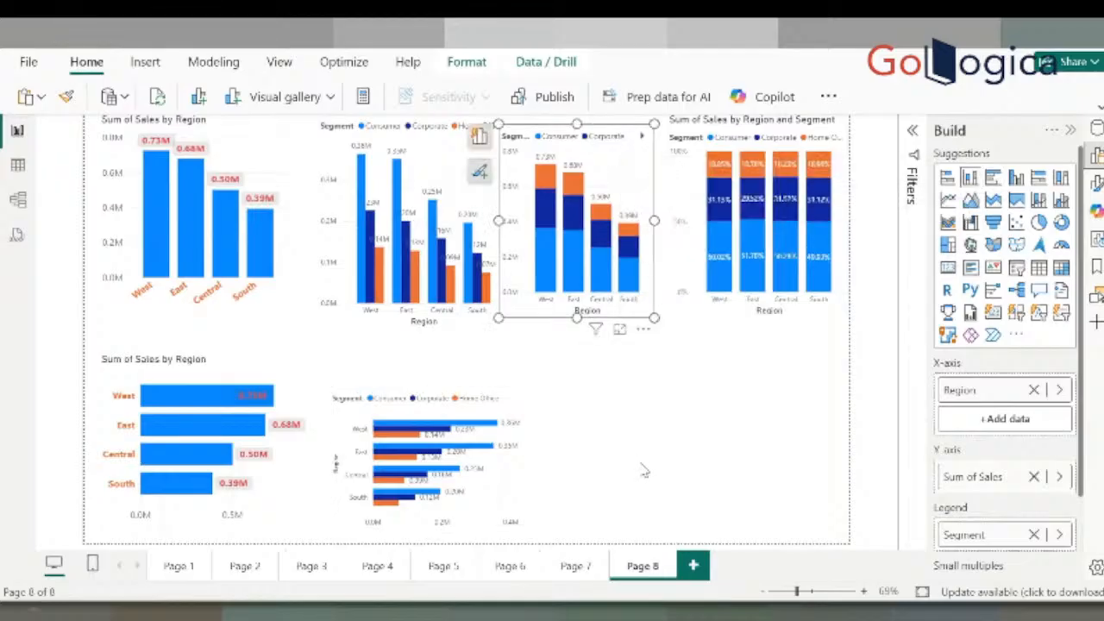
right_click(641, 466)
click(680, 478)
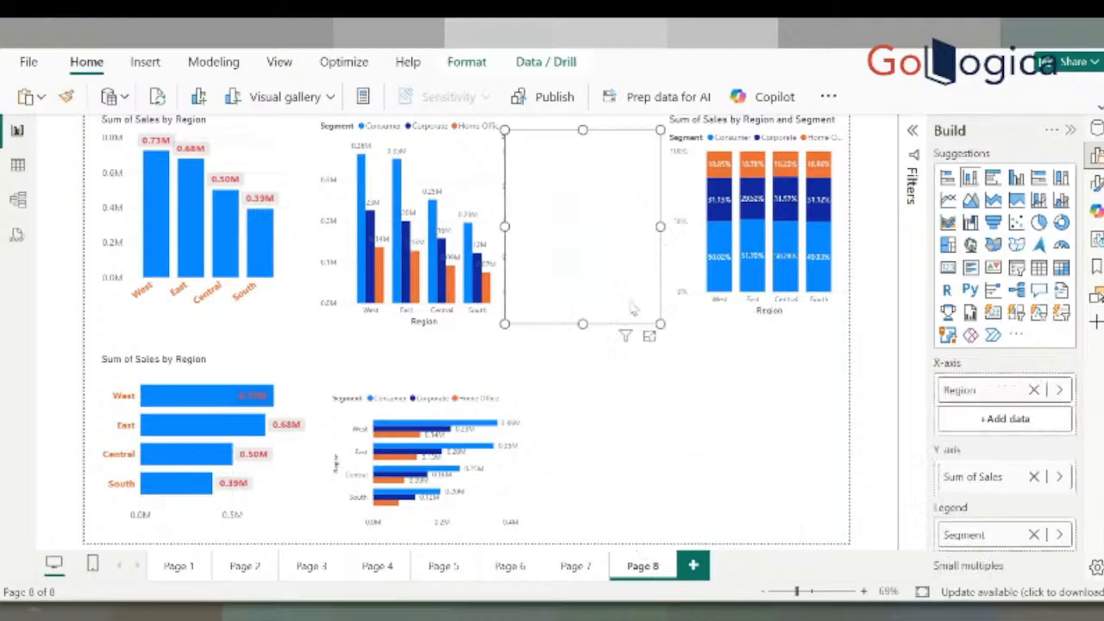
drag(650, 342, 676, 545)
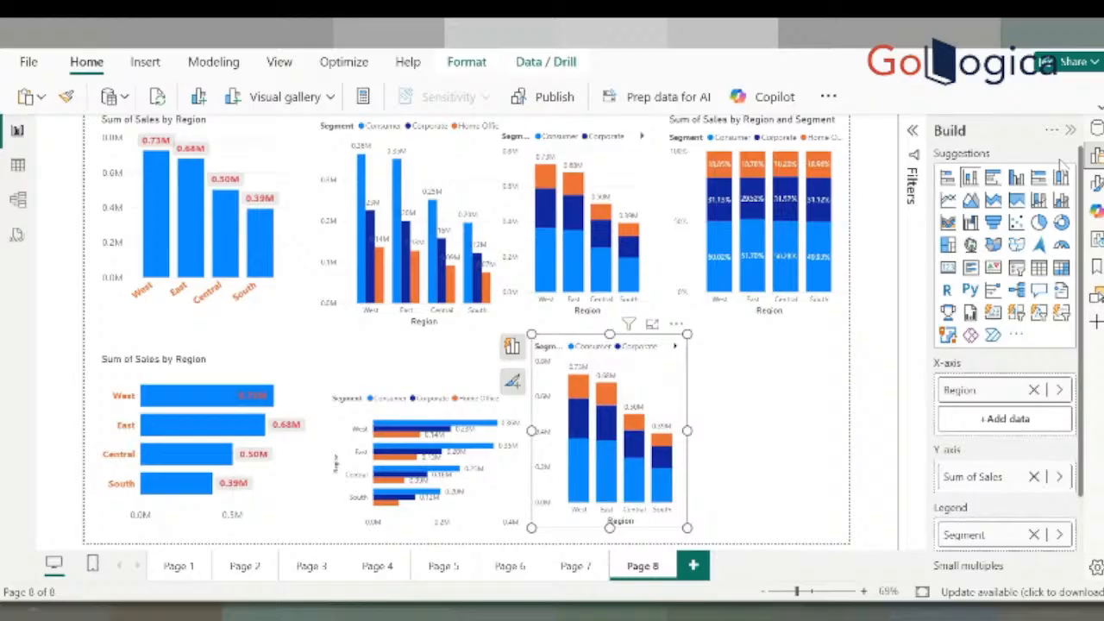
Convert the copied chart to a stacked bar chart and reduce its height from the top edge
click(946, 177)
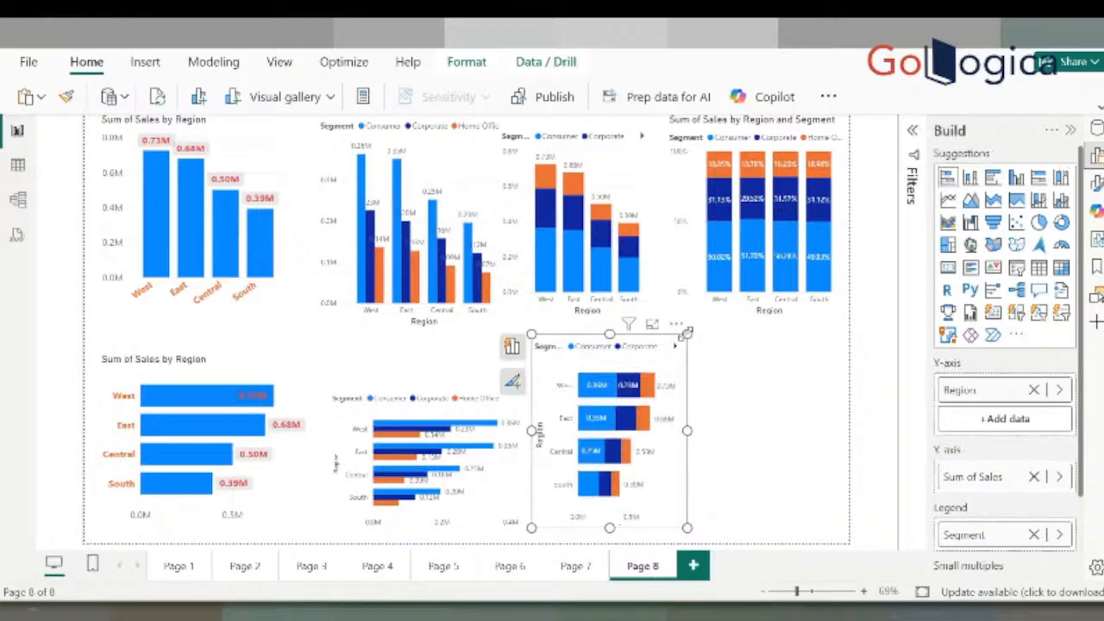
drag(688, 332, 690, 401)
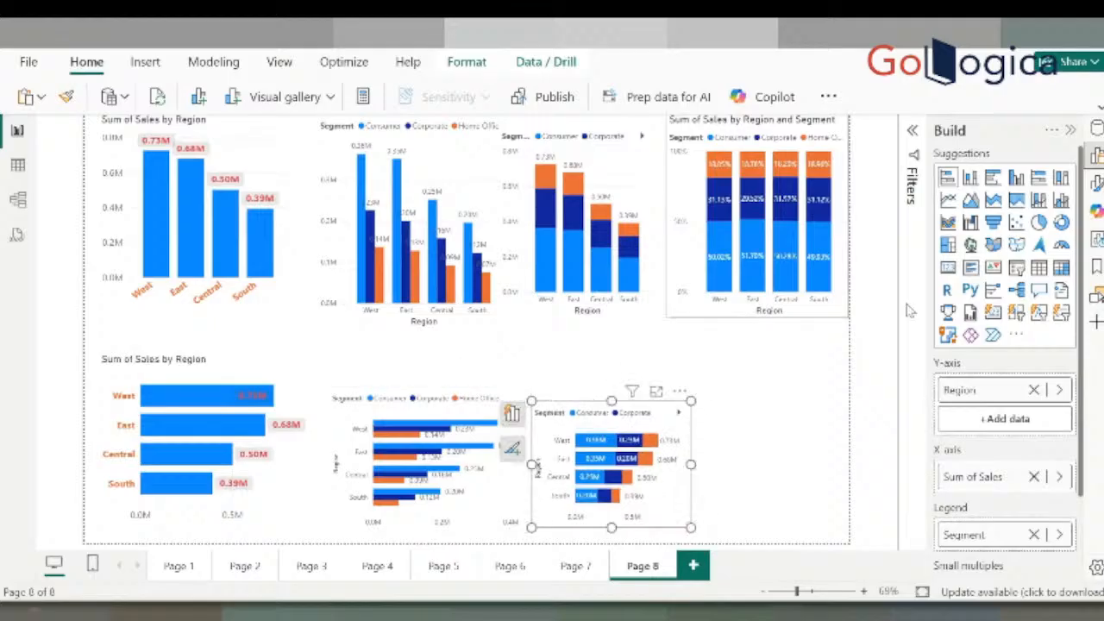
click(762, 399)
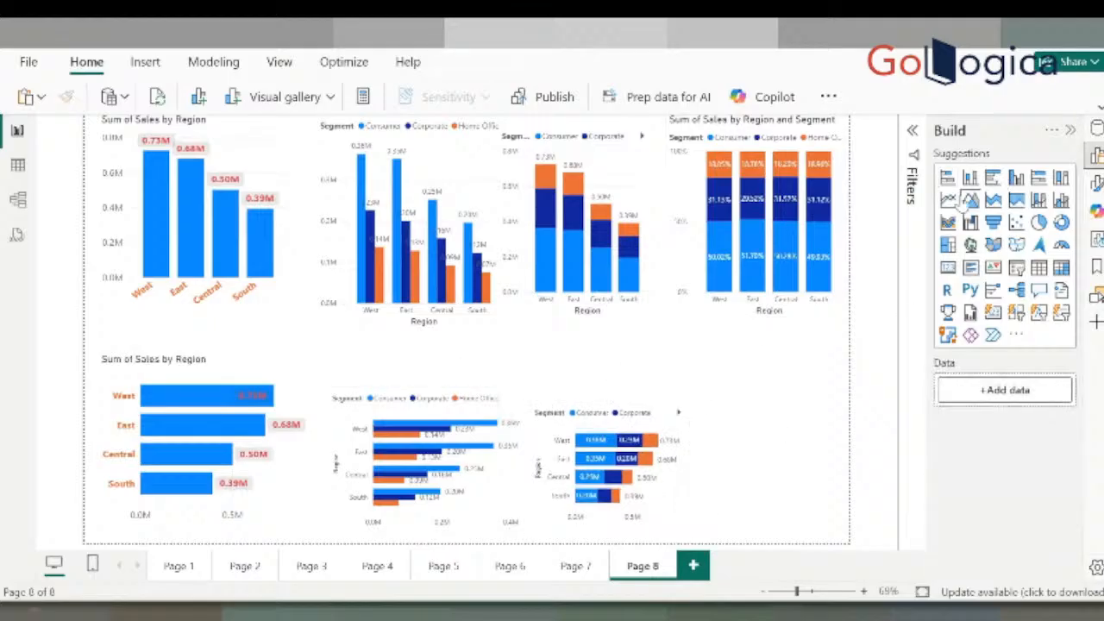
Insert a 100% stacked bar chart with Region on the Y-axis and Sales on the X-axis
click(1039, 179)
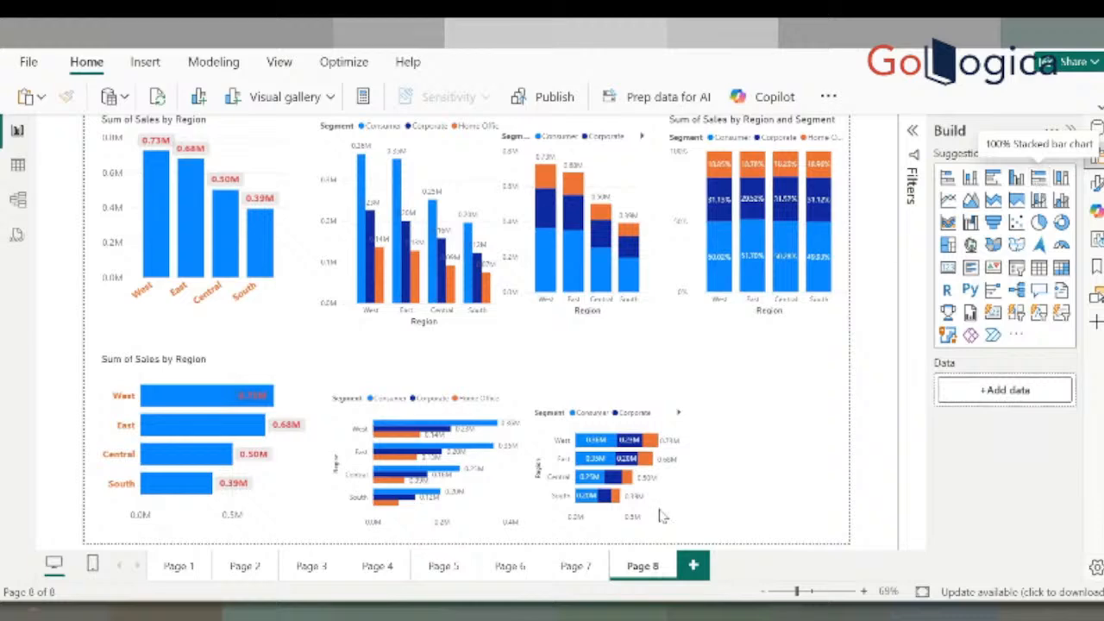
click(979, 391)
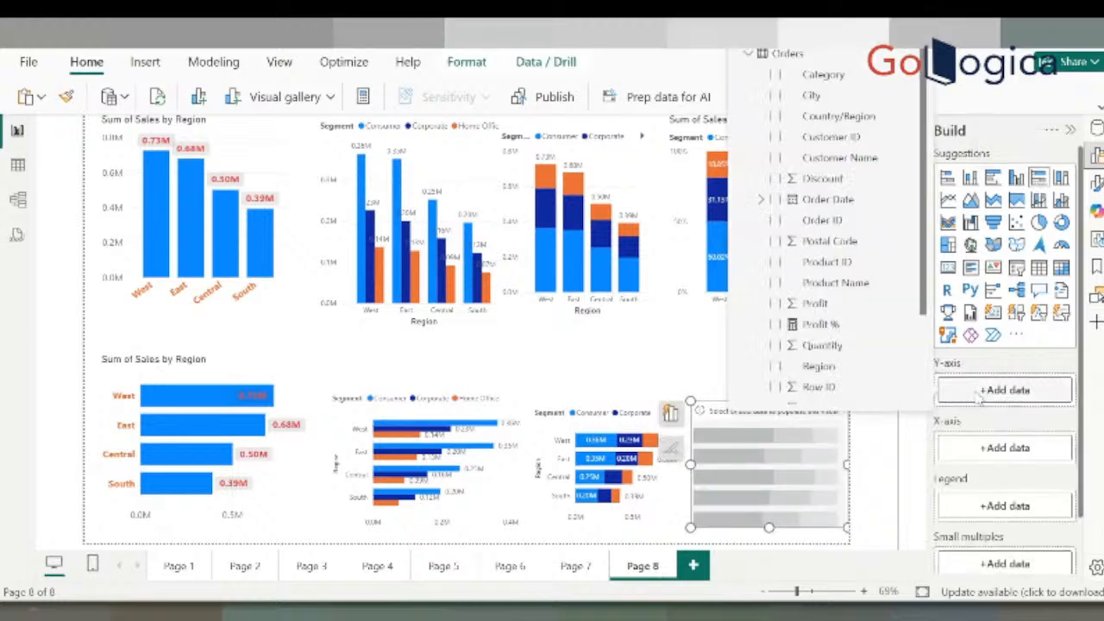
text(region)
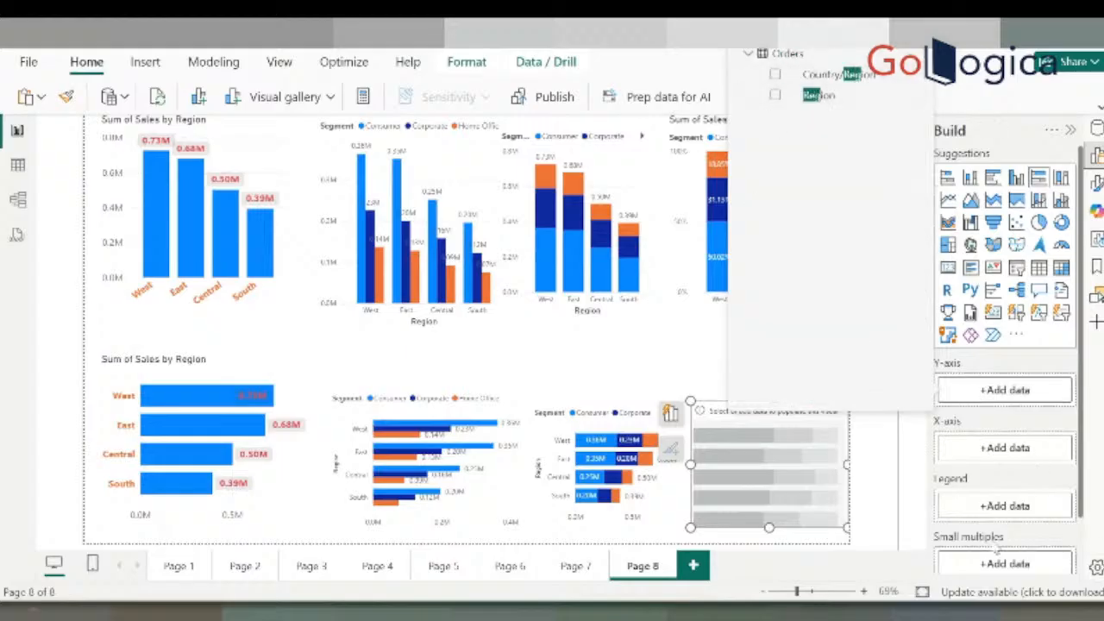
click(775, 96)
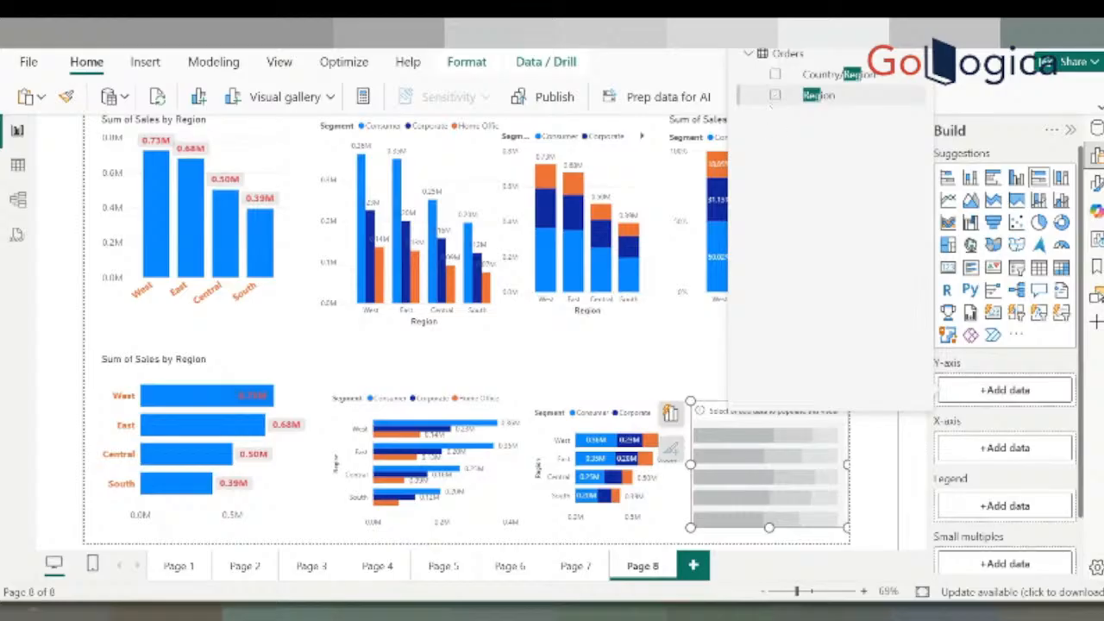
text(sa)
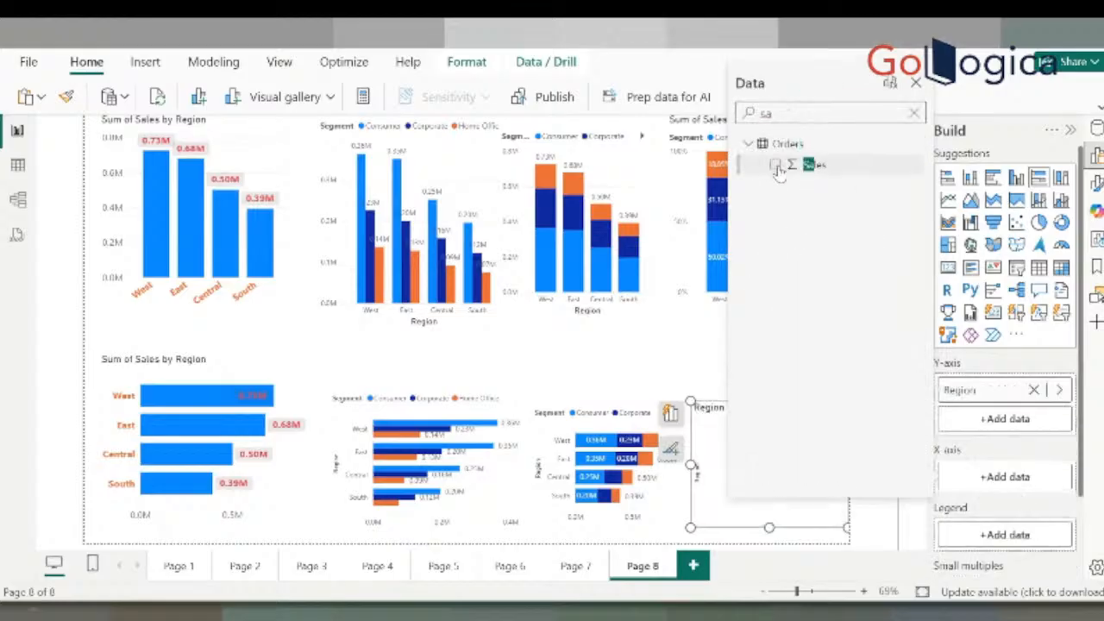
click(775, 164)
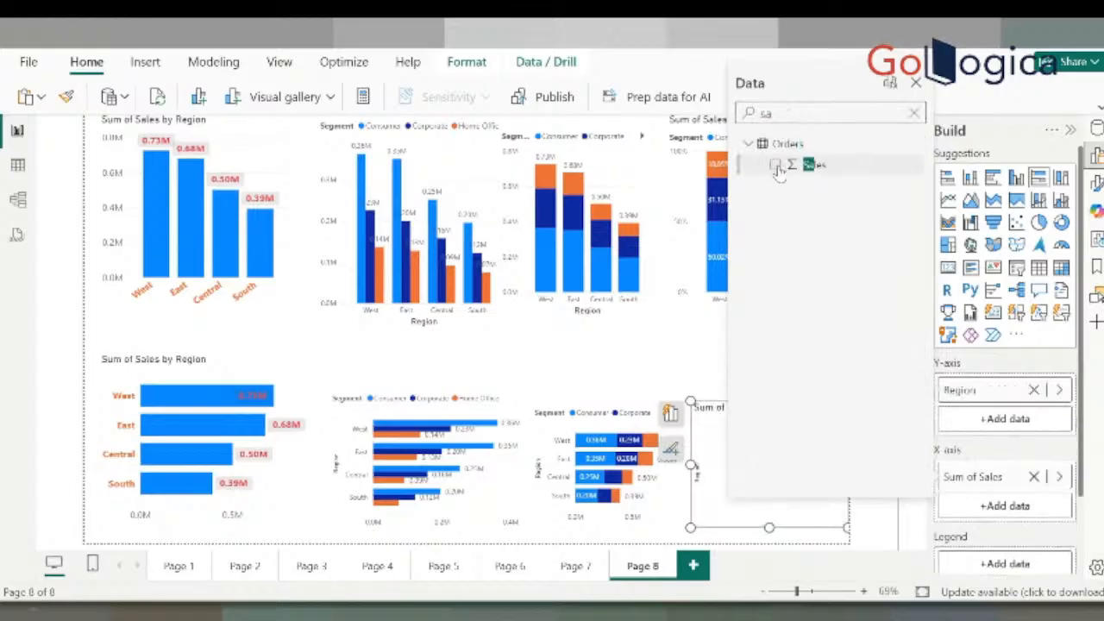
Add the Segment field to the legend of the 100% stacked bar chart and close the field list
scroll(999, 542, down, 1)
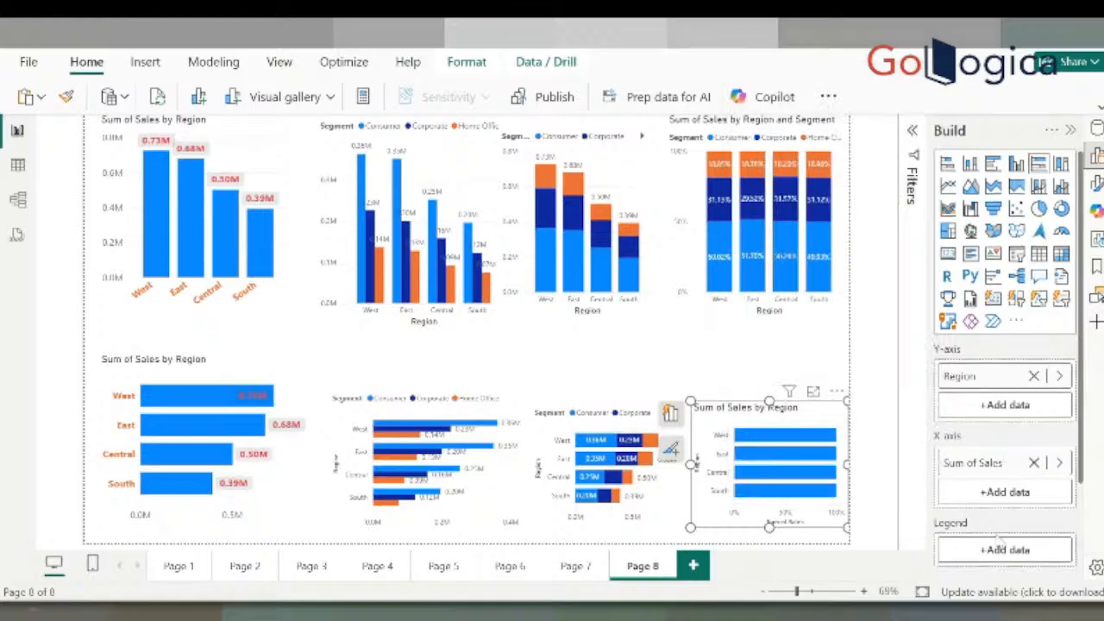
click(1005, 477)
text(s)
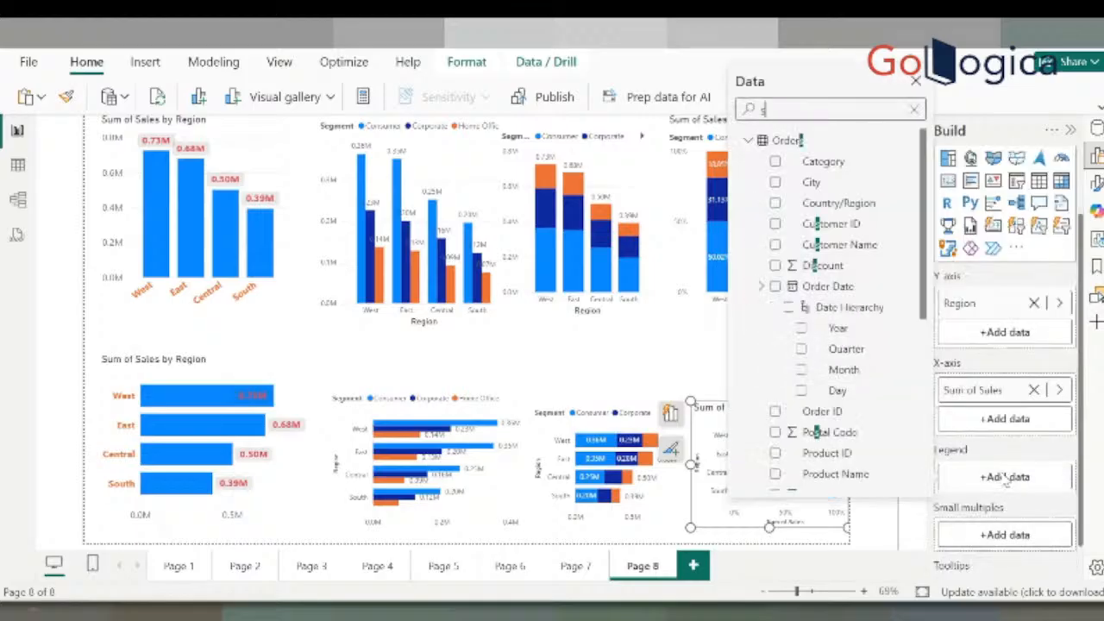
text(eg)
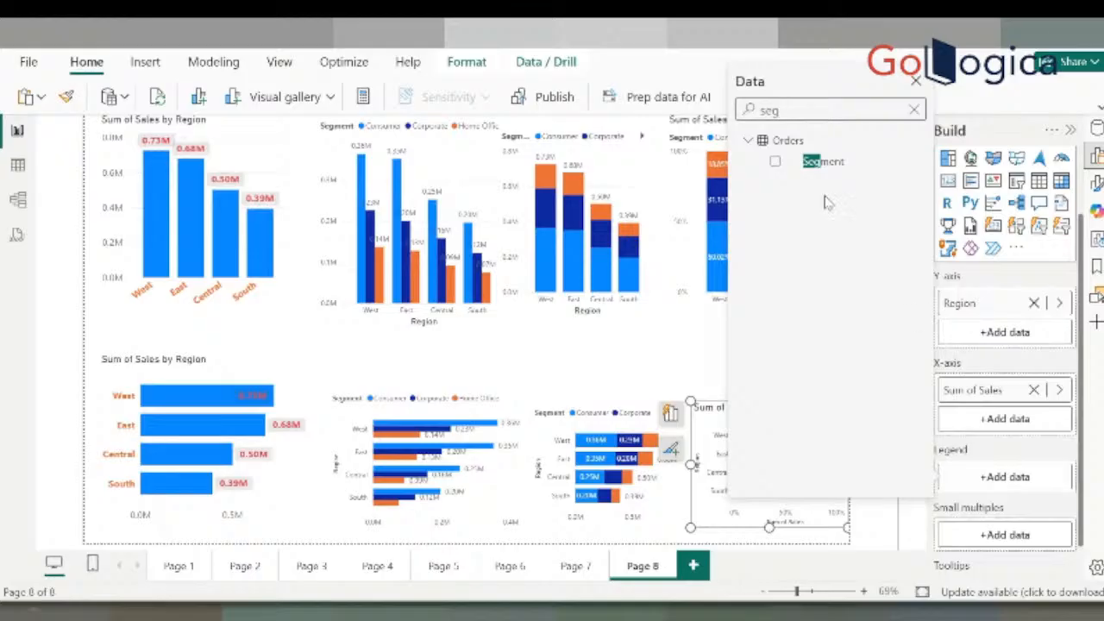
click(775, 163)
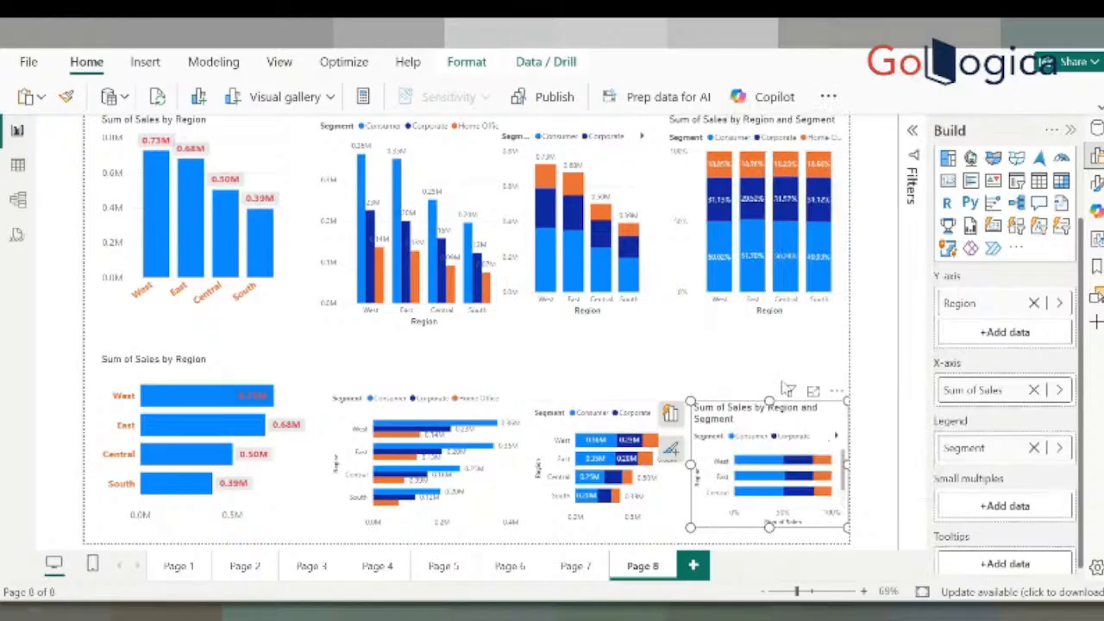
Copy the 100% stacked column chart's formatting onto the 100% stacked bar chart with Format Painter
click(703, 244)
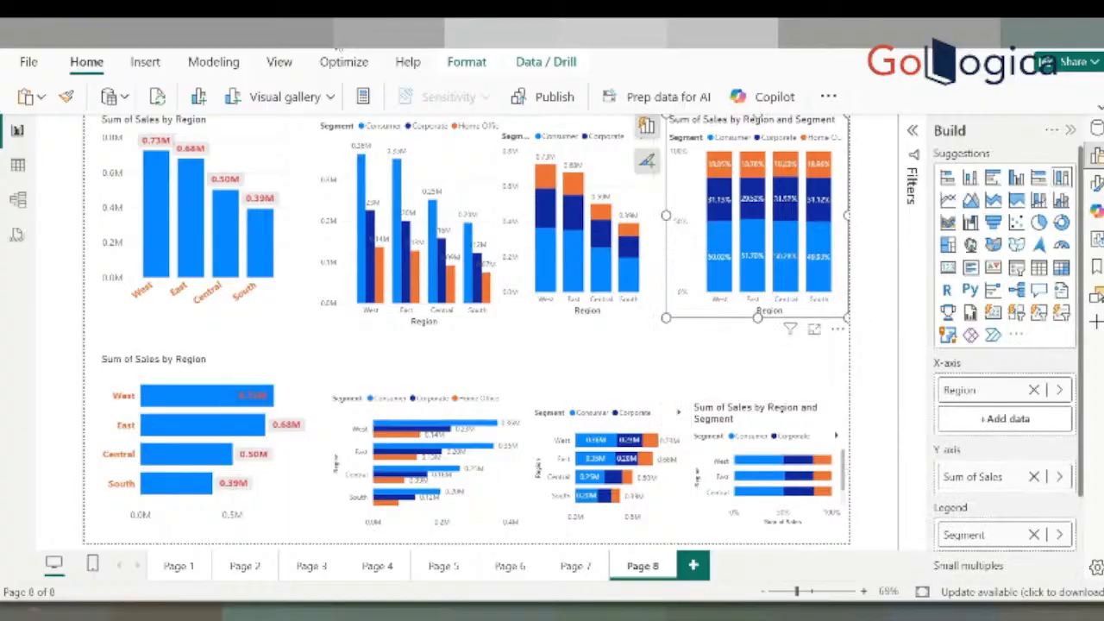
click(65, 97)
click(762, 420)
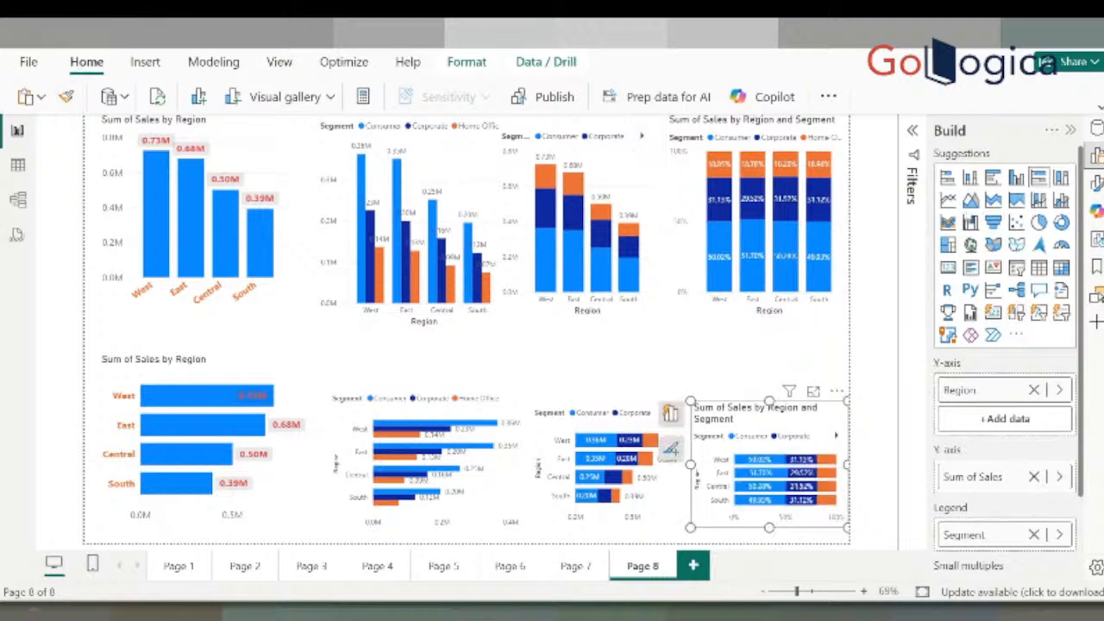
Turn off the title of the 100% stacked bar chart in its formatting options
click(1091, 185)
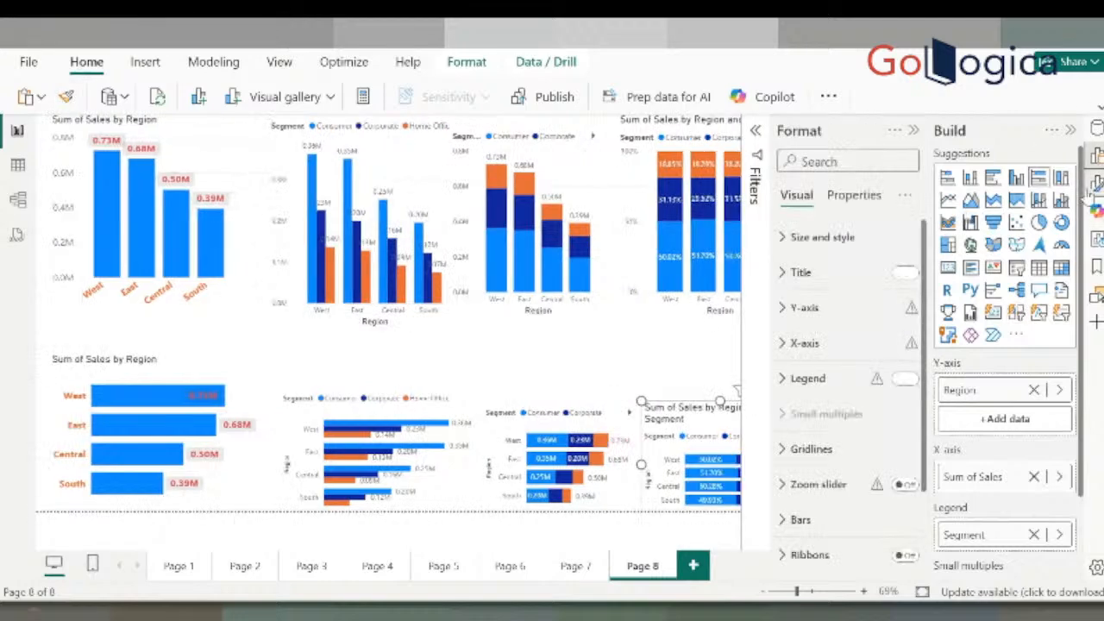
click(902, 272)
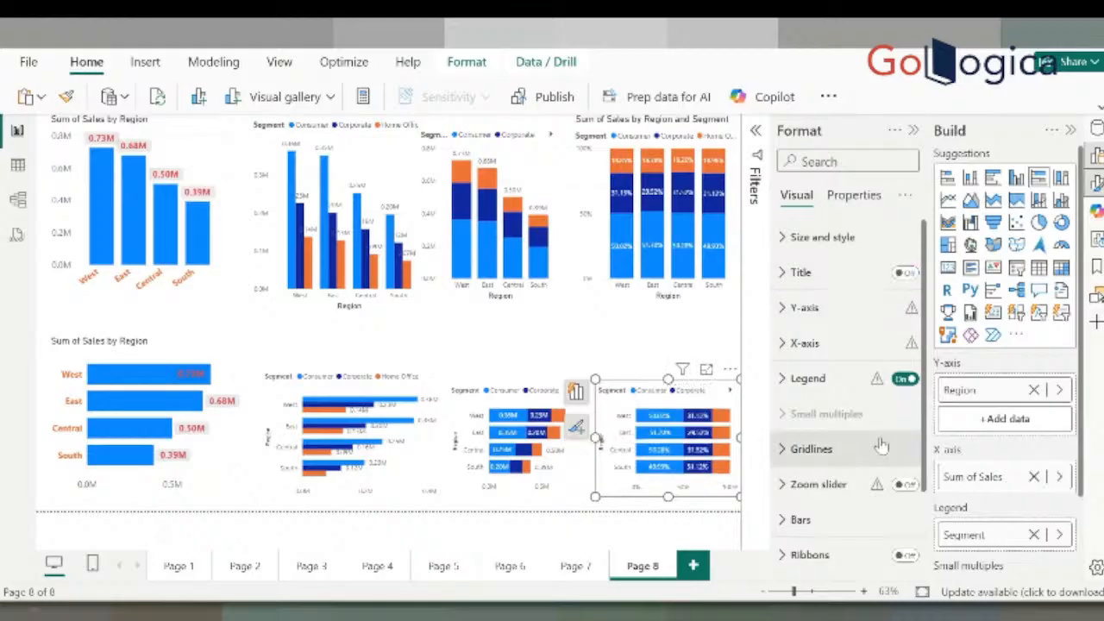
scroll(880, 445, down, 3)
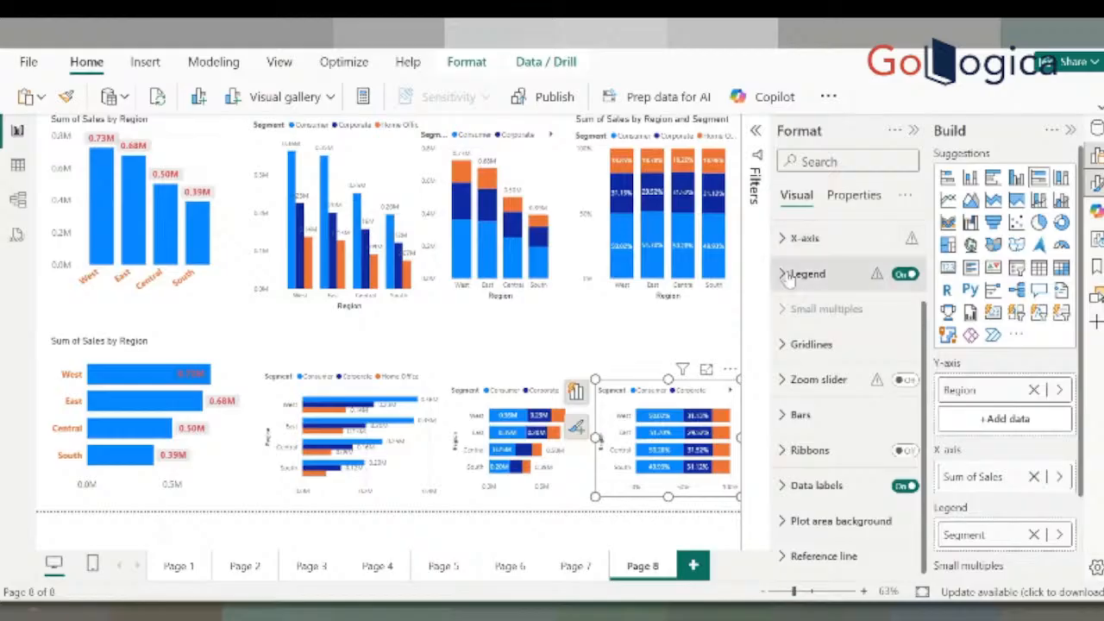
click(800, 238)
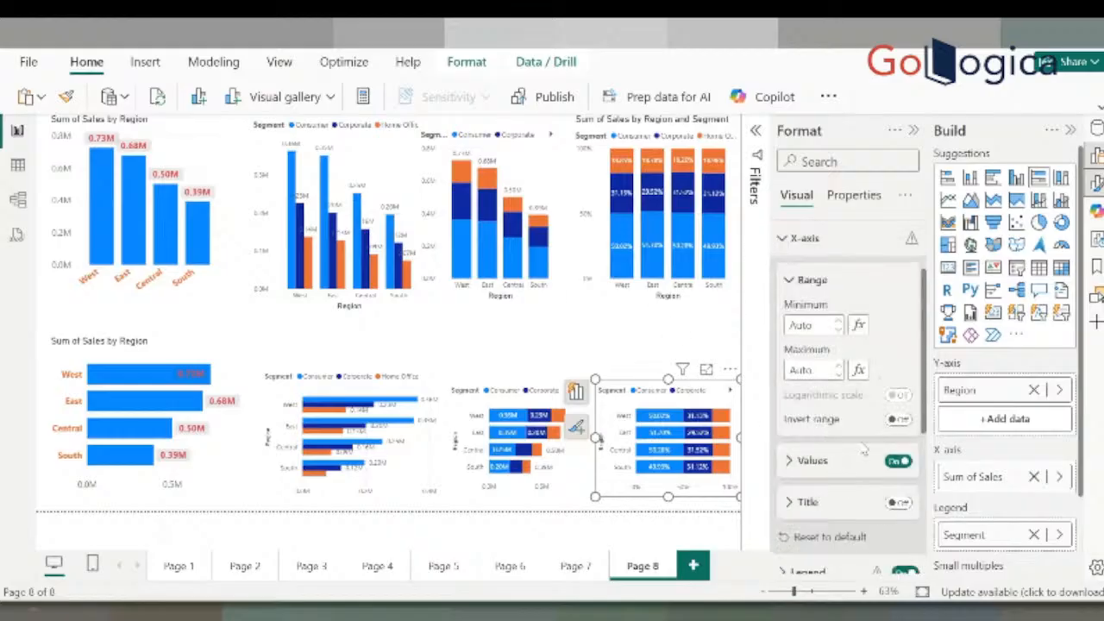
scroll(863, 452, down, 2)
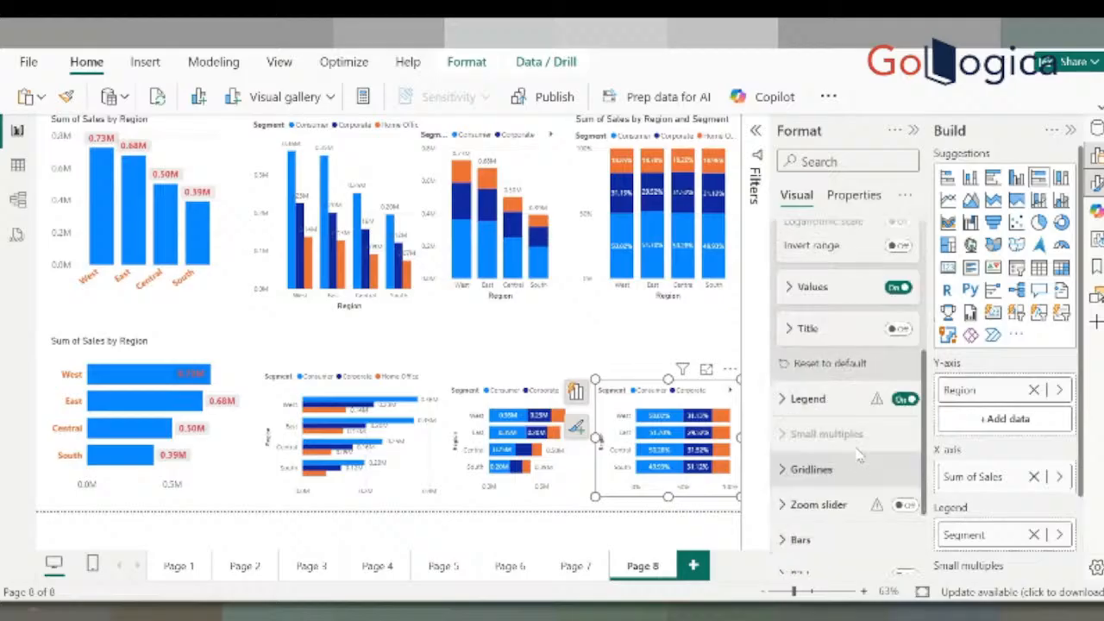
scroll(860, 457, up, 3)
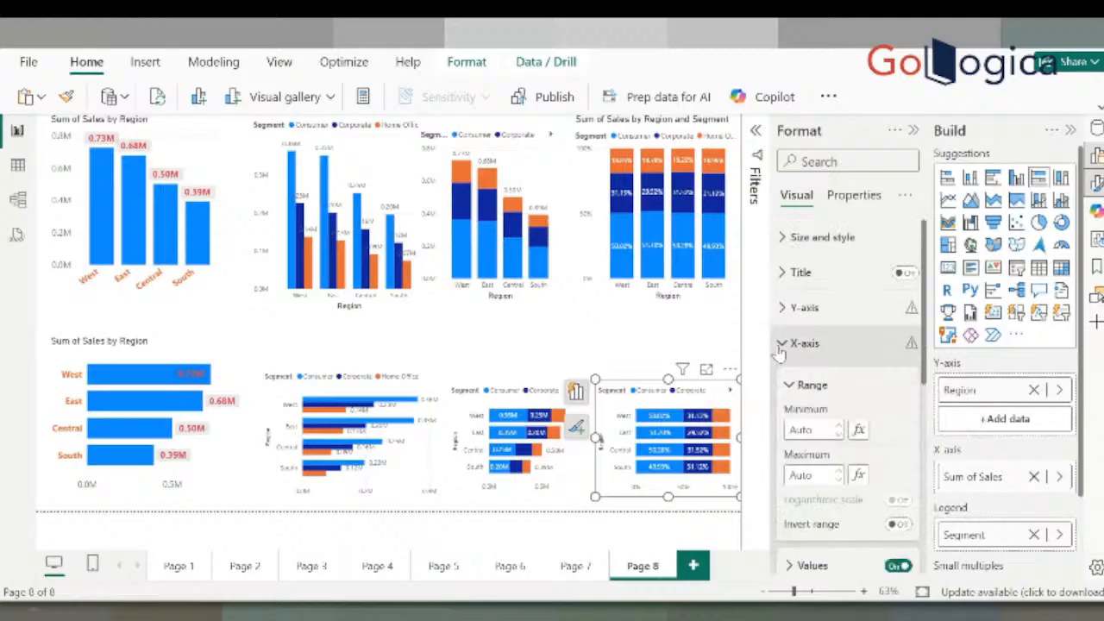
click(780, 343)
Turn off the Y-axis title of the 100% stacked bar chart
click(782, 308)
scroll(835, 434, down, 2)
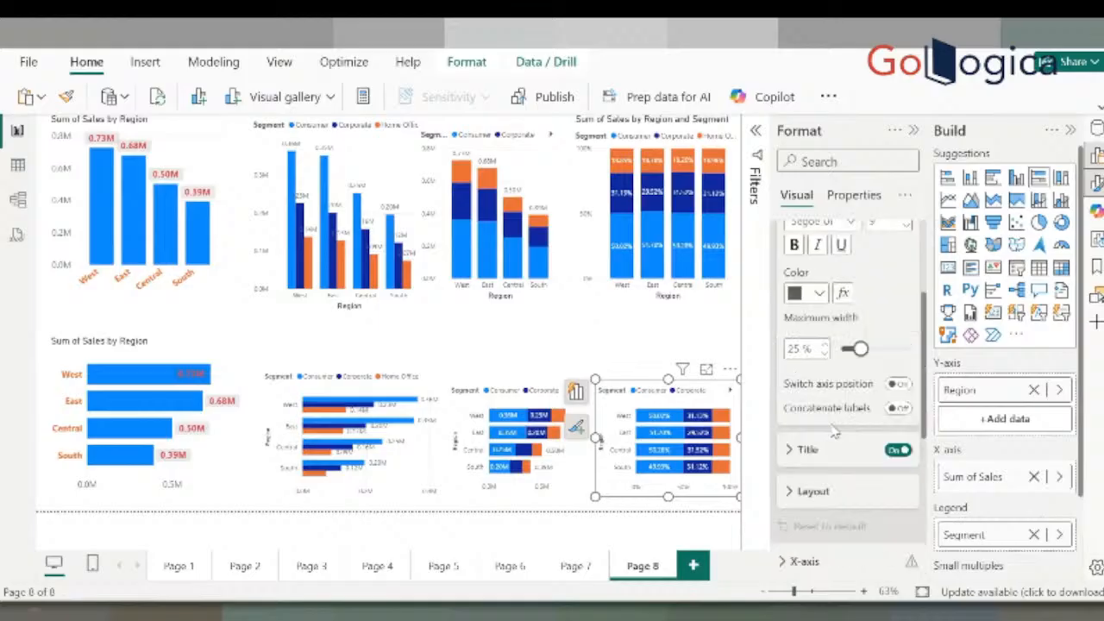
click(896, 449)
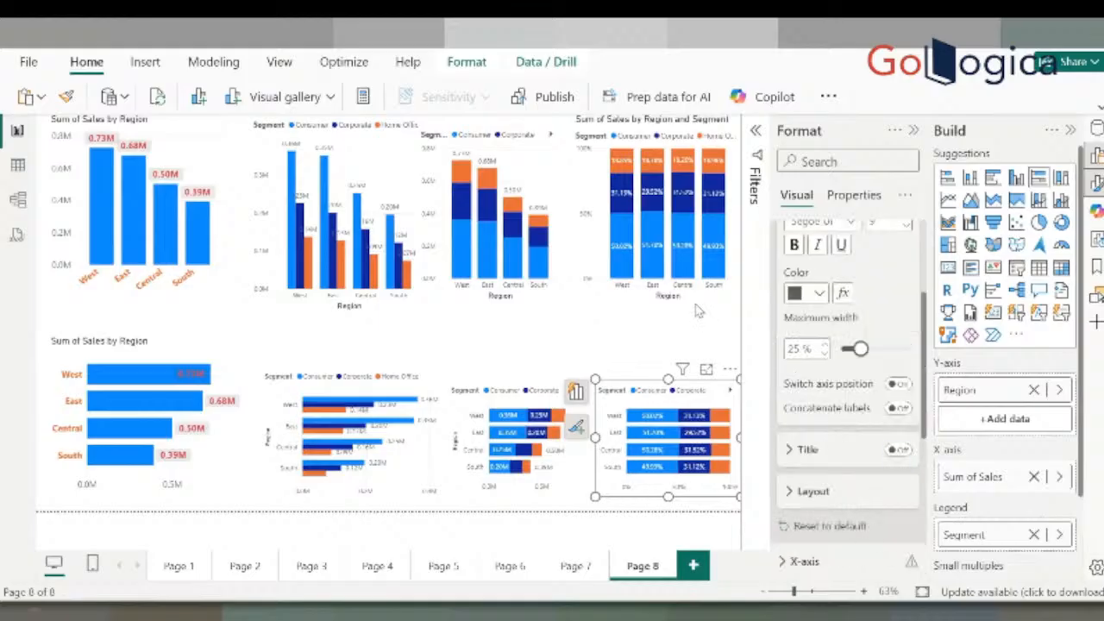
Deselect the chart and close the Format and Build panes to widen the report canvas
click(698, 312)
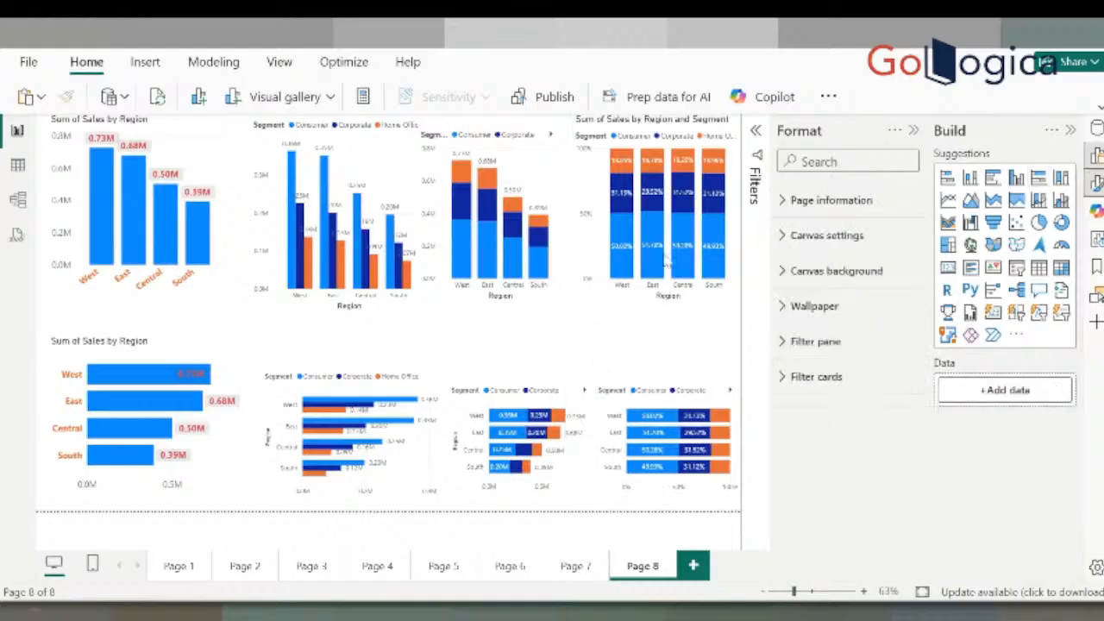
click(913, 130)
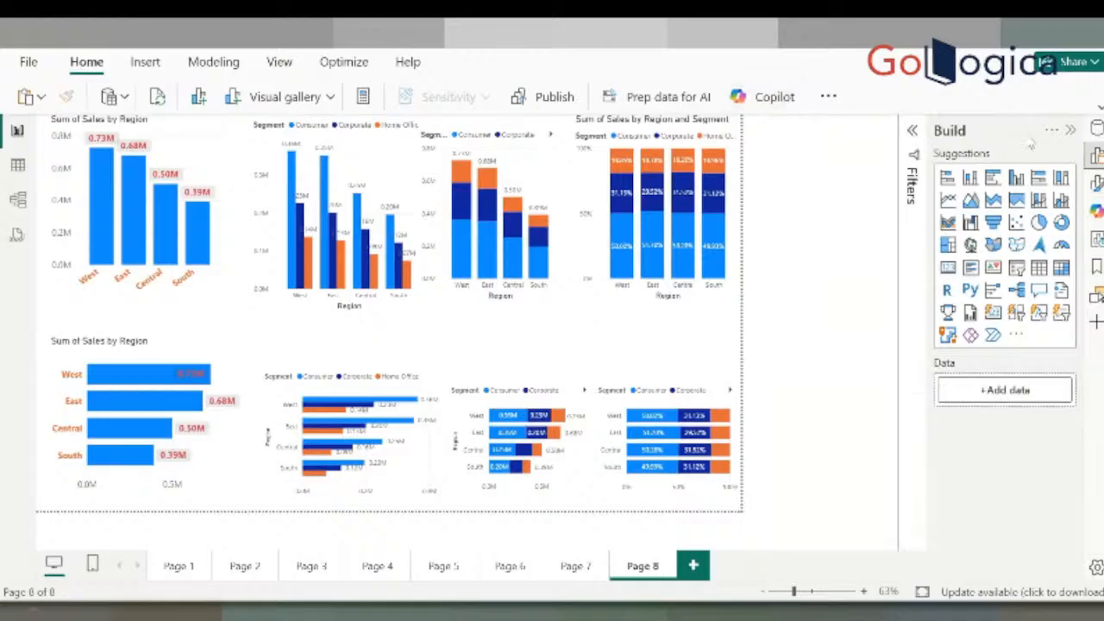
click(1069, 130)
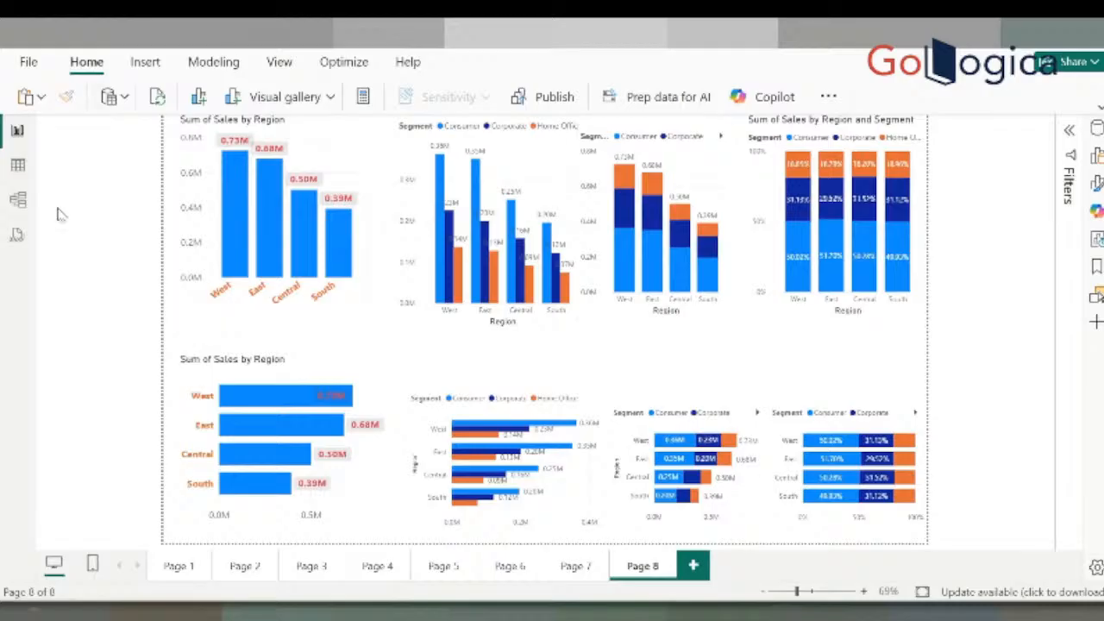
Enlarge the clustered bar chart slightly from its upper-left corner and deselect it
click(458, 388)
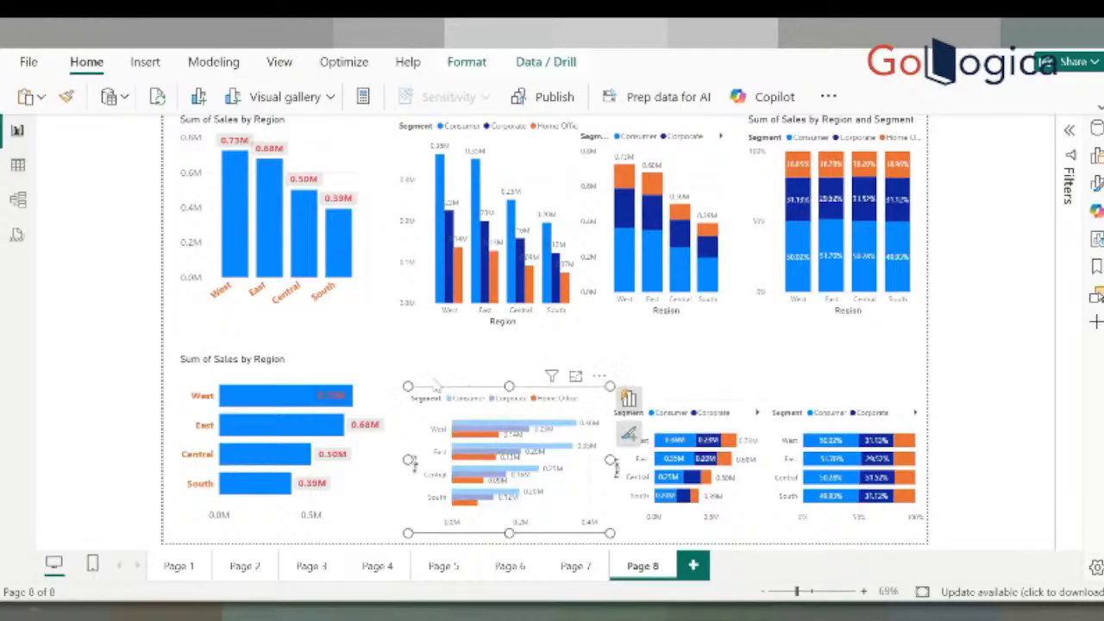
drag(408, 385, 399, 375)
click(439, 359)
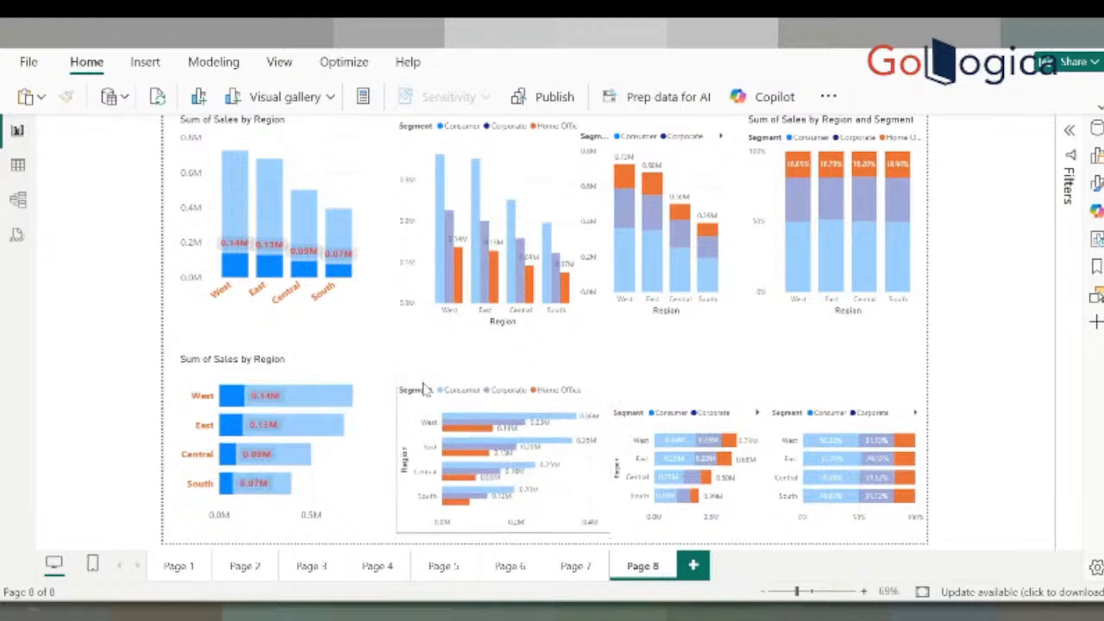
Cross-highlight the page's charts by the West region's Home Office bar in the clustered bar chart, and clear the highlighting
click(474, 429)
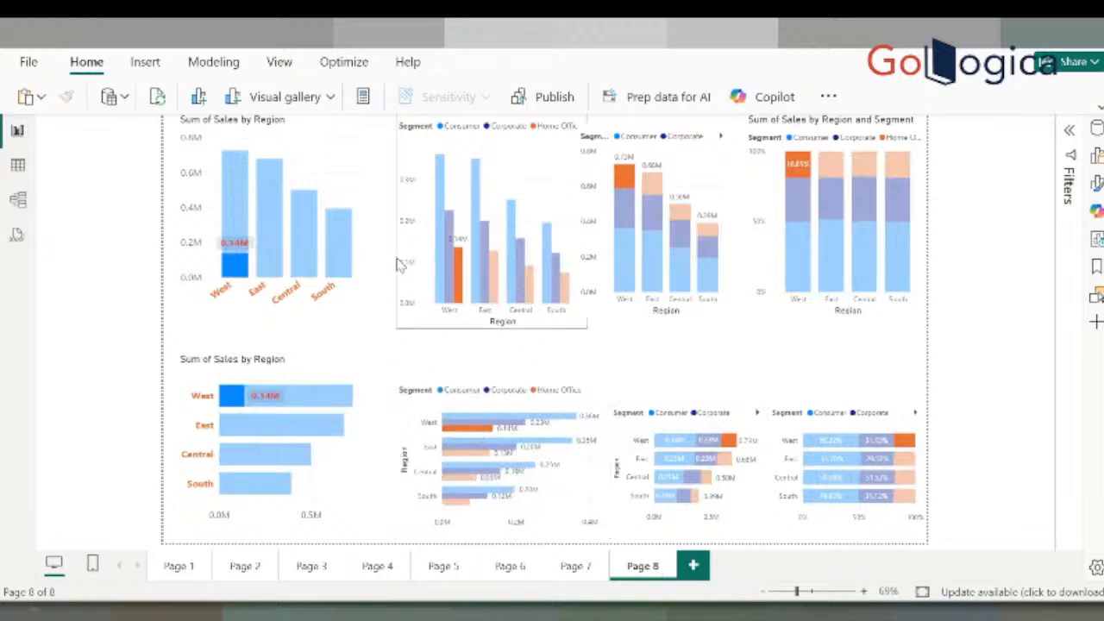
click(462, 436)
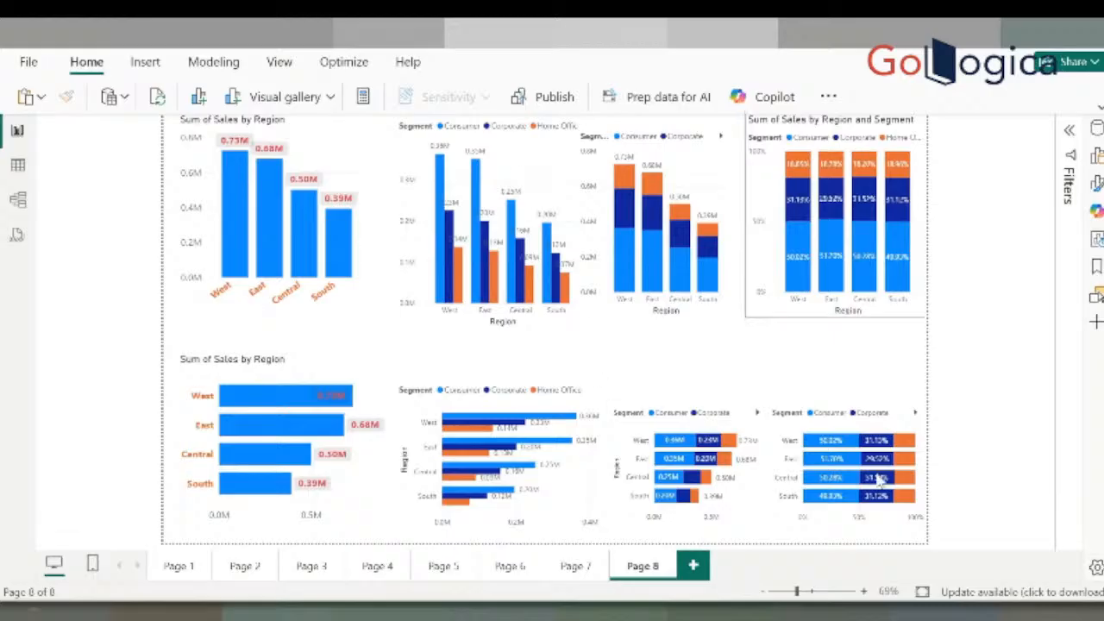
Add a new blank page to the report after Page 8
click(694, 566)
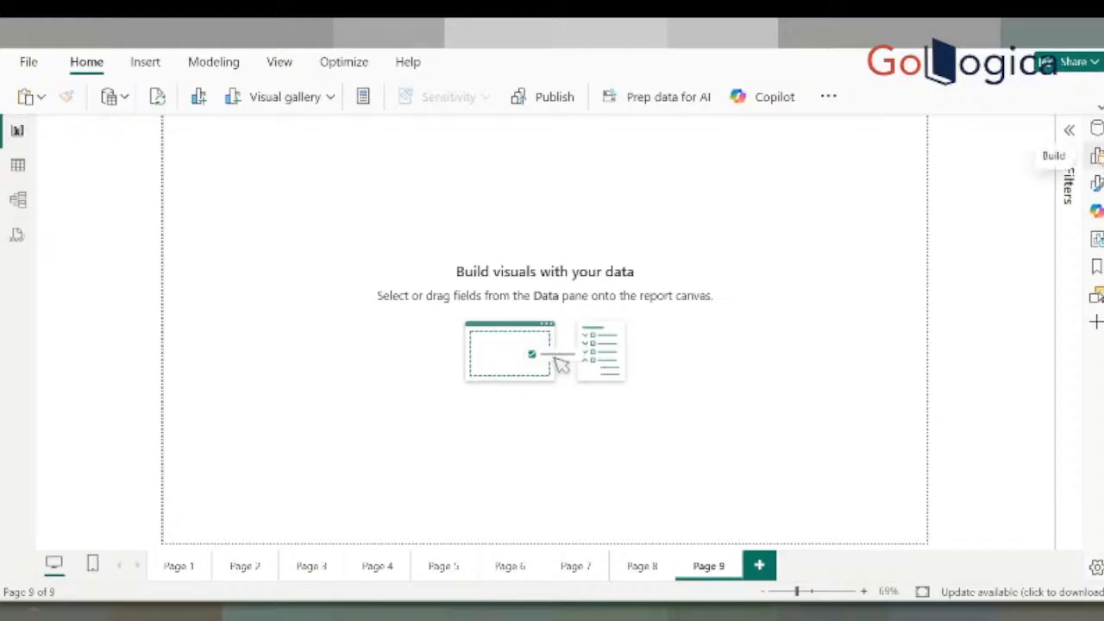
Add a pie chart to the blank page and enlarge it to cover about half of the canvas
click(1096, 155)
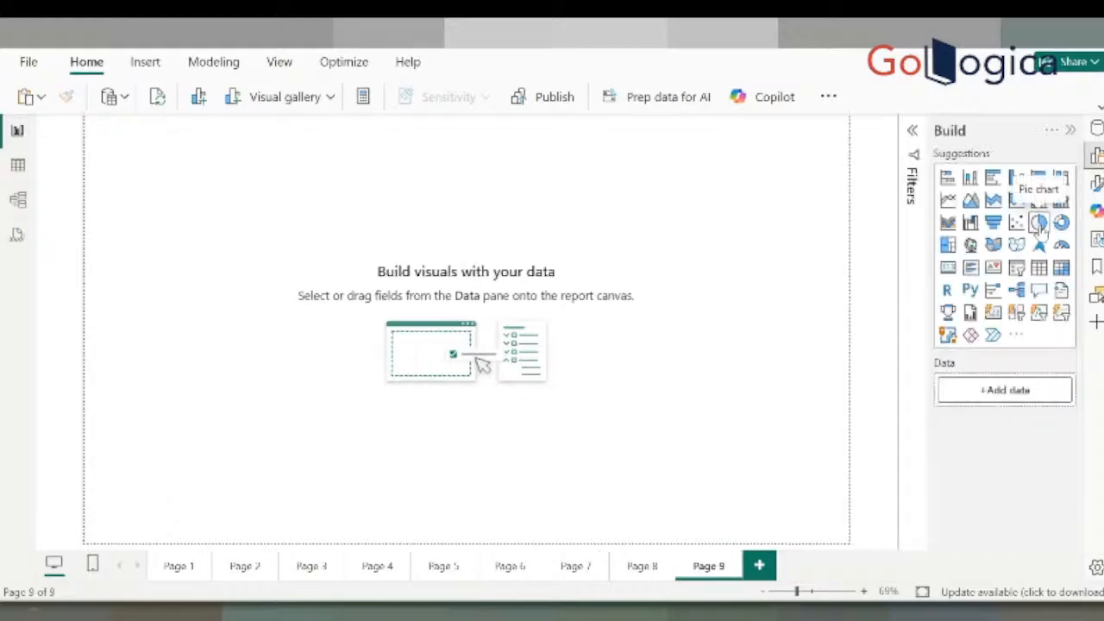
click(1041, 226)
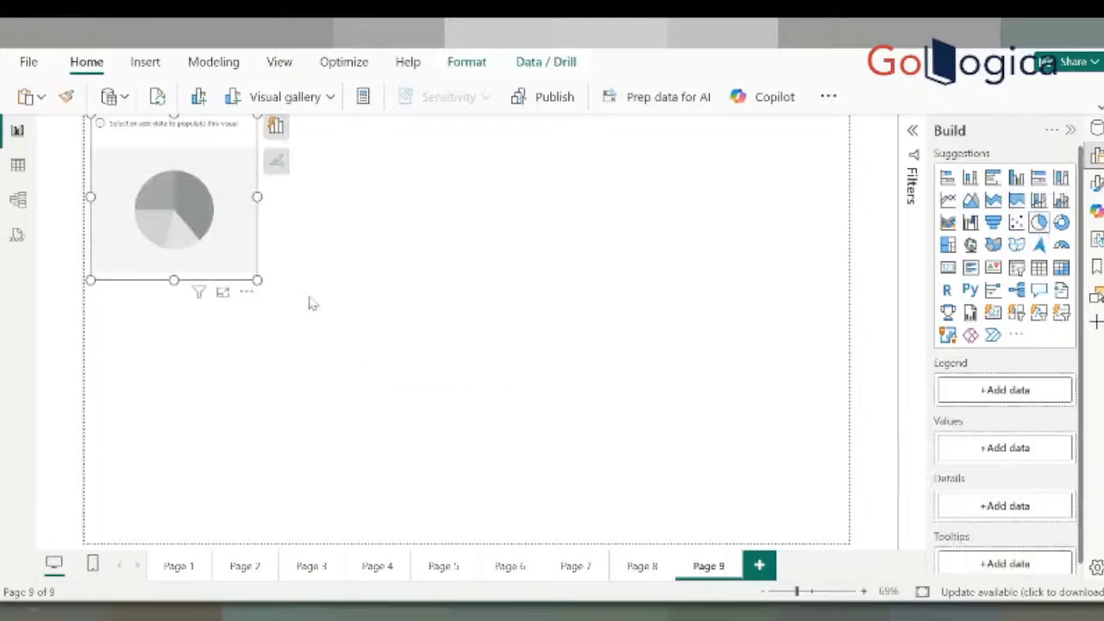
drag(267, 287, 504, 500)
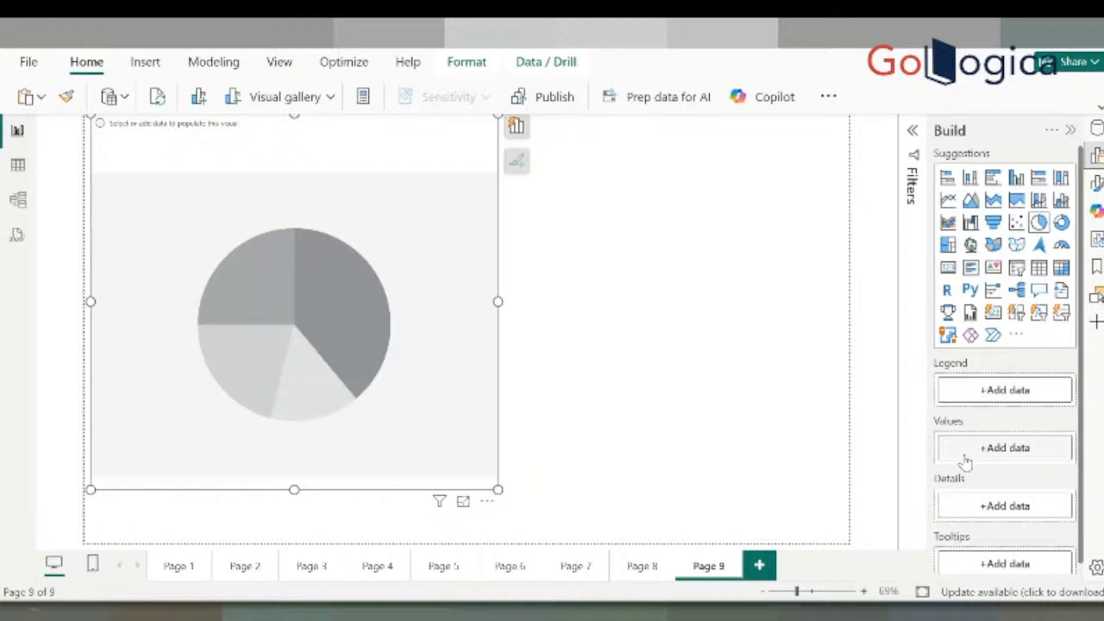
Assign Segment as the pie chart's legend and Sales as its values
click(992, 392)
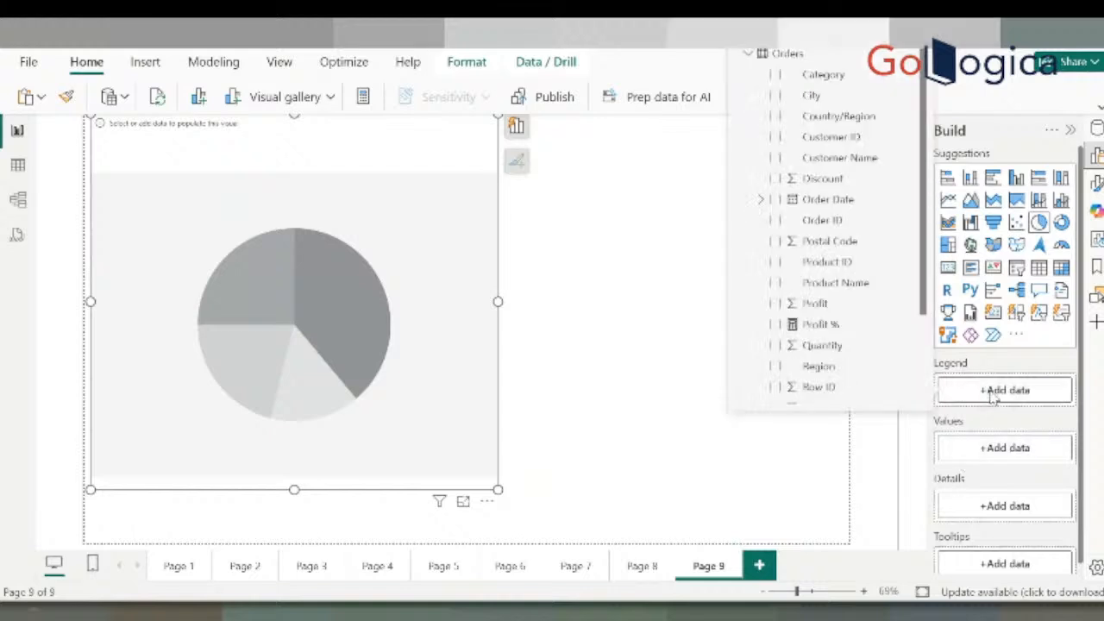
text(seg)
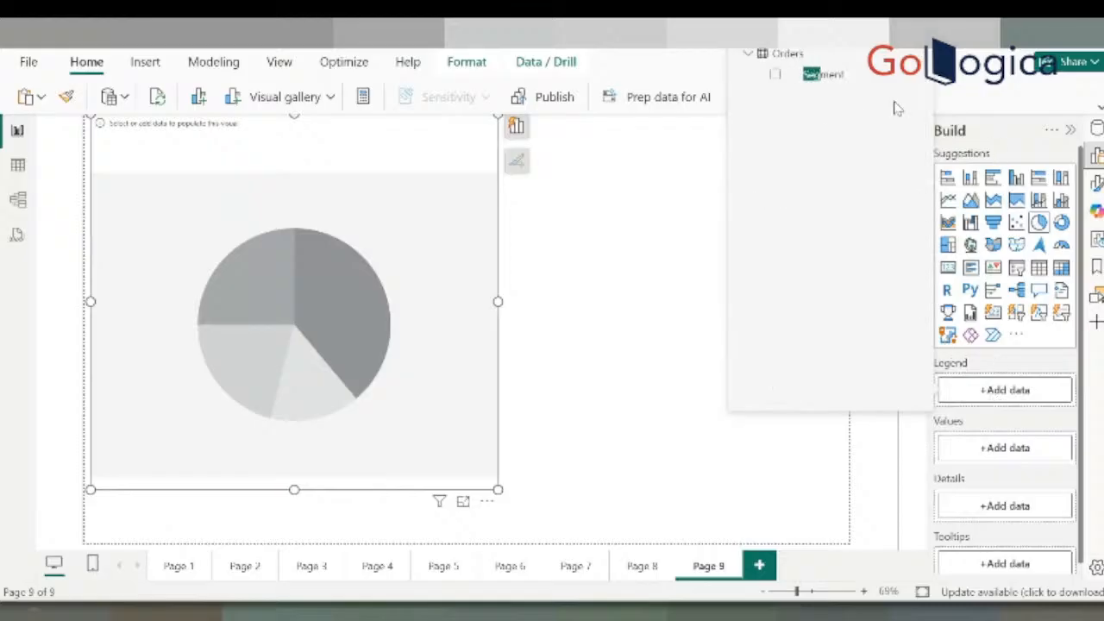
click(775, 75)
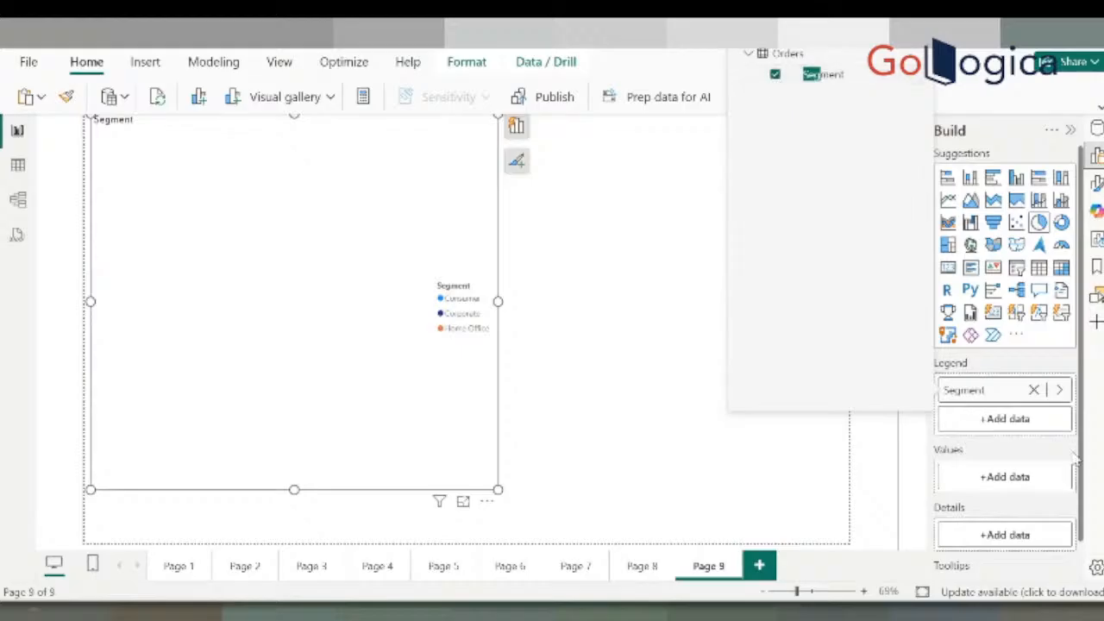
click(1026, 476)
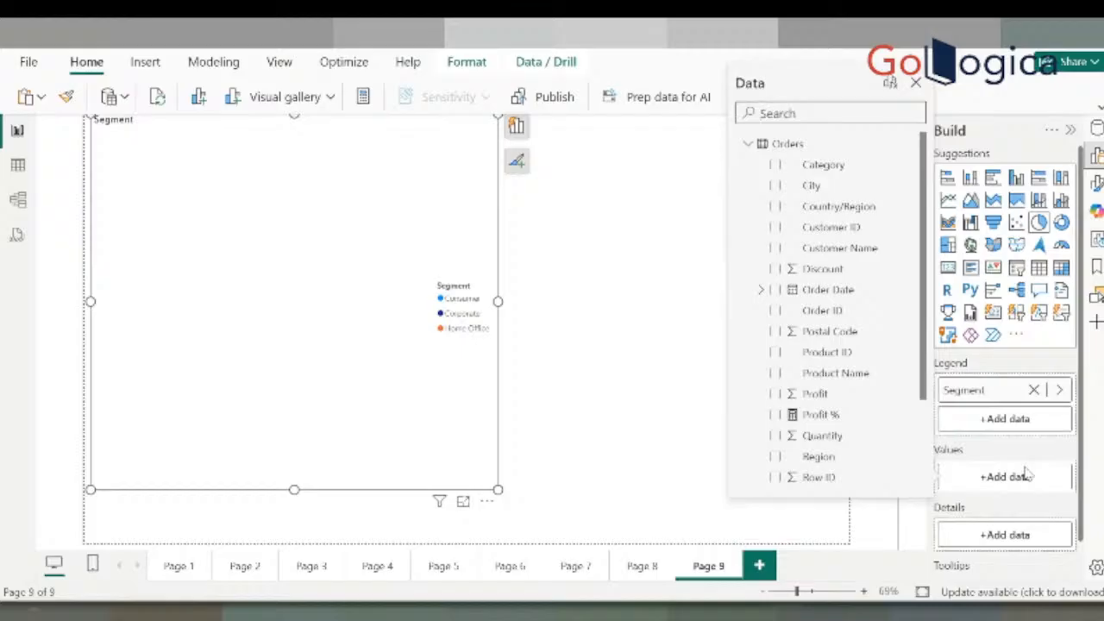
text(s)
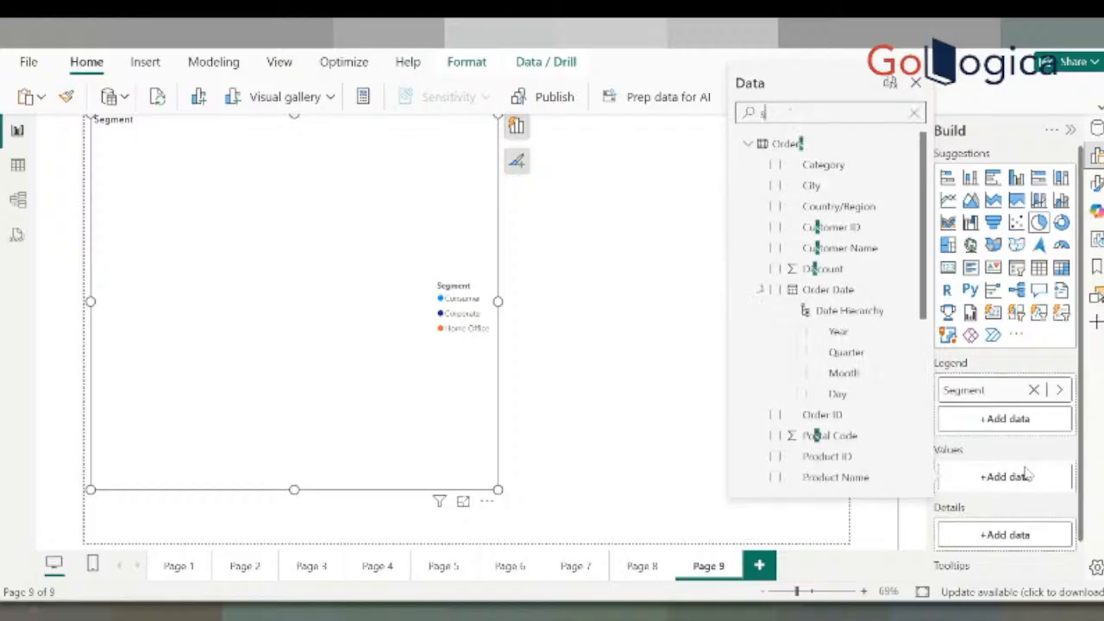
text(al)
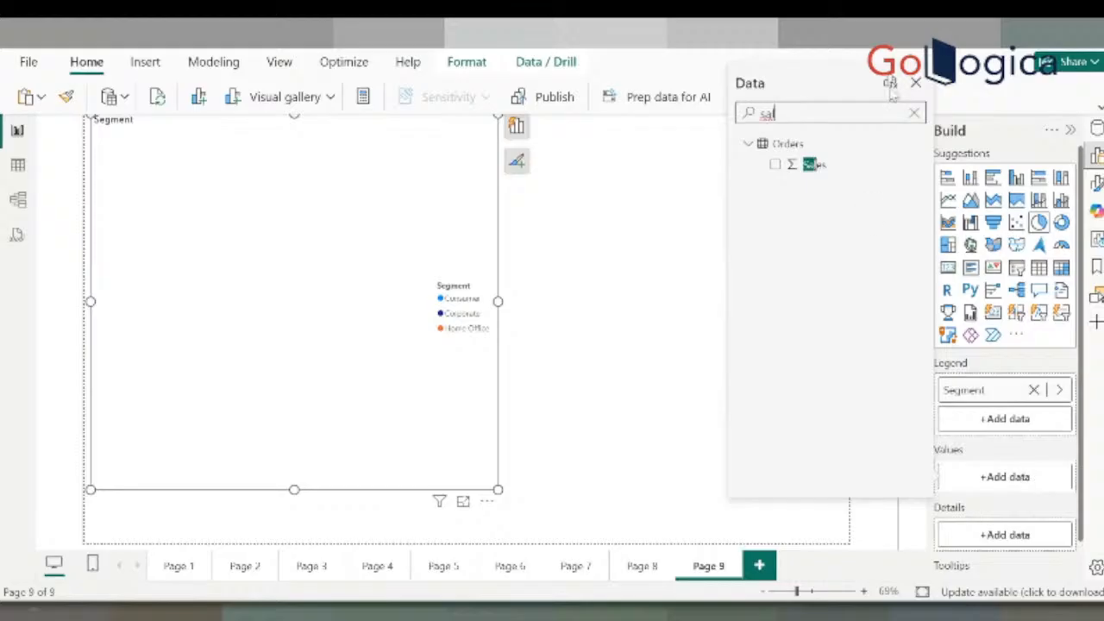
click(776, 166)
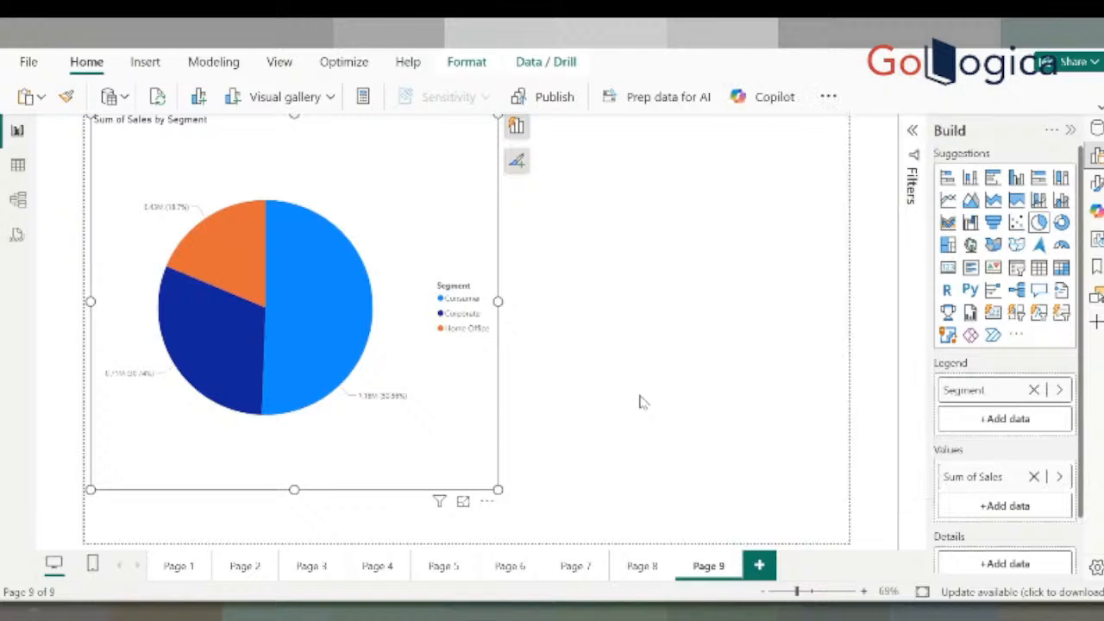
Show the pie chart in focus mode, highlight the Consumer, Corporate and Home Office segments in turn, and clear the highlighting
click(463, 501)
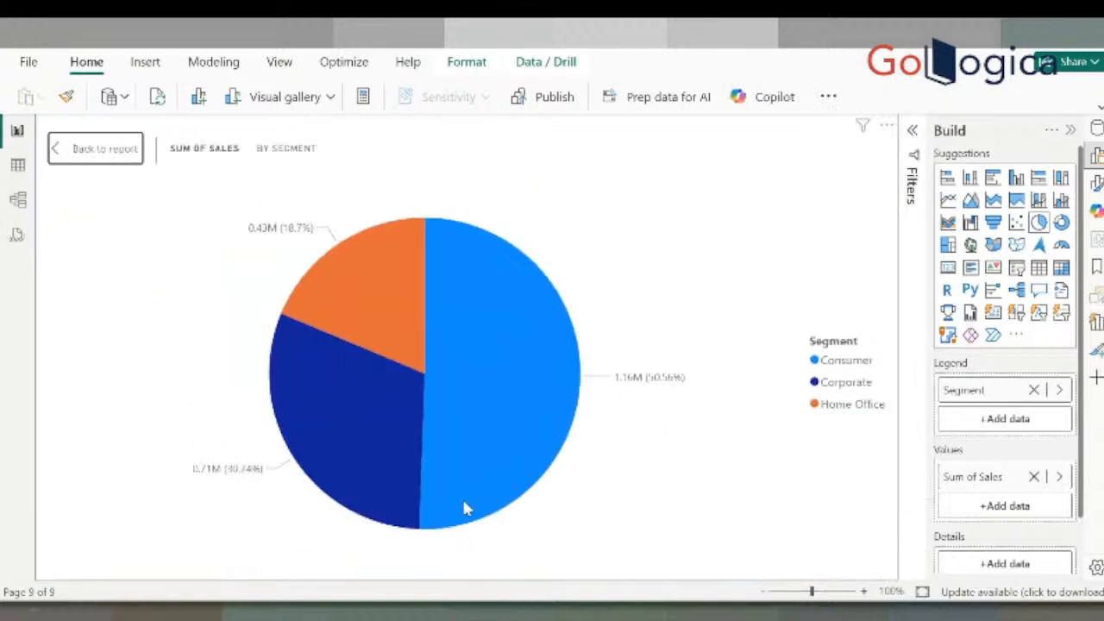
click(830, 362)
click(850, 384)
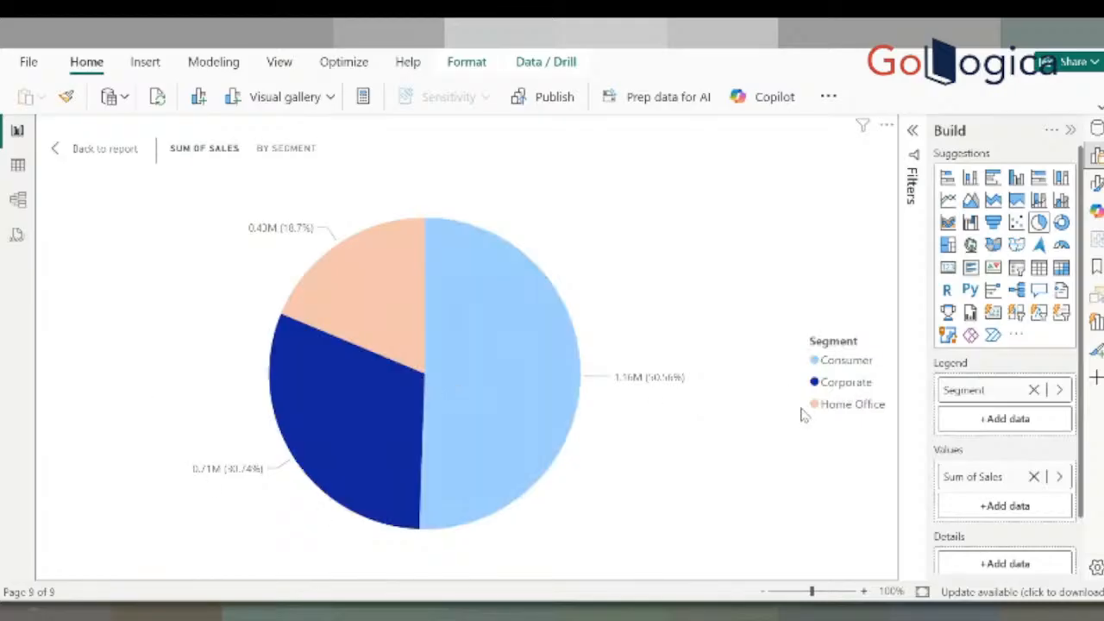
click(840, 410)
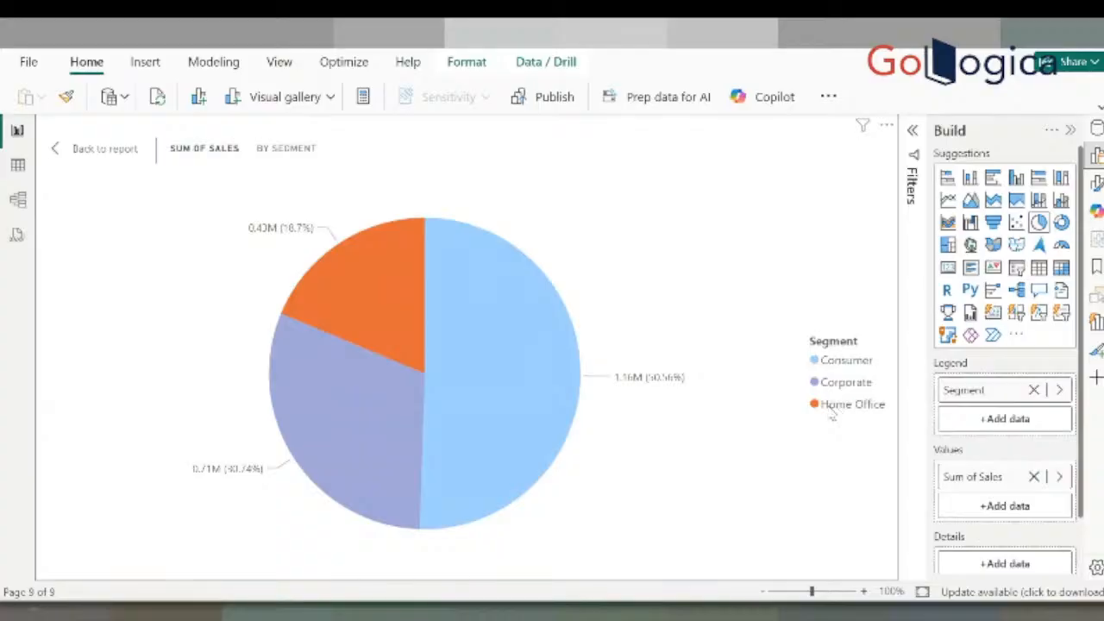
click(742, 256)
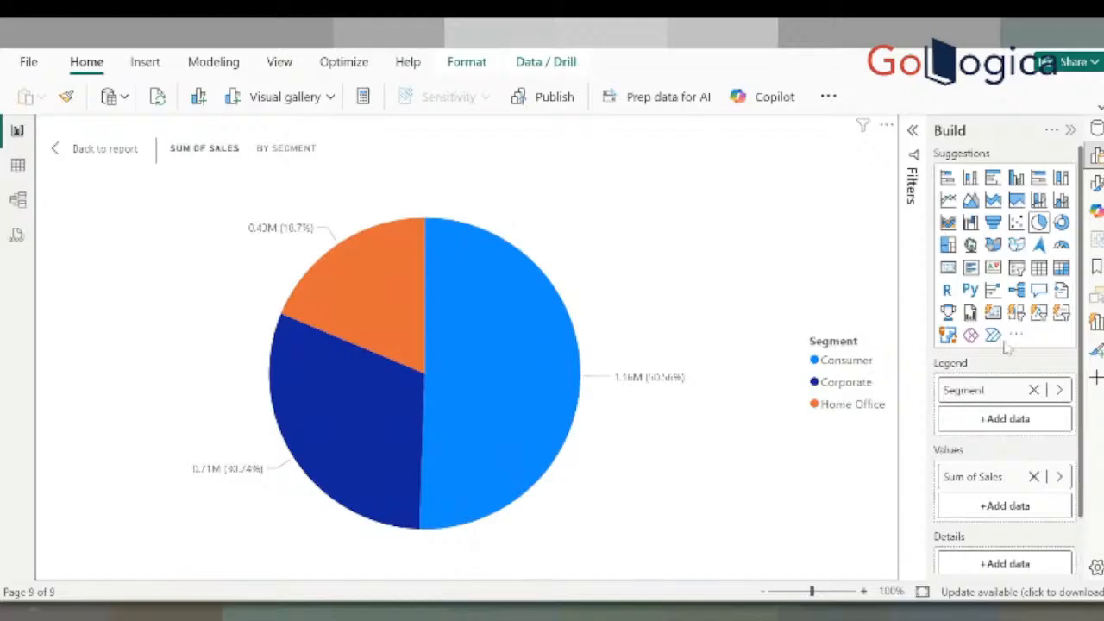
Turn off the pie chart's legend and set its detail label contents to category and percent of total
click(1096, 182)
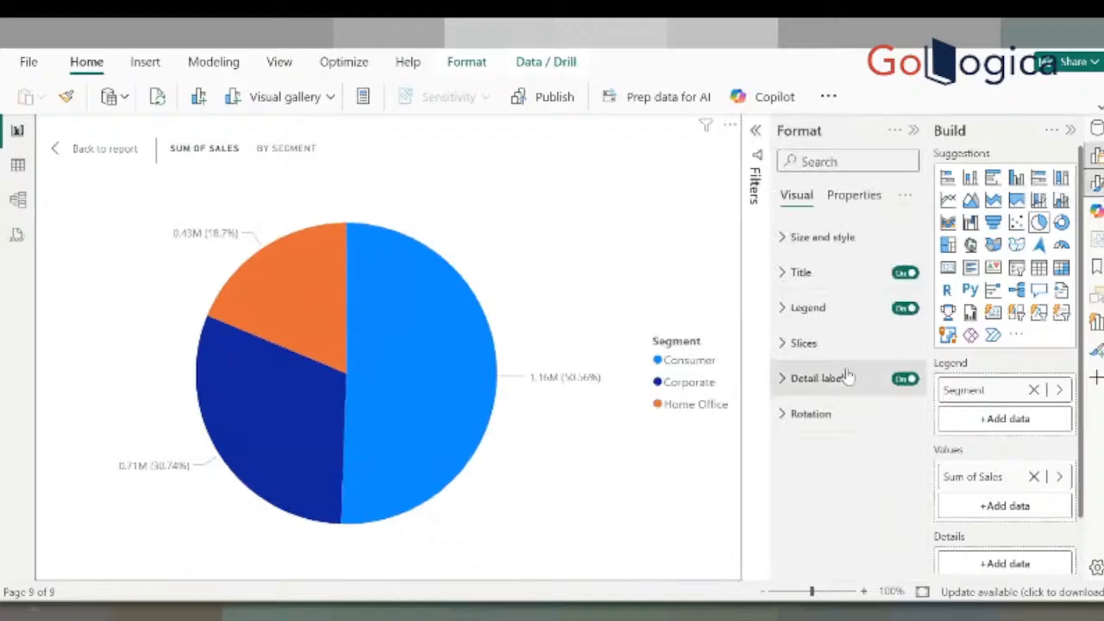
click(905, 308)
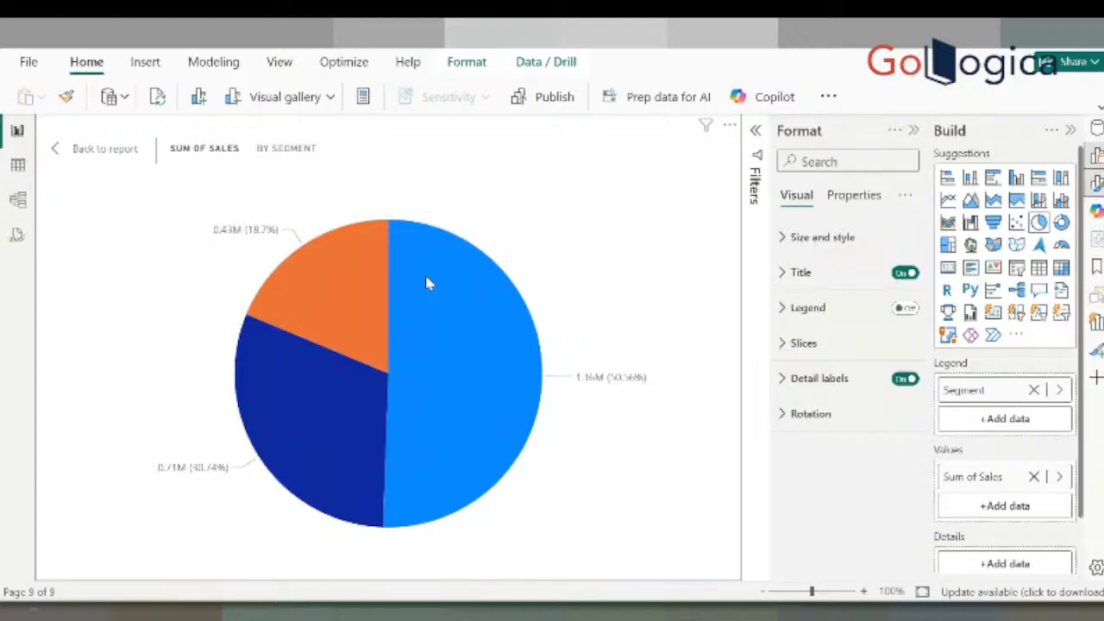
click(819, 383)
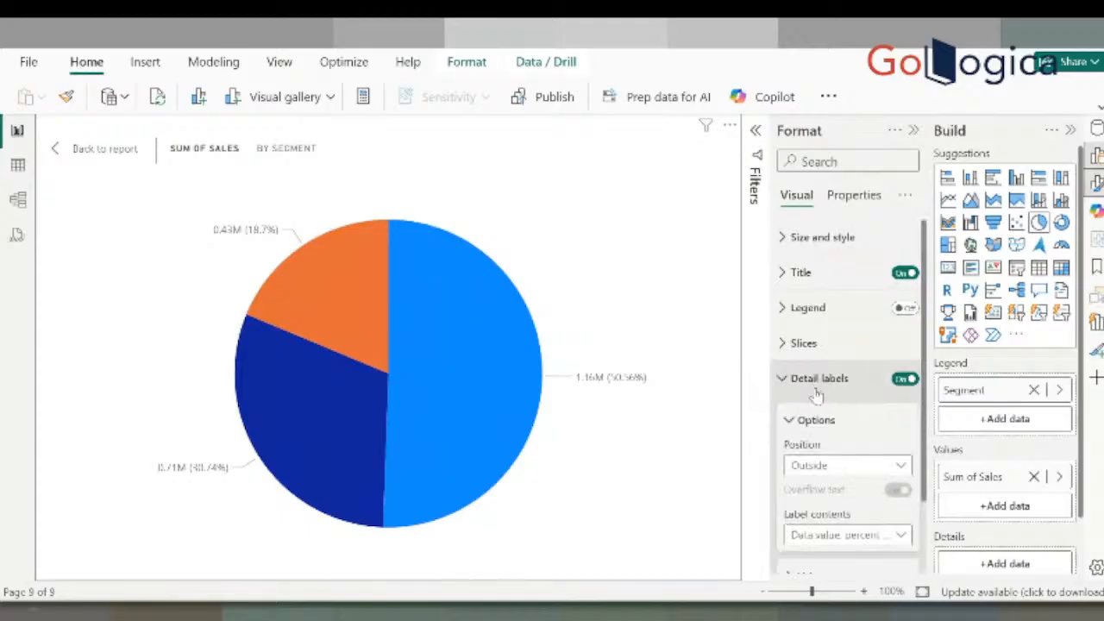
click(838, 535)
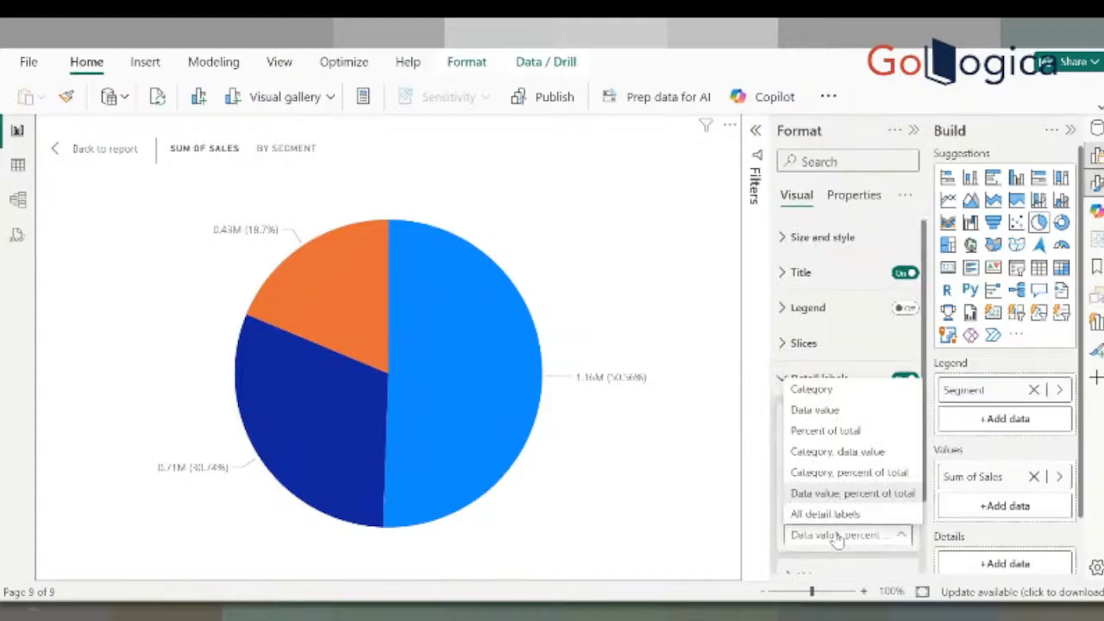
click(833, 472)
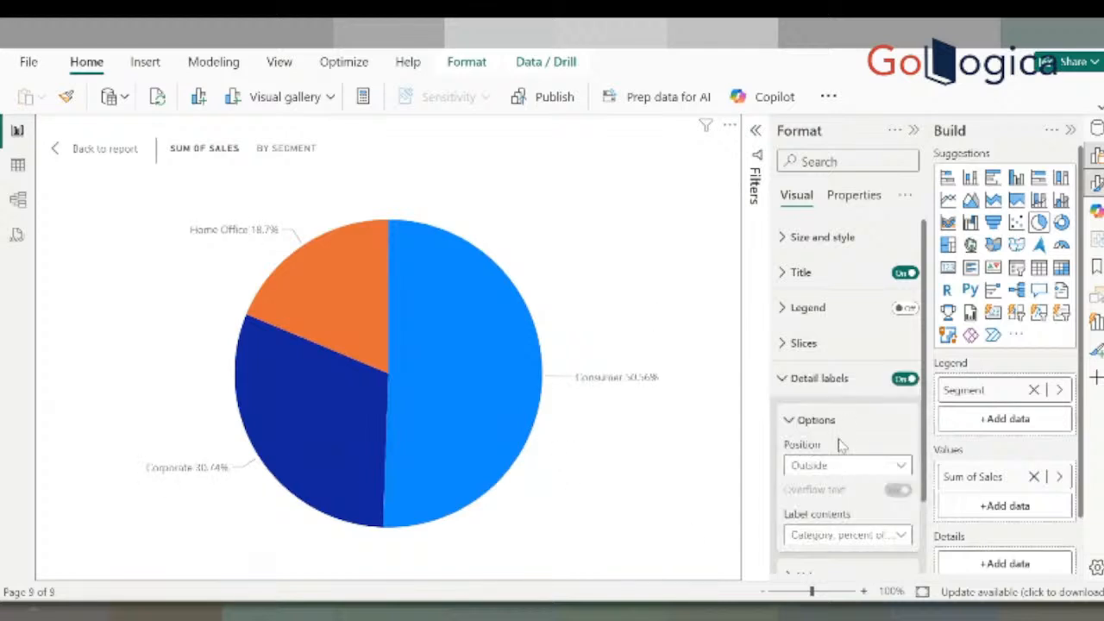
Format the pie chart's detail label values in dark blue, bold, font size 12
scroll(850, 438, down, 2)
click(812, 485)
scroll(862, 414, down, 4)
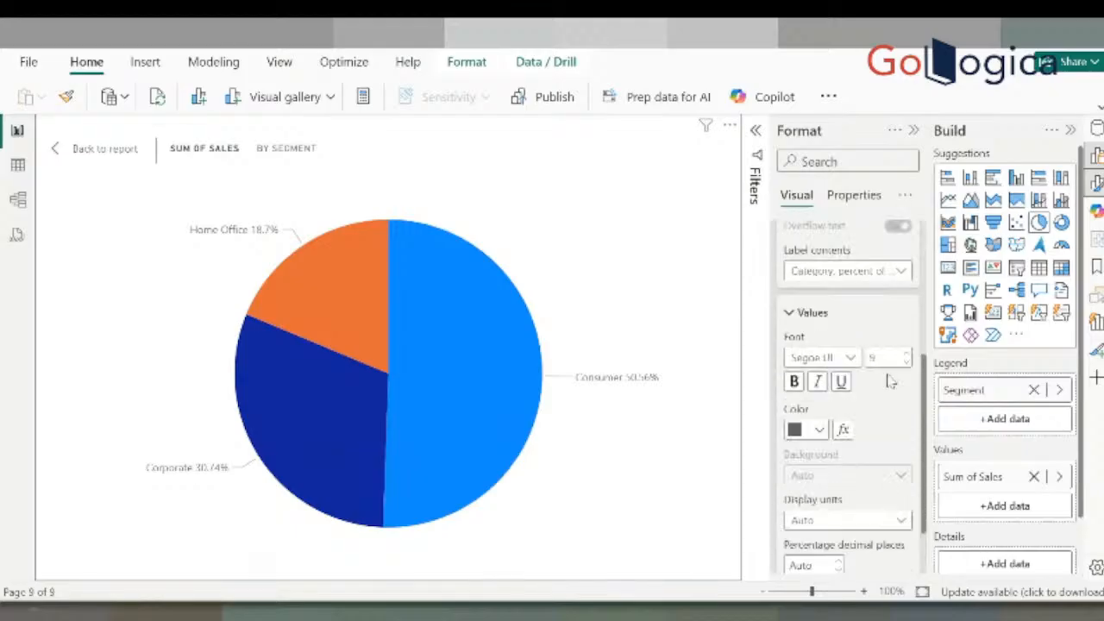
click(820, 430)
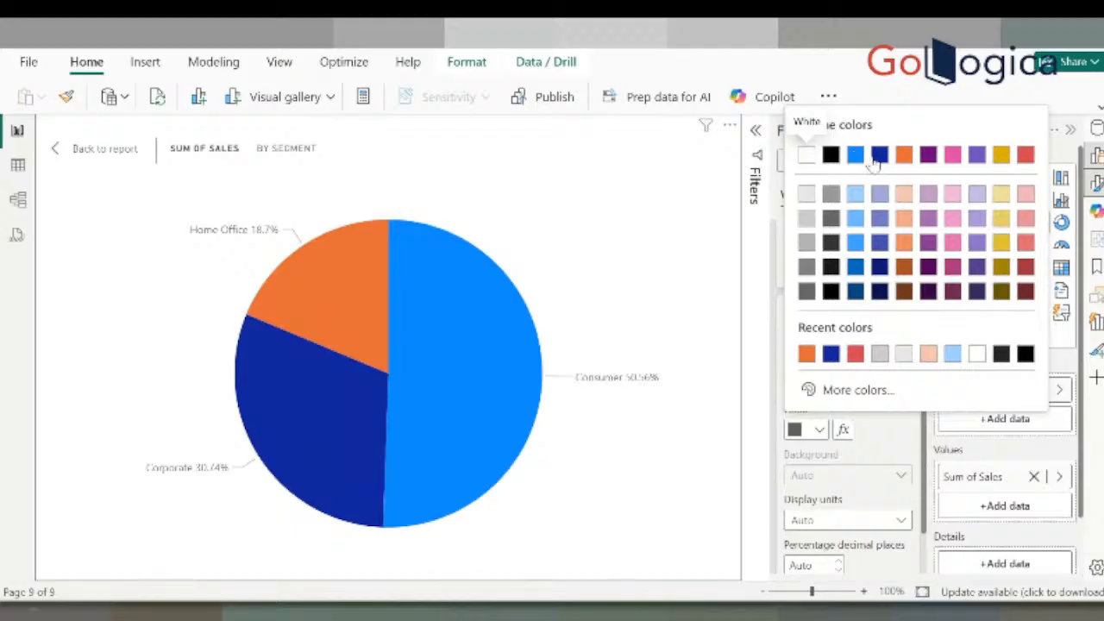
click(879, 155)
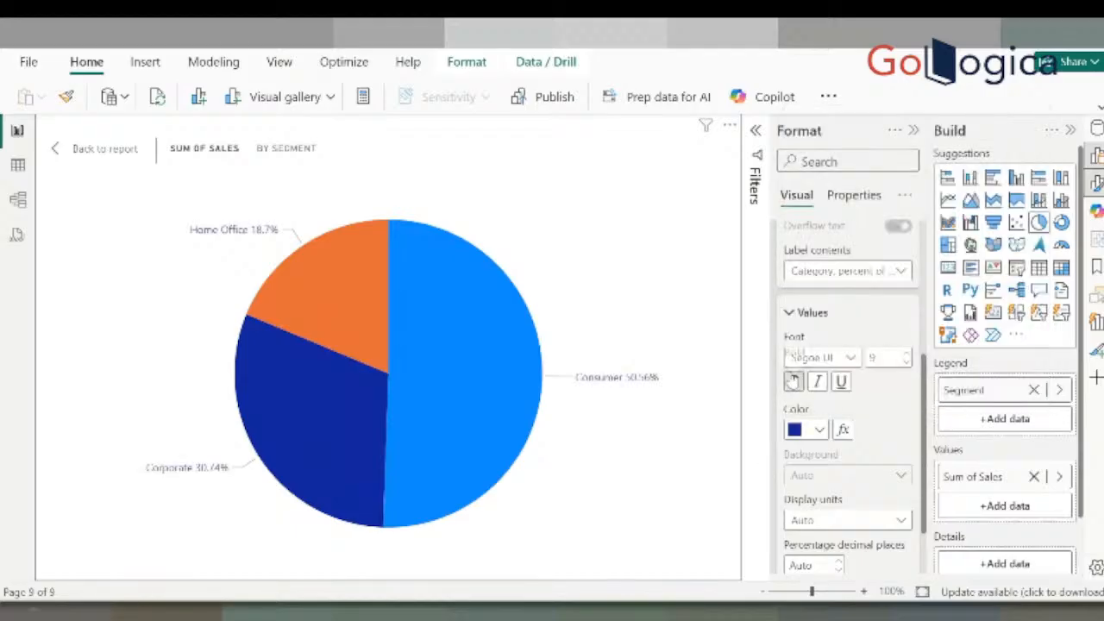
click(905, 353)
click(906, 353)
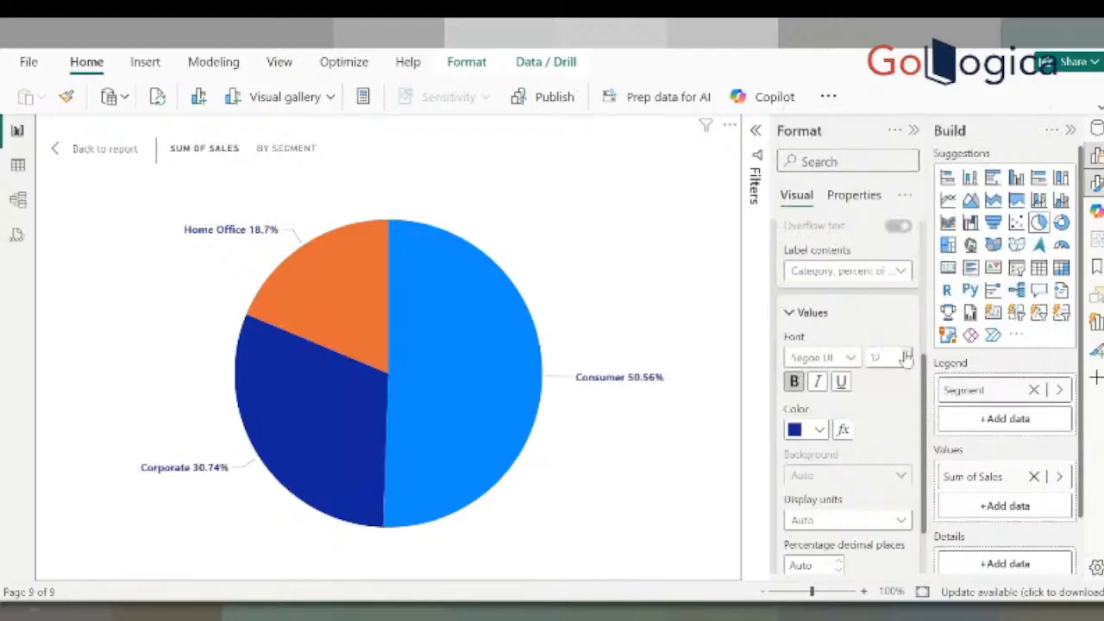
click(906, 353)
scroll(897, 405, down, 1)
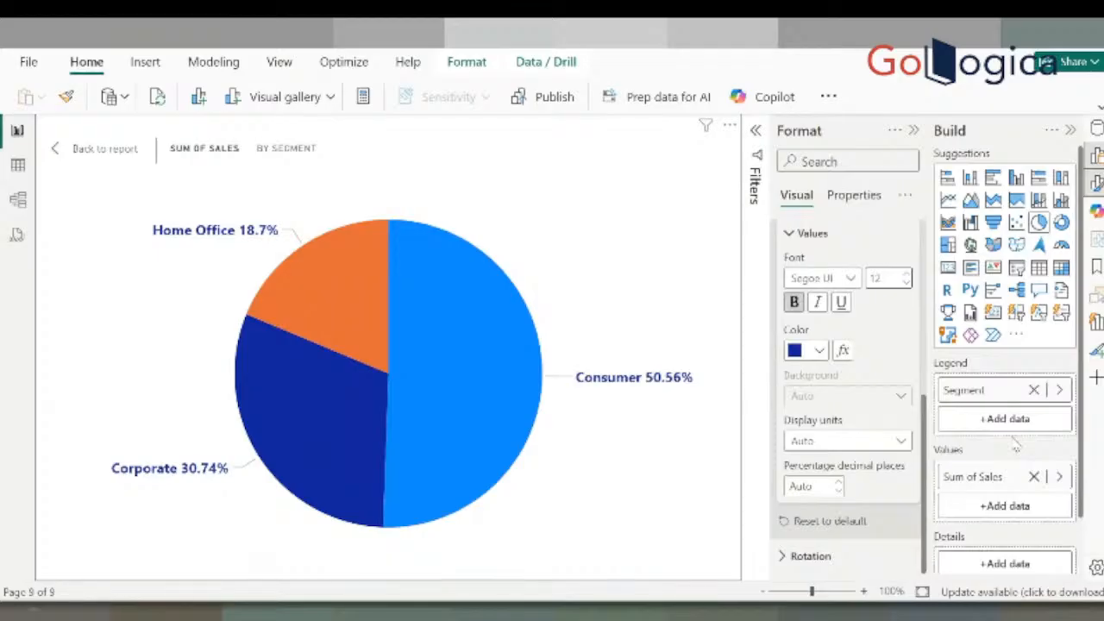
Return from focus mode to the report page and add a second pie chart beside the first
click(102, 152)
click(593, 315)
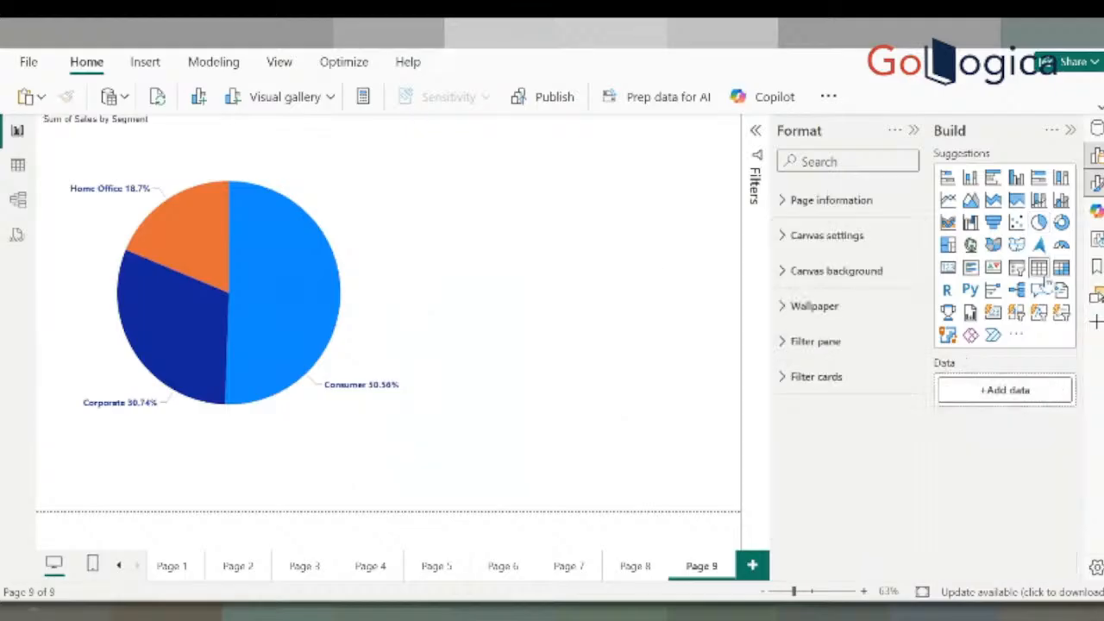
click(1038, 223)
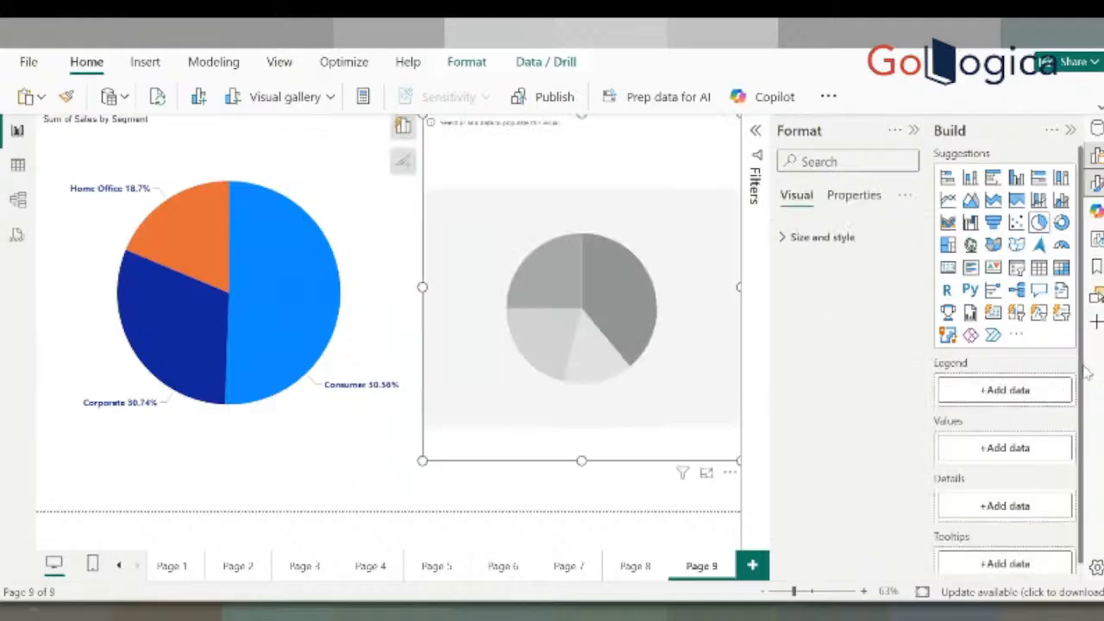
Assign Segment as the second pie chart's legend and Customer Name as its values, and close the Format pane
click(1005, 392)
text(seg)
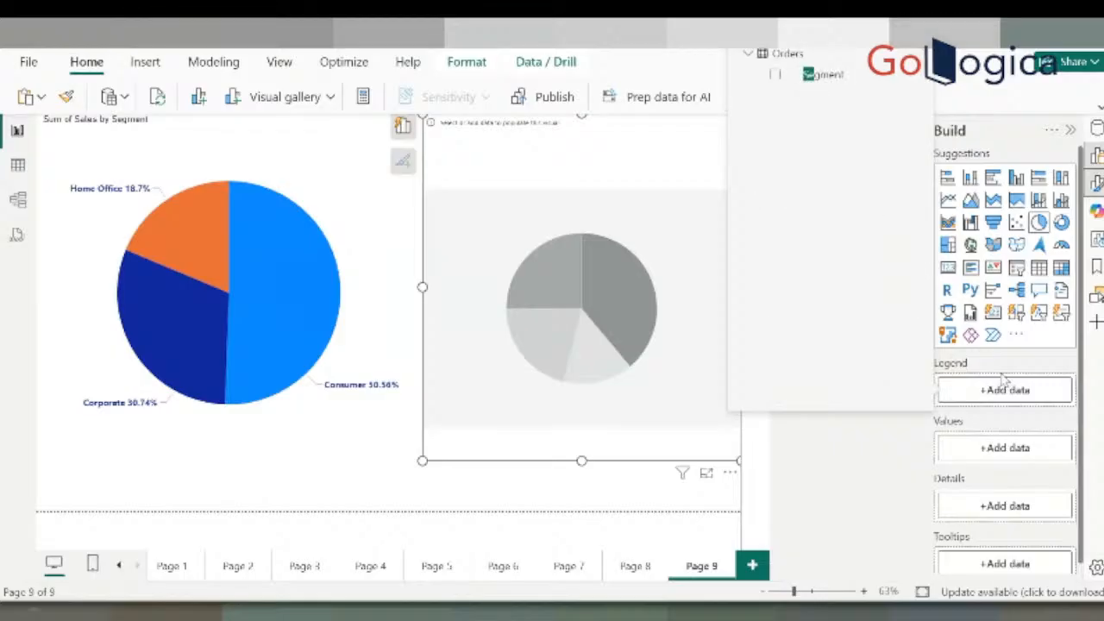
click(775, 74)
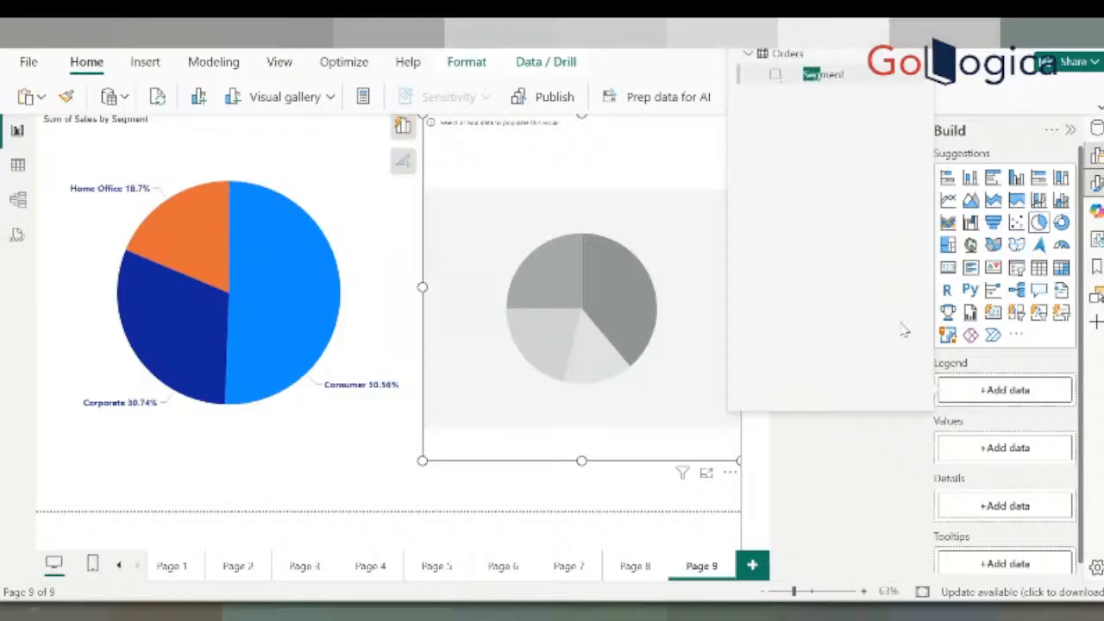
click(1004, 477)
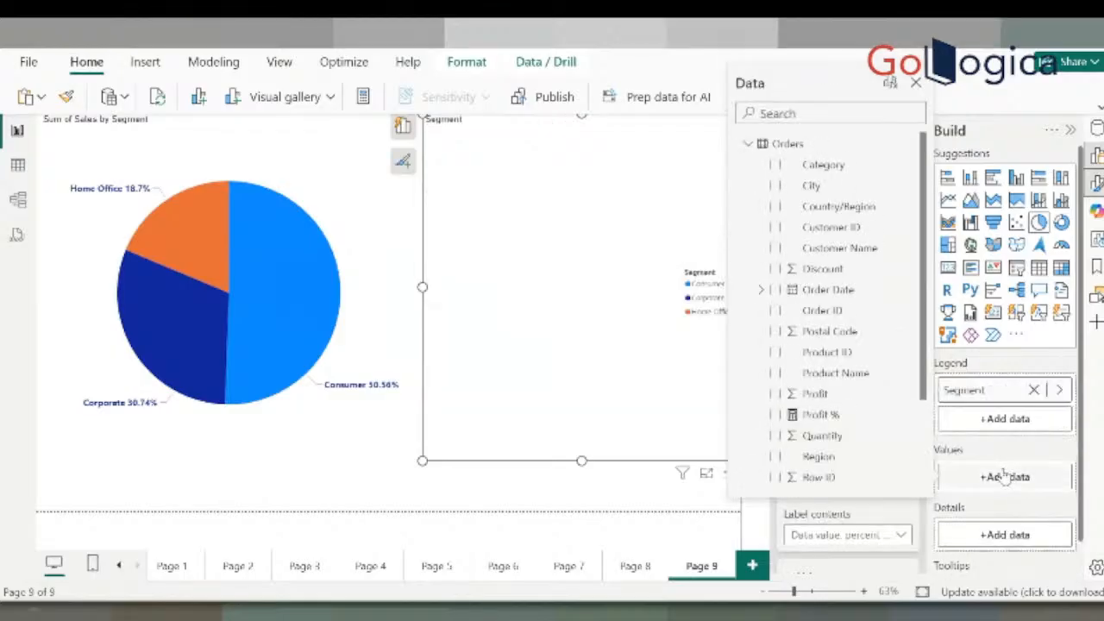
click(777, 247)
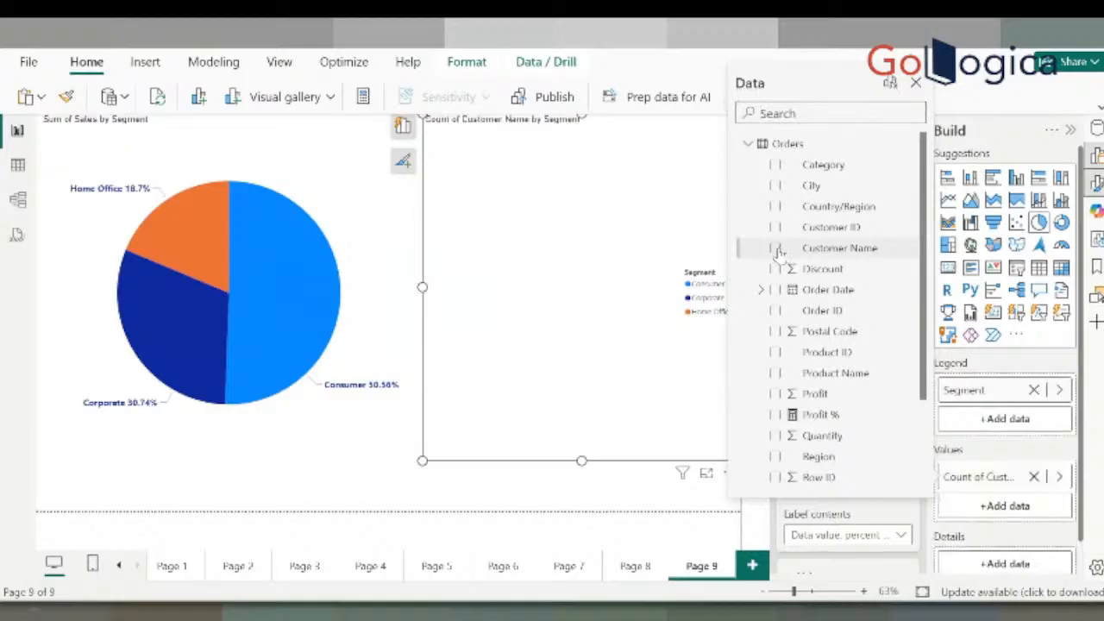
click(626, 236)
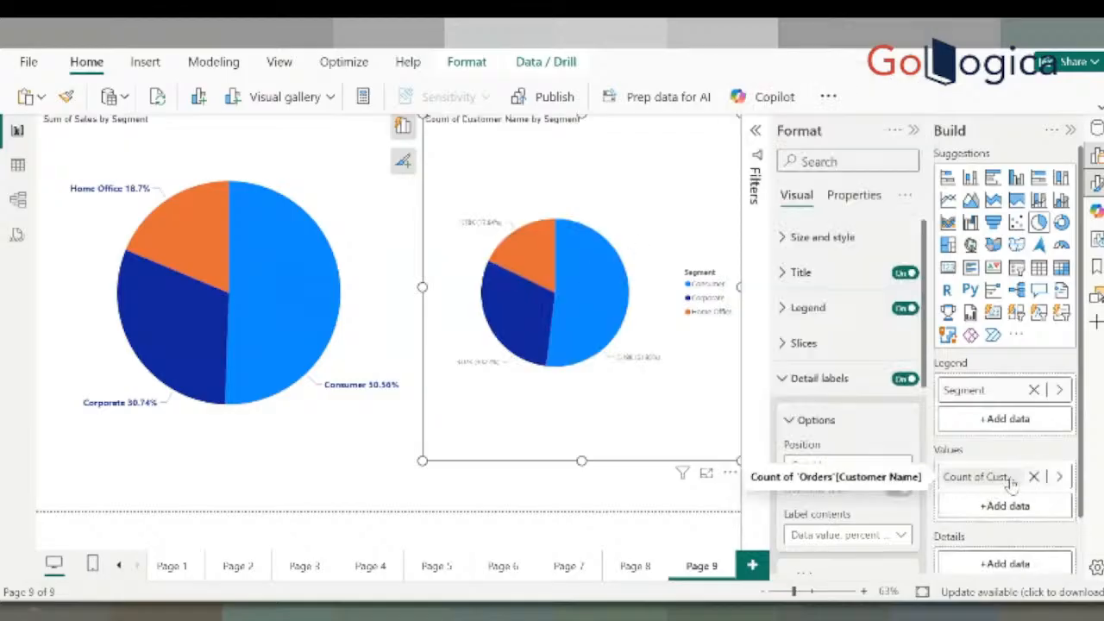
click(913, 130)
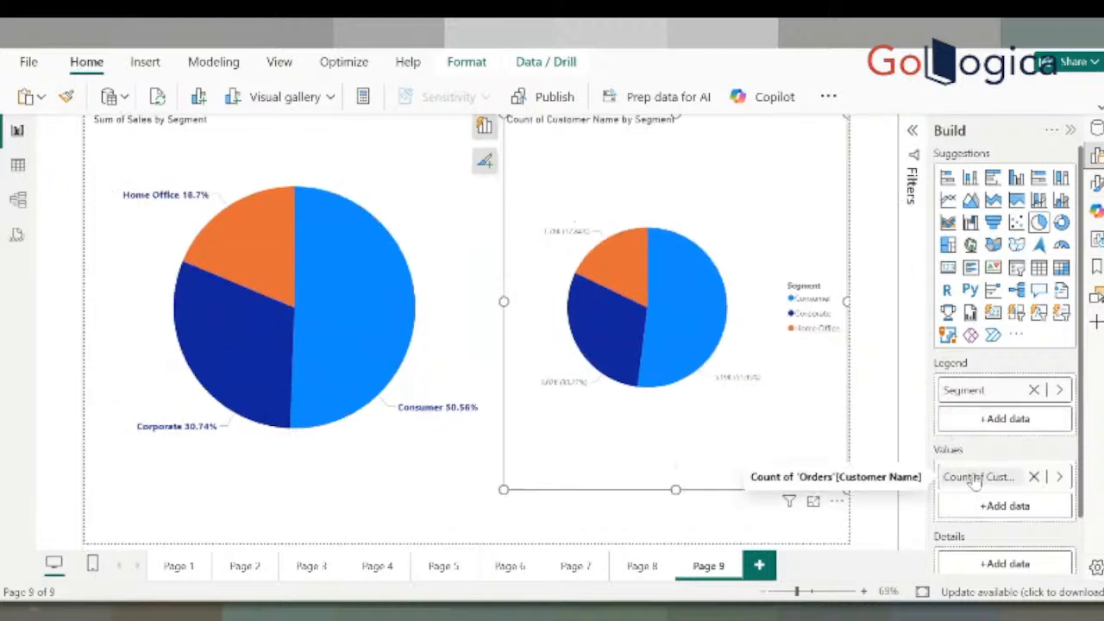
Set the summarization of Customer Name in the second pie chart to Count (Distinct)
click(1058, 476)
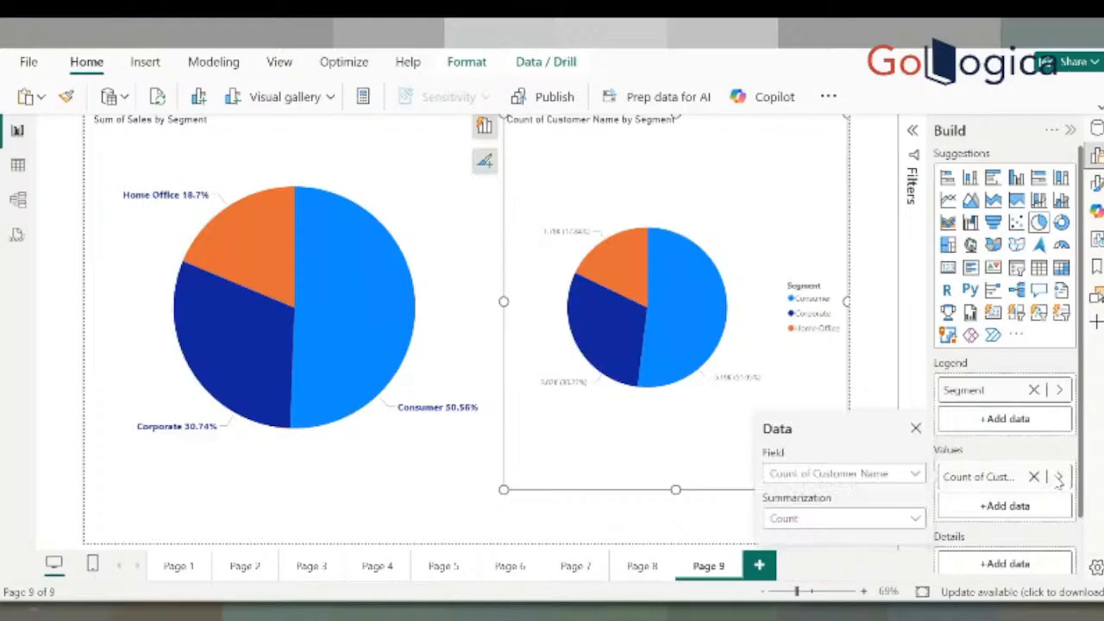
click(909, 520)
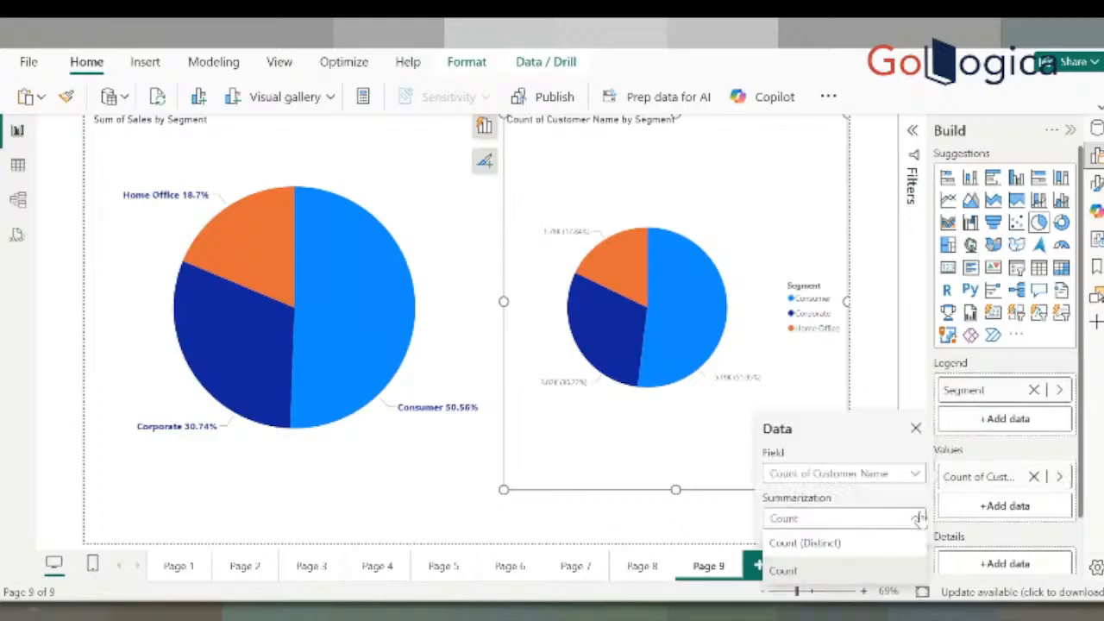
click(829, 544)
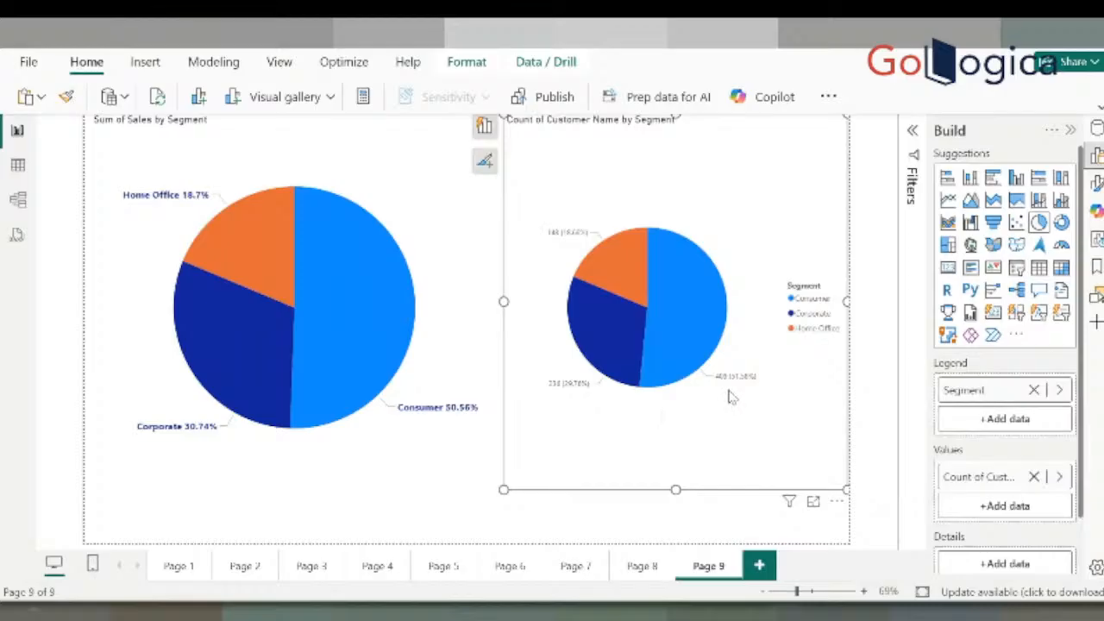
Cross-highlight the Corporate segment from the Count of Customer Name pie chart to inspect its share, and clear the selection
mouse_move(722, 388)
click(607, 315)
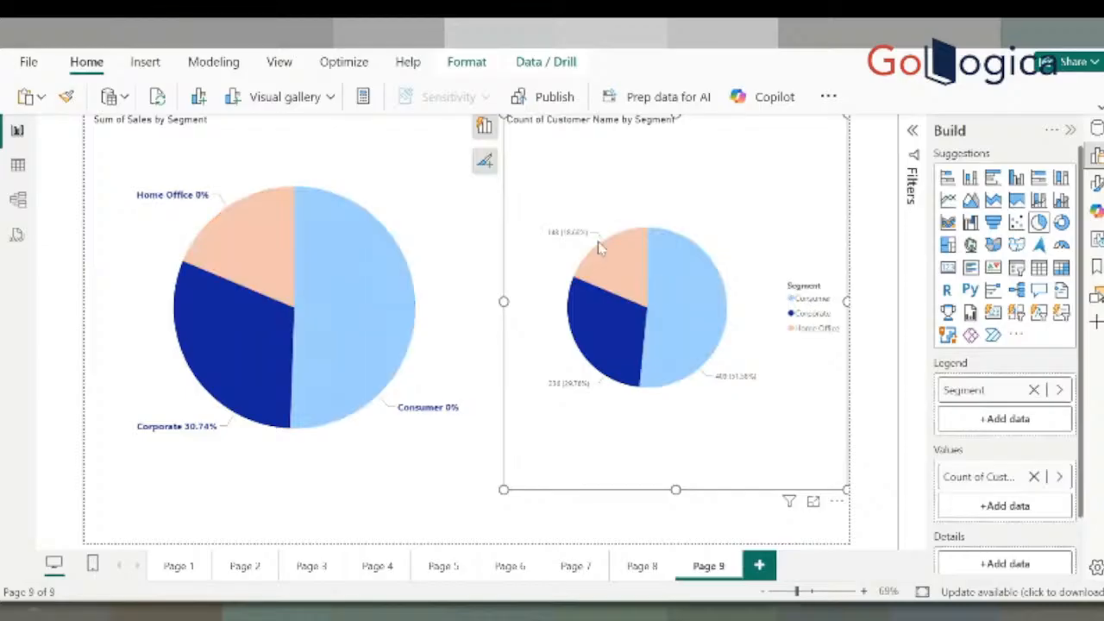
click(769, 197)
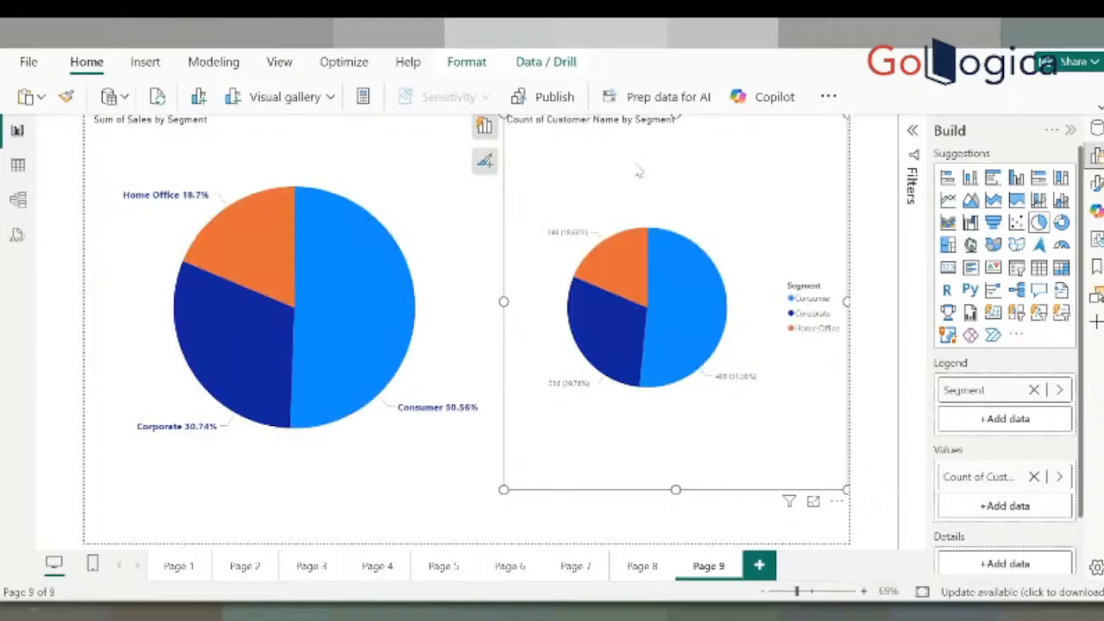
Copy the sales pie chart's formatting onto the customer count pie chart with Format Painter and check the result in focus mode
click(422, 195)
click(65, 97)
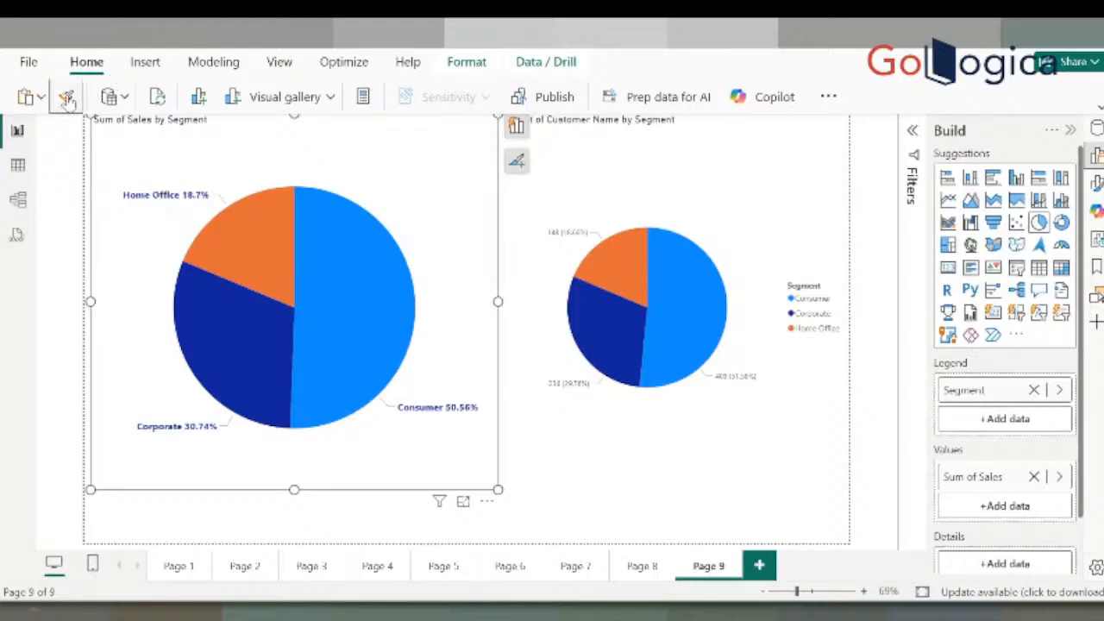
click(717, 179)
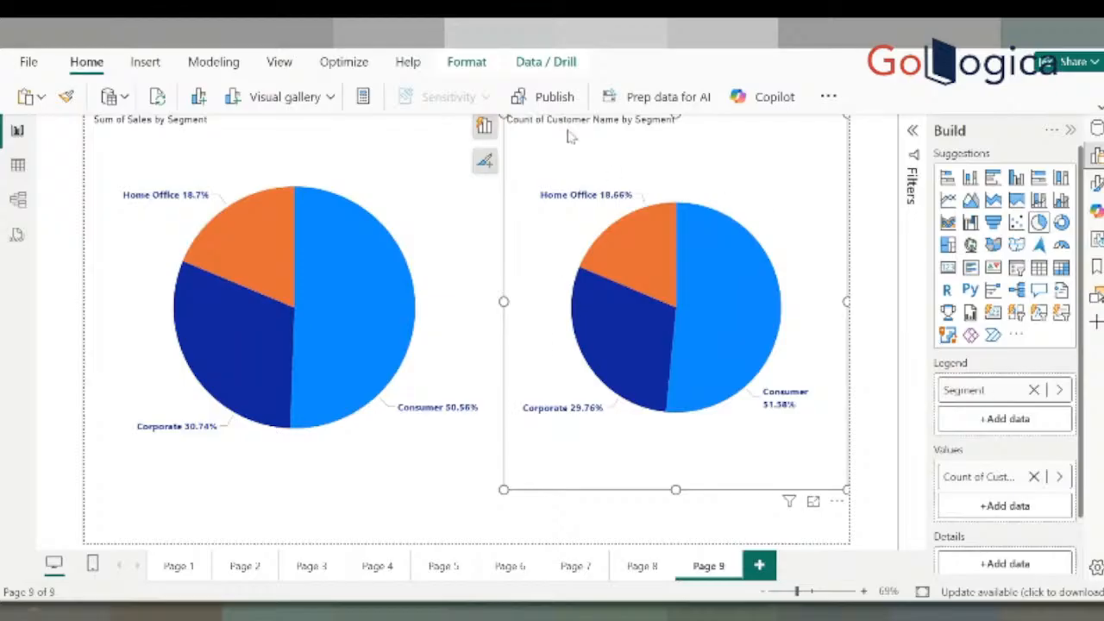
click(811, 503)
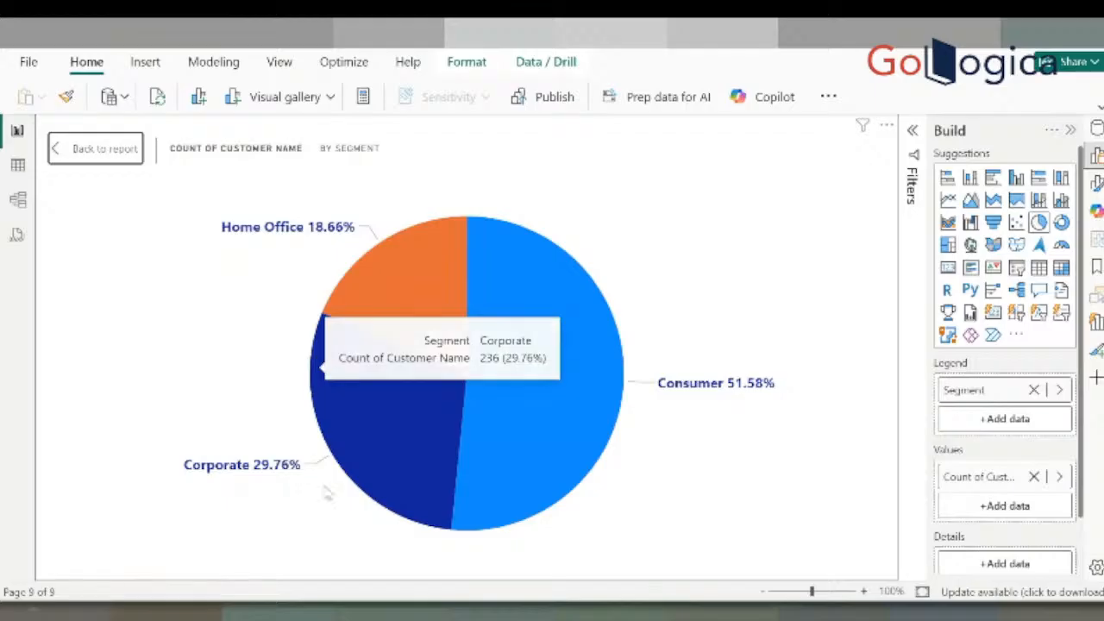
click(87, 153)
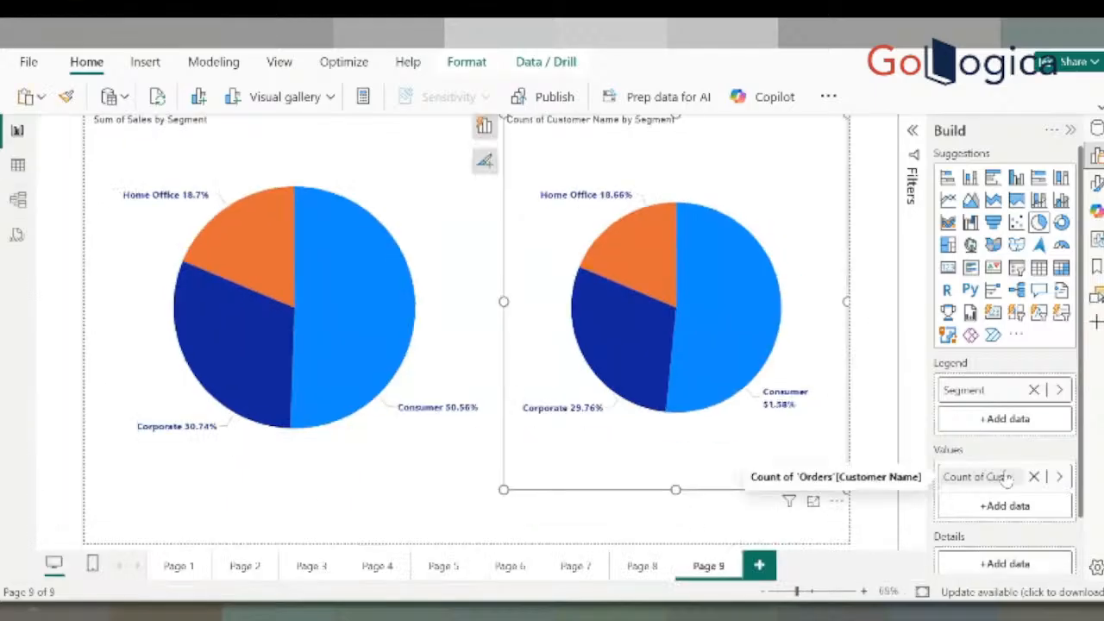
Try "Data value, percent of total" as the customer count pie chart's detail label contents, and restore "Category, percent of total"
click(1096, 183)
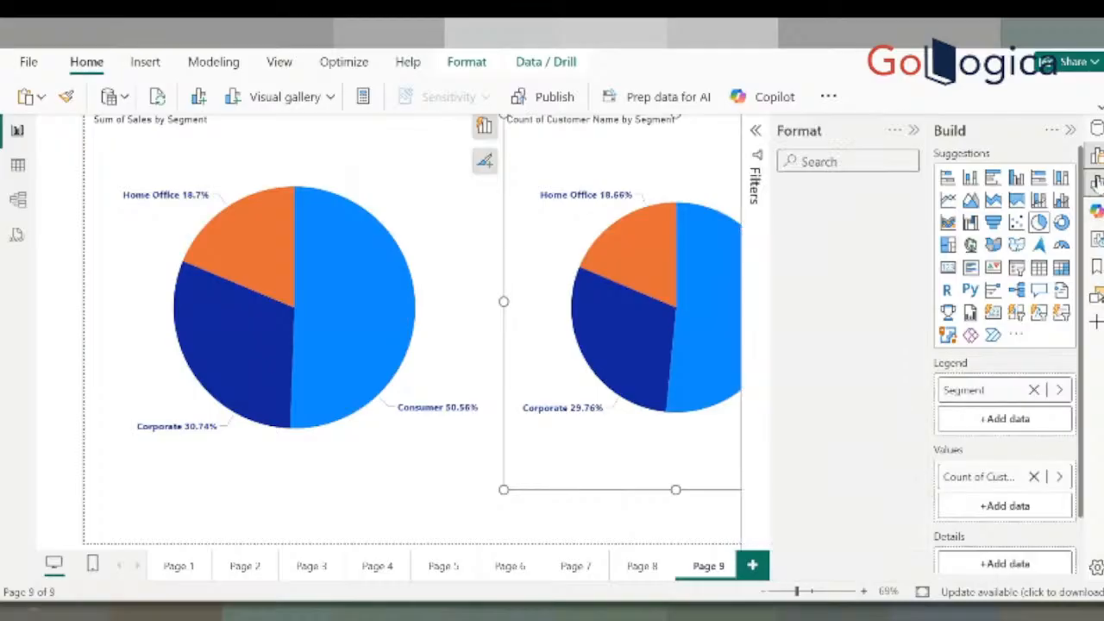
click(842, 380)
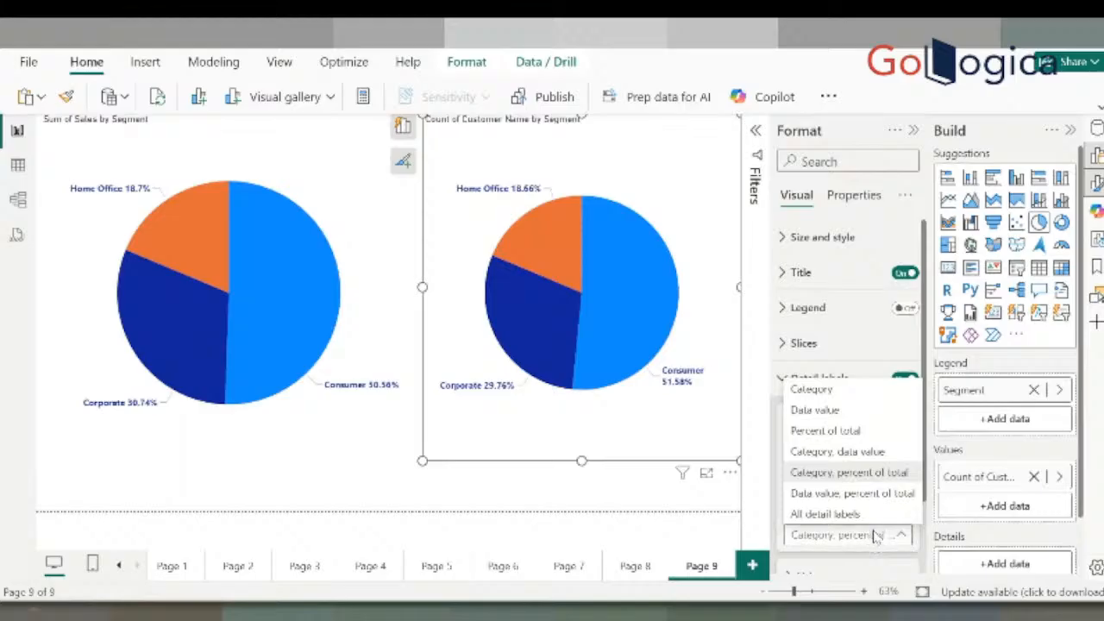
click(871, 494)
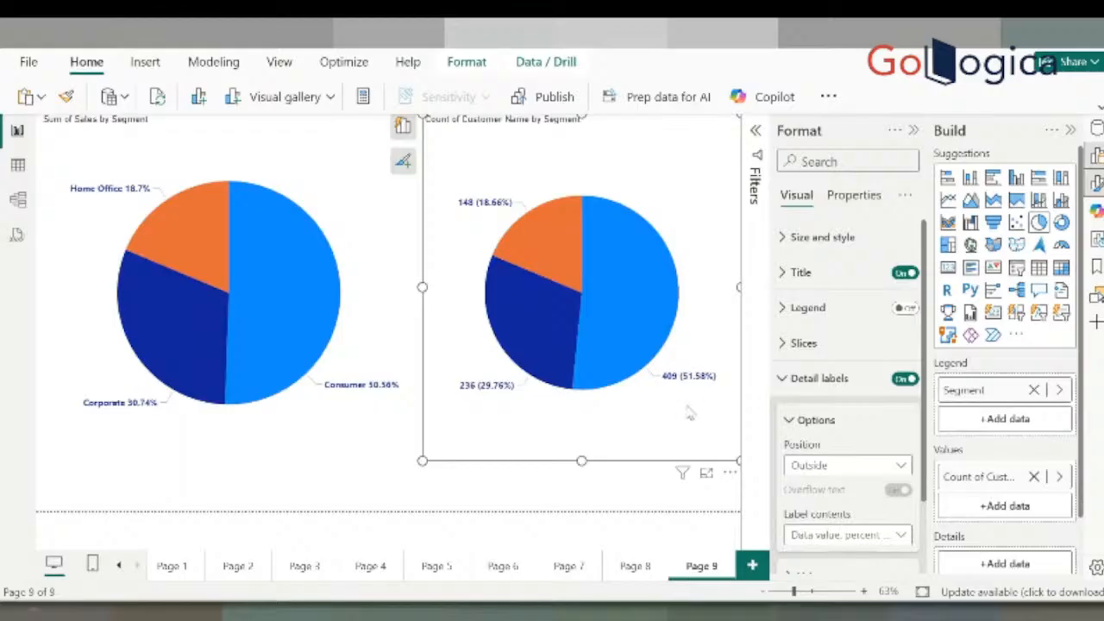
click(879, 535)
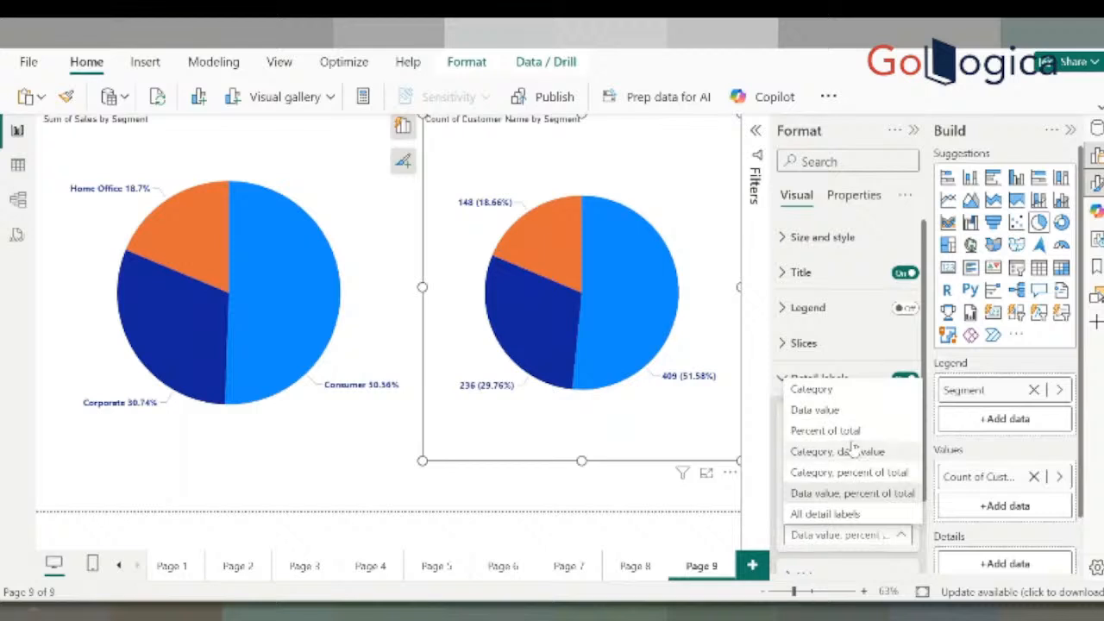
click(845, 472)
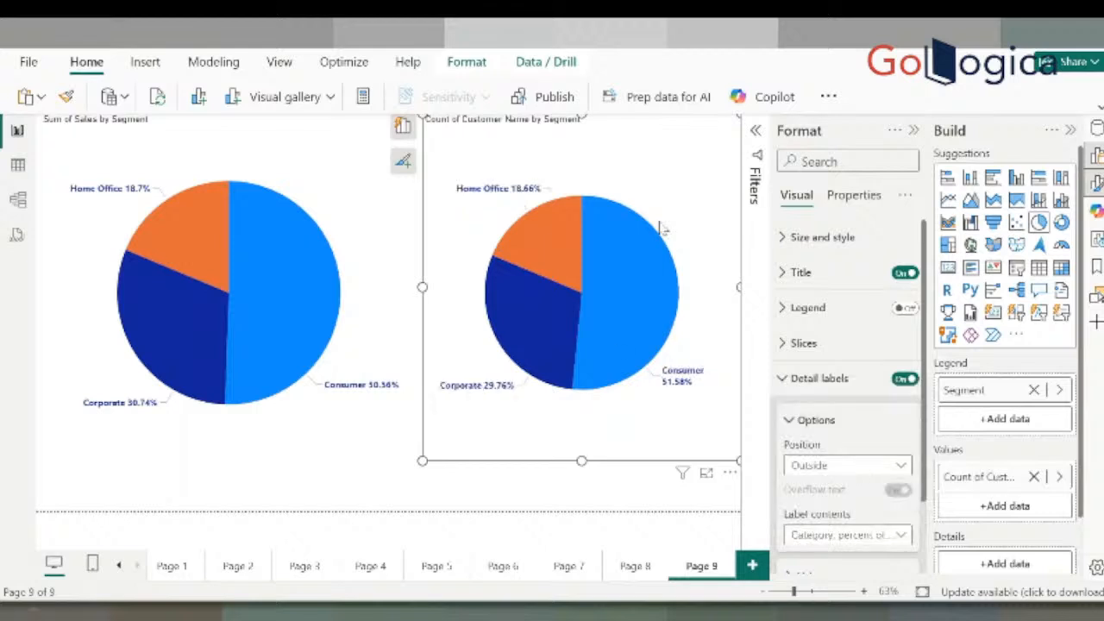
Close the Format and Build panes to compare the two segment pie charts side by side
click(912, 131)
click(1070, 130)
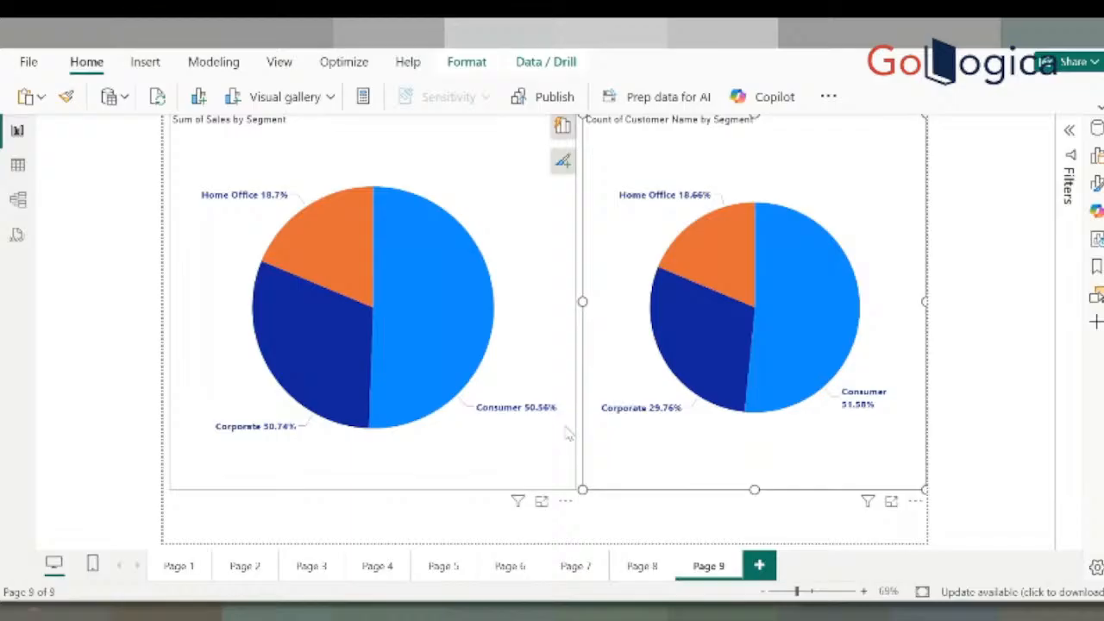
click(807, 503)
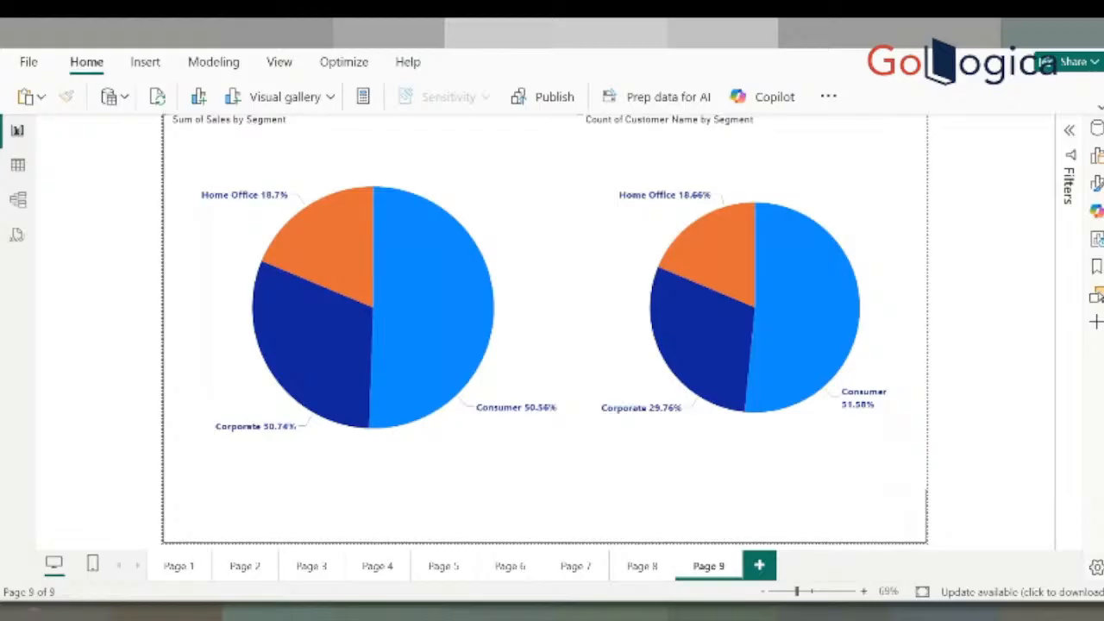
click(505, 173)
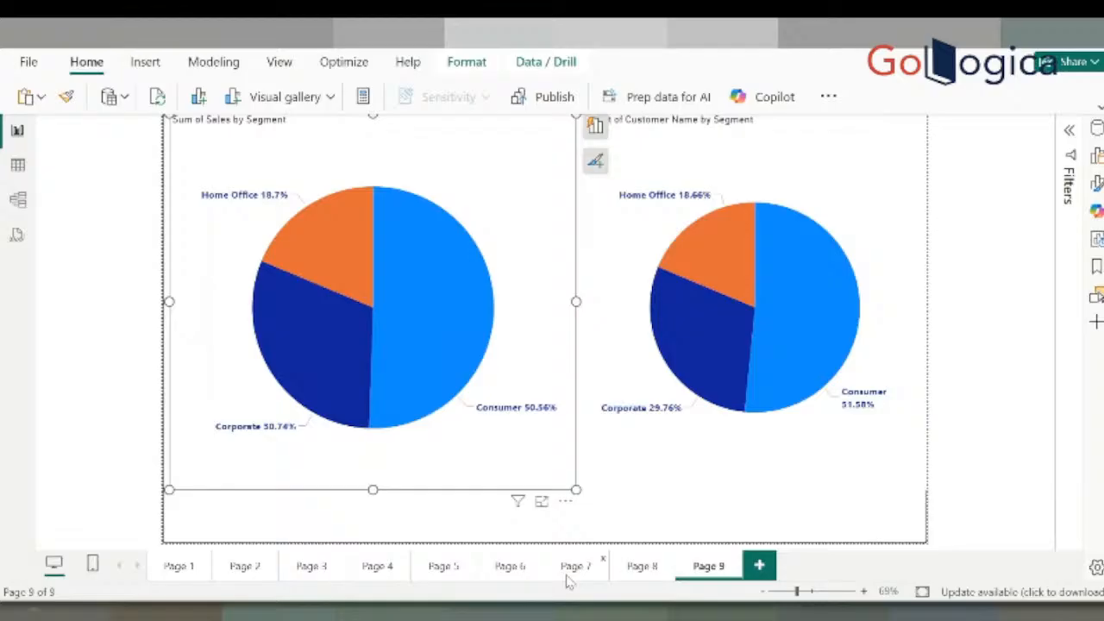
Reopen the Build pane, shrink the customer count pie chart, and add a third pie chart in the space below it
click(1097, 155)
click(828, 478)
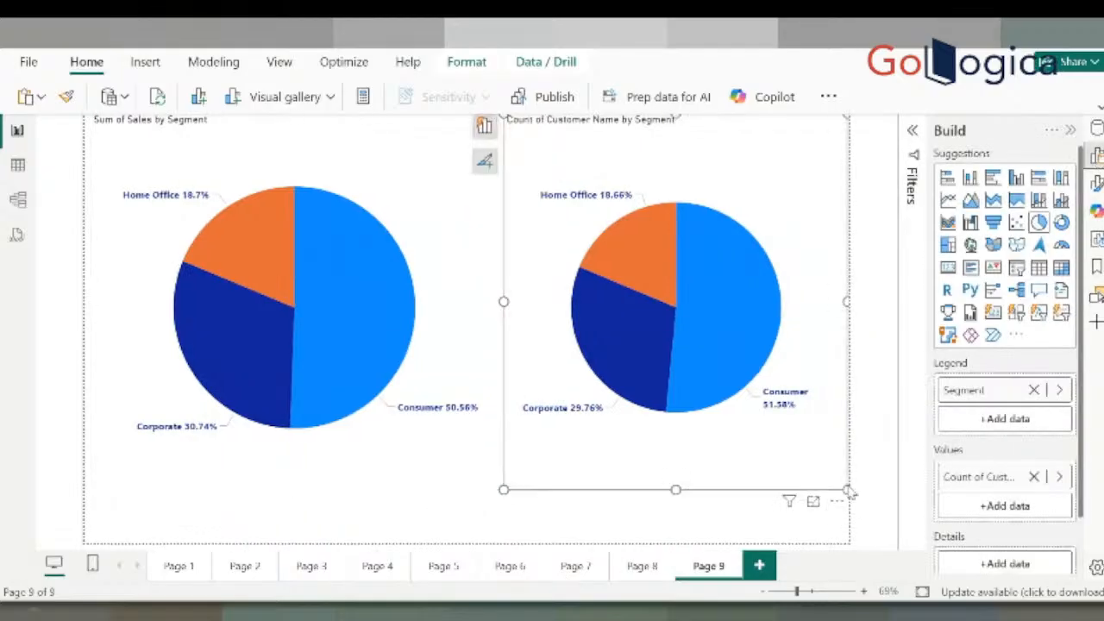
drag(845, 490, 750, 258)
click(738, 390)
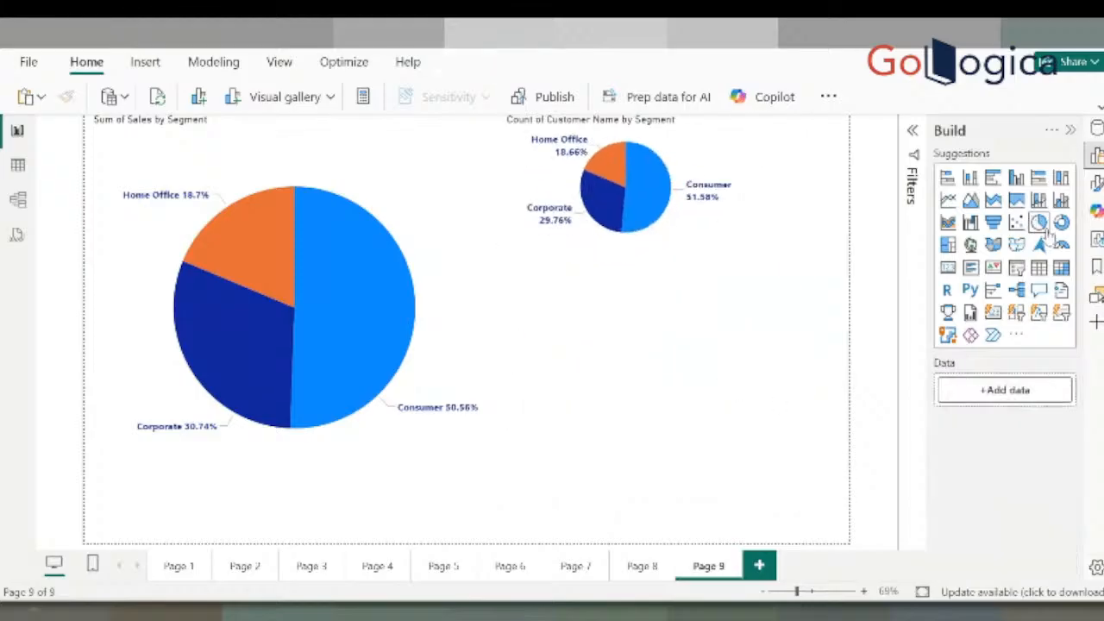
click(1039, 223)
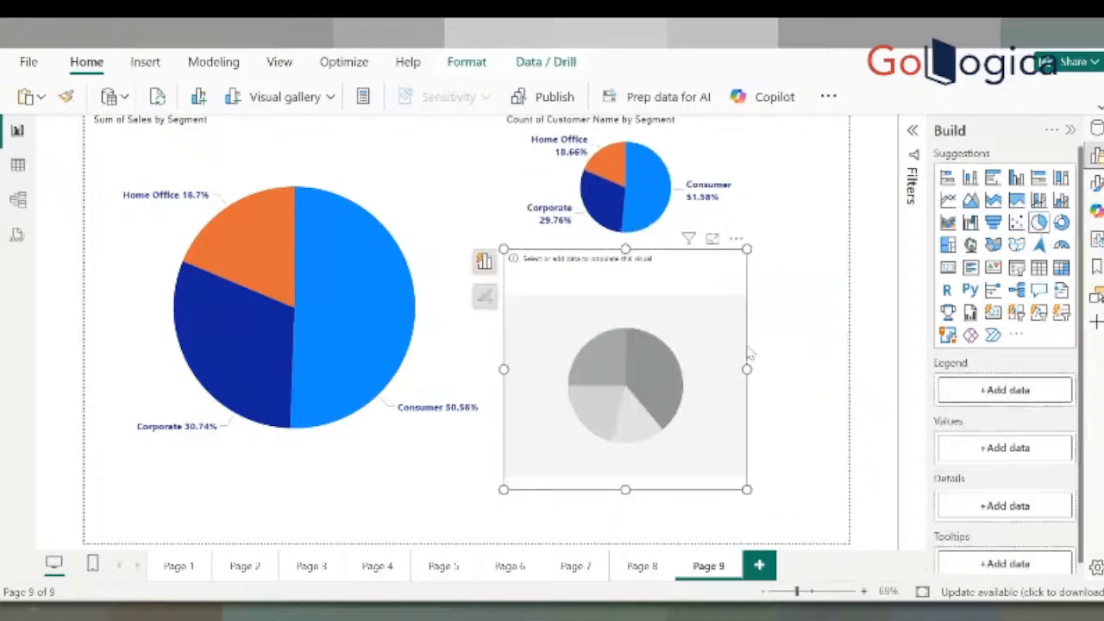
Assign Sub-Category as the third pie chart's legend and Sales as its values
click(994, 393)
text(sub)
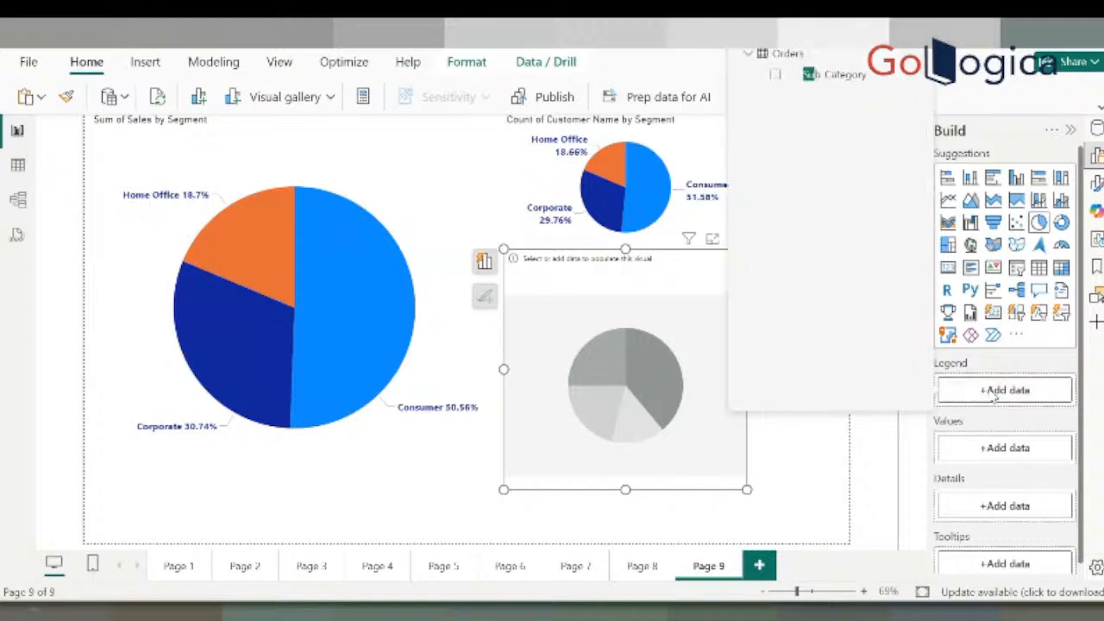
click(774, 74)
click(983, 479)
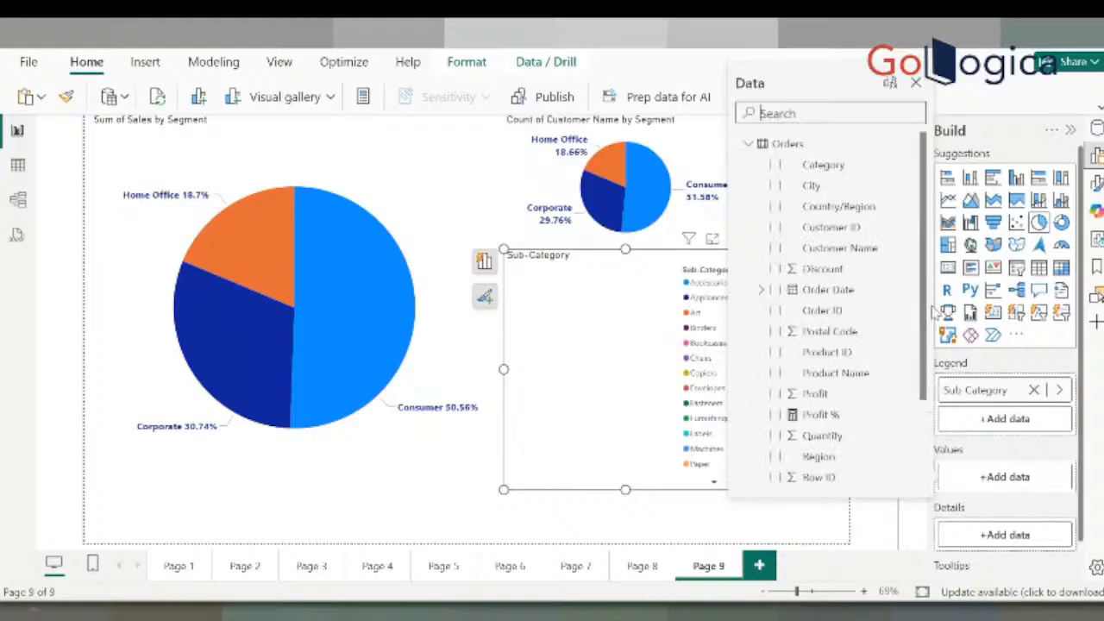
text(sa)
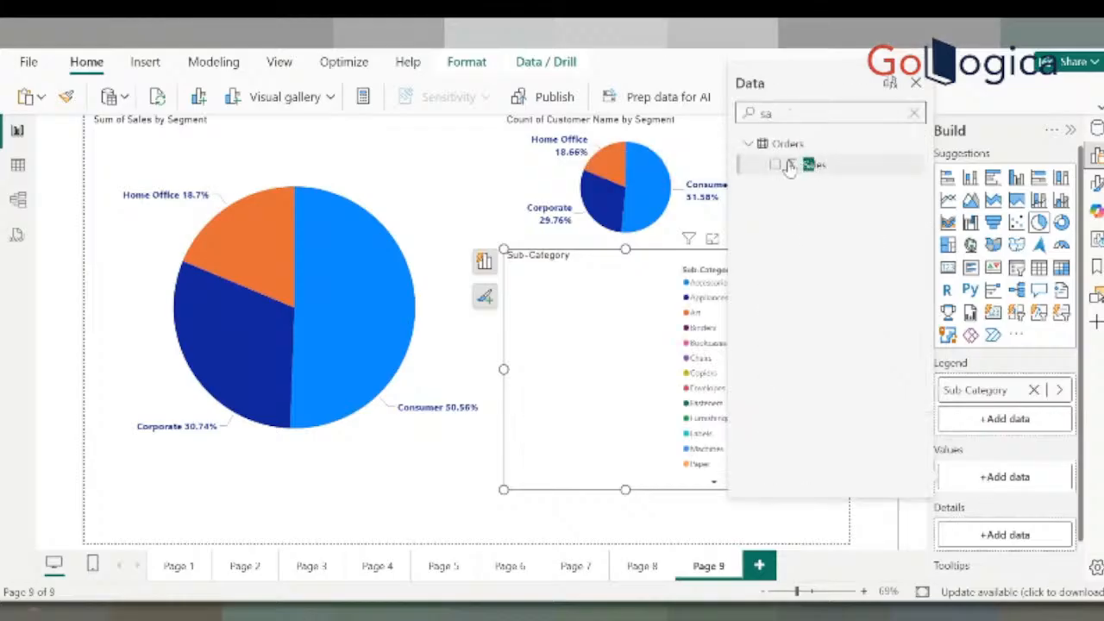
click(775, 164)
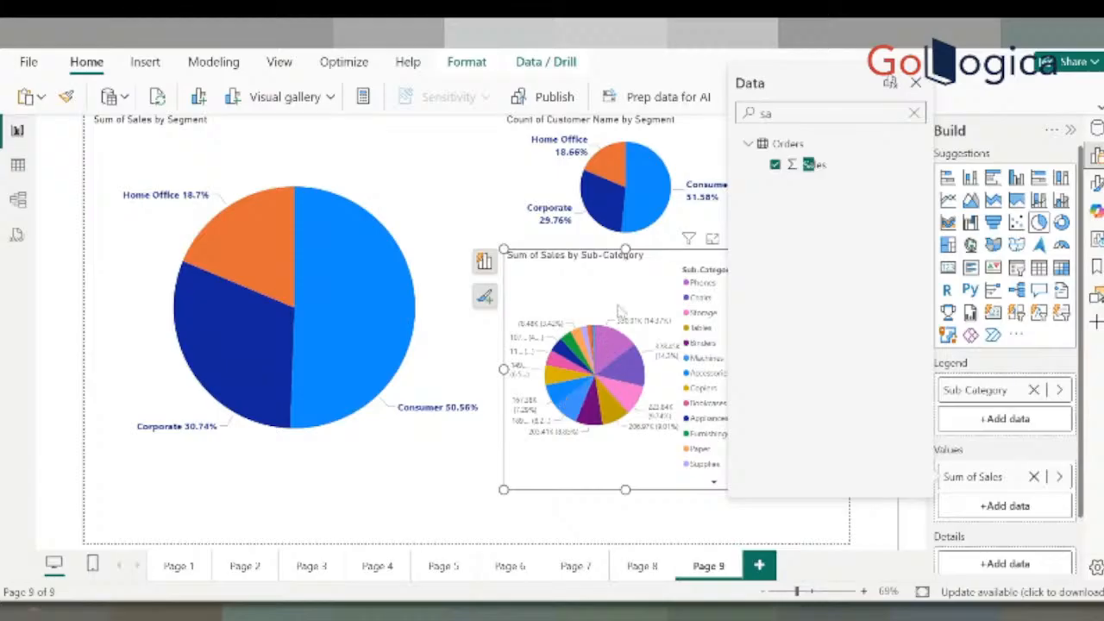
click(622, 307)
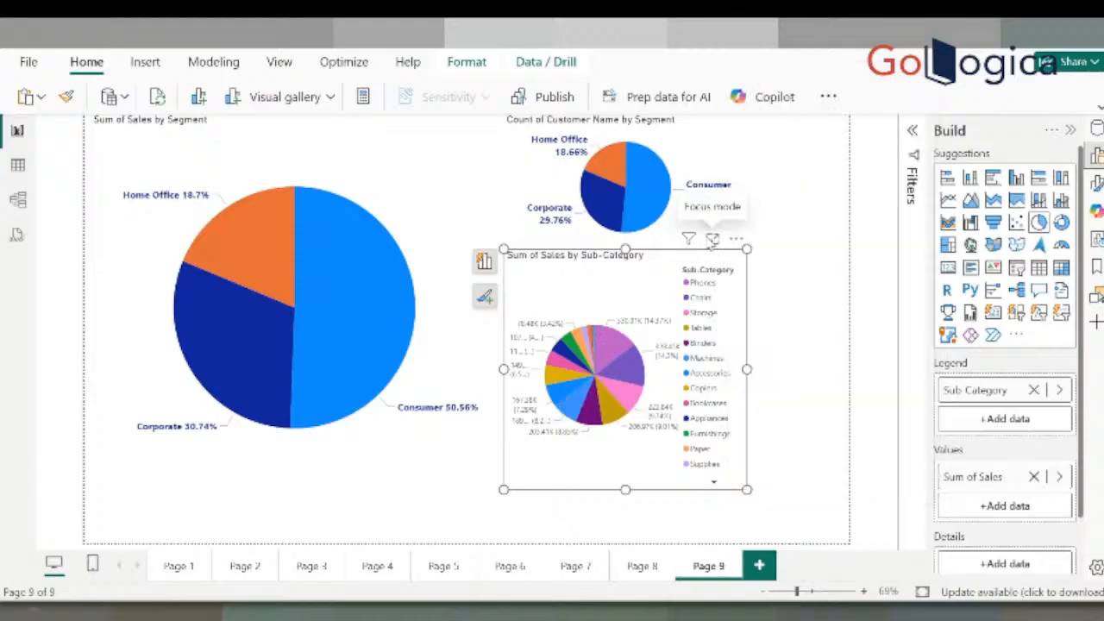
Open the third pie chart in focus mode and replace Sub-Category with State as its legend
click(713, 239)
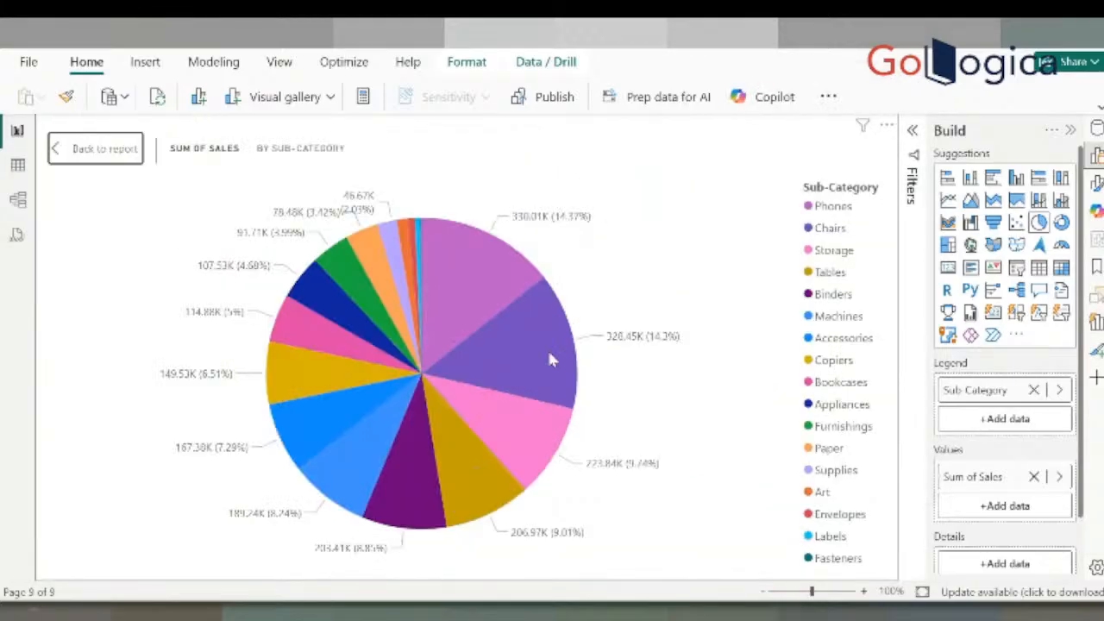
click(1033, 389)
click(1016, 395)
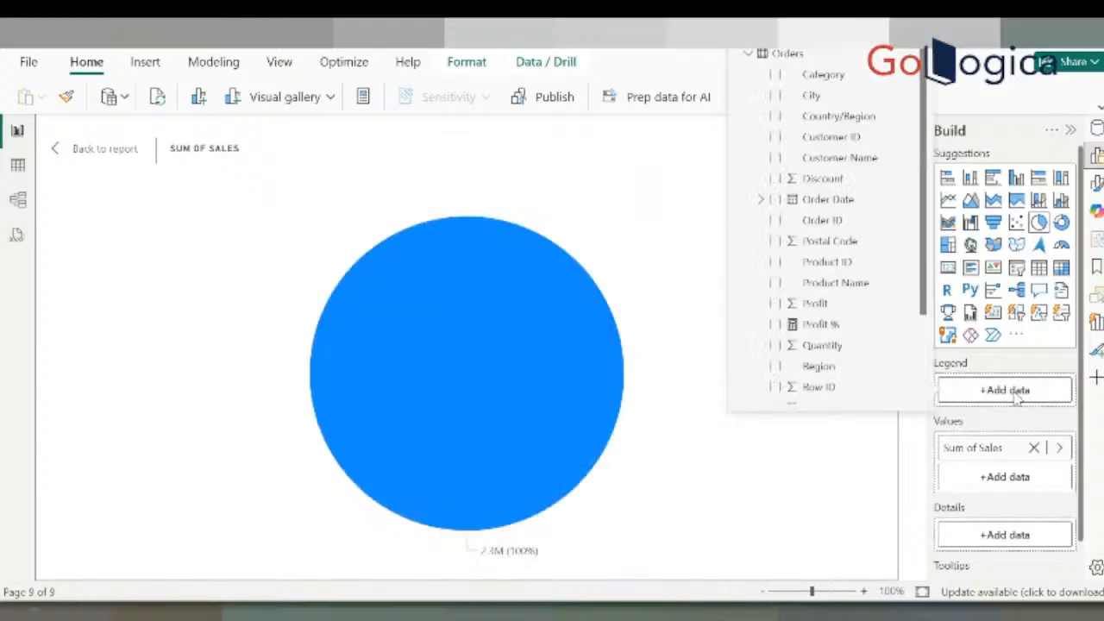
text(sta)
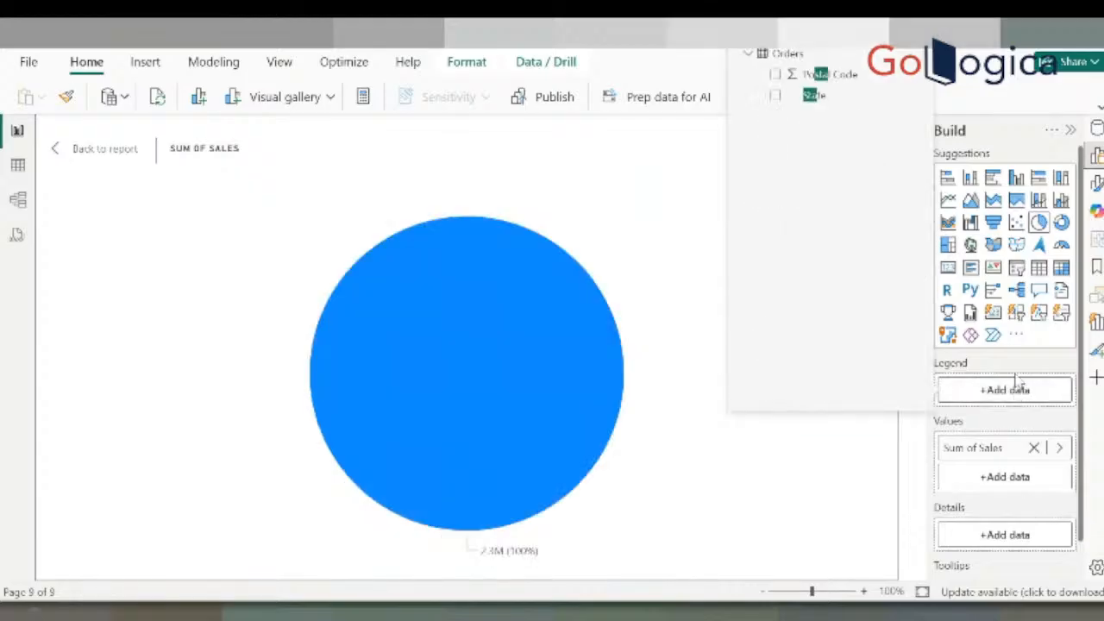
click(773, 98)
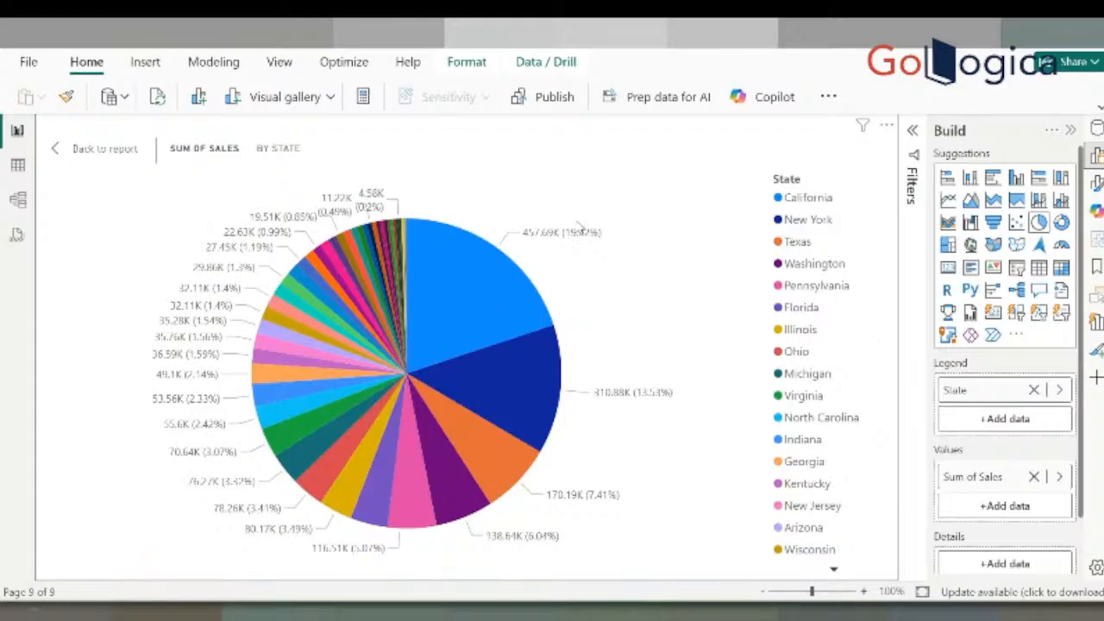
Examine the state pie chart by highlighting single states such as New York and browsing the full legend, and return to the report
click(479, 273)
click(804, 197)
click(535, 385)
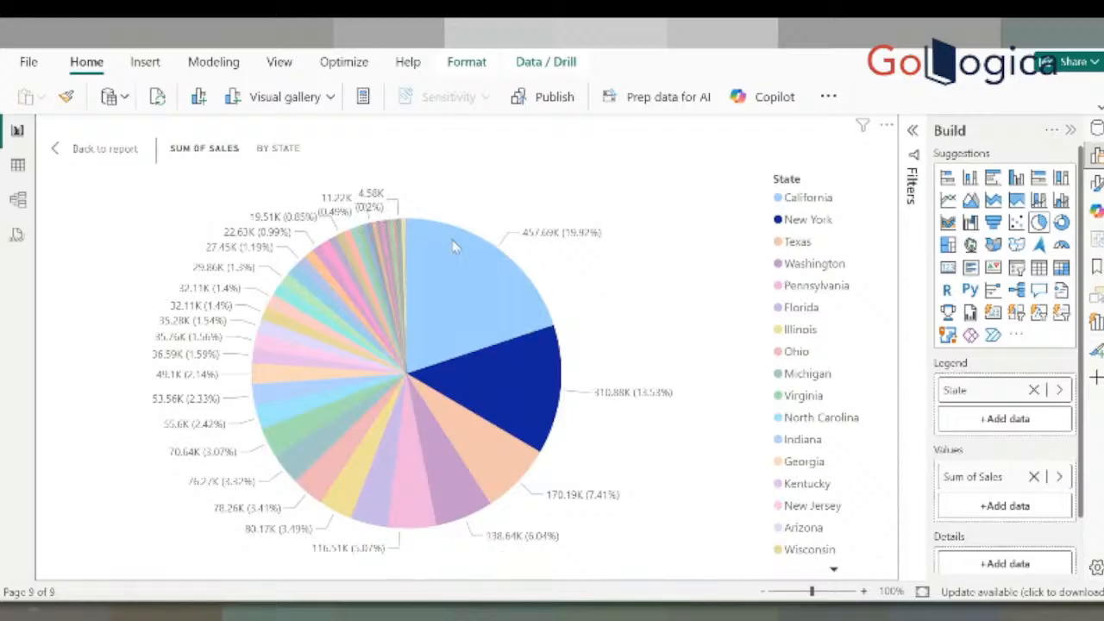
click(656, 298)
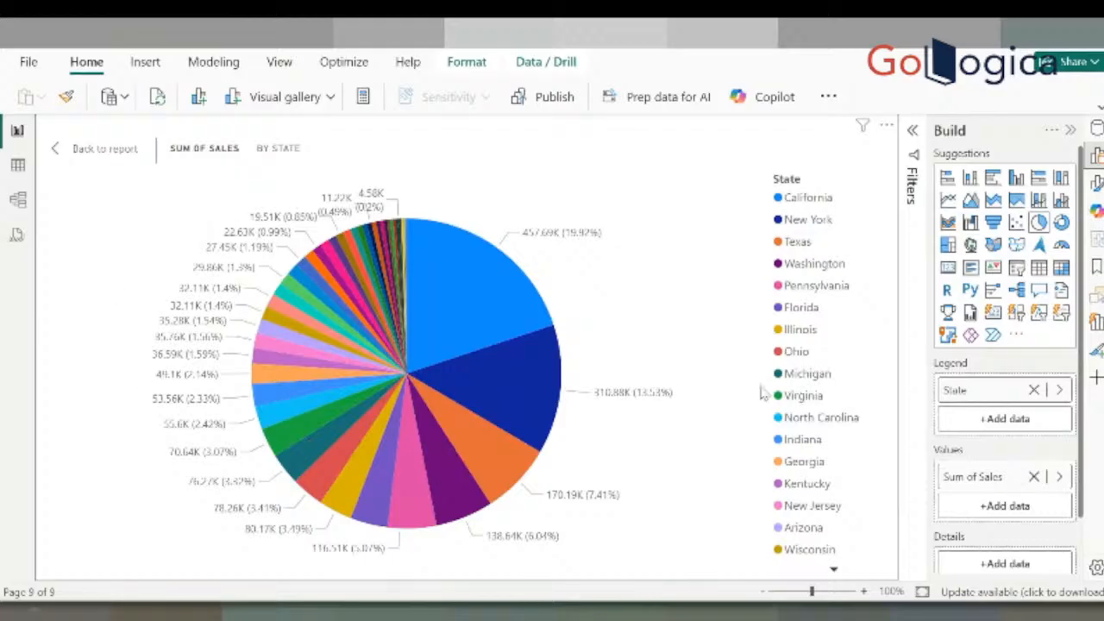
click(834, 572)
click(836, 572)
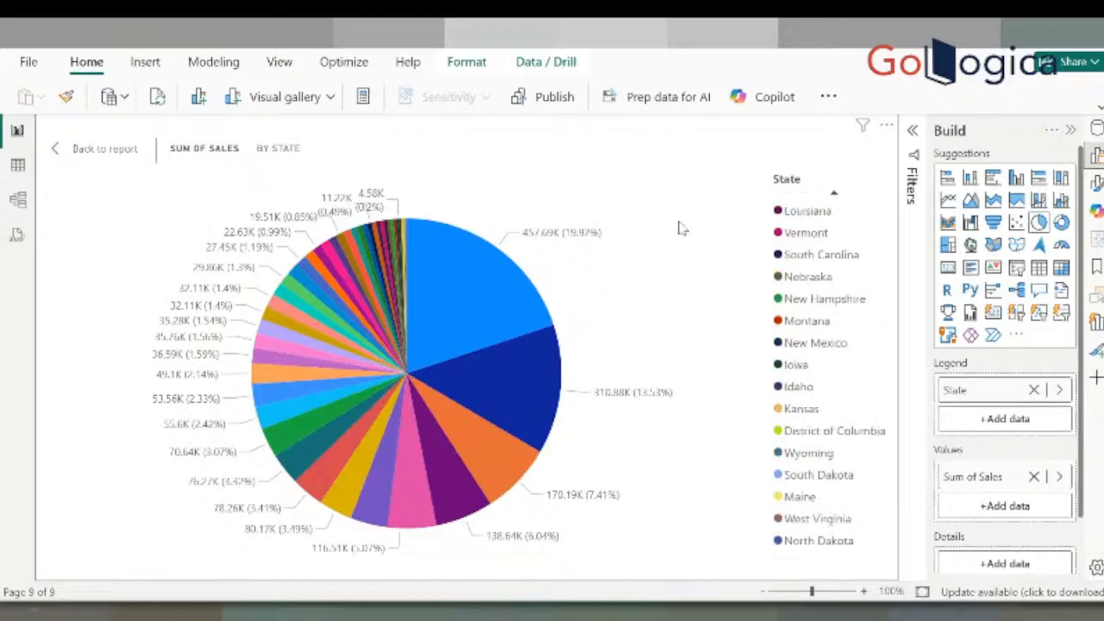
click(90, 149)
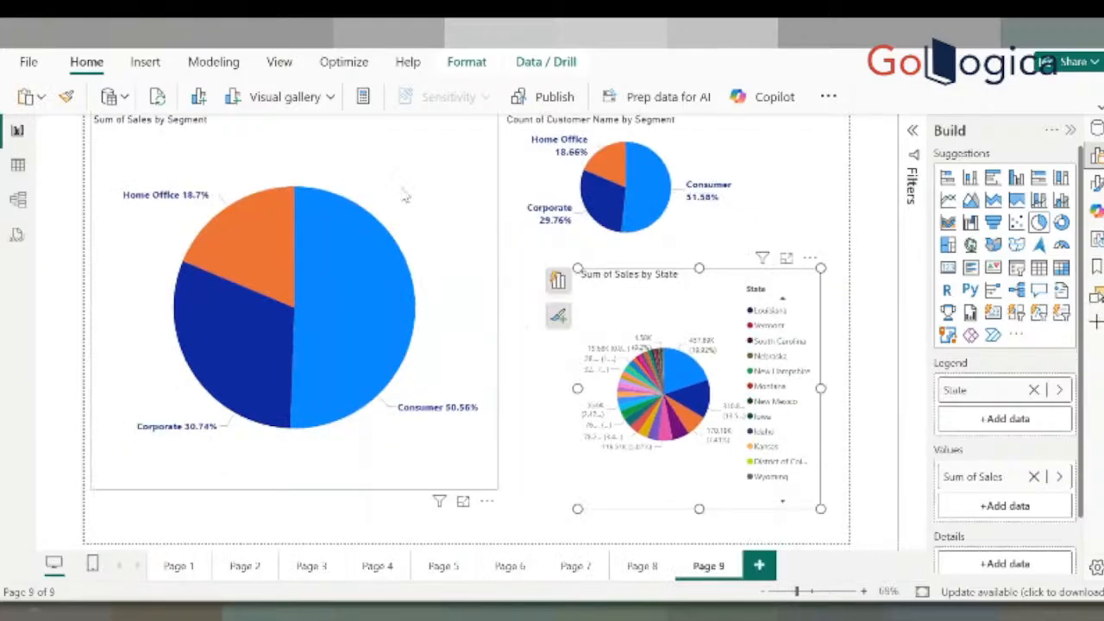
Cross-highlight the Consumer, Corporate and Home Office slices of the sales by segment pie chart in turn, and clear the selection
mouse_move(242, 254)
click(376, 292)
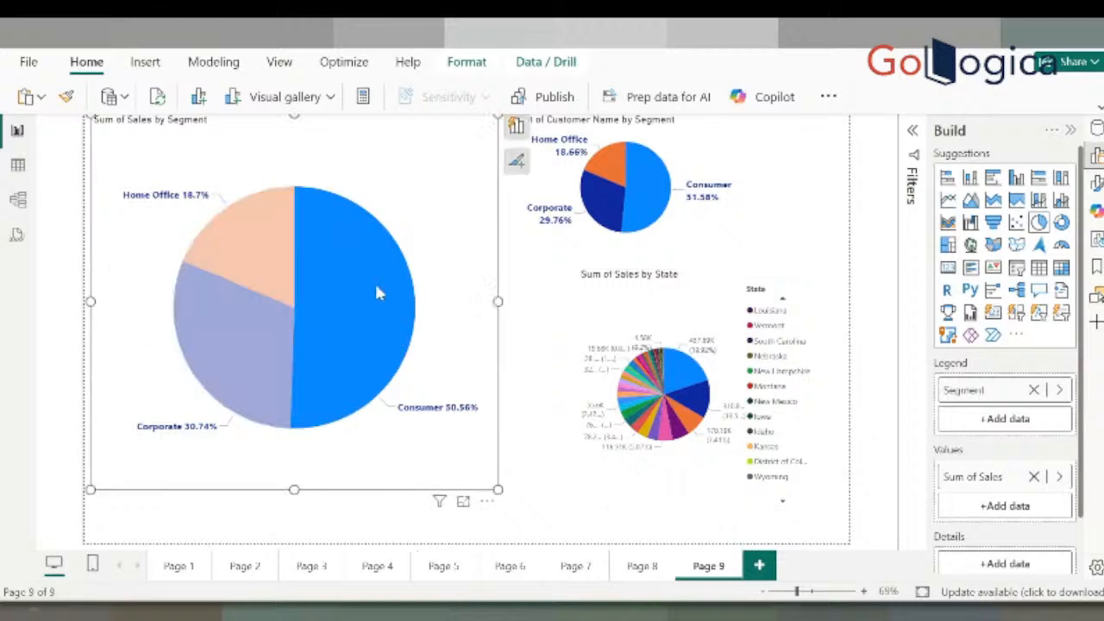
click(254, 343)
click(256, 250)
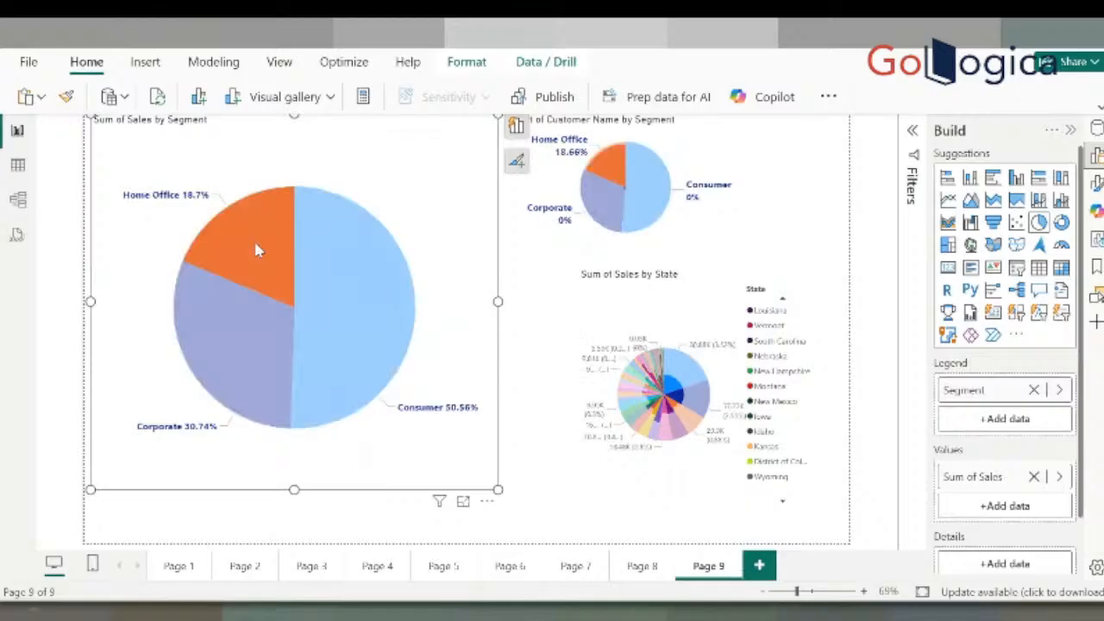
click(363, 343)
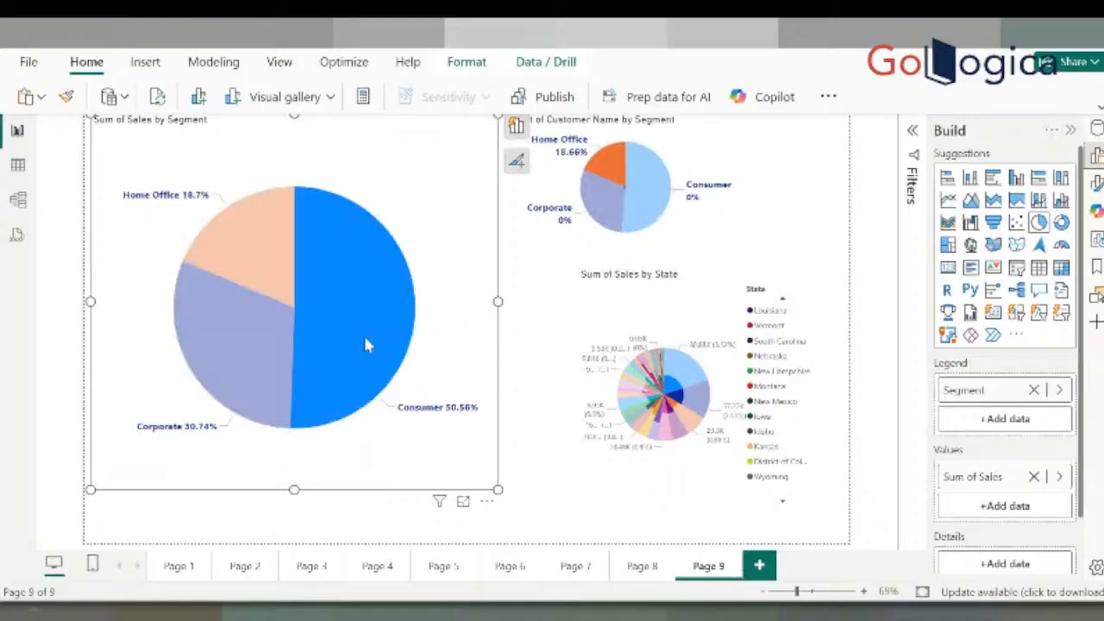
click(364, 341)
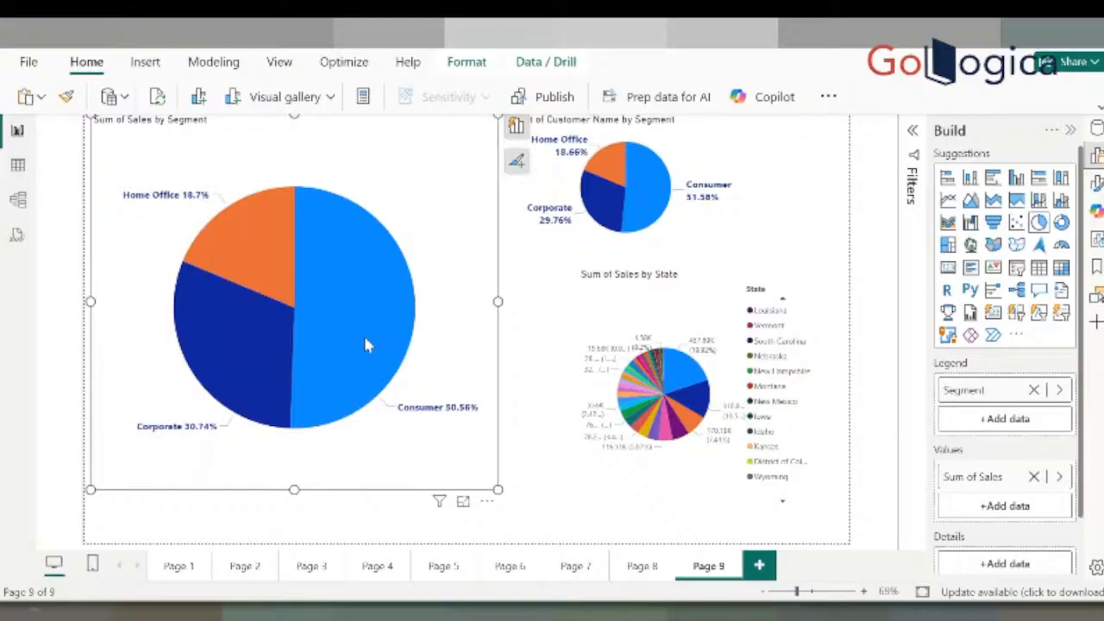
Add a new blank page to the report
click(757, 569)
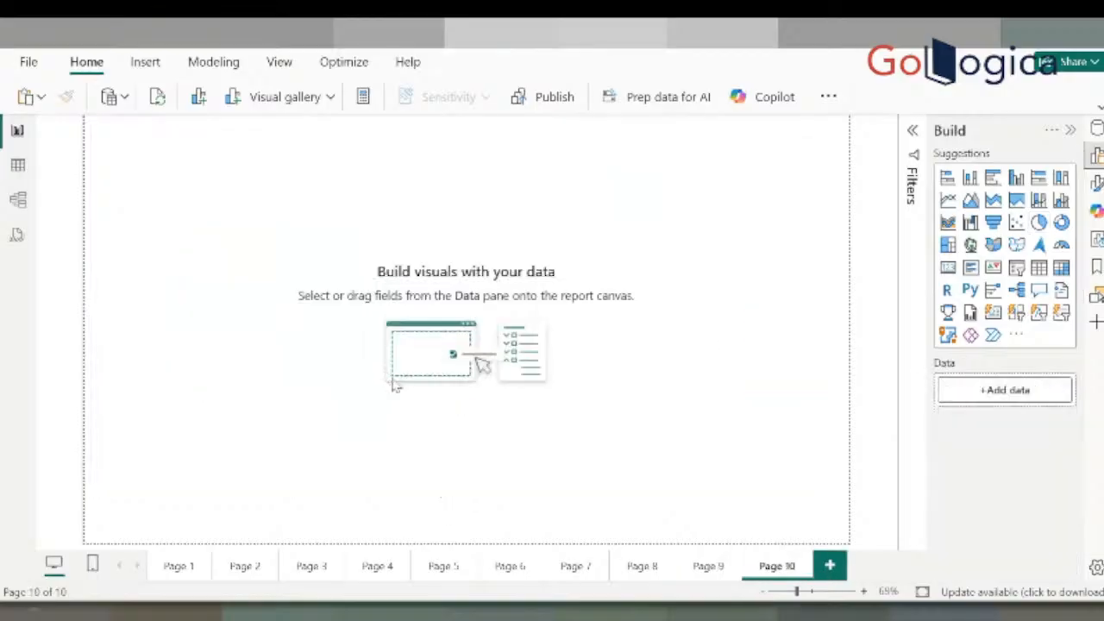
Insert a donut chart on Page 10 and enlarge it to fill most of the page's height and over half its width
click(1061, 223)
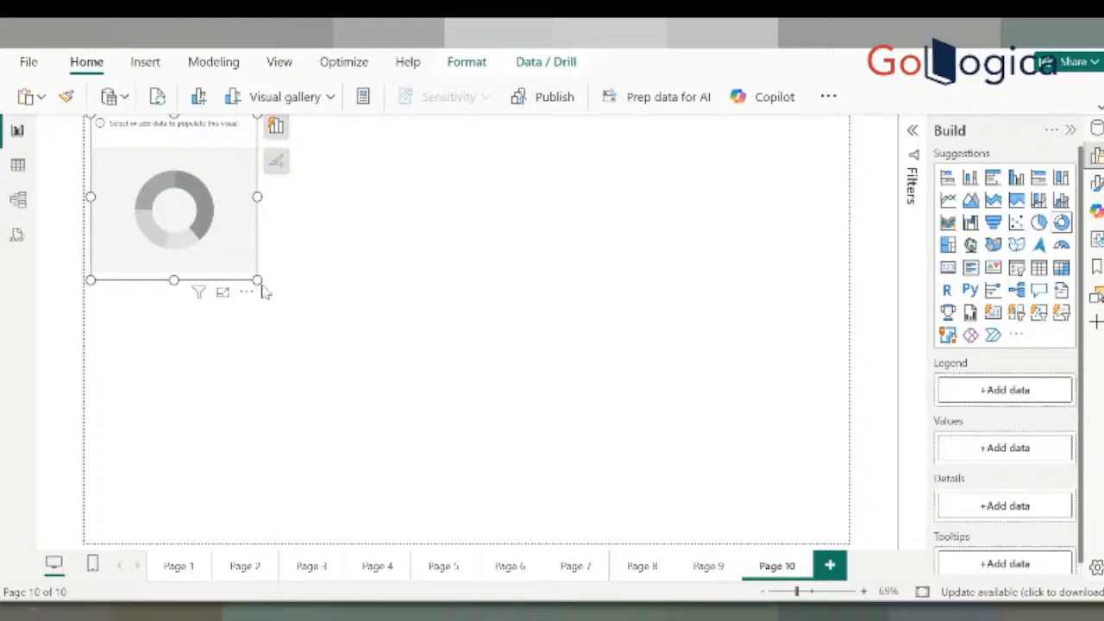
drag(259, 279, 541, 546)
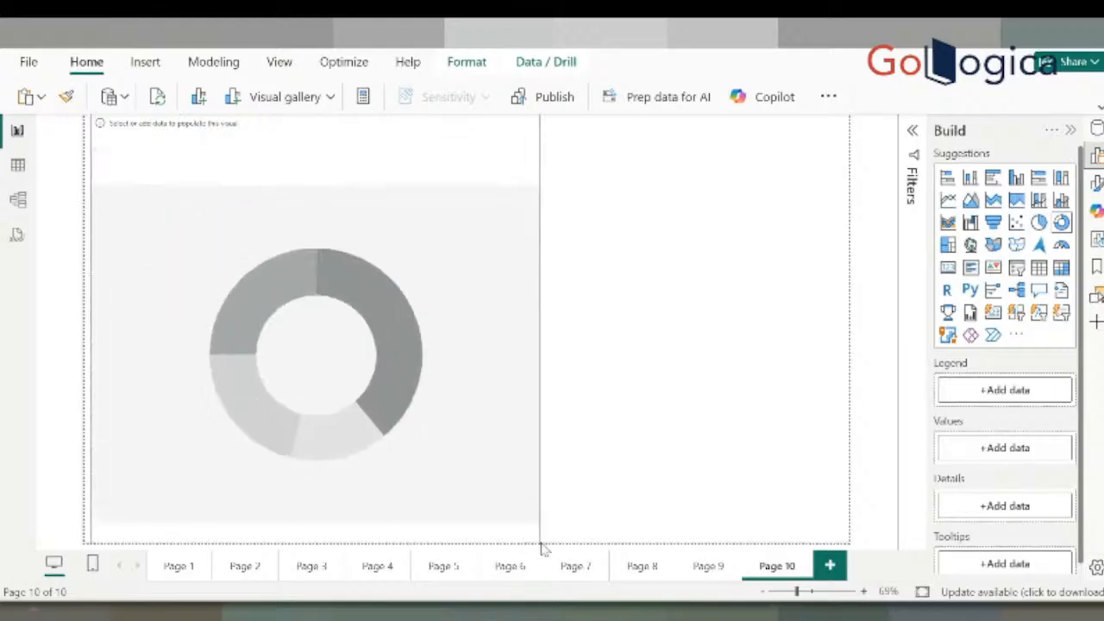
drag(541, 546, 556, 512)
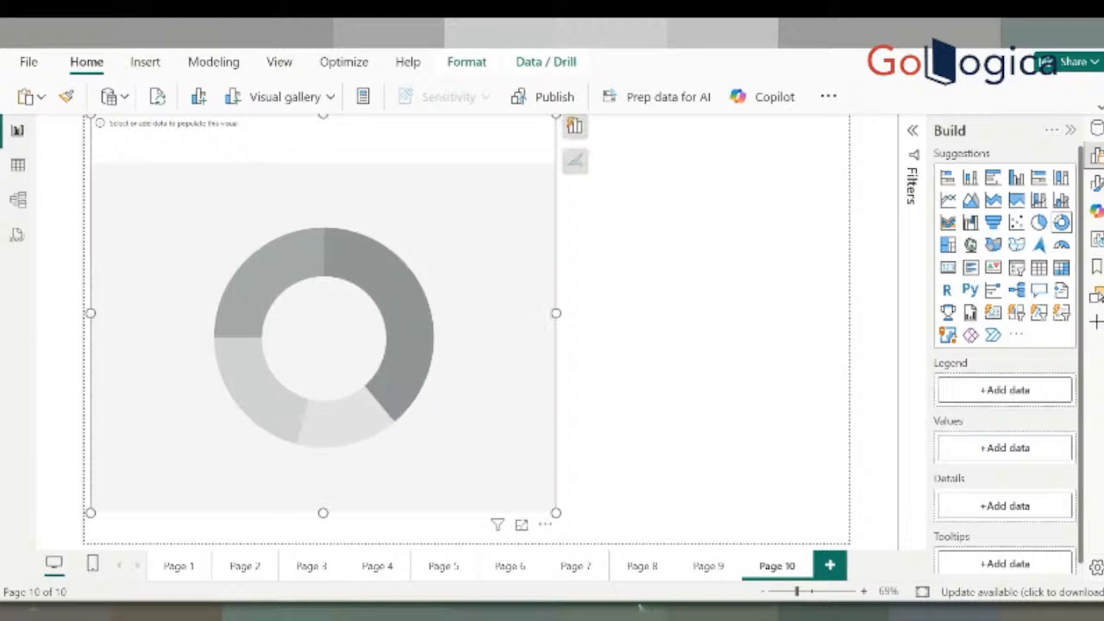
Examine the sales by segment pie chart on Page 9, highlighting its Home Office slice and clearing it, and return to Page 10
click(711, 569)
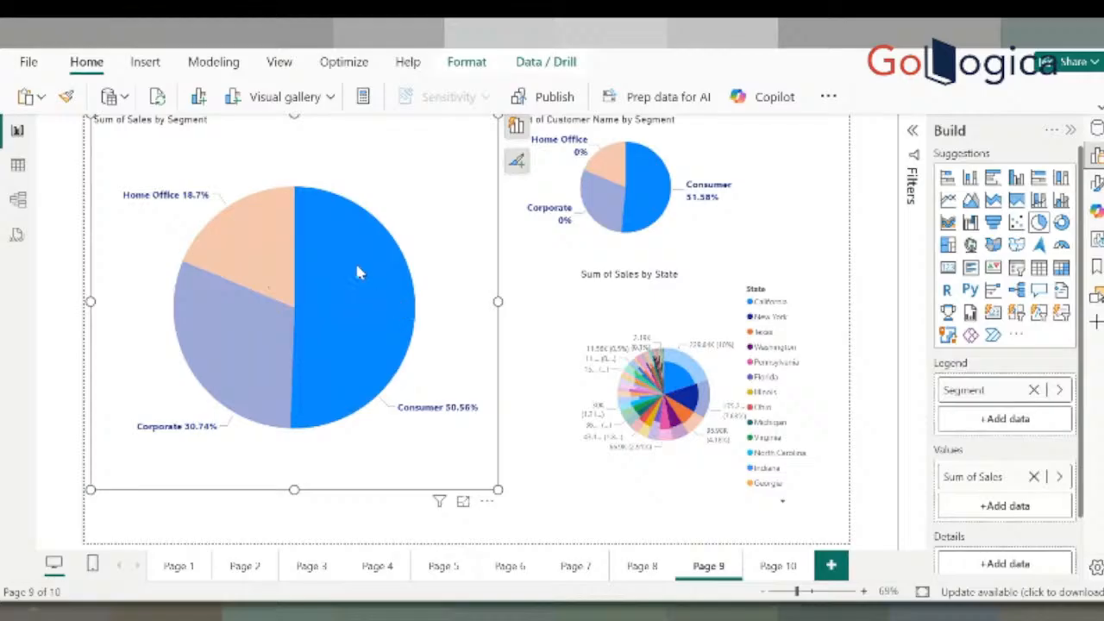
mouse_move(355, 264)
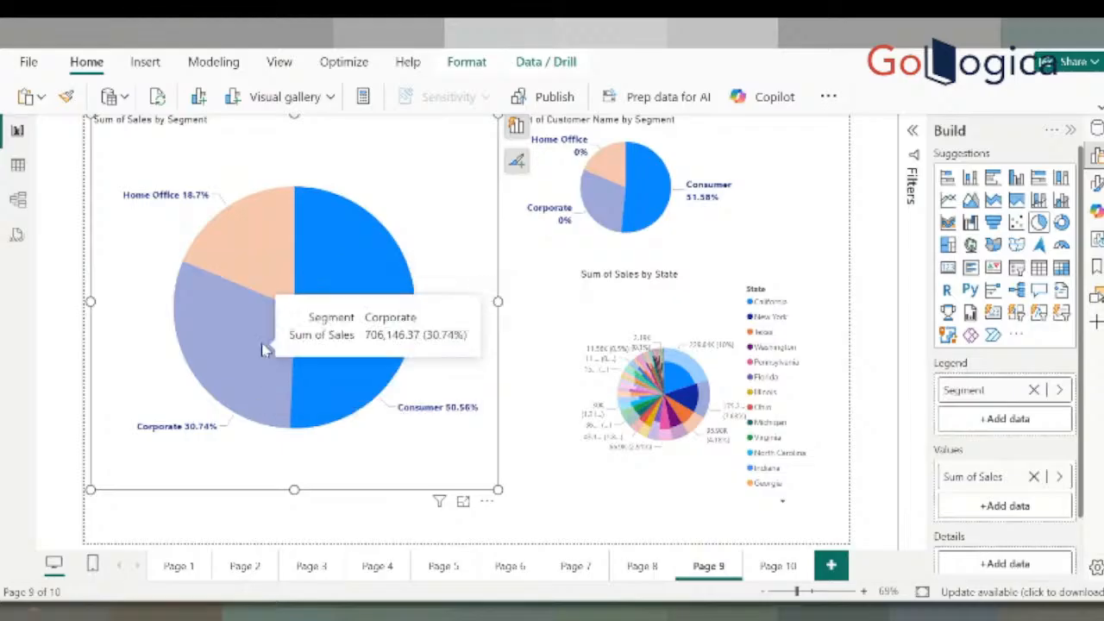
click(260, 259)
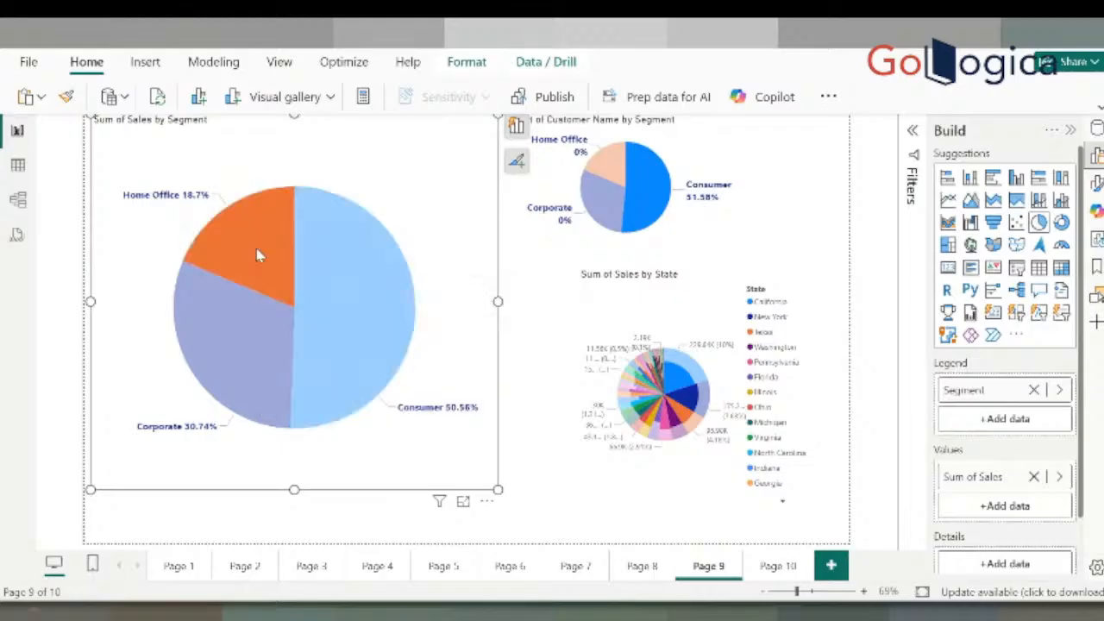
click(257, 255)
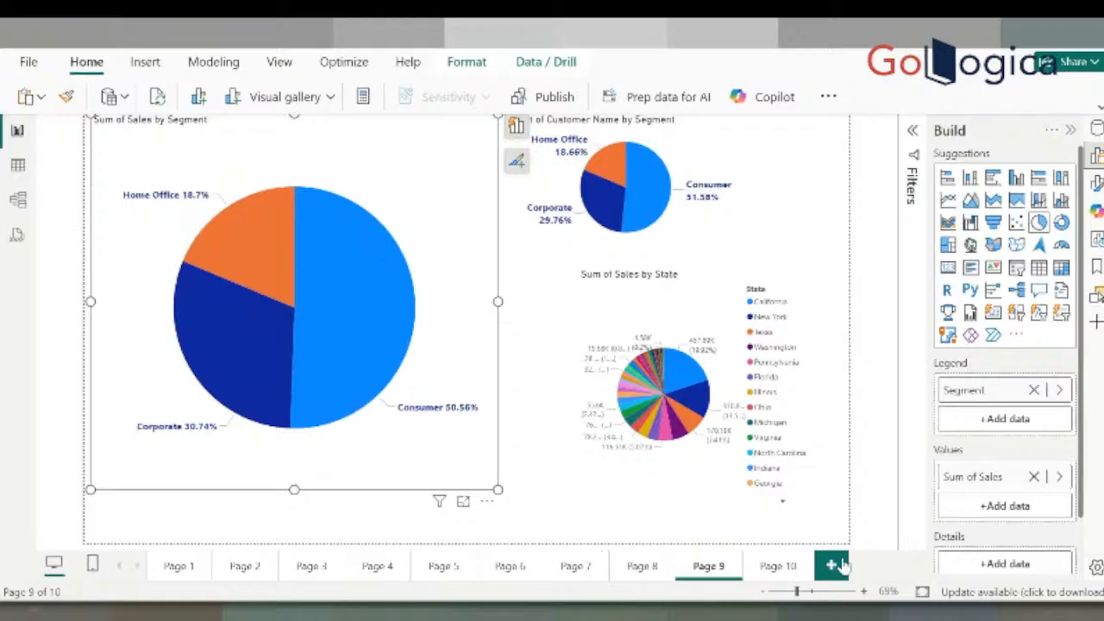
click(780, 566)
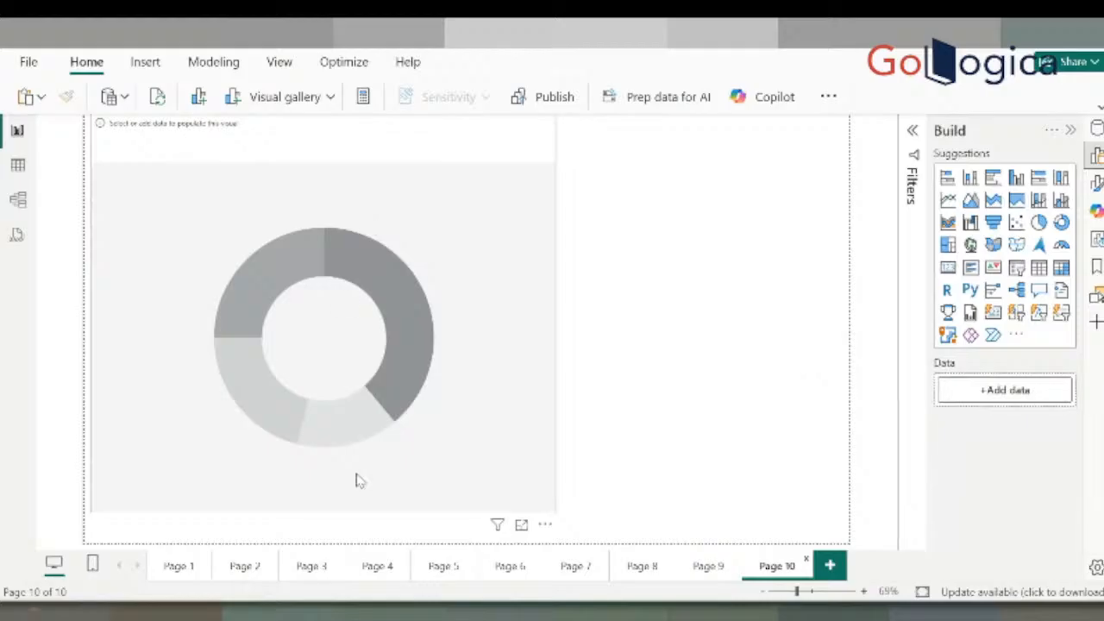
Assign Segment as the legend and Sales as the values of the empty donut chart
click(1024, 392)
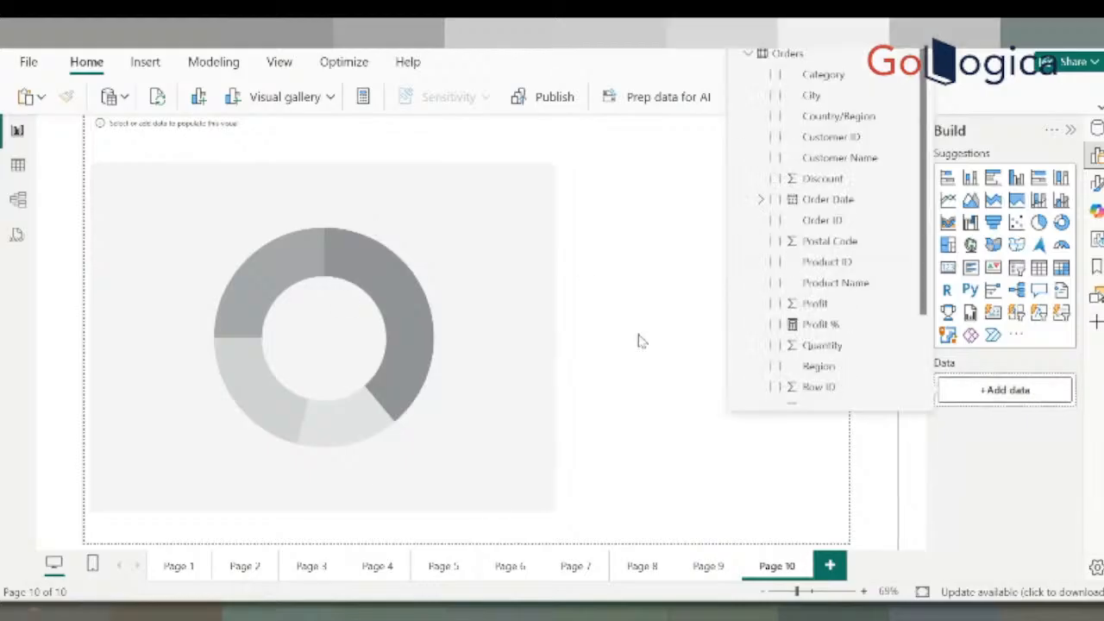
click(524, 423)
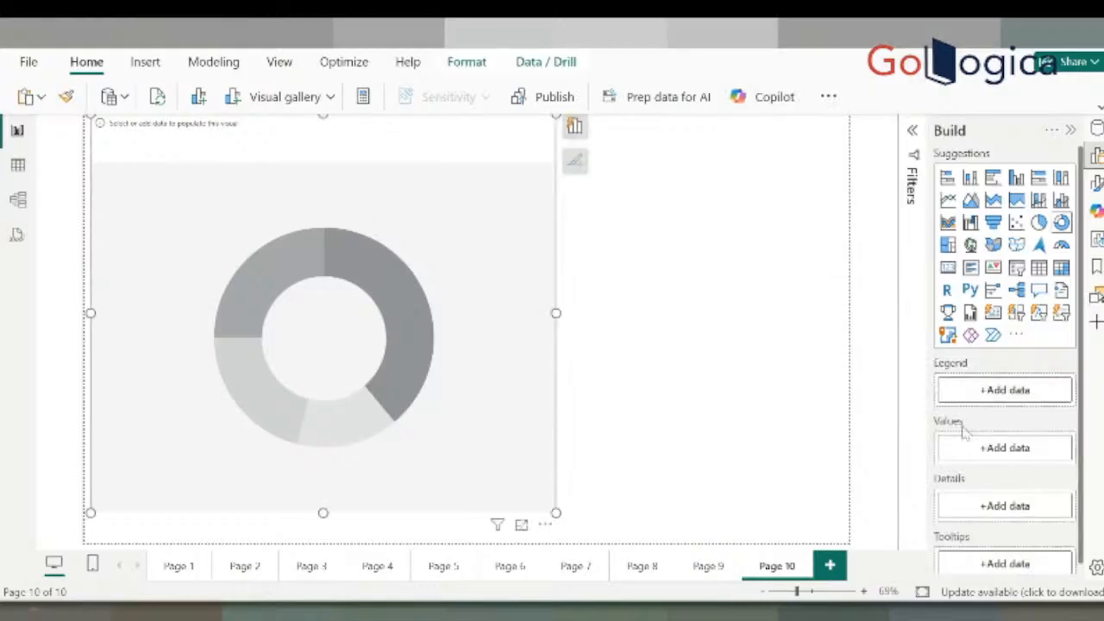
click(1005, 390)
text(seg)
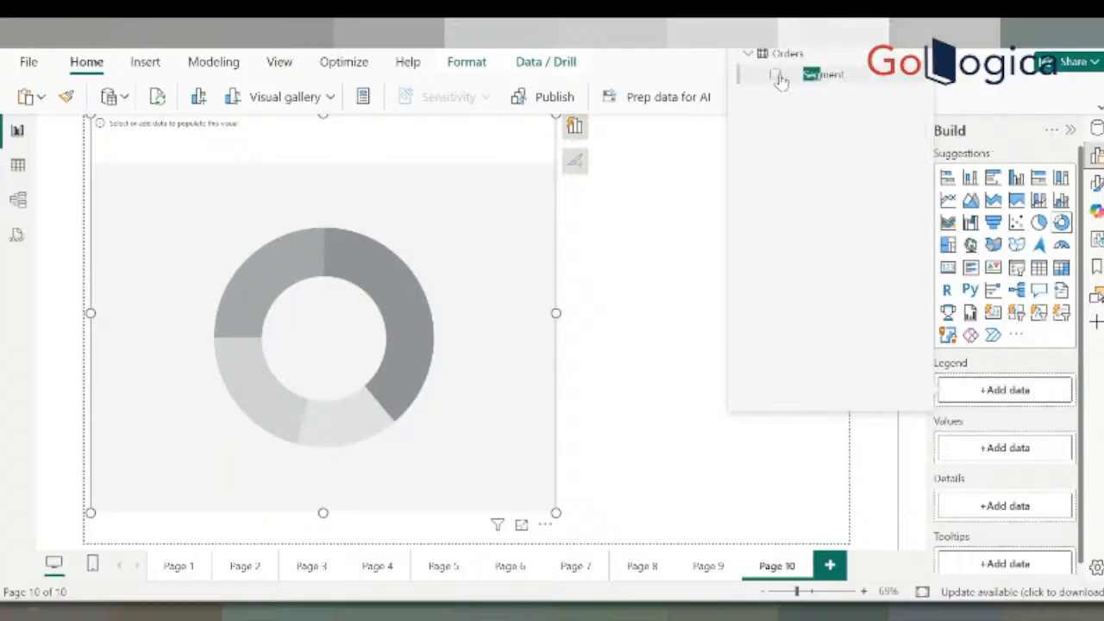
click(774, 74)
click(1010, 483)
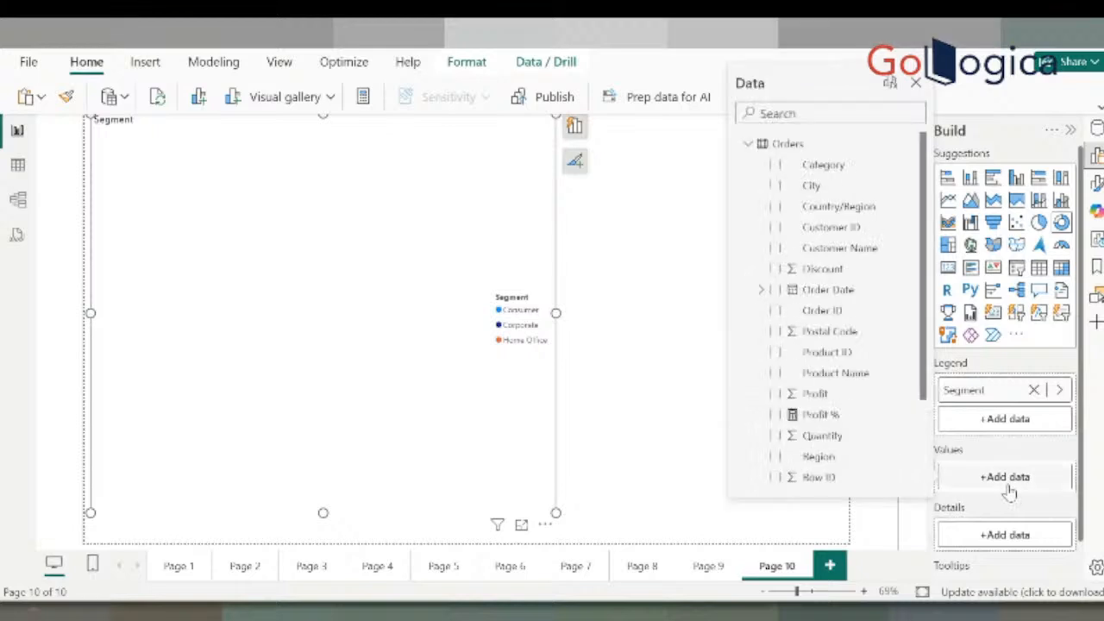
text(sa)
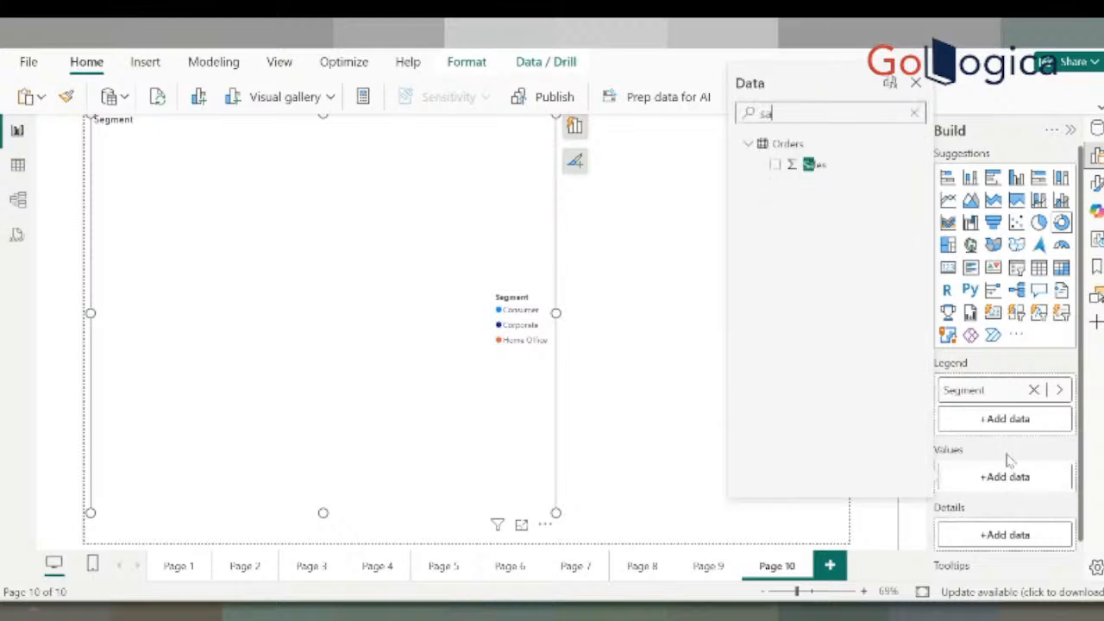
click(774, 165)
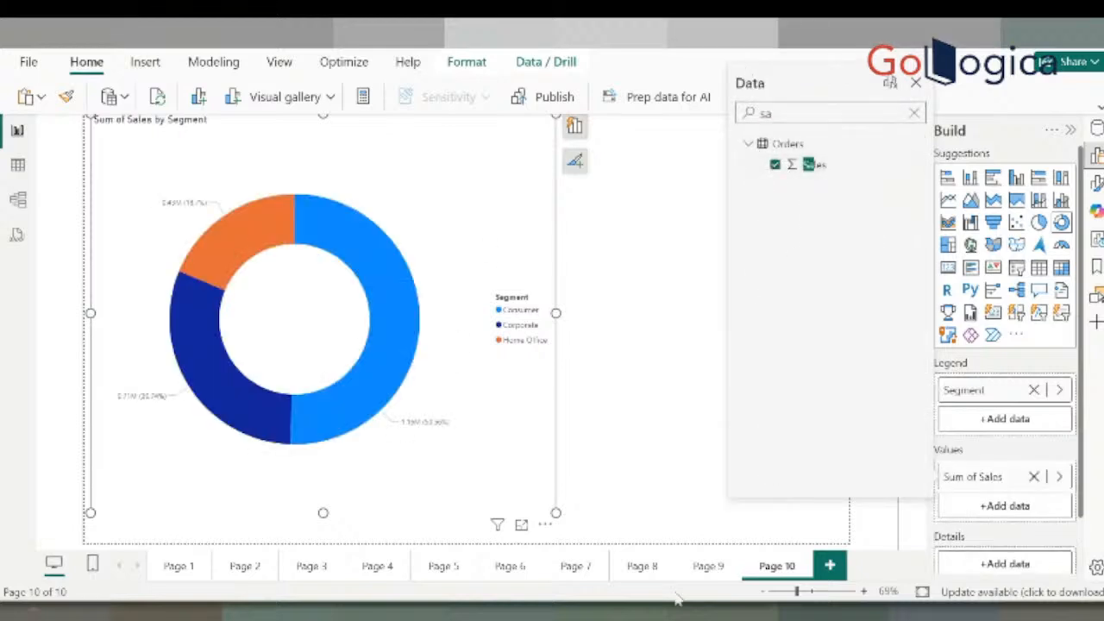
Copy the formatting of the sales by segment pie chart on Page 9 onto the donut chart on Page 10
click(707, 567)
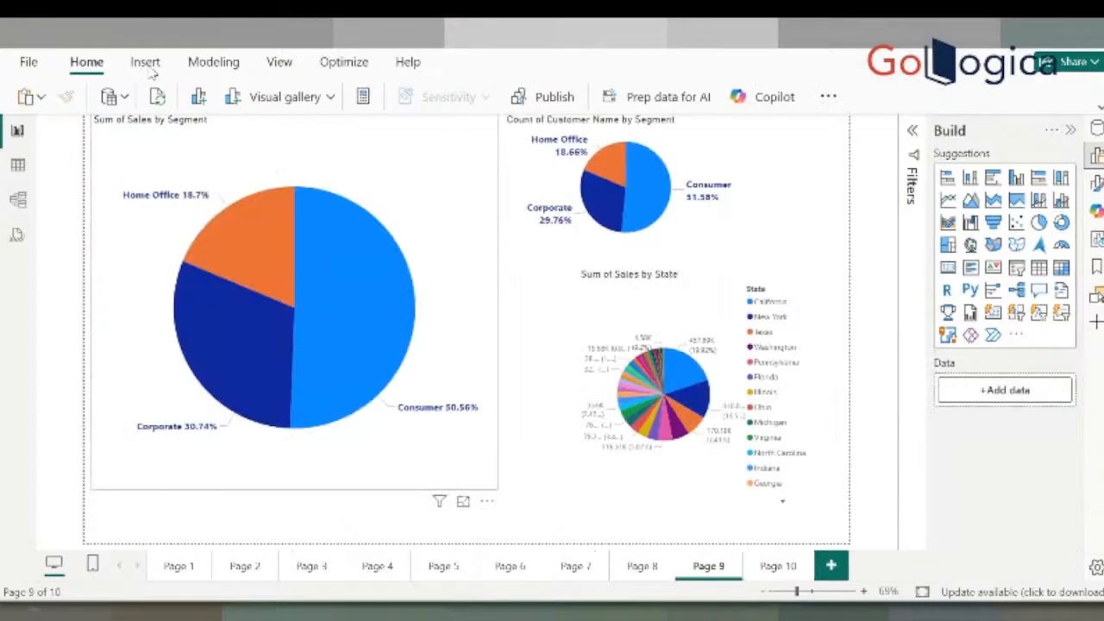
click(66, 96)
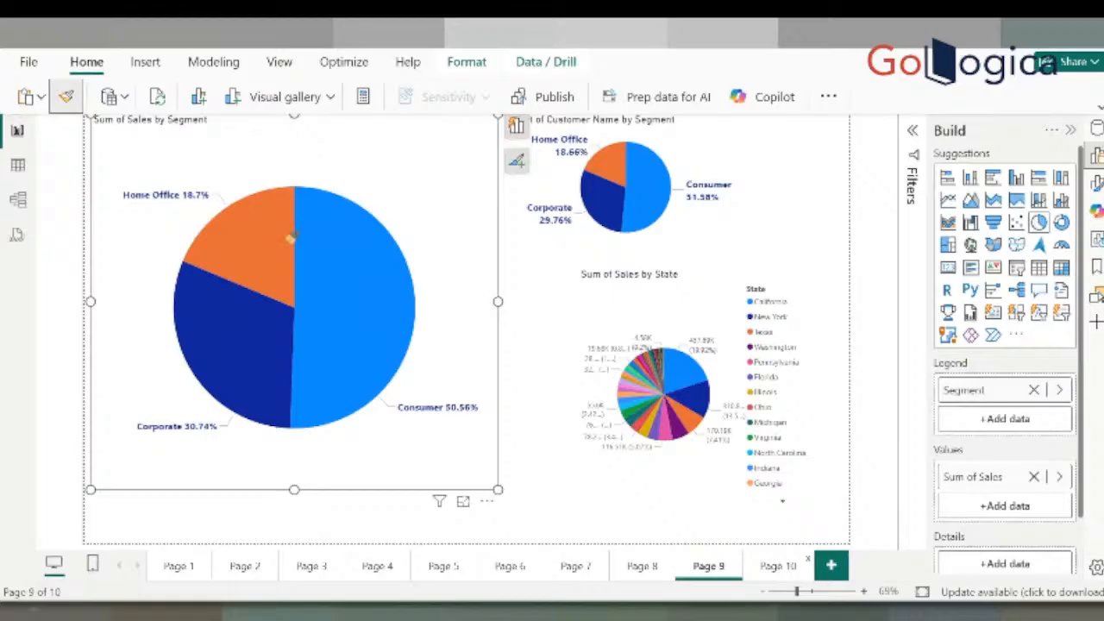
click(779, 567)
click(291, 209)
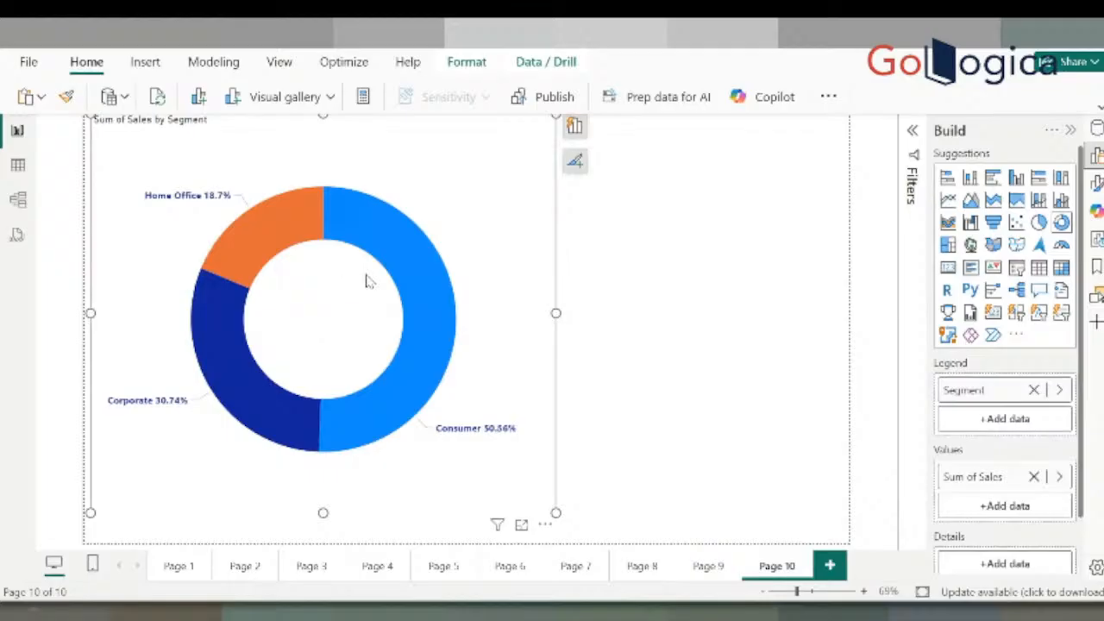
key(ctrl+1)
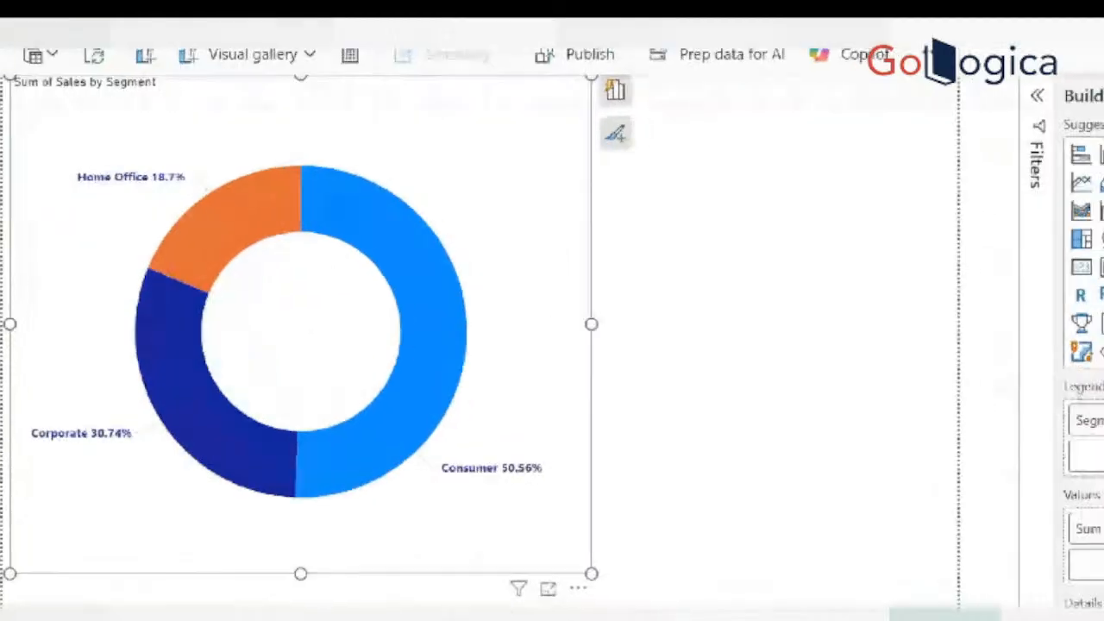
click(368, 282)
mouse_move(261, 296)
mouse_down()
mouse_move(301, 288)
mouse_move(257, 310)
mouse_move(259, 356)
mouse_move(303, 364)
mouse_up()
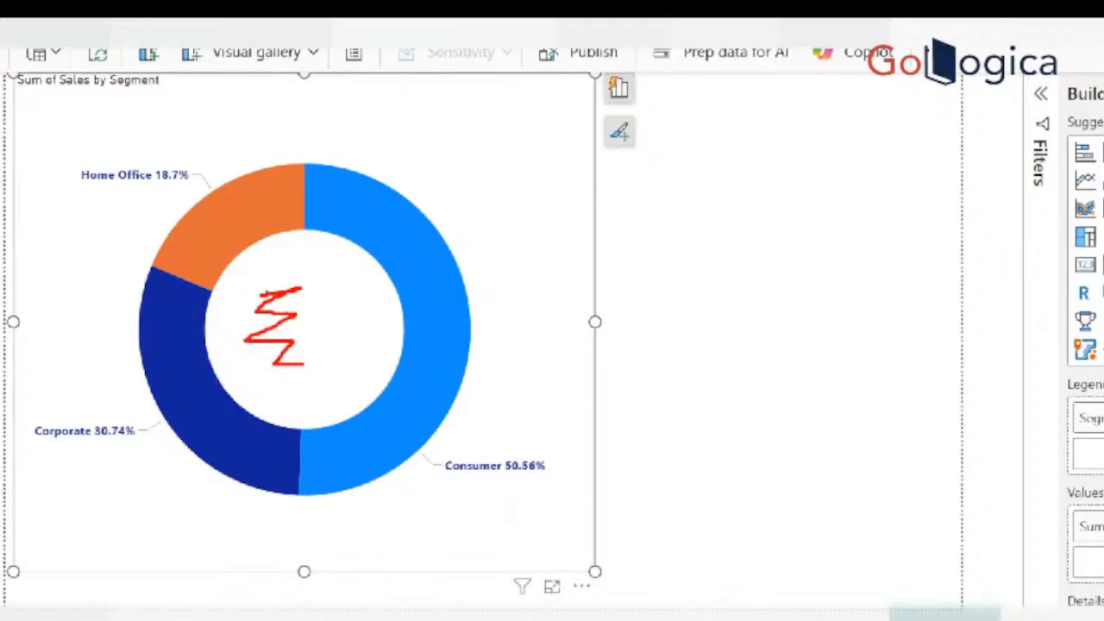
mouse_move(304, 364)
mouse_down()
mouse_move(336, 275)
mouse_move(343, 324)
mouse_move(298, 361)
mouse_up()
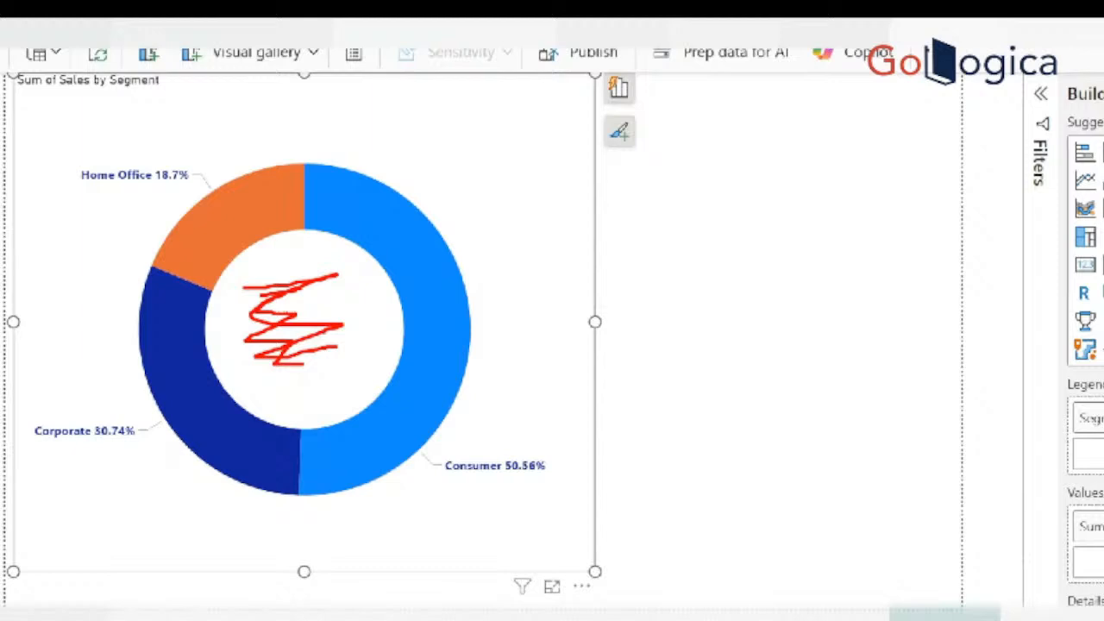
key(Escape)
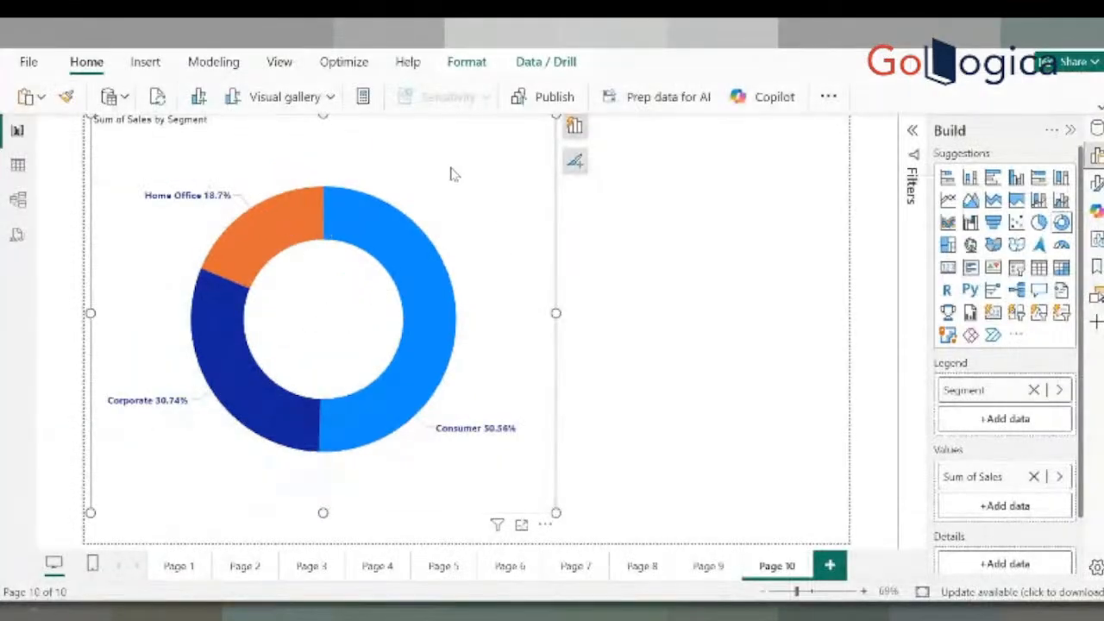
Highlight the Consumer slice of the donut chart and clear the highlighting
click(715, 234)
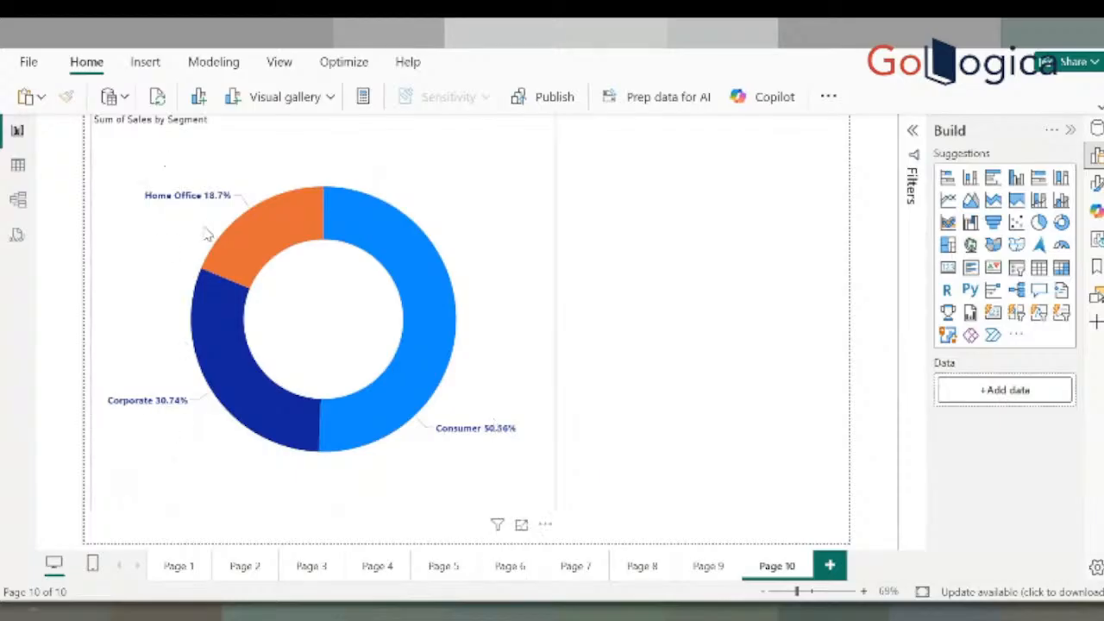
click(335, 318)
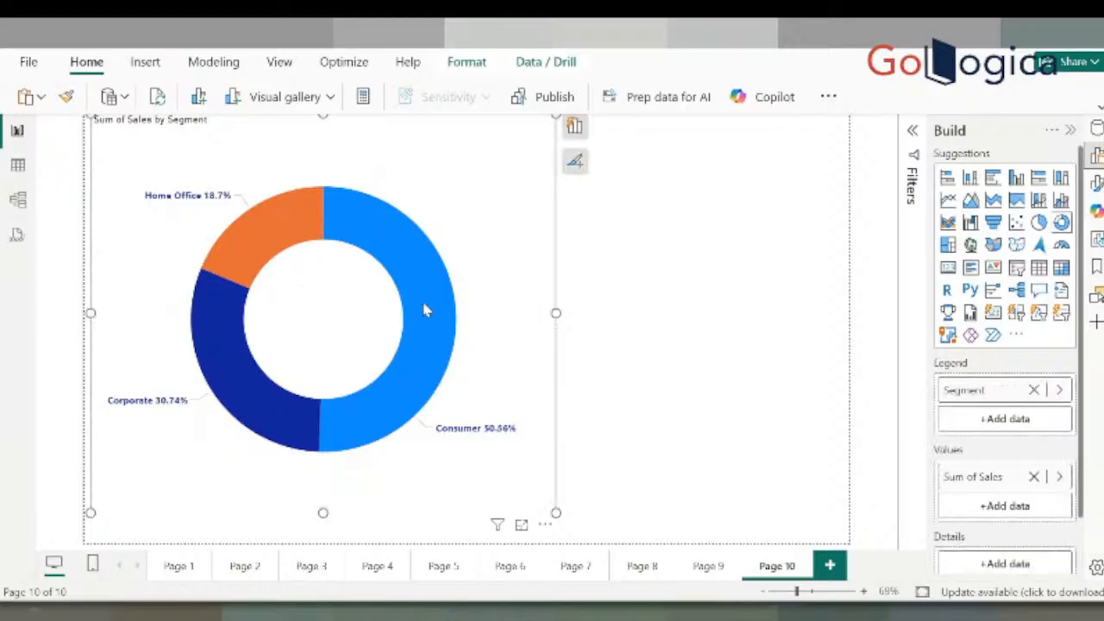
click(424, 311)
click(607, 302)
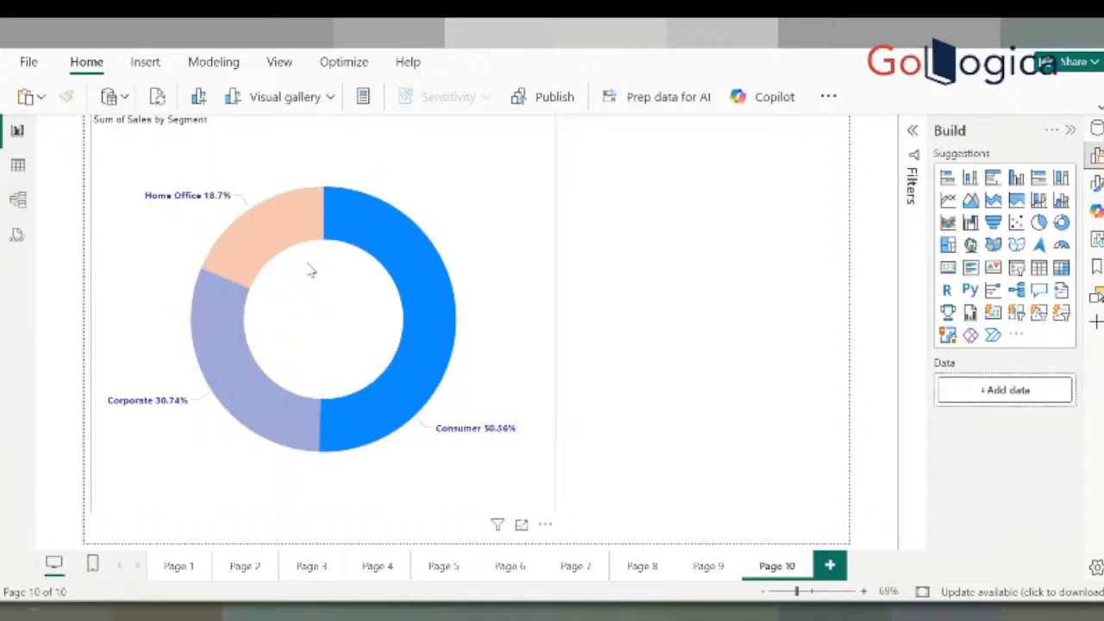
click(348, 345)
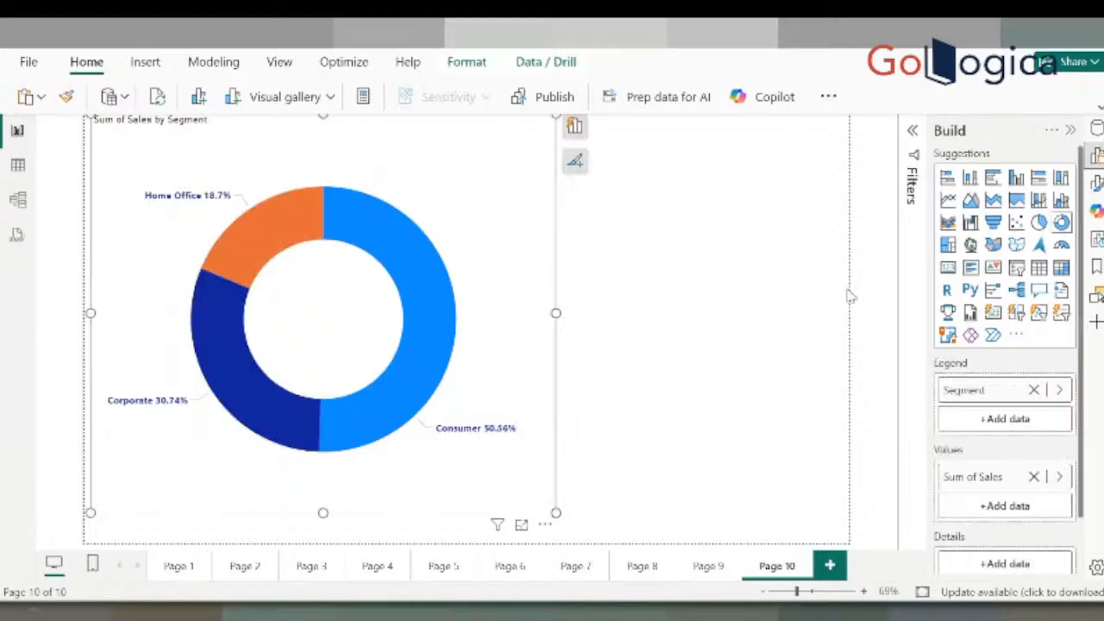
Add a separate card visual beside the donut chart that shows the sum of Sales
click(818, 311)
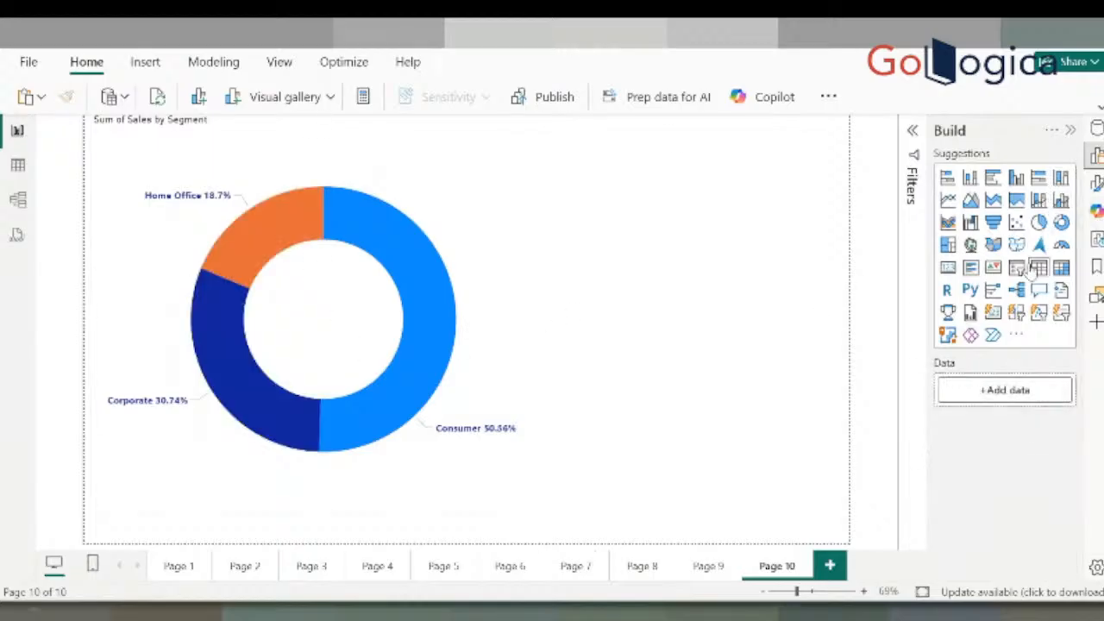
click(948, 269)
click(986, 391)
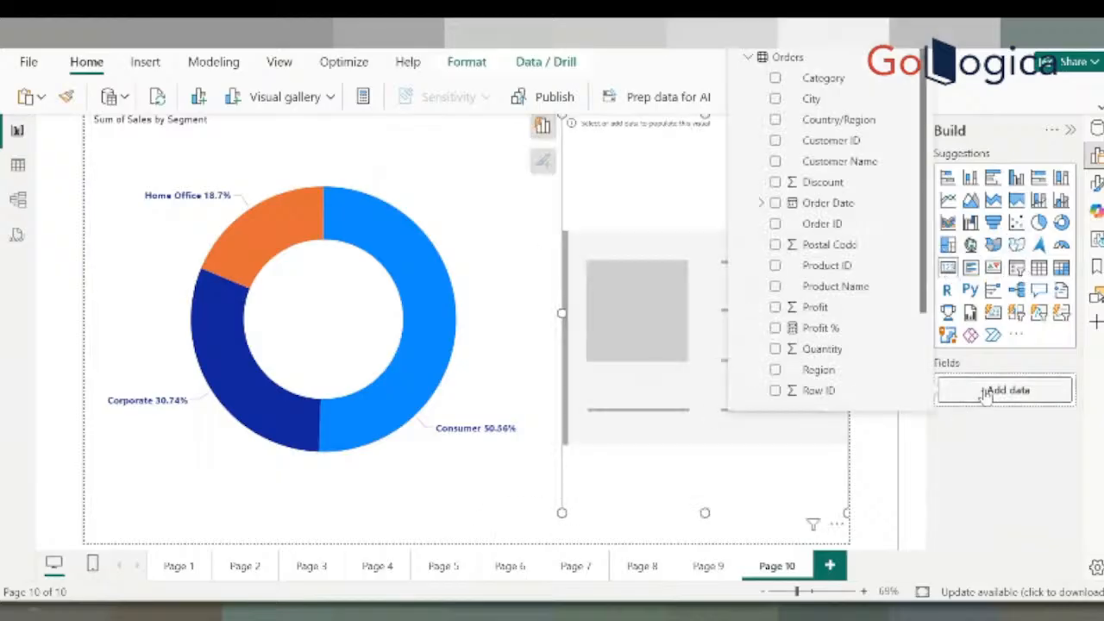
text(sa)
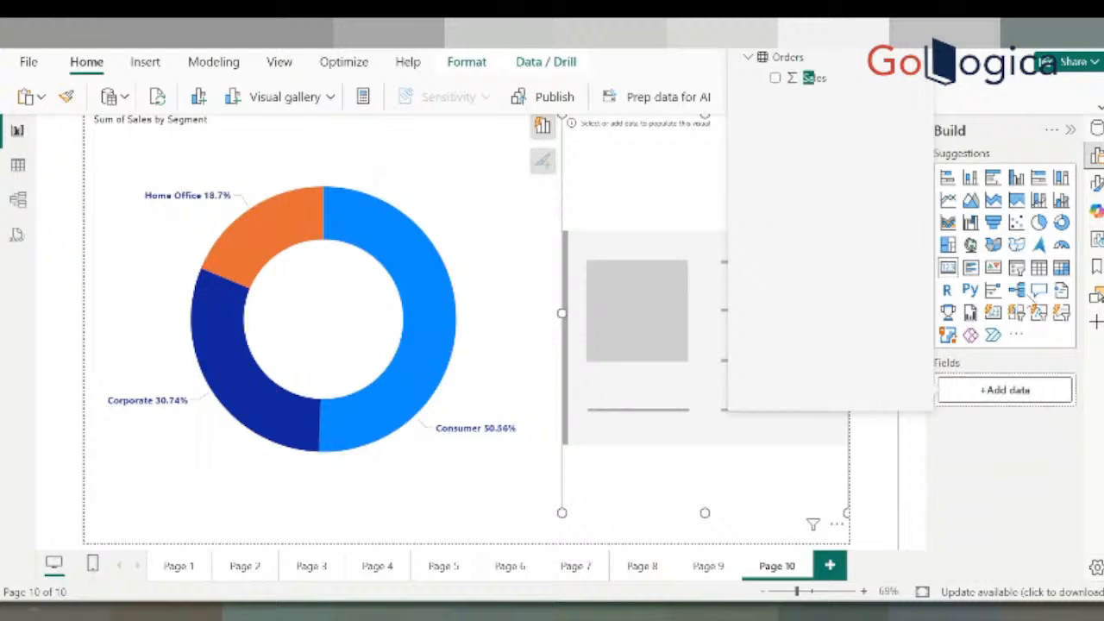
click(776, 80)
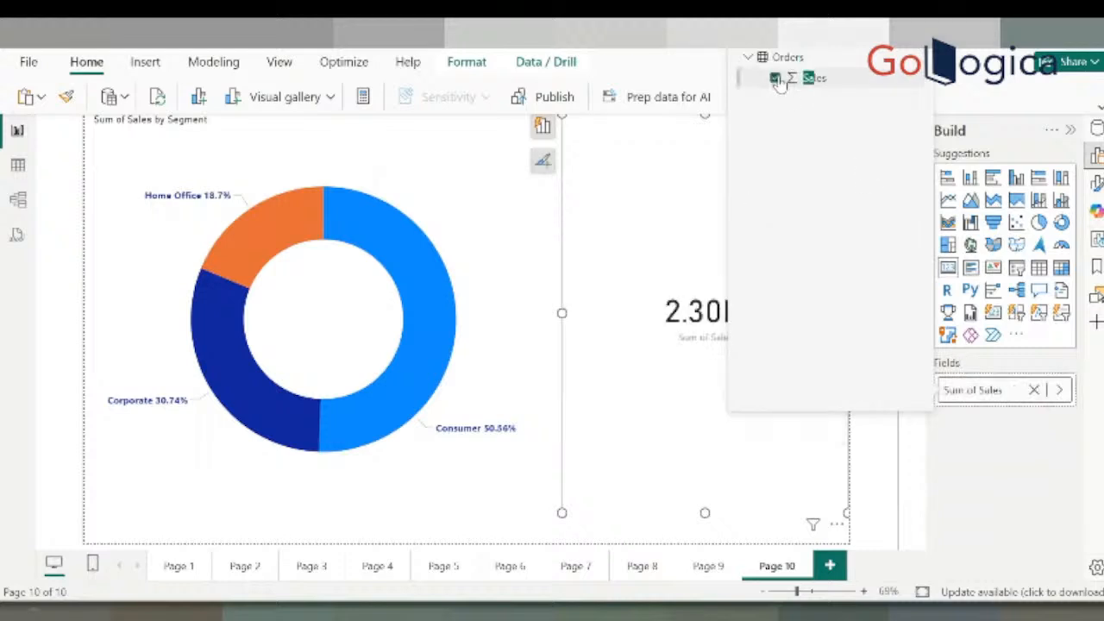
click(658, 241)
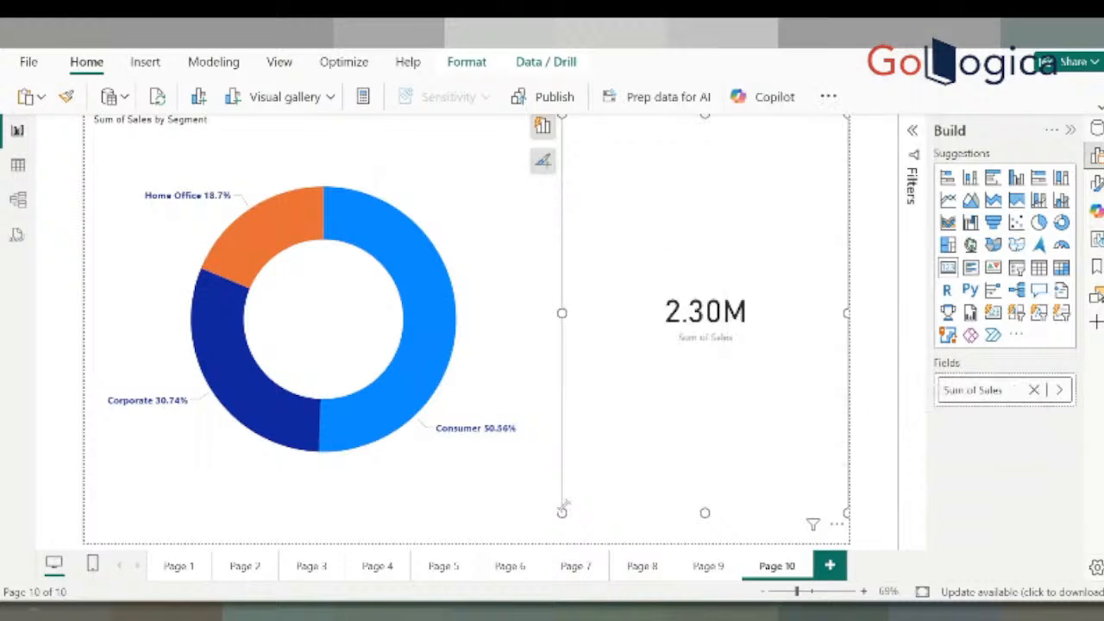
Shrink the sales card and place it in the centre of the donut chart's hole
drag(562, 512, 636, 220)
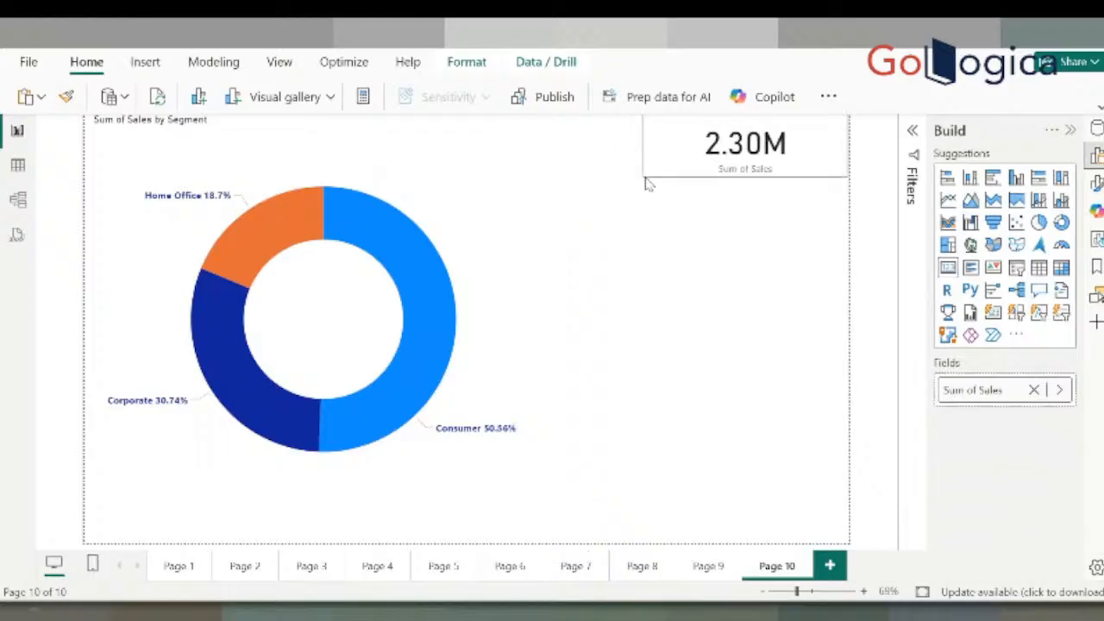
drag(670, 167, 315, 349)
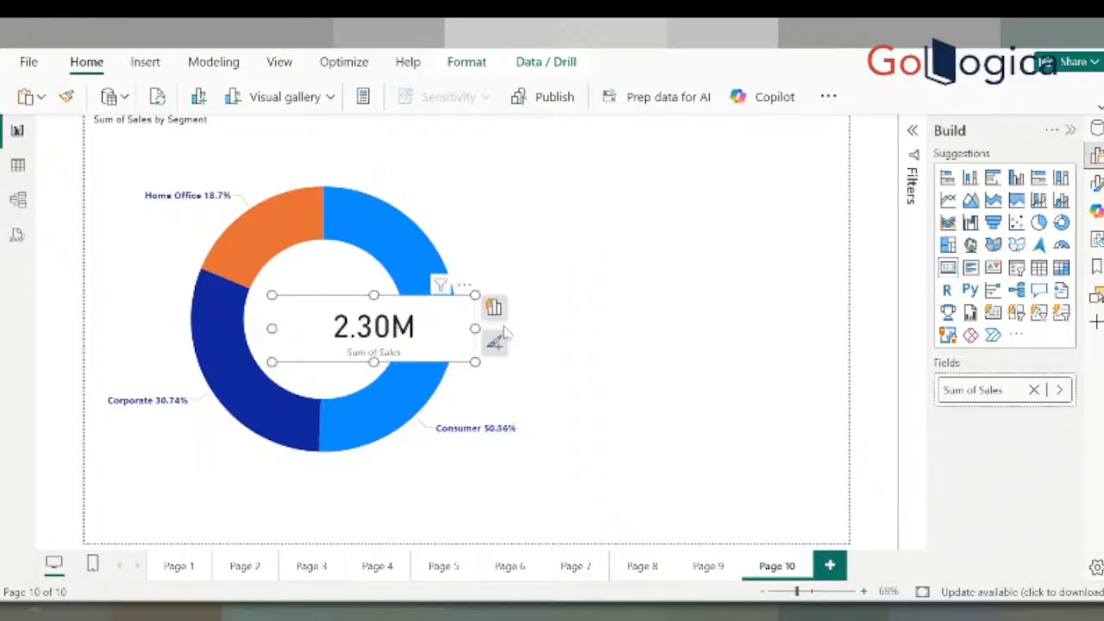
drag(473, 328, 367, 338)
click(766, 344)
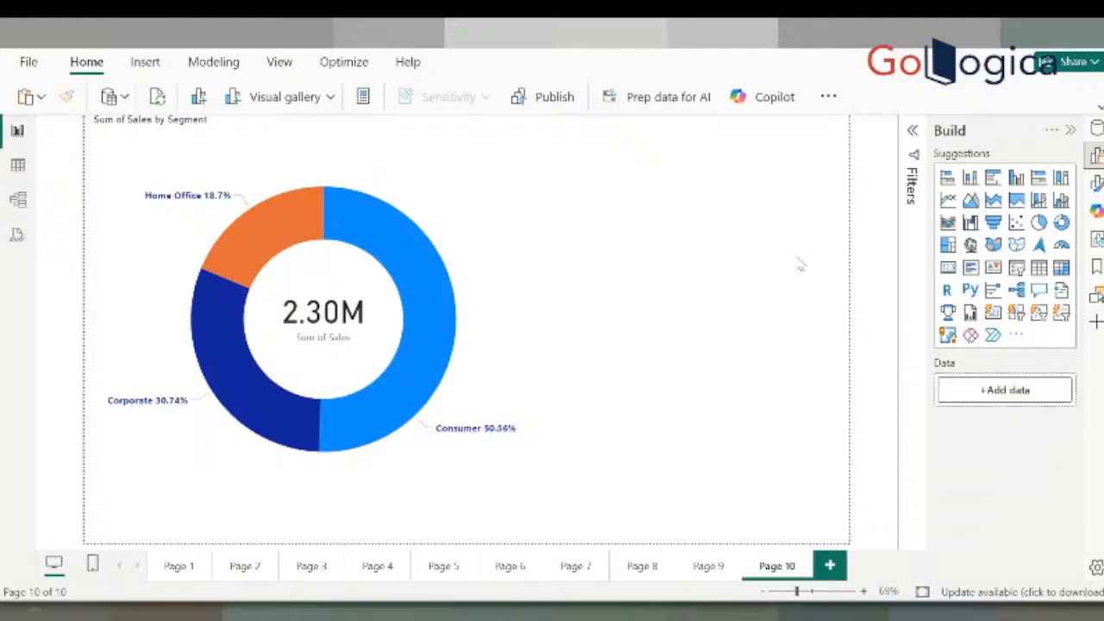
Add a slicer visual beside the donut chart using the Category field from Orders
click(1019, 270)
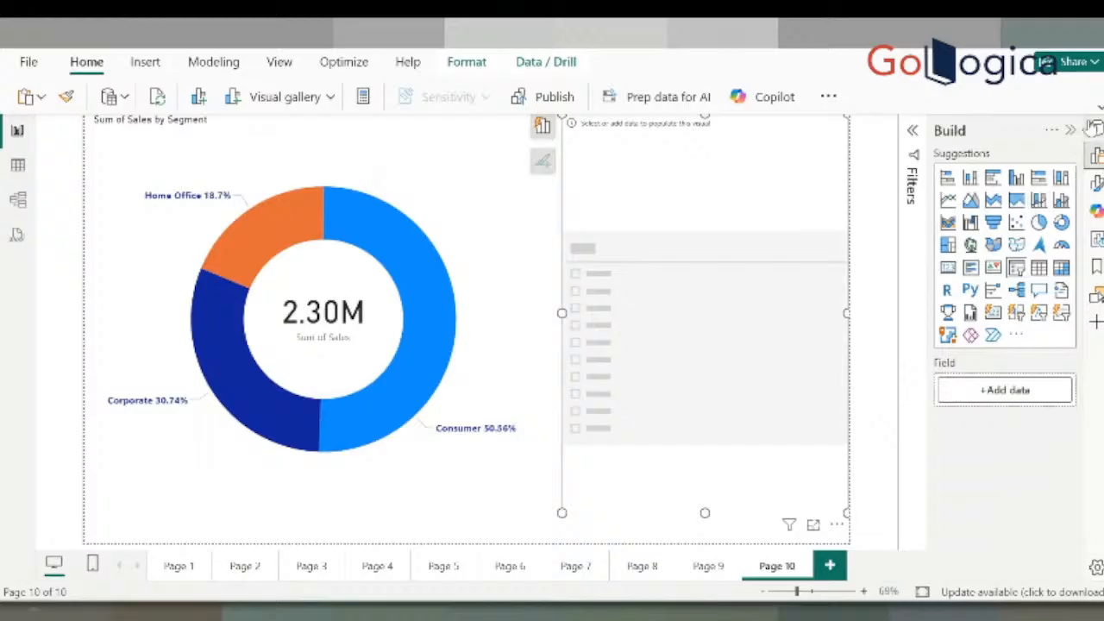
click(541, 124)
click(466, 262)
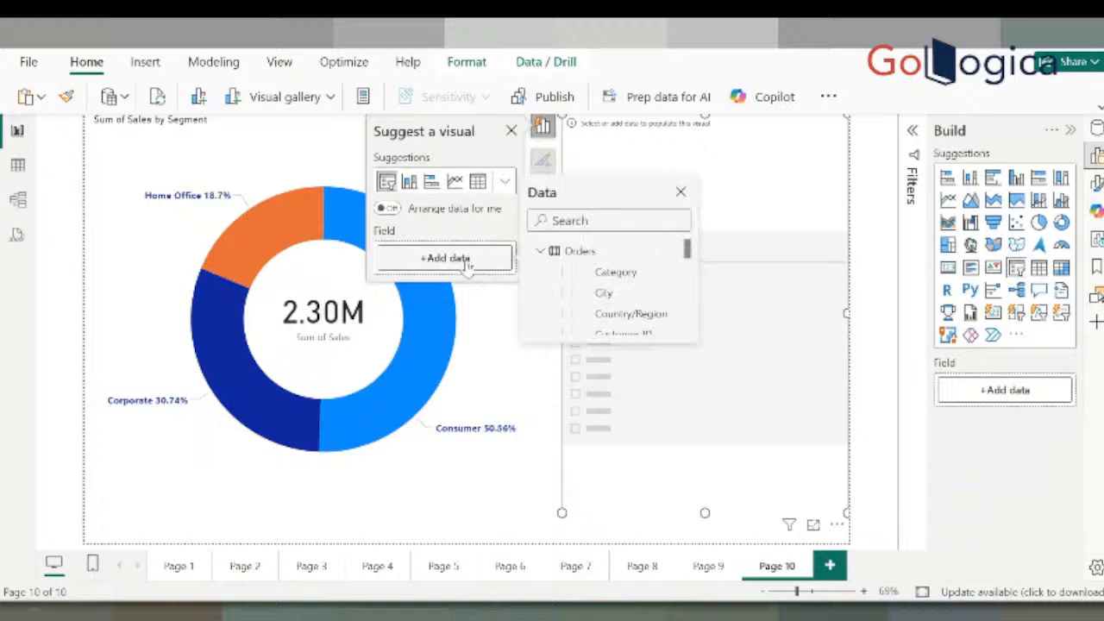
click(570, 272)
Filter the page with the category slicer by Office Supplies, Technology and finally Furniture
click(575, 153)
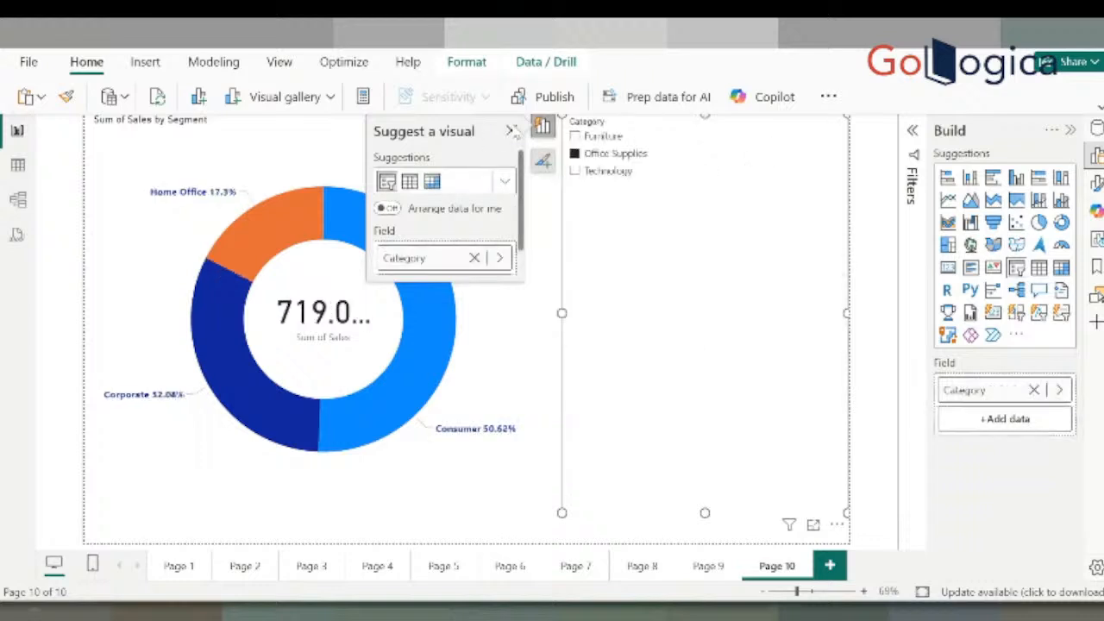
click(511, 130)
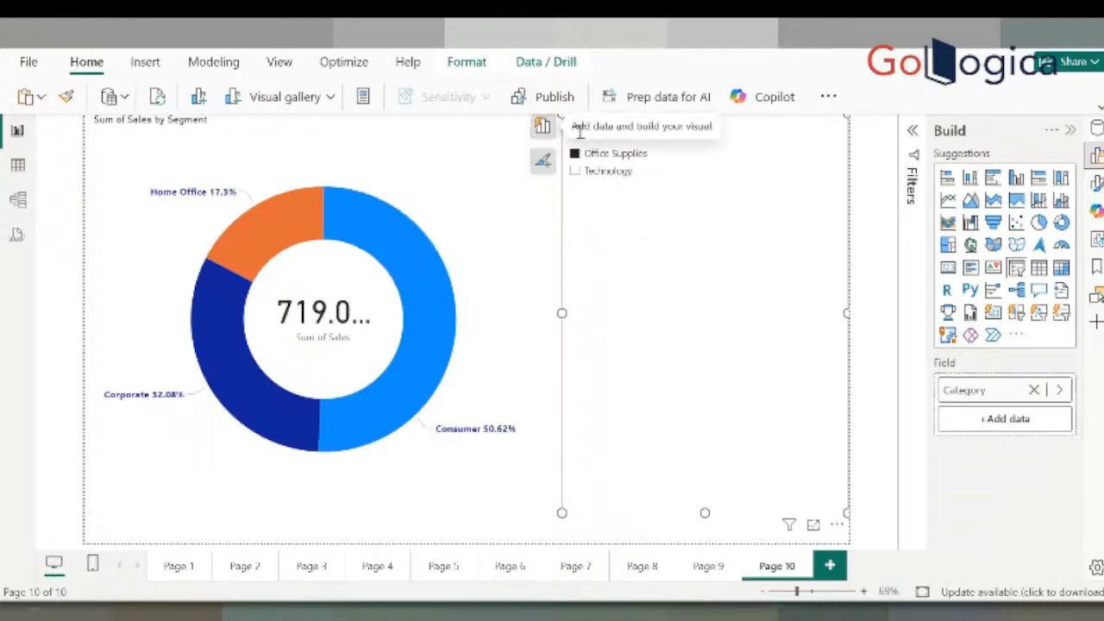
click(607, 172)
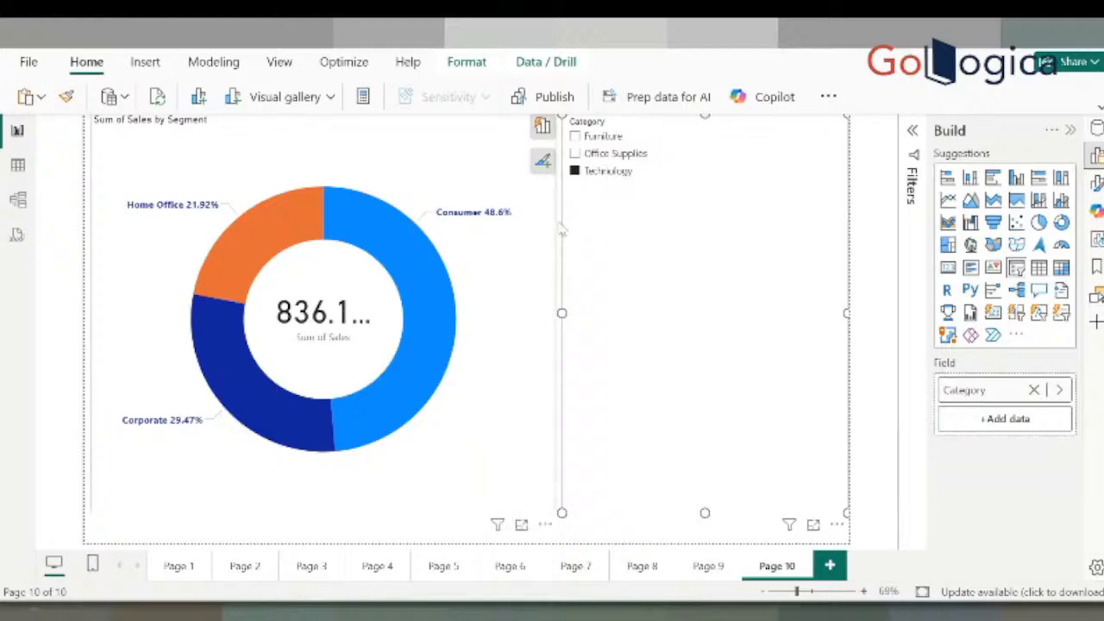
click(576, 138)
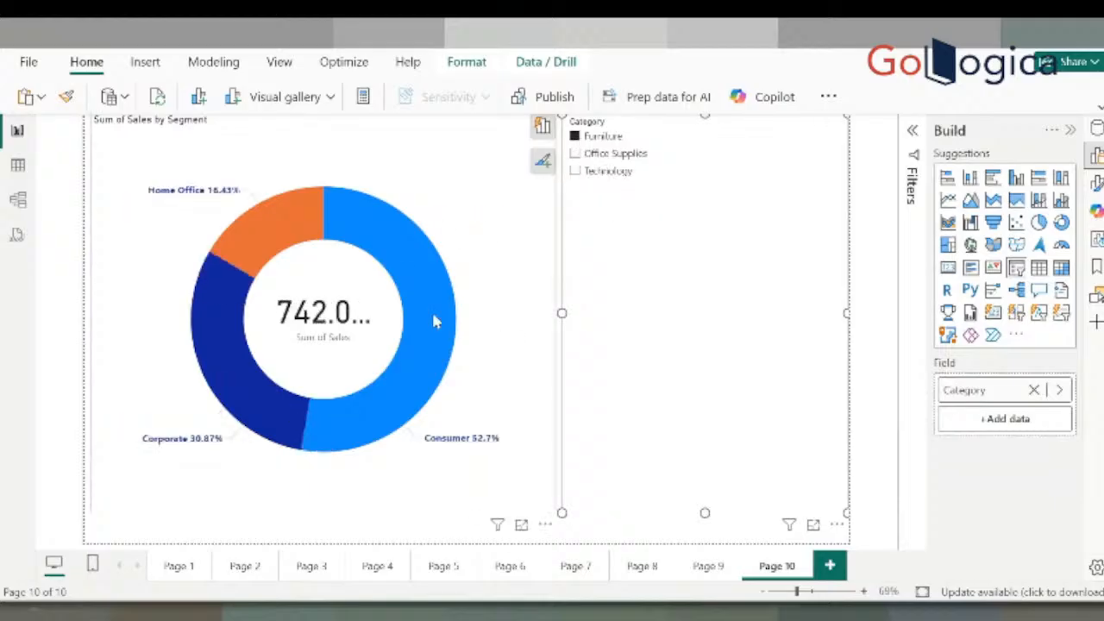
Set the sales card's callout value font size to 35 and fine-tune the card's size and position inside the donut's hole
click(340, 319)
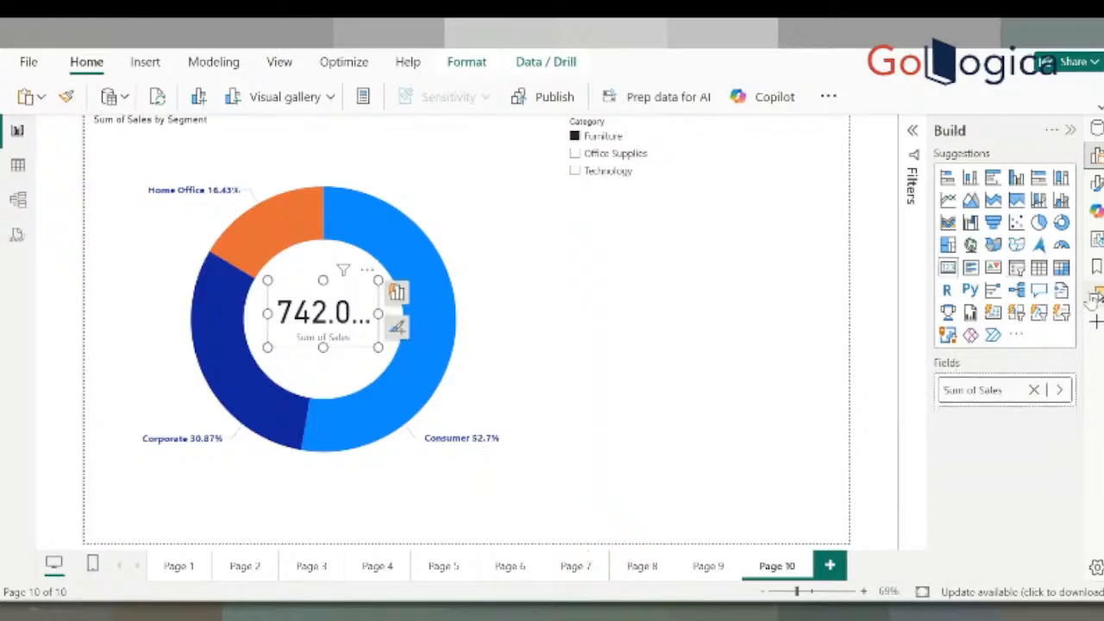
click(1096, 183)
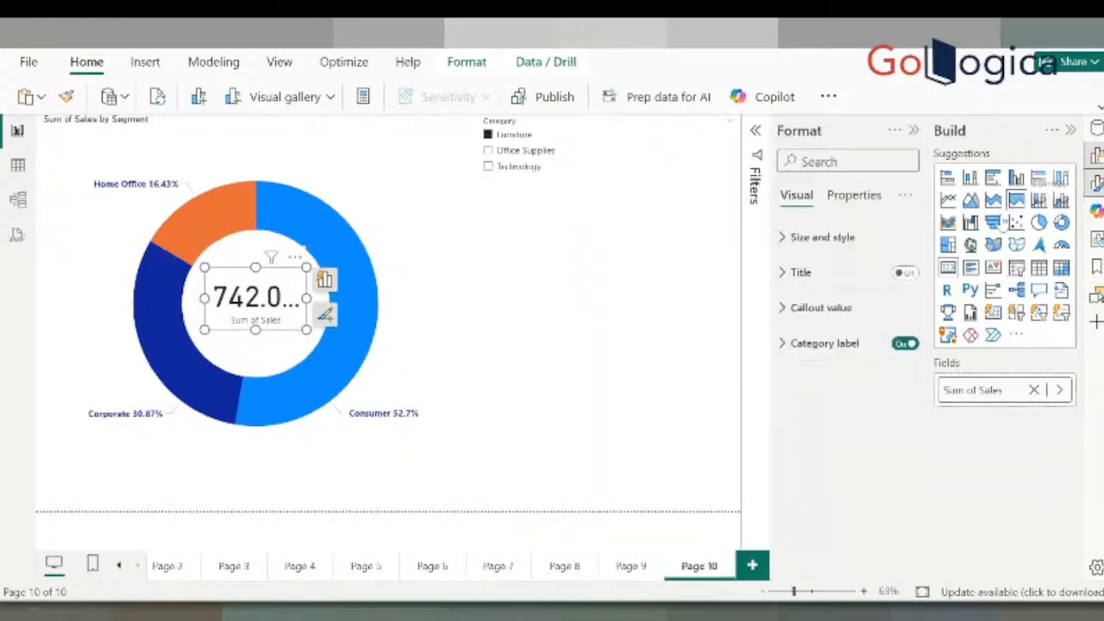
click(815, 343)
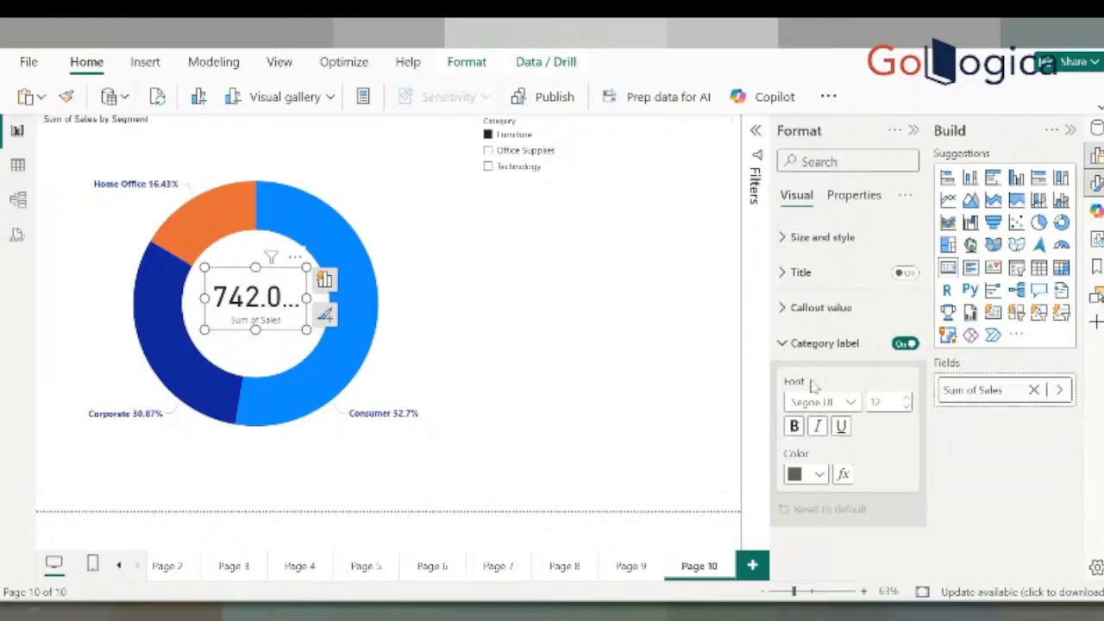
click(876, 401)
click(830, 308)
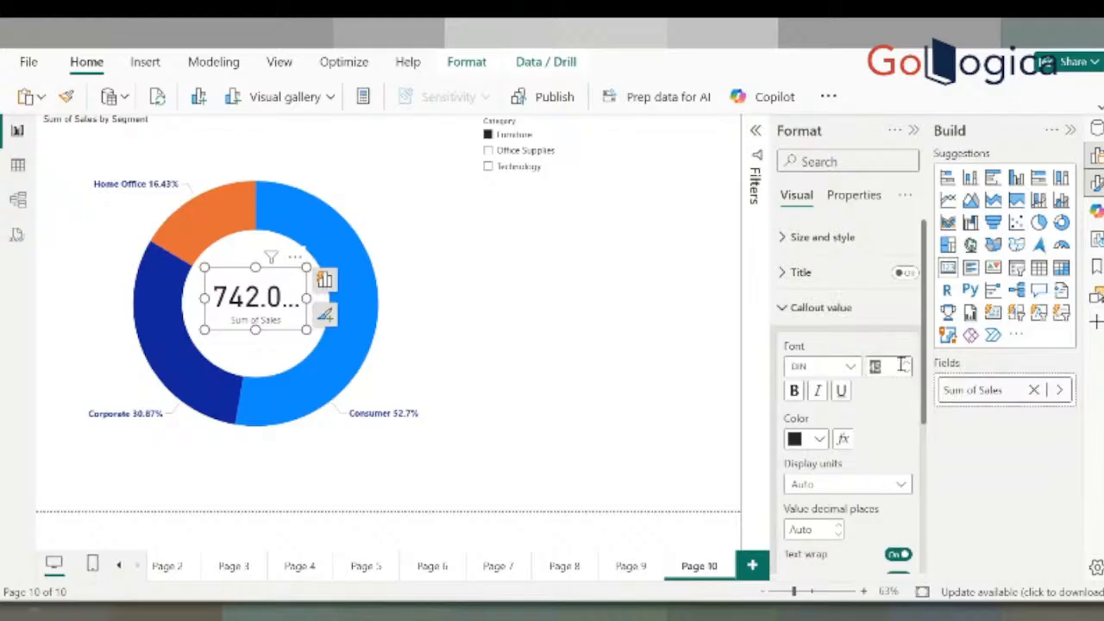
text(35)
key(Return)
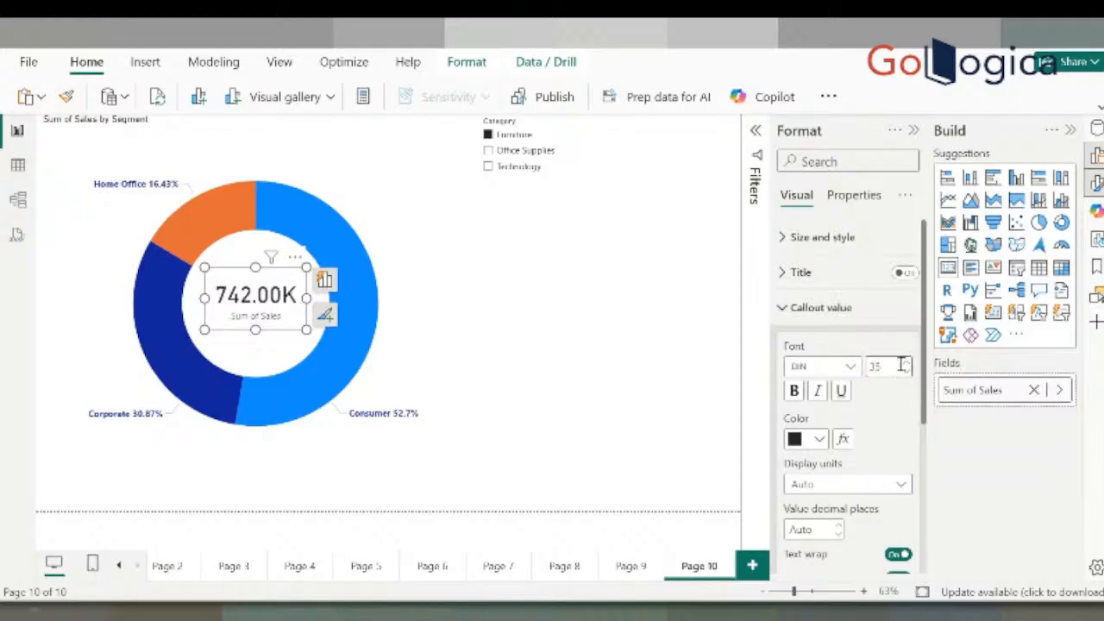
click(901, 366)
mouse_move(307, 332)
mouse_down()
mouse_move(291, 322)
mouse_move(306, 325)
mouse_up()
mouse_move(281, 276)
mouse_down()
mouse_move(276, 294)
mouse_move(275, 280)
mouse_move(287, 284)
mouse_up()
Check the resized card value by switching the category slicer to Technology, Office Supplies and back to Furniture
click(648, 241)
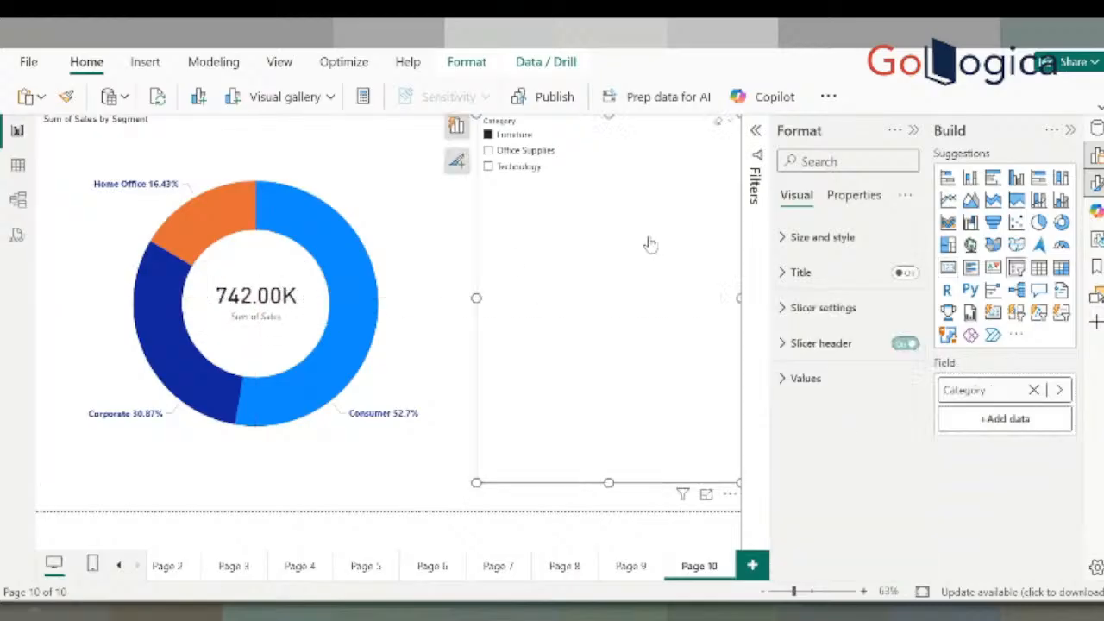
click(532, 166)
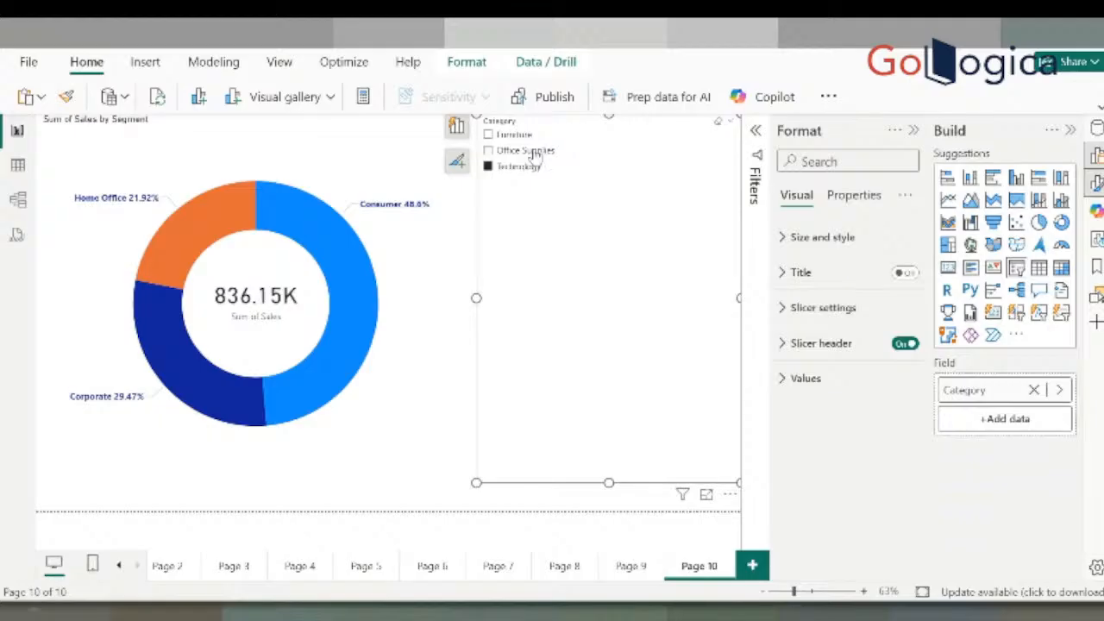
click(527, 152)
click(503, 136)
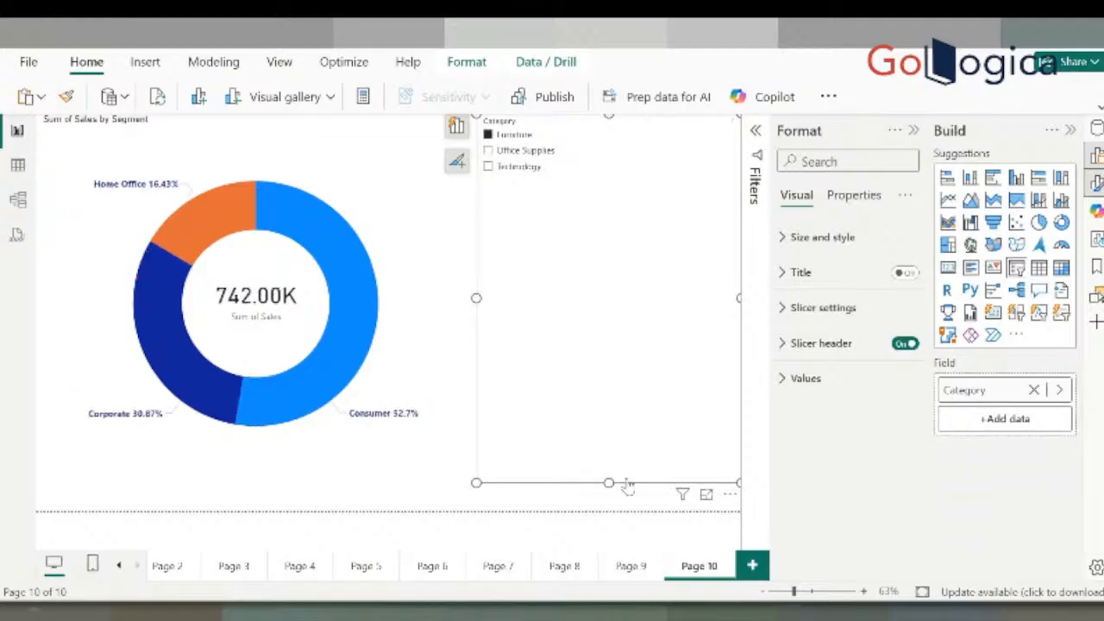
Shorten the category slicer and add a clustered column chart below it with Region on the X-axis
drag(608, 481, 588, 237)
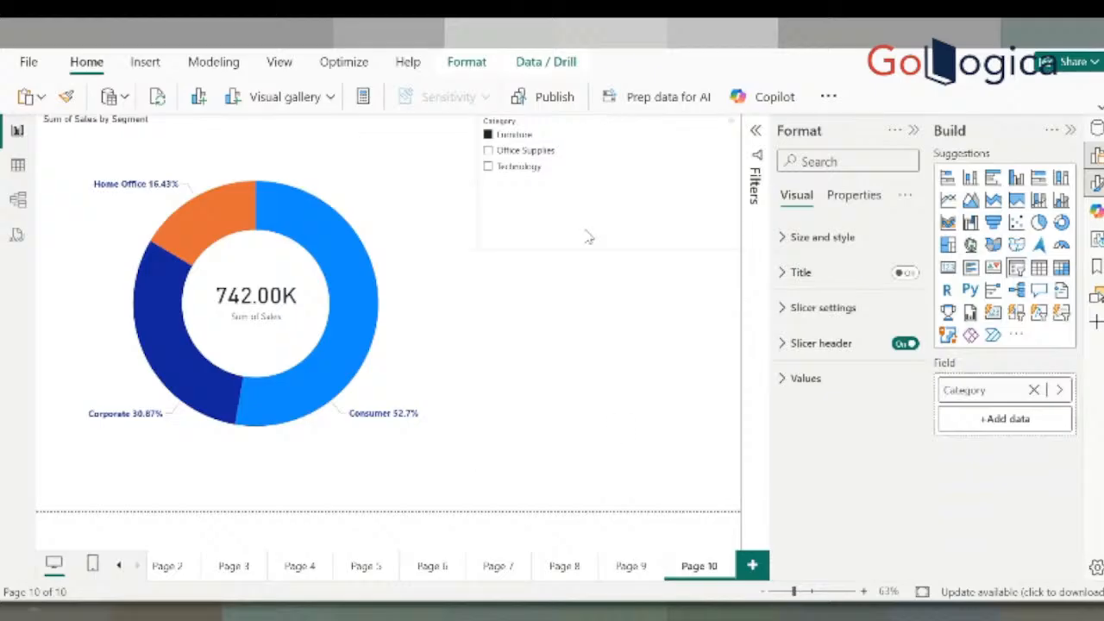
click(638, 337)
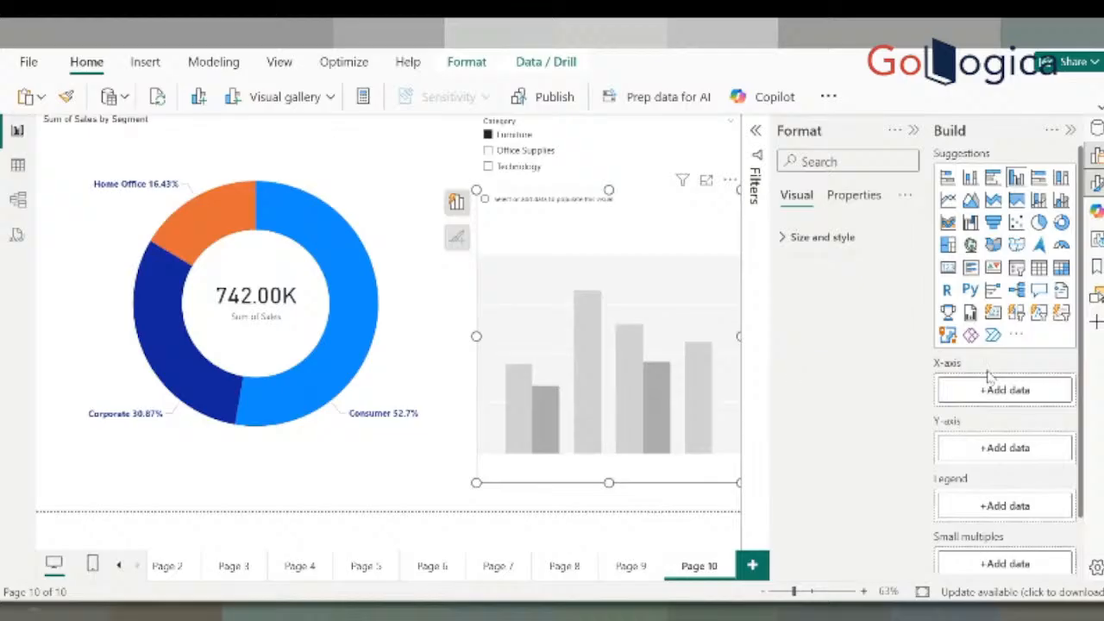
click(992, 390)
text(re)
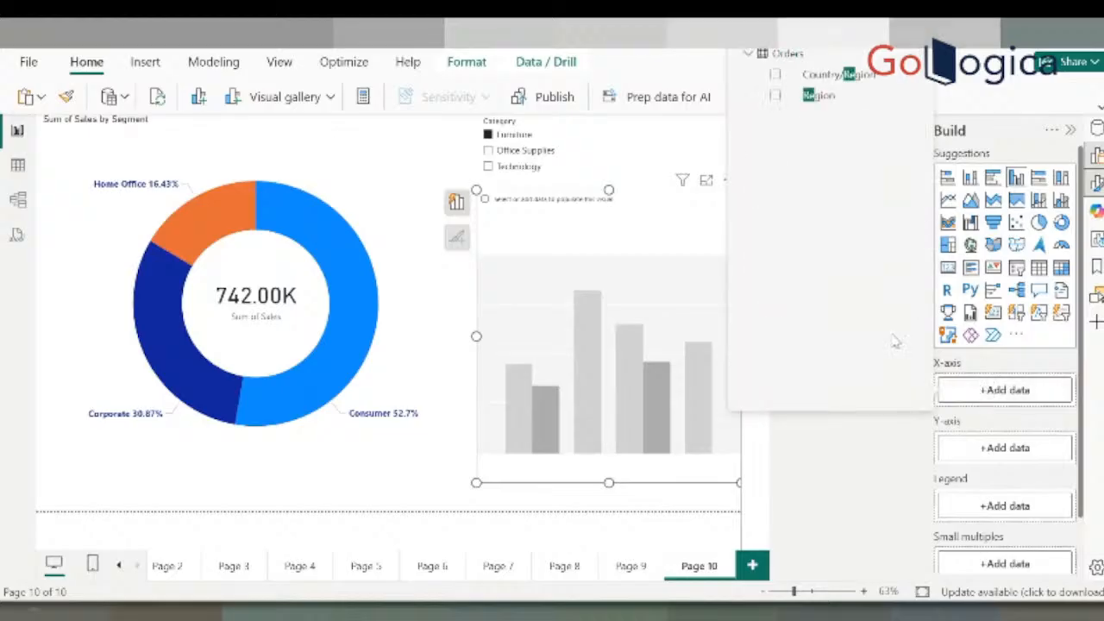
click(774, 95)
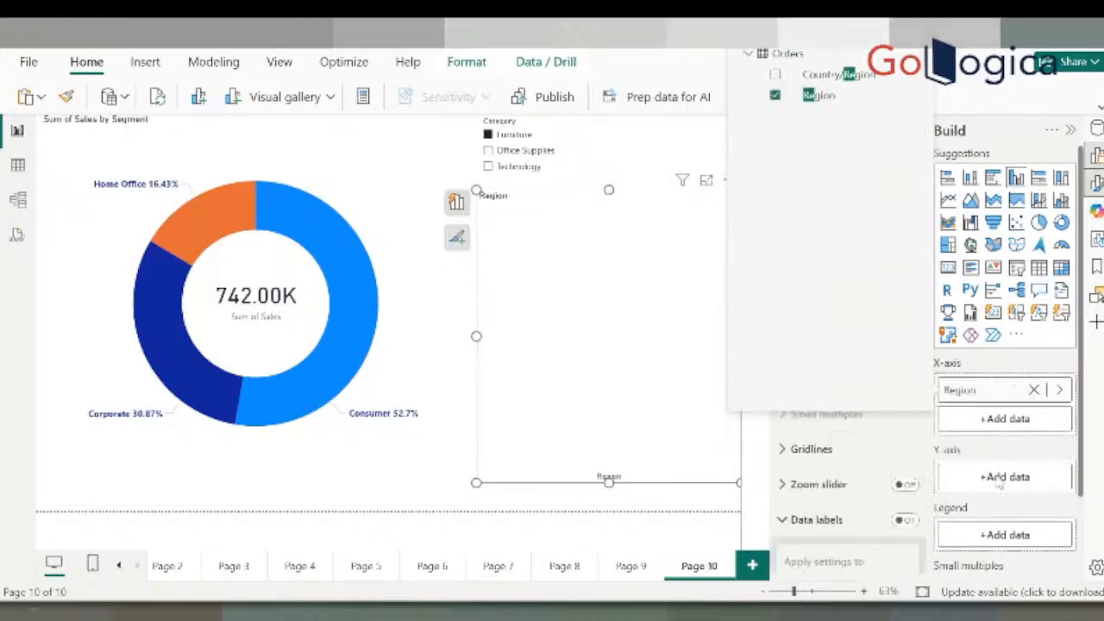
Put the sum of Sales on the Y-axis of the region column chart
click(999, 483)
text(sa)
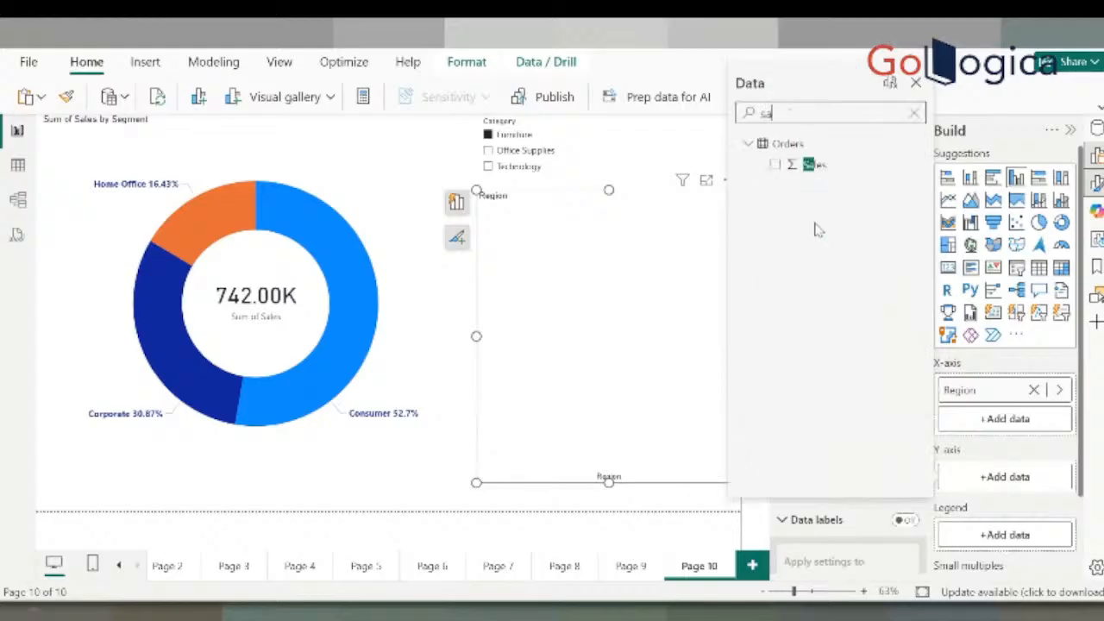
click(776, 166)
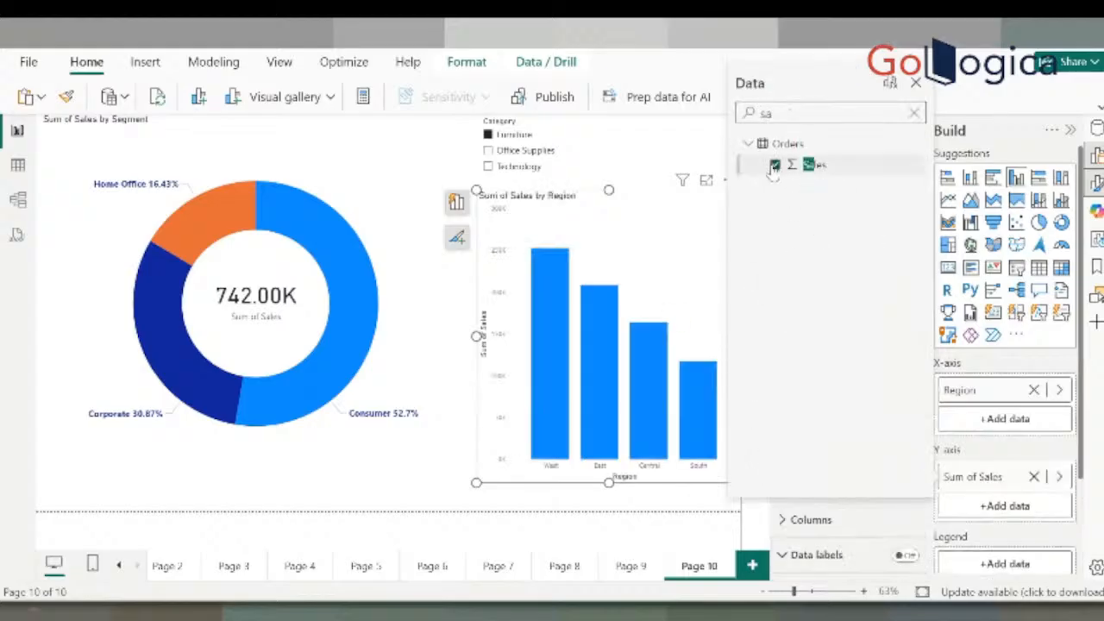
click(668, 260)
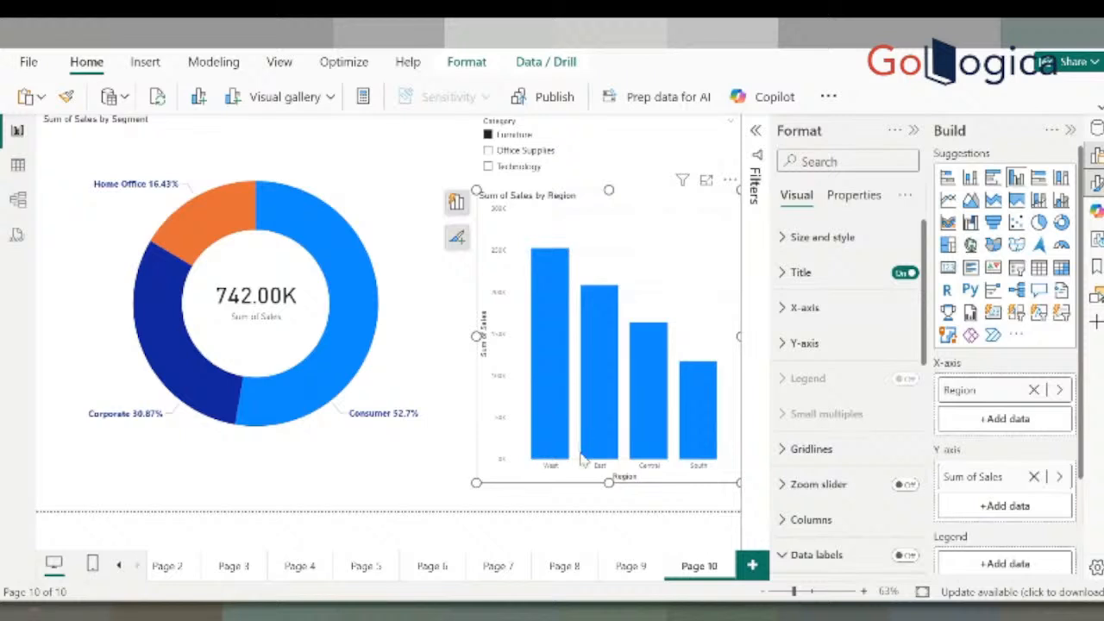
Cross-highlight the donut chart by the West, East, Central and South columns in turn and clear the highlighting
click(548, 431)
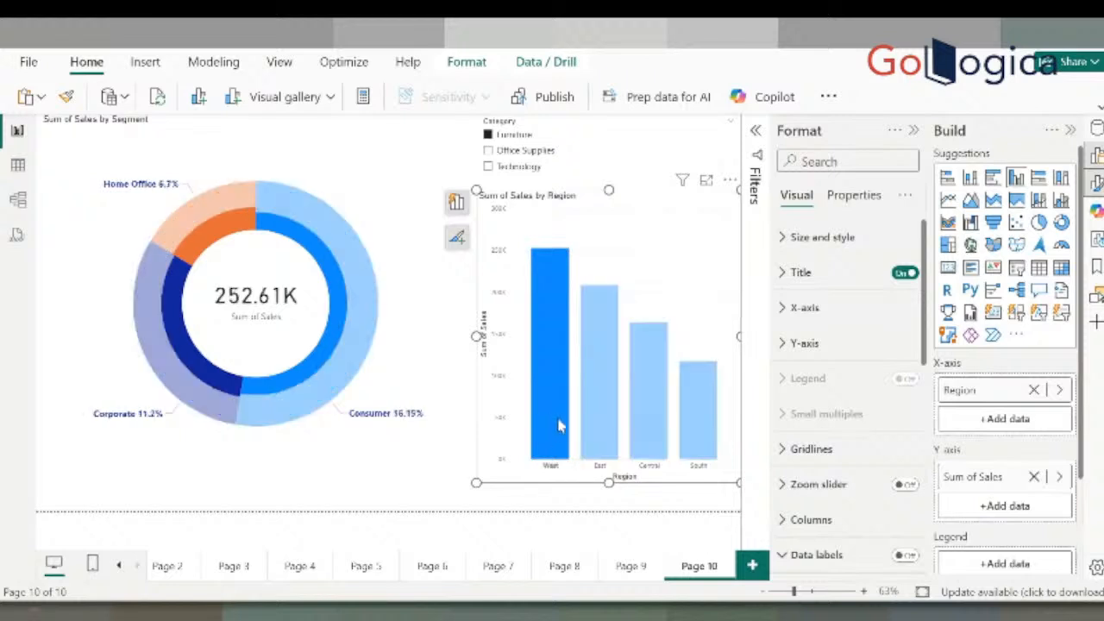
click(602, 373)
click(646, 386)
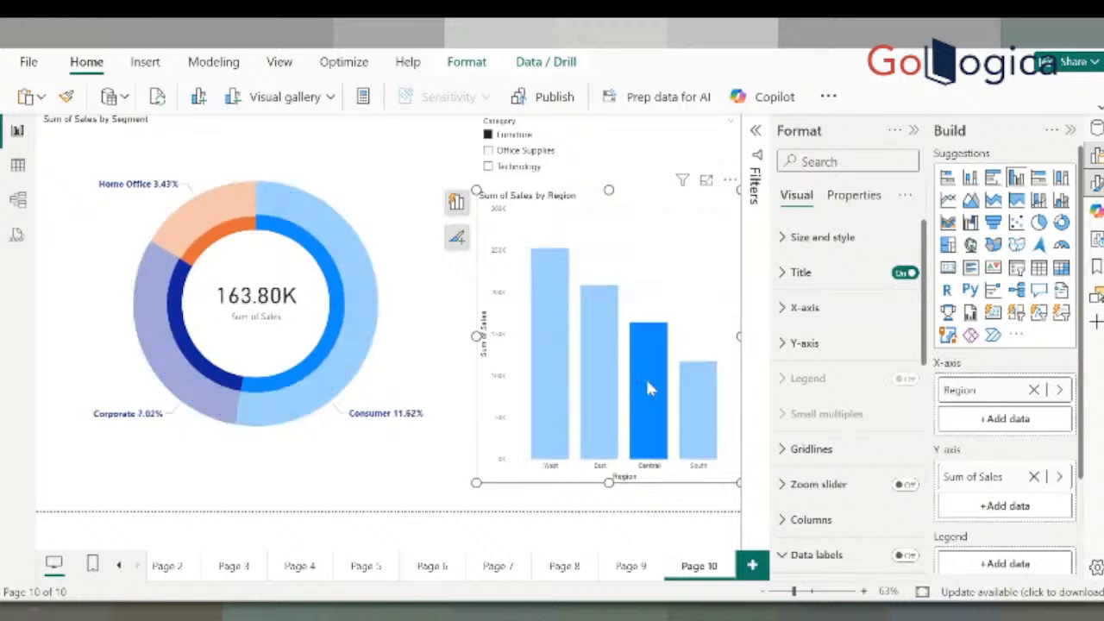
click(705, 423)
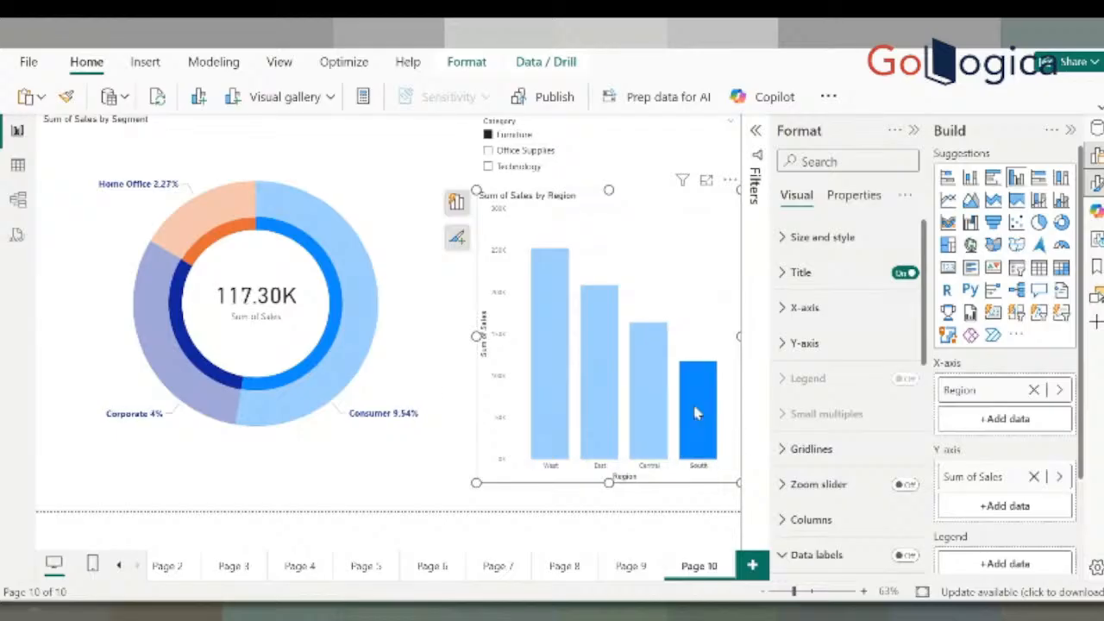
click(682, 412)
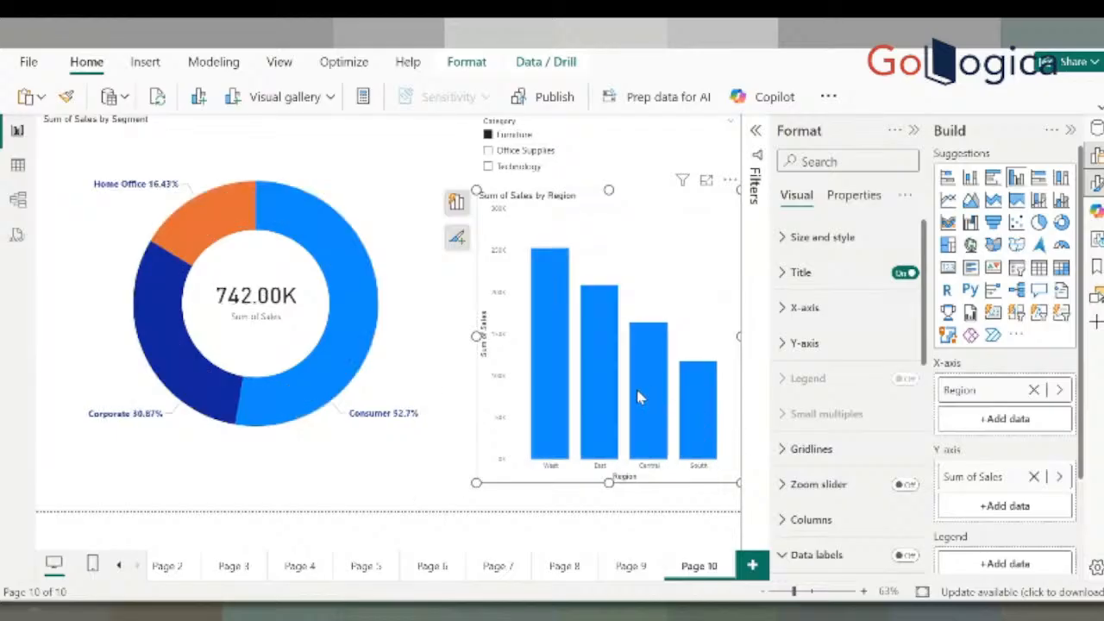
Cross-highlight by Central, East and West, go back through East and Central to South, and clear the selection
click(636, 386)
click(602, 390)
click(554, 393)
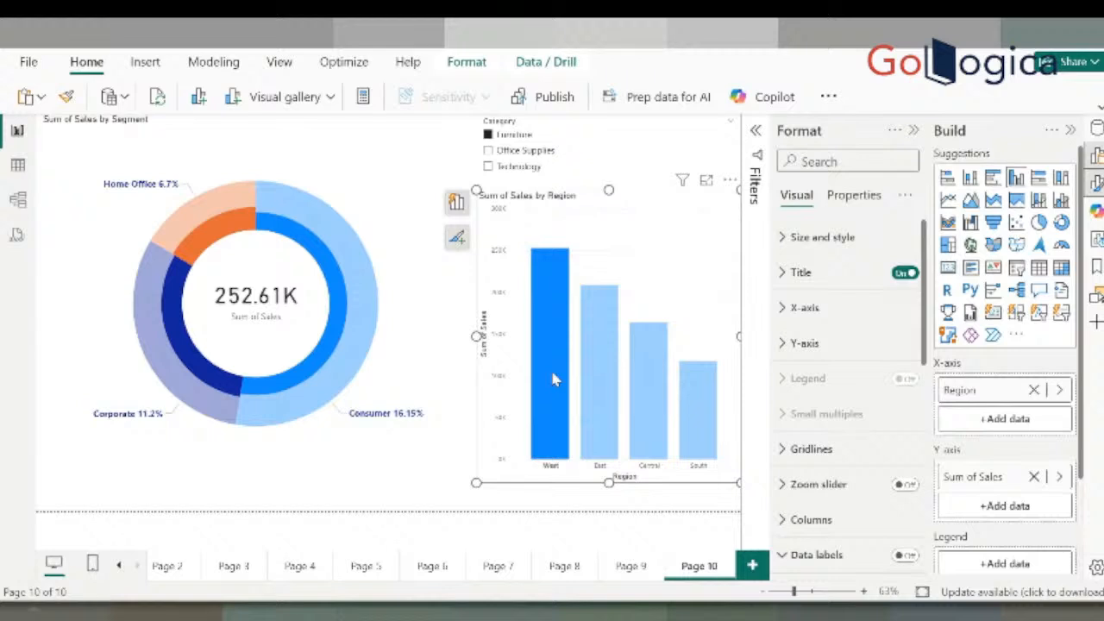
click(615, 394)
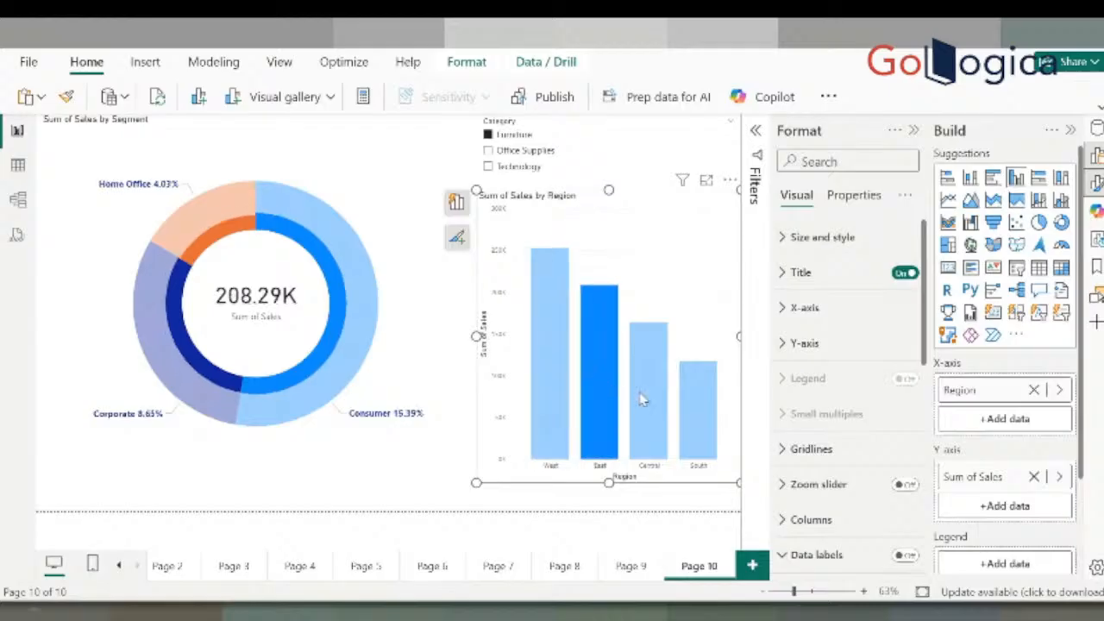
click(645, 397)
click(703, 405)
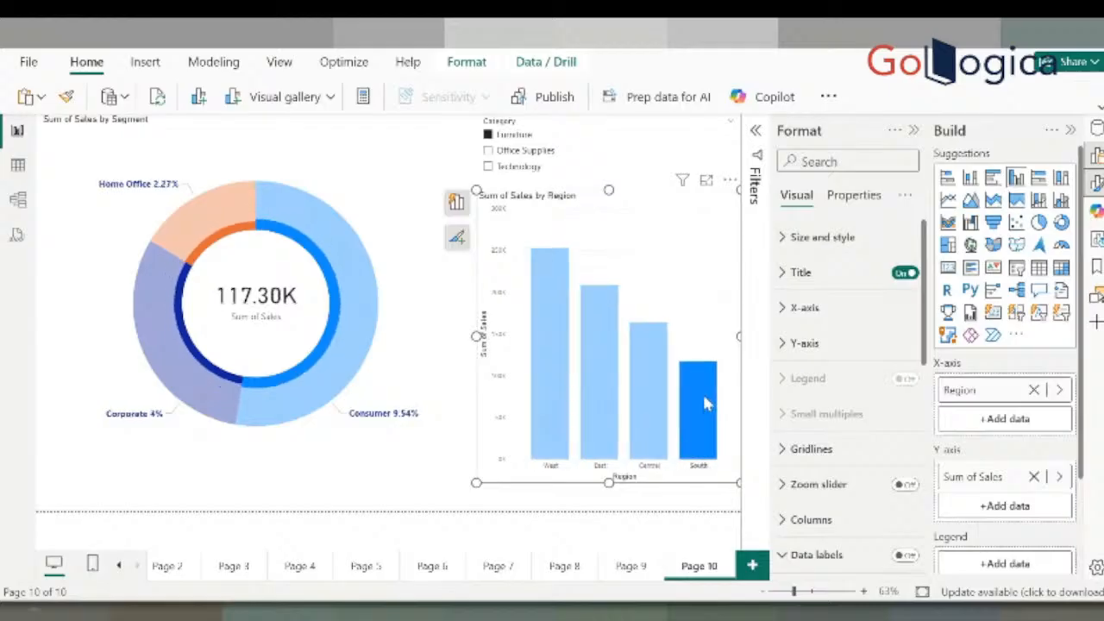
click(690, 391)
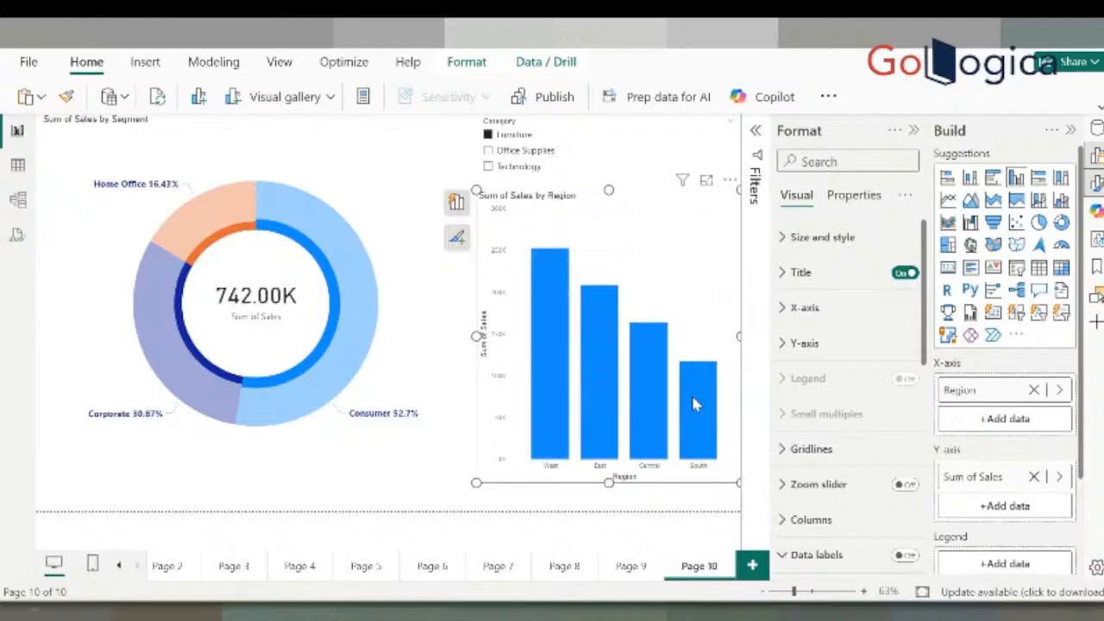
Select the West and East columns together to examine the combined segment shares, reduce the selection to West, and clear it
click(549, 405)
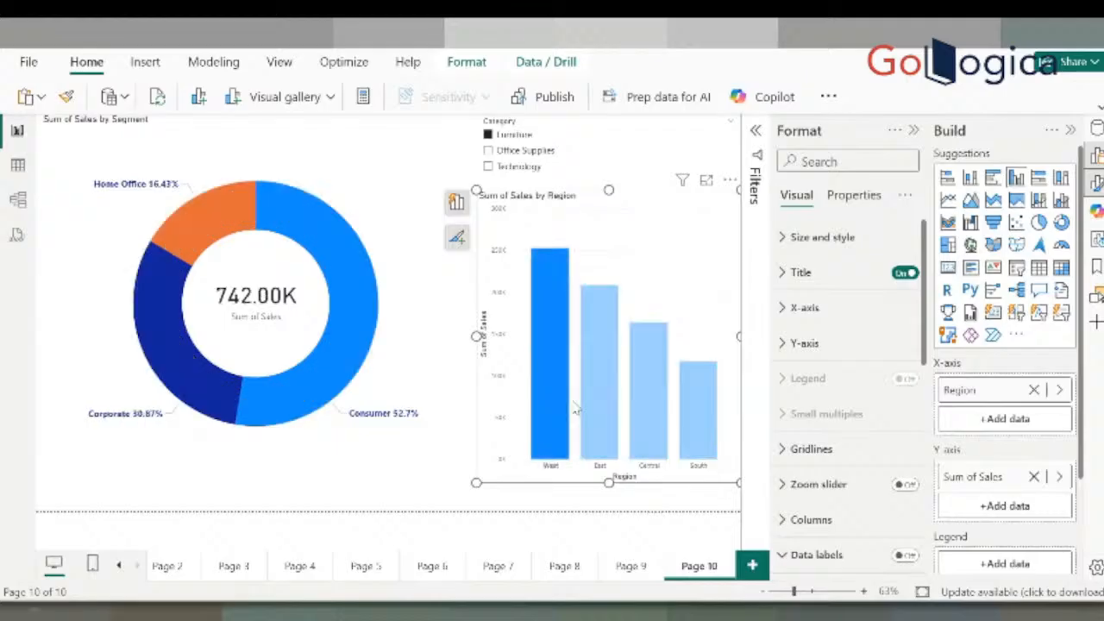
ctrl+click(589, 393)
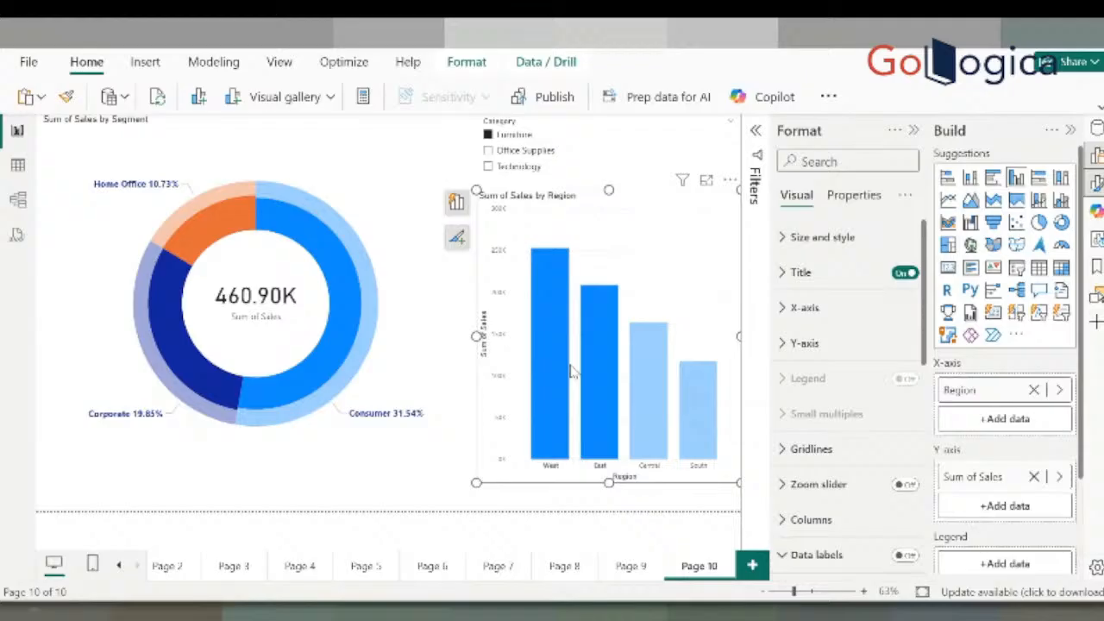
click(388, 177)
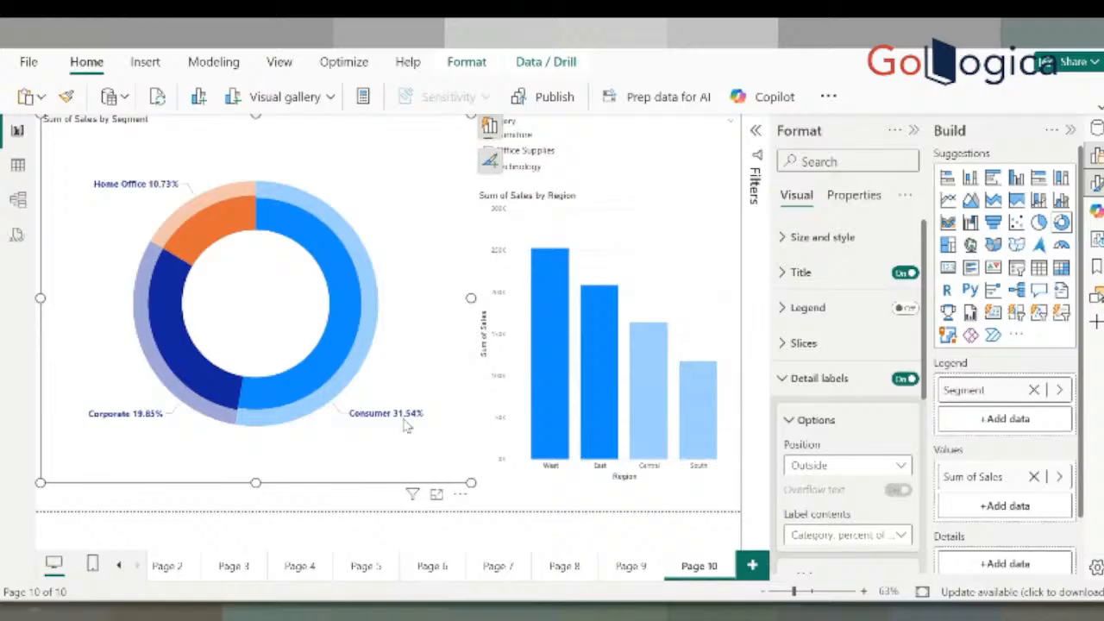
click(556, 345)
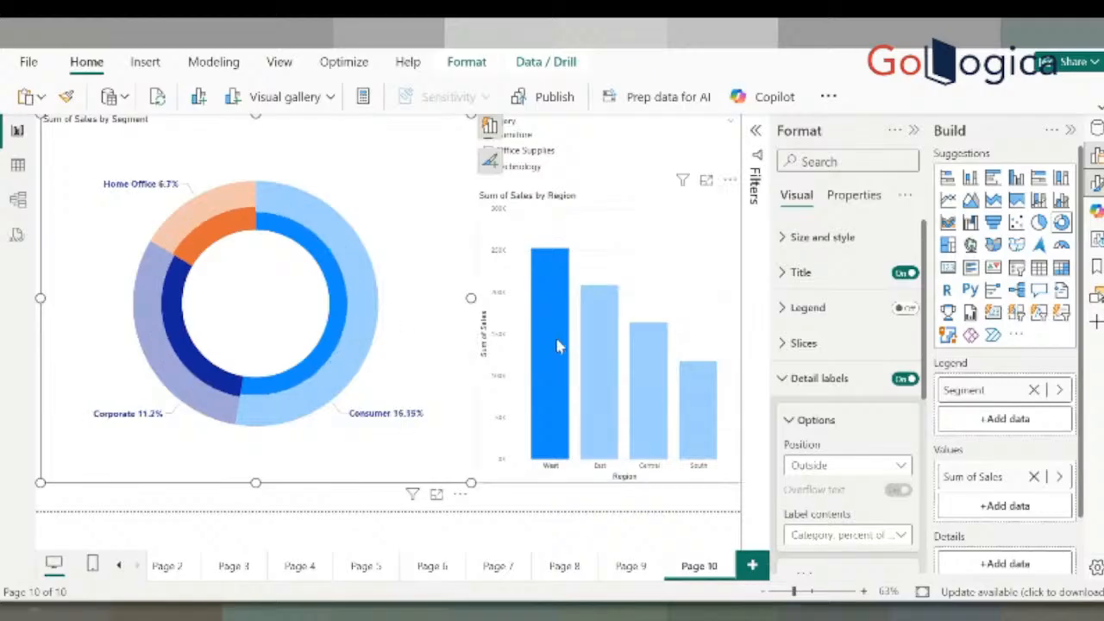
click(557, 345)
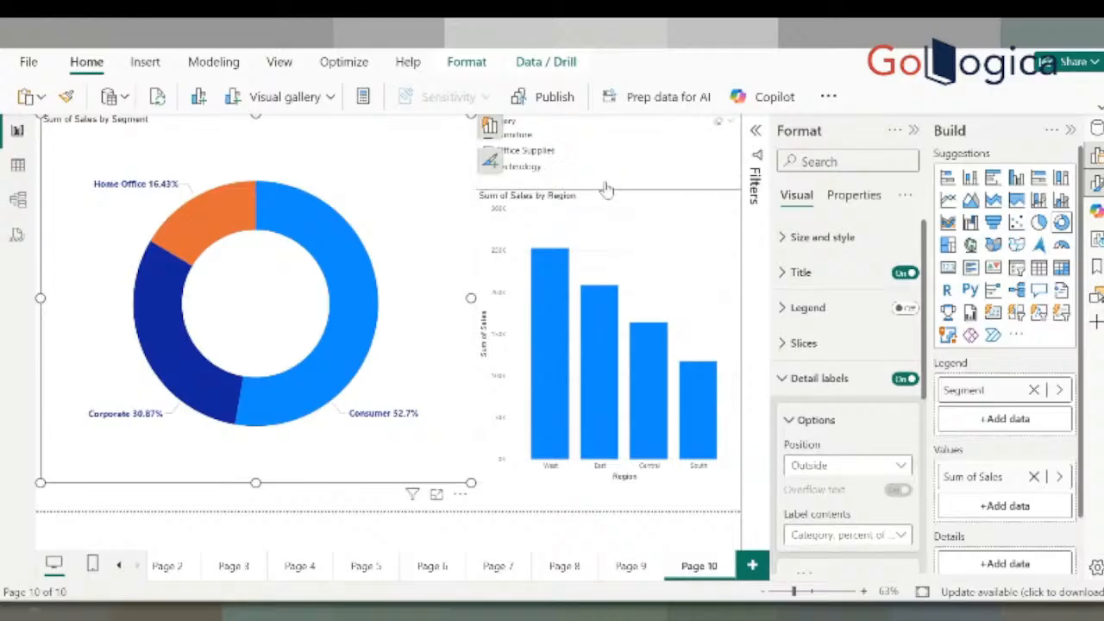
click(634, 240)
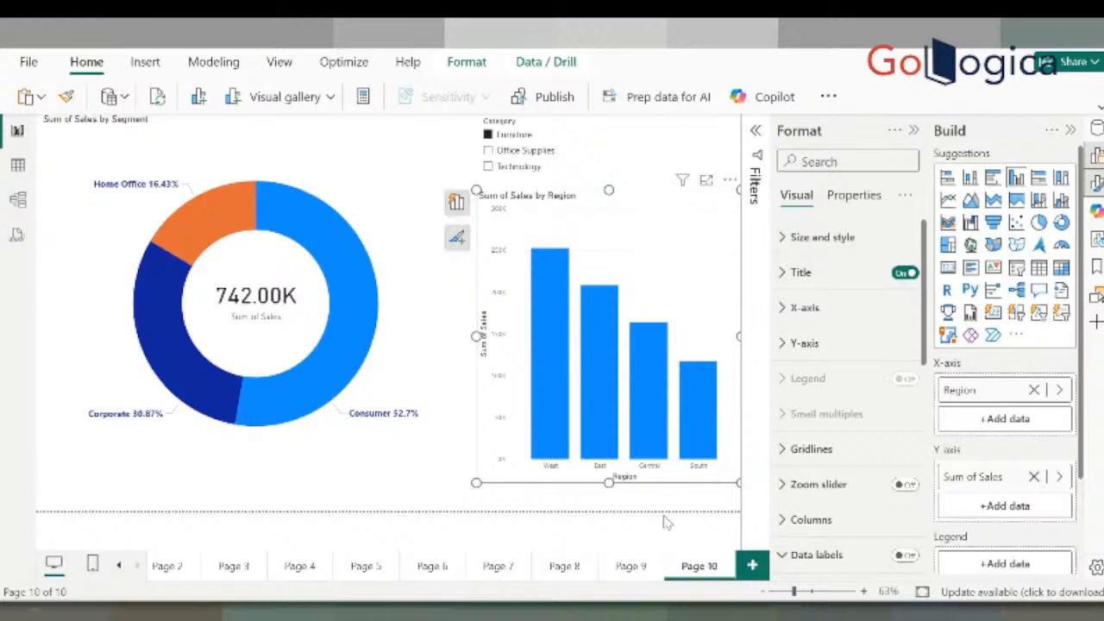
Add a new report page and insert a line chart enlarged to fill most of the canvas
click(752, 566)
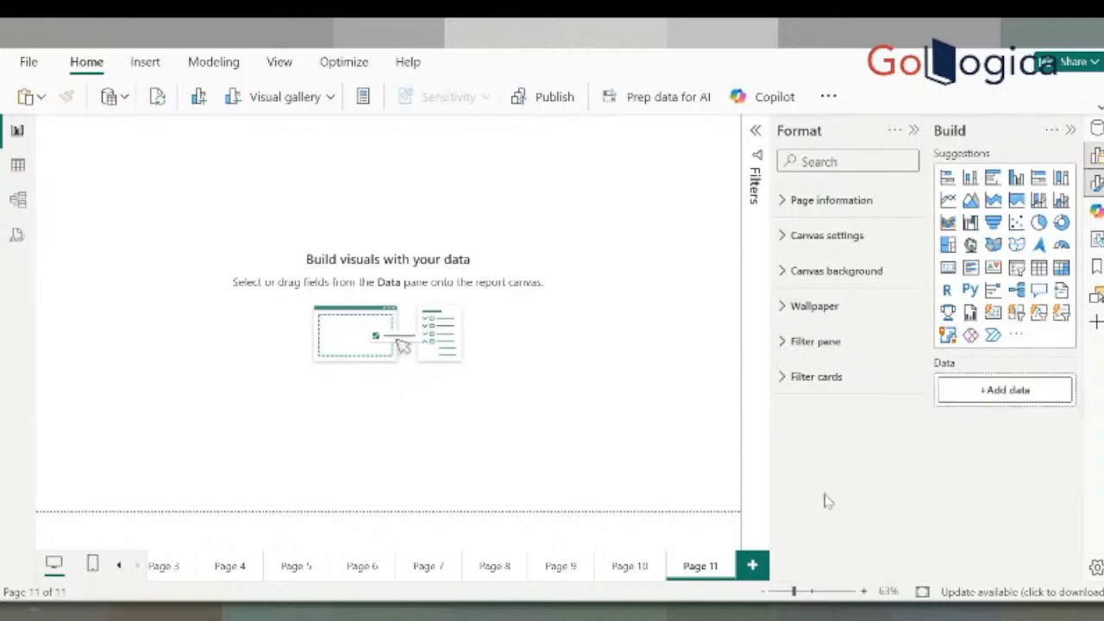
click(948, 200)
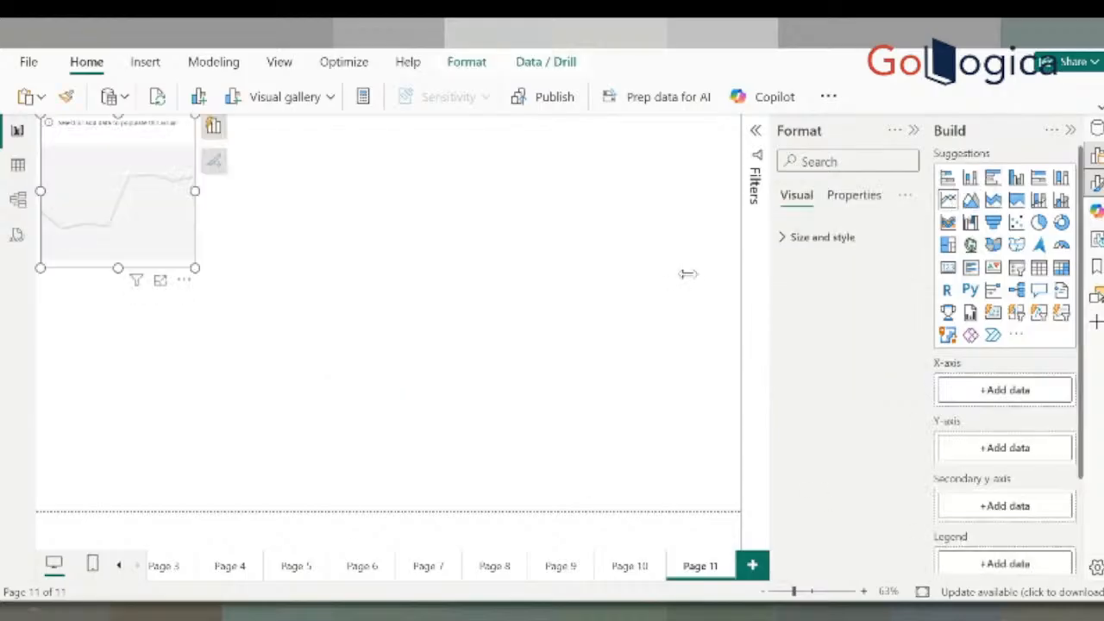
drag(194, 267, 624, 489)
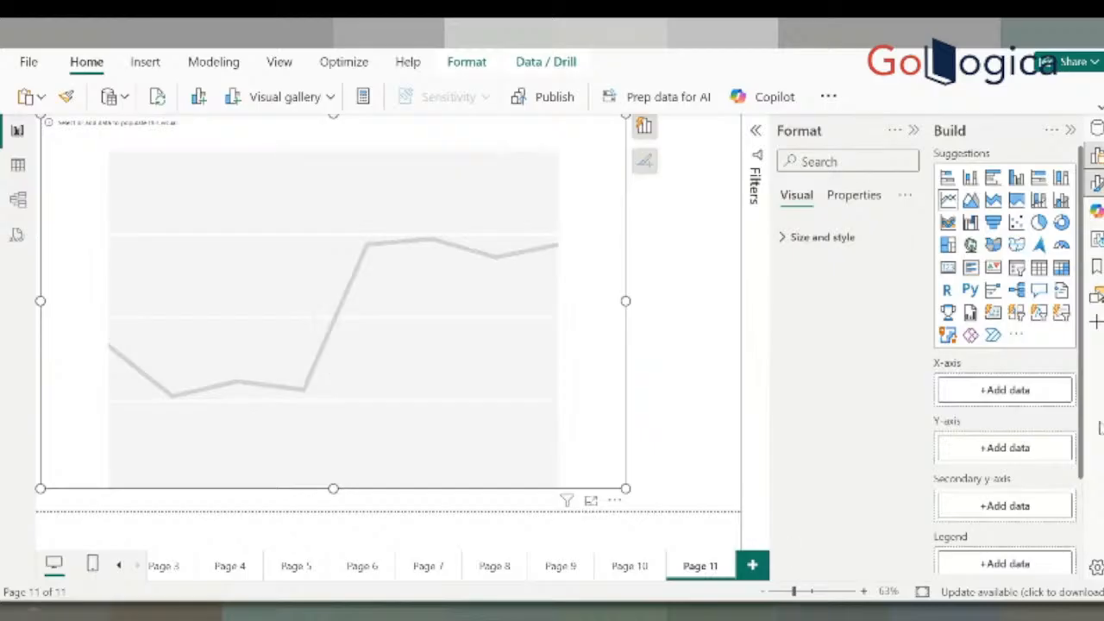
Put the Order Date hierarchy on the line chart's X-axis and the sum of Sales on its Y-axis
click(958, 392)
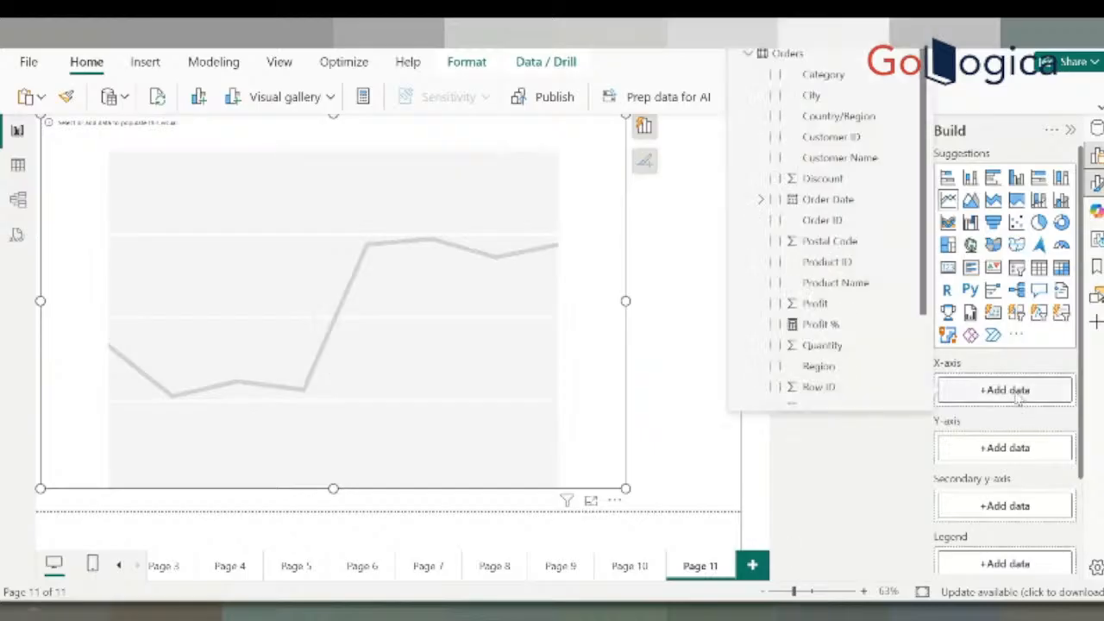
click(776, 199)
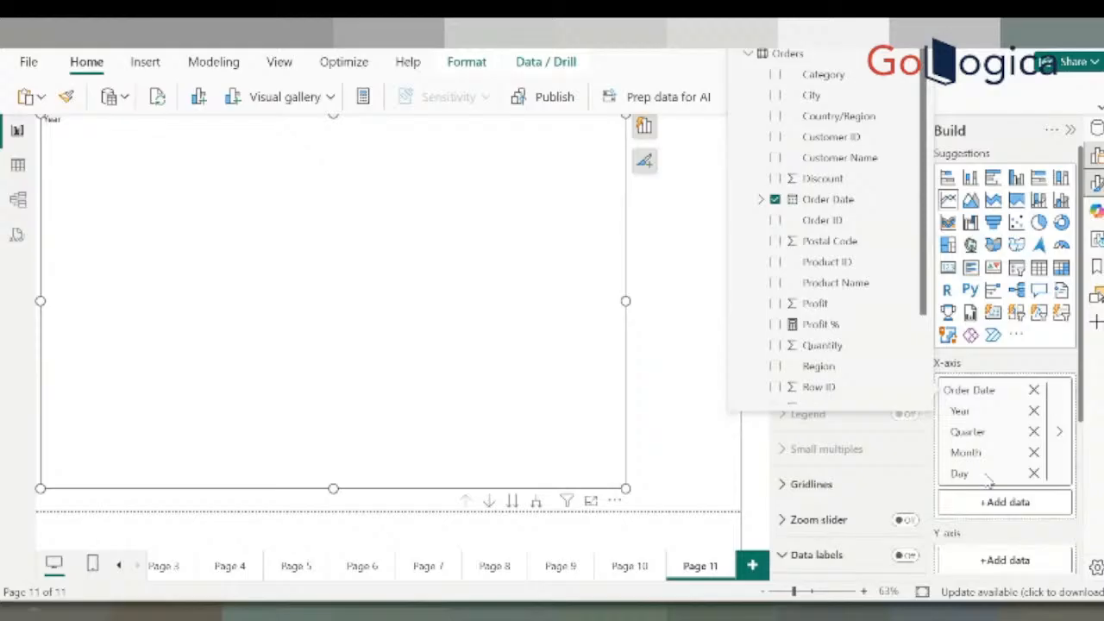
click(987, 565)
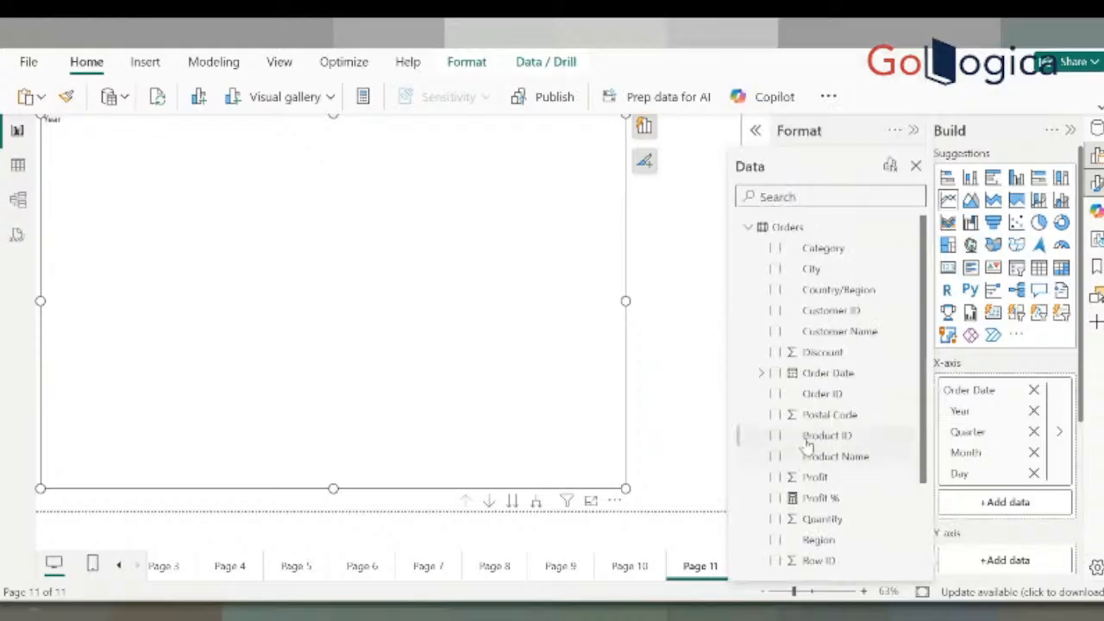
scroll(806, 444, down, 3)
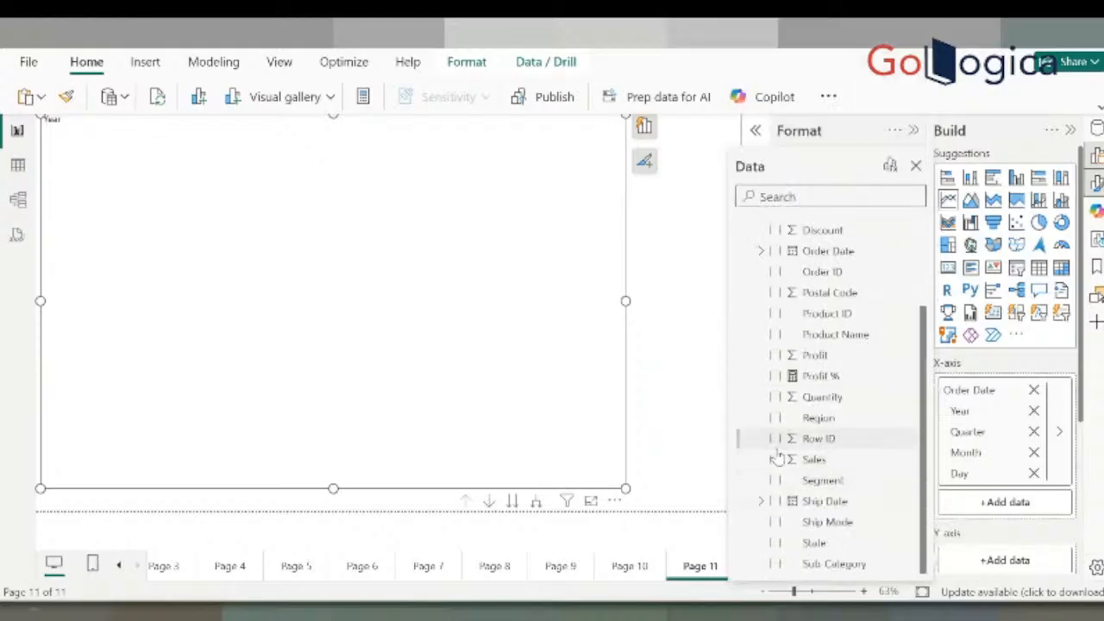
click(774, 459)
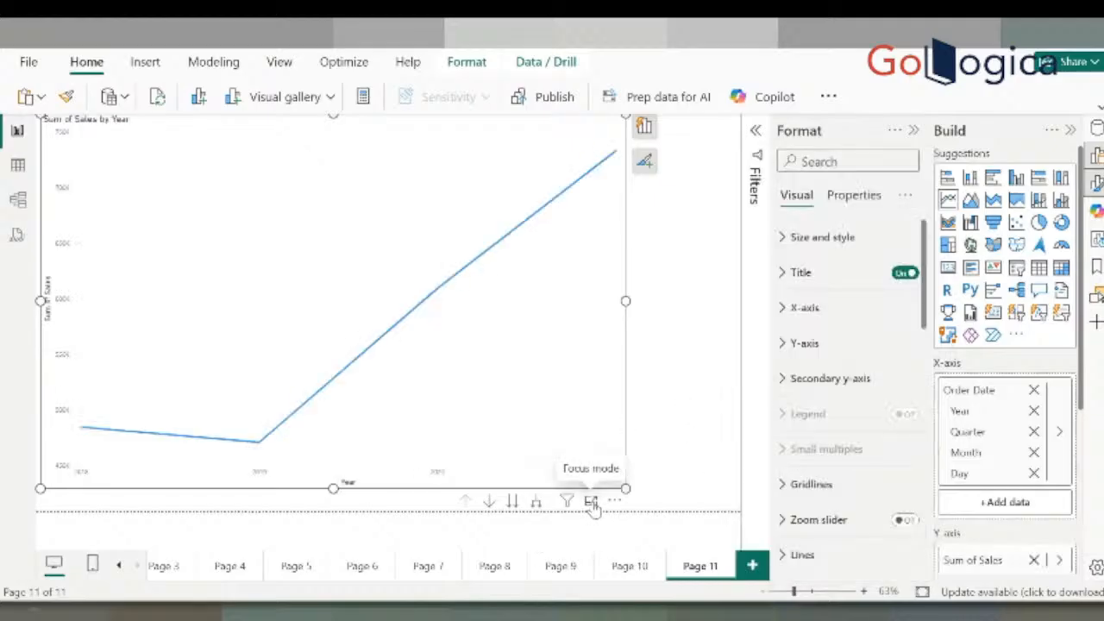
View the line chart in focus mode, expand it to year and quarter, and drill back up to the year level
click(590, 502)
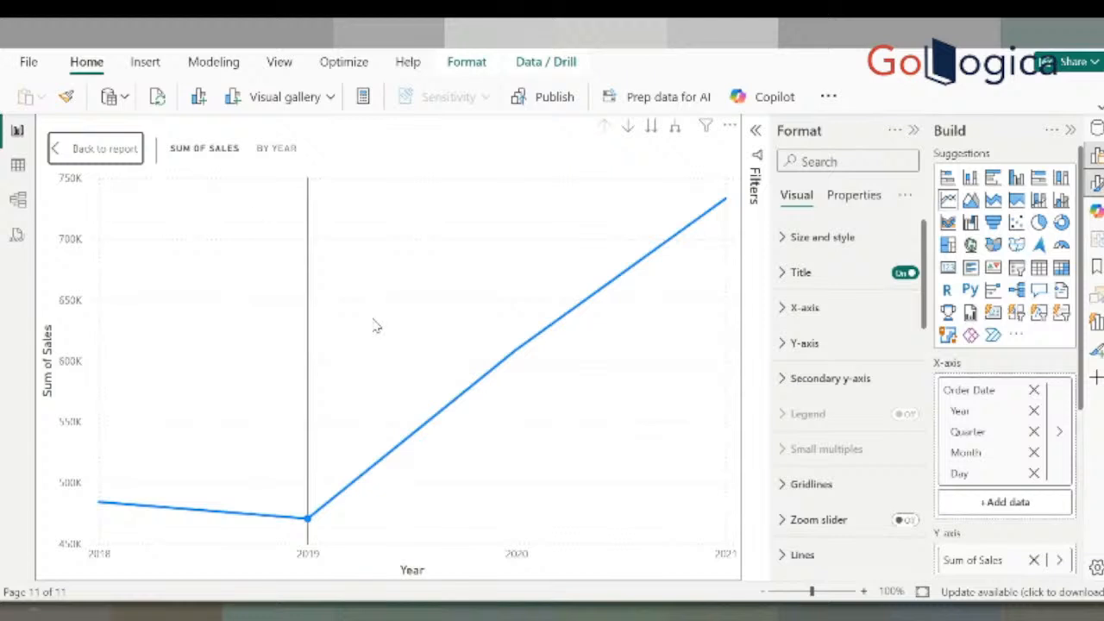
click(86, 149)
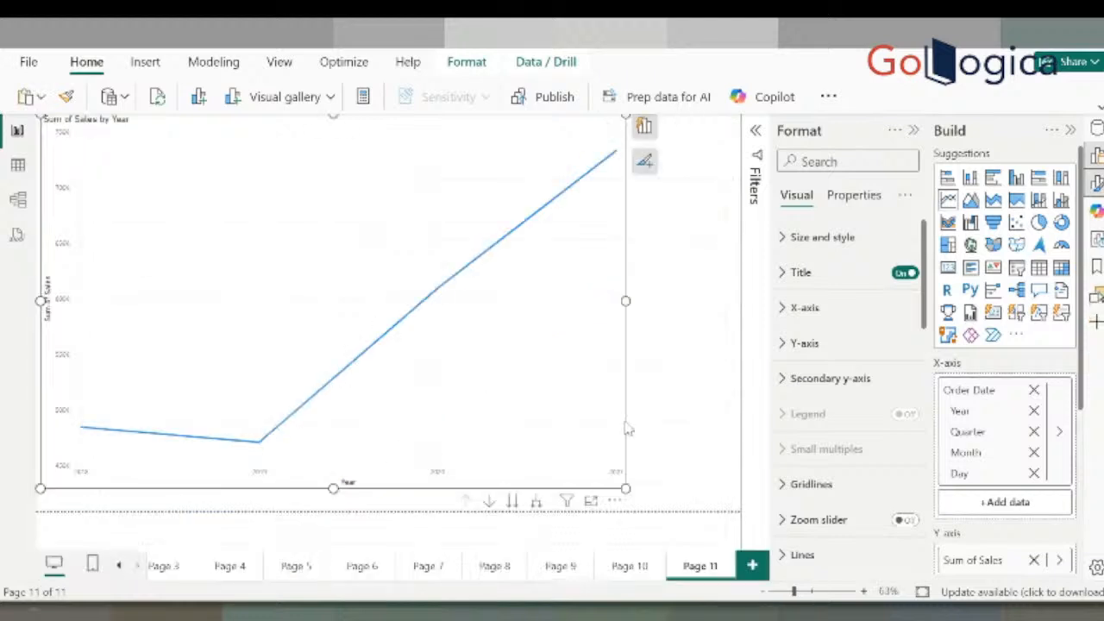
click(591, 500)
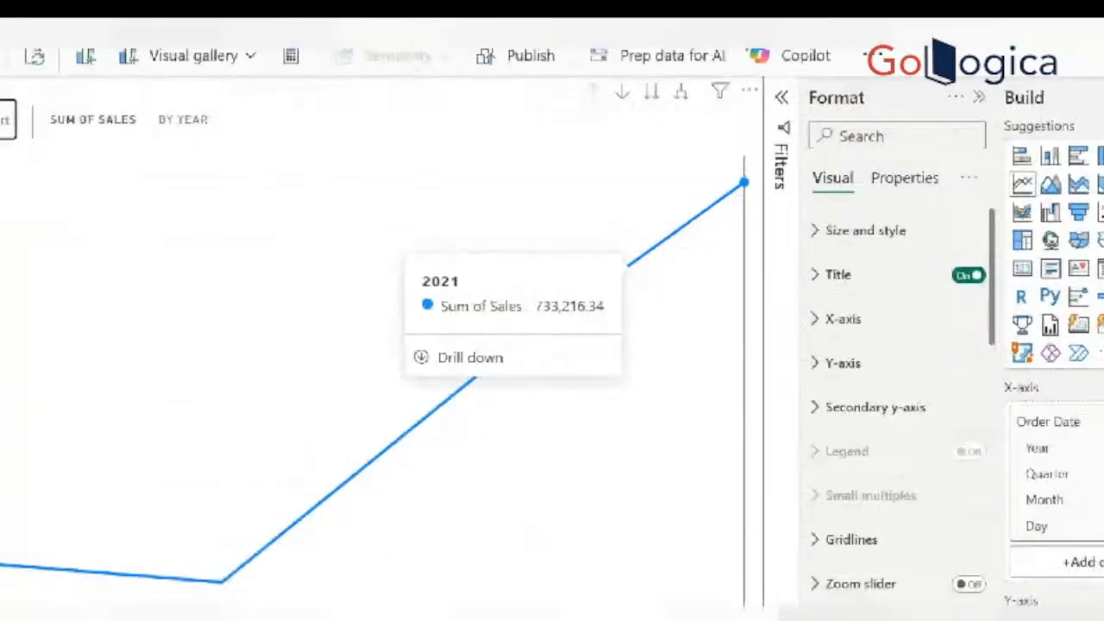
mouse_move(689, 49)
mouse_down()
mouse_move(641, 88)
mouse_move(664, 136)
mouse_up()
key(Escape)
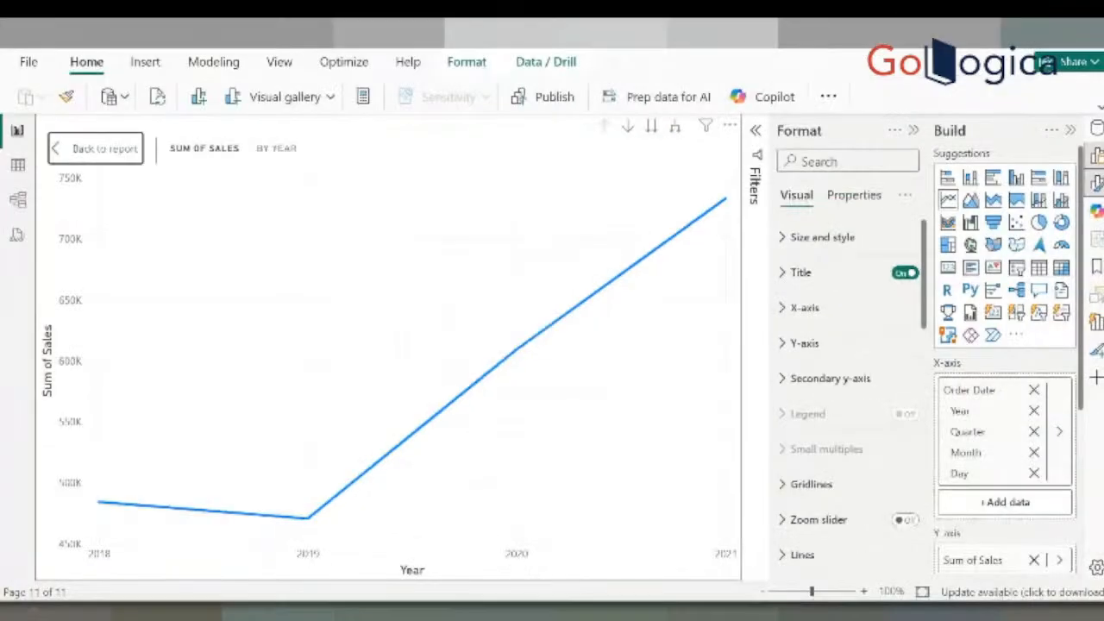
click(677, 130)
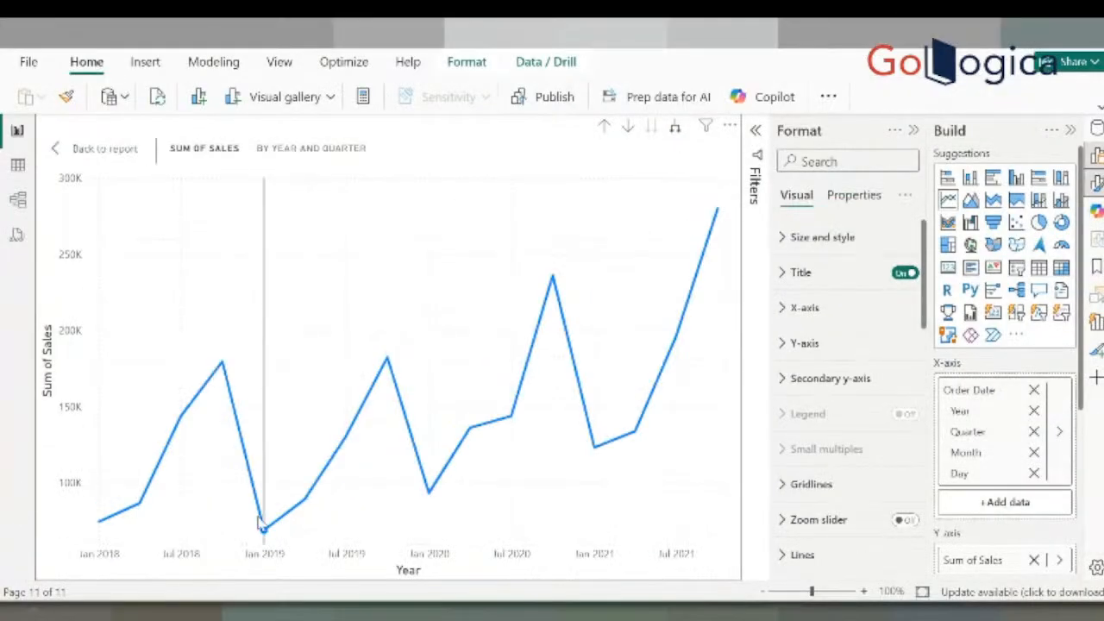
click(604, 127)
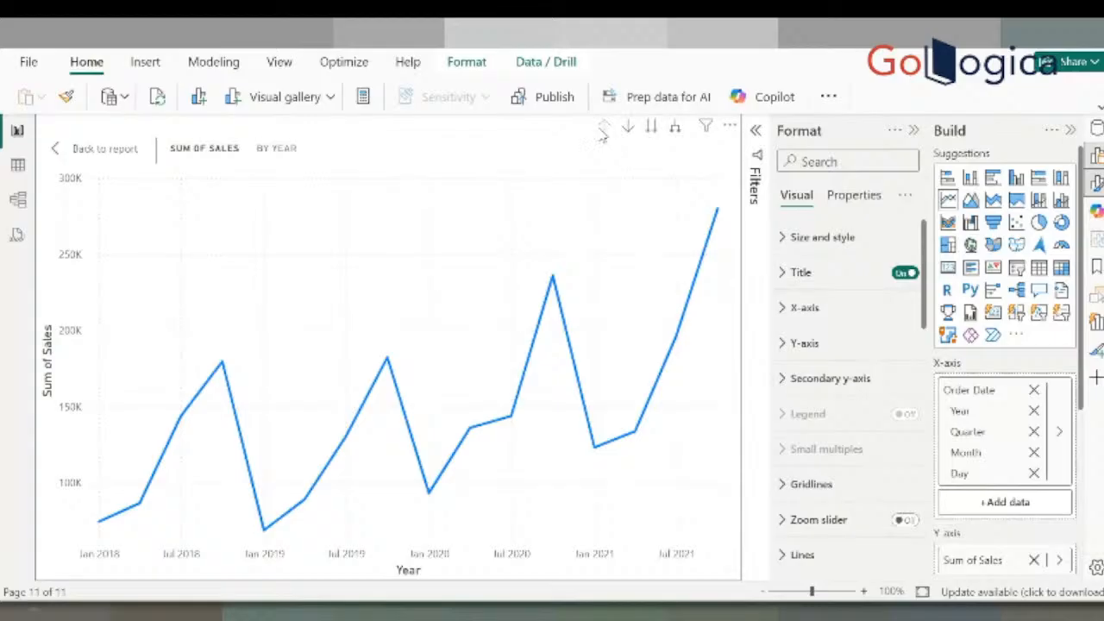
Go to the quarter level of the line chart and read the sales for Qtr 1, Qtr 3 and Qtr 4
click(653, 128)
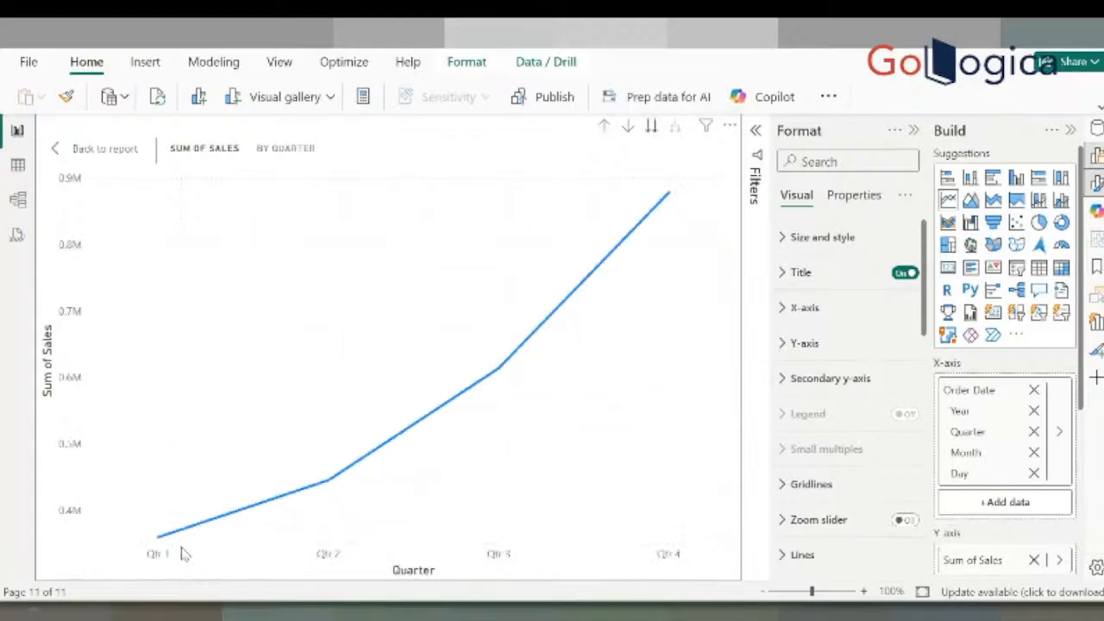
mouse_move(172, 520)
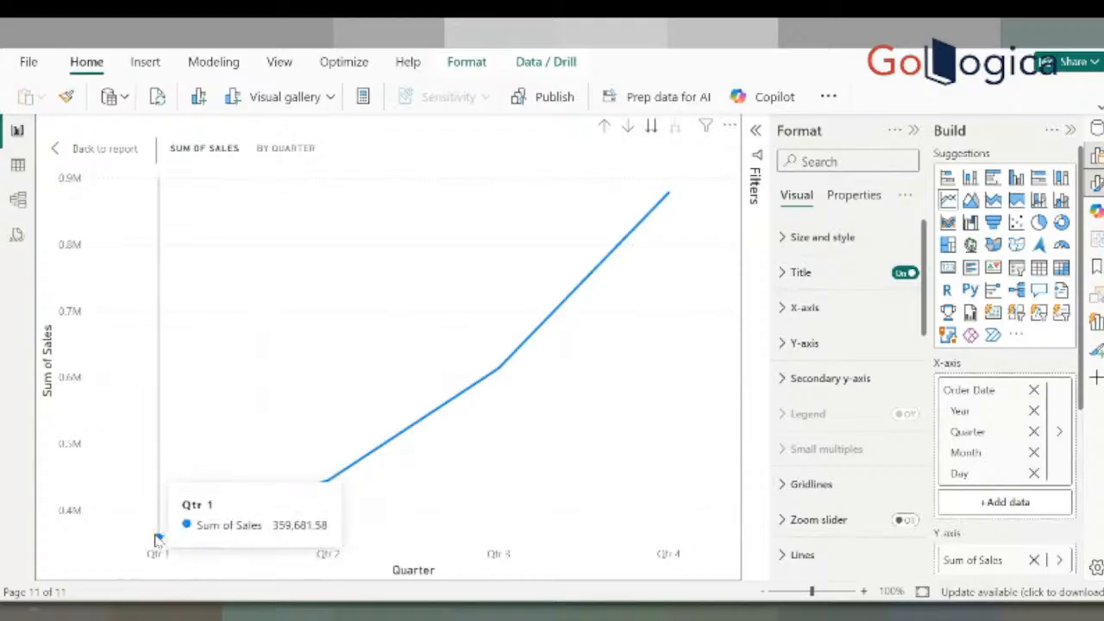
mouse_move(158, 539)
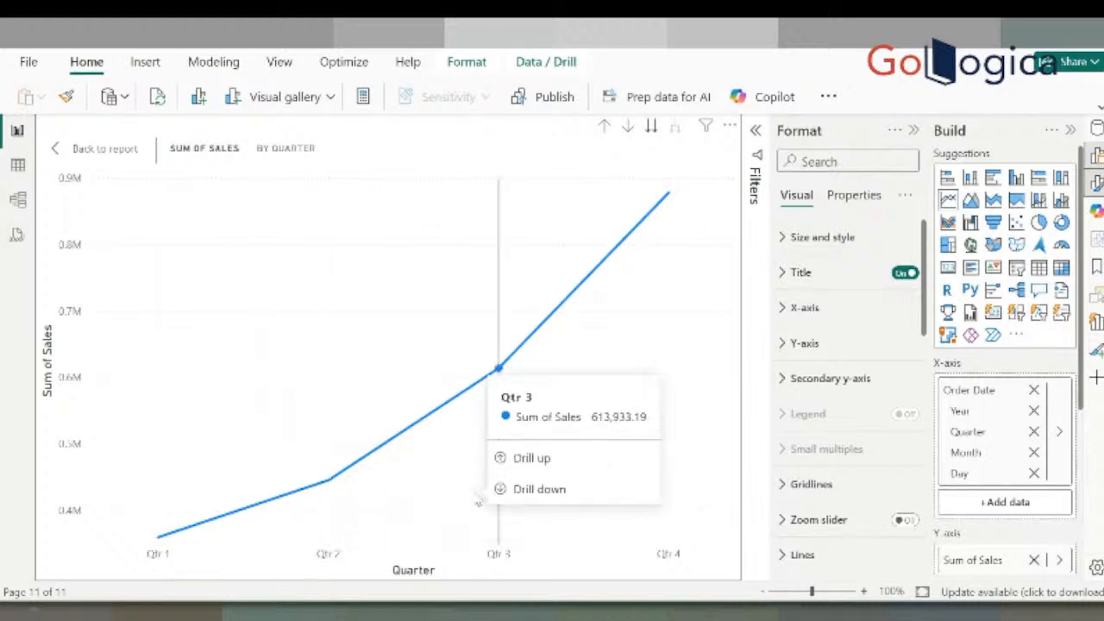
mouse_move(678, 285)
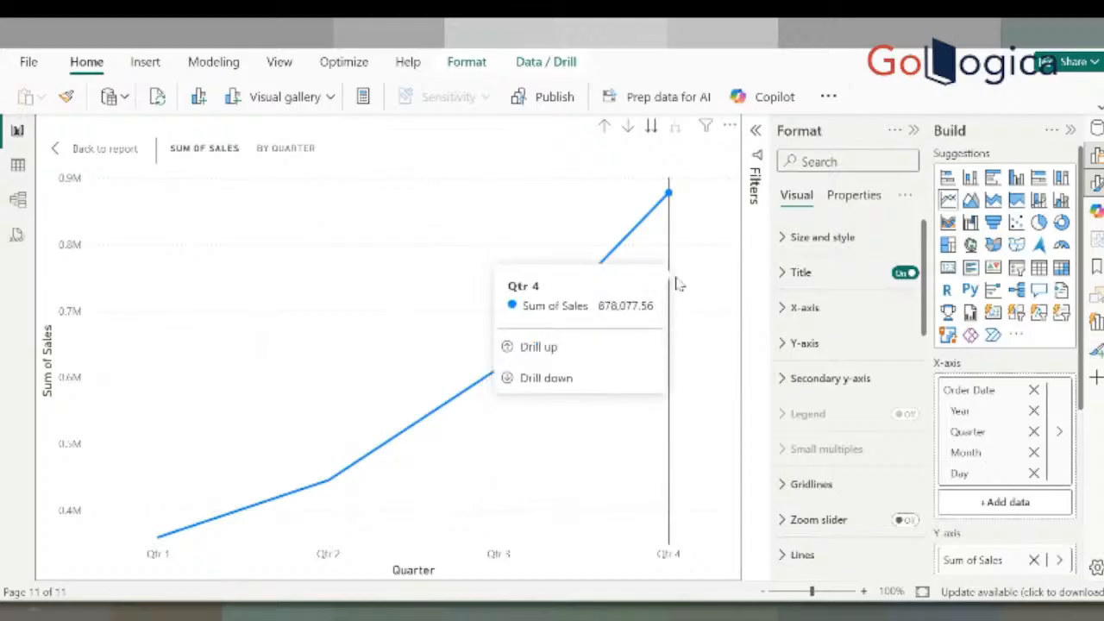
Go to the month level of the line chart and examine monthly sales, including February and August
click(651, 127)
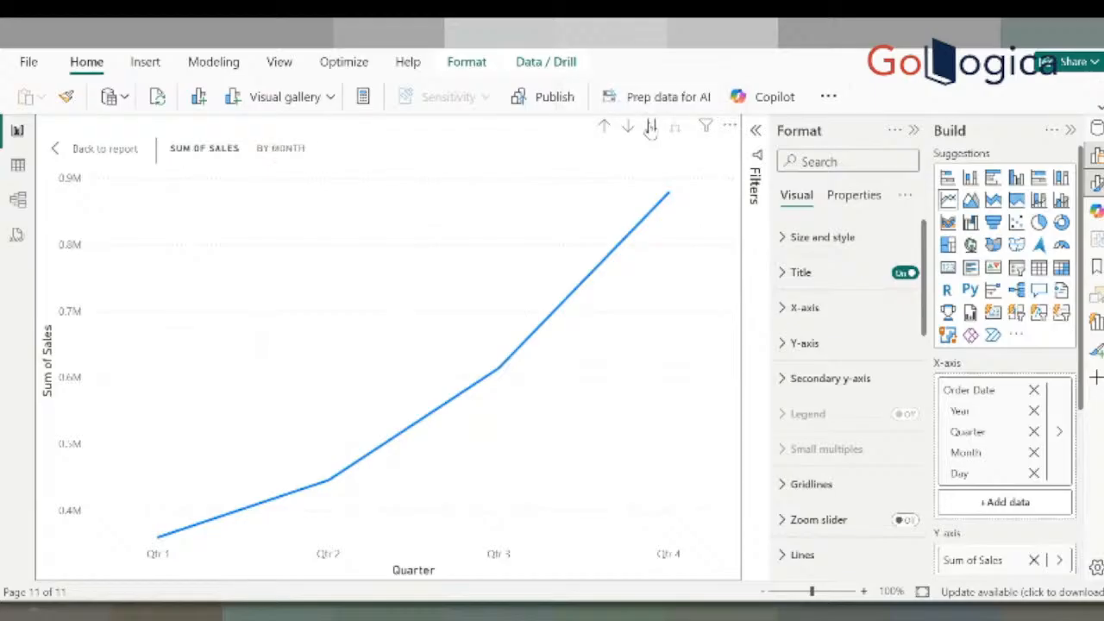
mouse_move(677, 364)
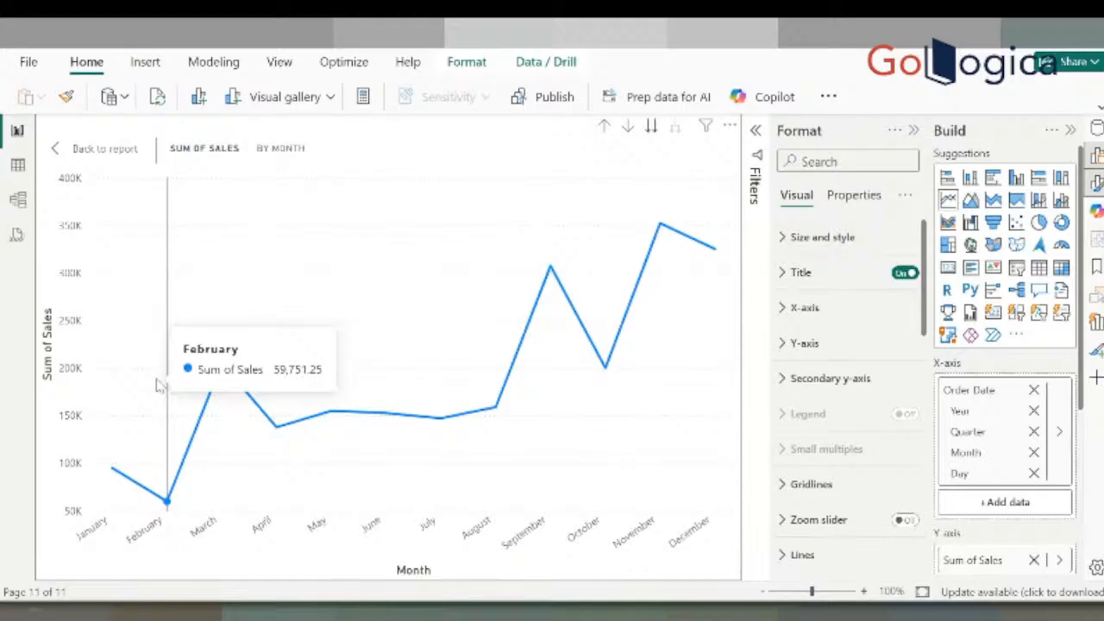
mouse_move(158, 385)
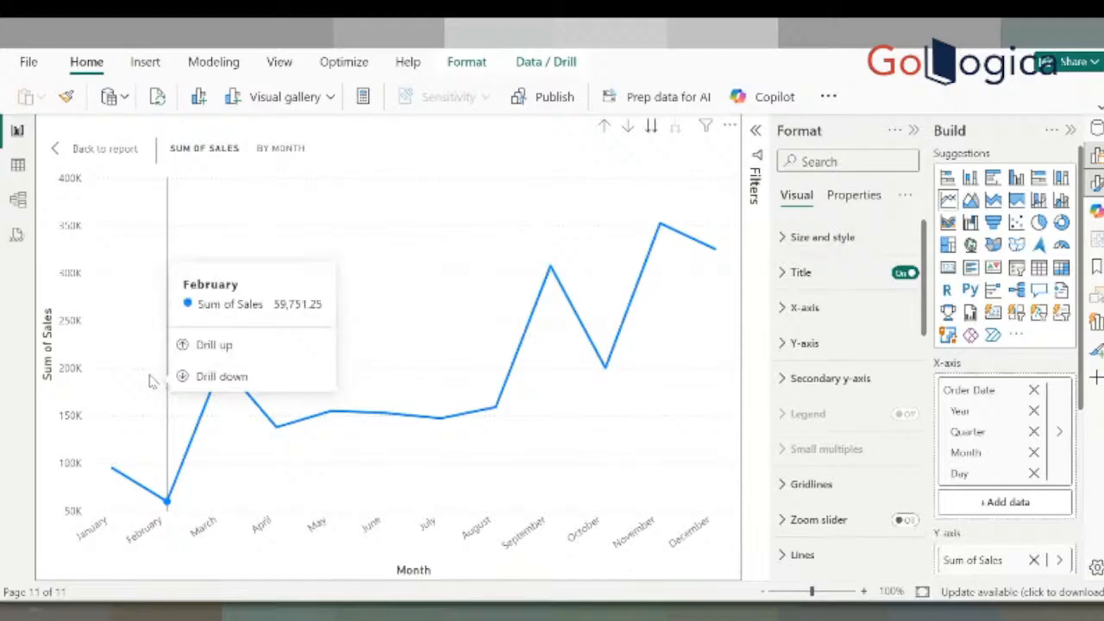
mouse_move(103, 365)
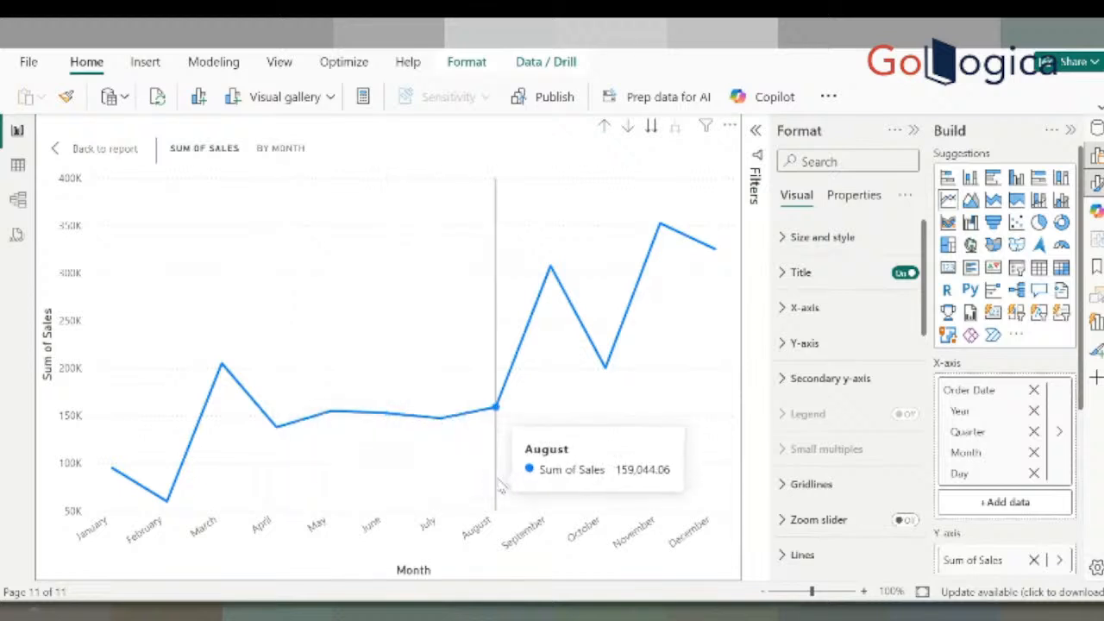
mouse_move(512, 486)
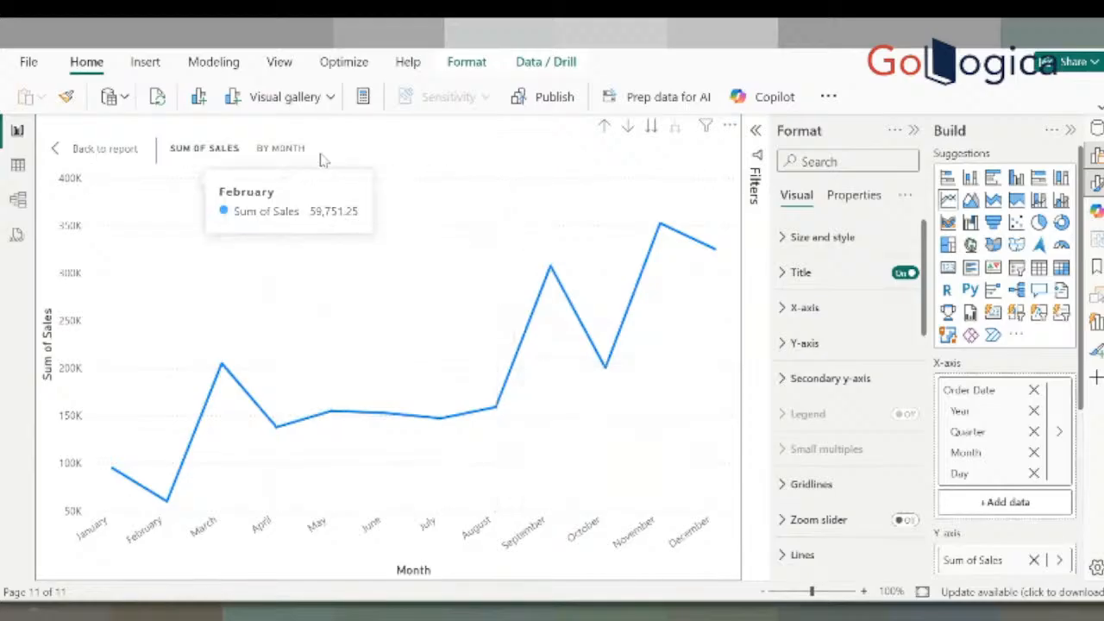
View the line chart at the day level and drill back up through month and quarter to year
click(653, 128)
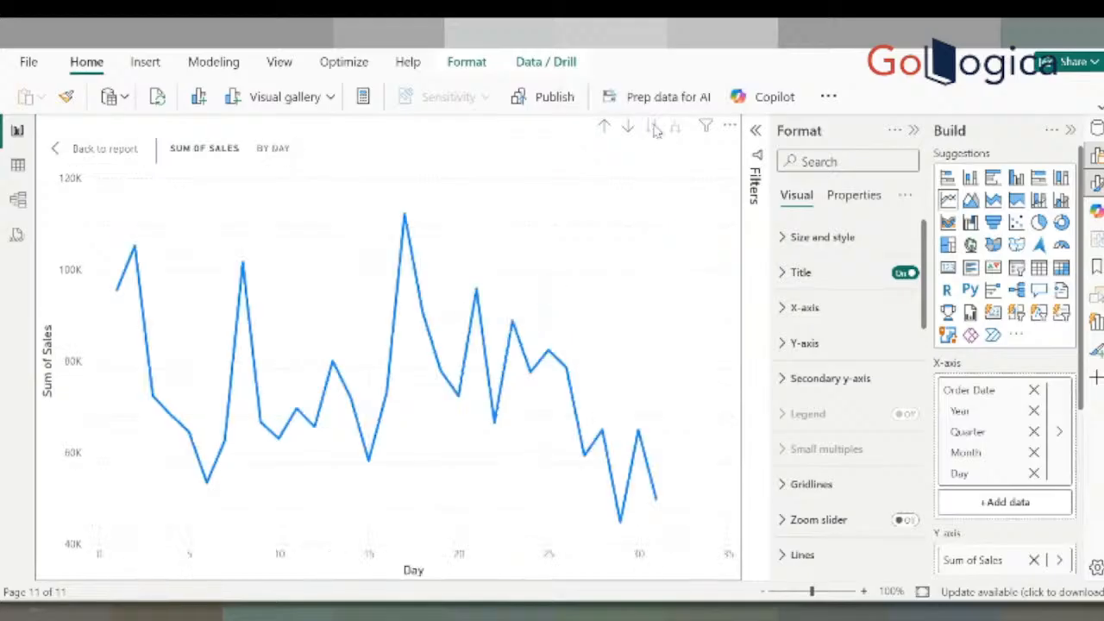
click(604, 130)
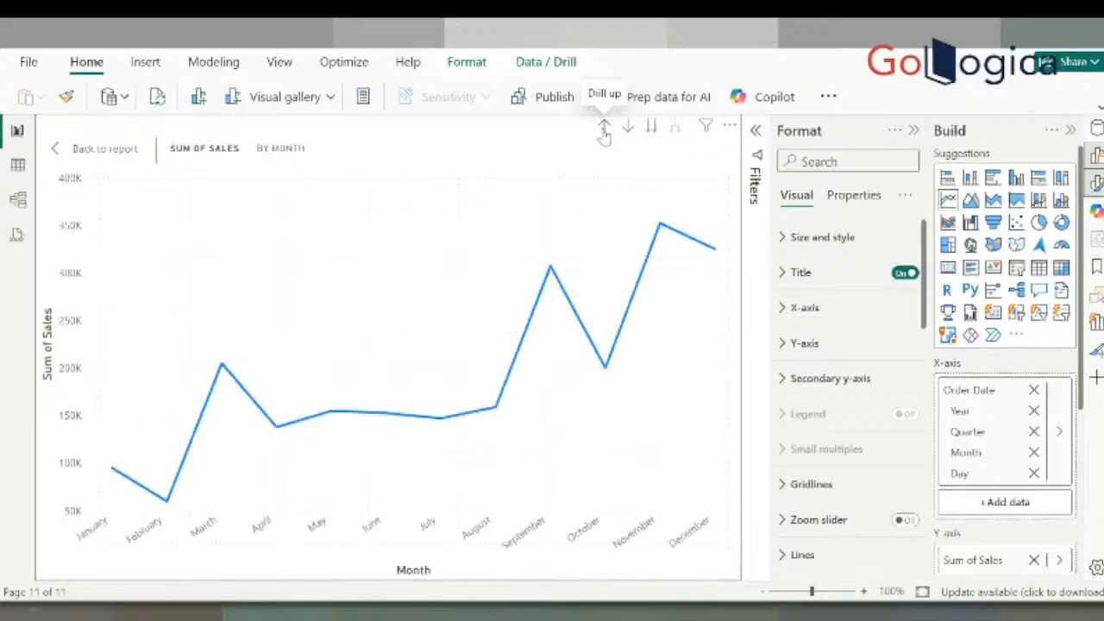
click(604, 130)
click(605, 130)
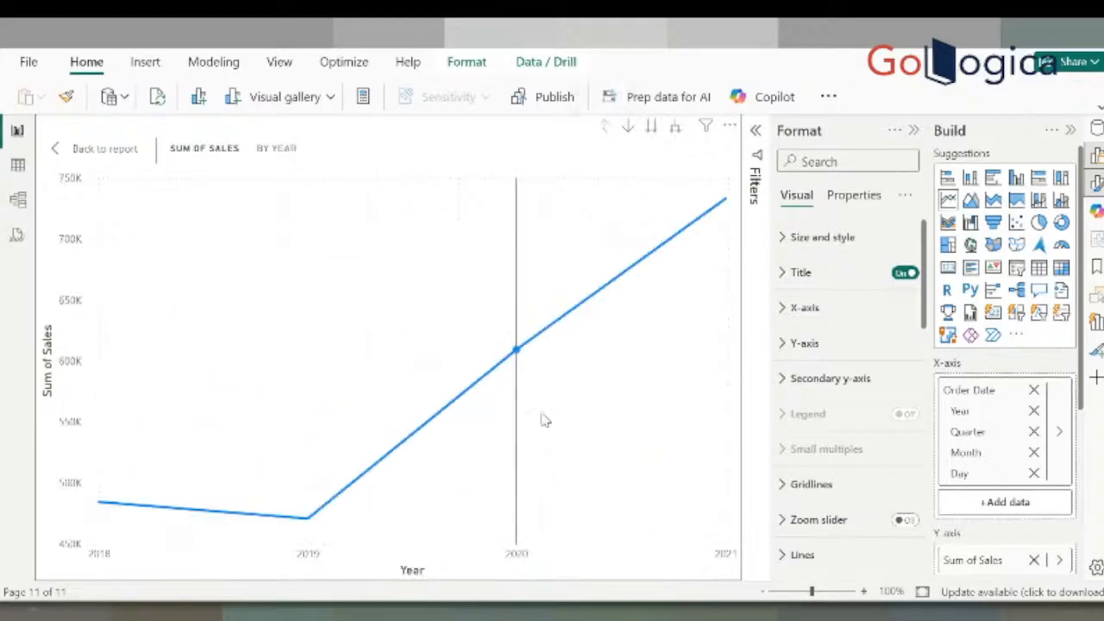
Go down from year to month level, read the February sales, and drill back up to the year level
click(651, 128)
click(651, 128)
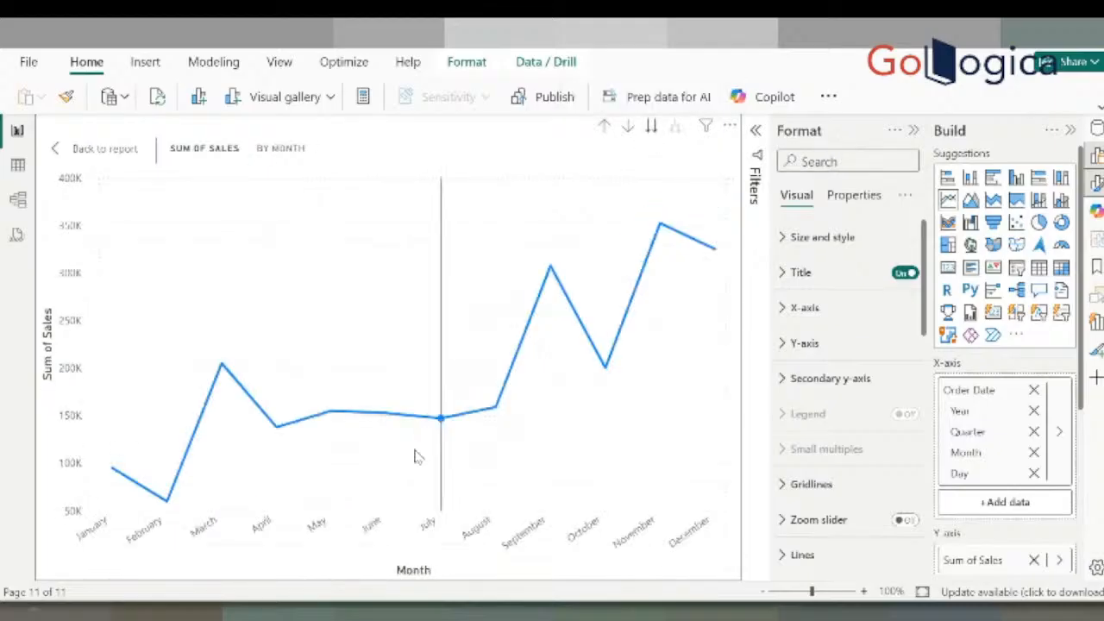
mouse_move(167, 500)
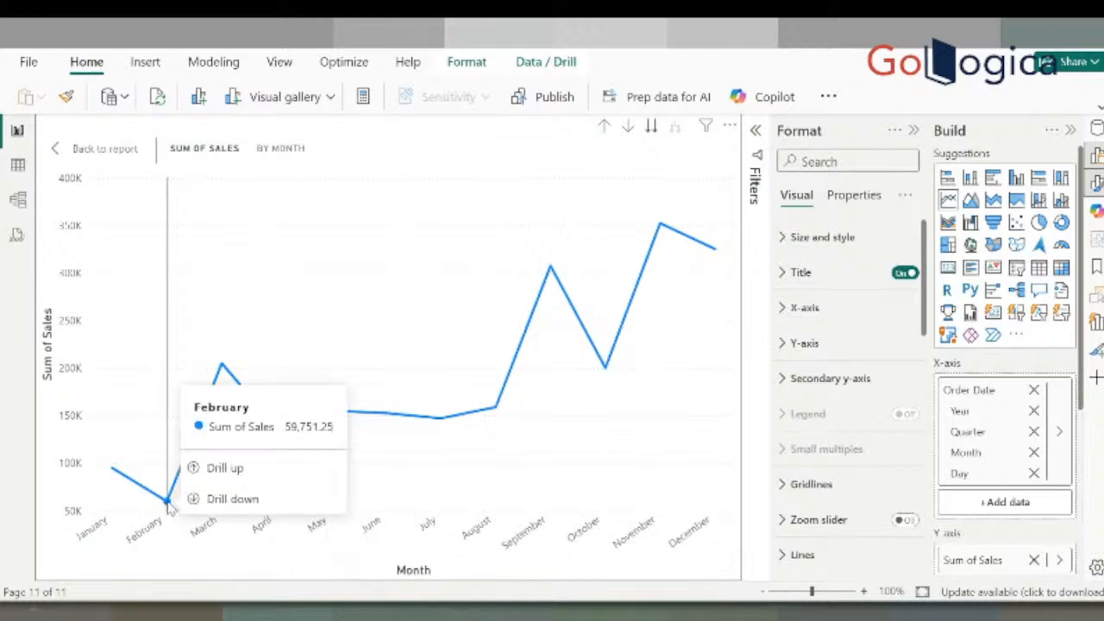
click(603, 127)
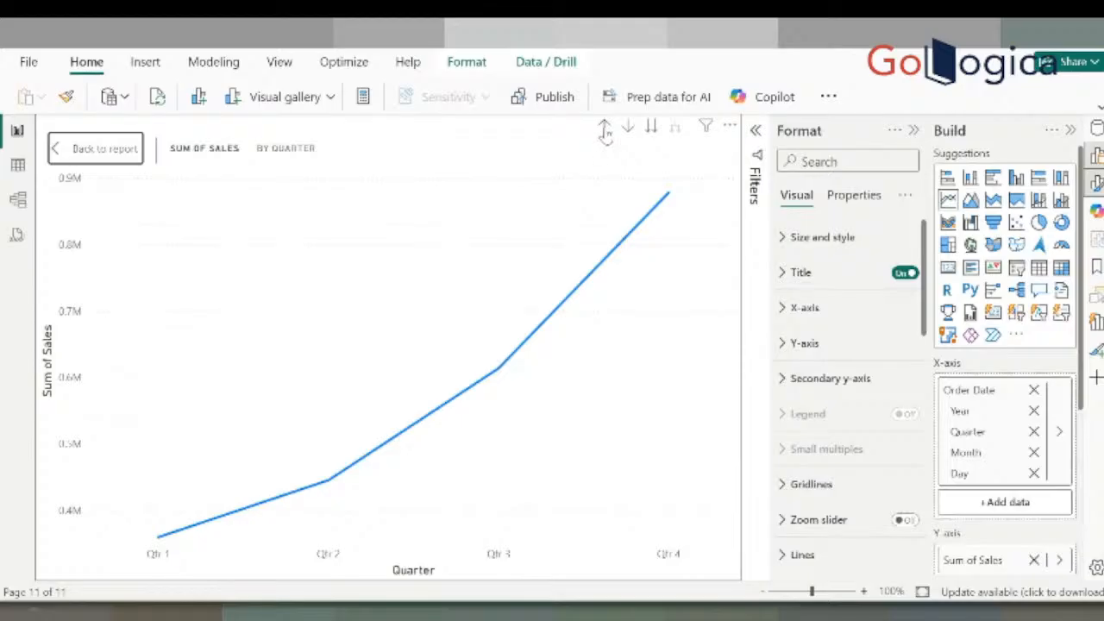
click(604, 127)
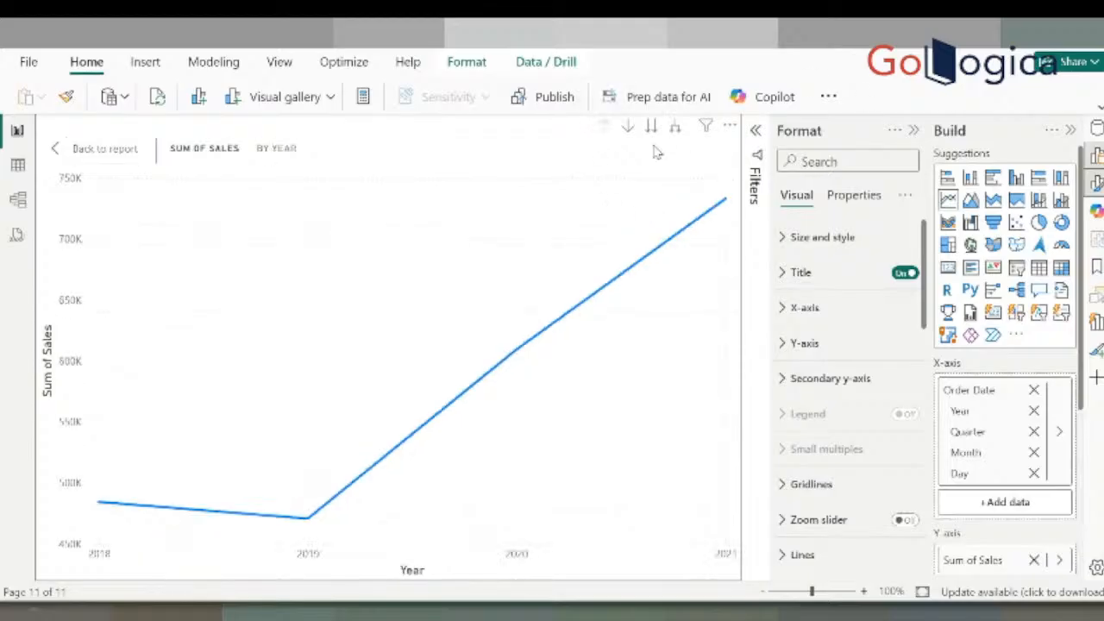
Expand the line chart to year and quarter and examine the first-quarter sales of 2018, 2019 and 2020
click(676, 127)
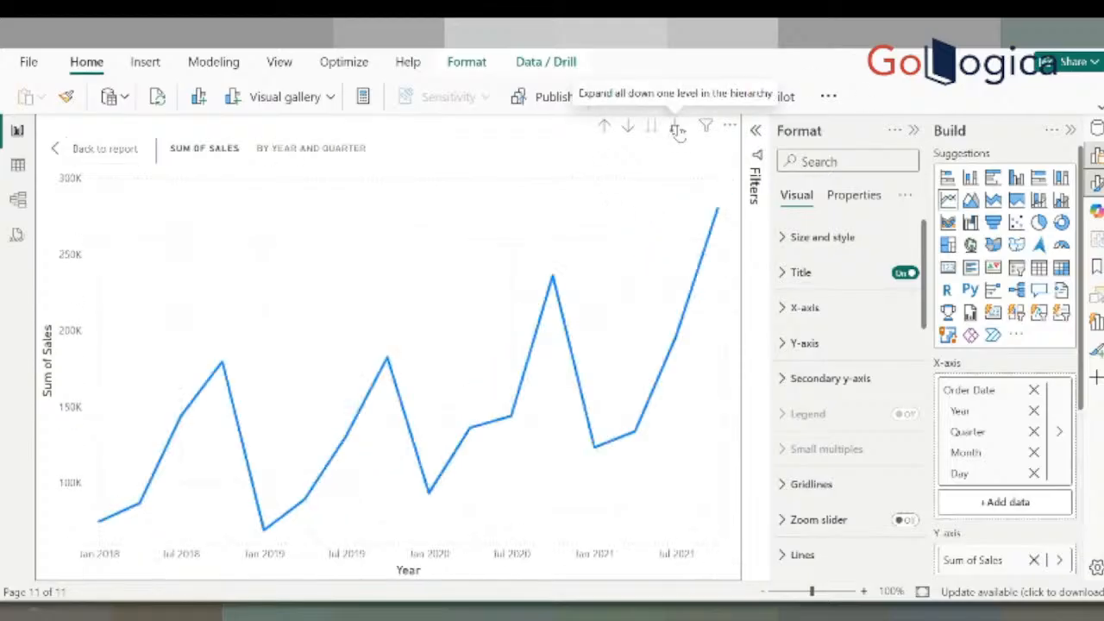
mouse_move(102, 533)
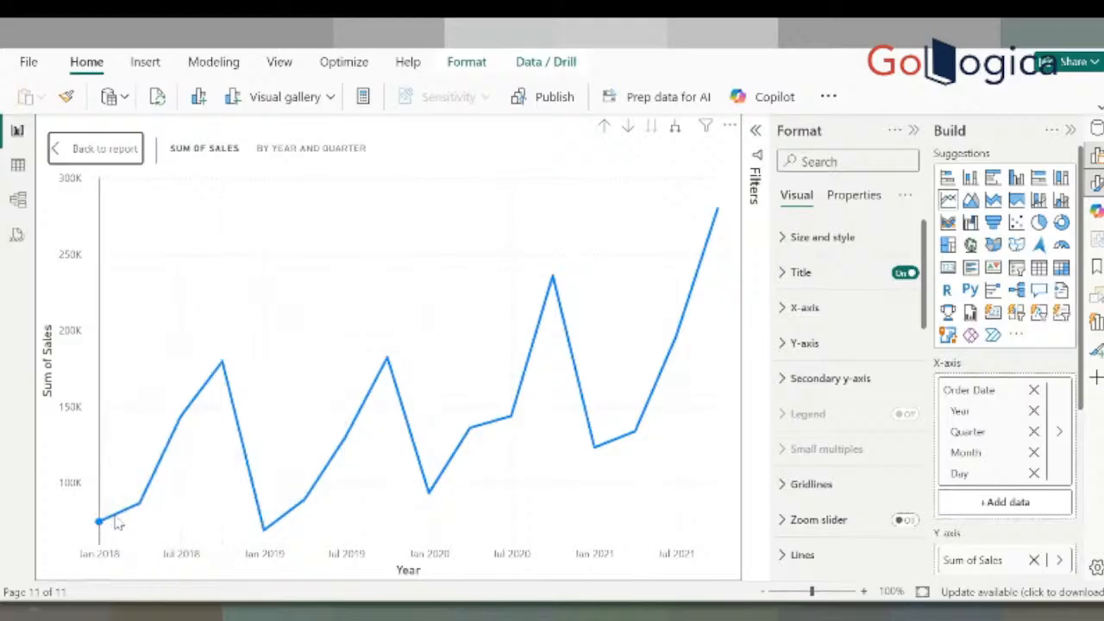
mouse_move(222, 455)
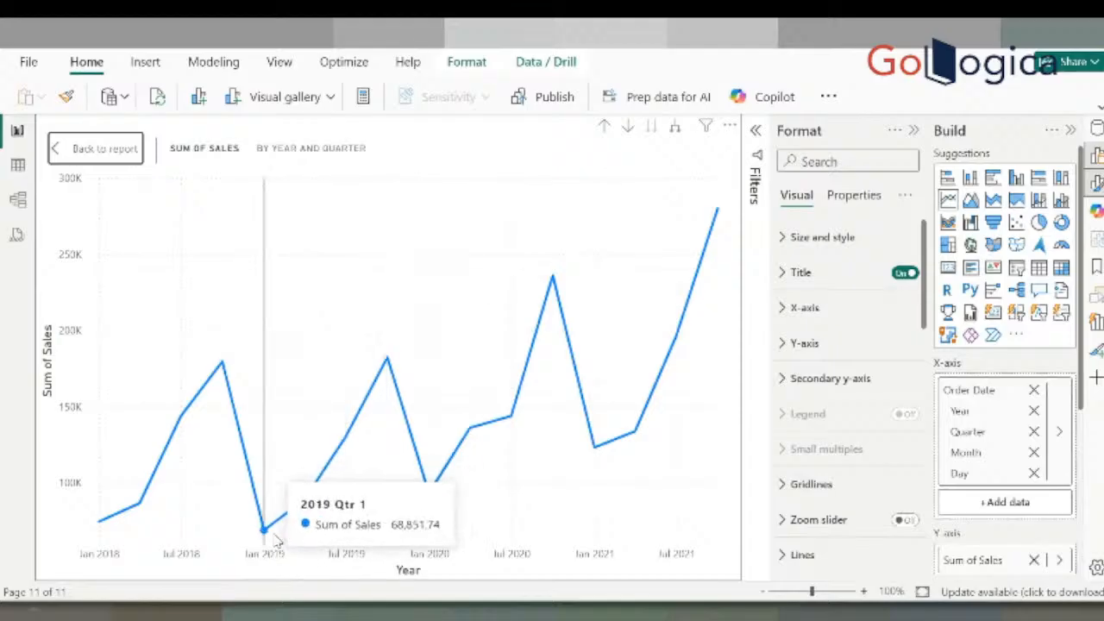
mouse_move(276, 540)
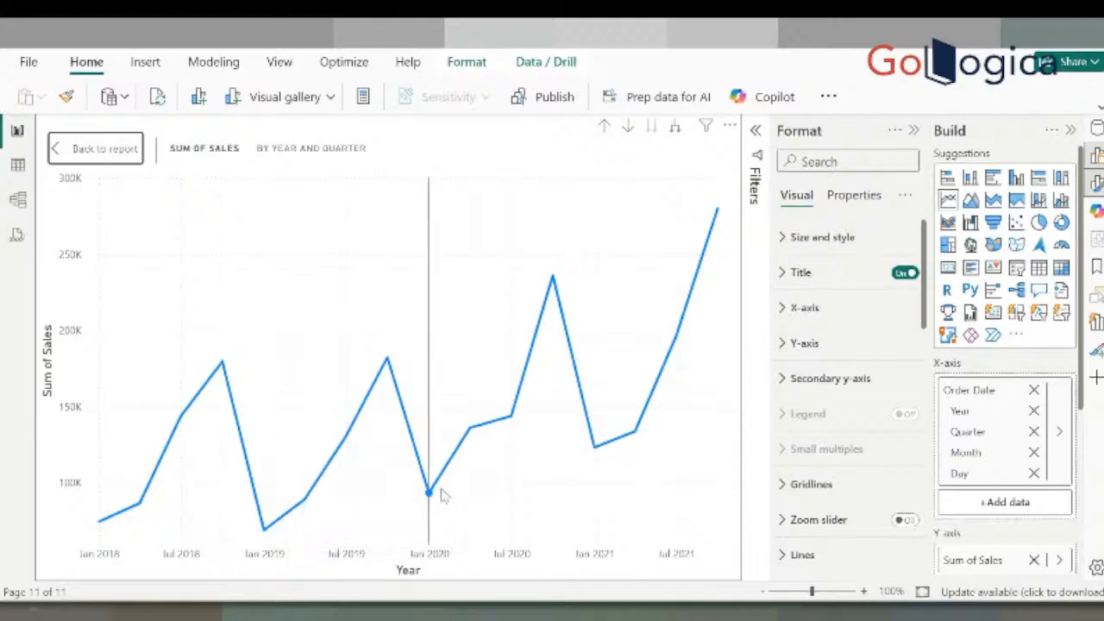
mouse_move(439, 496)
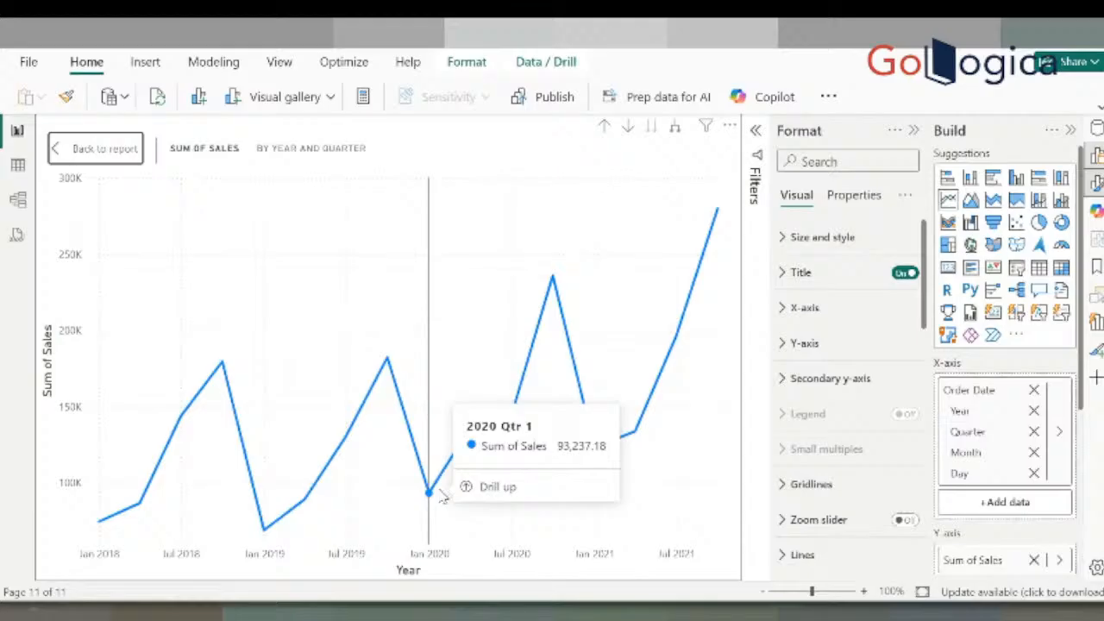
Expand the line chart to year, quarter and month, and collapse the formatting and build areas to widen it
mouse_move(394, 485)
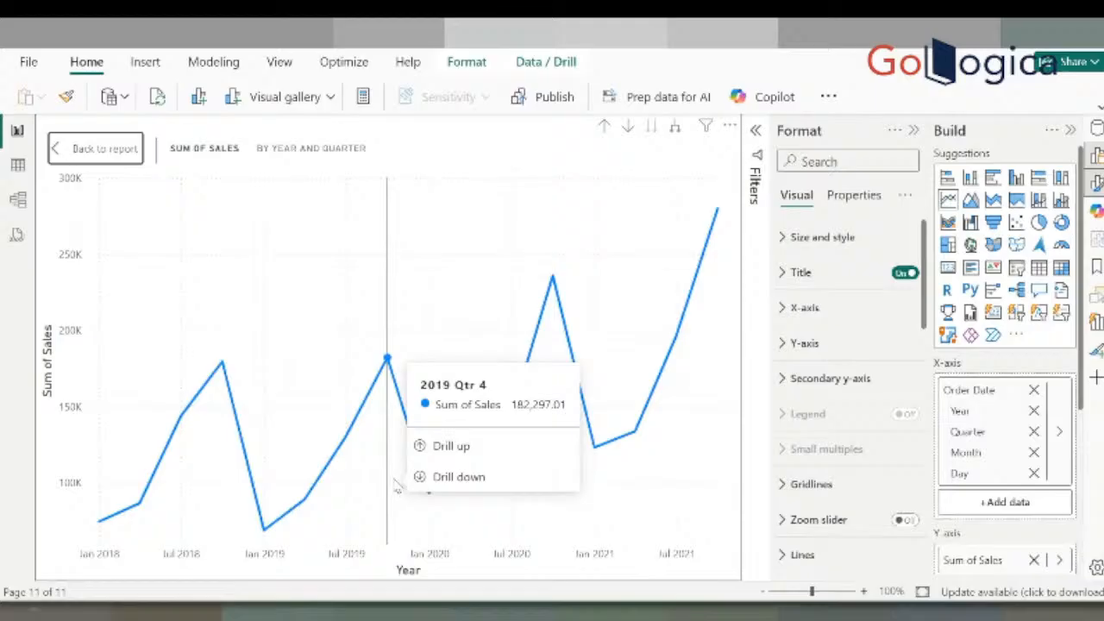
click(675, 128)
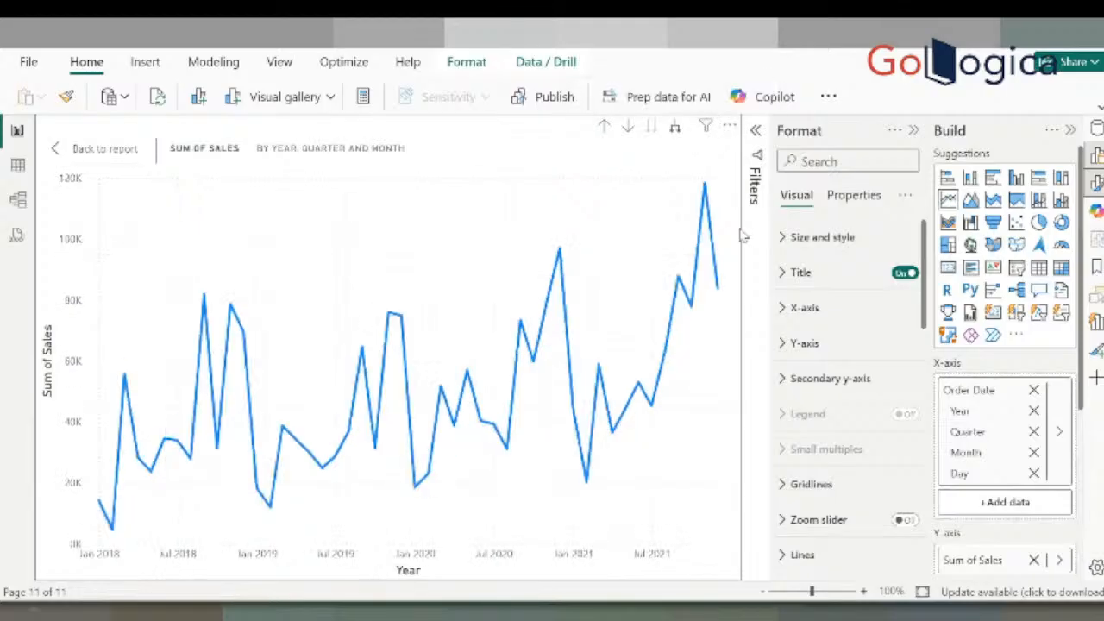
click(913, 130)
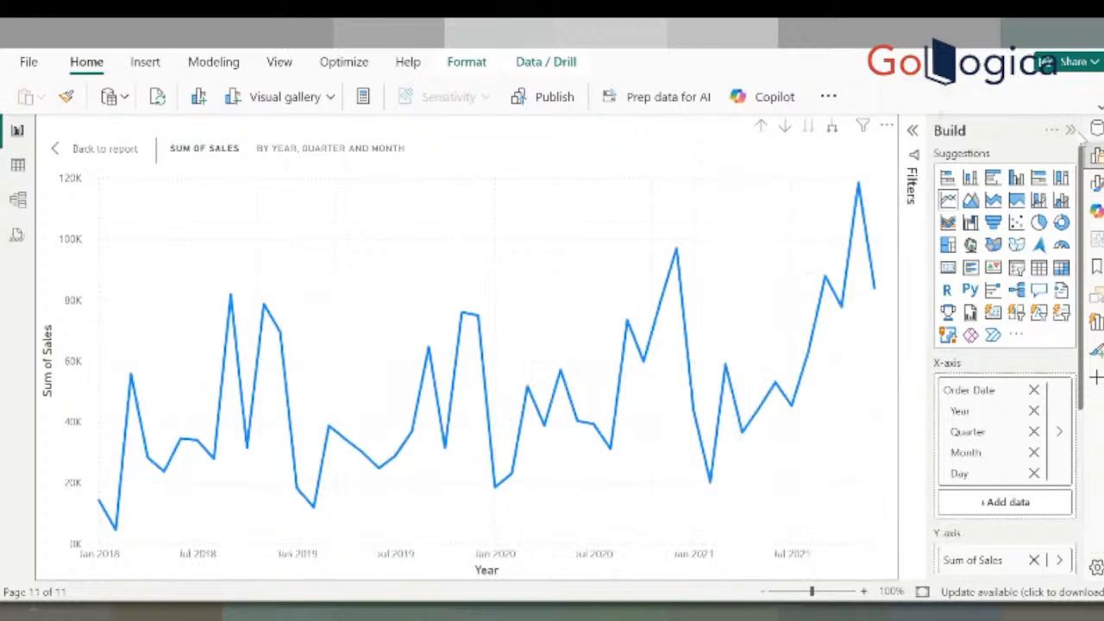
click(1071, 130)
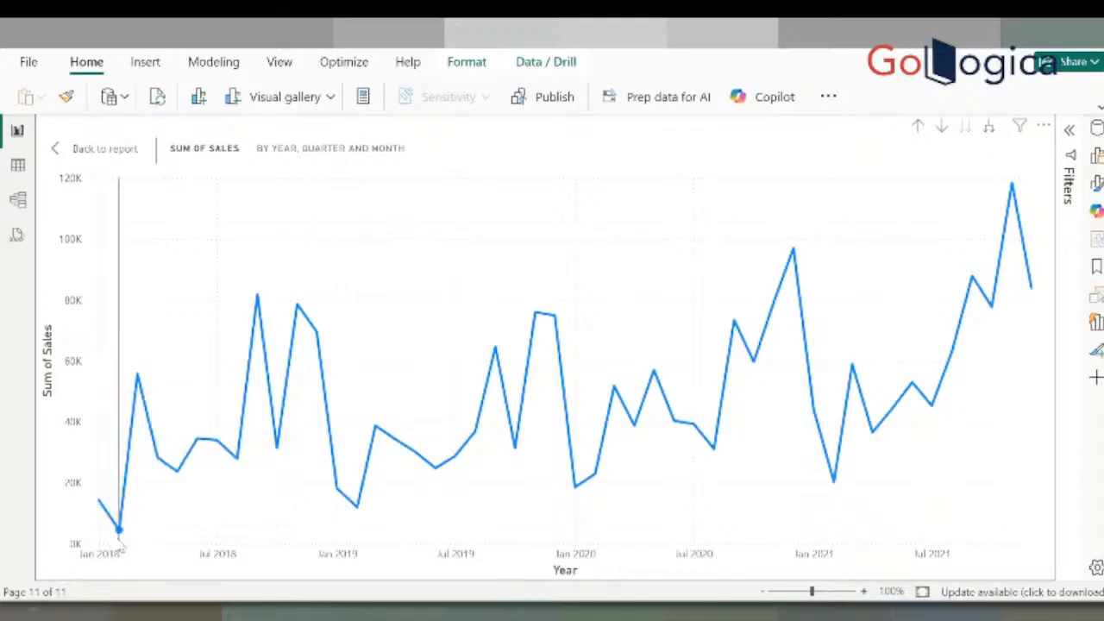
Examine the monthly sales along the line chart, including February 2018, December 2018 and March 2021
mouse_move(122, 542)
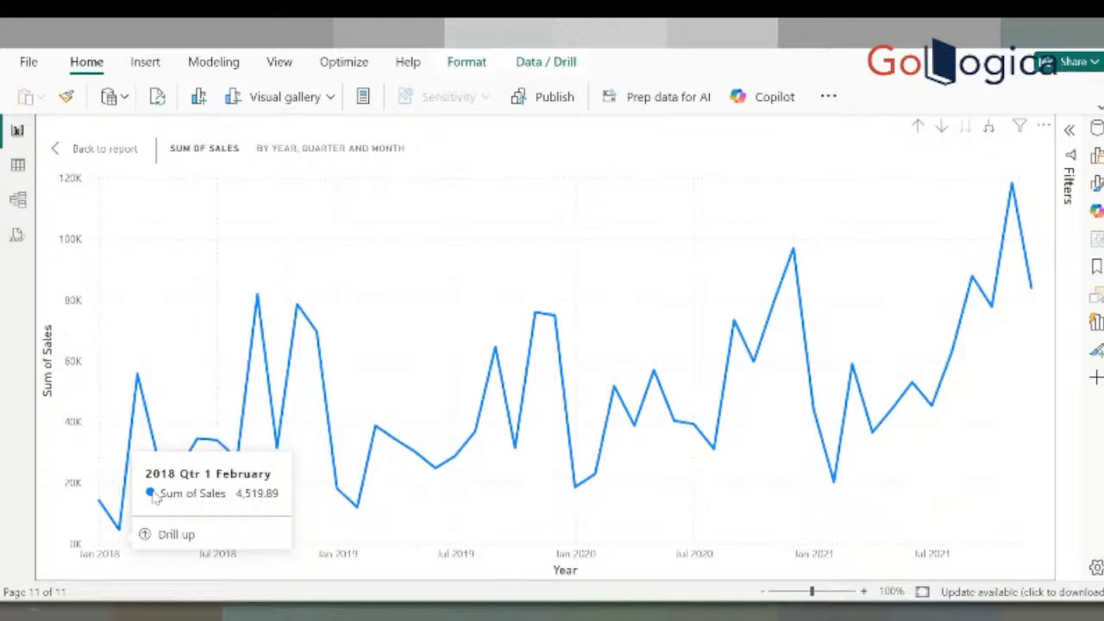
mouse_move(140, 429)
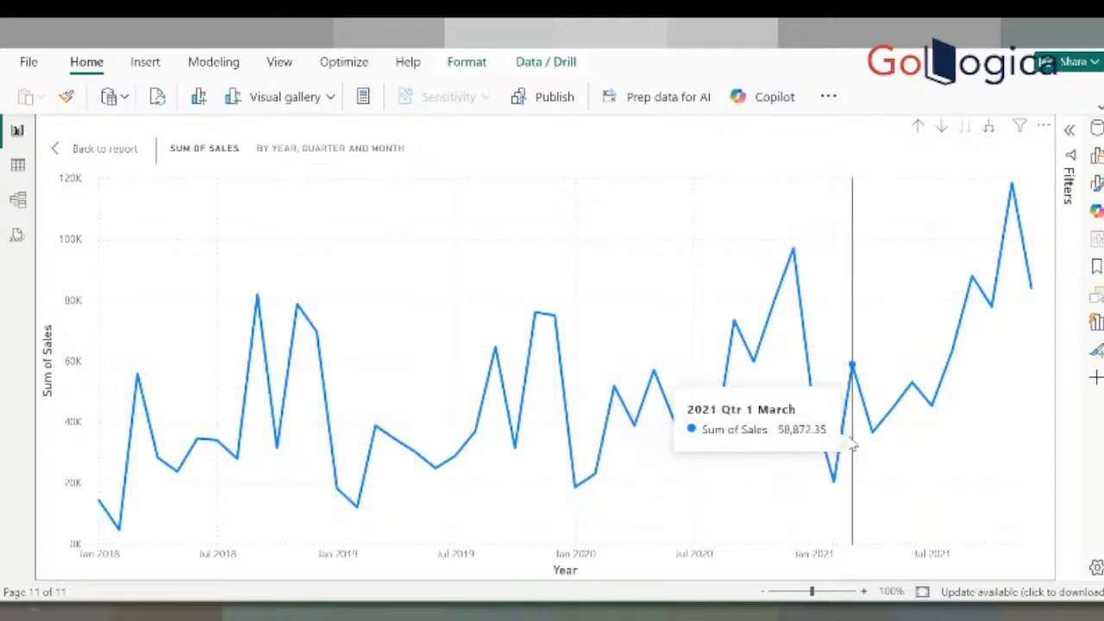
mouse_move(850, 439)
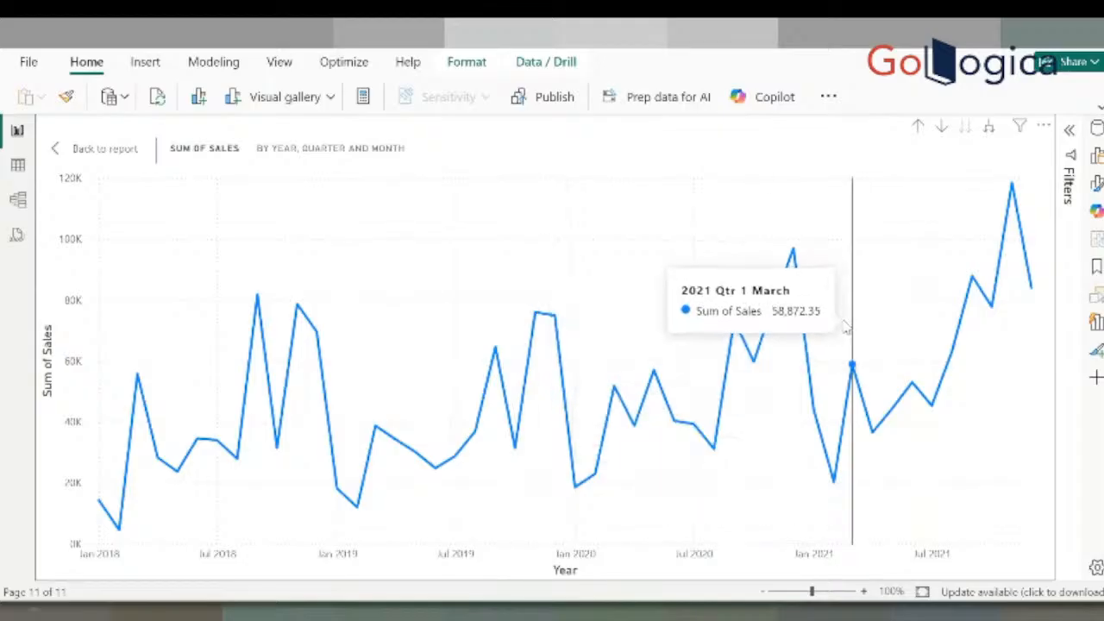
mouse_move(806, 343)
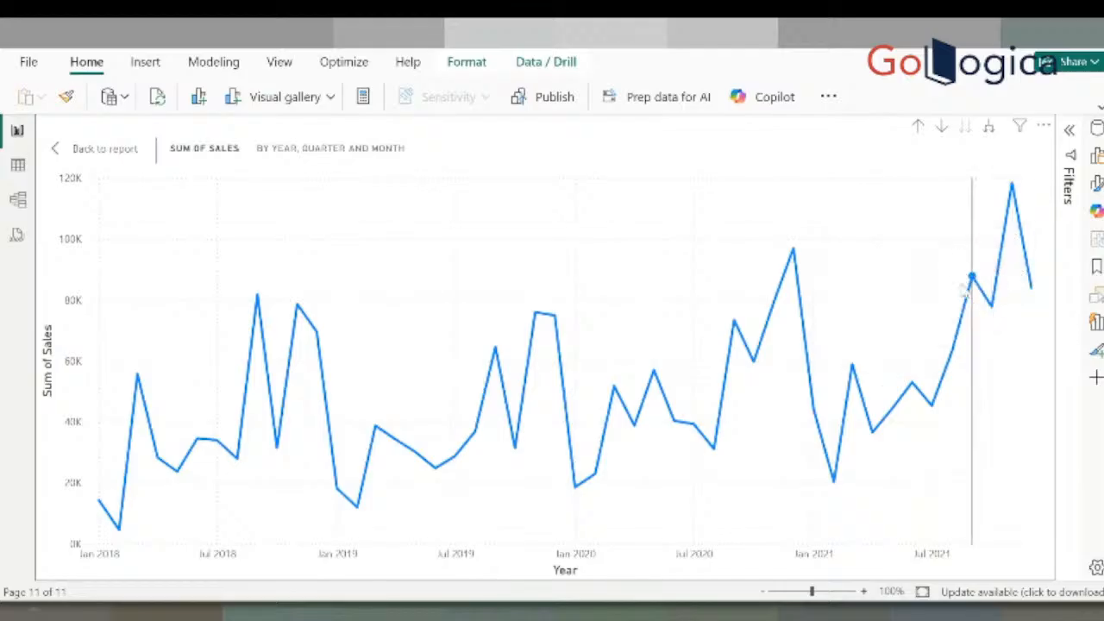
mouse_move(952, 326)
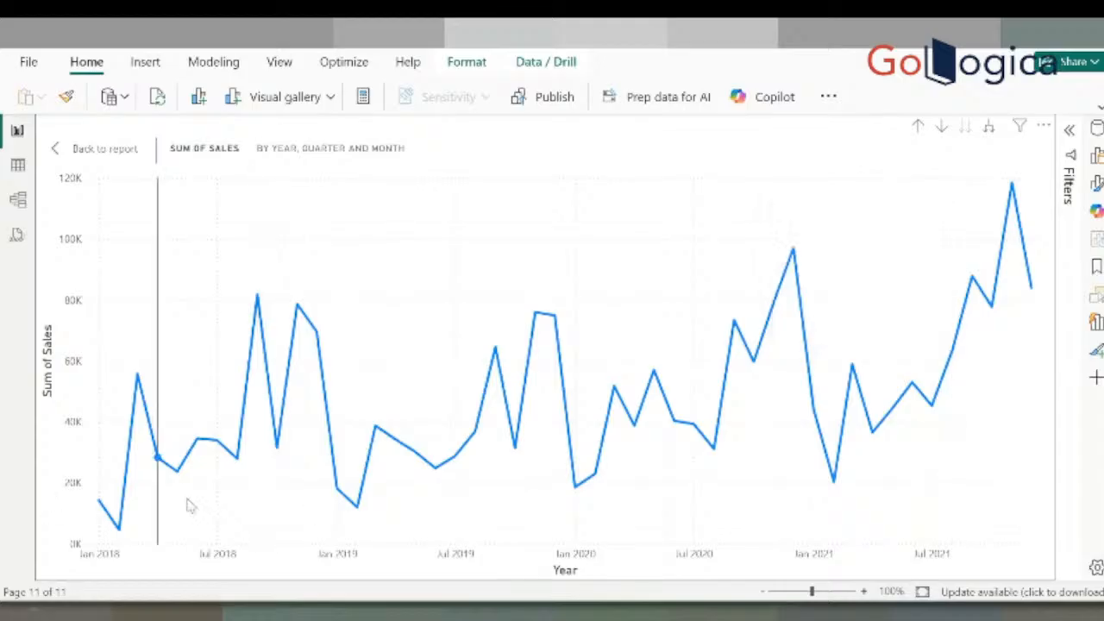
mouse_move(148, 456)
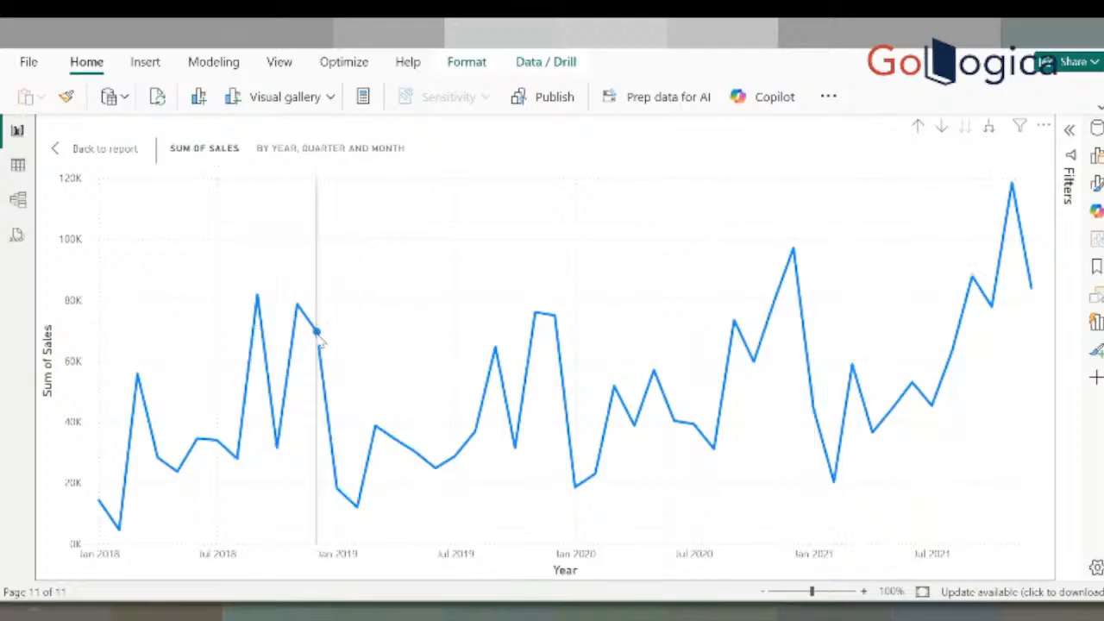
mouse_move(318, 336)
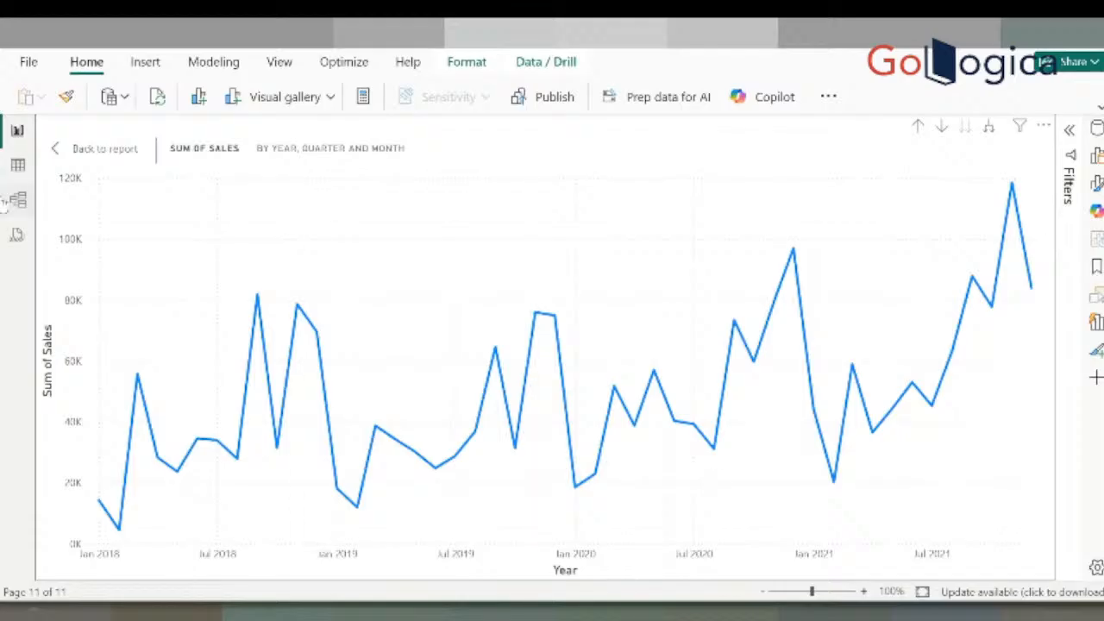
Return to the report, widen the line chart to the page's right edge, and check it in focus mode
click(95, 148)
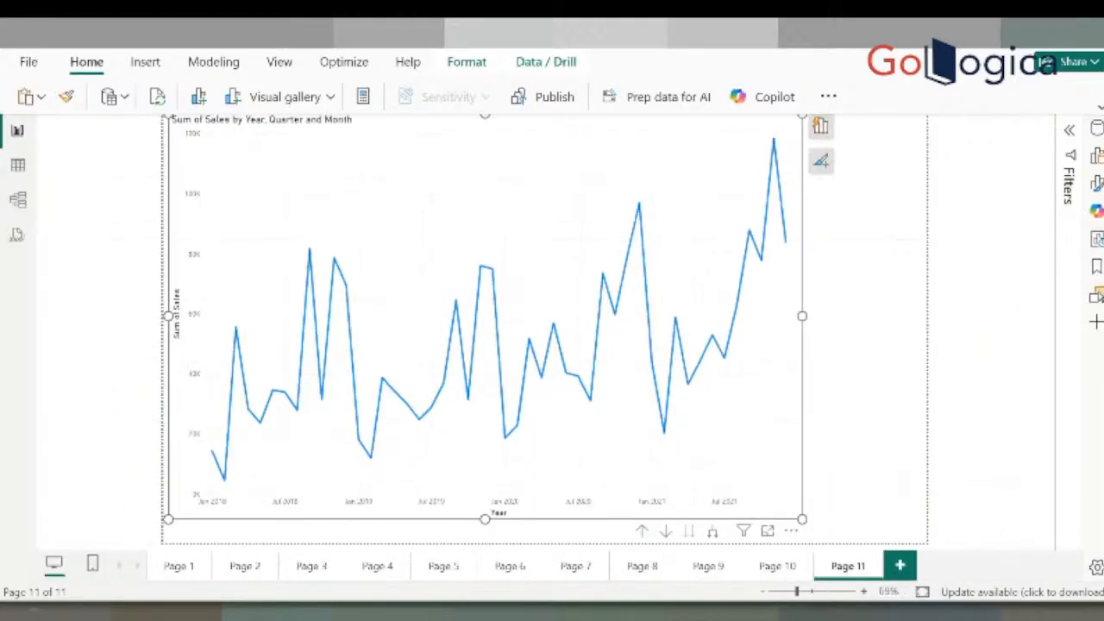
drag(803, 315, 975, 322)
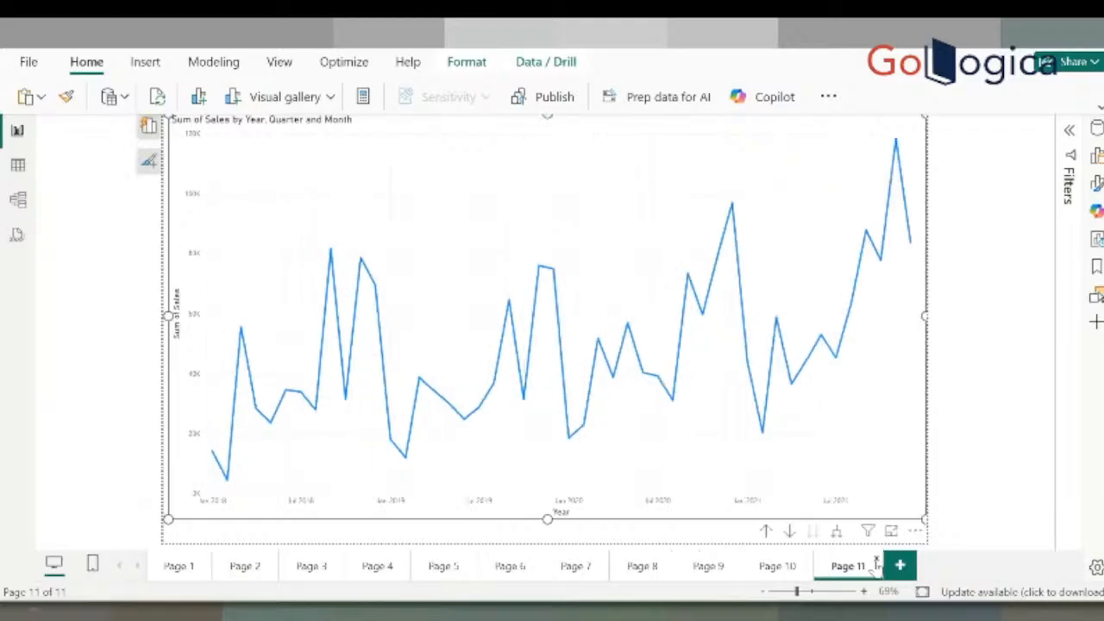
click(891, 531)
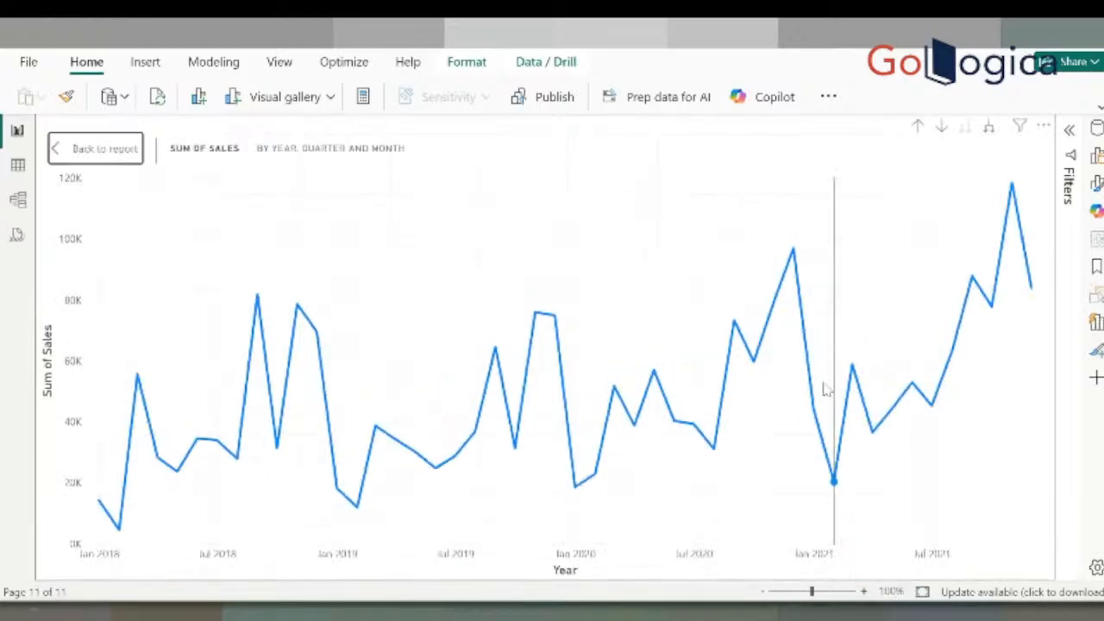
click(90, 149)
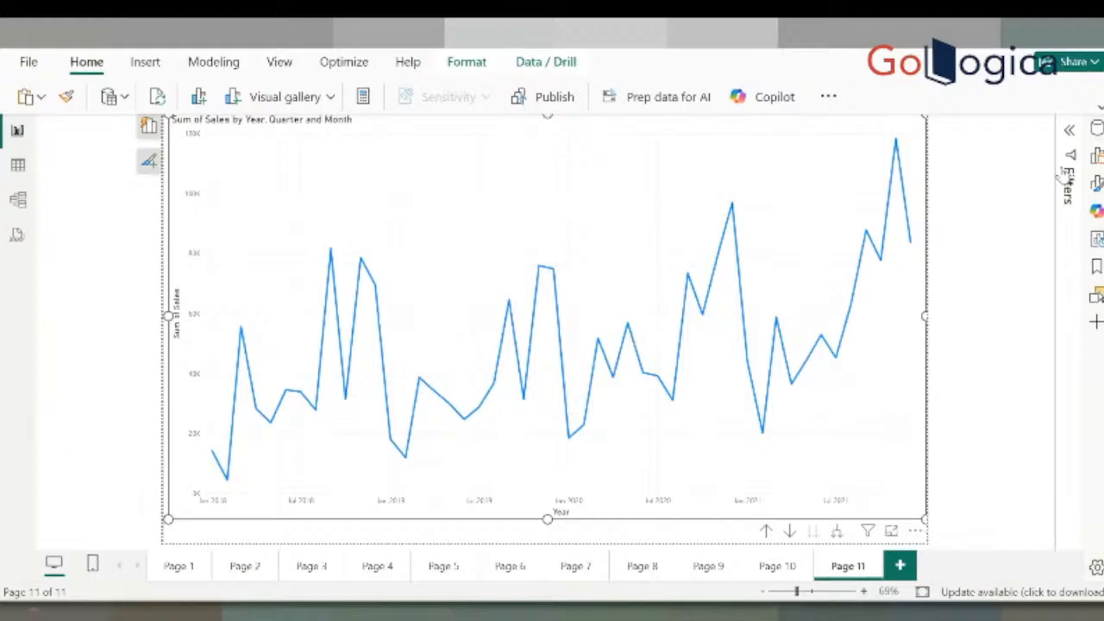
Try a trend line on the monthly sales line chart and turn it off again
click(1096, 183)
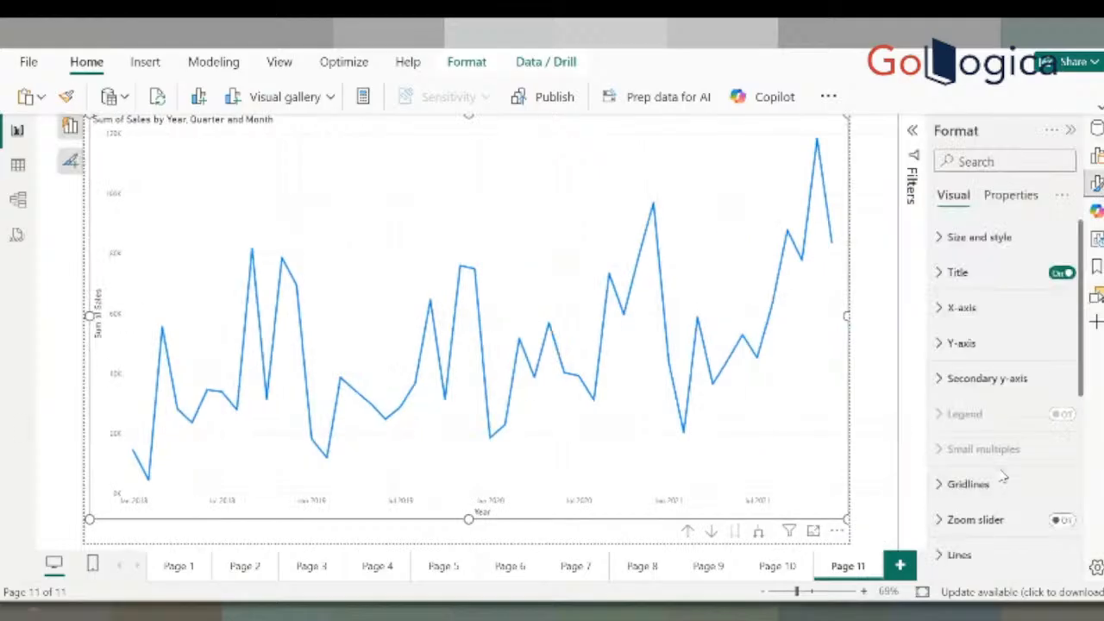
scroll(993, 490, down, 3)
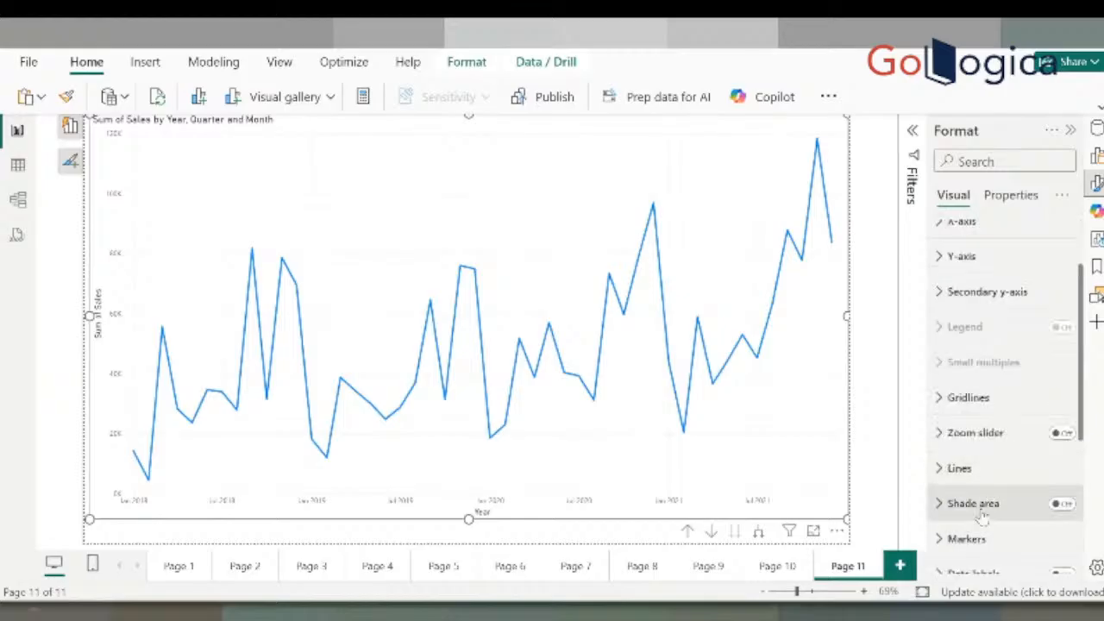
scroll(983, 509, down, 2)
scroll(1052, 518, down, 2)
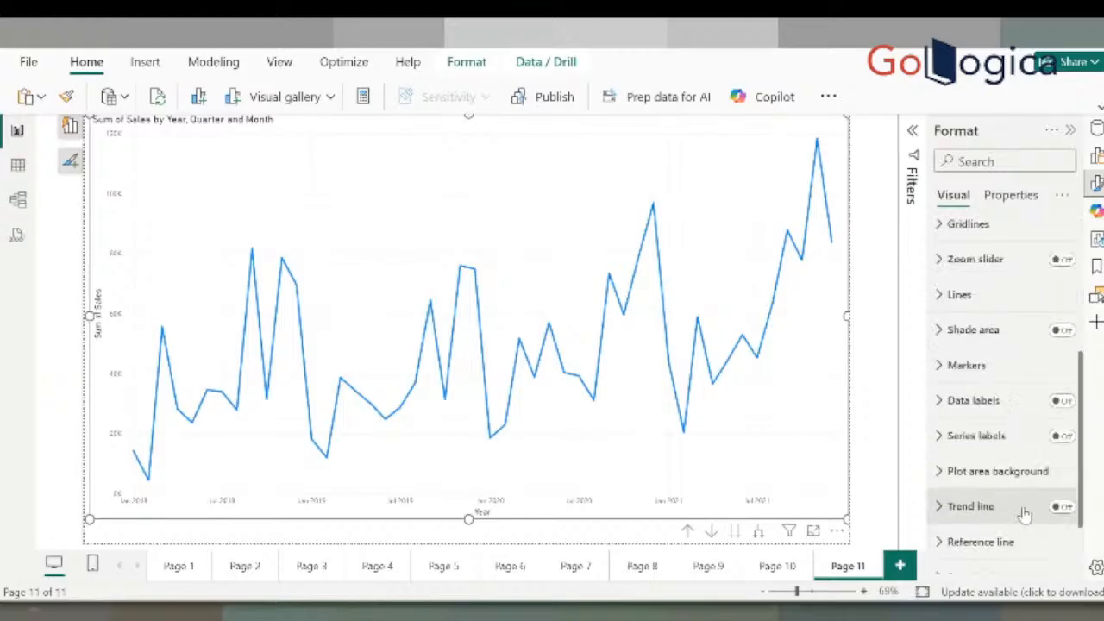
click(1062, 507)
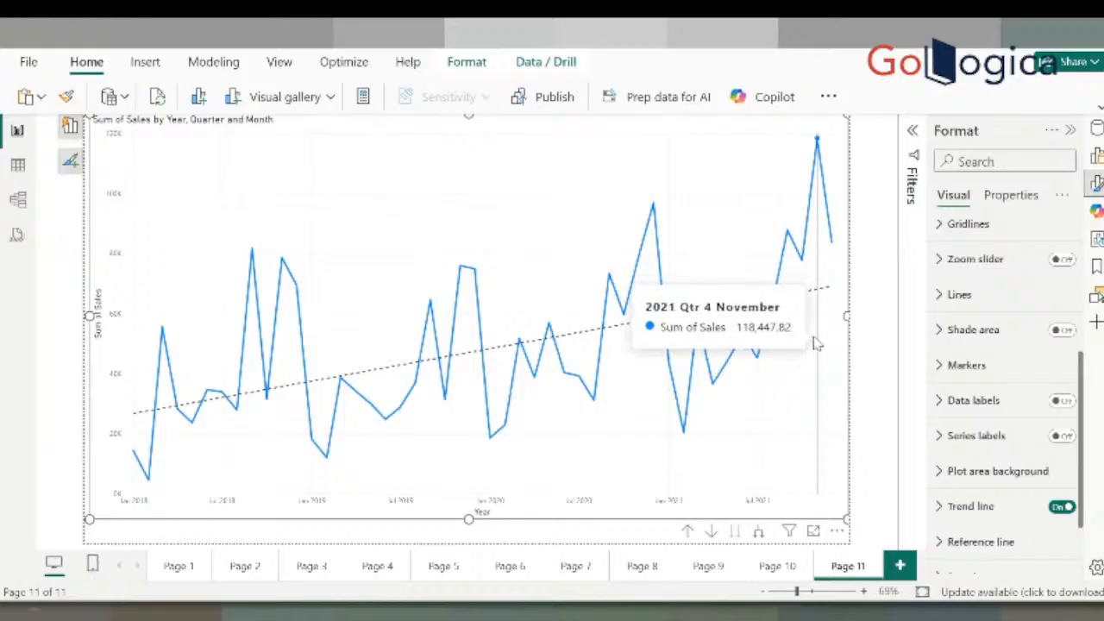
click(1059, 508)
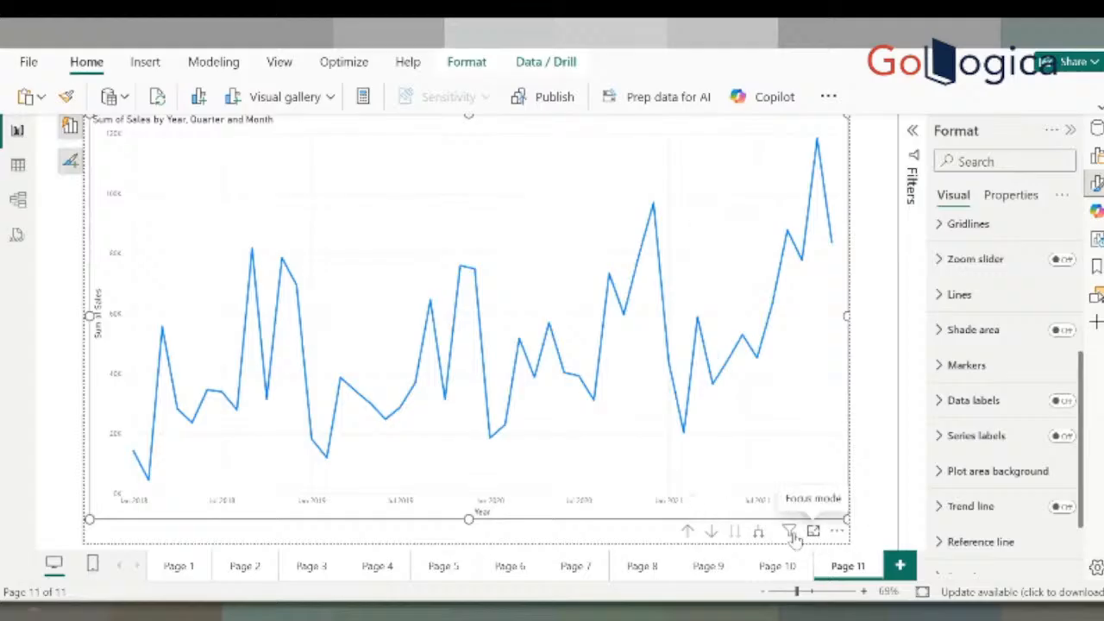
Shrink the line chart into the page's upper-left area and add a second line chart to Page 11
drag(846, 518, 438, 254)
click(453, 155)
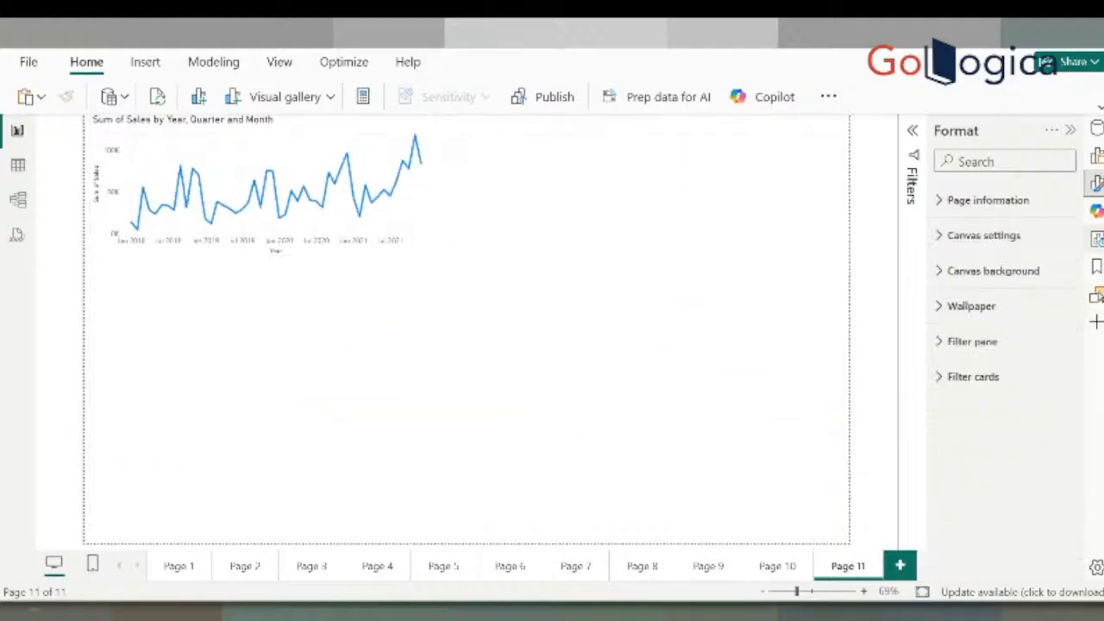
click(1096, 183)
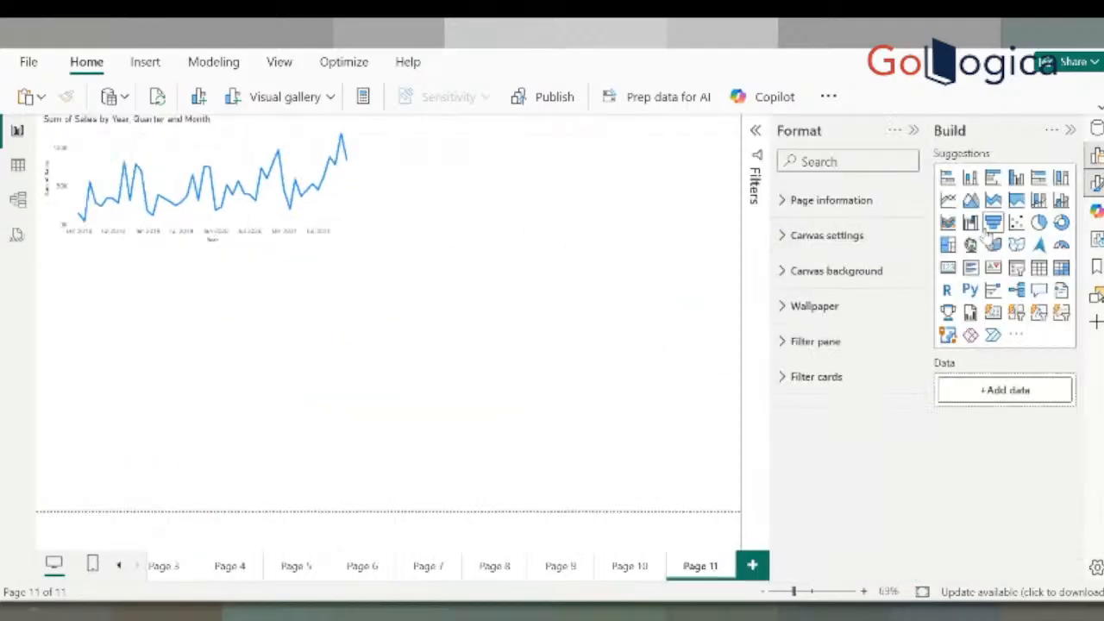
click(947, 199)
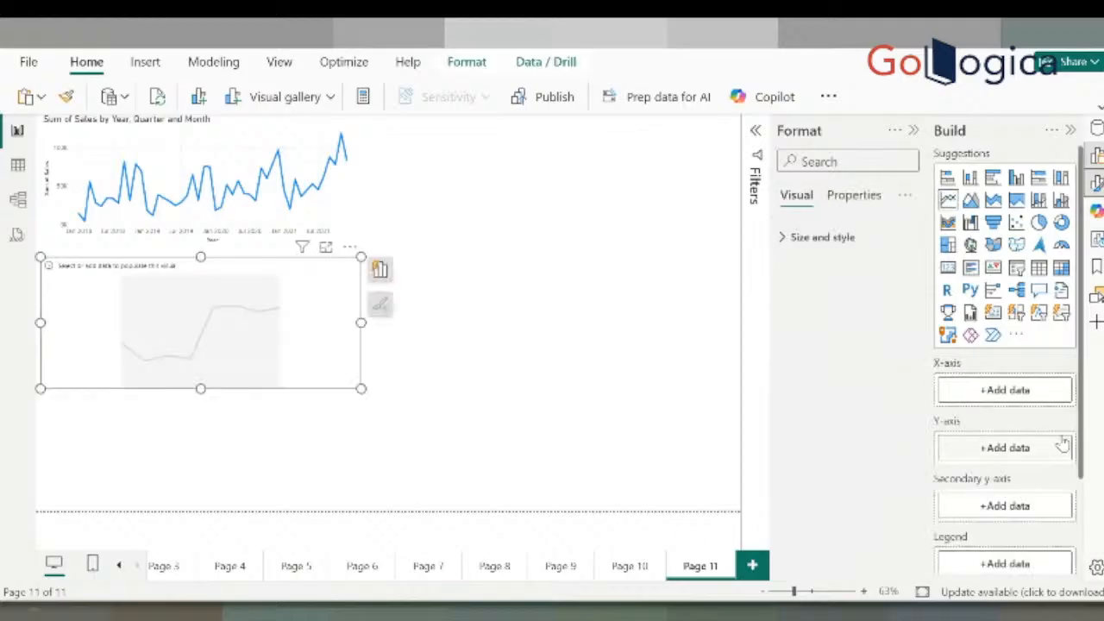
Put Order Date on the new line chart's X-axis and Sales on its Y-axis
click(1007, 390)
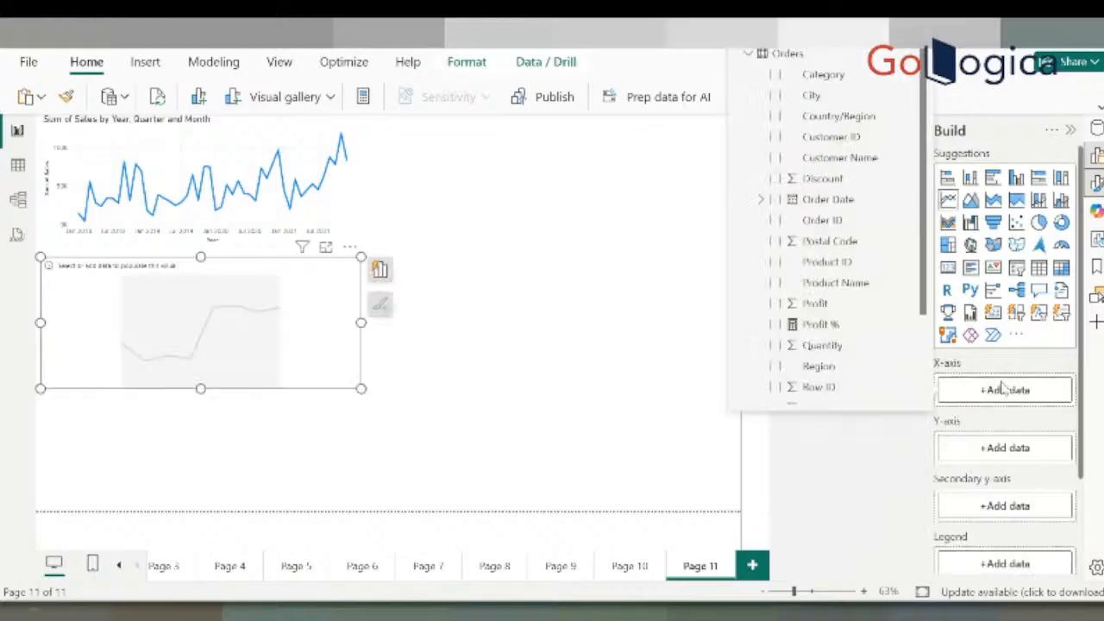
text(o)
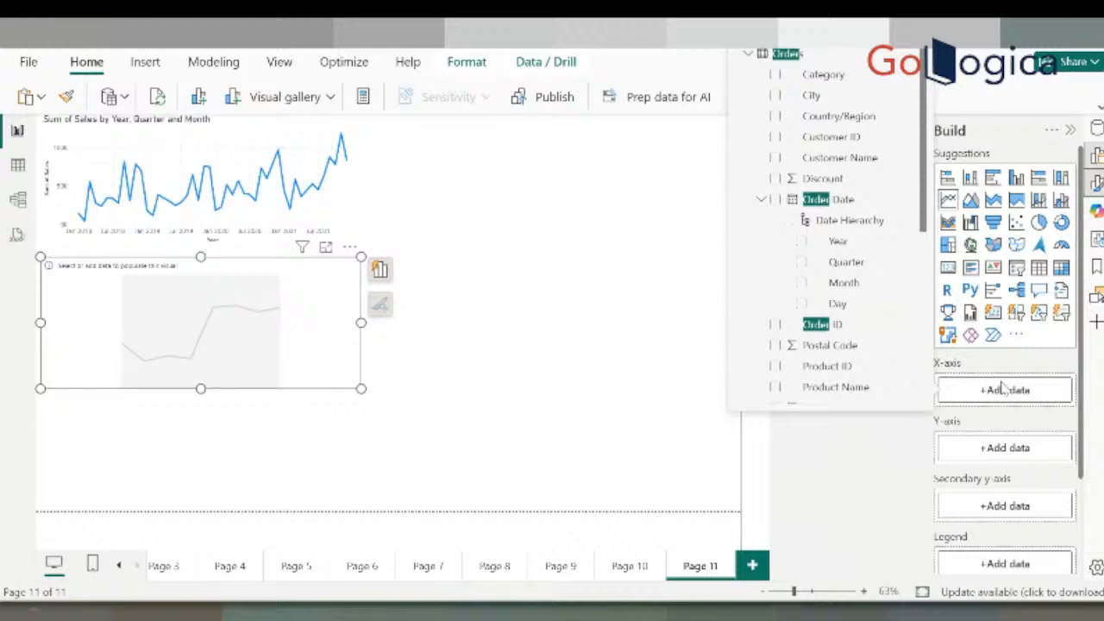
click(777, 200)
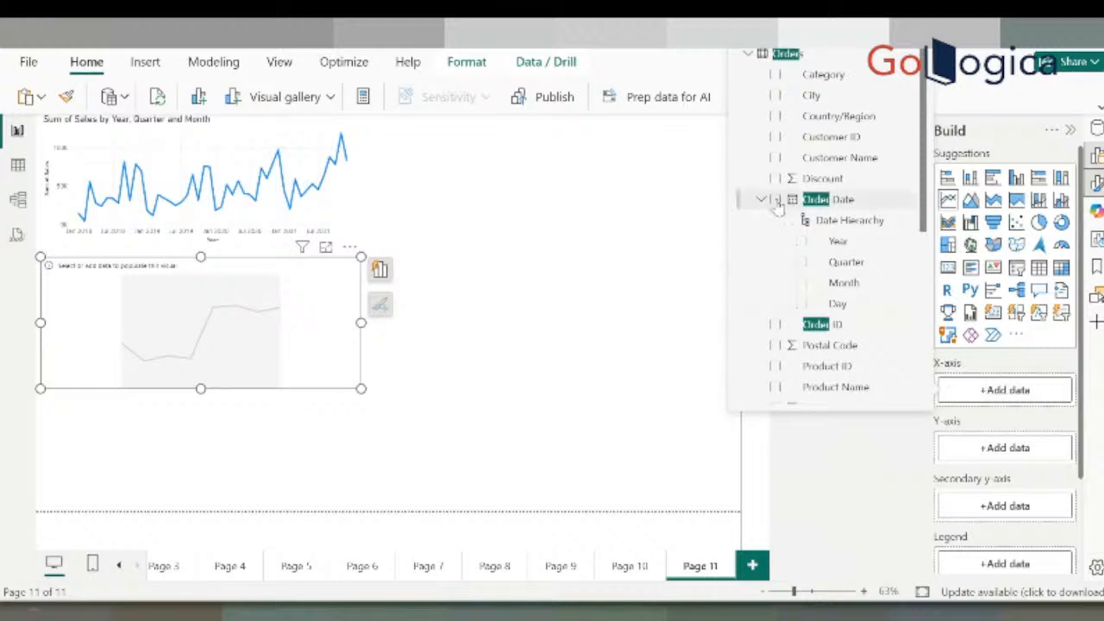
scroll(977, 534, down, 2)
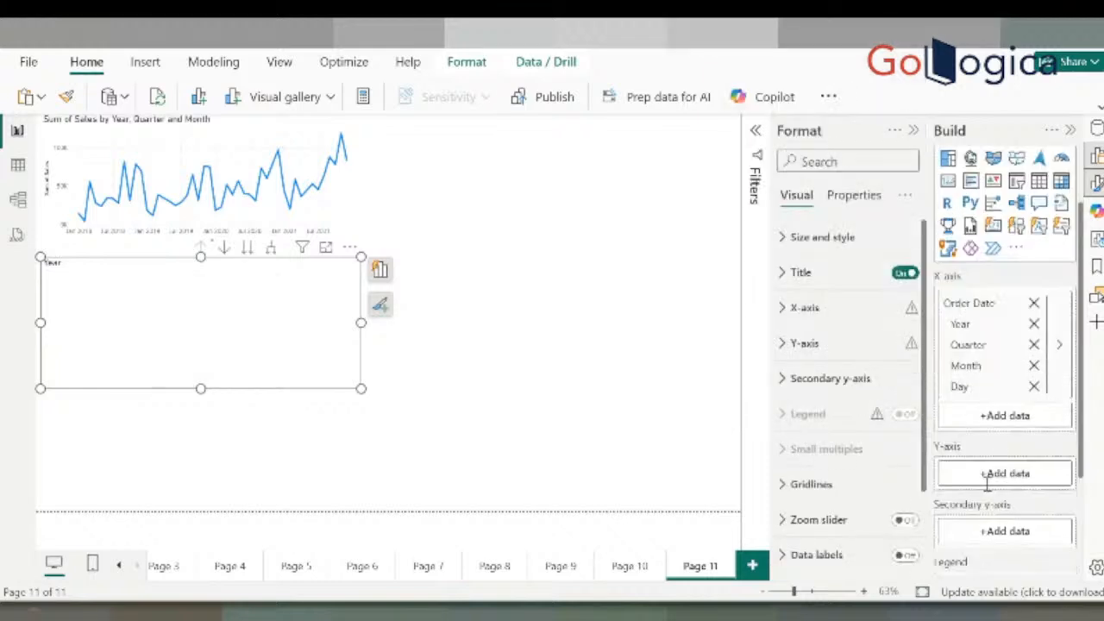
click(993, 474)
text(sa)
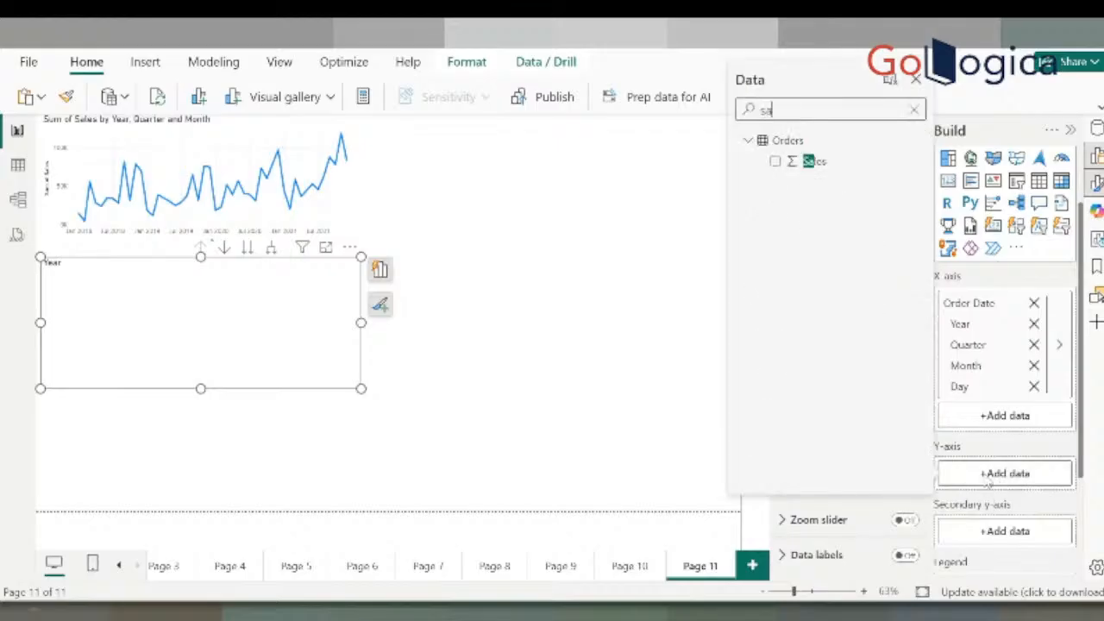
click(776, 162)
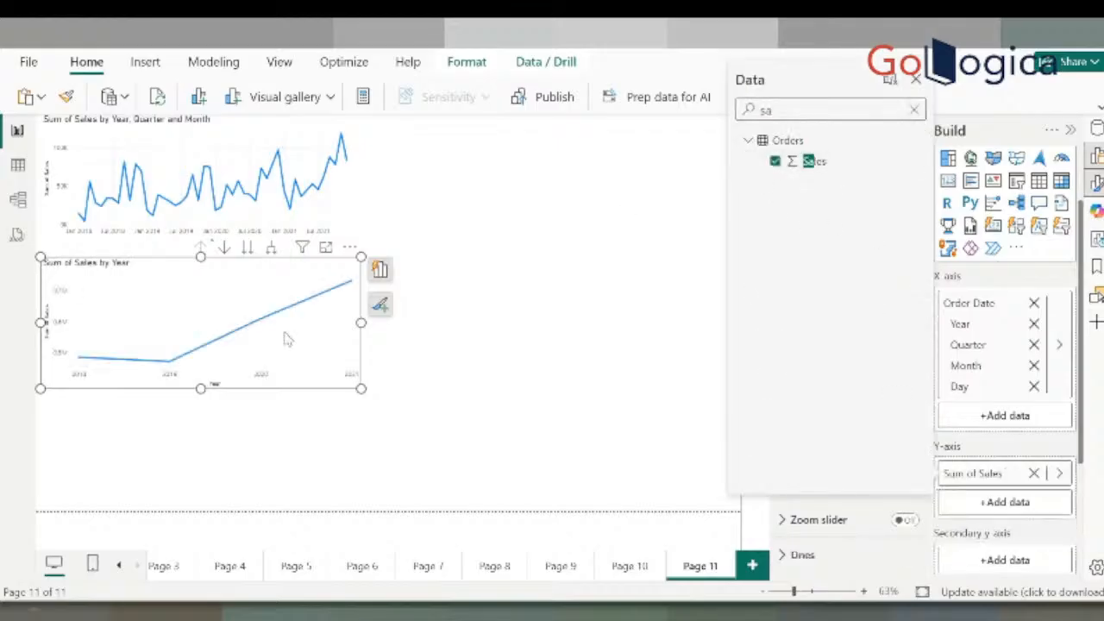
View the new chart by quarter, drill back up to year, and examine the yearly sales in focus mode
click(269, 250)
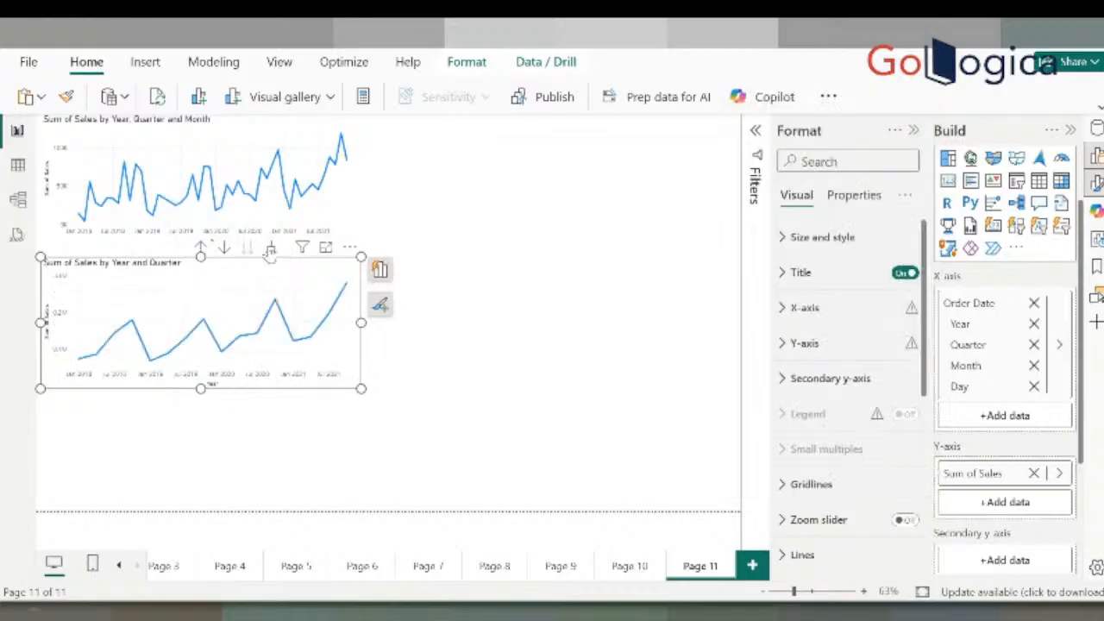
click(200, 249)
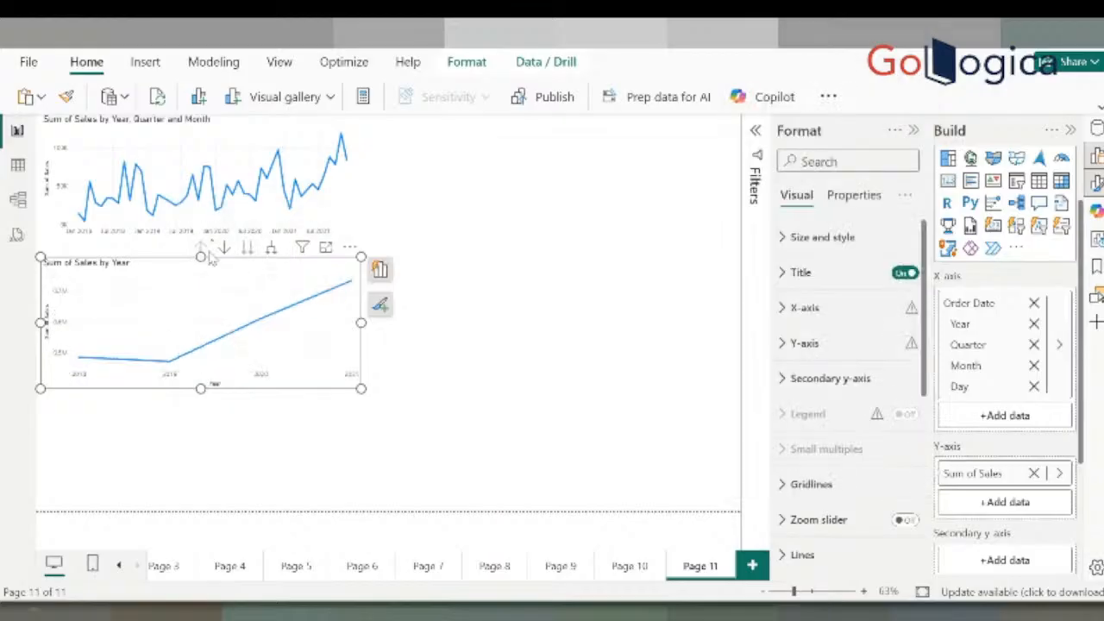
click(324, 248)
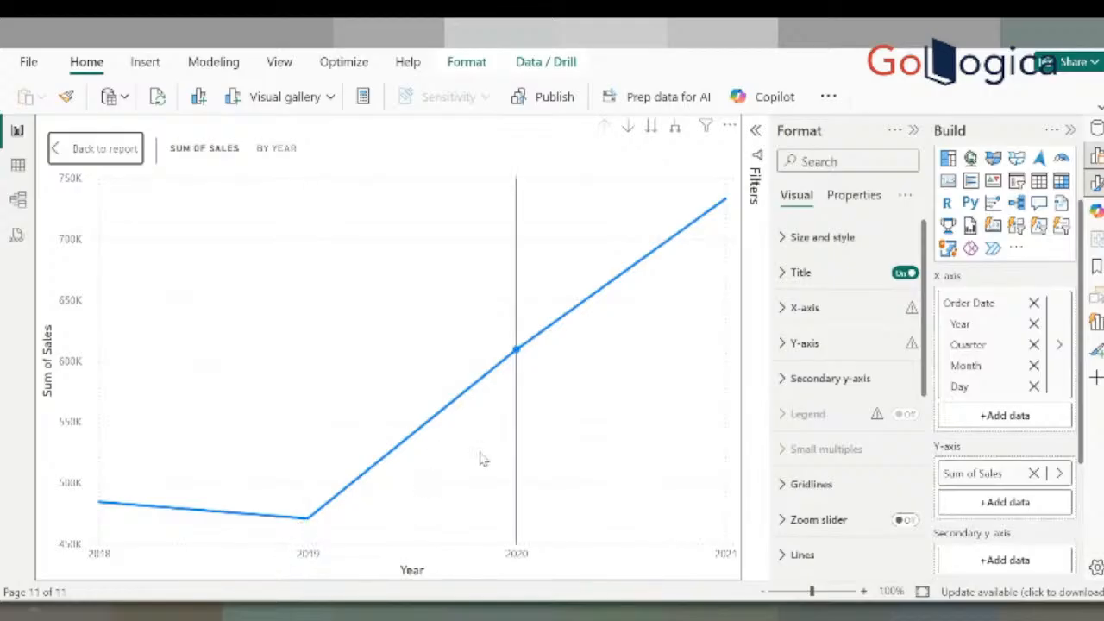
mouse_move(483, 460)
mouse_move(715, 353)
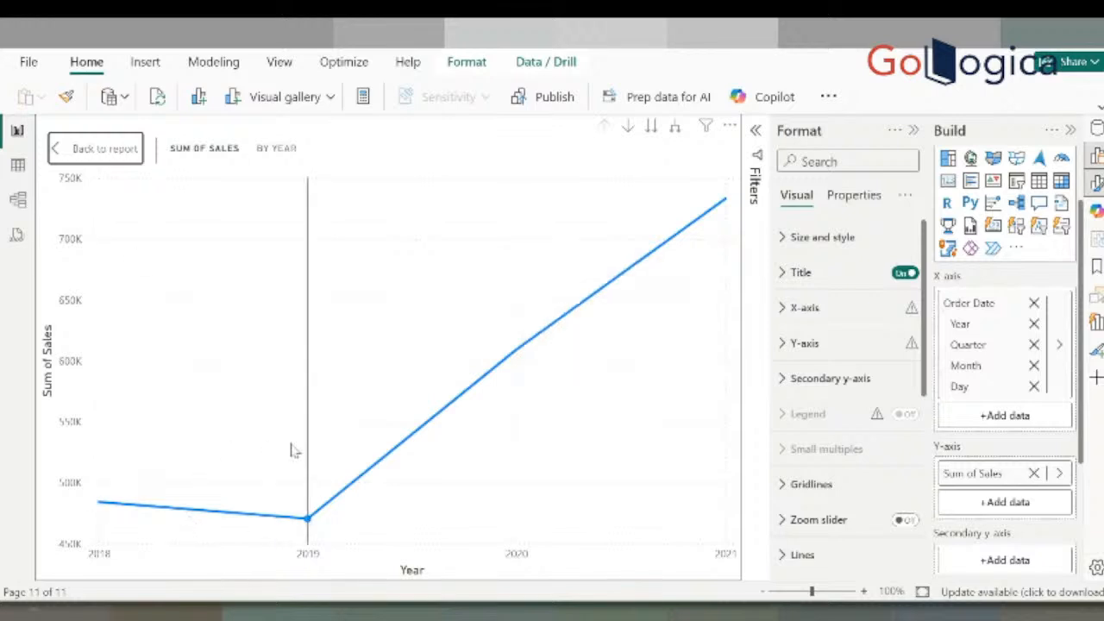
mouse_move(315, 458)
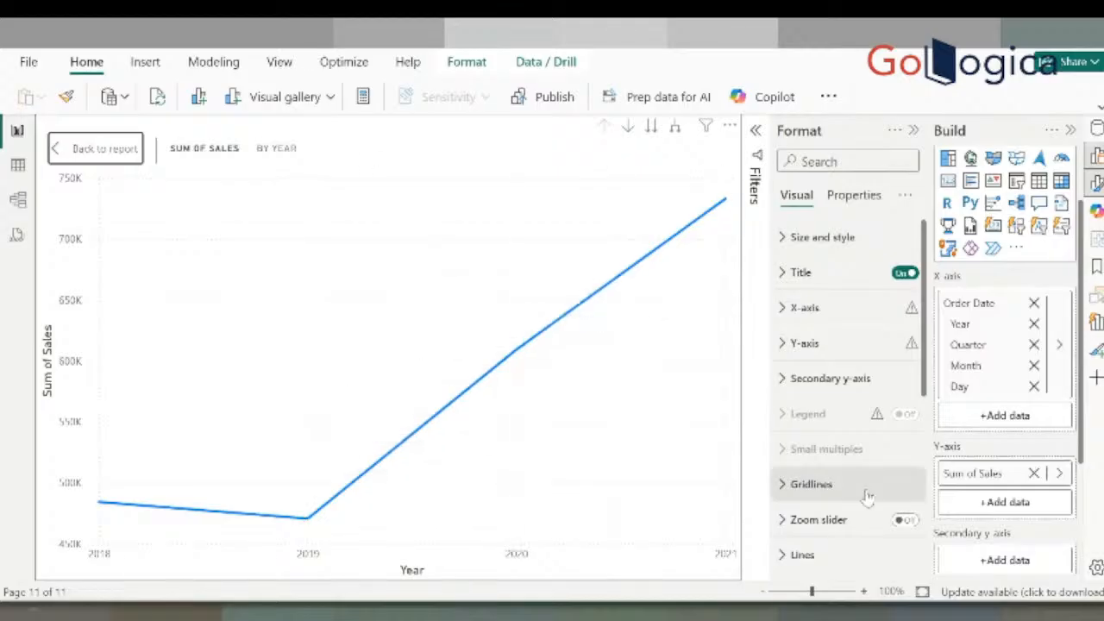
Add the Region field to the line chart's legend so Sales splits into one line per region
scroll(949, 442, down, 2)
click(949, 442)
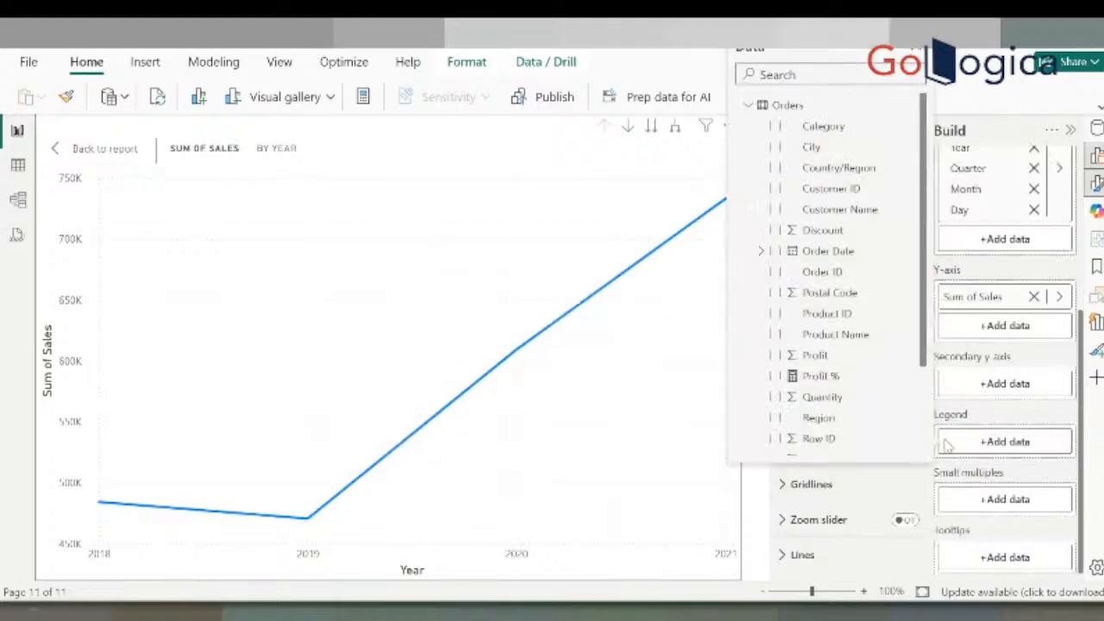
text(re)
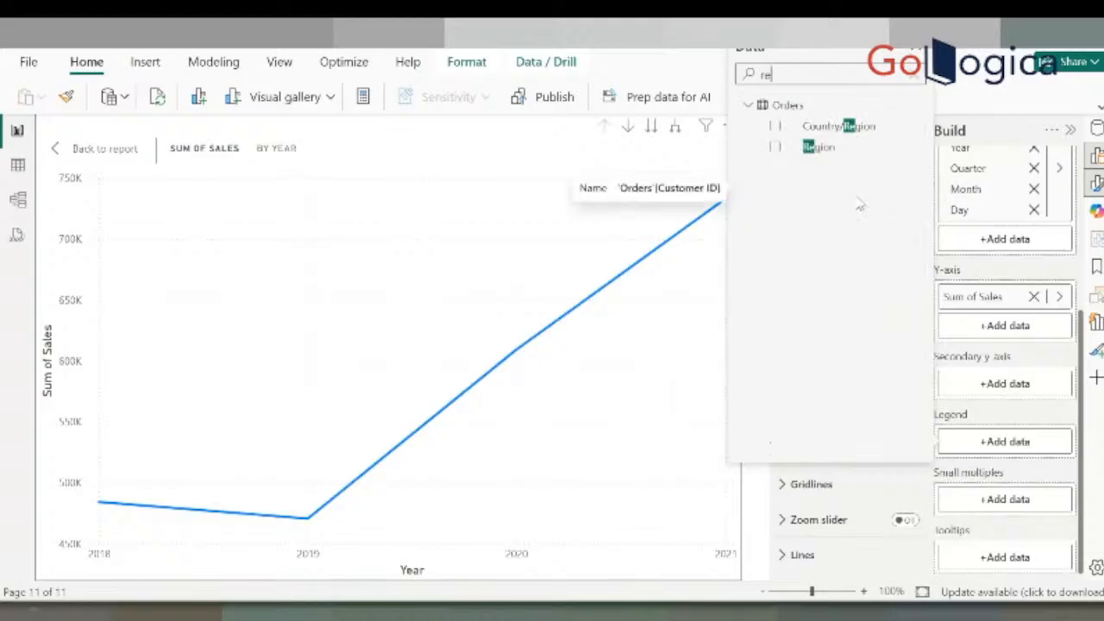
text(g)
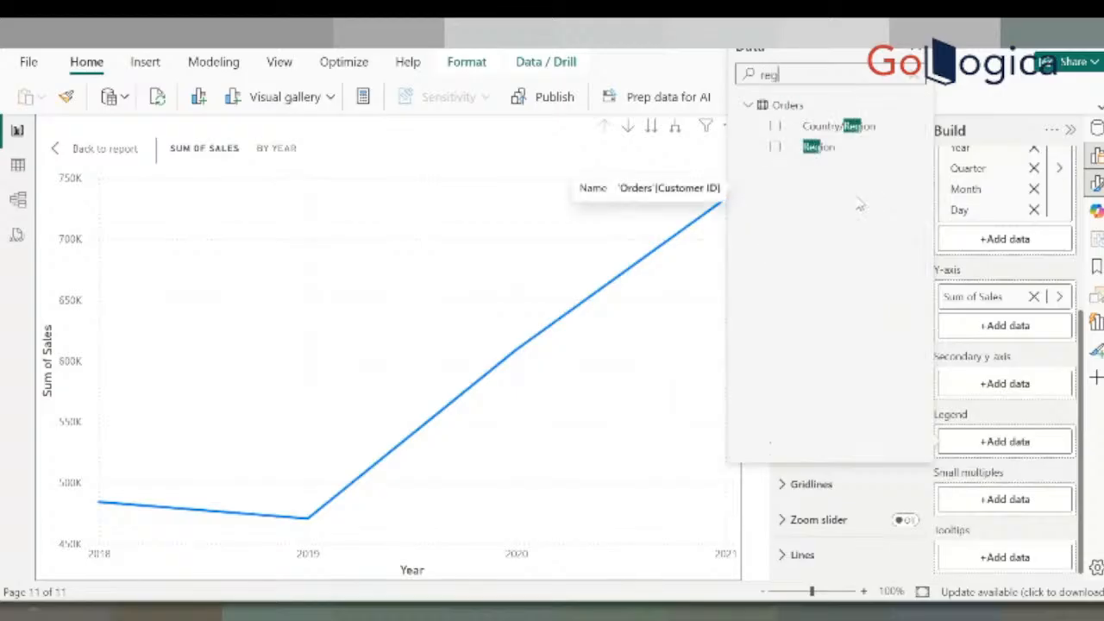
click(774, 148)
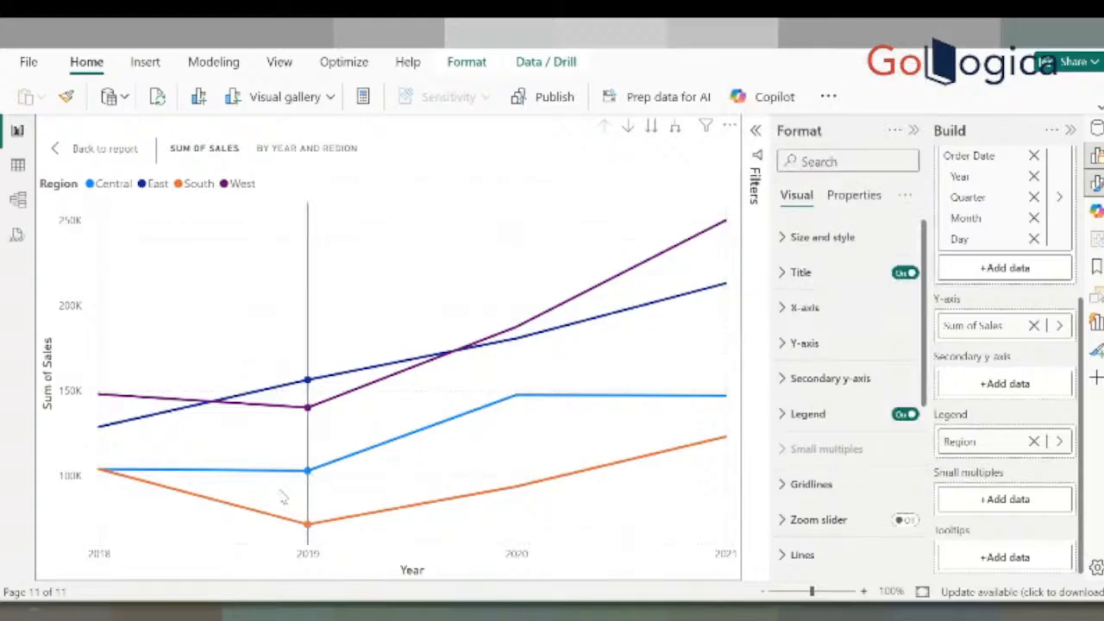
Highlight the West and East regions in turn on the line chart and compare their yearly sales
mouse_move(283, 497)
click(245, 184)
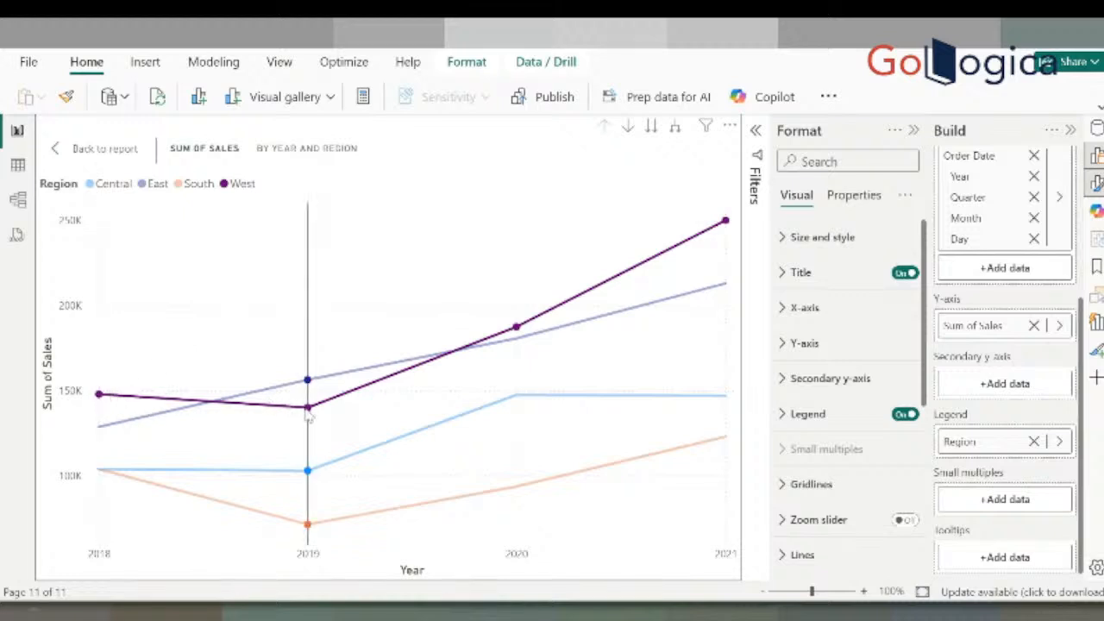
mouse_move(312, 418)
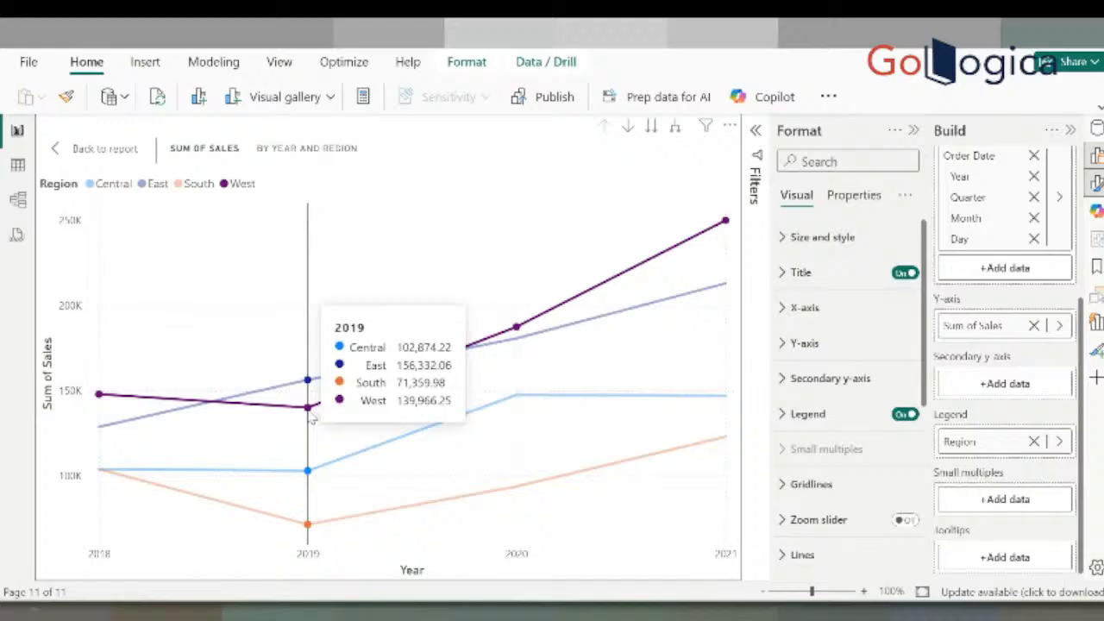
click(152, 184)
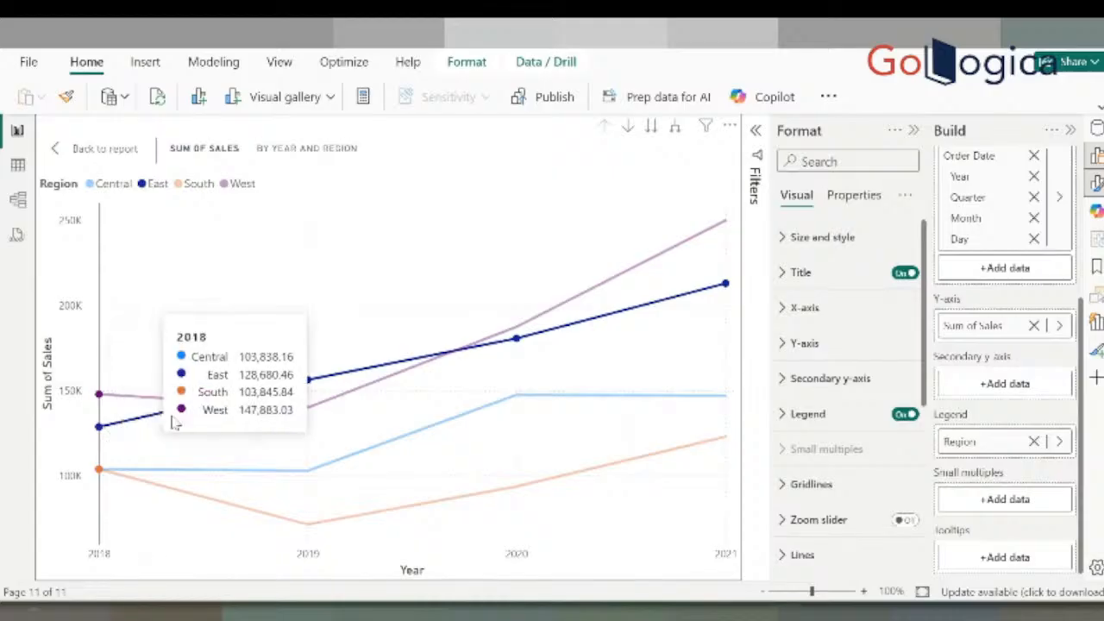
mouse_move(316, 384)
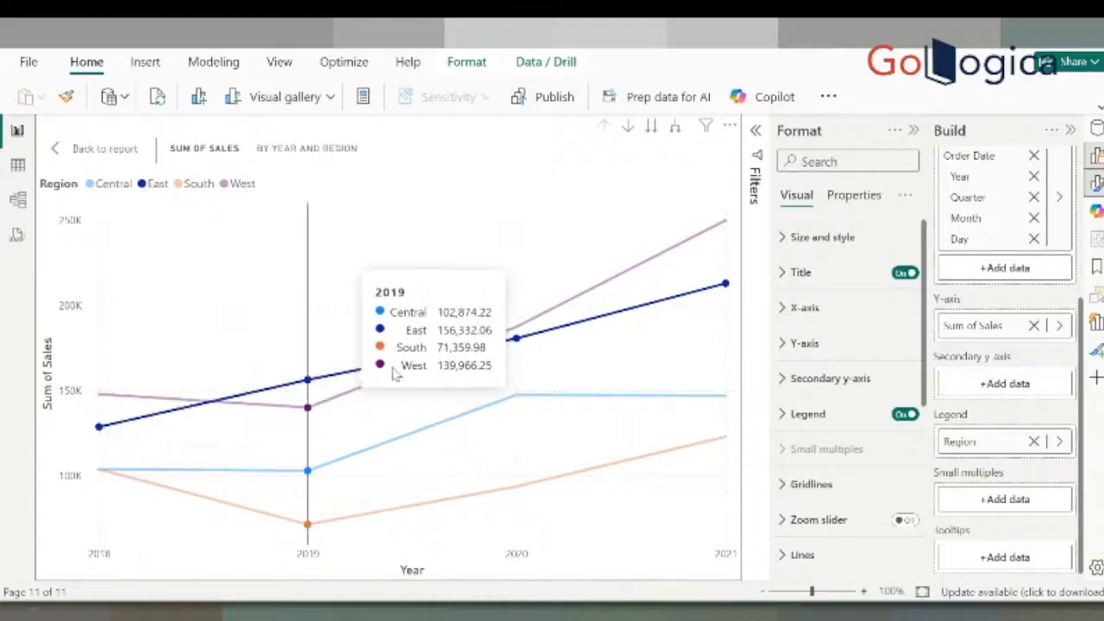
mouse_move(138, 425)
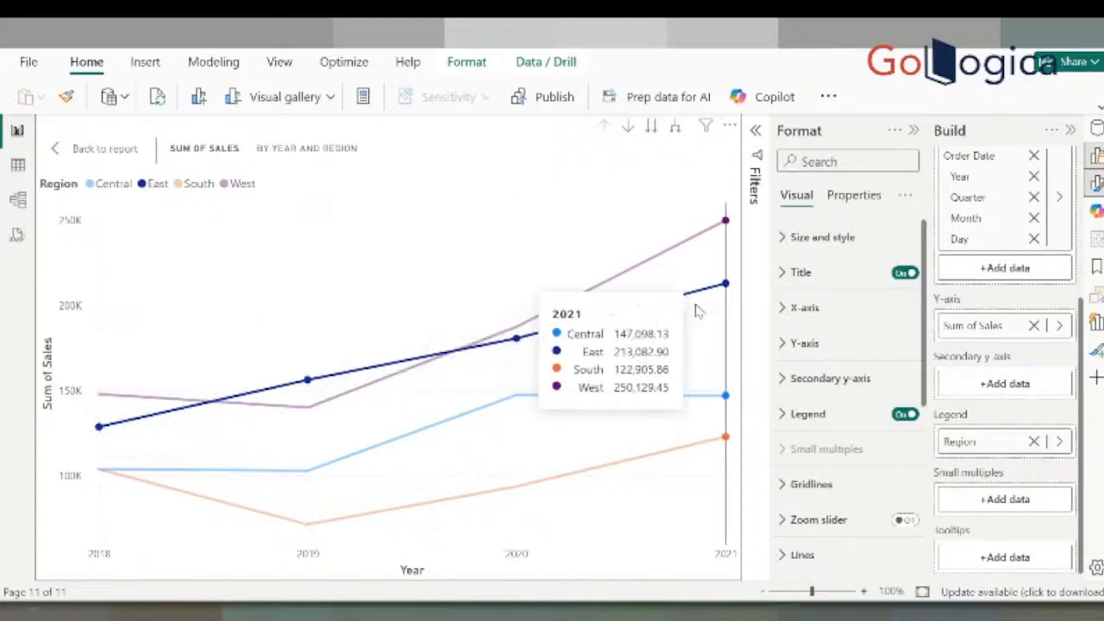
mouse_move(732, 295)
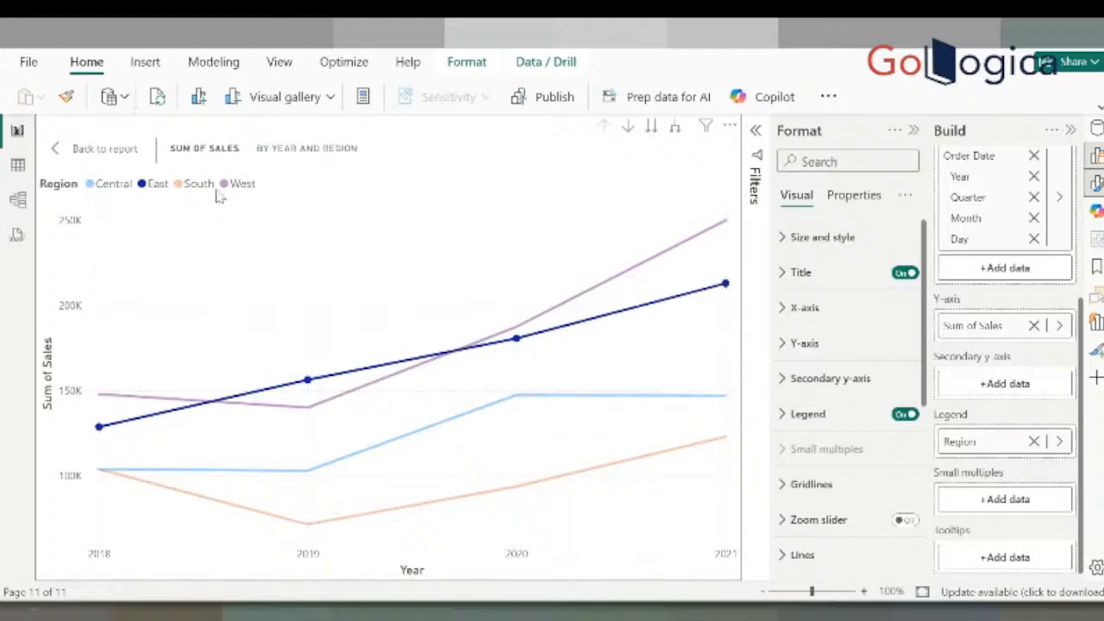
click(240, 182)
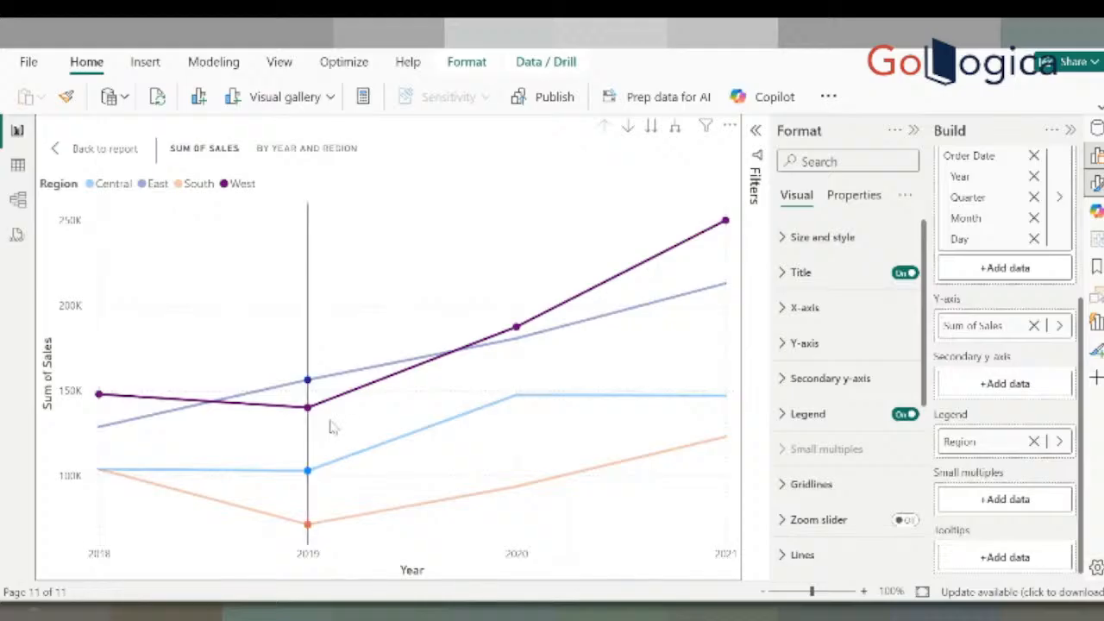
Highlight the Central and South regions in turn and examine their sales for 2018 and 2019
click(119, 186)
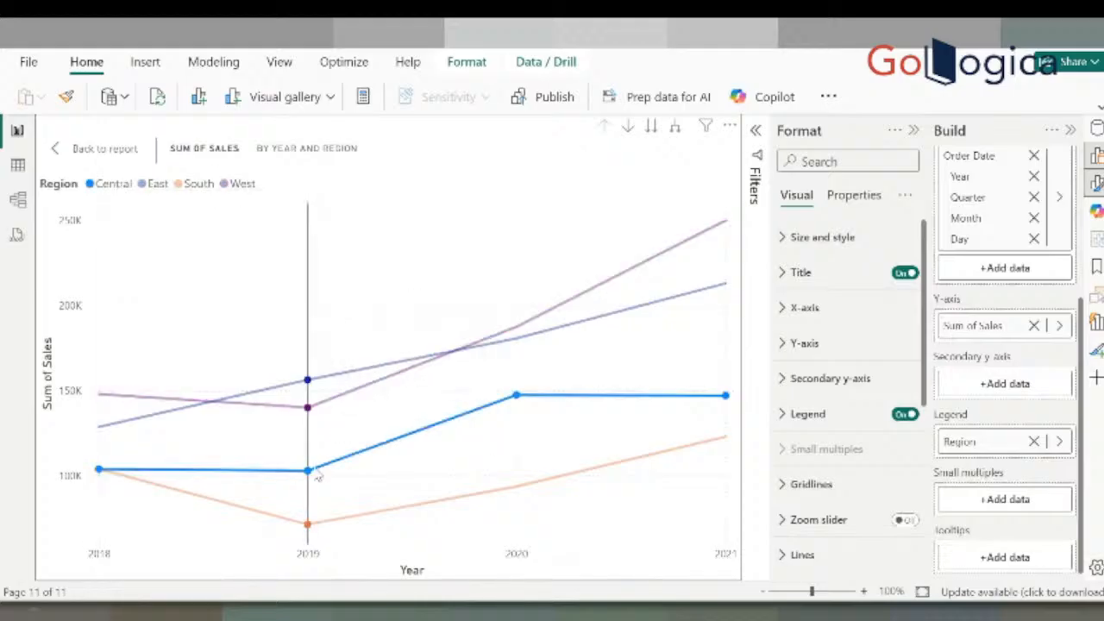
mouse_move(316, 472)
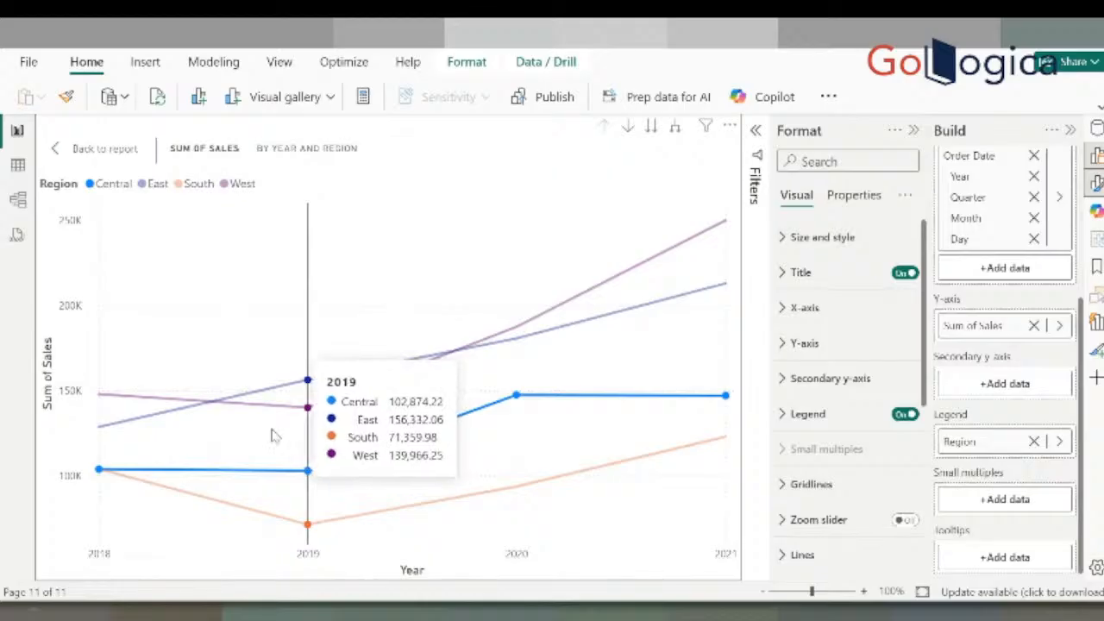
click(192, 185)
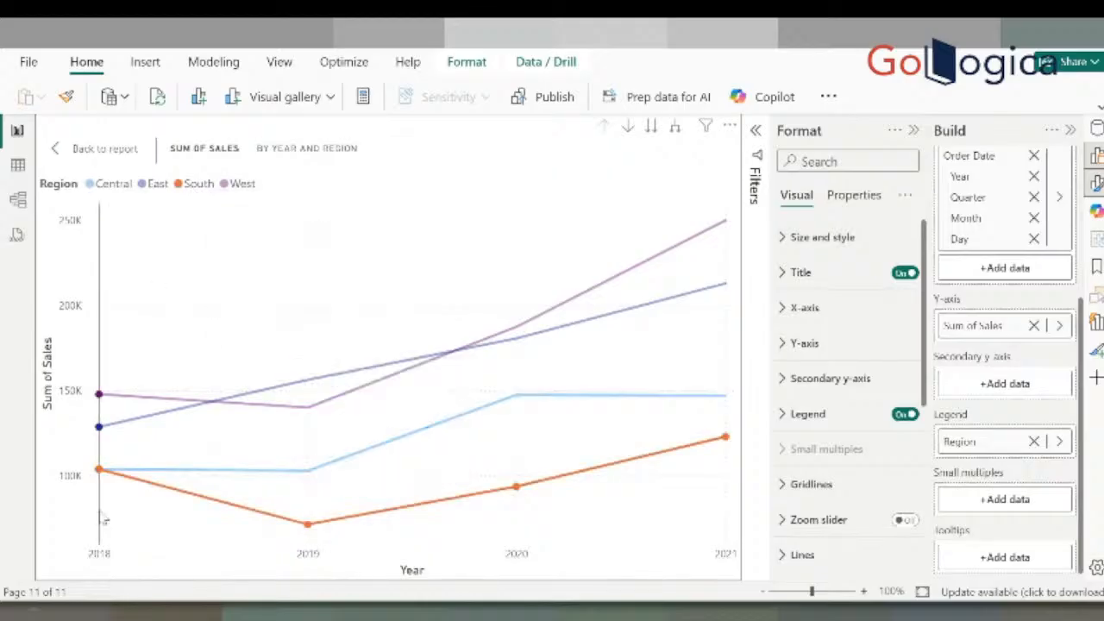
mouse_move(102, 470)
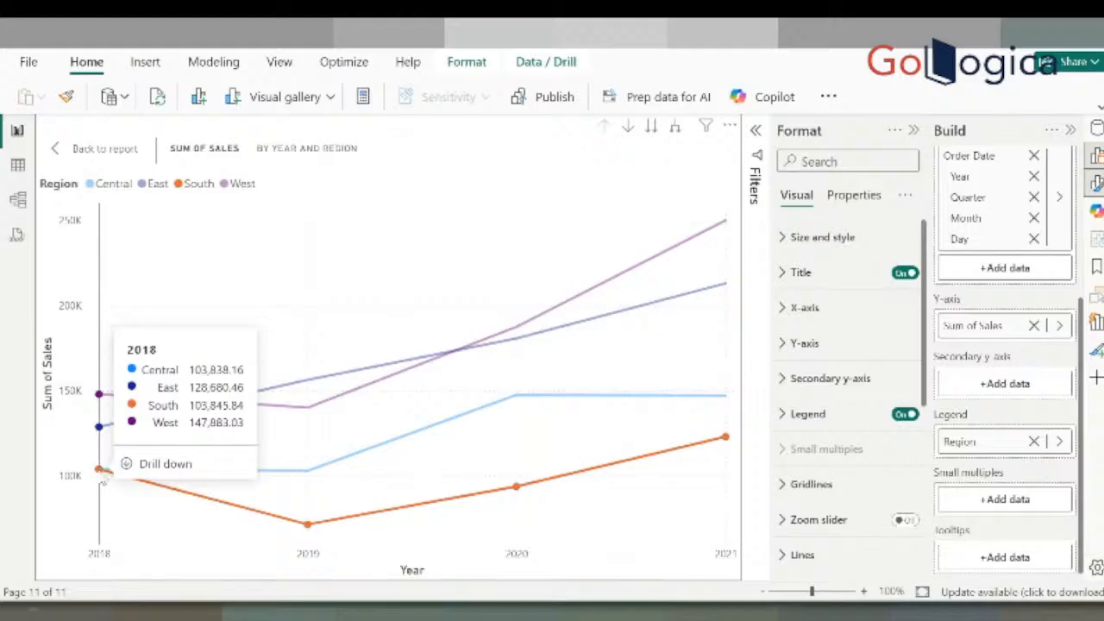
mouse_move(311, 529)
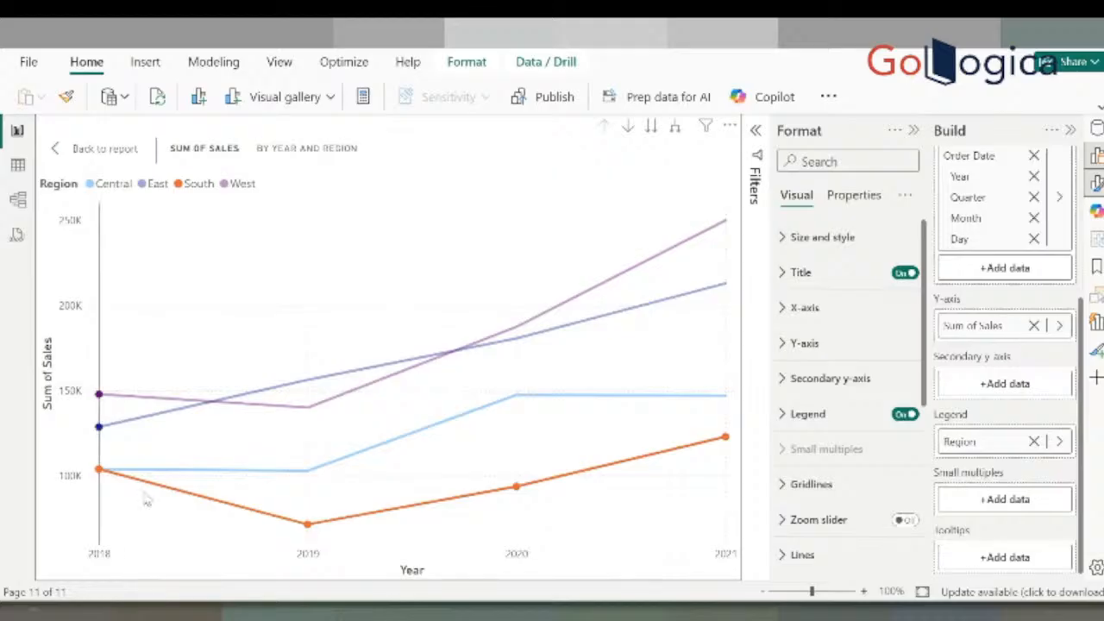
mouse_move(145, 499)
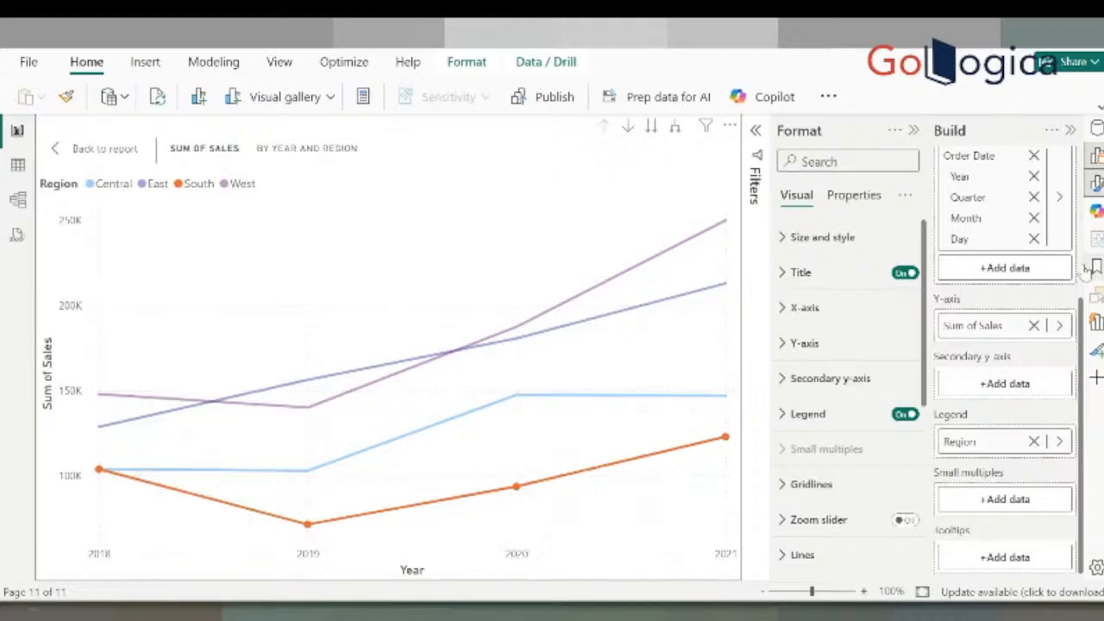
Replace Region with Category in the chart's legend and highlight Technology to examine its yearly sales
click(1033, 443)
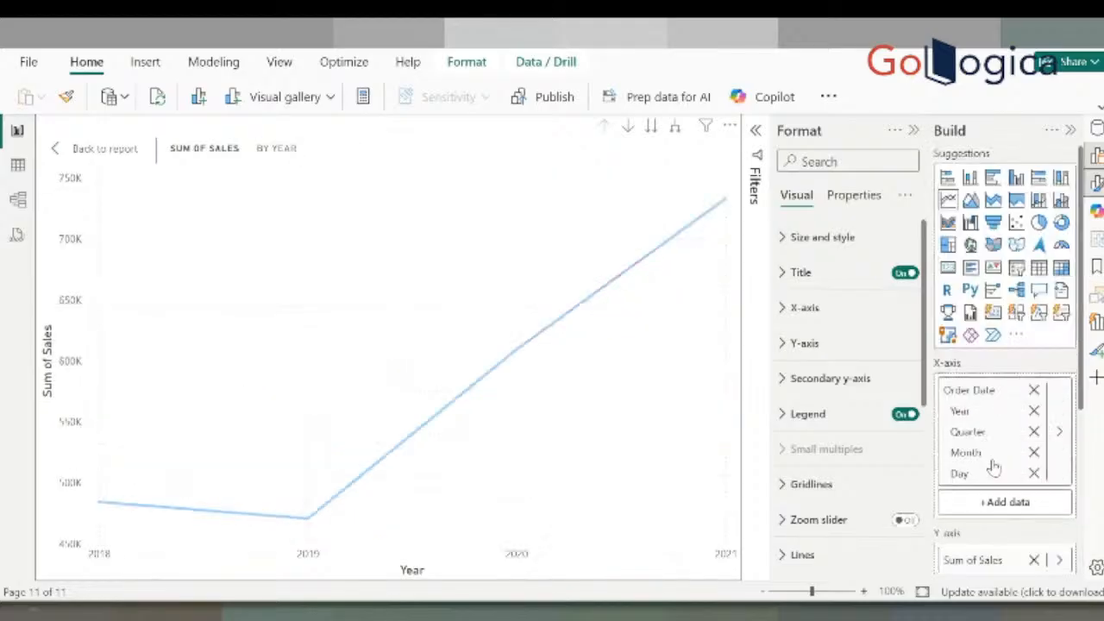
click(1002, 441)
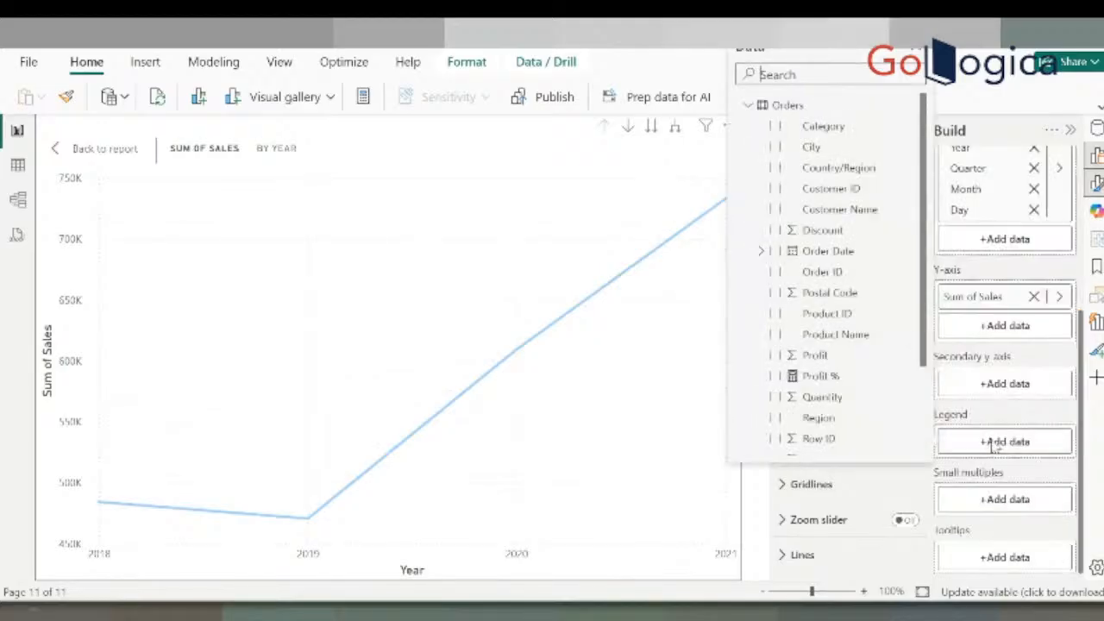
click(777, 128)
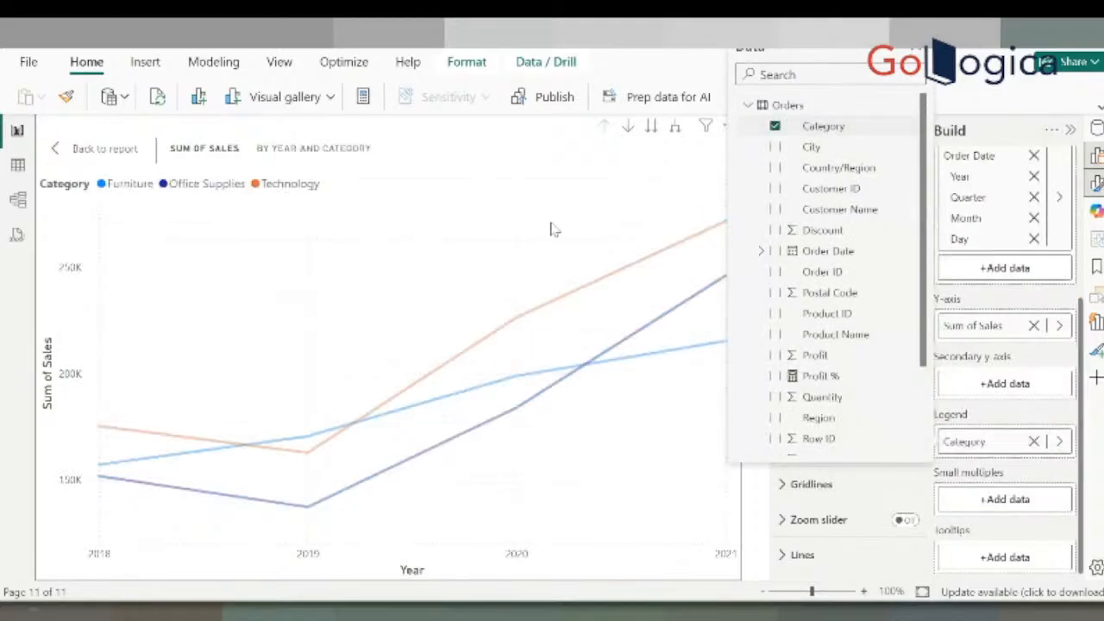
click(223, 314)
click(268, 184)
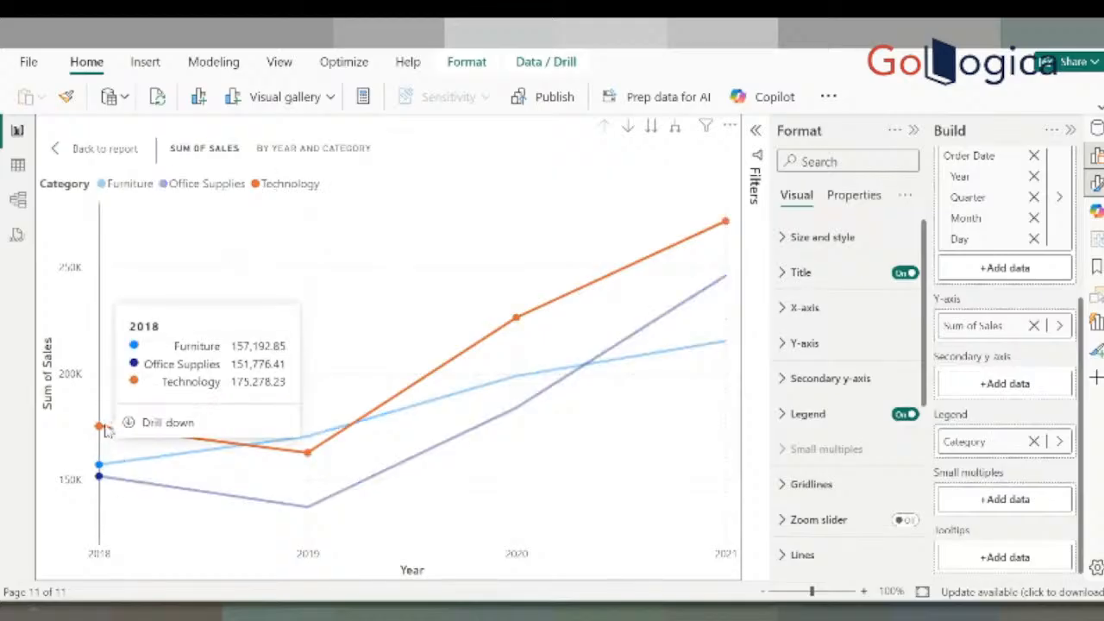
mouse_move(313, 459)
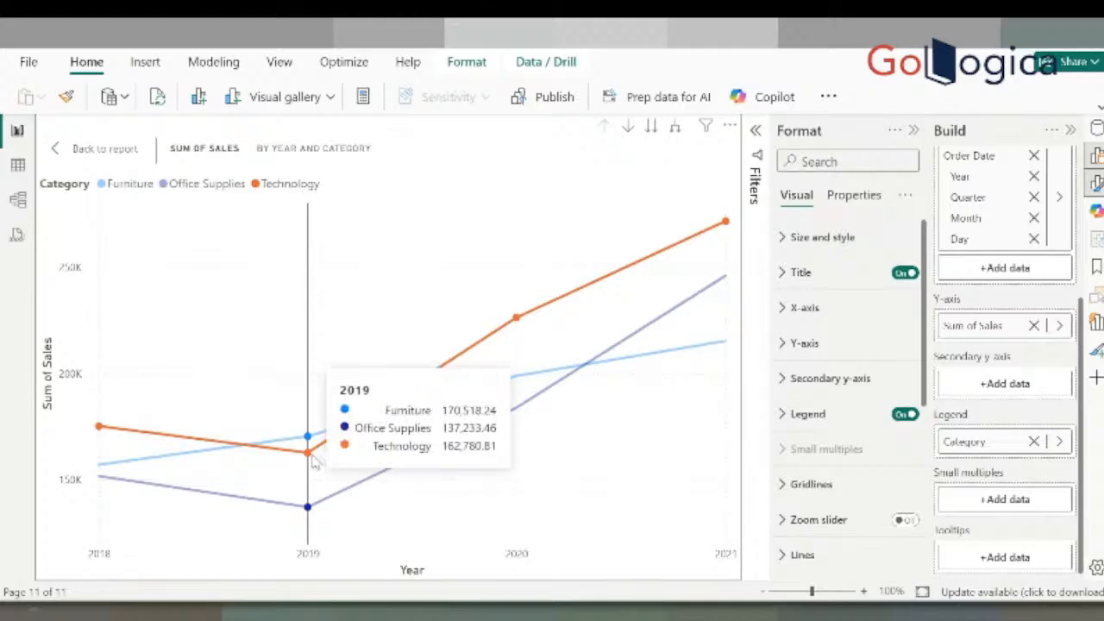
Replace Category with Region in the chart's legend and collapse the formatting options to widen the chart
click(1033, 441)
scroll(1001, 535, down, 3)
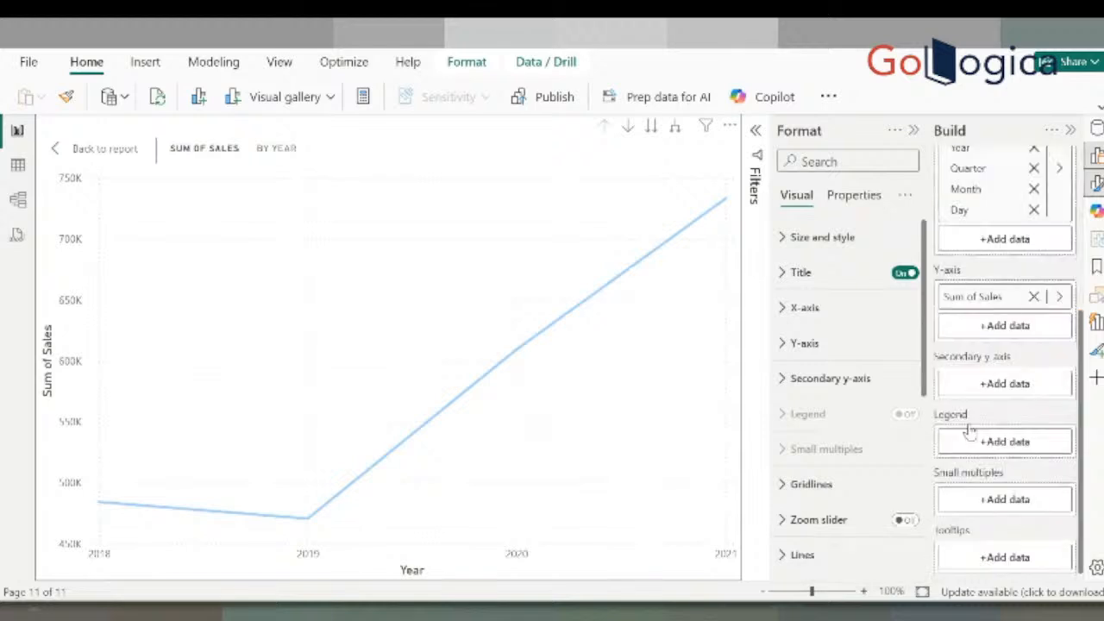
scroll(961, 342, up, 2)
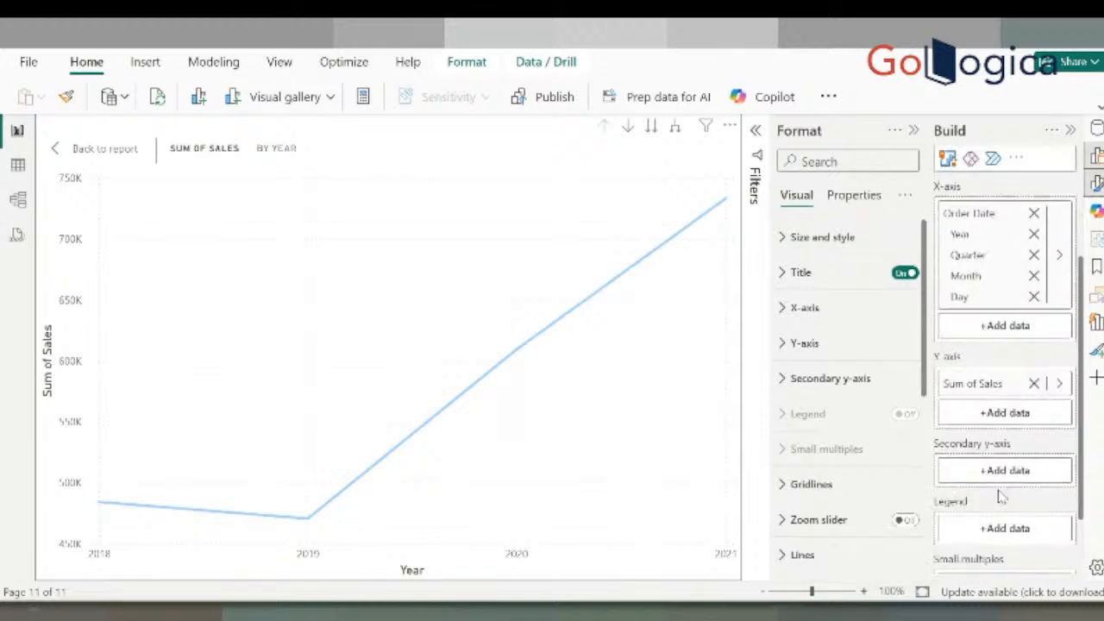
scroll(996, 412, up, 3)
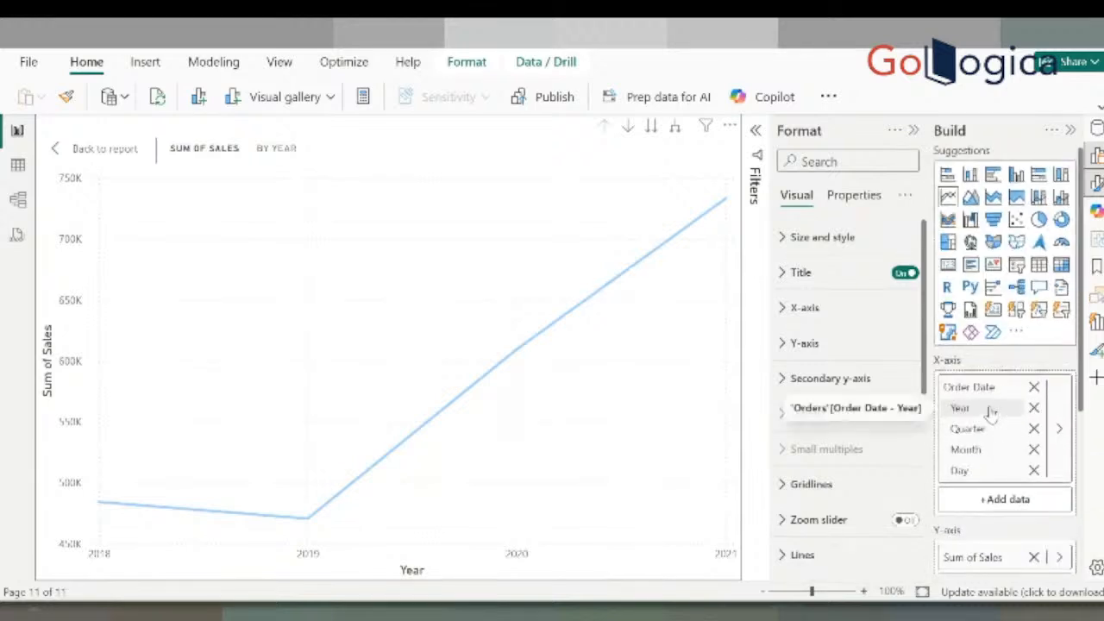
scroll(992, 431, down, 5)
click(996, 441)
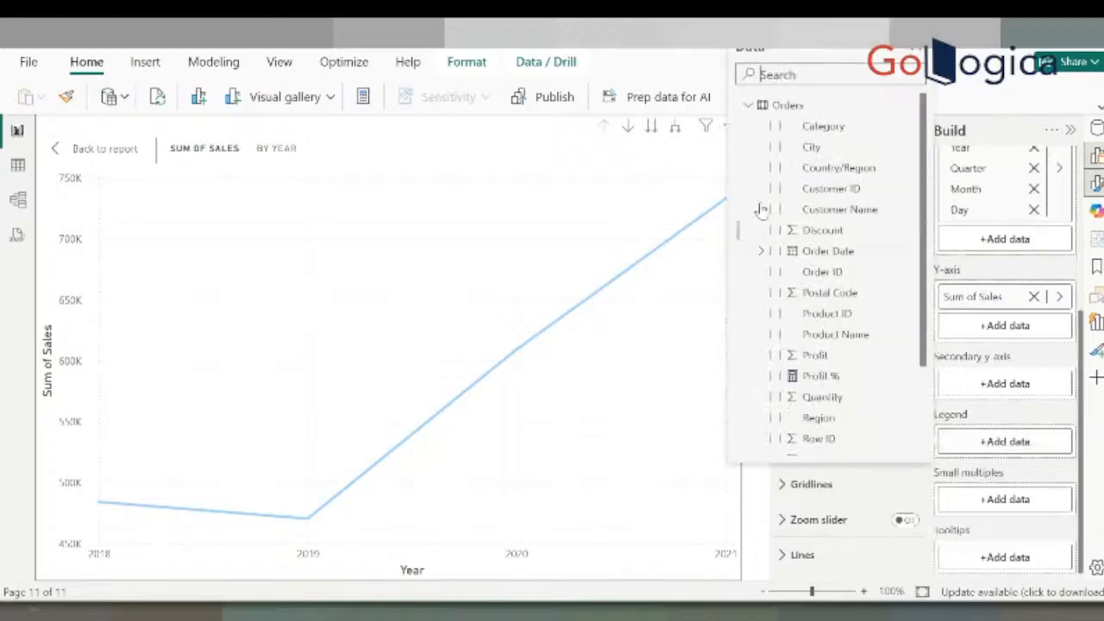
click(774, 418)
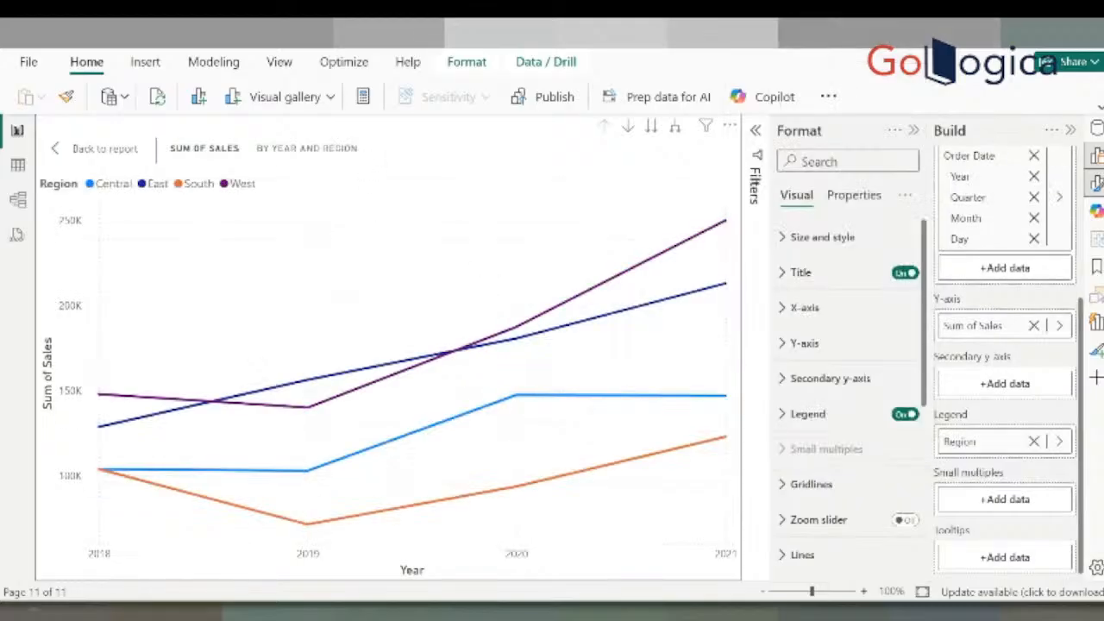
click(913, 131)
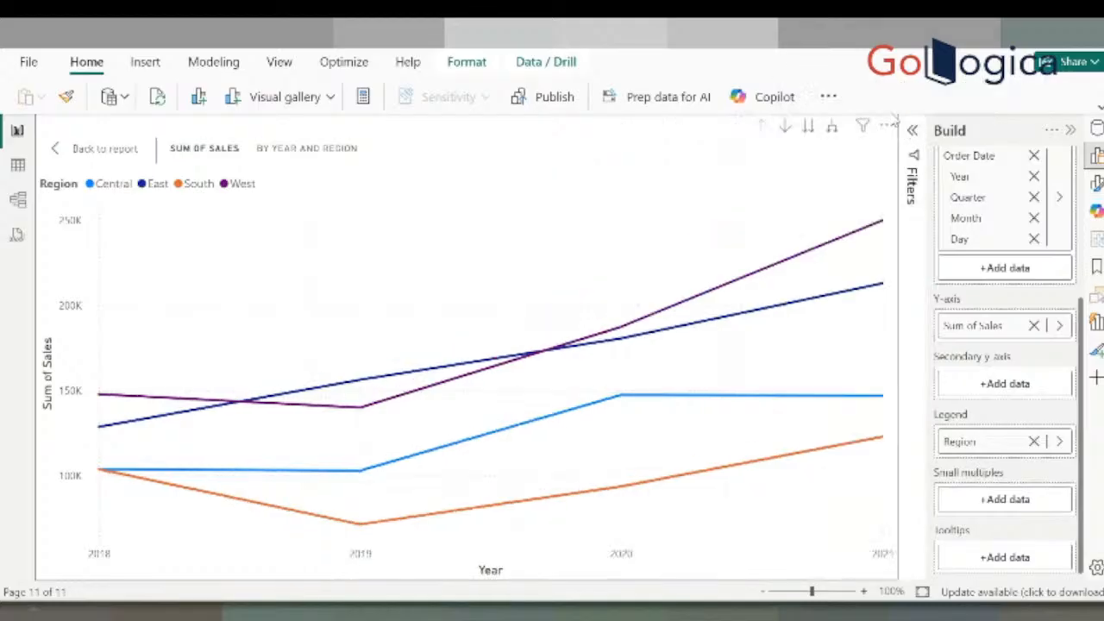
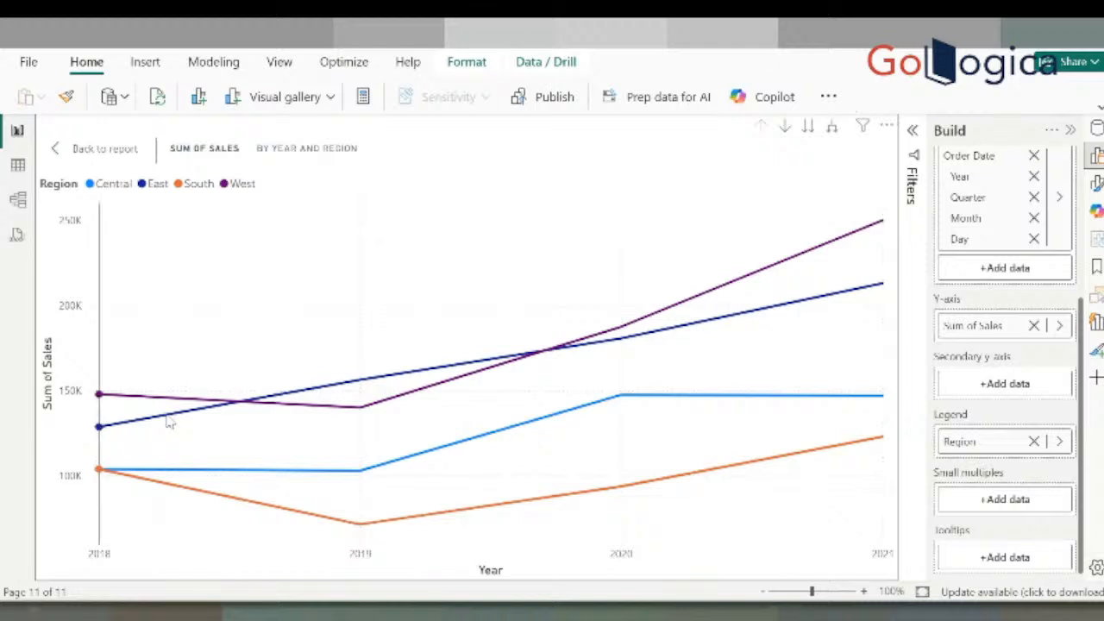
Expand the regional sales lines to quarter and month level, drill back up to year, and examine the yearly values
mouse_move(175, 456)
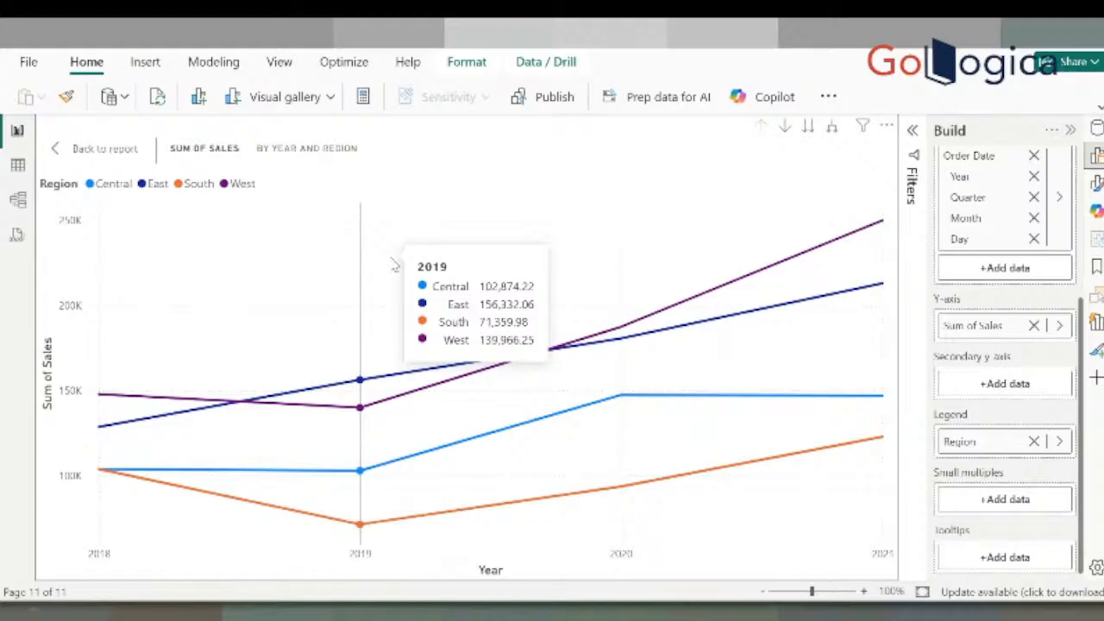
click(832, 127)
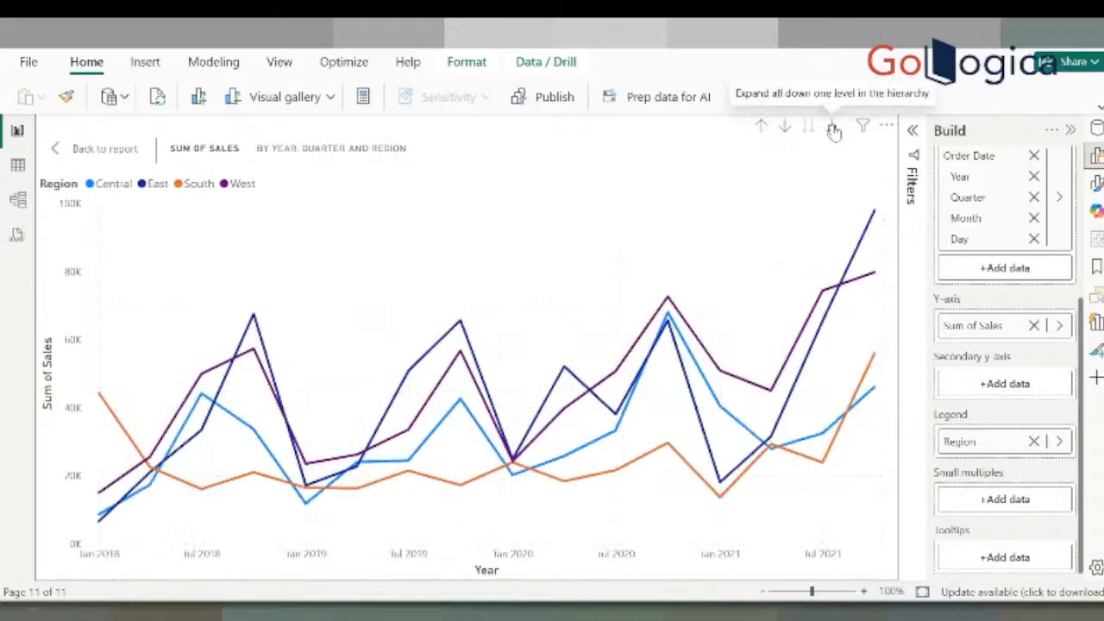
click(833, 129)
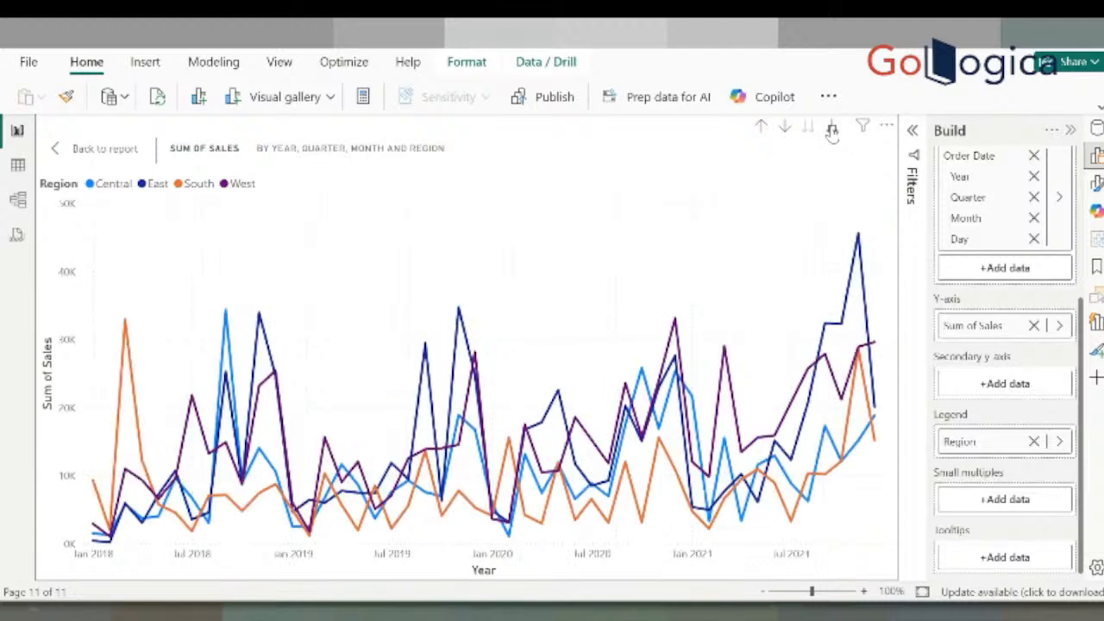
click(763, 127)
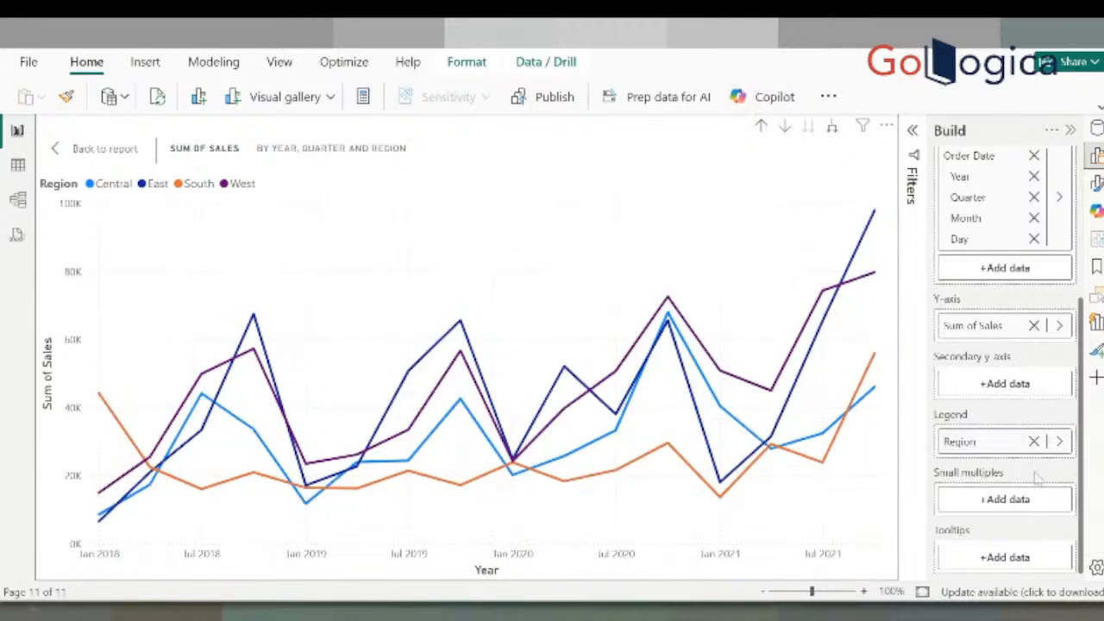
click(761, 129)
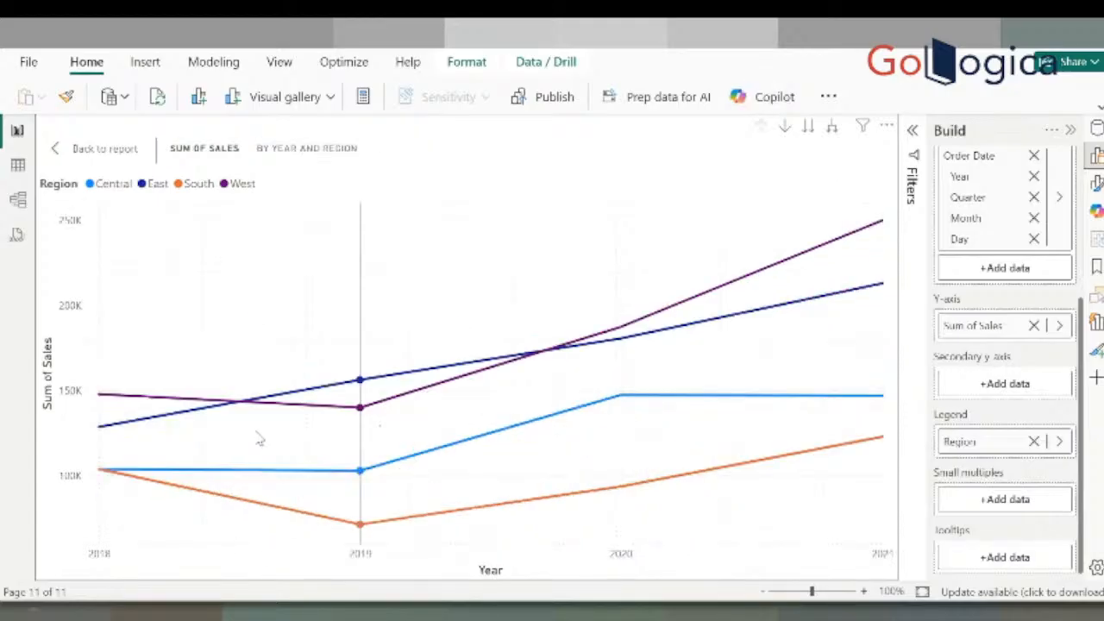
mouse_move(102, 479)
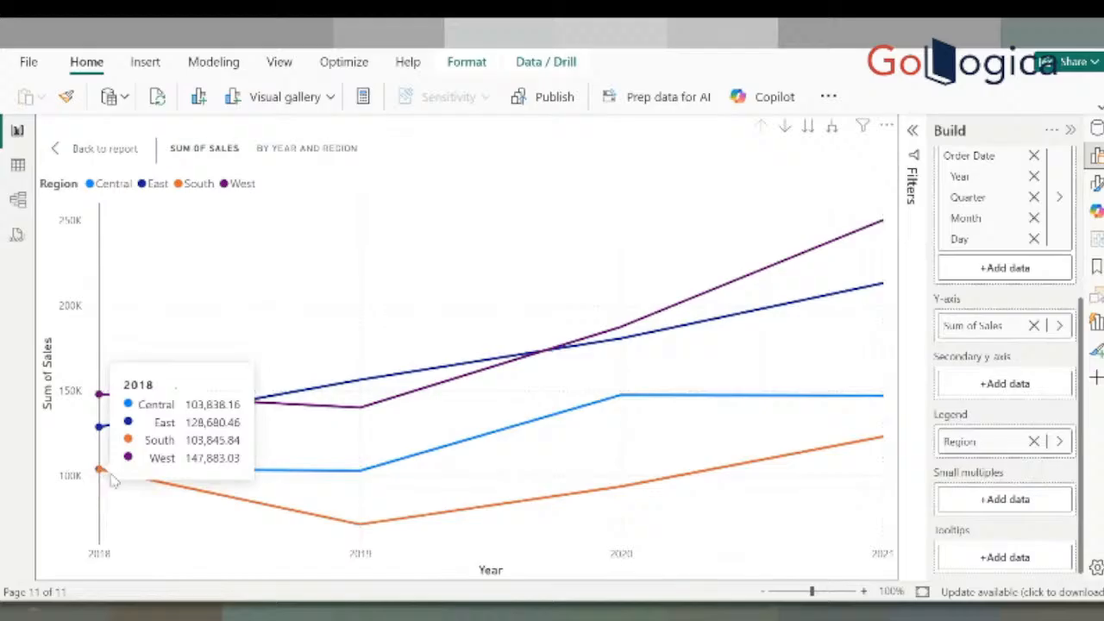
Expand the regional sales lines from year to quarter level and examine the first two quarters of 2018
mouse_move(371, 533)
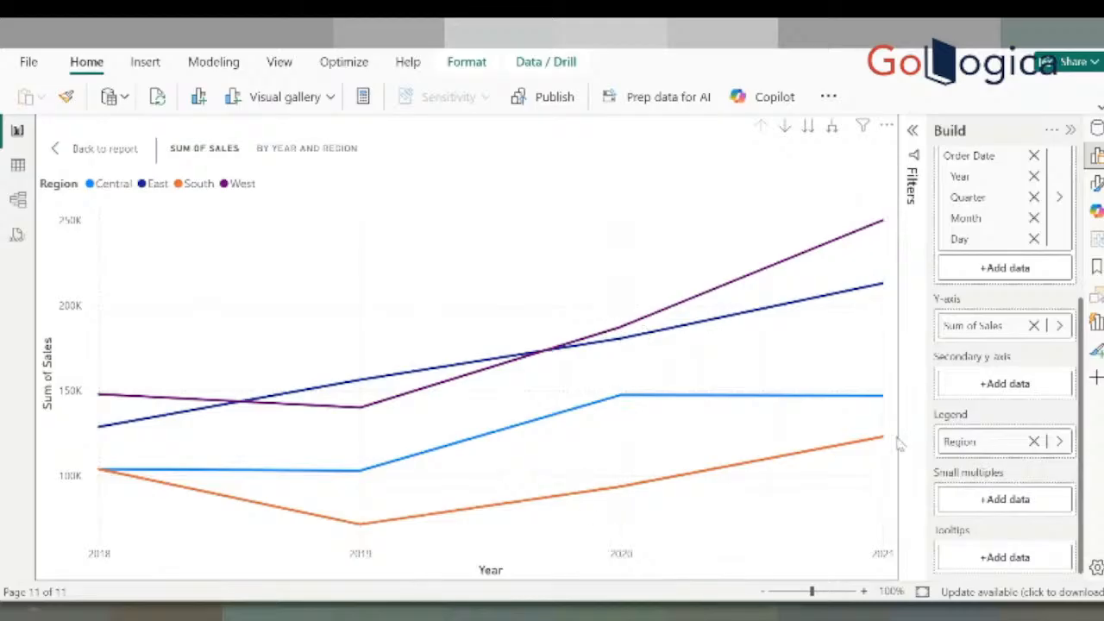
mouse_move(882, 466)
mouse_move(653, 505)
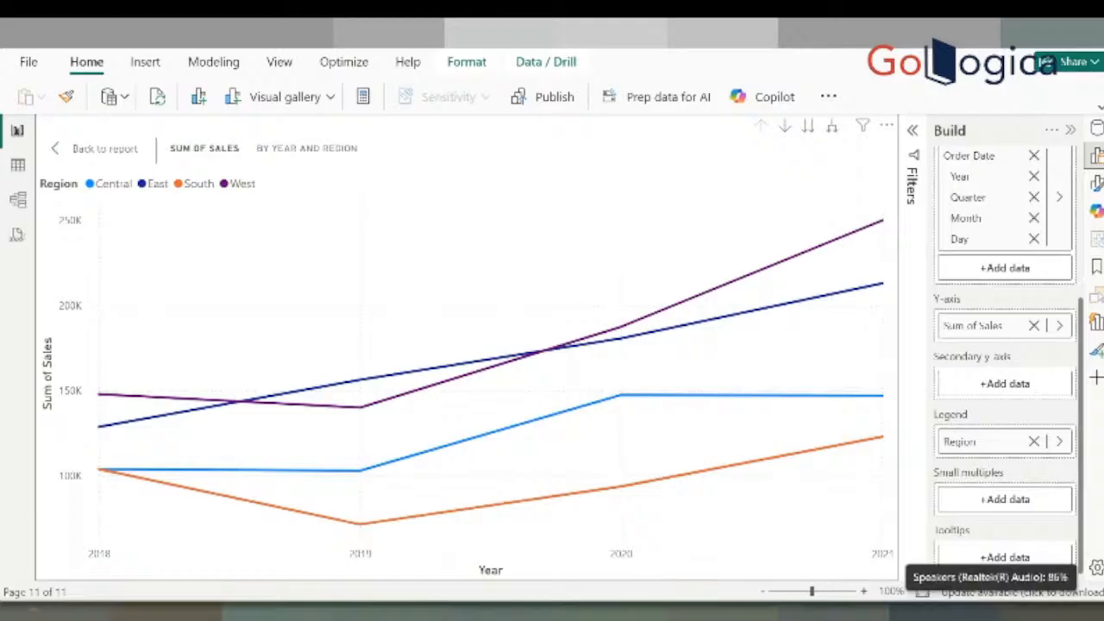
mouse_move(611, 230)
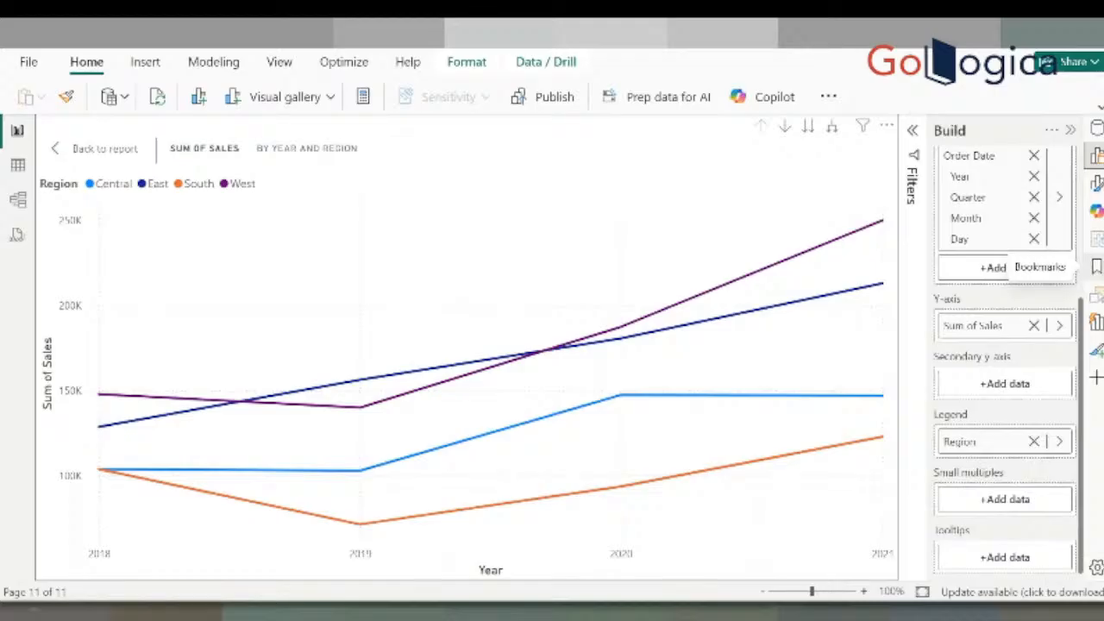
click(833, 130)
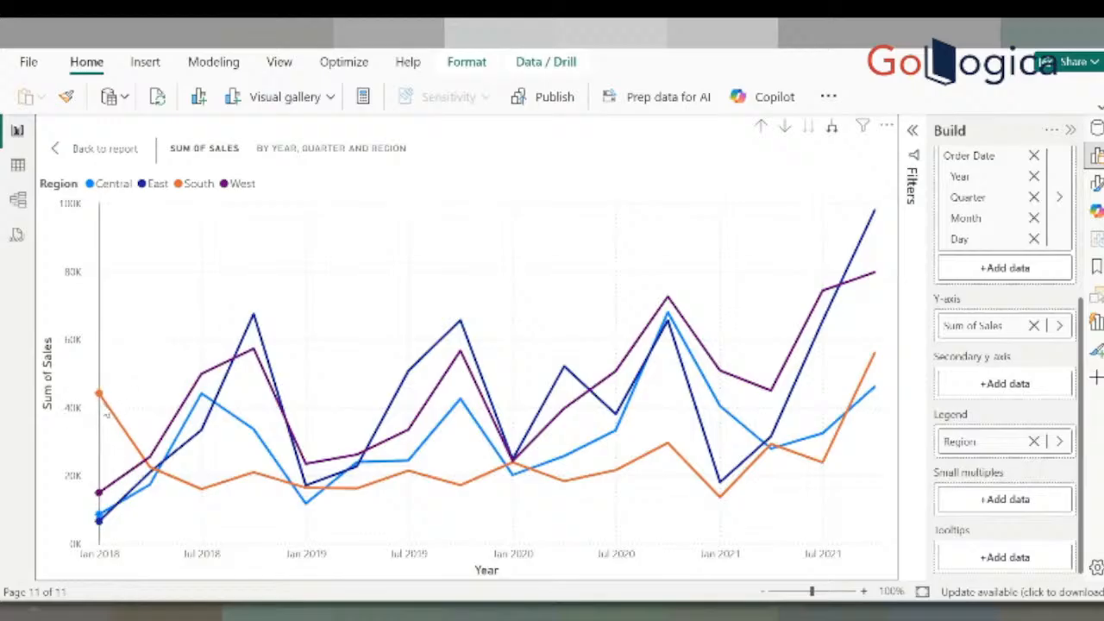
key(Tab)
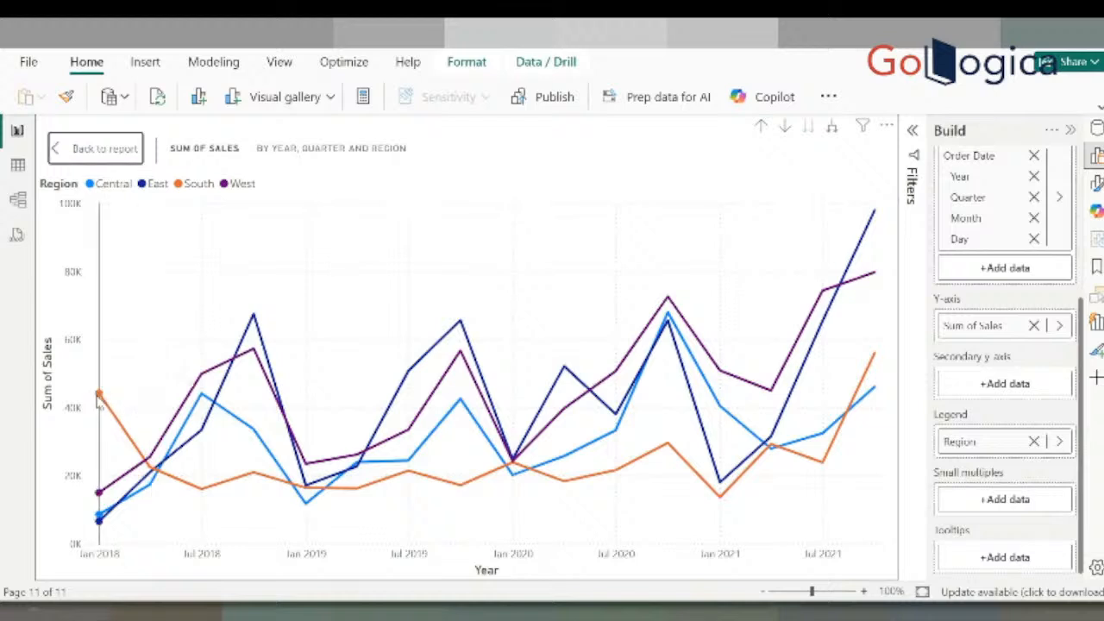
mouse_move(99, 405)
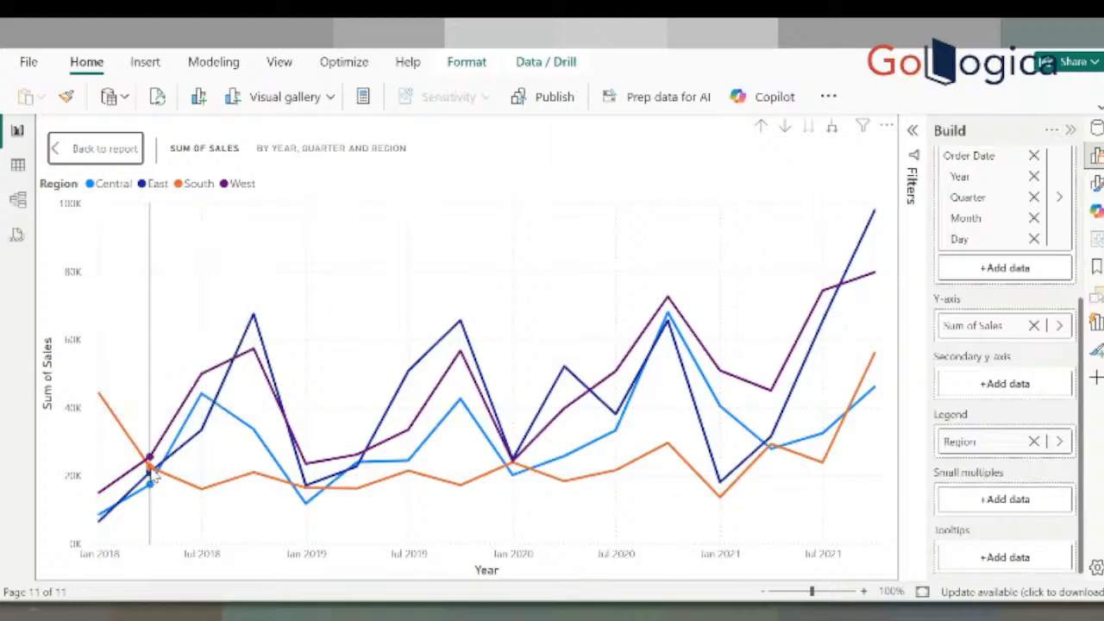
mouse_move(154, 478)
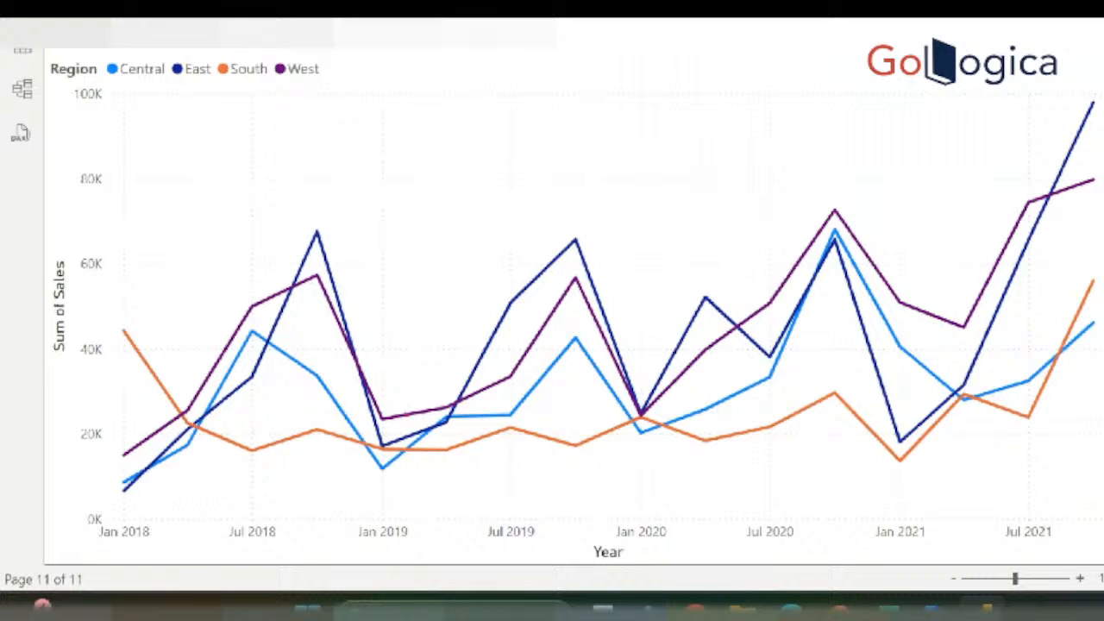
Circle the regional lines around January 2019 and January 2020 on the magnified chart, and leave the annotation view
mouse_move(403, 412)
mouse_down()
mouse_move(338, 472)
mouse_move(444, 412)
mouse_up()
mouse_move(647, 390)
mouse_down()
mouse_move(665, 449)
mouse_move(665, 393)
mouse_up()
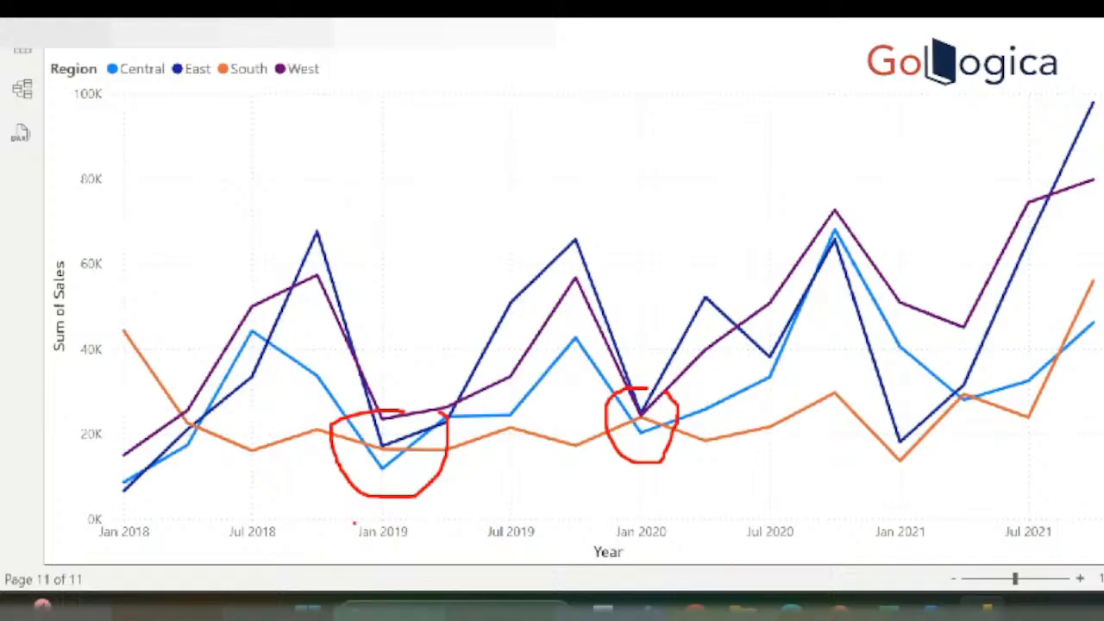
key(Escape)
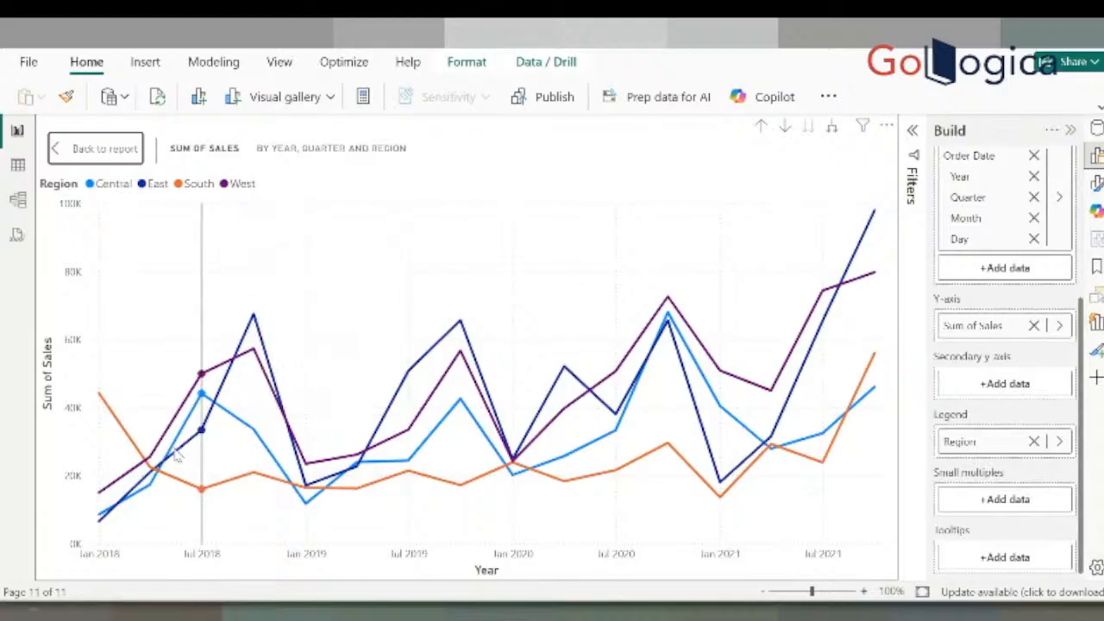
Examine the regions' quarterly sales across 2018 up to Qtr 4 and mark the chart with freehand annotations
mouse_move(102, 513)
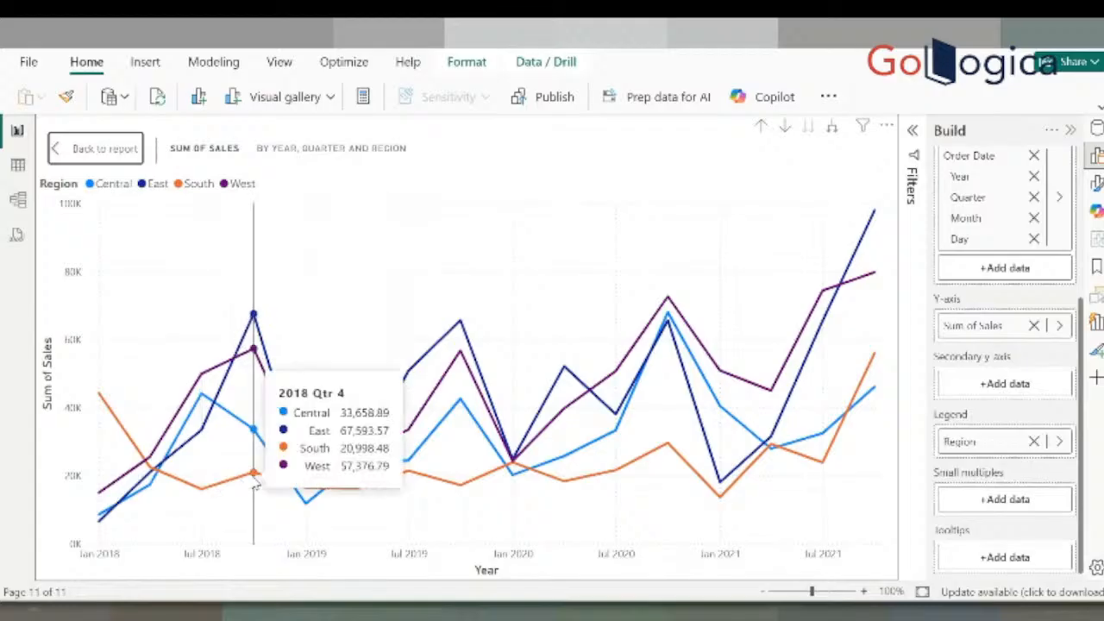
mouse_move(254, 487)
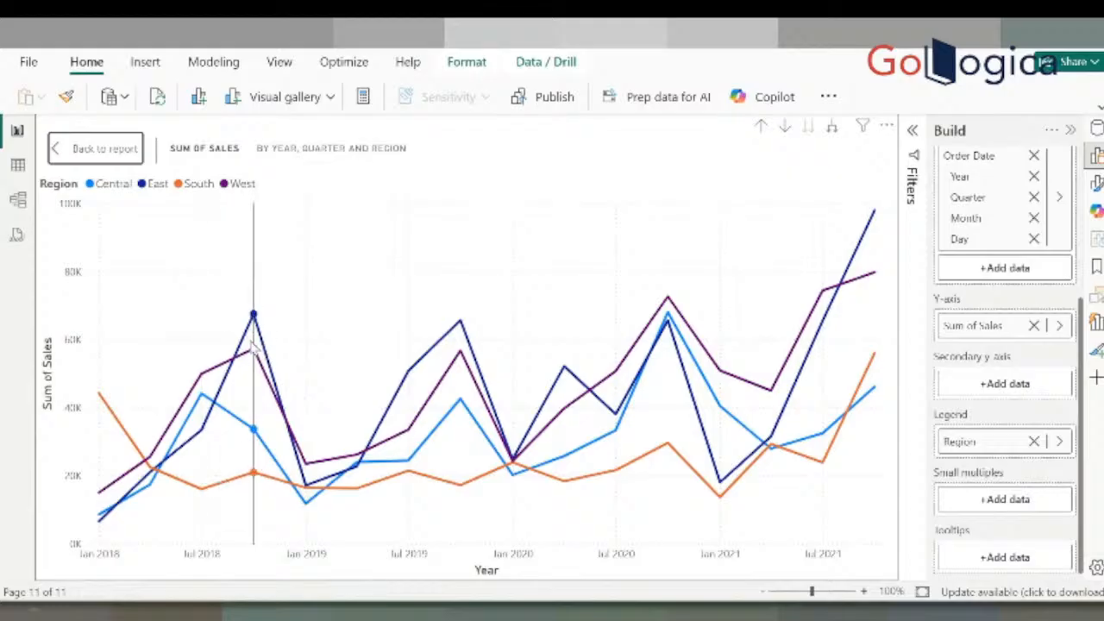
mouse_move(260, 349)
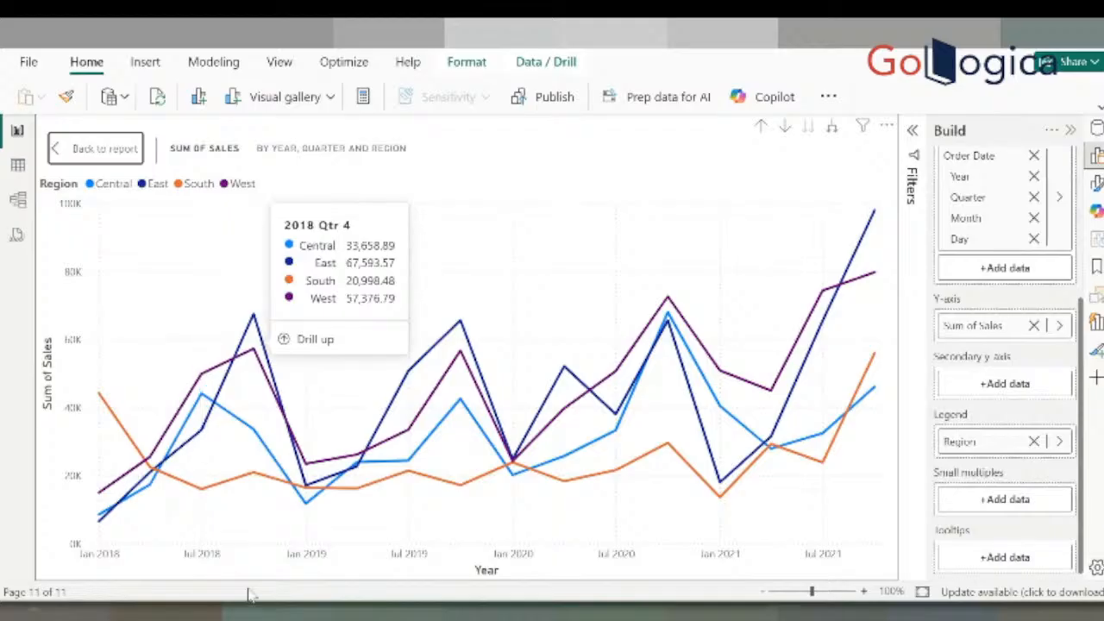
right_click(253, 485)
key(Escape)
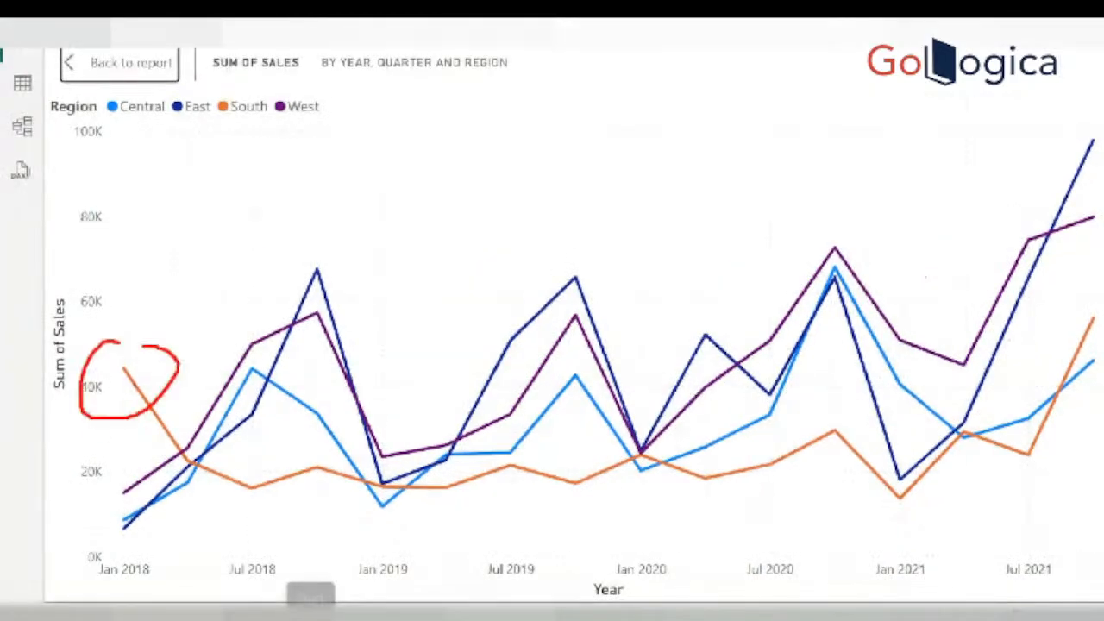
mouse_move(287, 200)
mouse_down()
mouse_move(375, 162)
mouse_move(300, 210)
mouse_move(376, 165)
mouse_up()
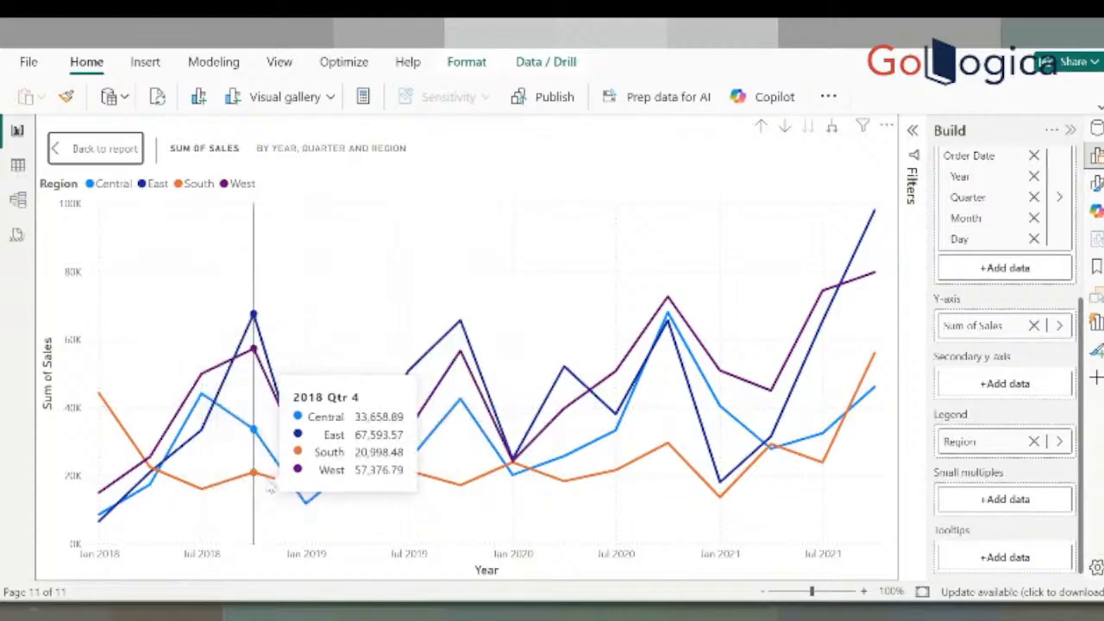
Compare the regions' sales in 2018 Qtr 4, 2019 Qtr 4 and 2018 Qtr 1
mouse_move(271, 488)
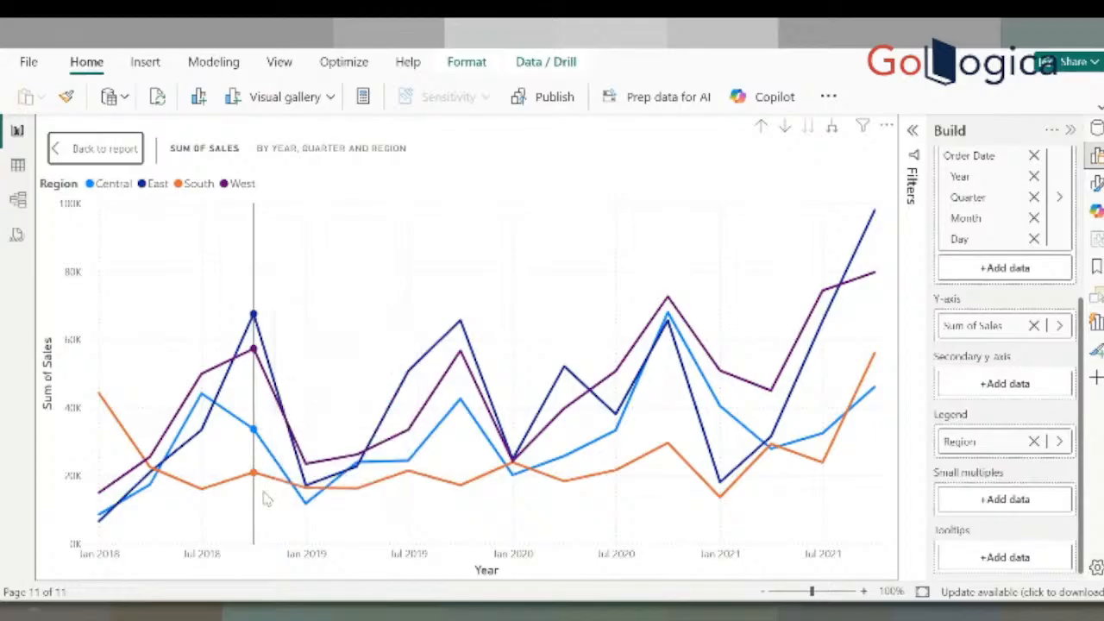
mouse_move(477, 494)
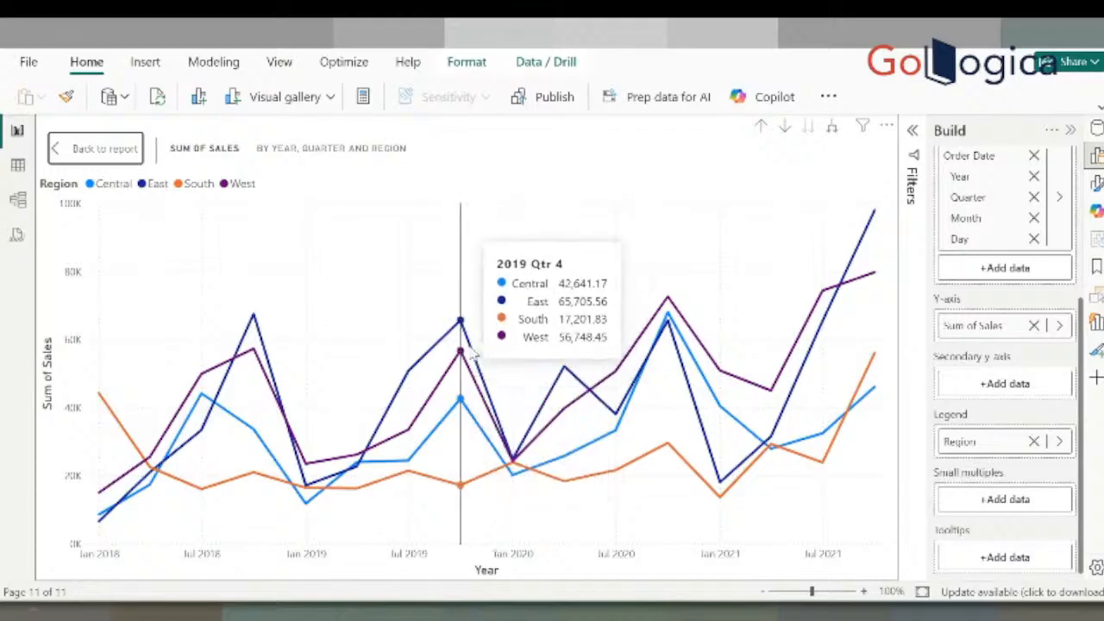
mouse_move(472, 356)
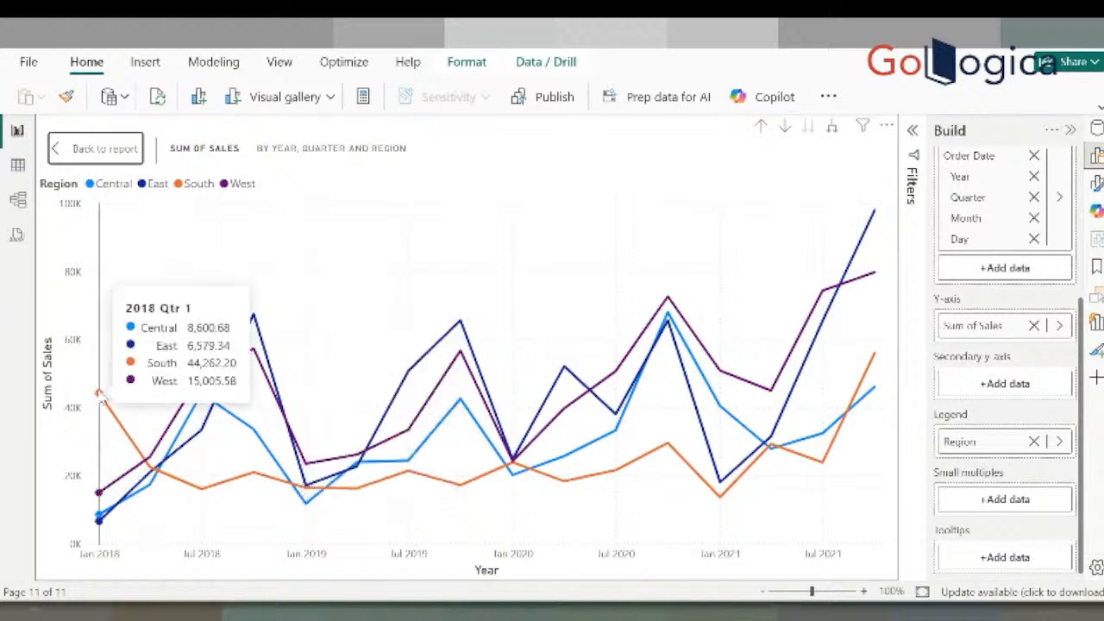
mouse_move(100, 395)
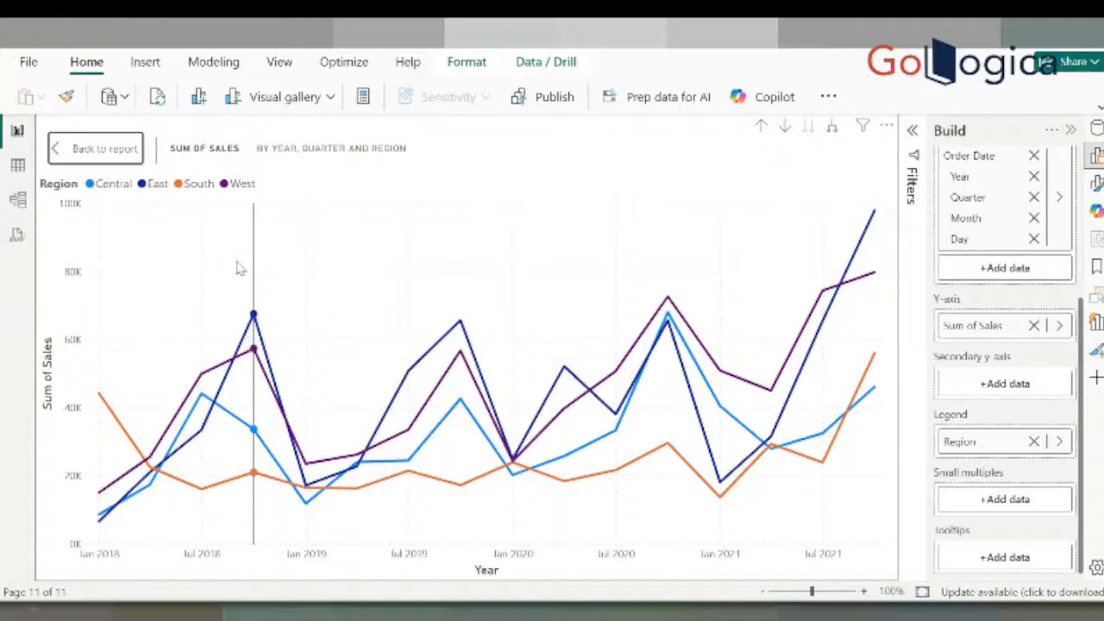
mouse_move(224, 328)
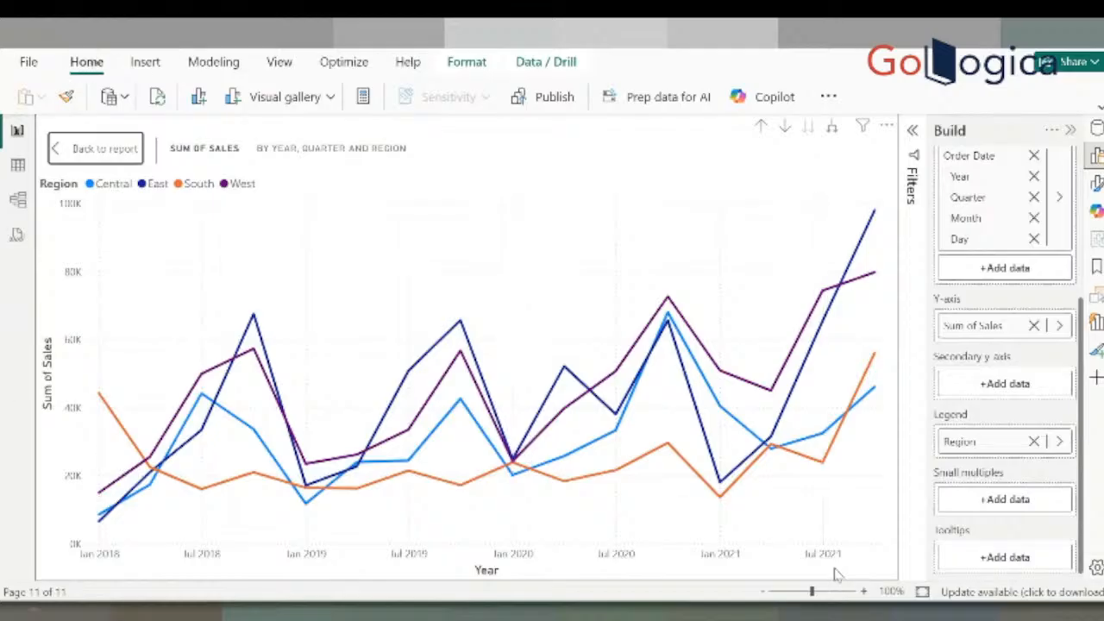
Return to the report page, add a stacked area chart below the line charts, and open it in focus mode
click(104, 149)
click(683, 379)
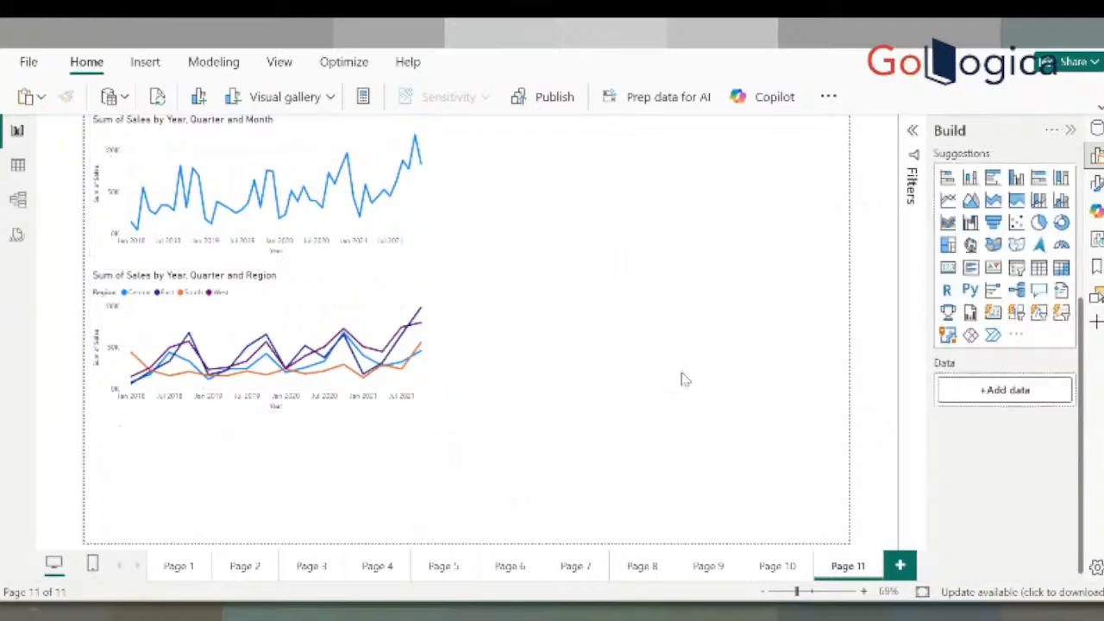
click(993, 200)
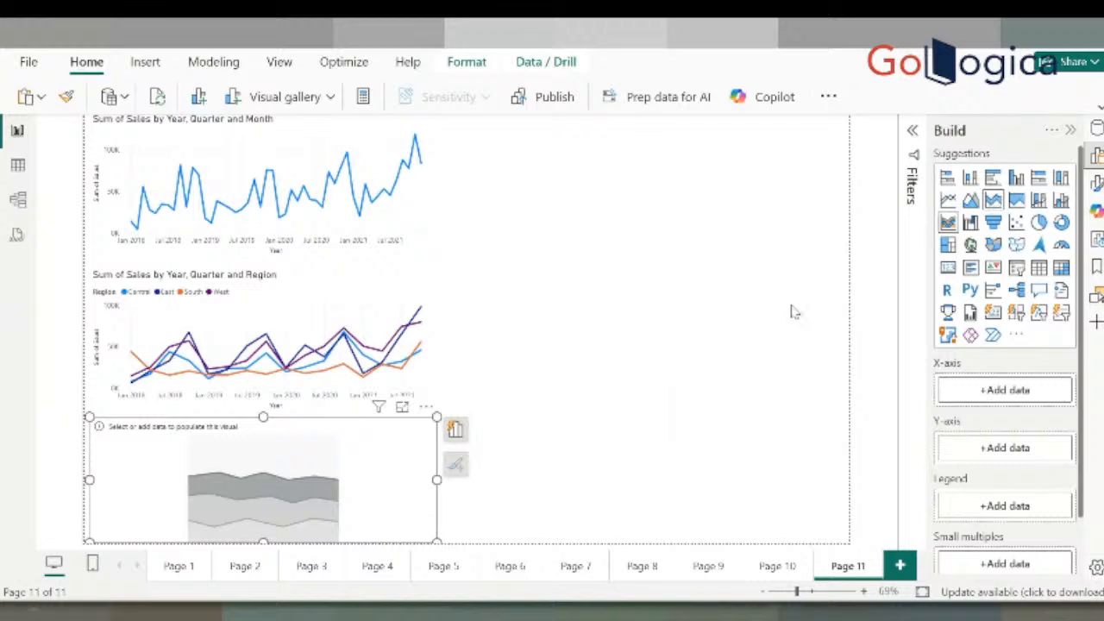
click(402, 407)
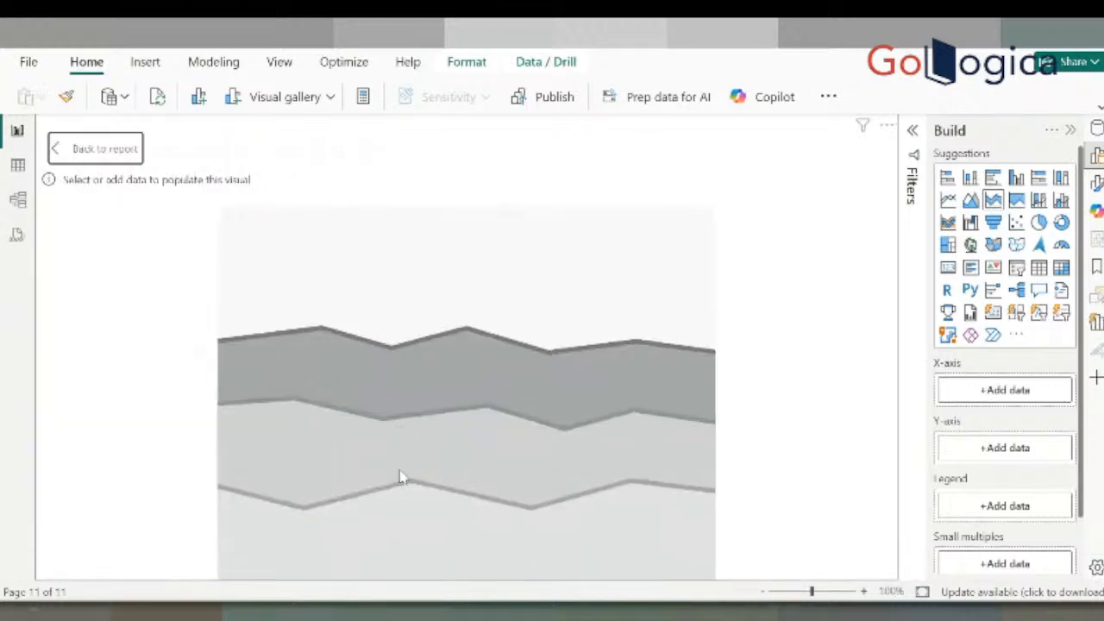
Plot Sum of Sales against the Order Date hierarchy in the stacked area chart and expand it to month level
click(991, 390)
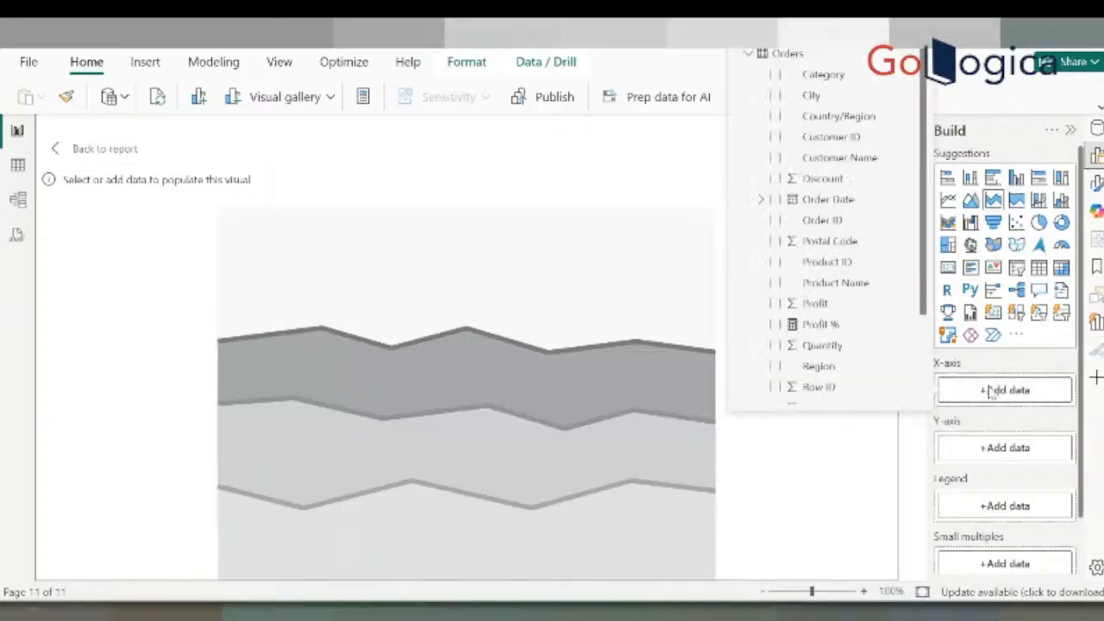
click(774, 199)
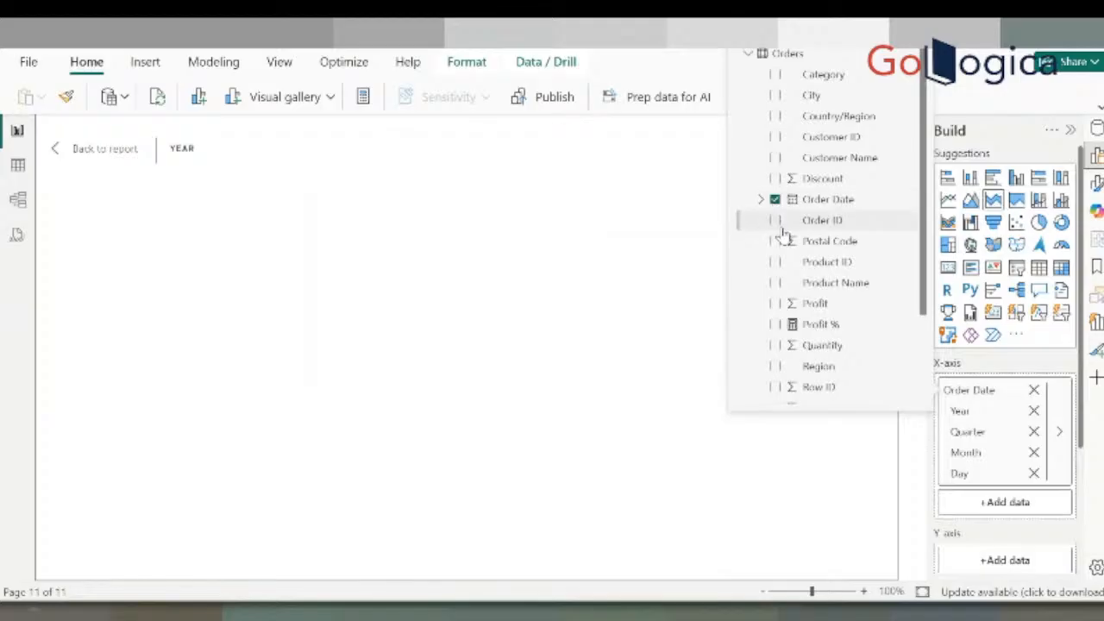
scroll(778, 391, down, 3)
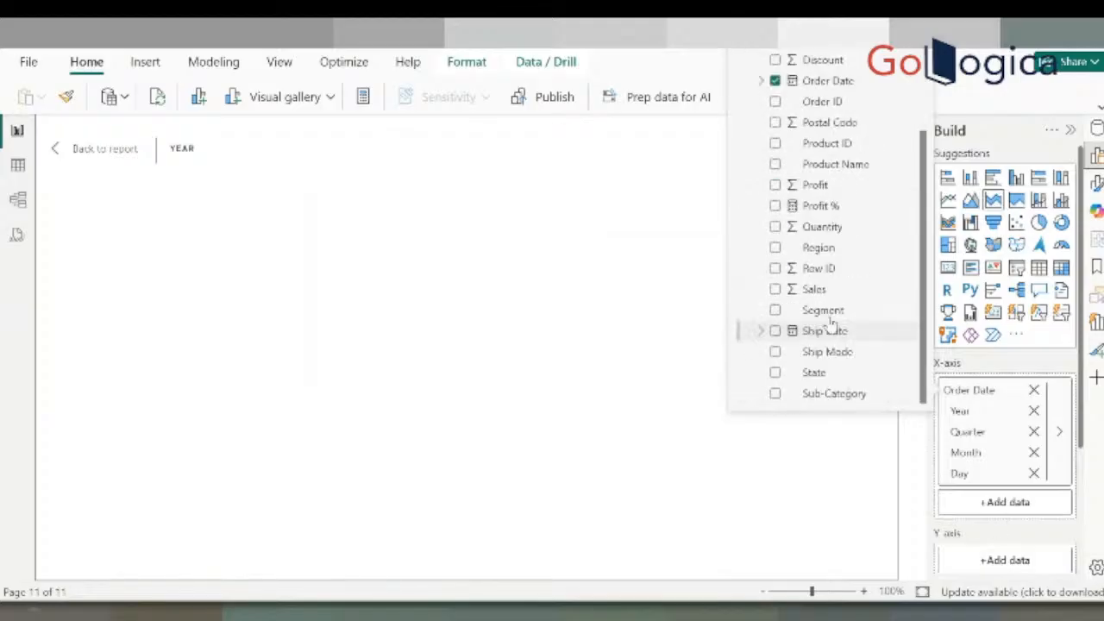
click(1011, 562)
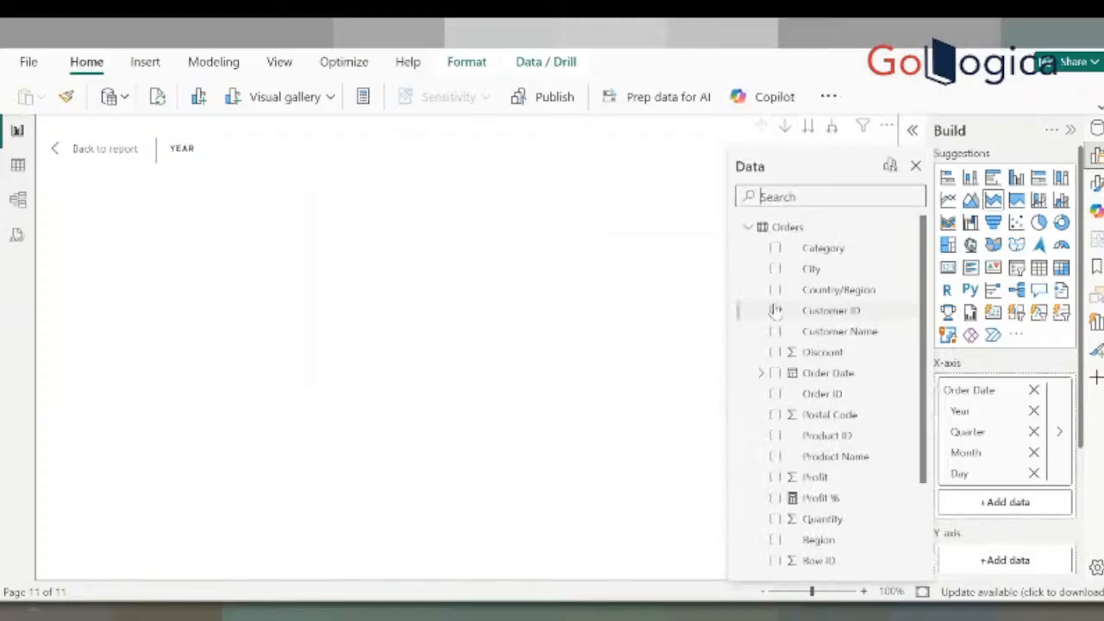
text(sa)
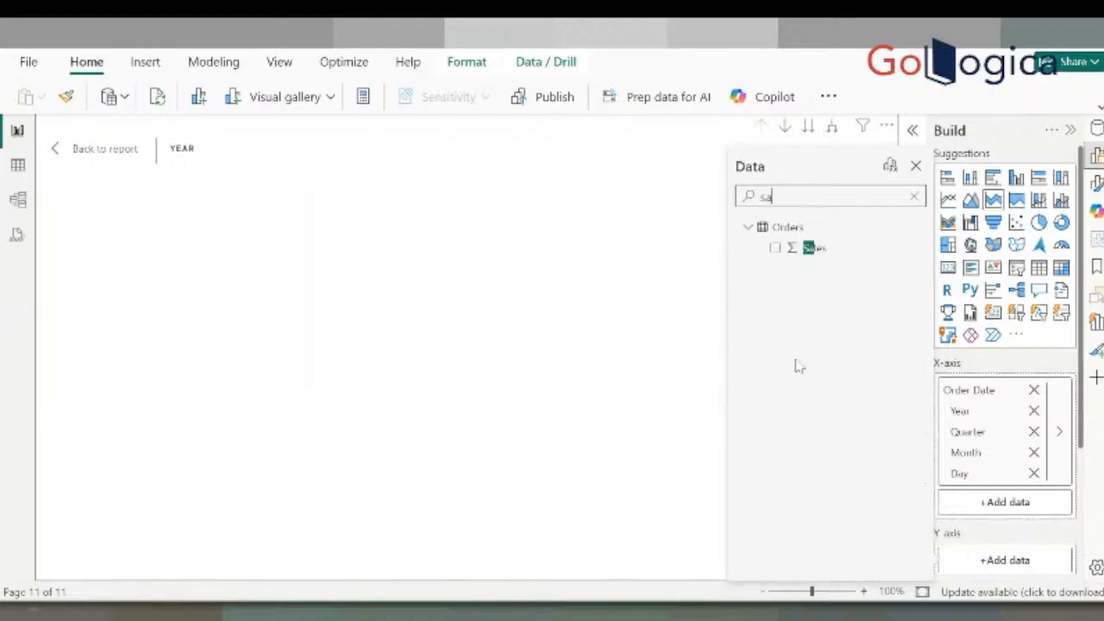
click(774, 247)
click(619, 262)
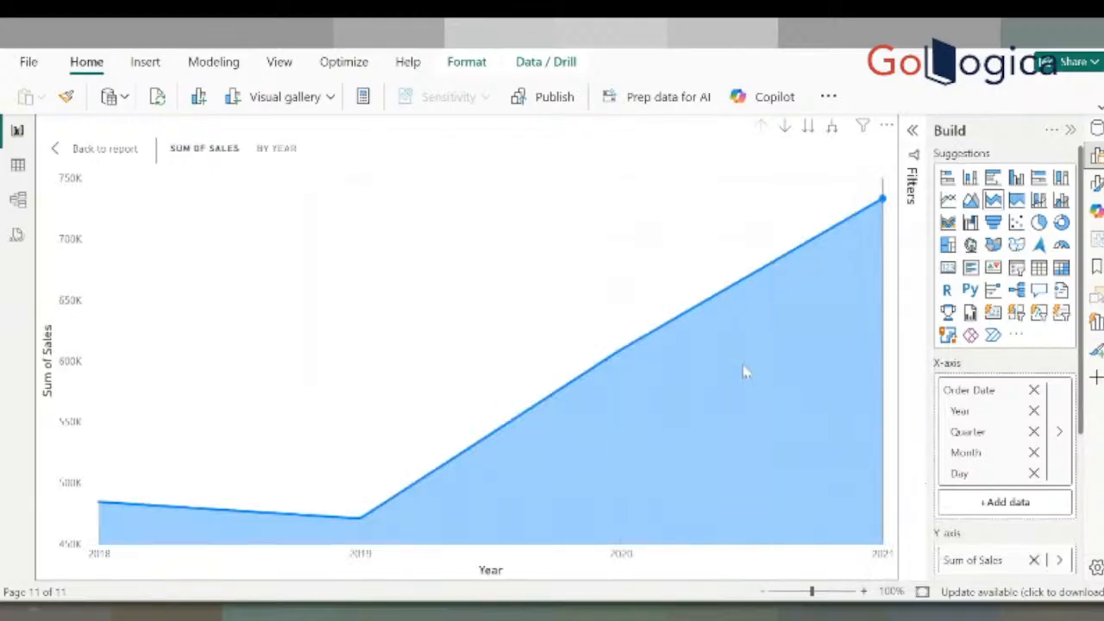
double_click(833, 131)
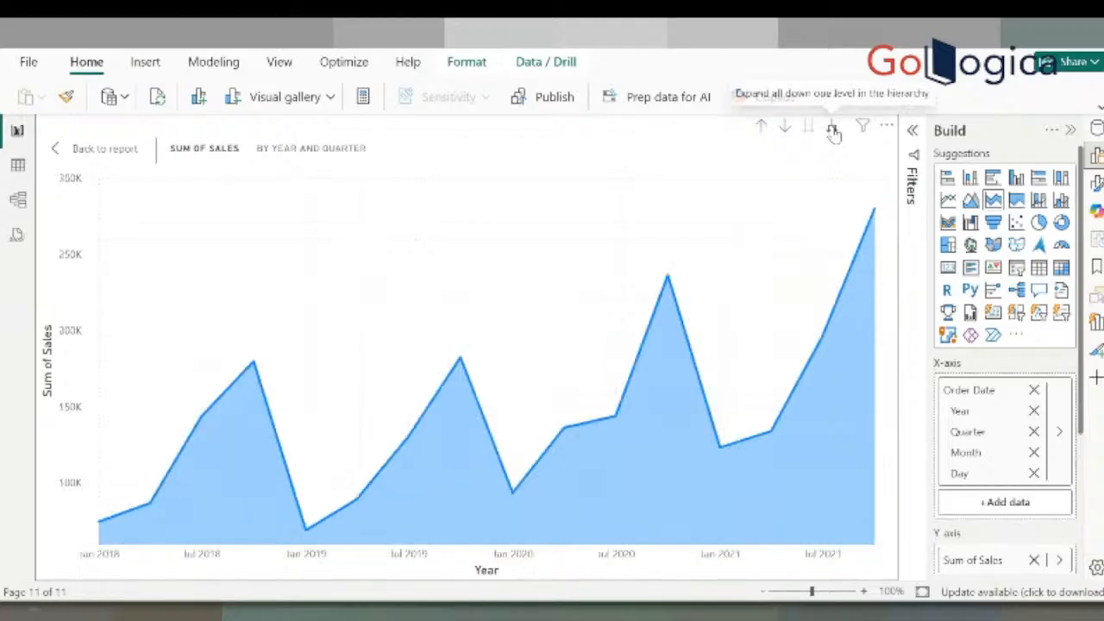
Try the line chart and 100% stacked area types for the visual, and switch back to the stacked area chart
click(947, 200)
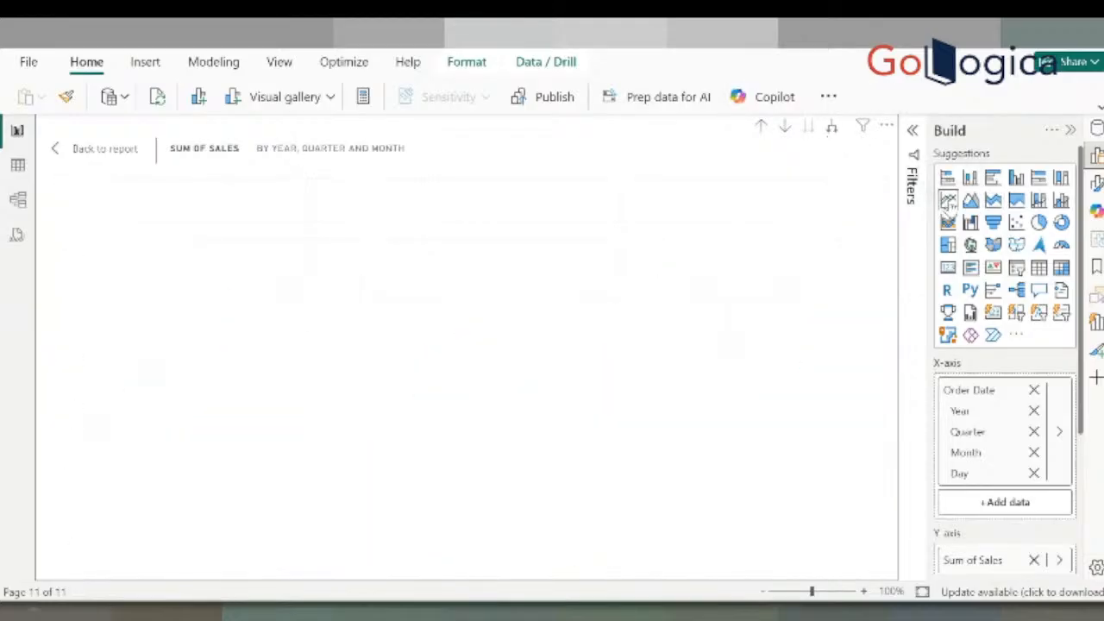
click(1015, 200)
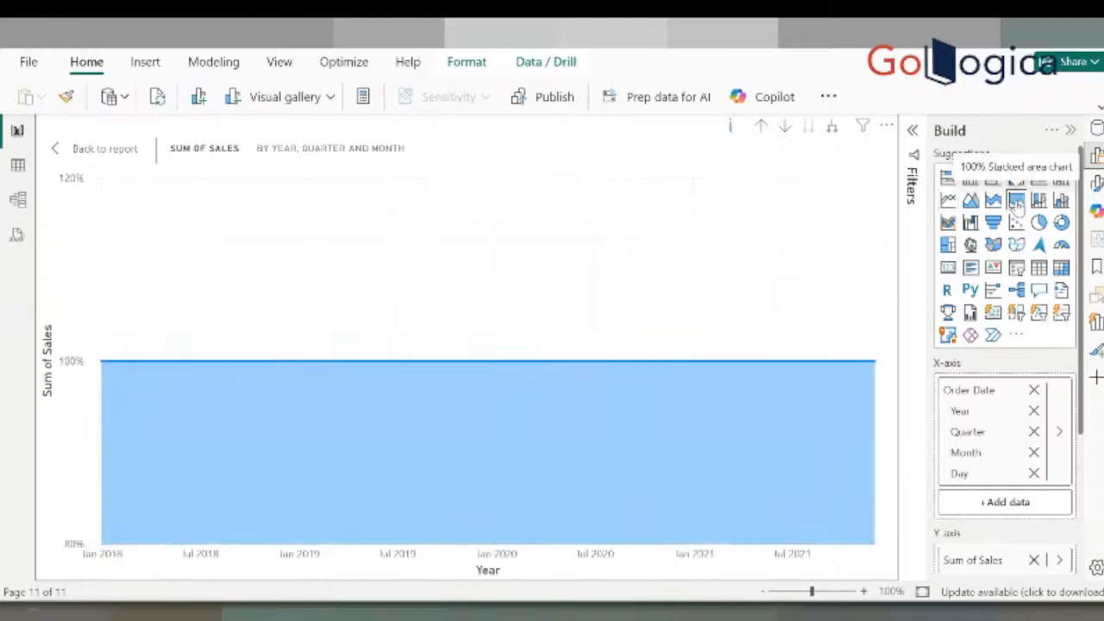
click(993, 200)
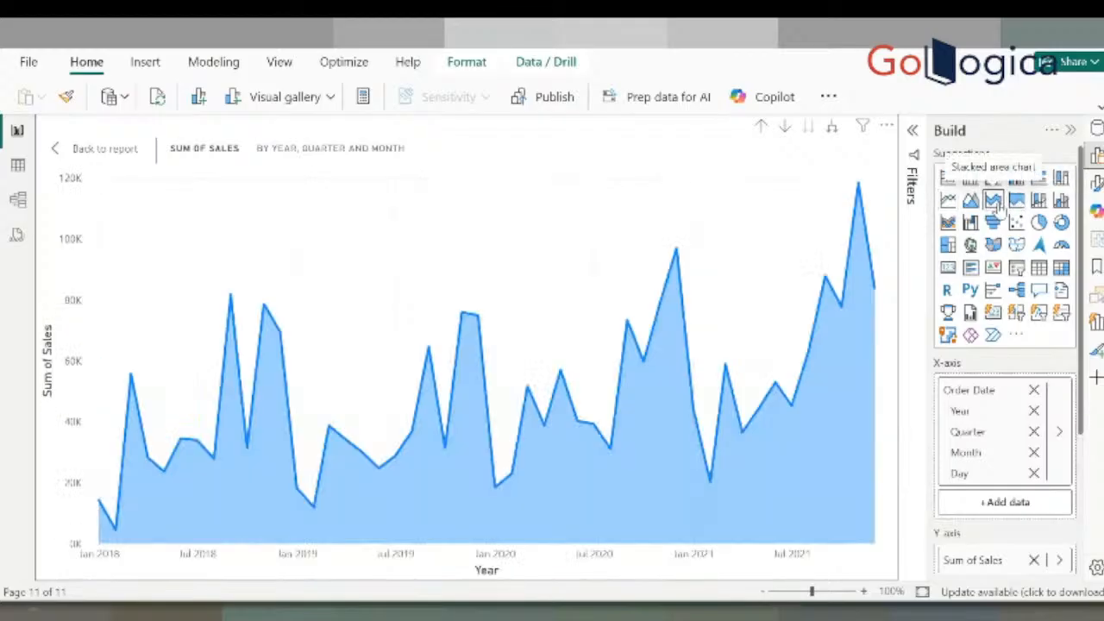
Split the stacked area chart by Region using its legend
scroll(1026, 441, down, 1)
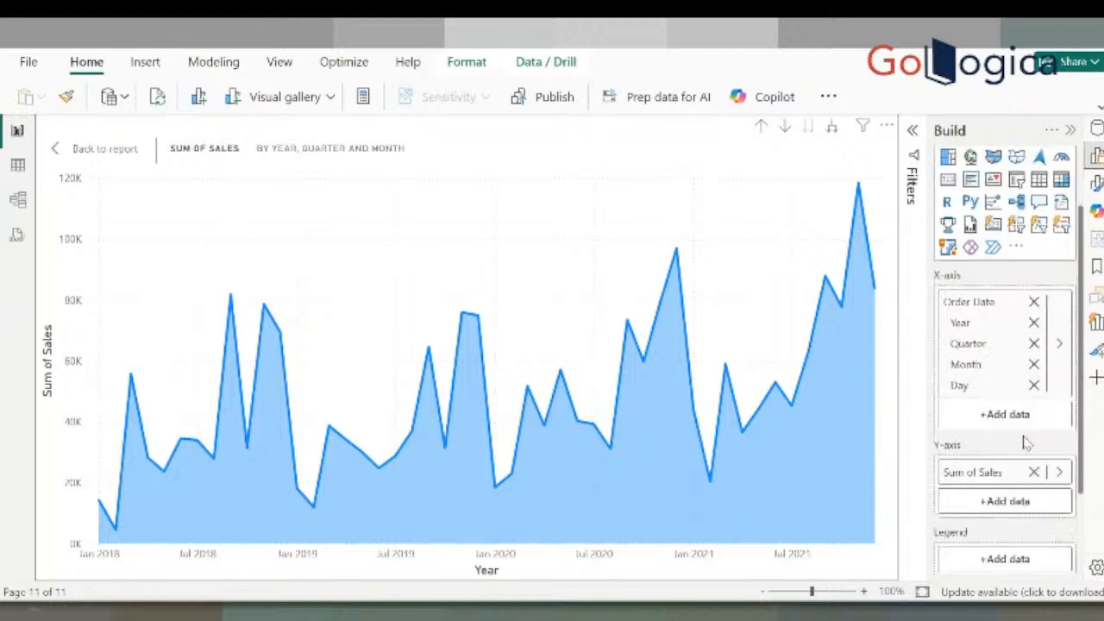
scroll(1027, 442, down, 1)
click(988, 473)
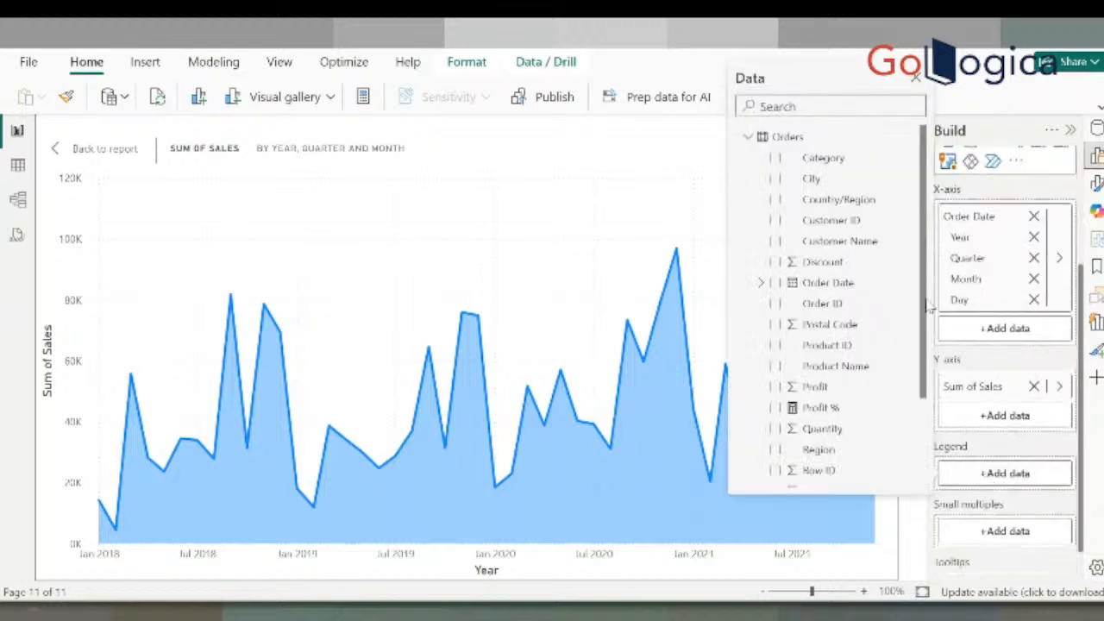
click(775, 449)
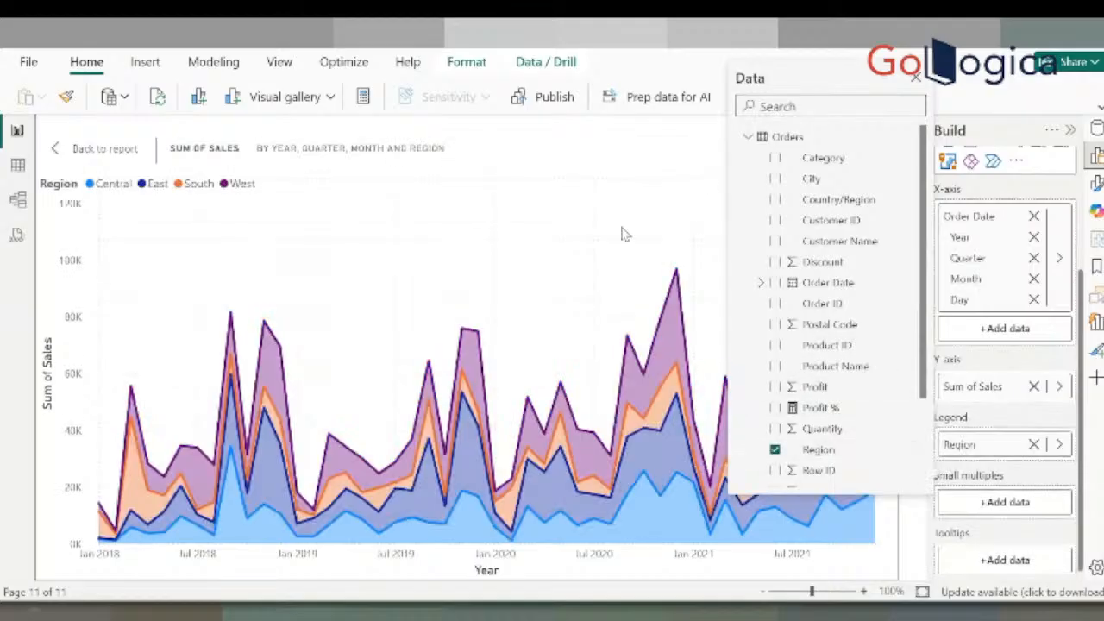
Close the field list and drill the stacked area chart up to year level
click(625, 234)
click(762, 130)
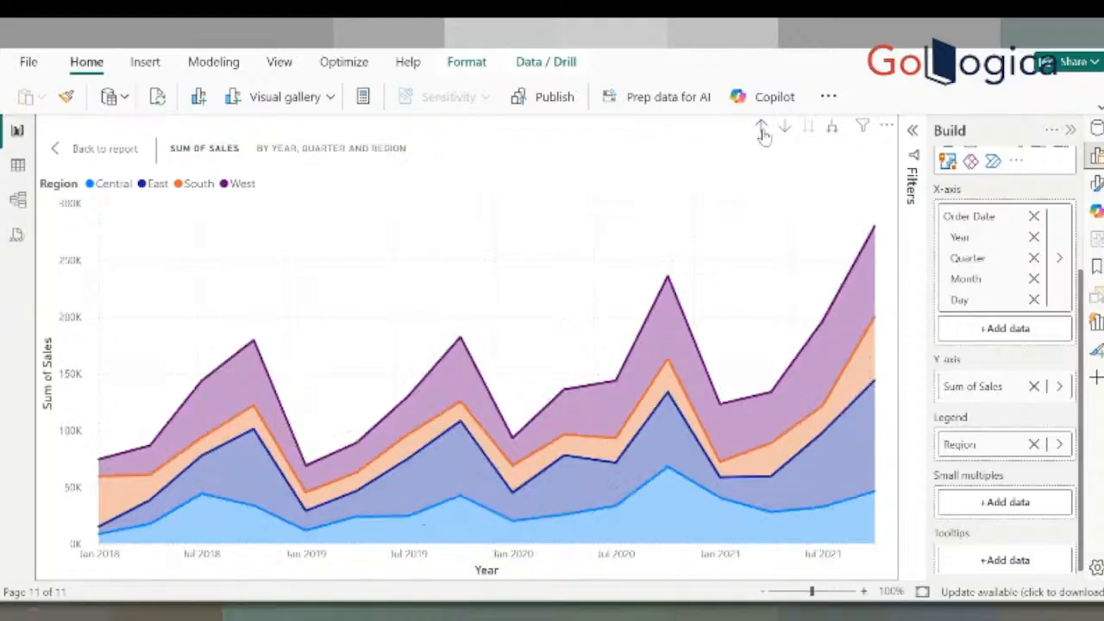
click(763, 131)
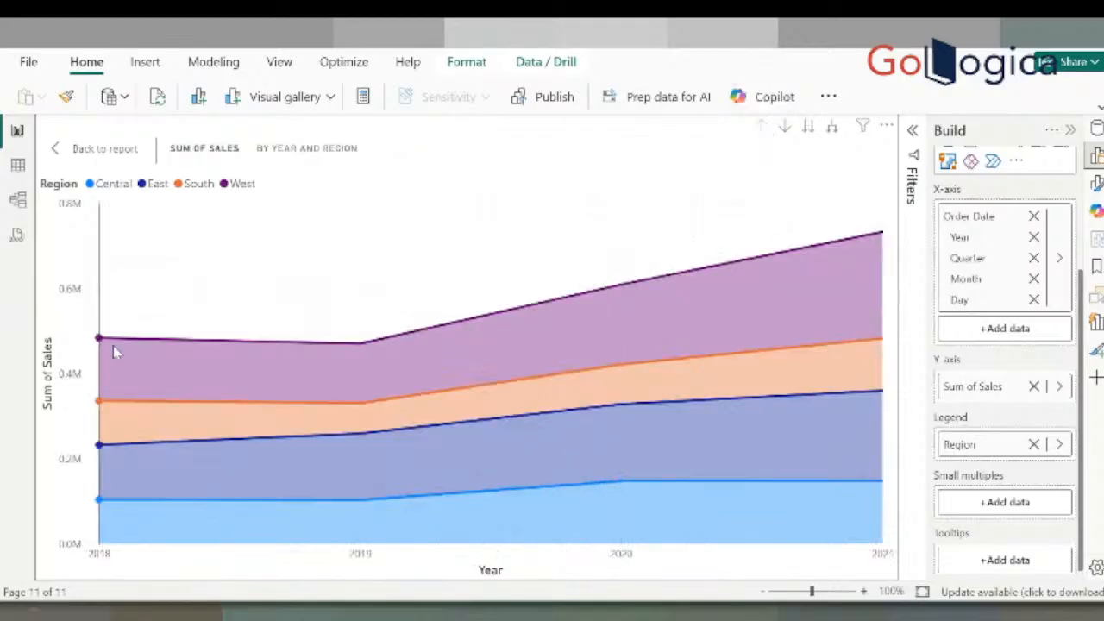
mouse_move(356, 434)
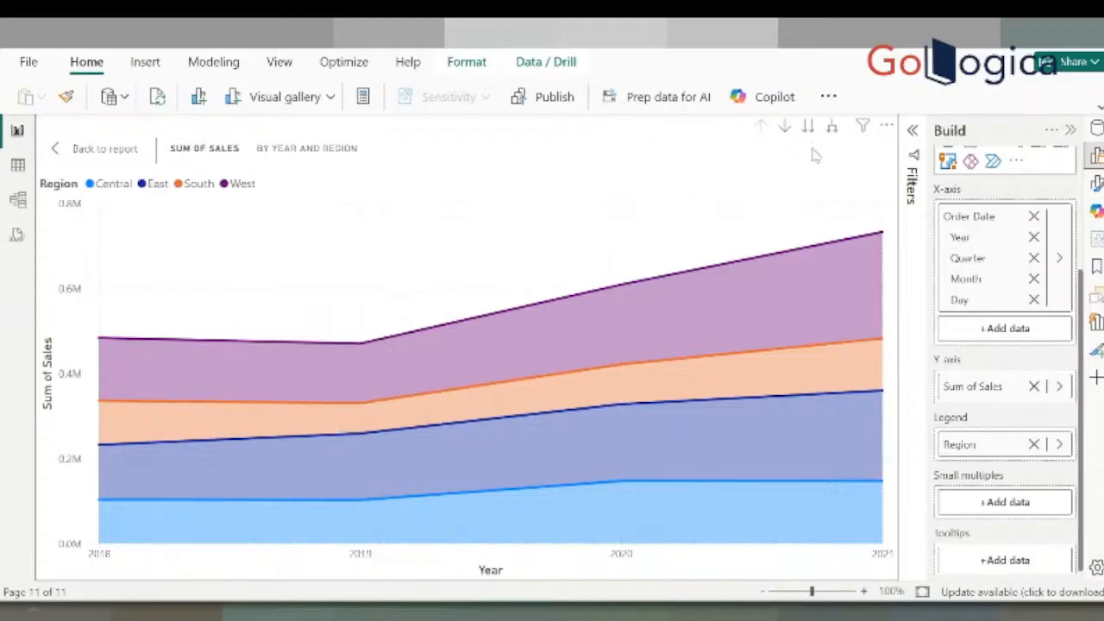
Expand the Order Date hierarchy through month level and drill back up one level to show sales by quarter
click(833, 129)
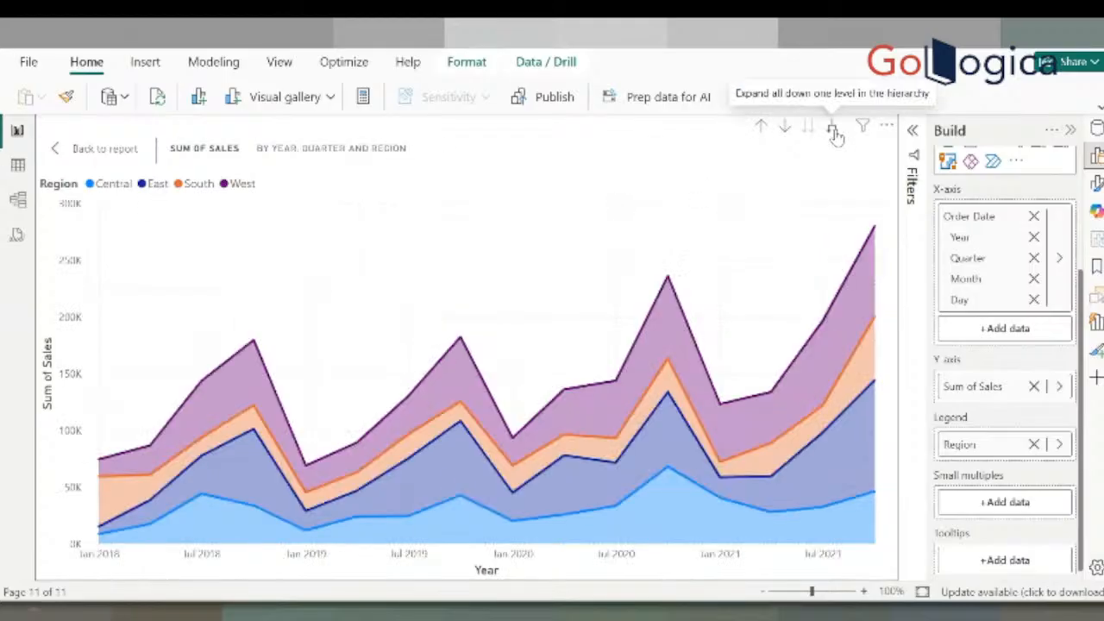
click(833, 129)
click(763, 128)
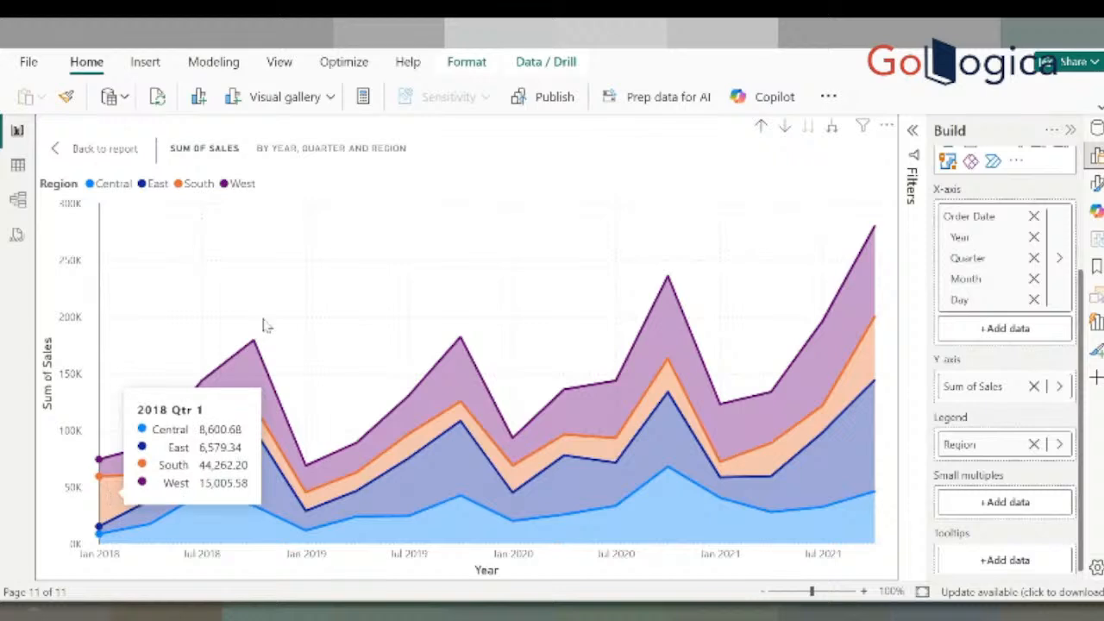
Examine each region's sales at several quarters in the stacked area chart, and drill back up to year level
click(207, 184)
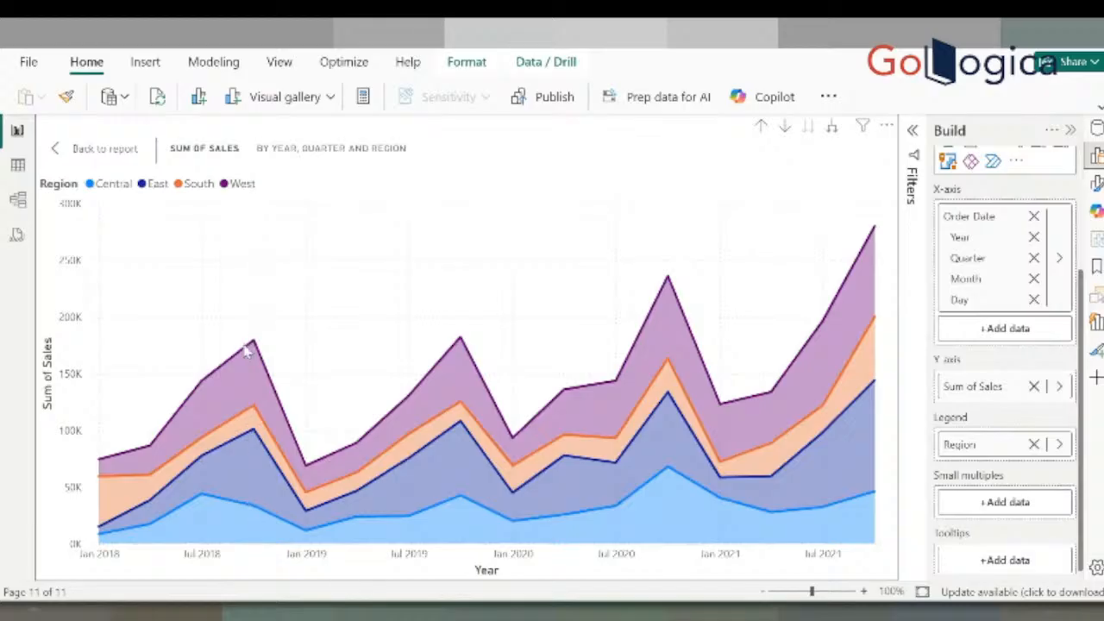
mouse_move(123, 508)
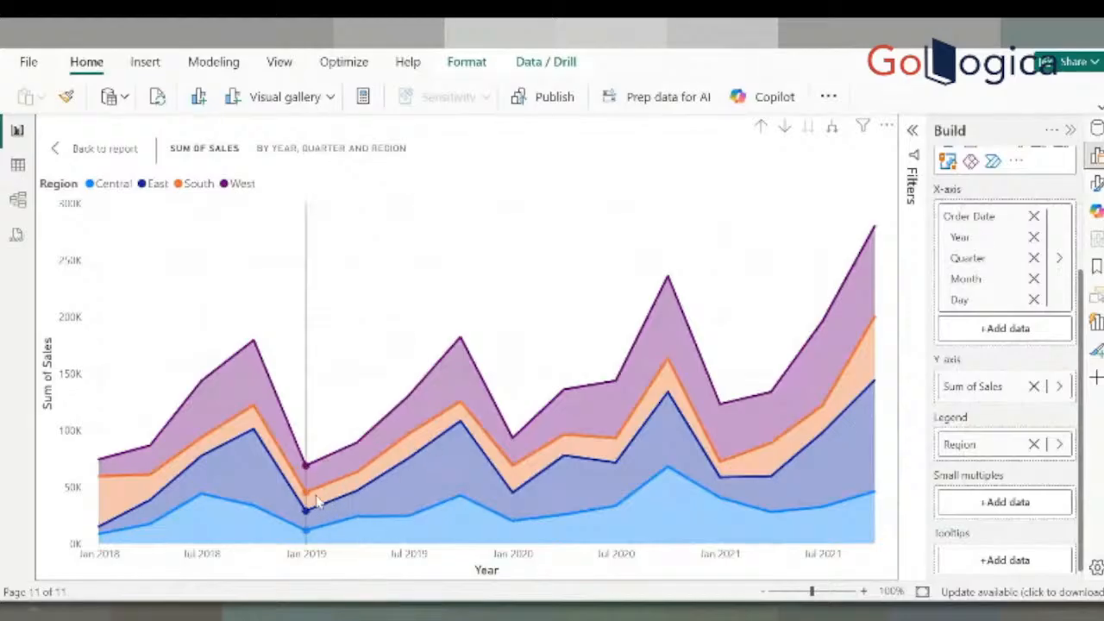
mouse_move(444, 431)
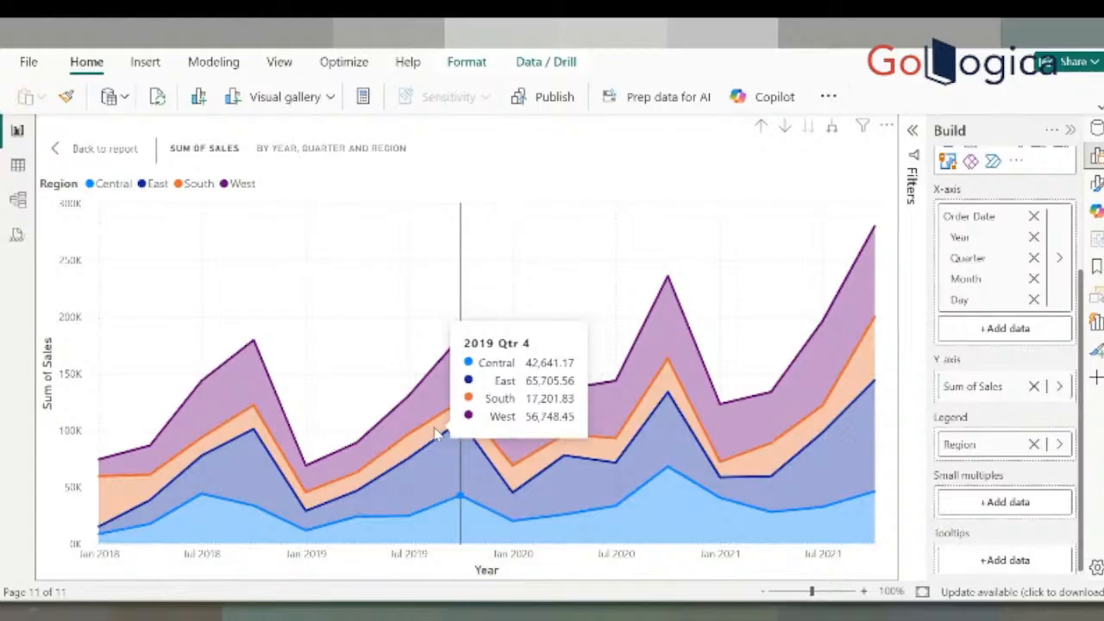
mouse_move(468, 414)
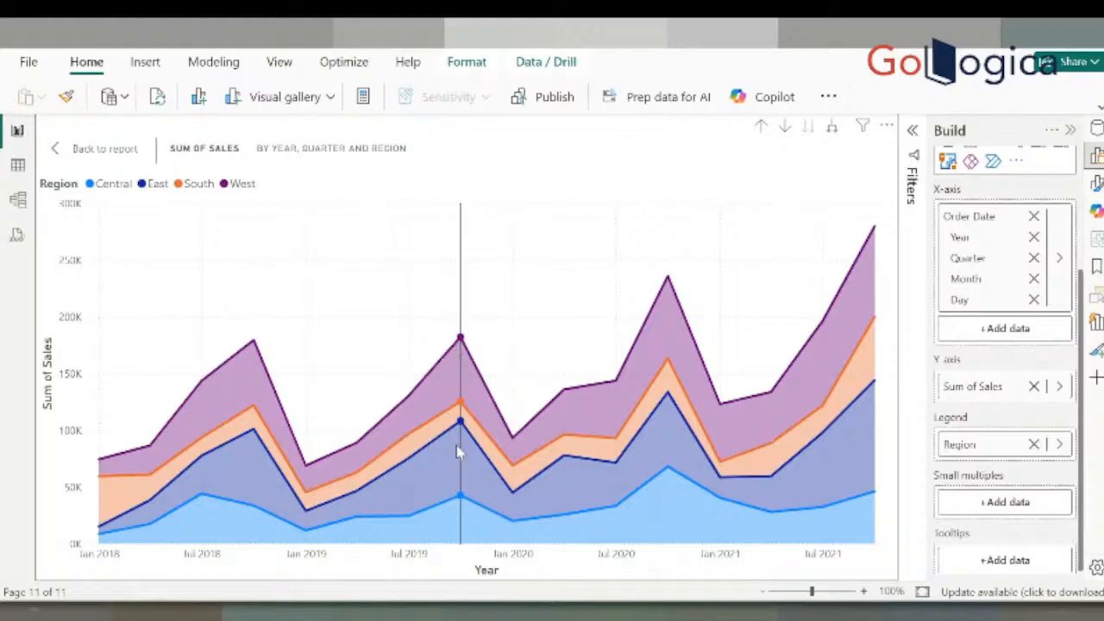
mouse_move(450, 395)
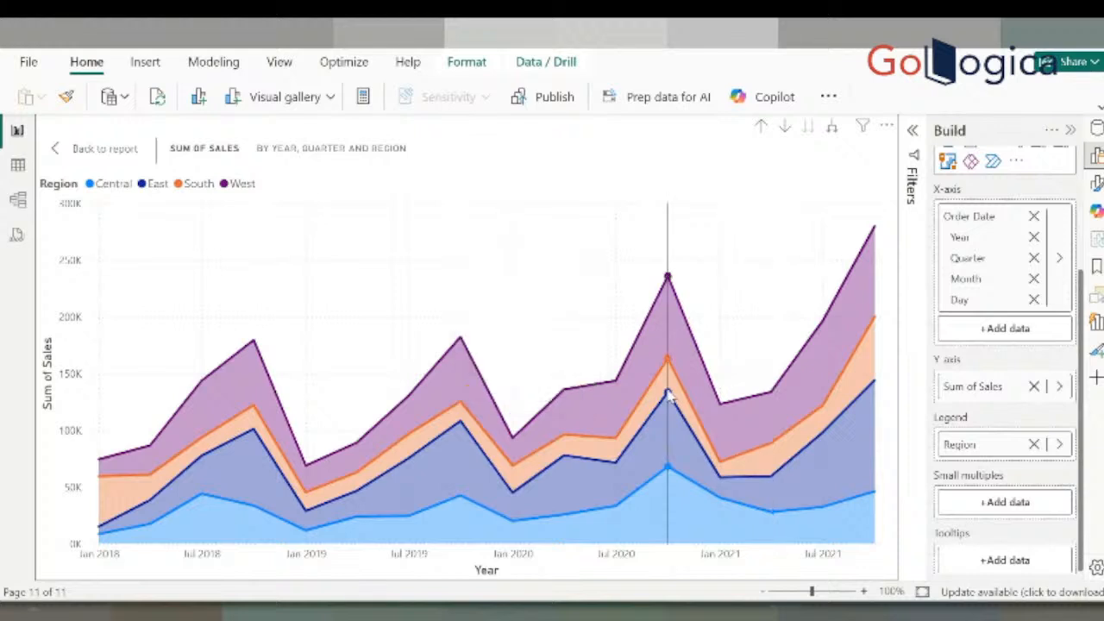
mouse_move(884, 358)
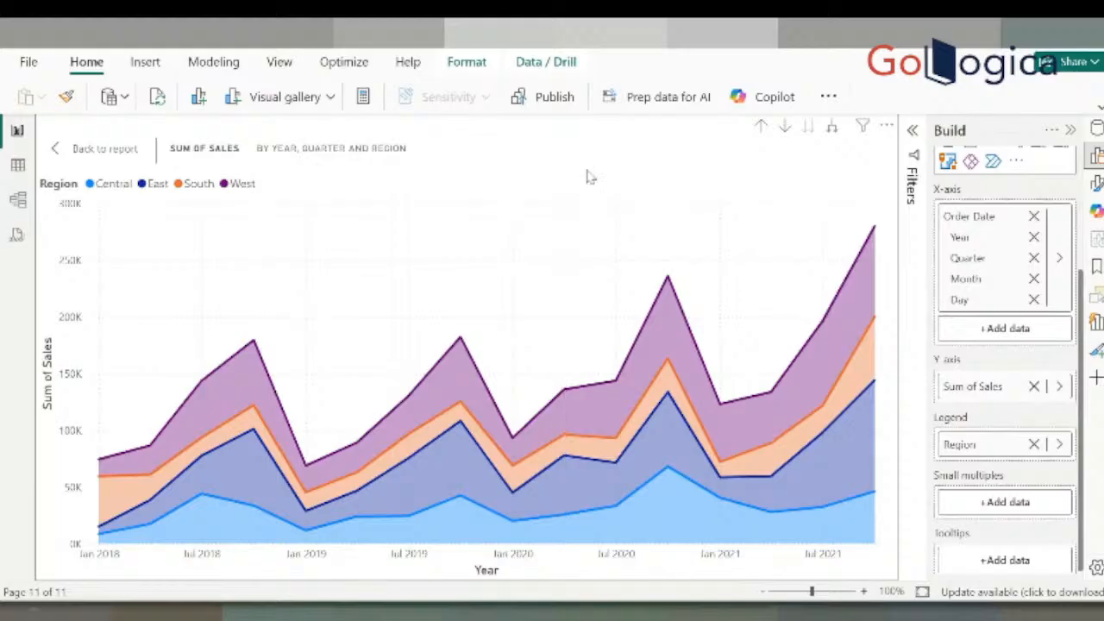
click(760, 127)
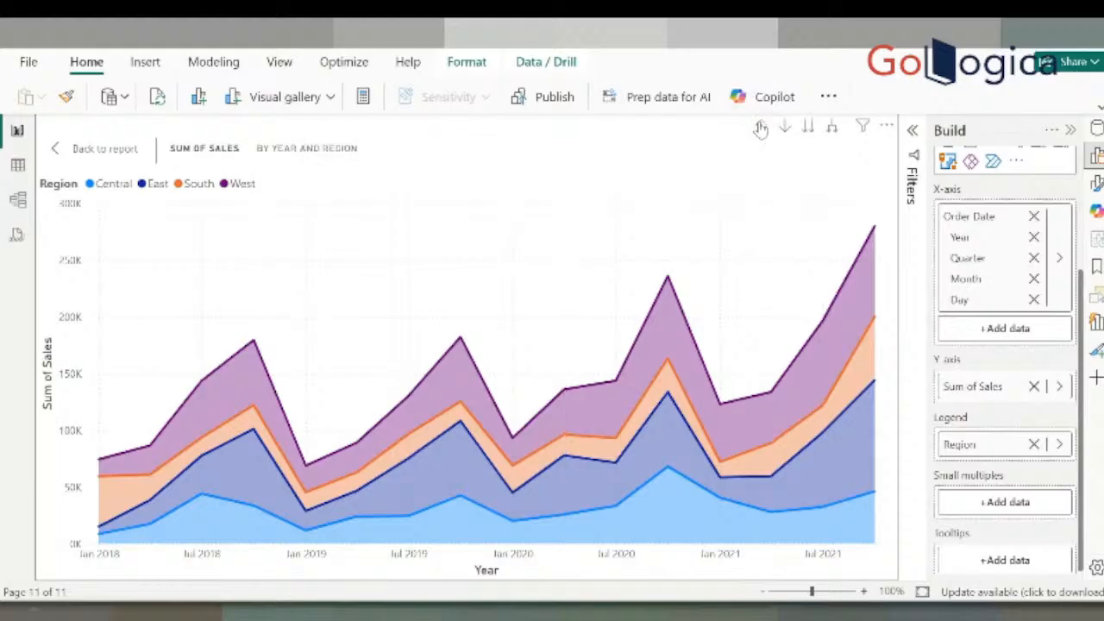